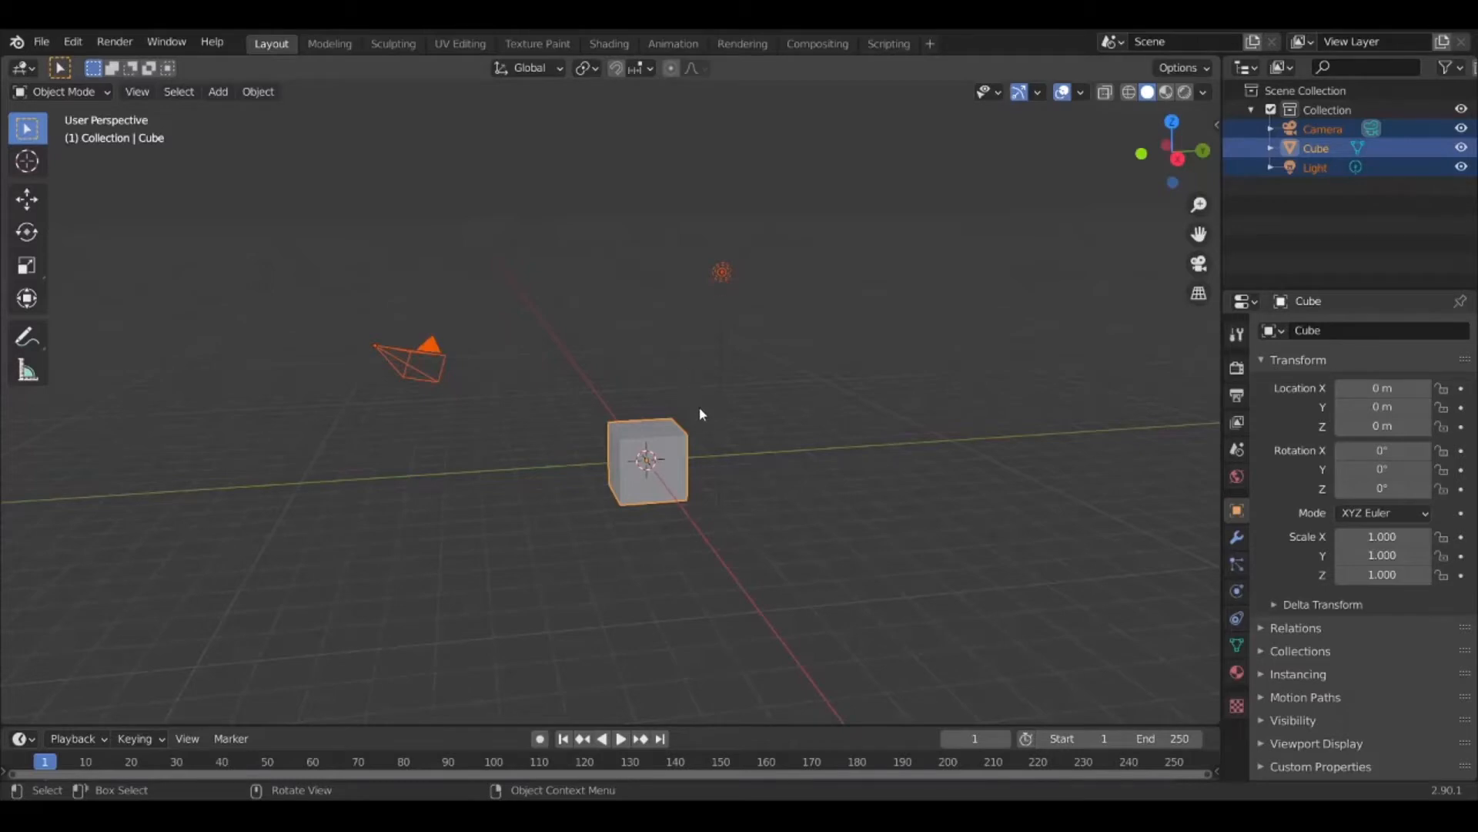
Show the physics options available for the default cube
{"action": "middle_click_drag", "start_coordinate": [723, 403], "coordinate": [719, 428]}
{"action": "scroll", "coordinate": [721, 417], "scroll_direction": "up", "scroll_amount": 2}
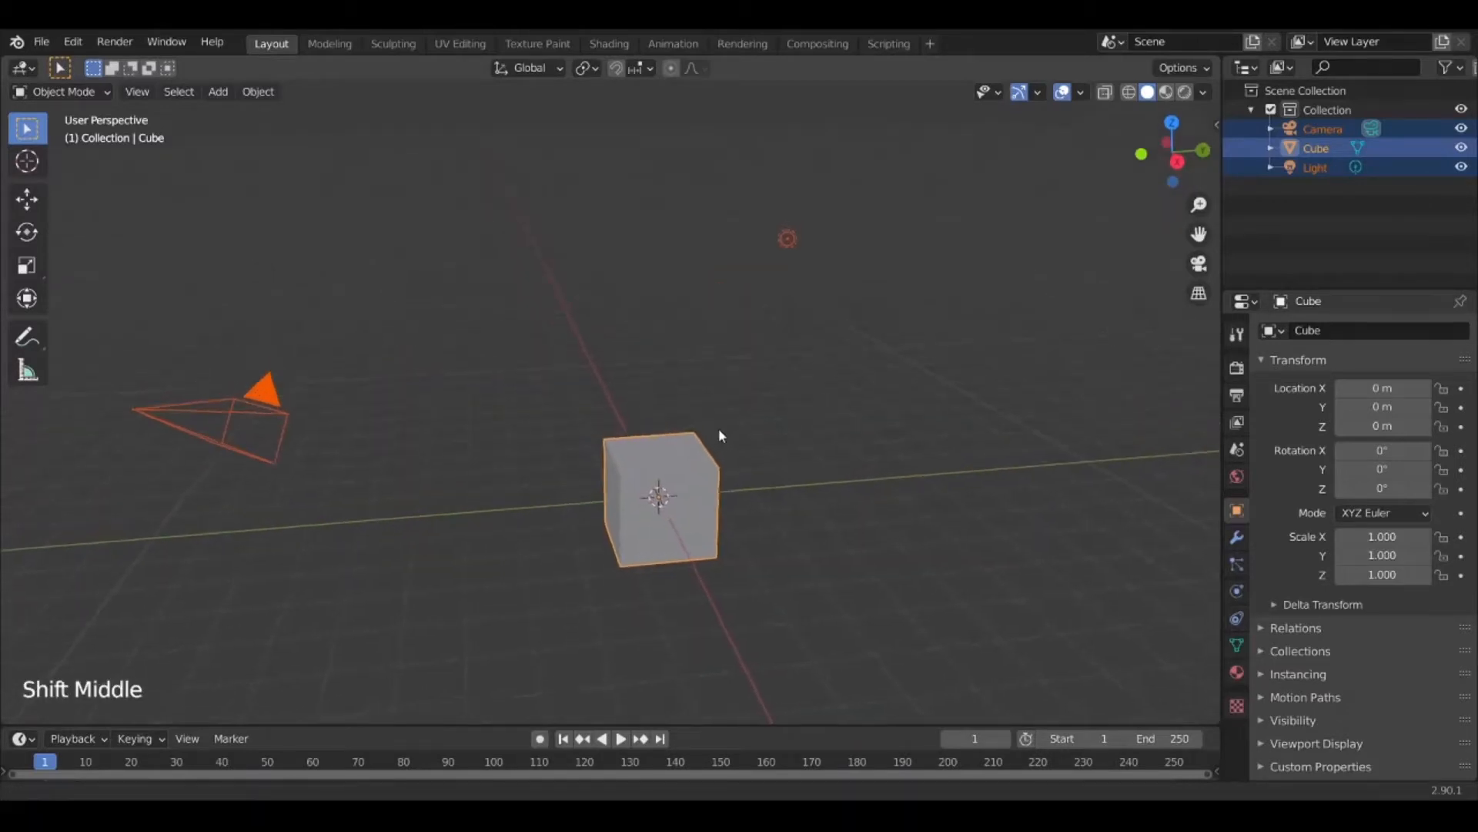
{"action": "scroll", "coordinate": [706, 427], "scroll_direction": "up", "scroll_amount": 1}
{"action": "scroll", "coordinate": [709, 428], "scroll_direction": "down", "scroll_amount": 2}
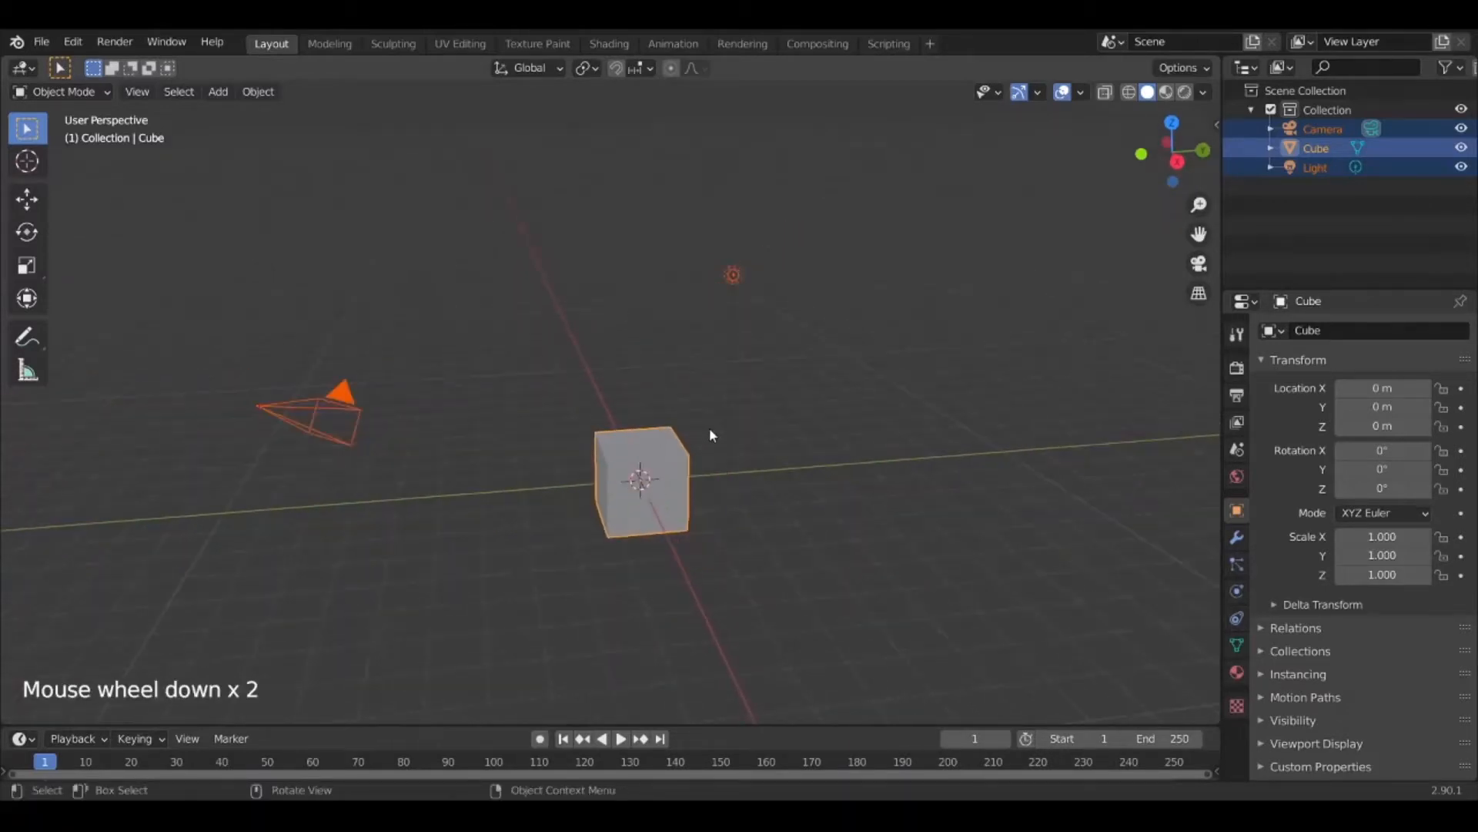
{"action": "left_click", "coordinate": [1237, 590]}
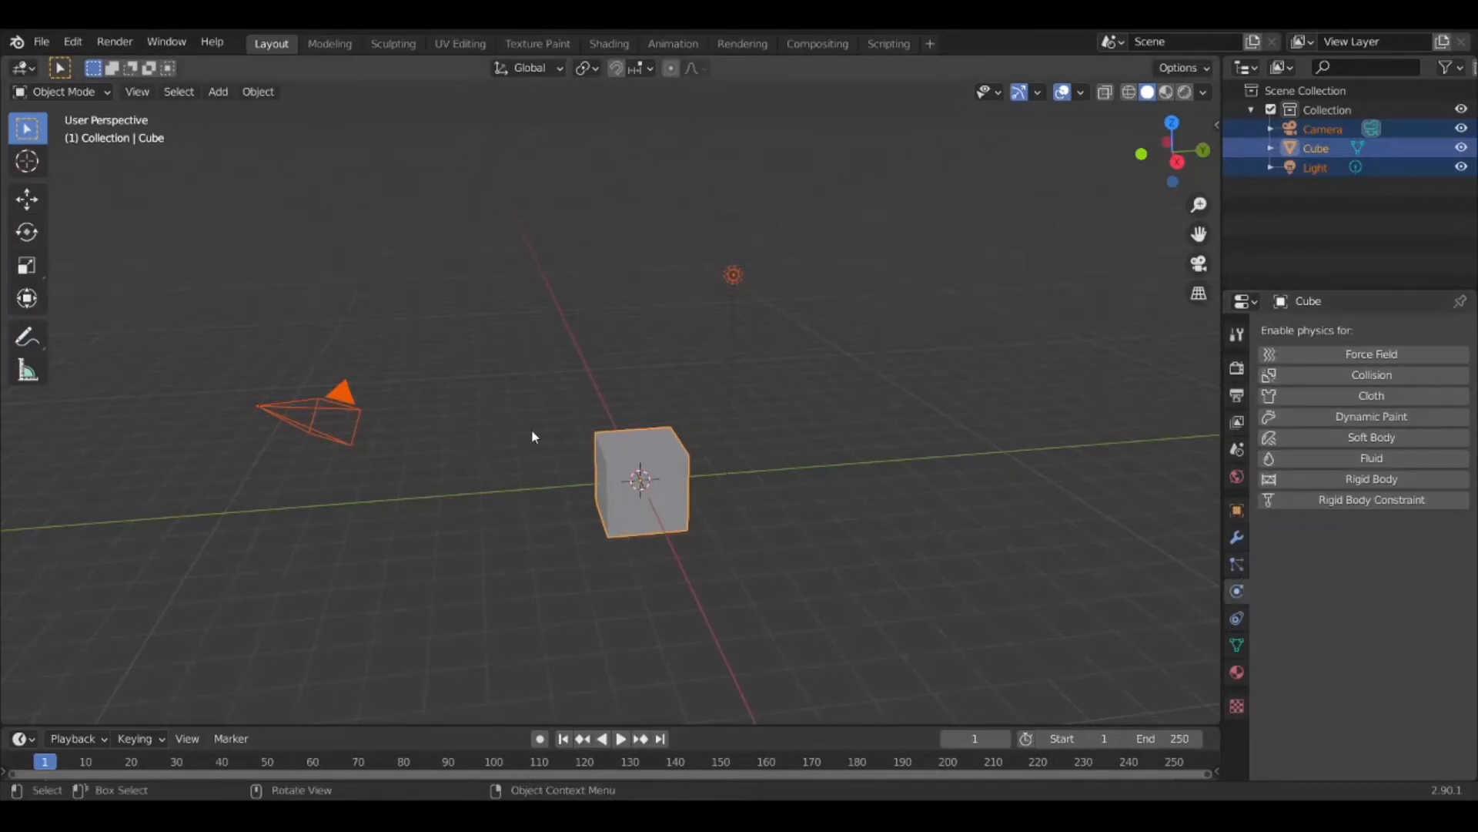
{"action": "middle_click_drag", "start_coordinate": [599, 409], "coordinate": [656, 424]}
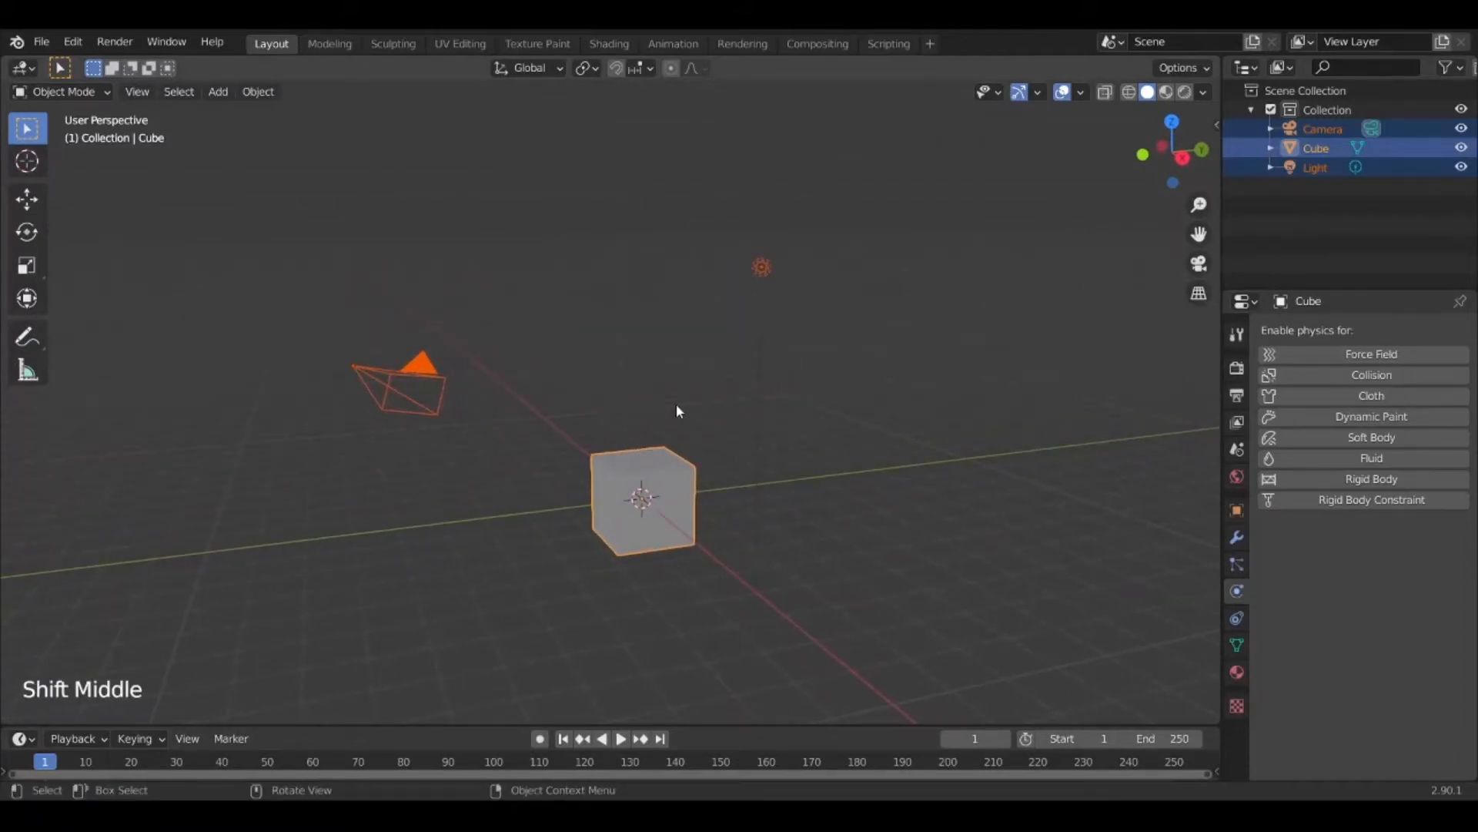
Delete the default camera, cube and light from the scene
{"action": "left_click", "coordinate": [790, 379]}
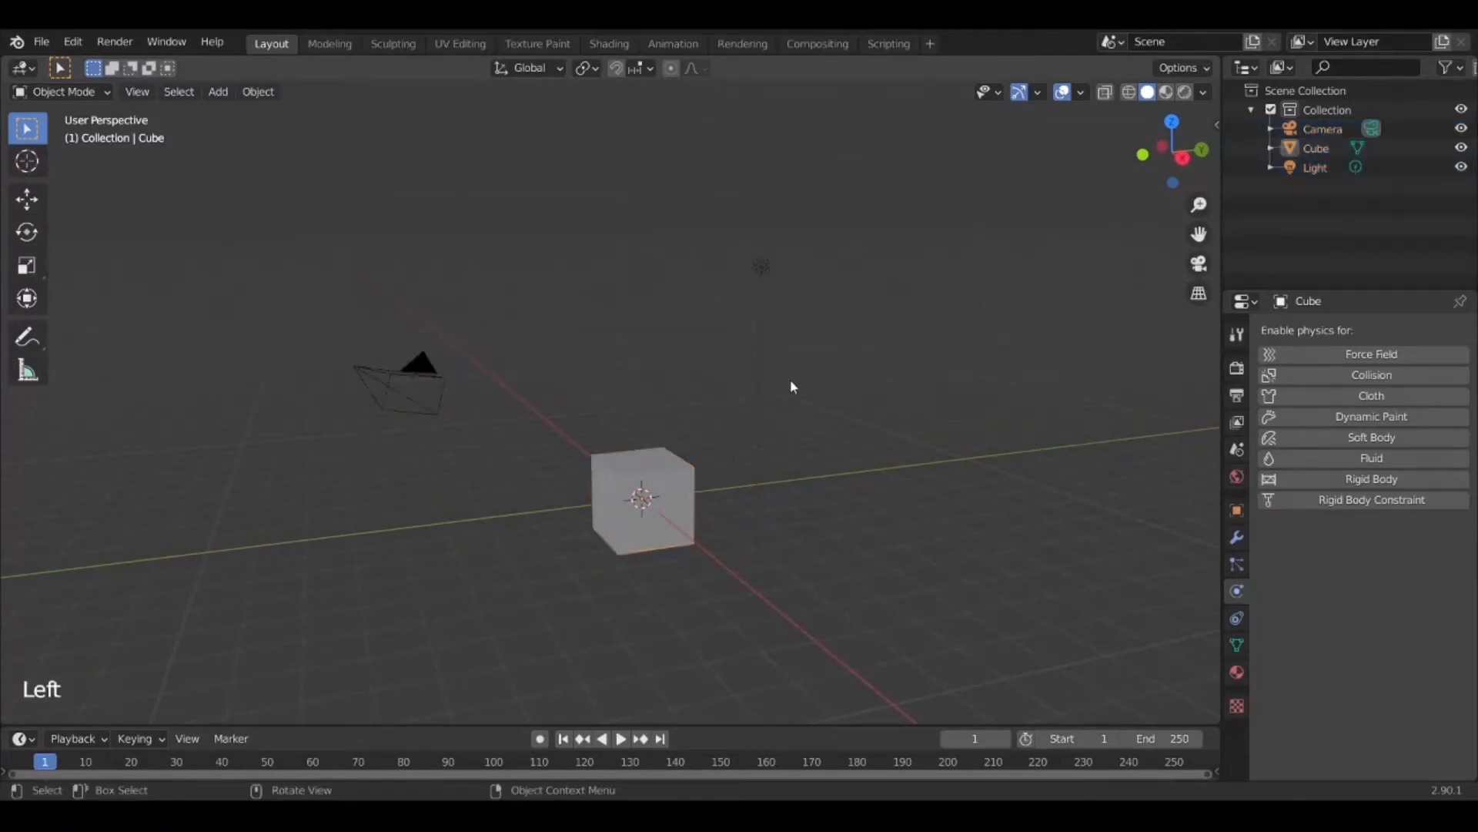
{"action": "key", "text": "a"}
{"action": "key", "text": "x"}
{"action": "left_click", "coordinate": [695, 438]}
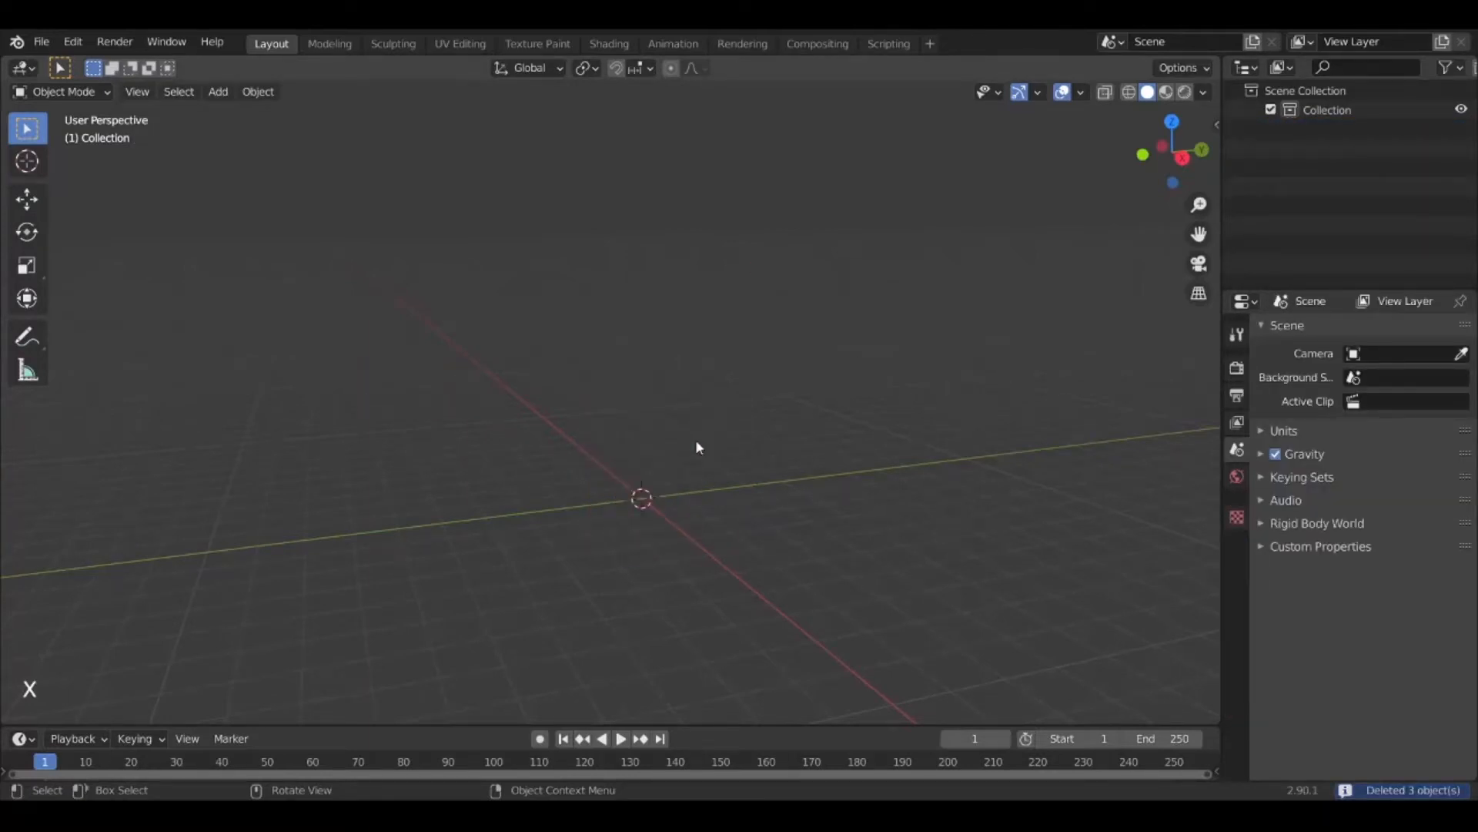
{"action": "left_click", "coordinate": [218, 92]}
{"action": "mouse_move", "coordinate": [291, 114]}
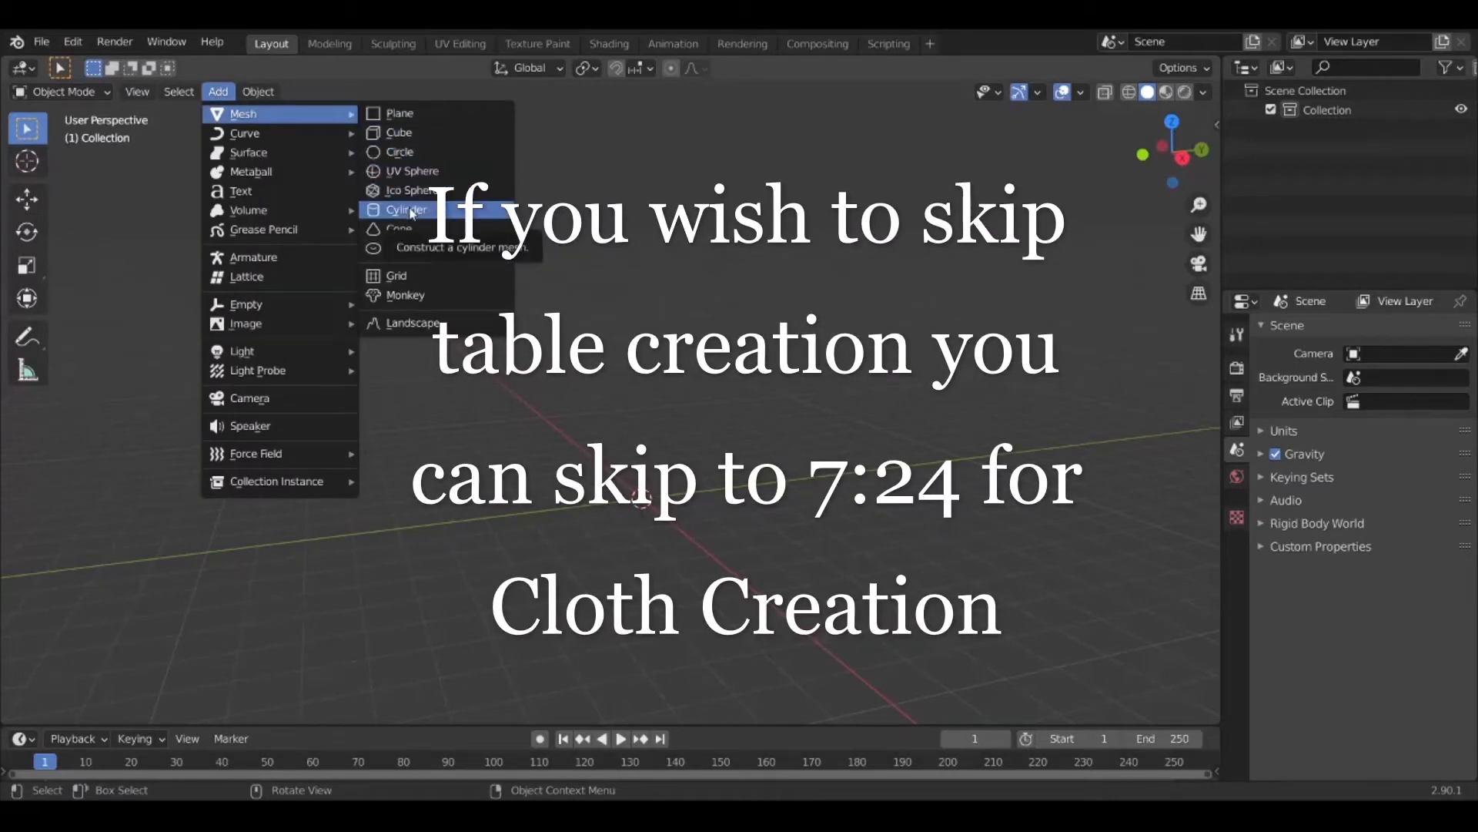
{"action": "left_click", "coordinate": [411, 213]}
{"action": "middle_click_drag", "start_coordinate": [757, 439], "coordinate": [718, 426]}
{"action": "scroll", "coordinate": [712, 436], "scroll_direction": "up", "scroll_amount": 2}
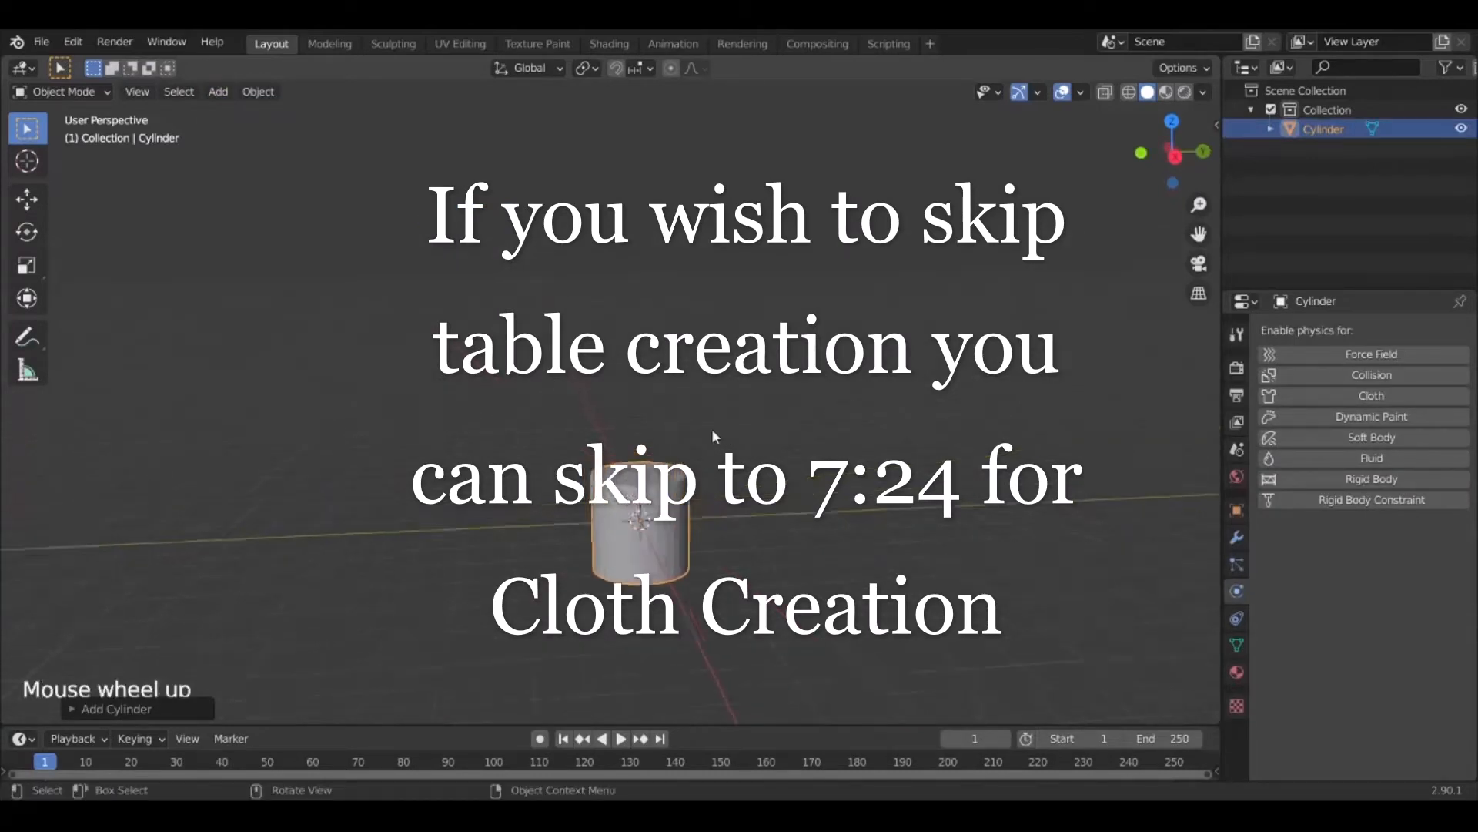
{"action": "scroll", "coordinate": [710, 428], "scroll_direction": "up", "scroll_amount": 1}
{"action": "key", "text": "x"}
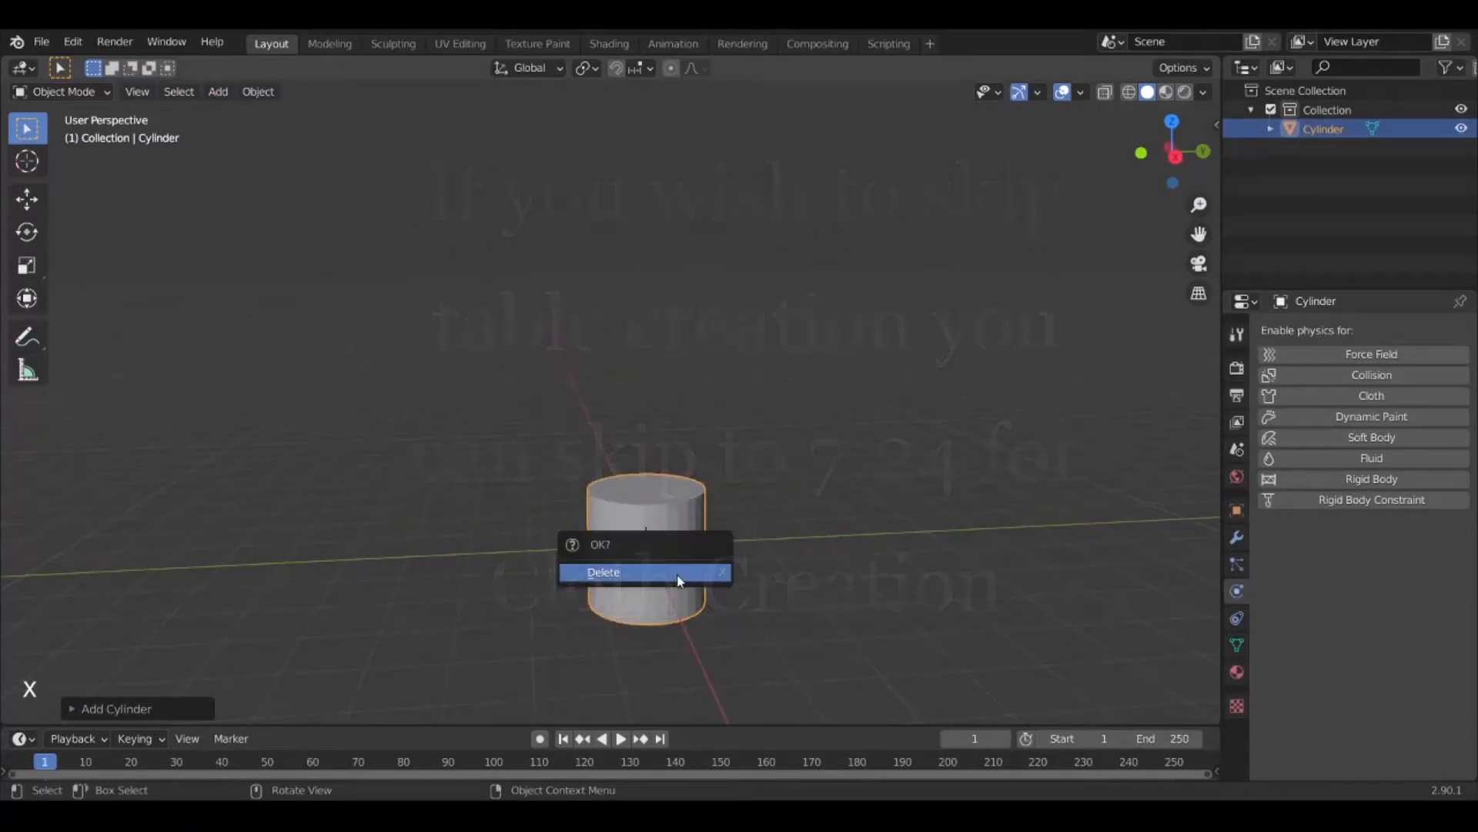
{"action": "left_click", "coordinate": [680, 573]}
Add a cube mesh to the empty scene at the origin
{"action": "left_click", "coordinate": [218, 92]}
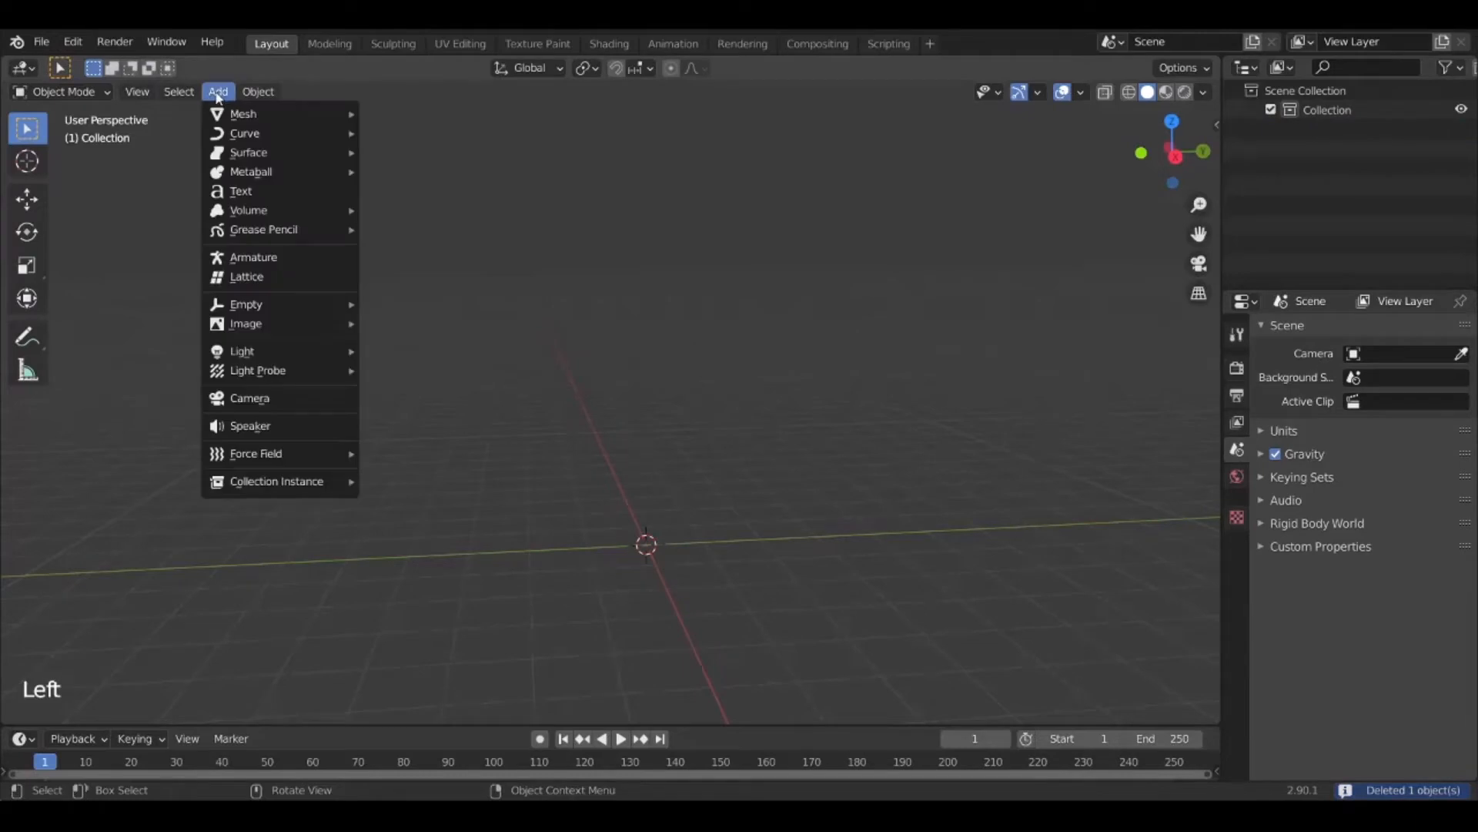
{"action": "mouse_move", "coordinate": [262, 114]}
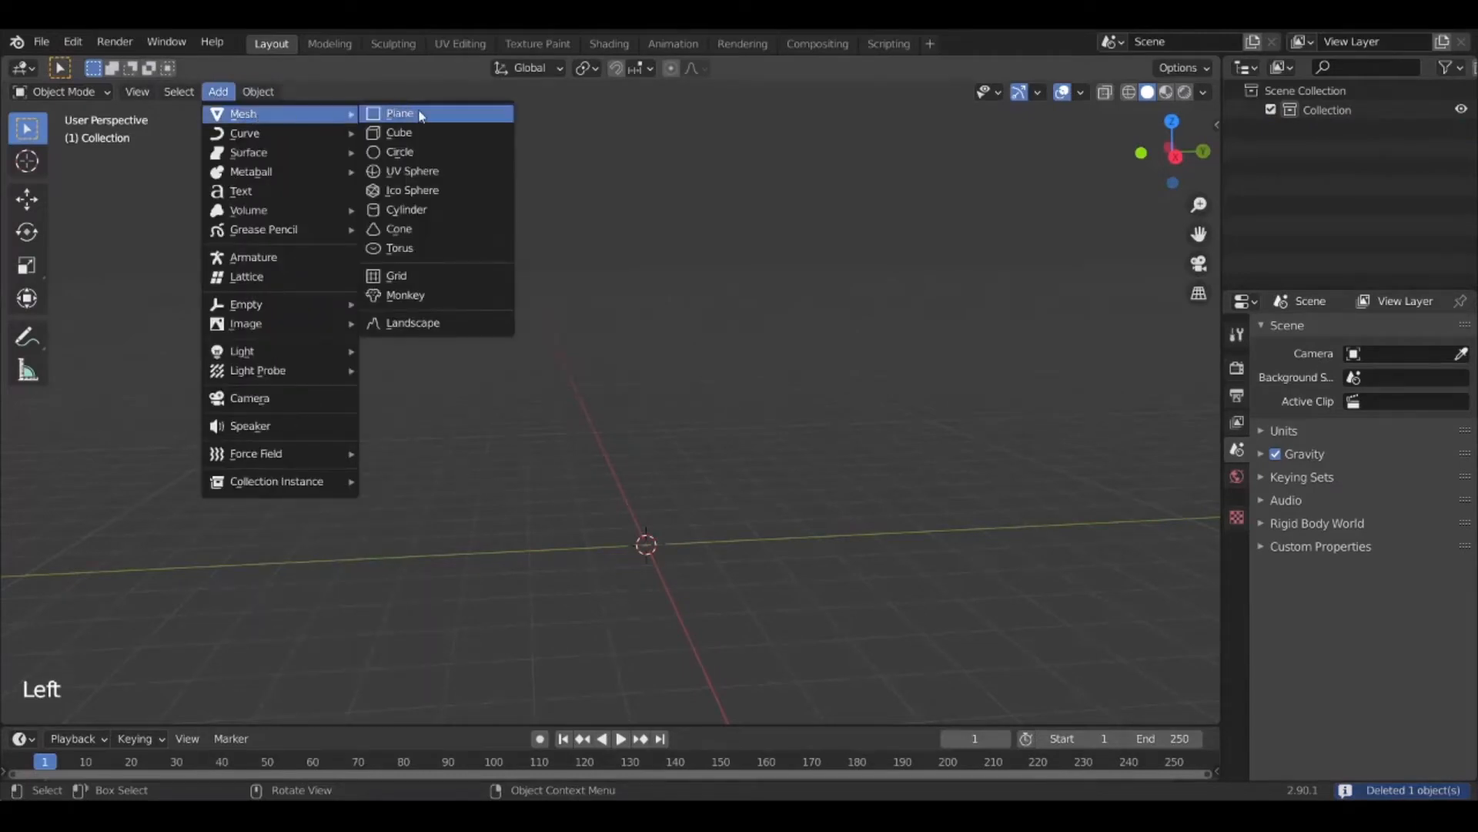
{"action": "left_click", "coordinate": [404, 132]}
{"action": "scroll", "coordinate": [693, 432], "scroll_direction": "up", "scroll_amount": 2}
{"action": "middle_click_drag", "start_coordinate": [713, 516], "coordinate": [705, 423], "text": "shift"}
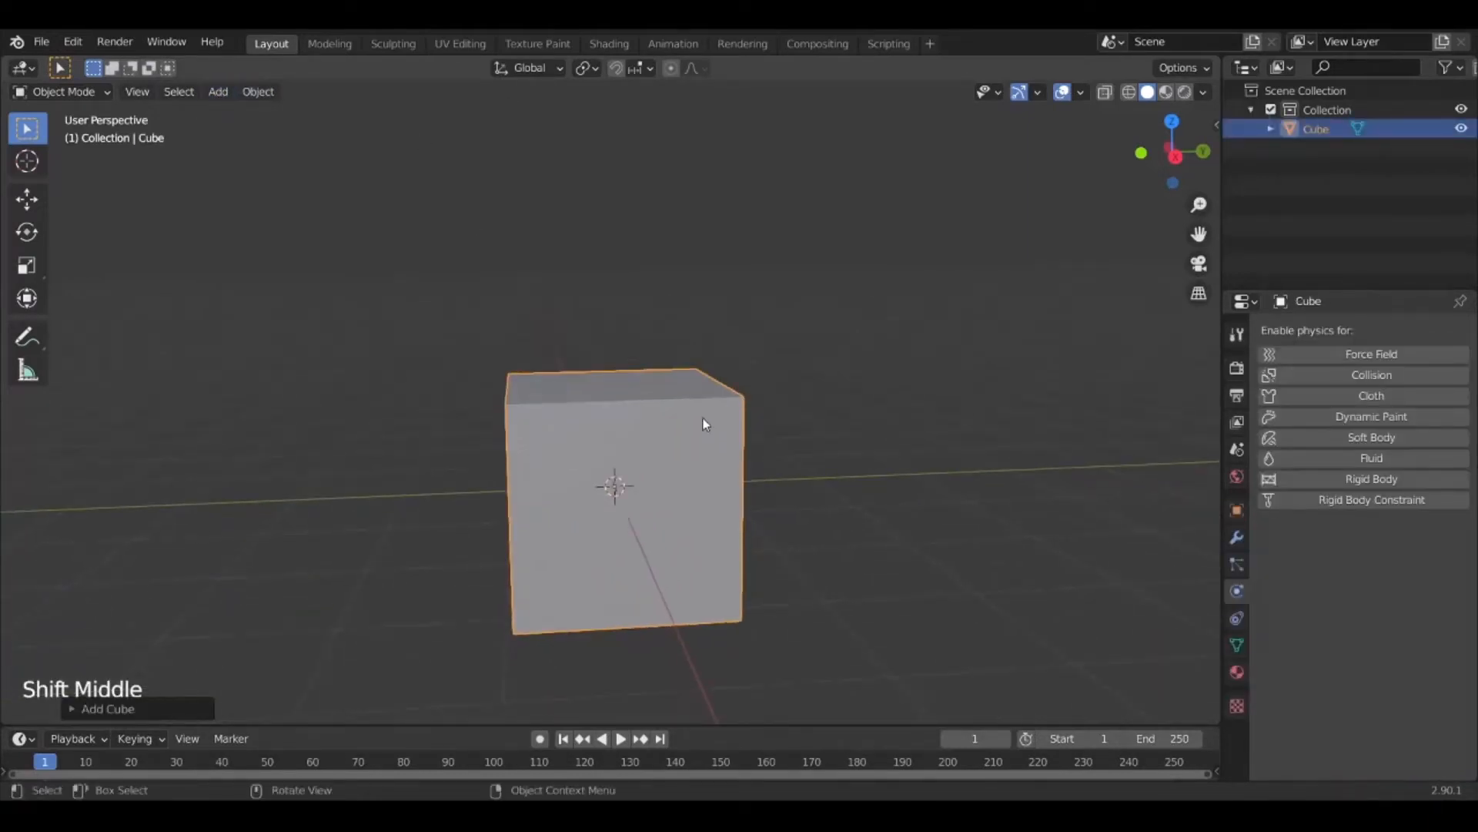
Merge all of the cube's vertices into a single vertex at the origin in Edit Mode
{"action": "key", "text": "Tab"}
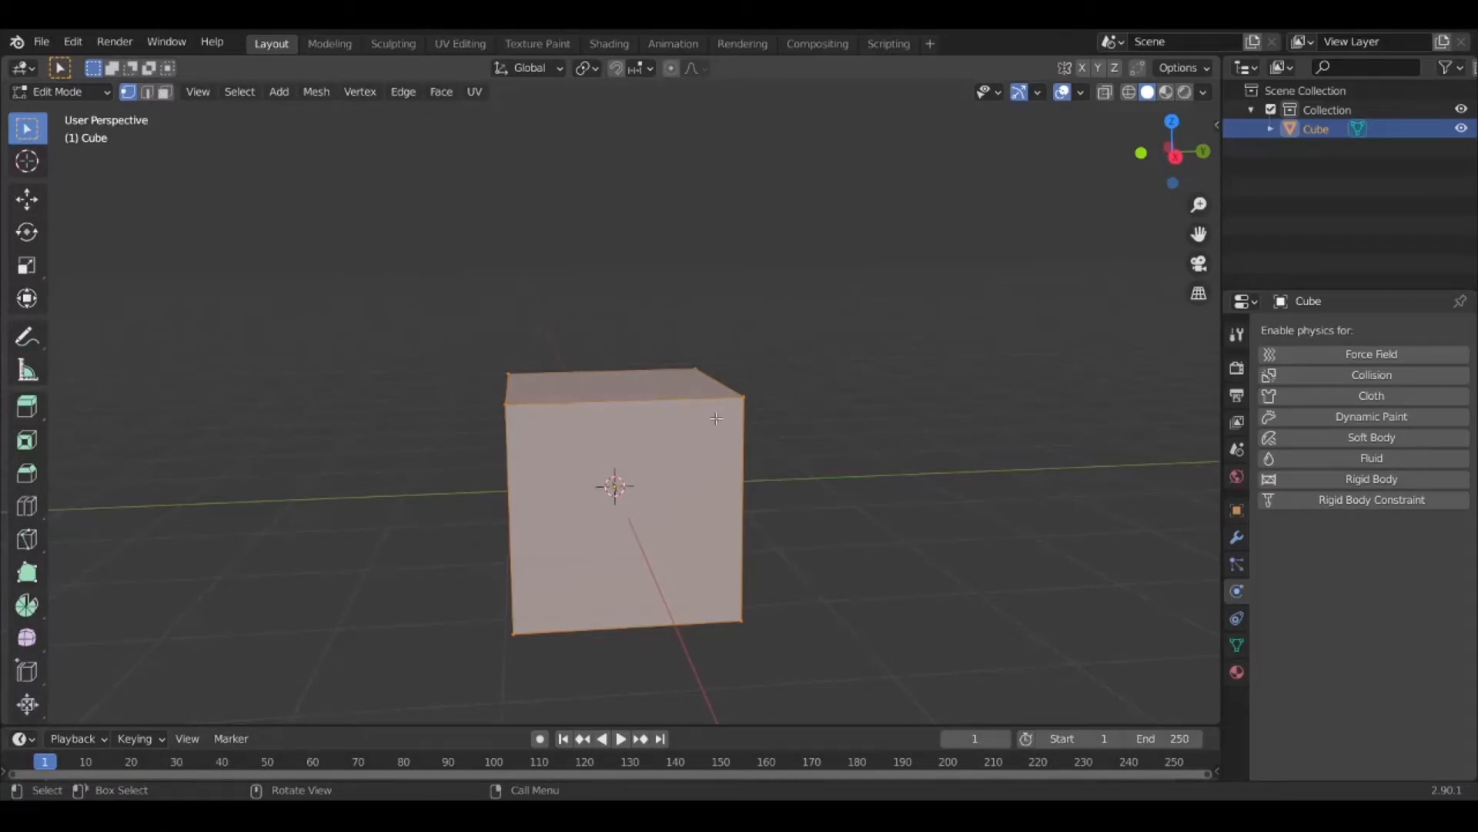
{"action": "key", "text": "m"}
{"action": "left_click", "coordinate": [645, 421]}
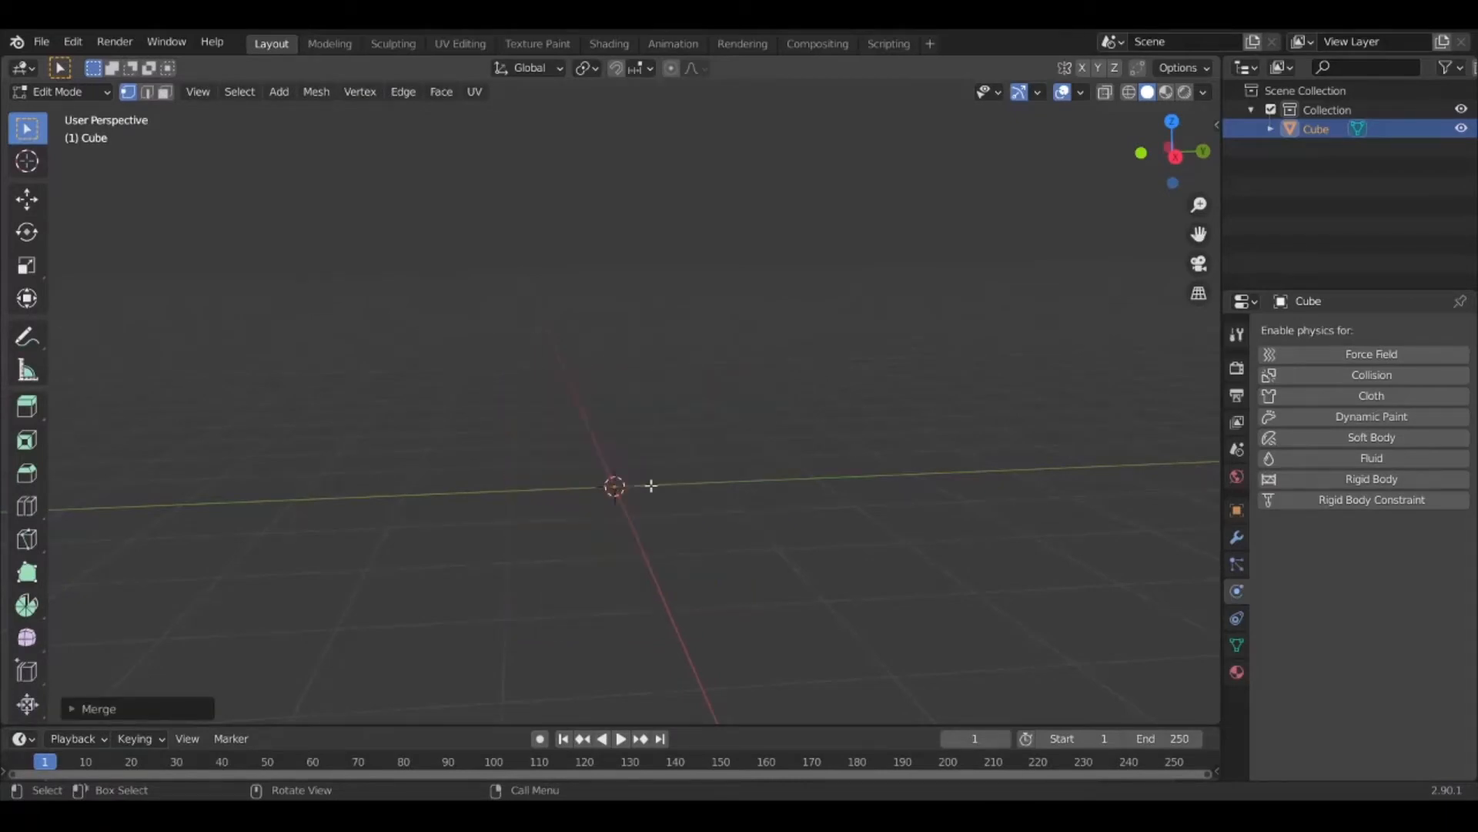
{"action": "scroll", "coordinate": [681, 505], "scroll_direction": "up", "scroll_amount": 4}
{"action": "middle_click_drag", "start_coordinate": [716, 524], "coordinate": [628, 487], "text": "shift"}
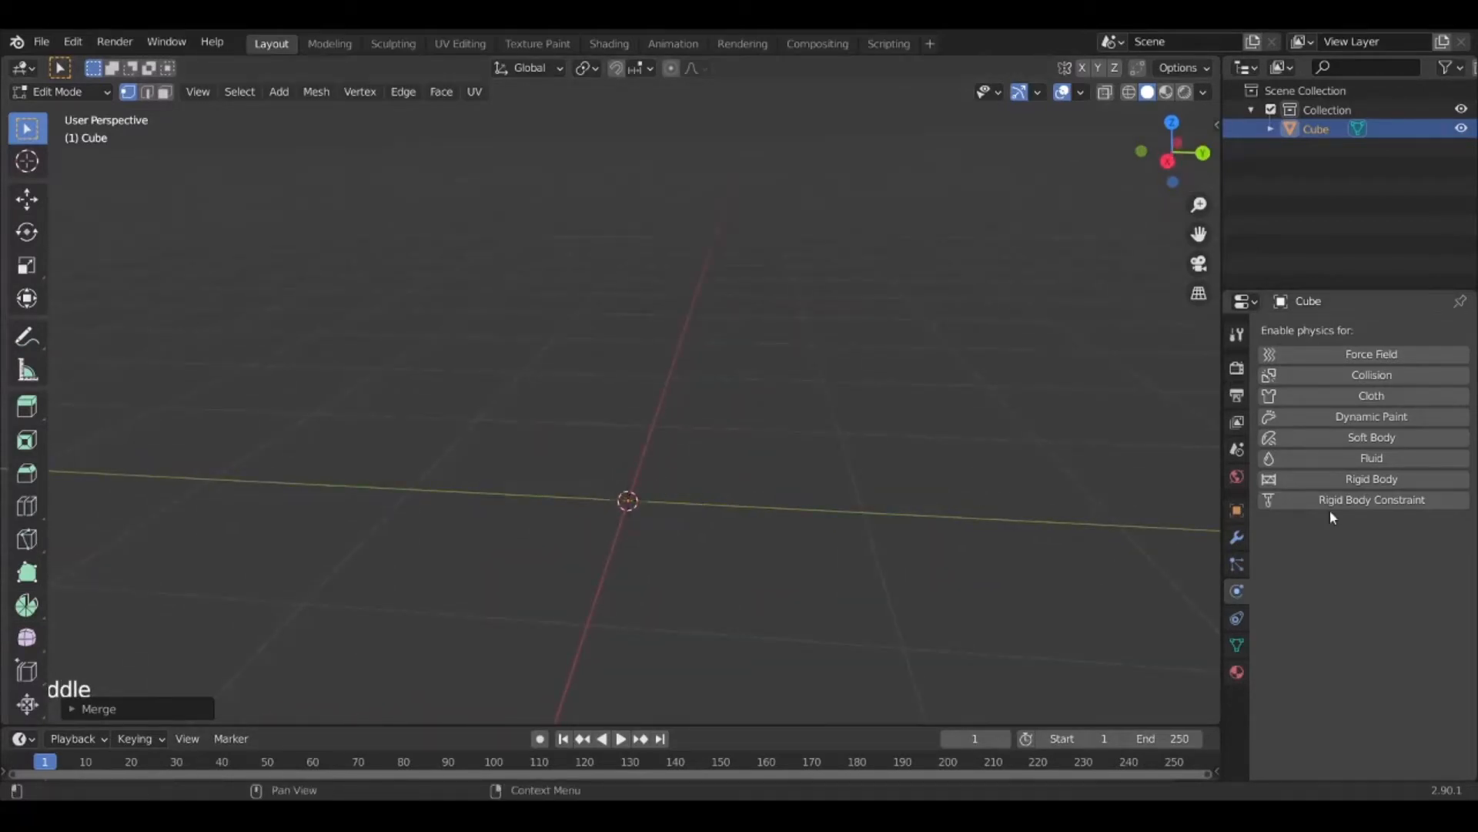
Add a Skin modifier to the single-vertex object
{"action": "left_click", "coordinate": [1236, 536]}
{"action": "left_click", "coordinate": [1322, 330]}
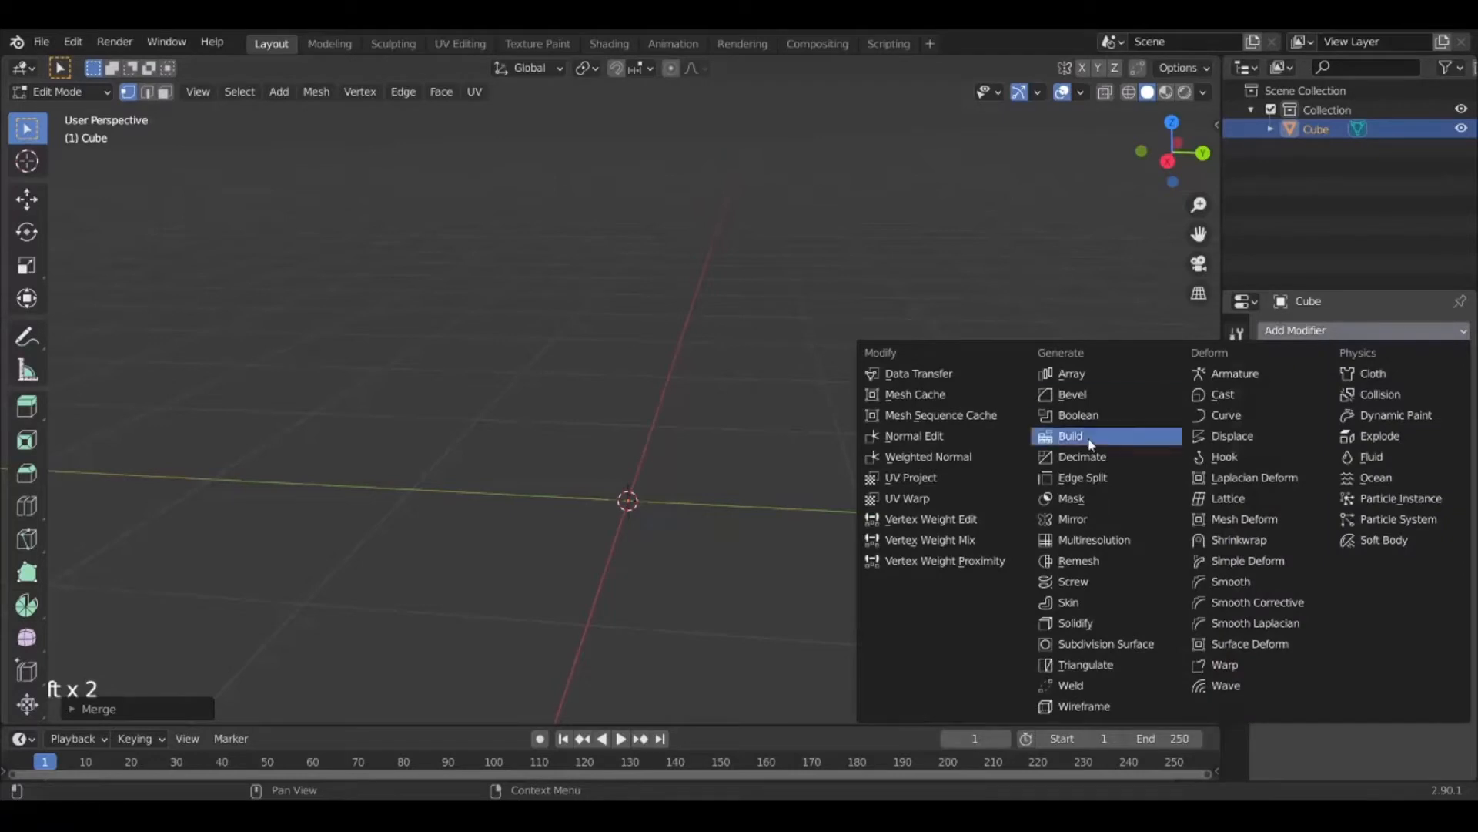
{"action": "left_click", "coordinate": [1070, 603]}
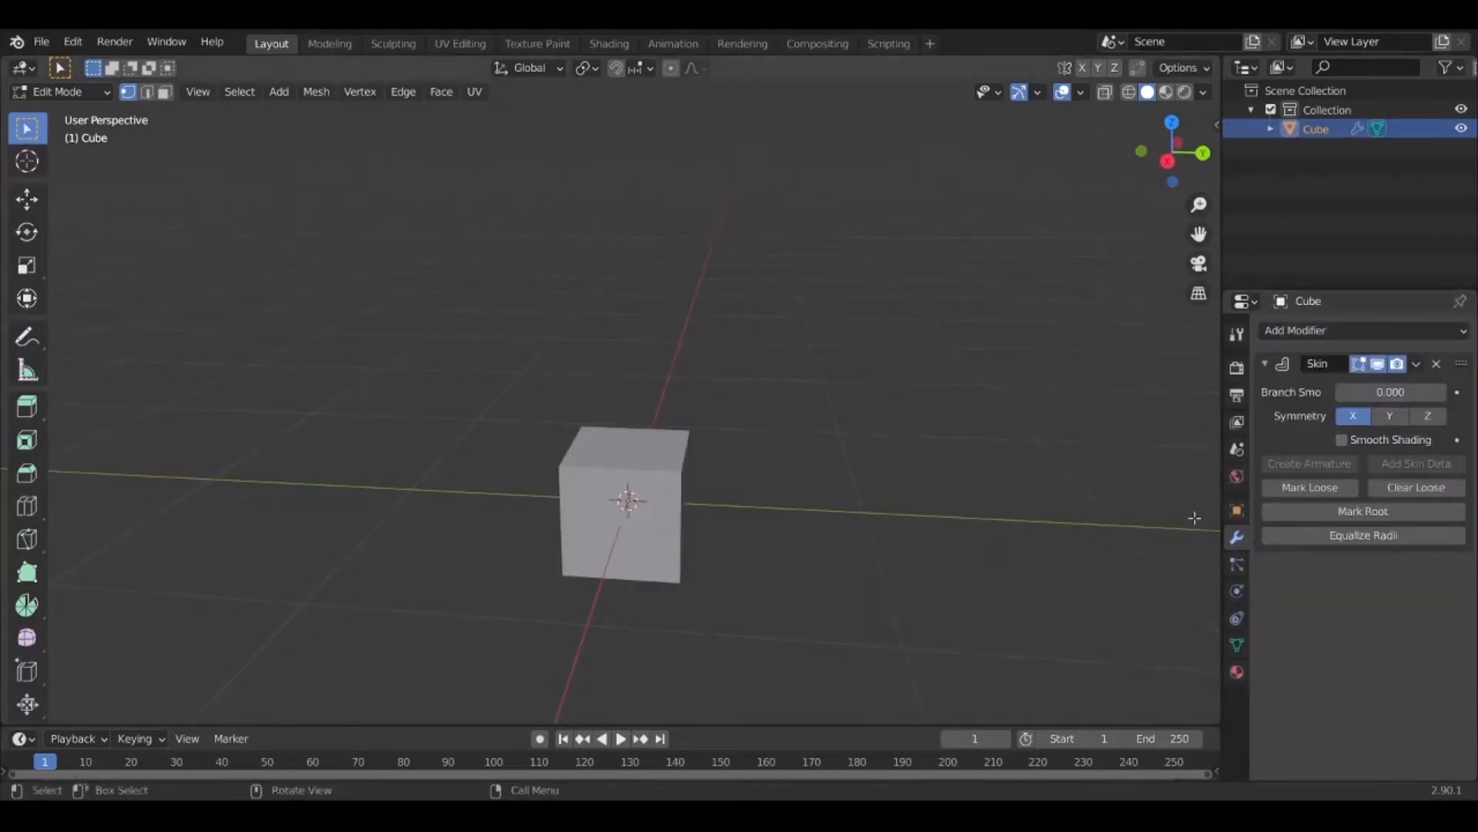
{"action": "left_click", "coordinate": [1333, 330]}
{"action": "middle_click_drag", "start_coordinate": [763, 574], "coordinate": [713, 576]}
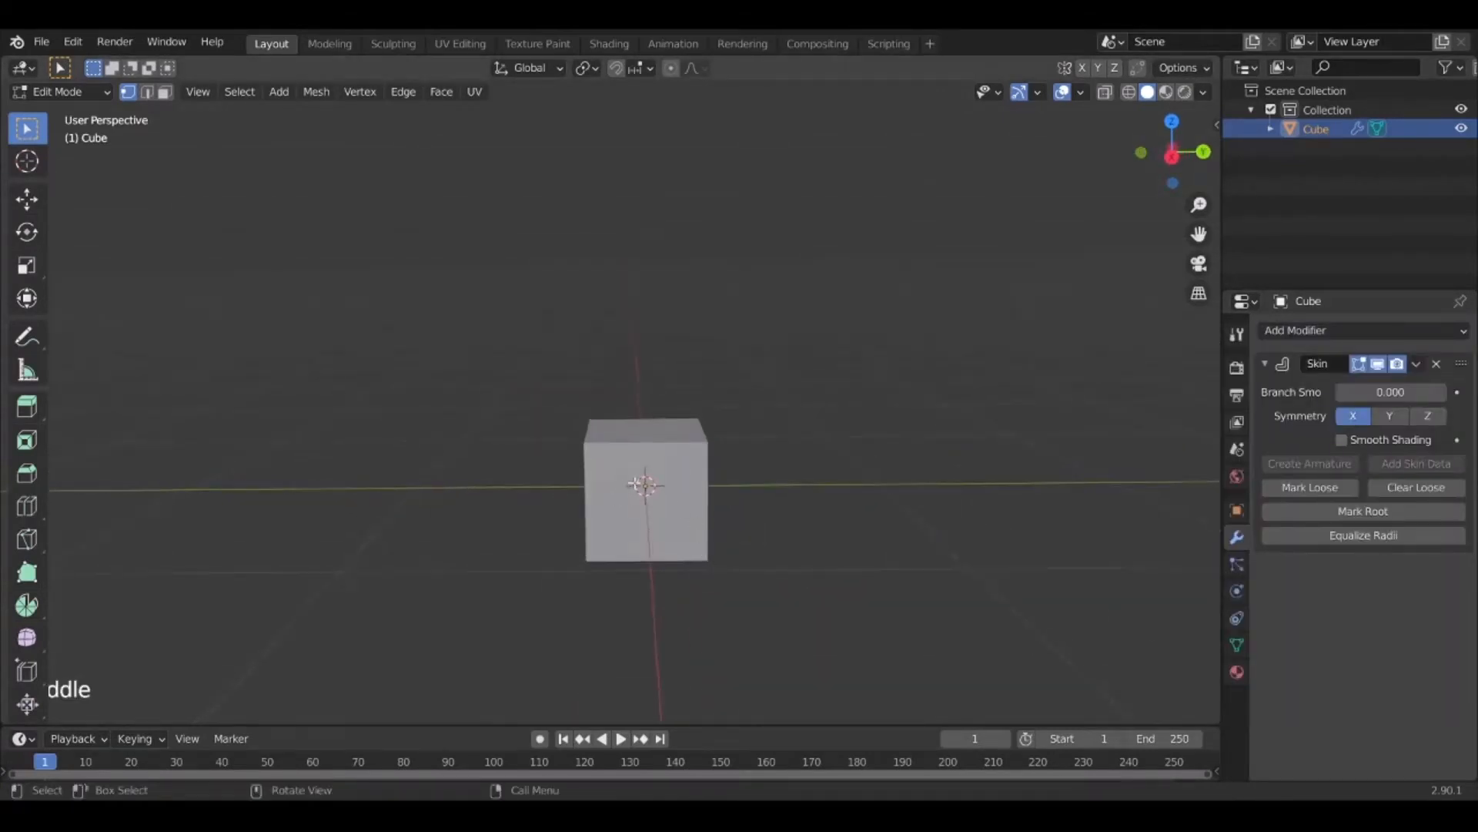
{"action": "middle_click_drag", "start_coordinate": [783, 519], "coordinate": [697, 496]}
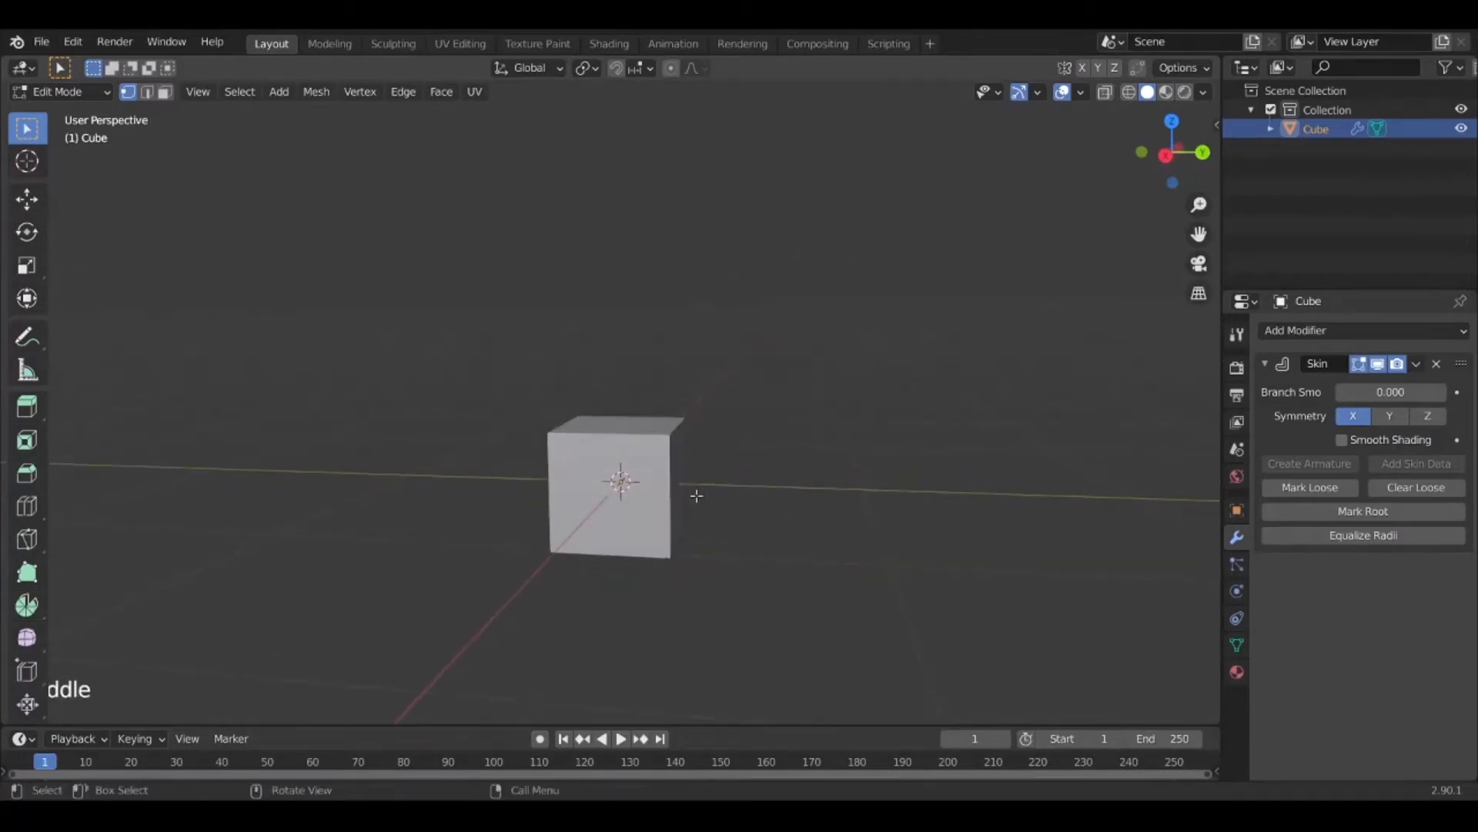
Try extruding the skinned vertex into three zigzag segments, and undo the extrusions
{"action": "key", "text": "e"}
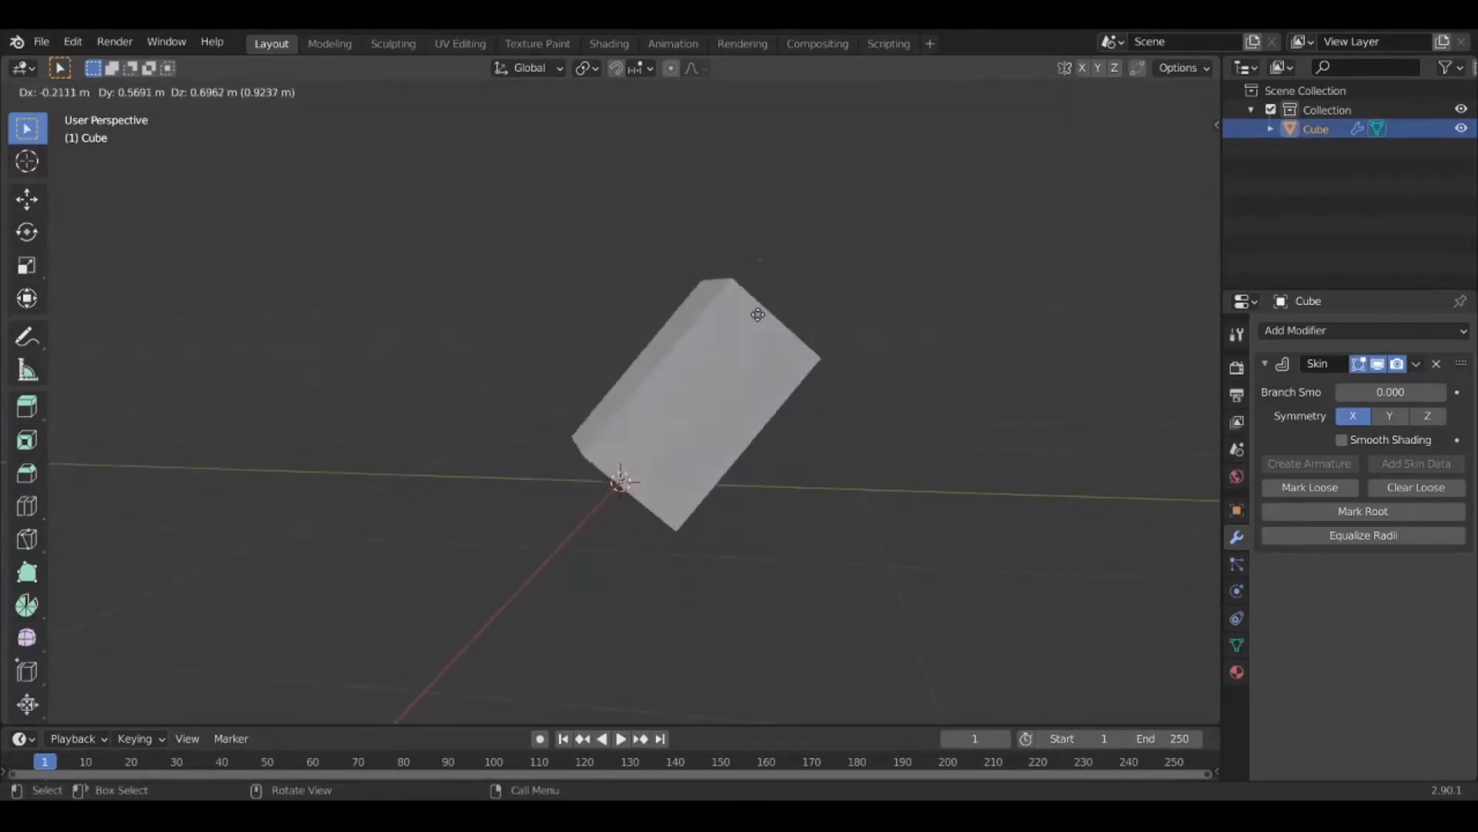
{"action": "left_click", "coordinate": [719, 293]}
{"action": "key", "text": "e"}
{"action": "left_click", "coordinate": [443, 190]}
{"action": "key", "text": "e"}
{"action": "left_click", "coordinate": [720, 128]}
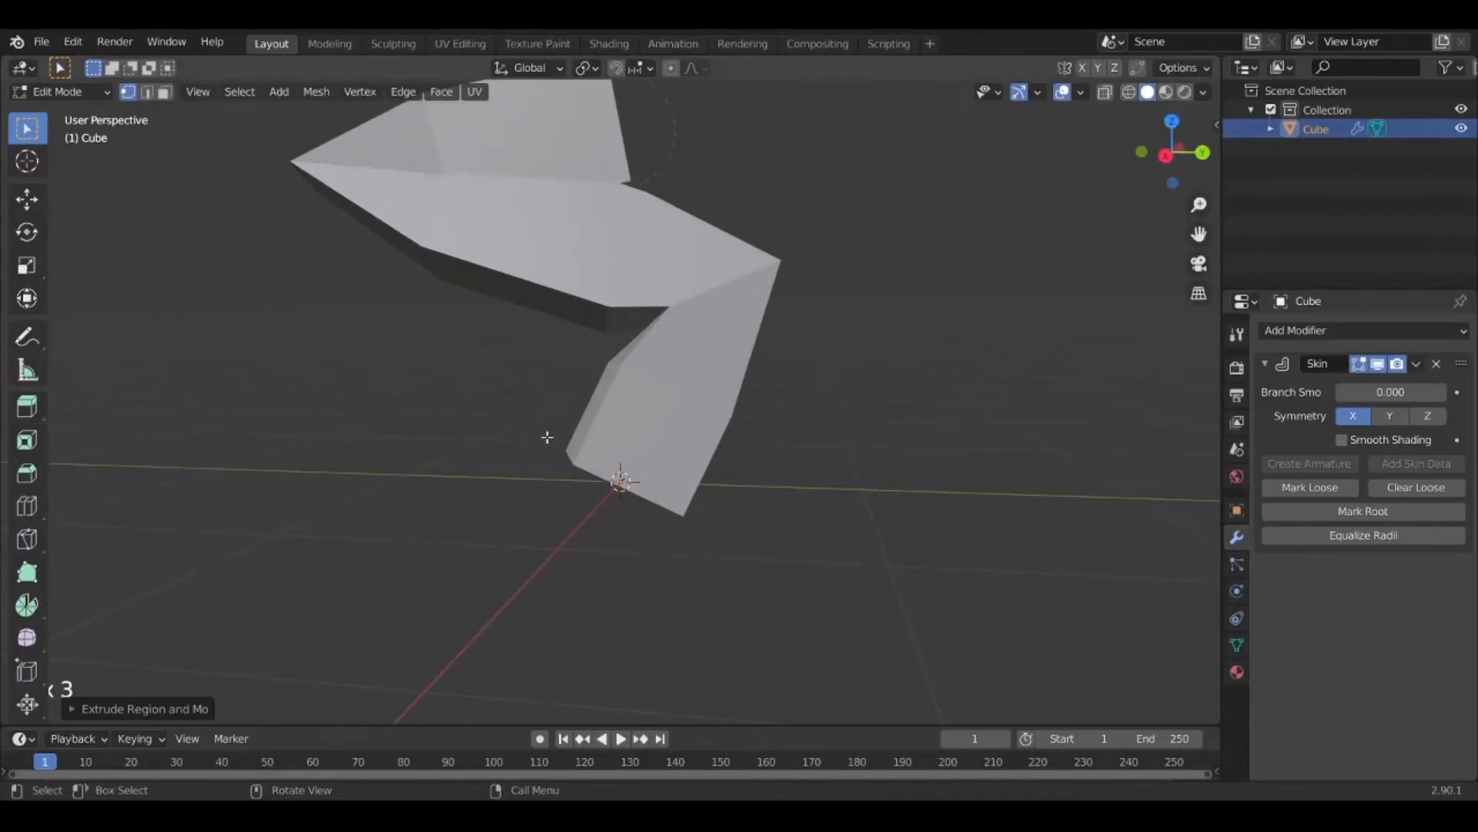
{"action": "key", "text": "ctrl+z"}
{"action": "key", "text": "ctrl+z"}
{"action": "key", "text": "ctrl+z"}
{"action": "key", "text": "ctrl+z"}
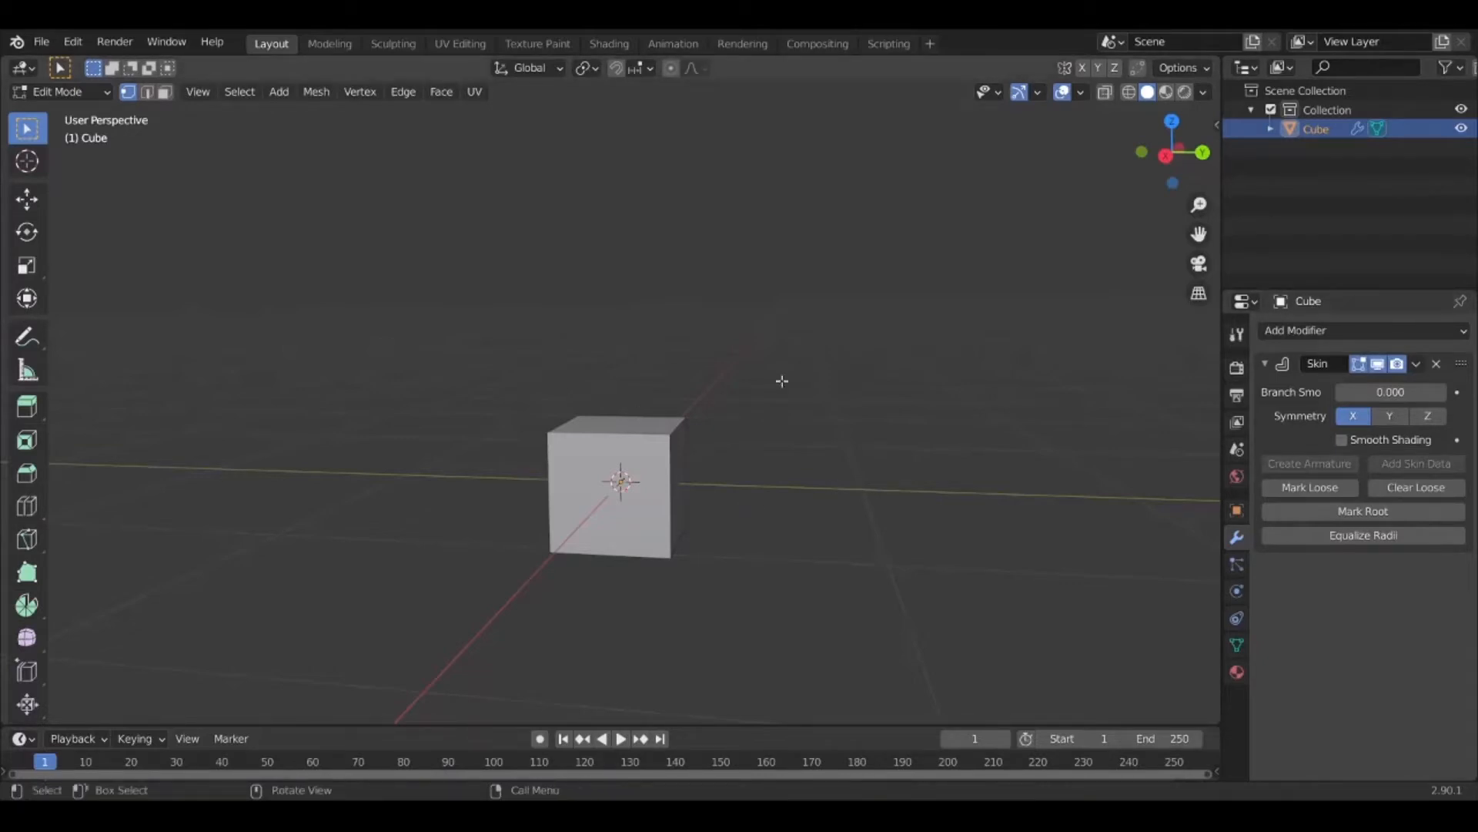
Add a Subdivision Surface modifier and place it above the Skin modifier in the stack
{"action": "left_click", "coordinate": [1394, 329]}
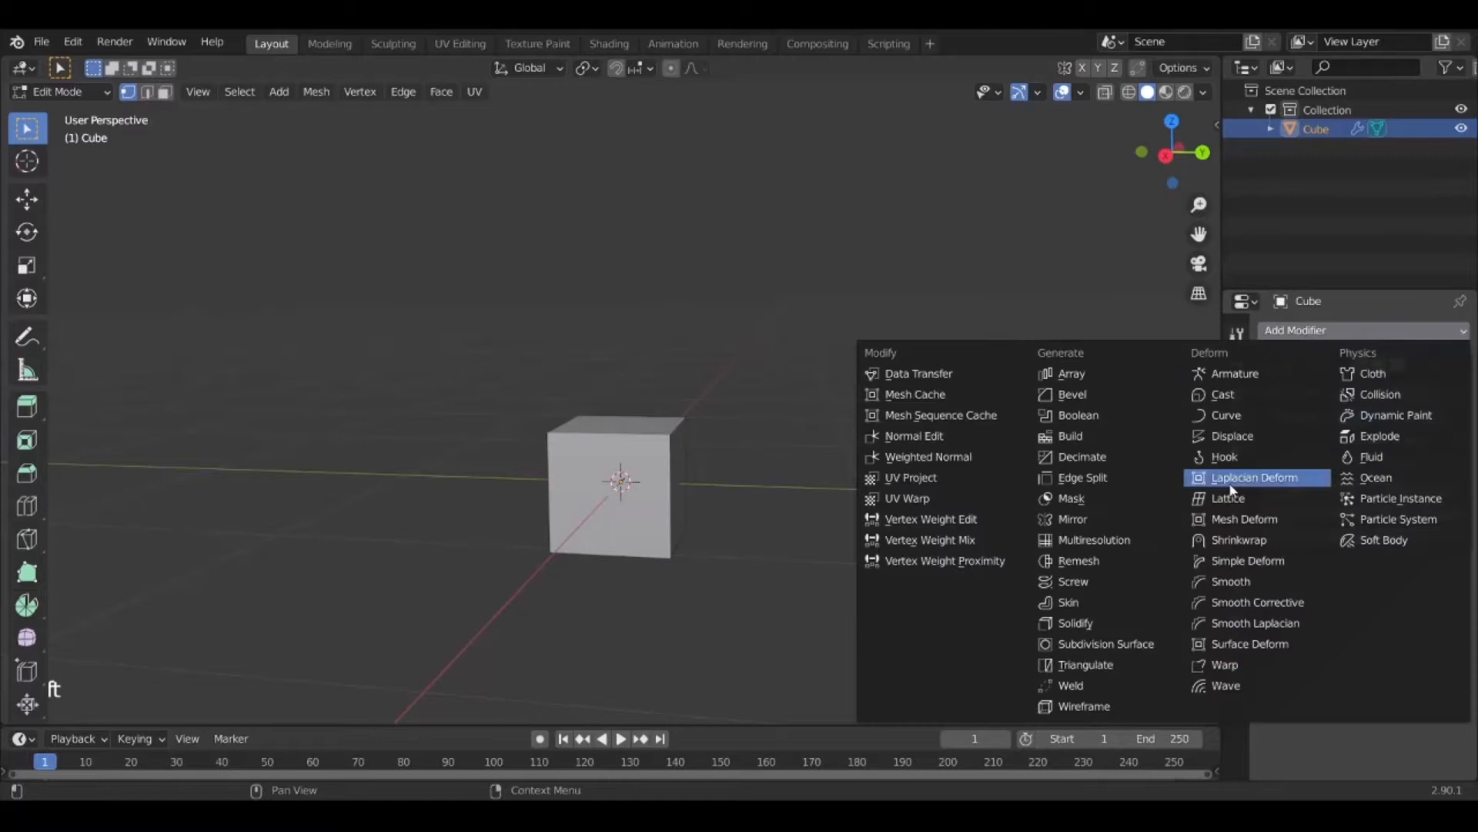
{"action": "left_click", "coordinate": [1090, 649]}
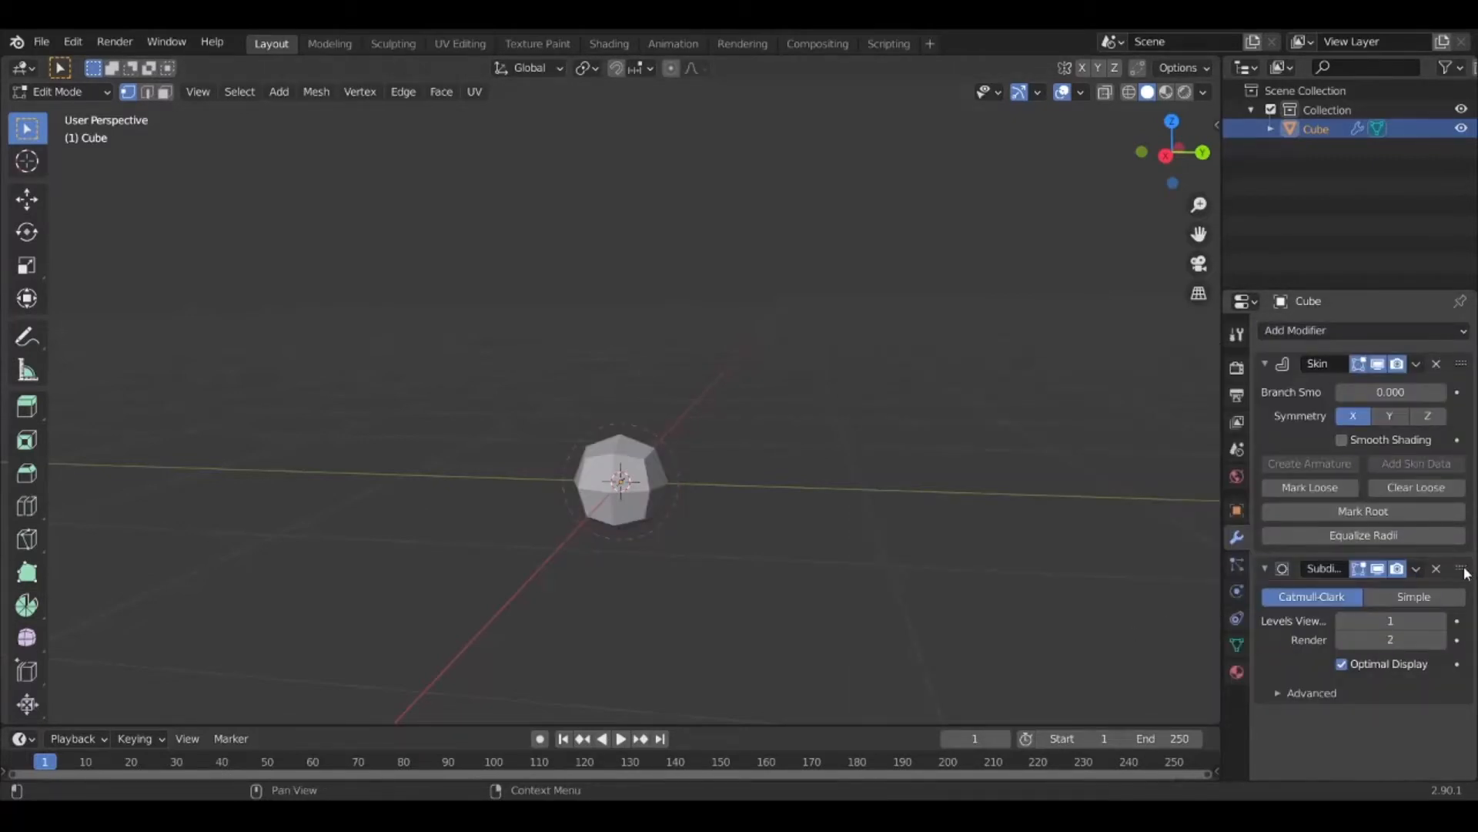
{"action": "left_click_drag", "start_coordinate": [1466, 572], "coordinate": [1462, 332]}
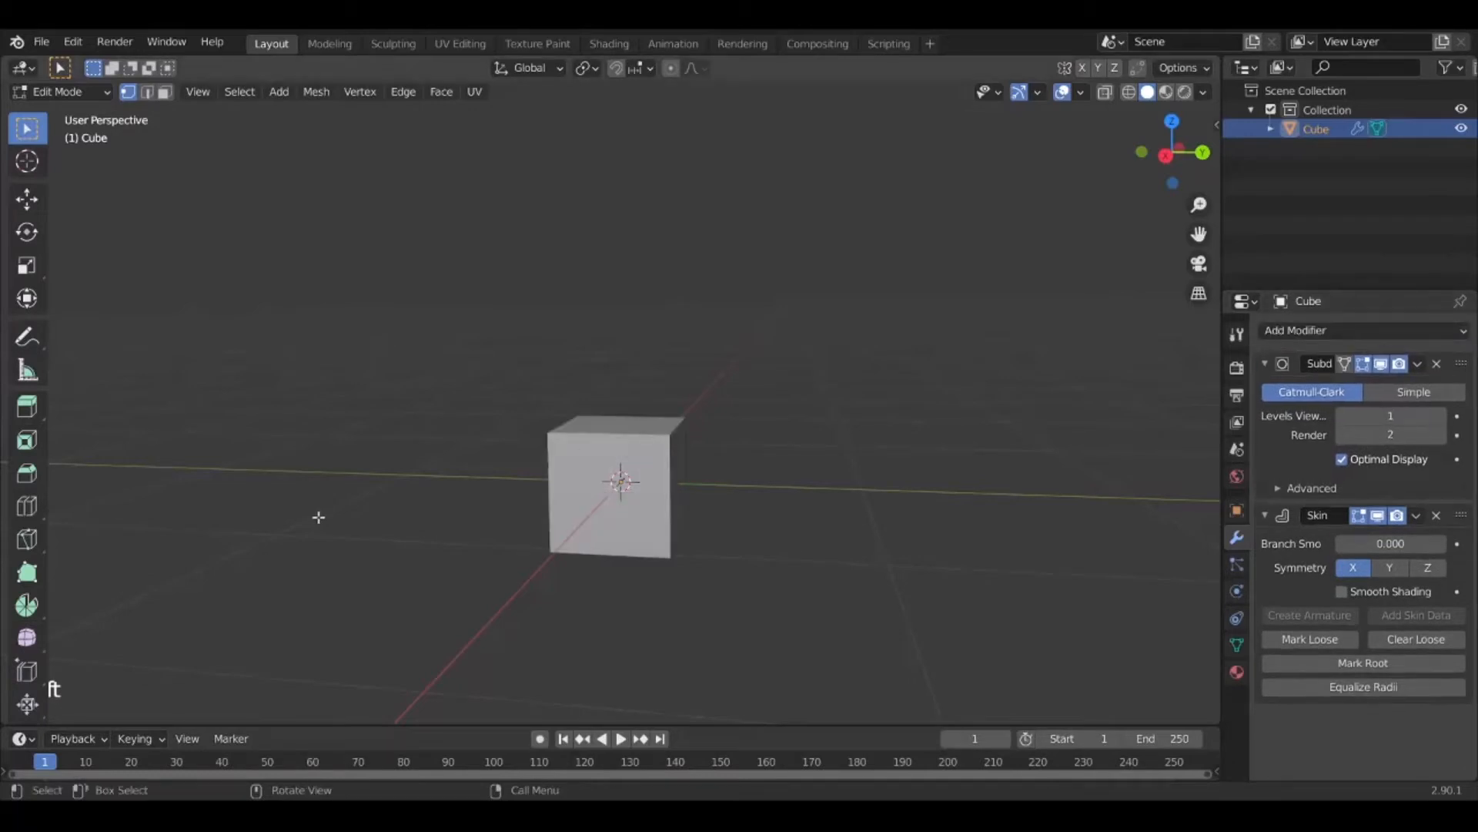
Try extruding the skinned vertex four times into a curved arch, and undo the extrusions
{"action": "key", "text": "e"}
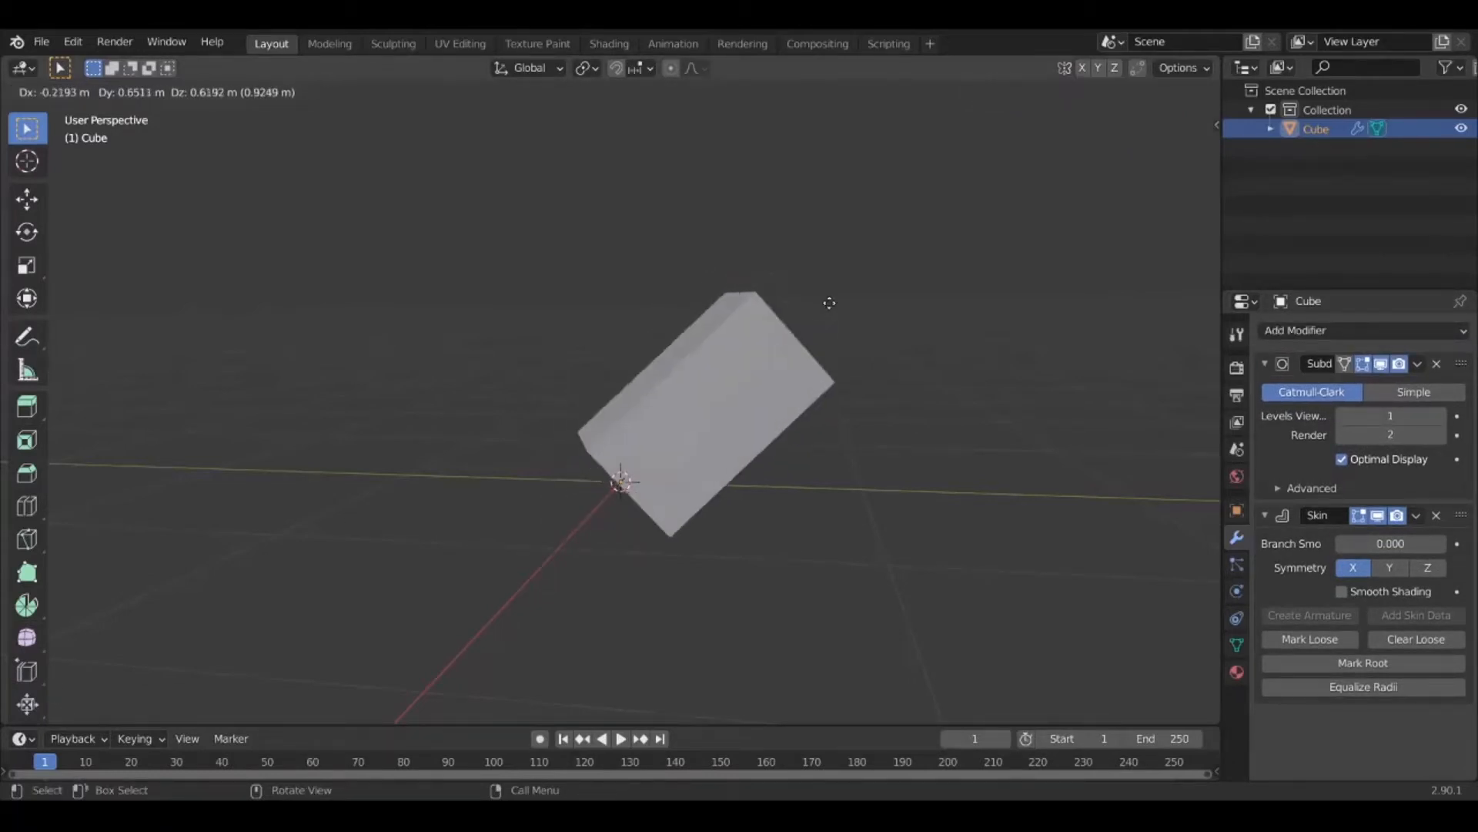
{"action": "left_click", "coordinate": [829, 302]}
{"action": "key", "text": "e"}
{"action": "left_click", "coordinate": [716, 124]}
{"action": "key", "text": "e"}
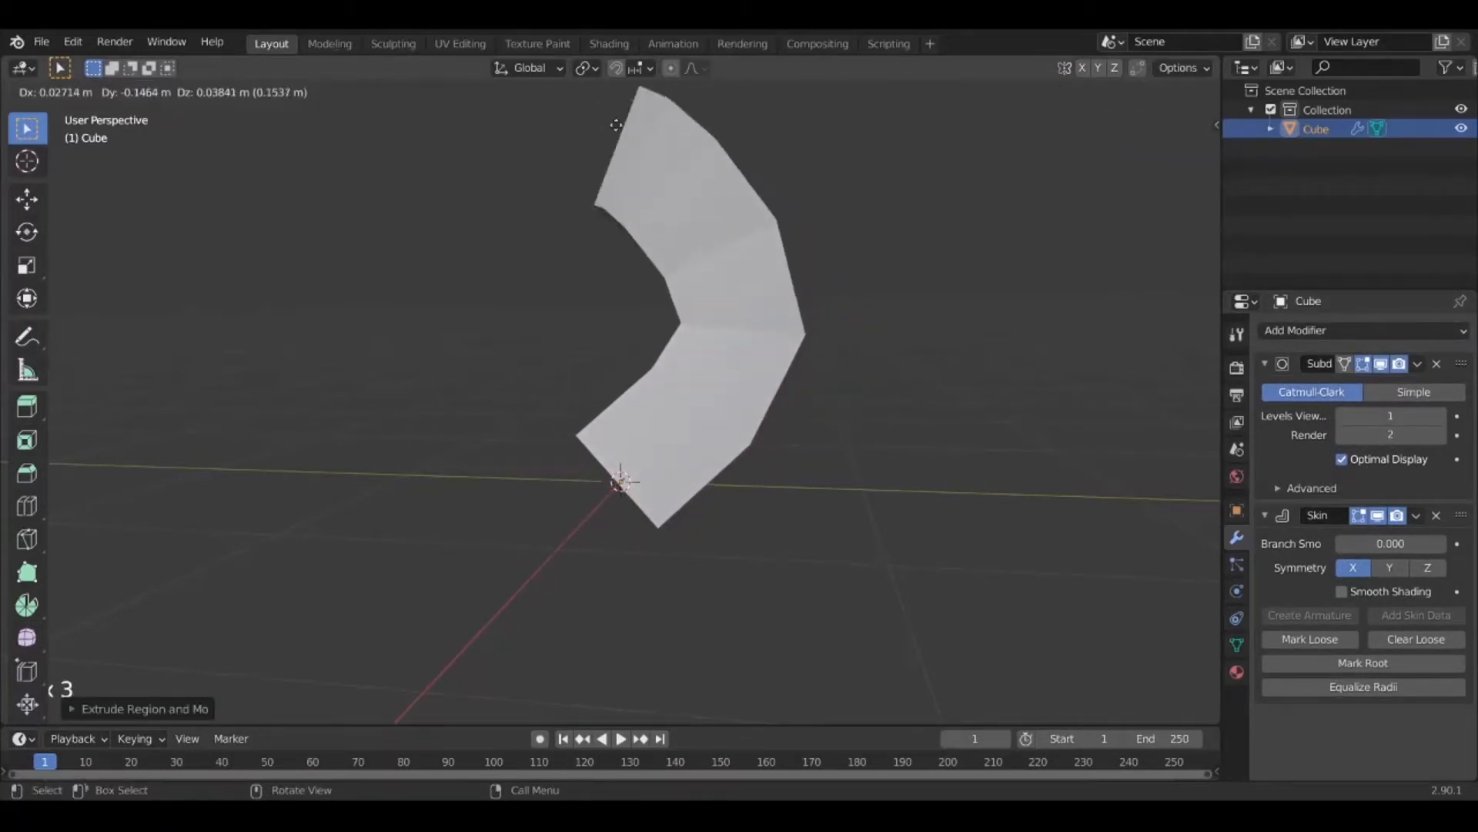
{"action": "left_click", "coordinate": [319, 175]}
{"action": "key", "text": "e"}
{"action": "left_click", "coordinate": [211, 415]}
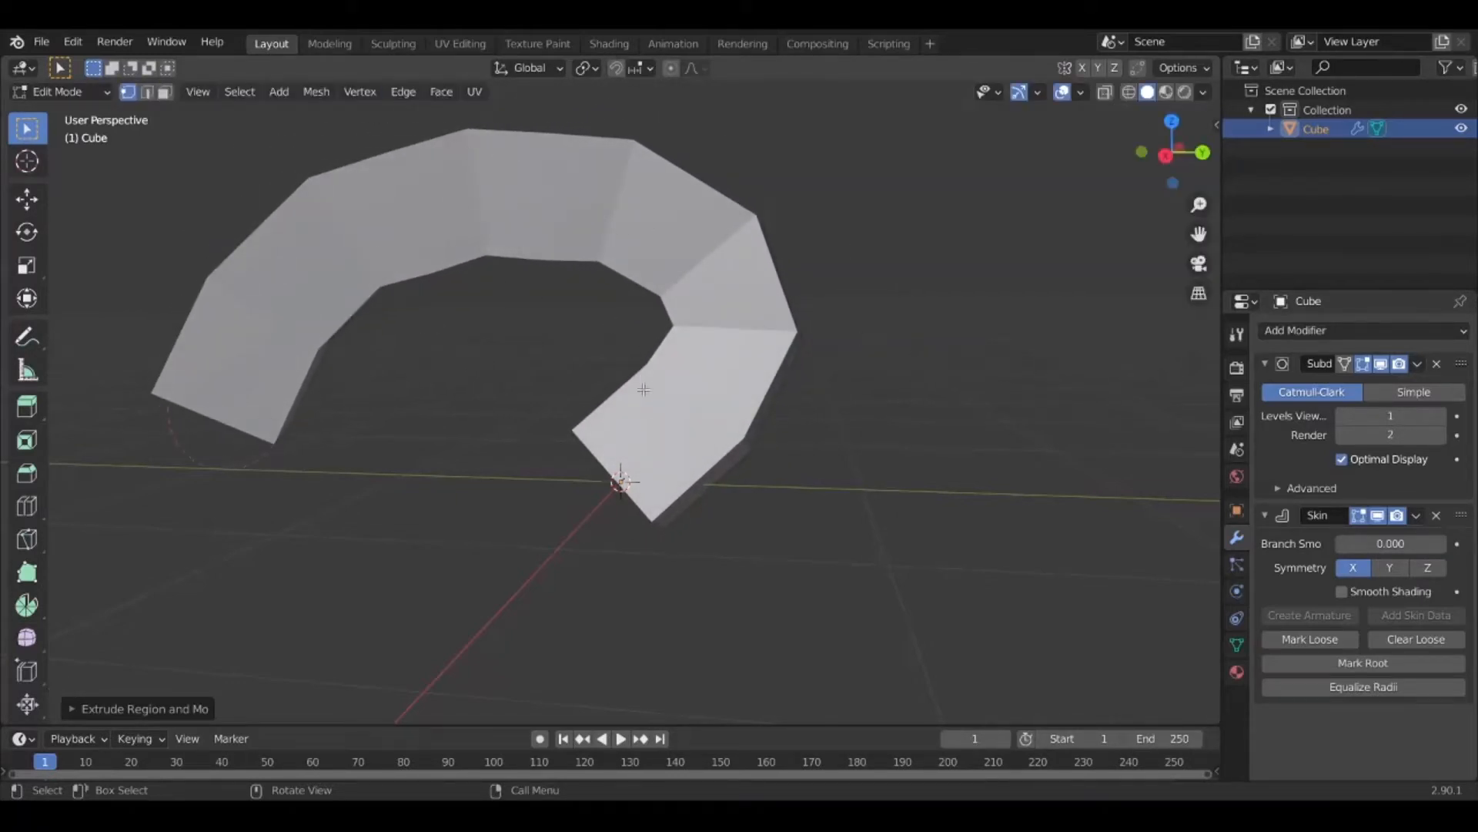
{"action": "key", "text": "ctrl+z"}
{"action": "key", "text": "ctrl+z"}
{"action": "key", "text": "ctrl+z"}
{"action": "key", "text": "ctrl+z"}
{"action": "key", "text": "ctrl+z"}
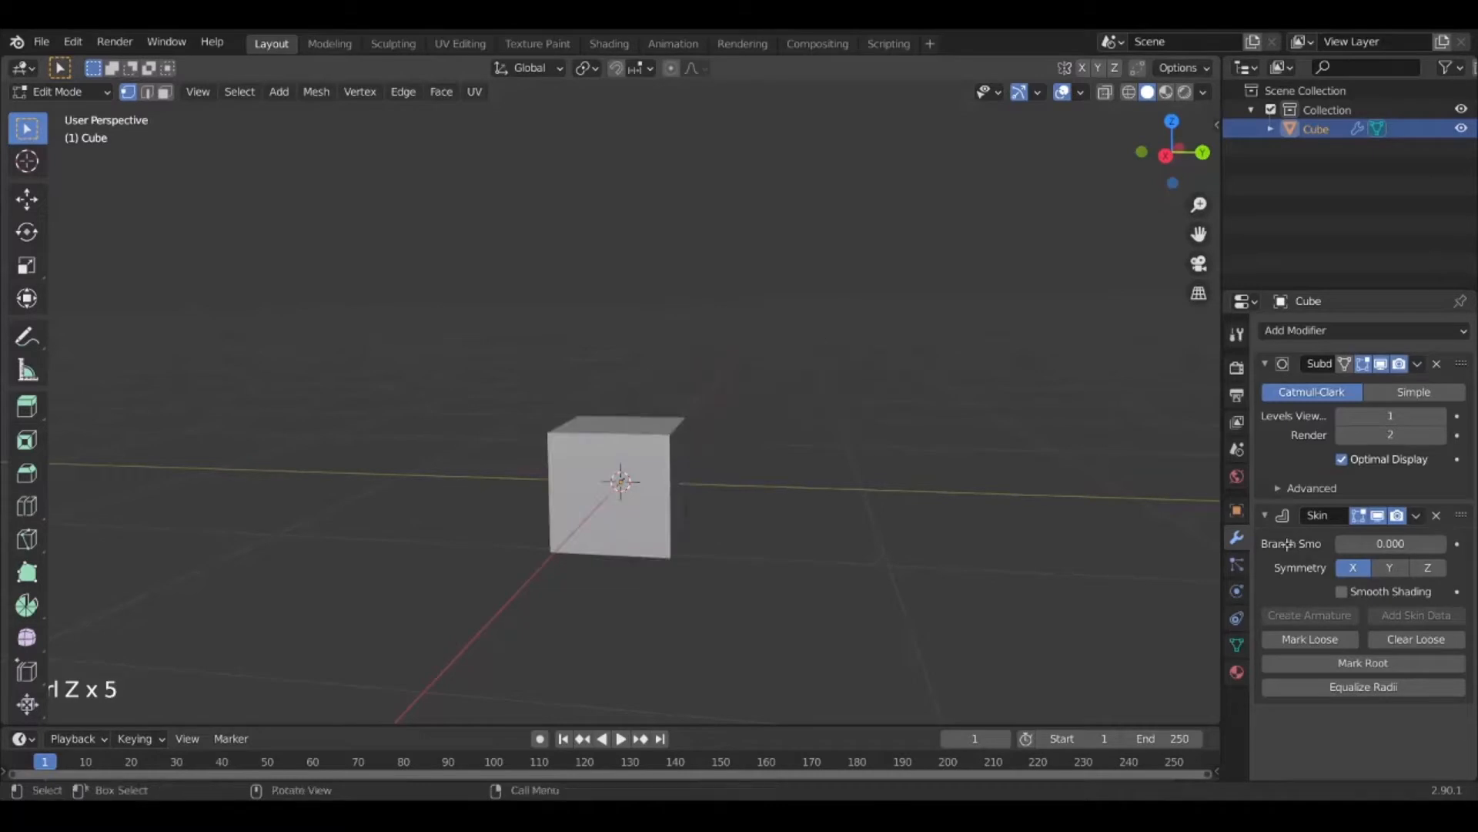
Set the first Subdivision Surface modifier's viewport level to 2 and add a second Subdivision Surface modifier below the Skin modifier
{"action": "left_click", "coordinate": [1440, 416]}
{"action": "left_click", "coordinate": [1335, 328]}
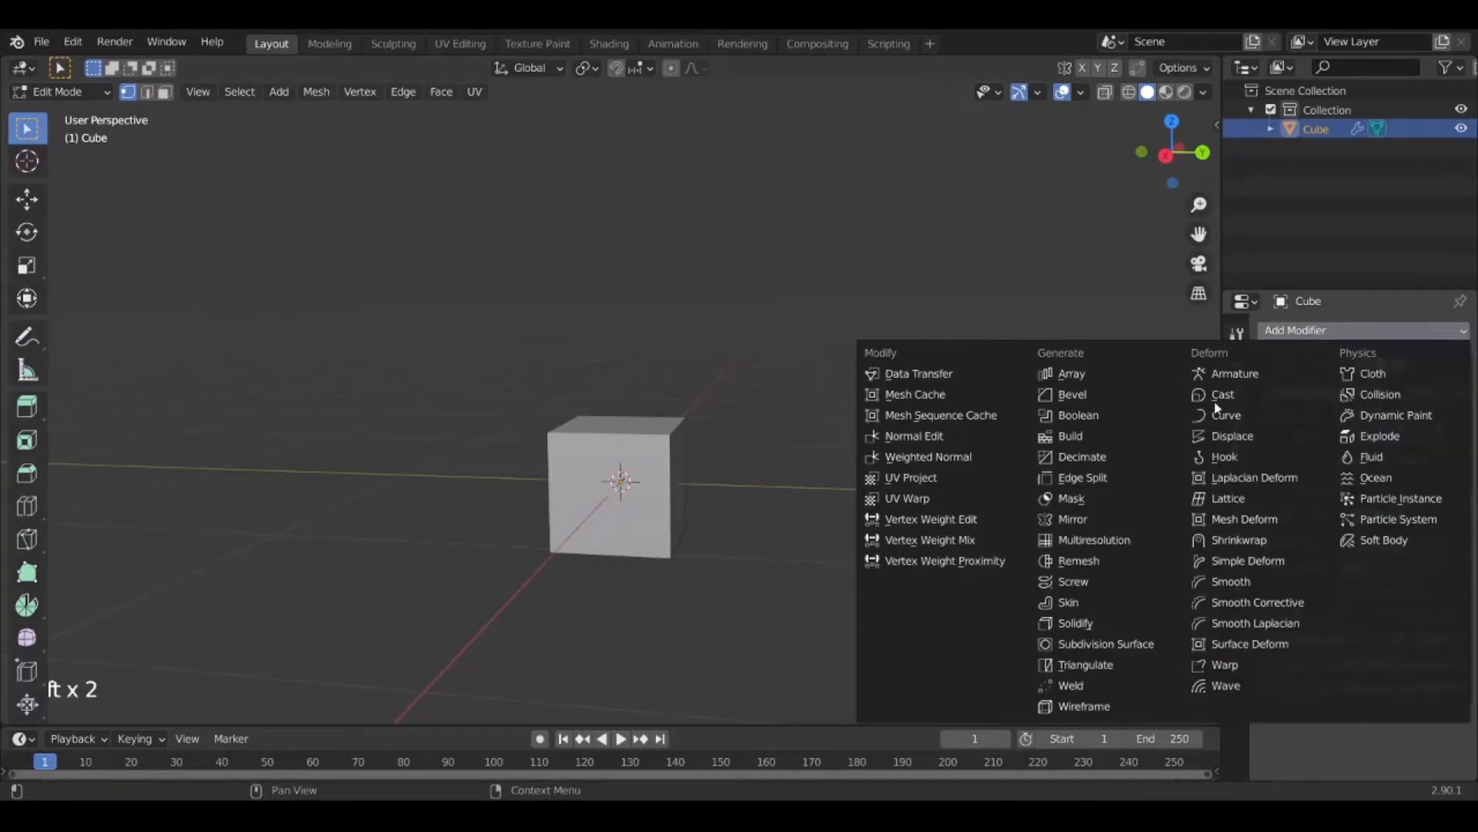
{"action": "left_click", "coordinate": [1132, 647]}
{"action": "scroll", "coordinate": [1338, 628], "scroll_direction": "down", "scroll_amount": 4}
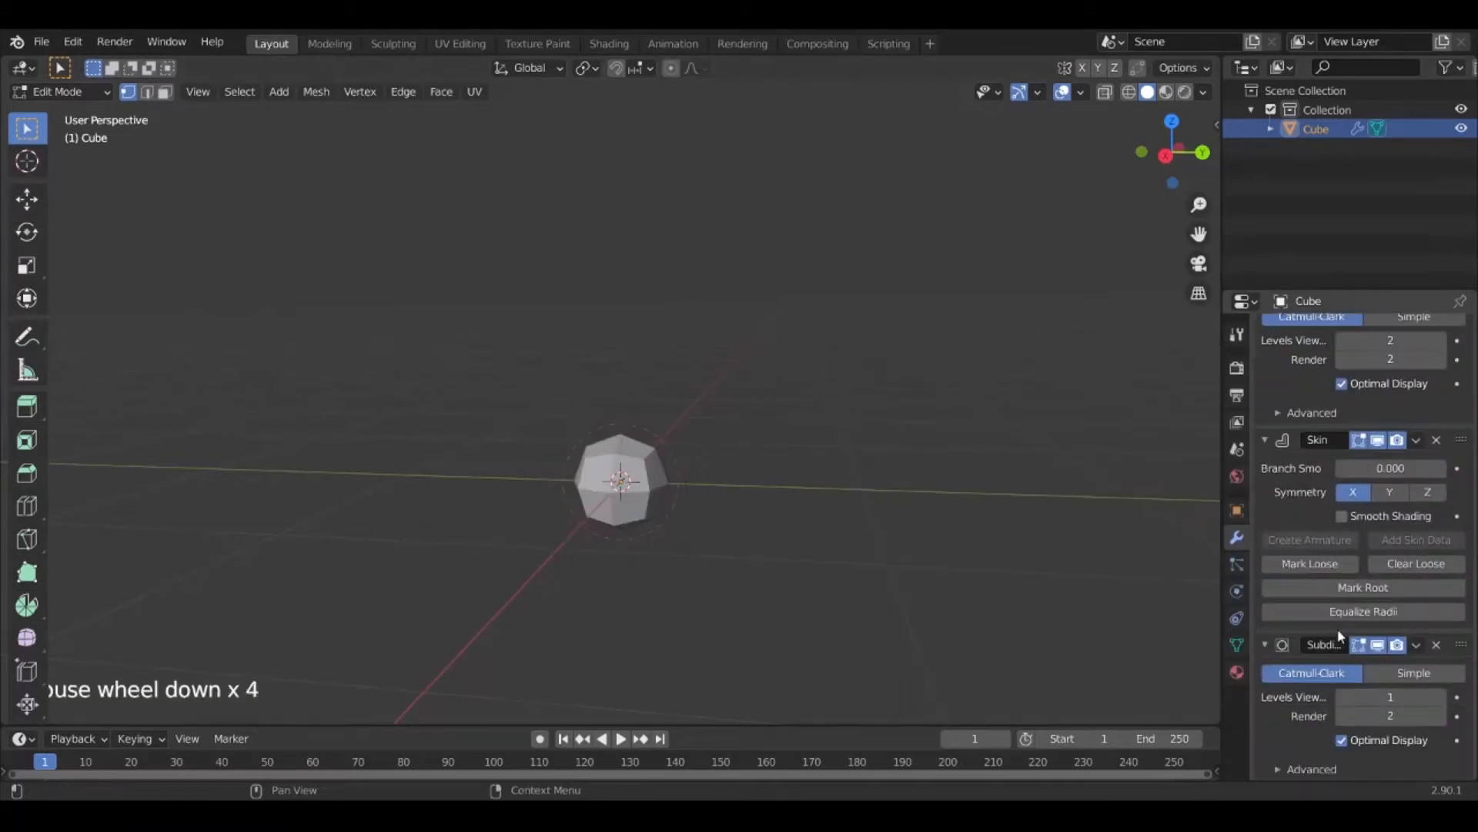
{"action": "scroll", "coordinate": [1328, 460], "scroll_direction": "up", "scroll_amount": 4}
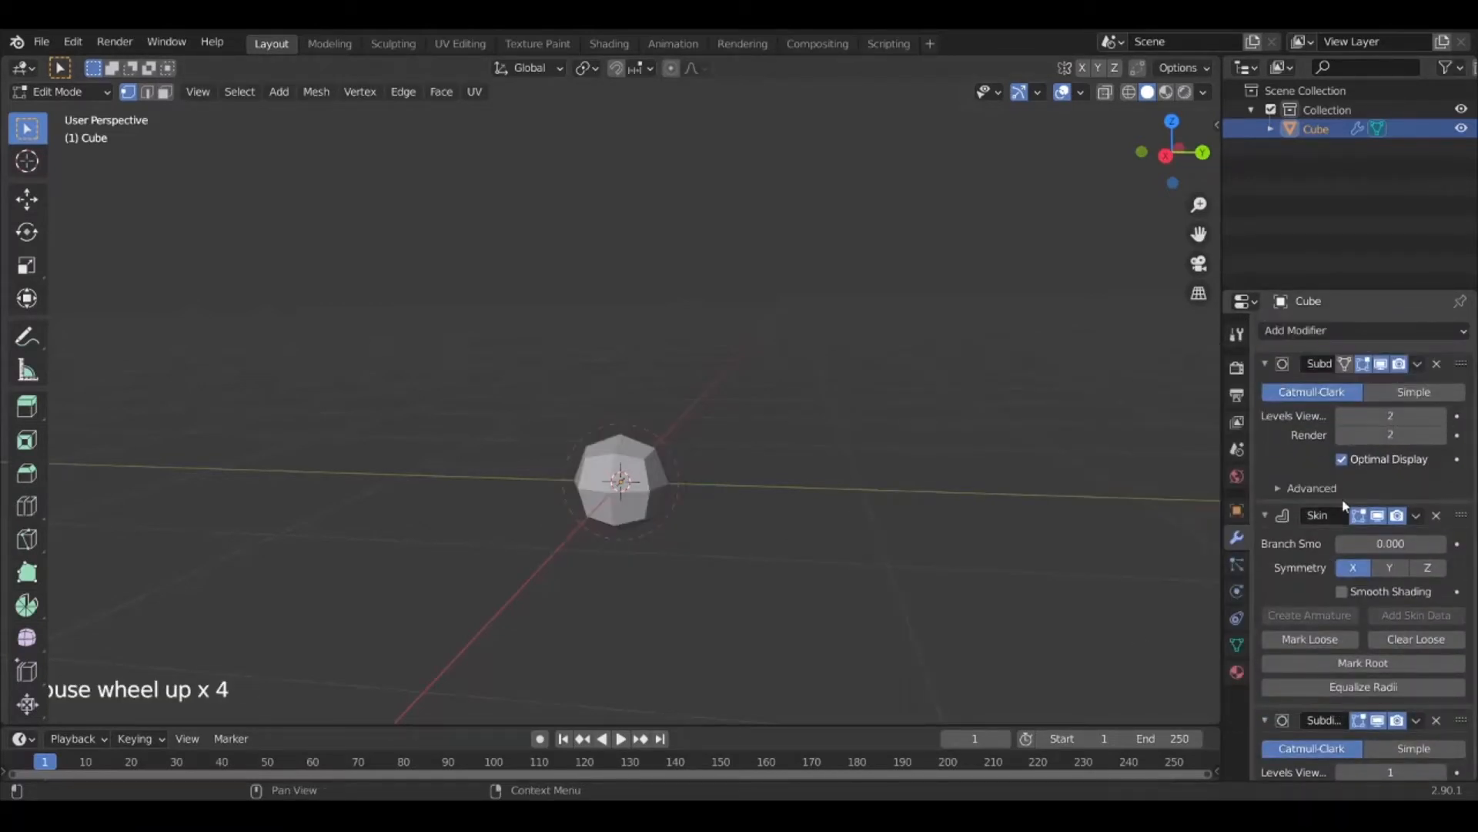
{"action": "scroll", "coordinate": [1342, 527], "scroll_direction": "down", "scroll_amount": 4}
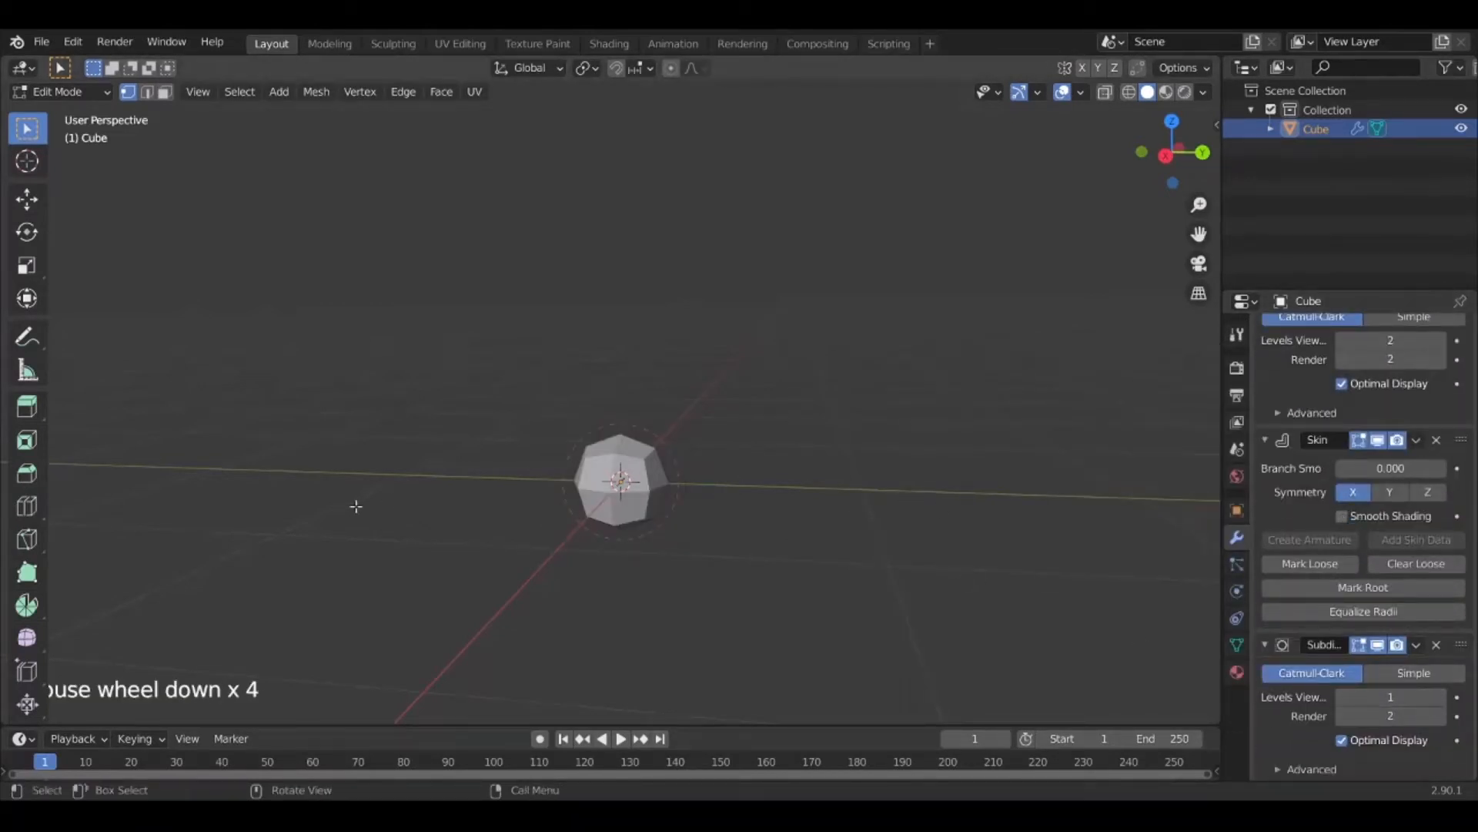
{"action": "key", "text": "g"}
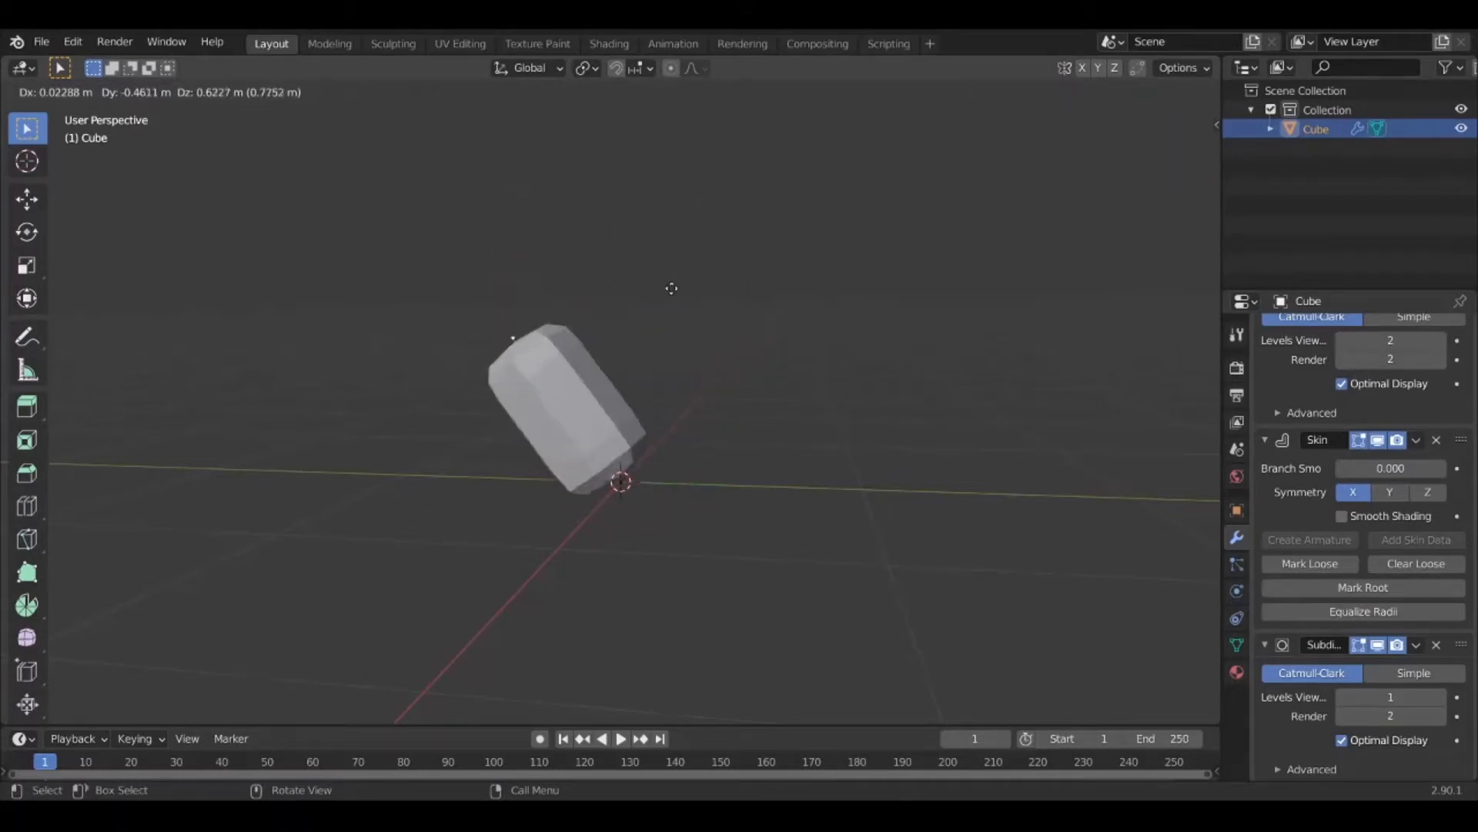
{"action": "key", "text": "ctrl"}
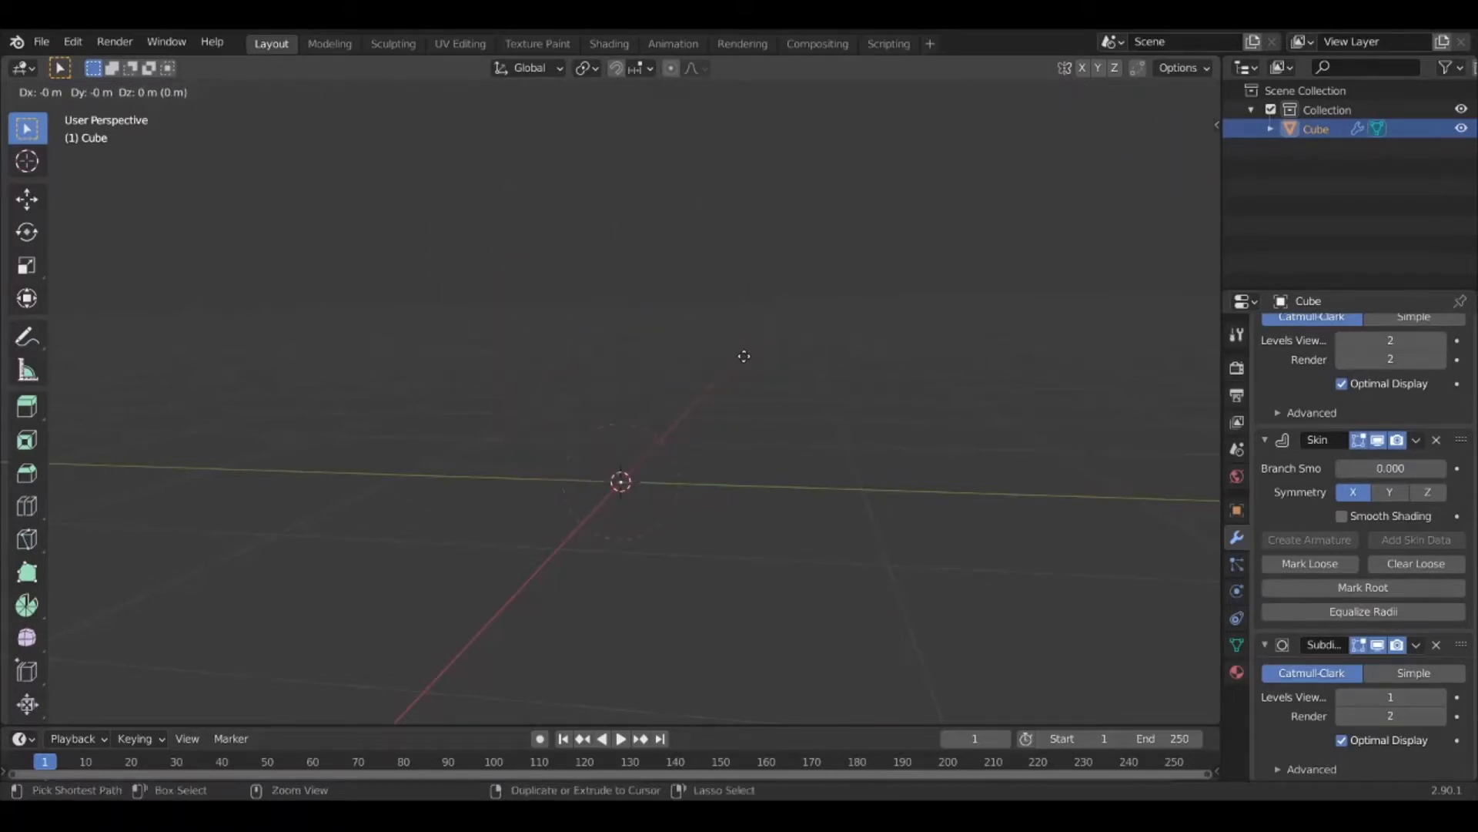
{"action": "right_click", "coordinate": [710, 369]}
{"action": "scroll", "coordinate": [660, 429], "scroll_direction": "down", "scroll_amount": 2}
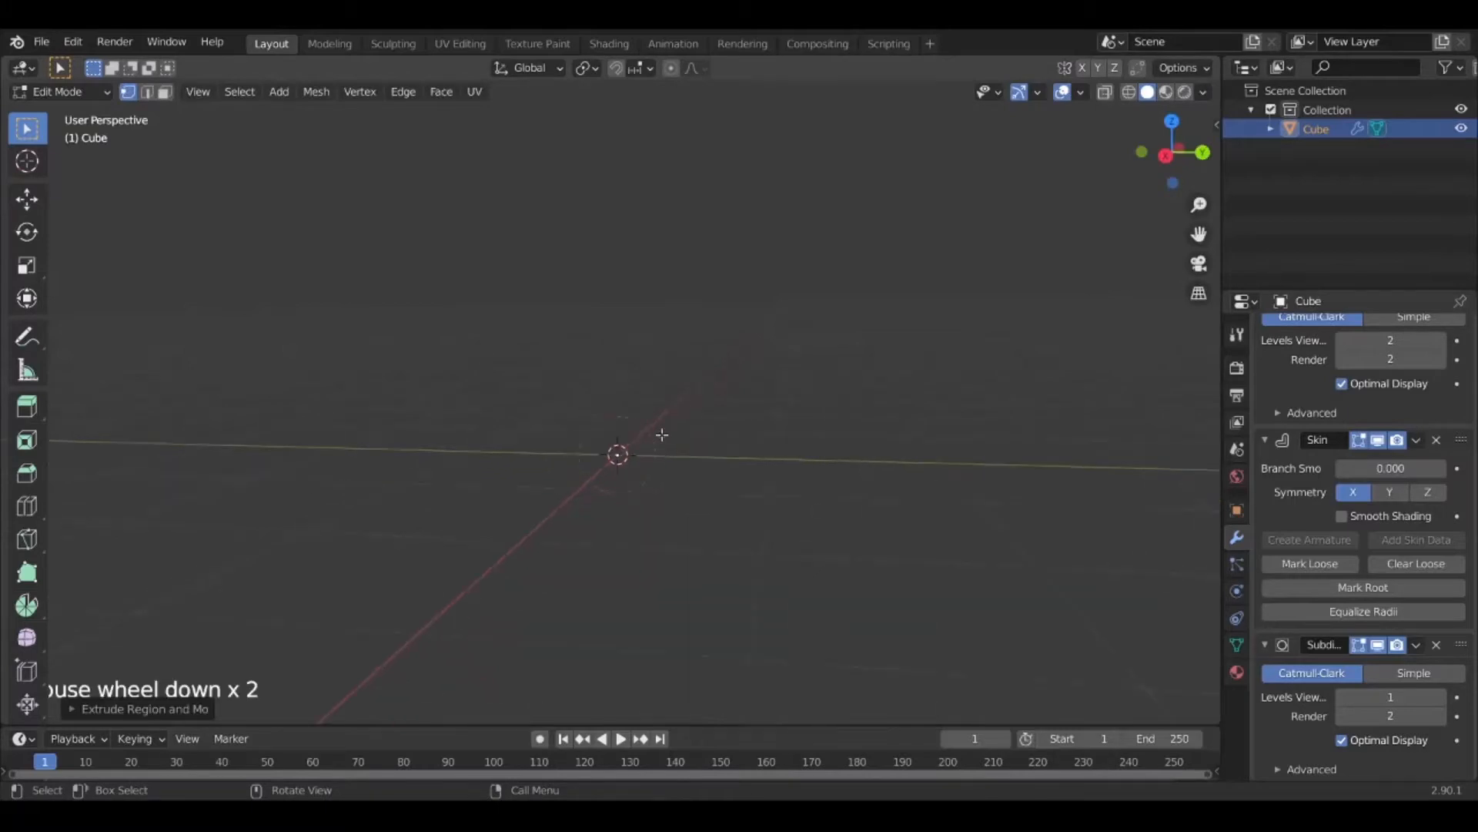
Extrude the vertex at the origin straight up along the Z axis in the right orthographic view
{"action": "middle_click_drag", "start_coordinate": [659, 429], "coordinate": [684, 496], "text": "shift"}
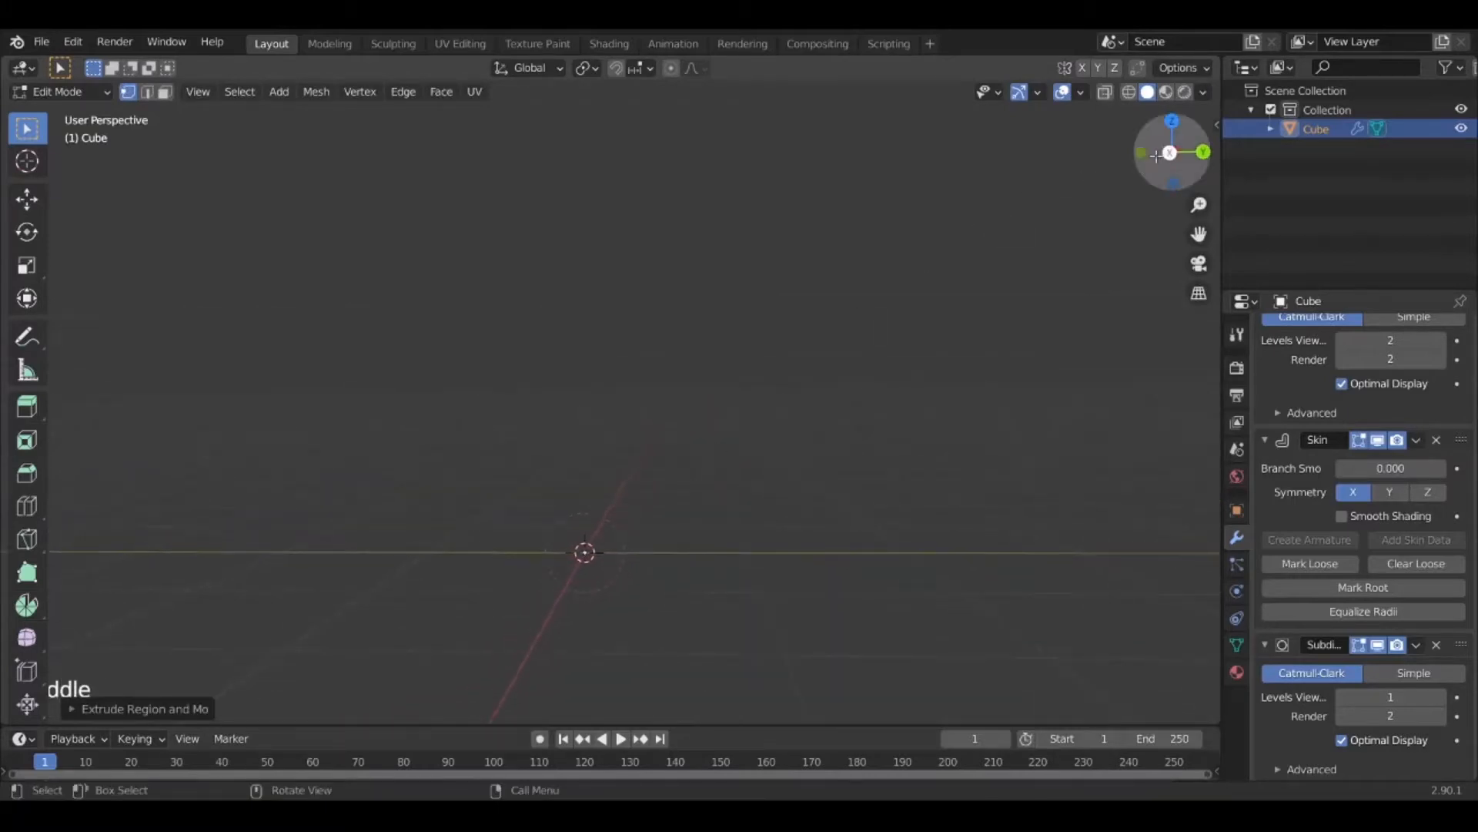
{"action": "left_click", "coordinate": [1168, 155]}
{"action": "mouse_move", "coordinate": [815, 399]}
{"action": "middle_mouse_down", "text": "shift"}
{"action": "mouse_move", "coordinate": [854, 373]}
{"action": "mouse_move", "coordinate": [811, 413]}
{"action": "mouse_move", "coordinate": [827, 404]}
{"action": "middle_mouse_up", "text": "shift"}
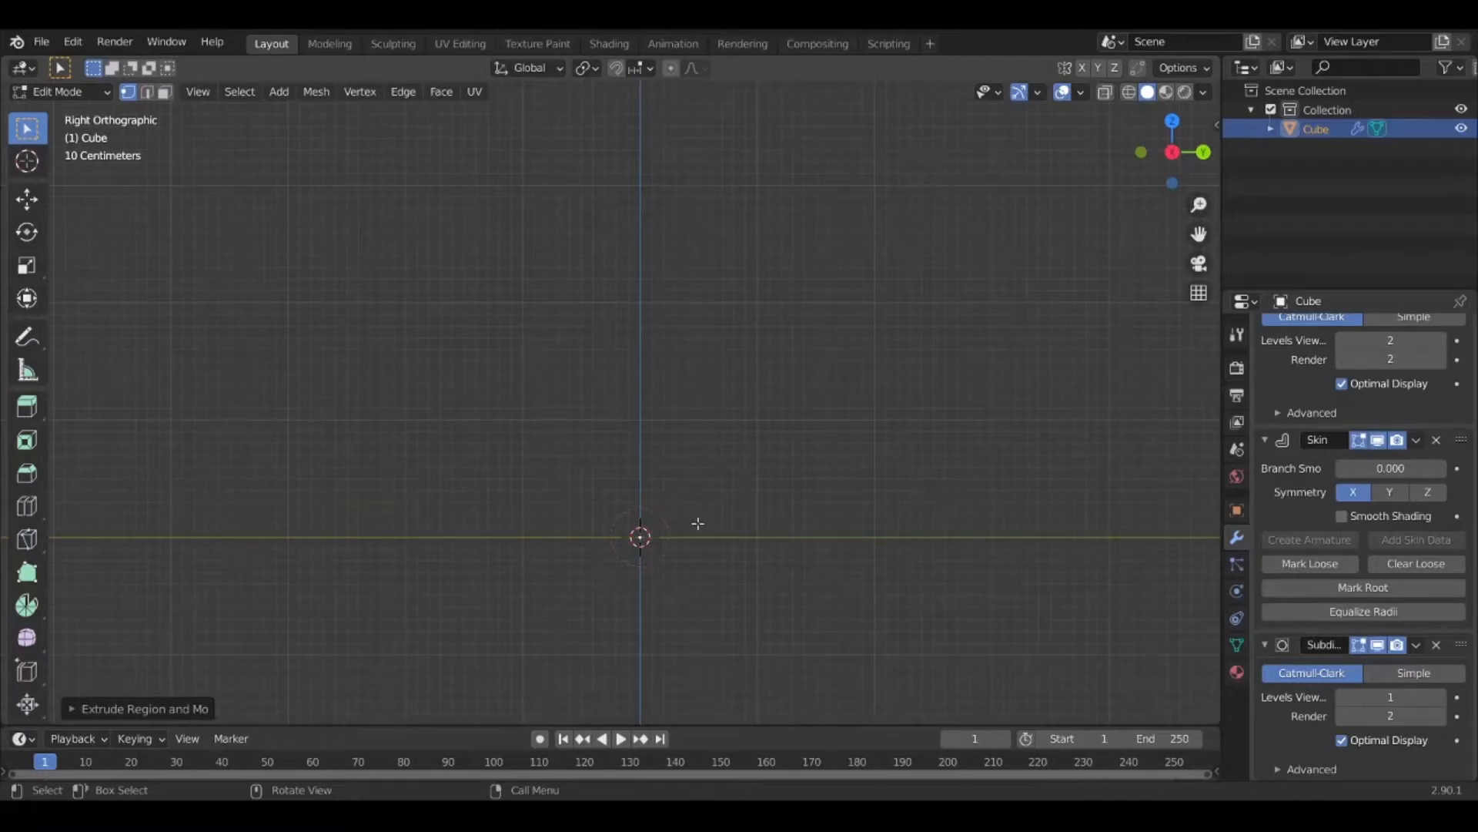
{"action": "key", "text": "e"}
{"action": "key", "text": "z"}
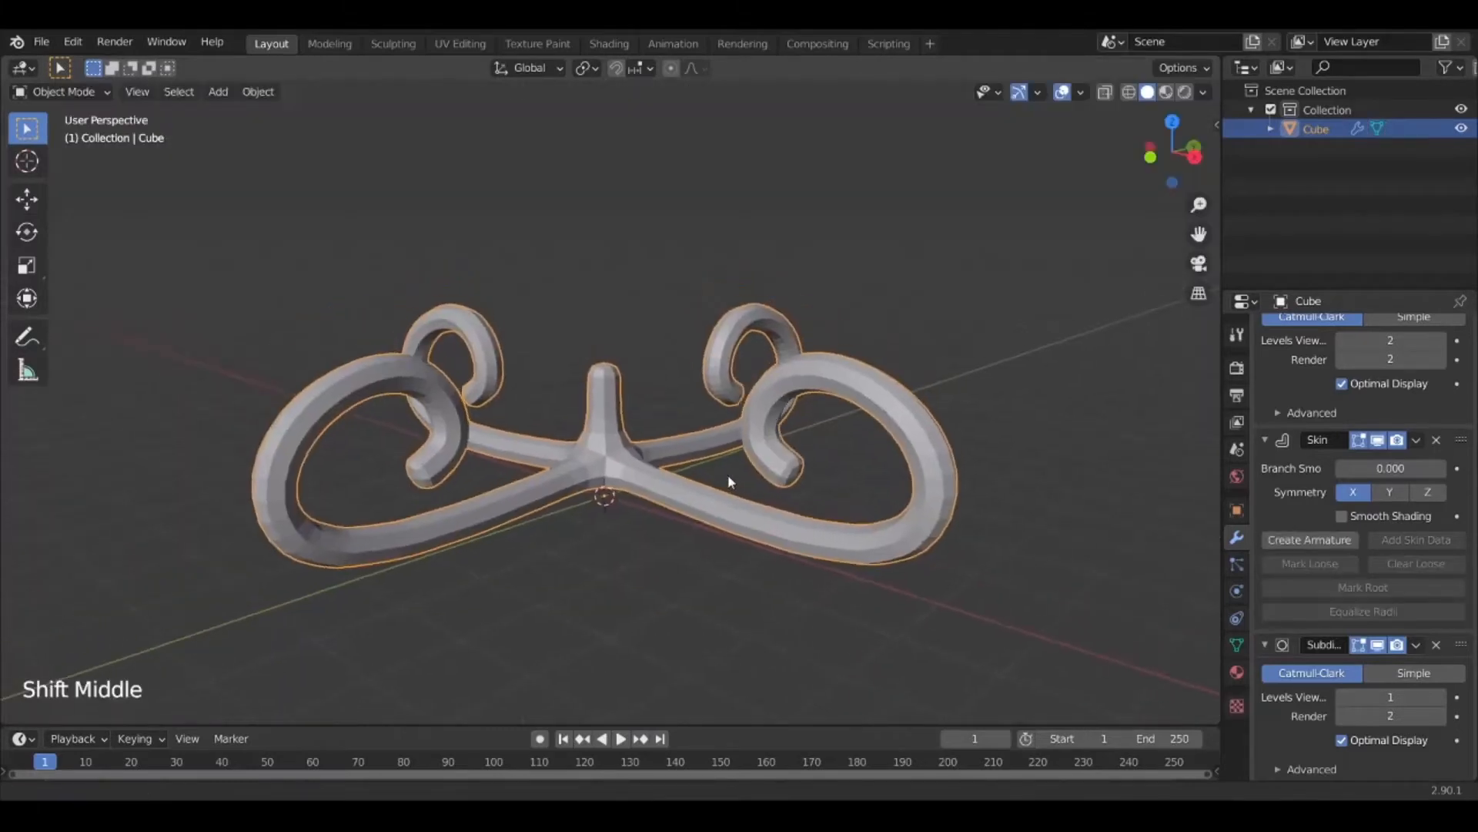
Enter Edit Mode and scale the skin radius at the end vertex of one leg's curl by about 1.38
{"action": "middle_click_drag", "start_coordinate": [742, 528], "coordinate": [660, 487]}
{"action": "scroll", "coordinate": [657, 572], "scroll_direction": "up", "scroll_amount": 3}
{"action": "scroll", "coordinate": [660, 487], "scroll_direction": "down", "scroll_amount": 1, "text": "shift"}
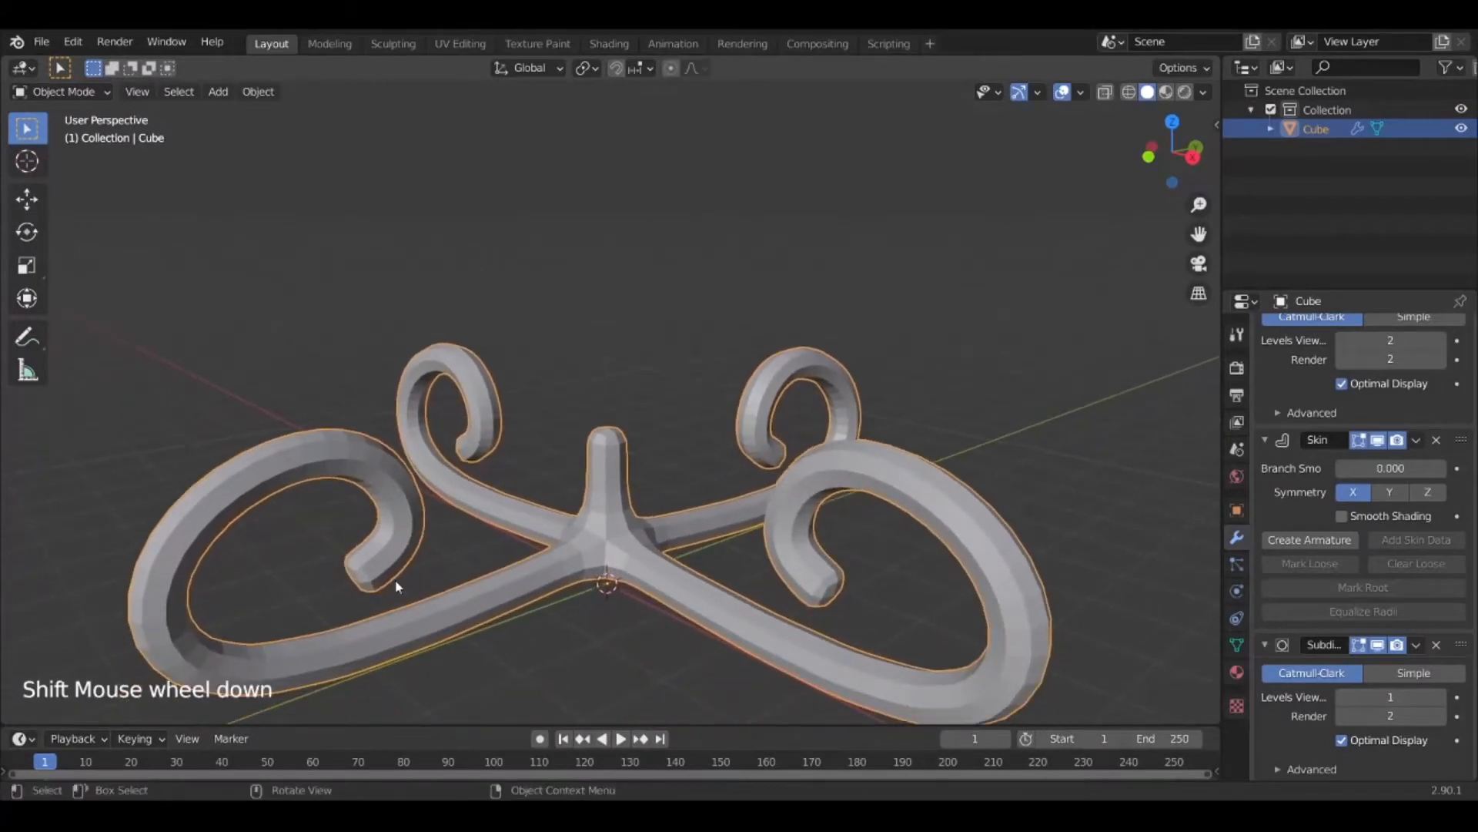
{"action": "left_click", "coordinate": [822, 607]}
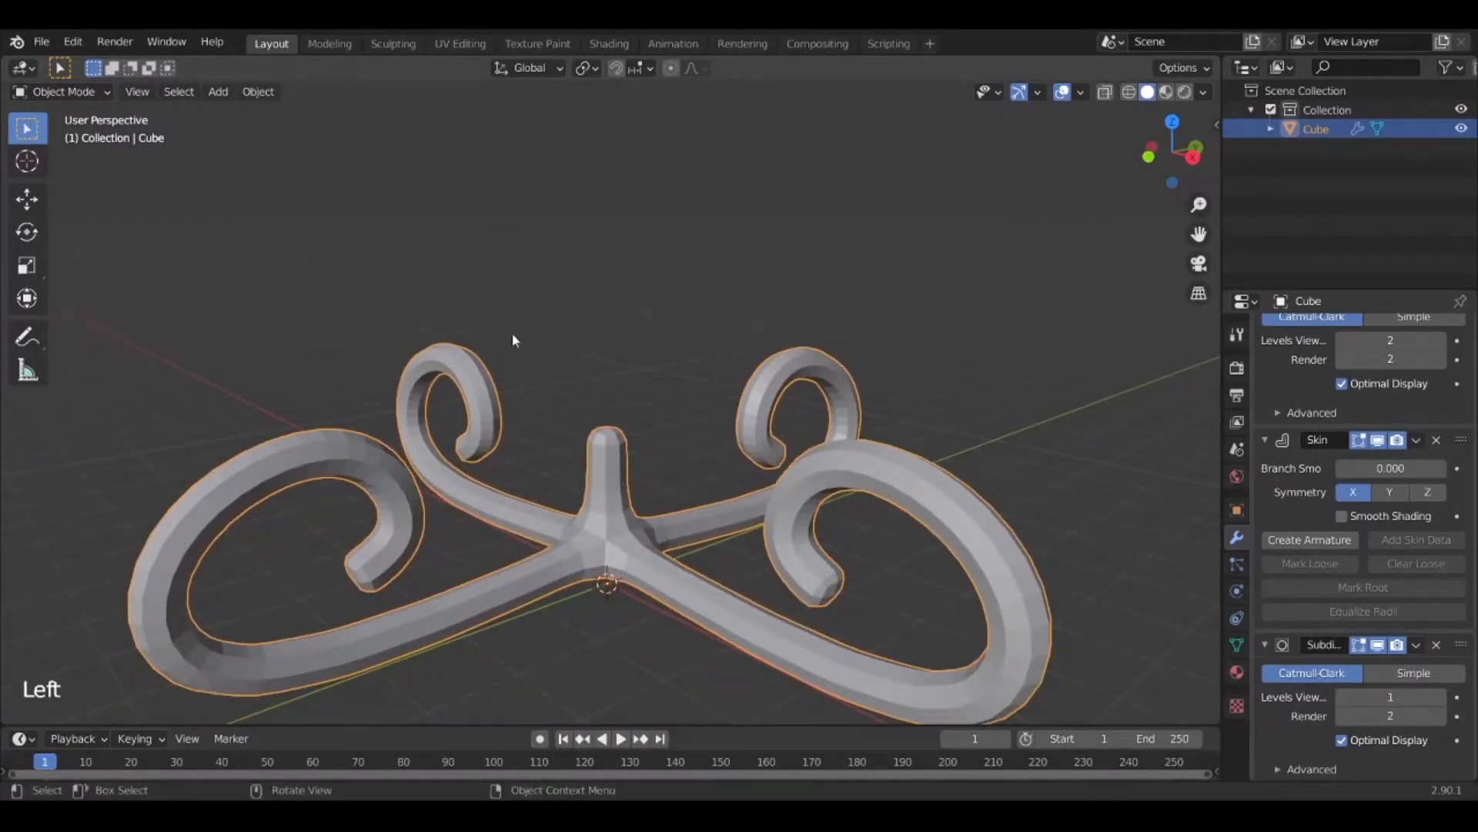
{"action": "key", "text": "Tab"}
{"action": "middle_click_drag", "start_coordinate": [660, 380], "coordinate": [687, 471]}
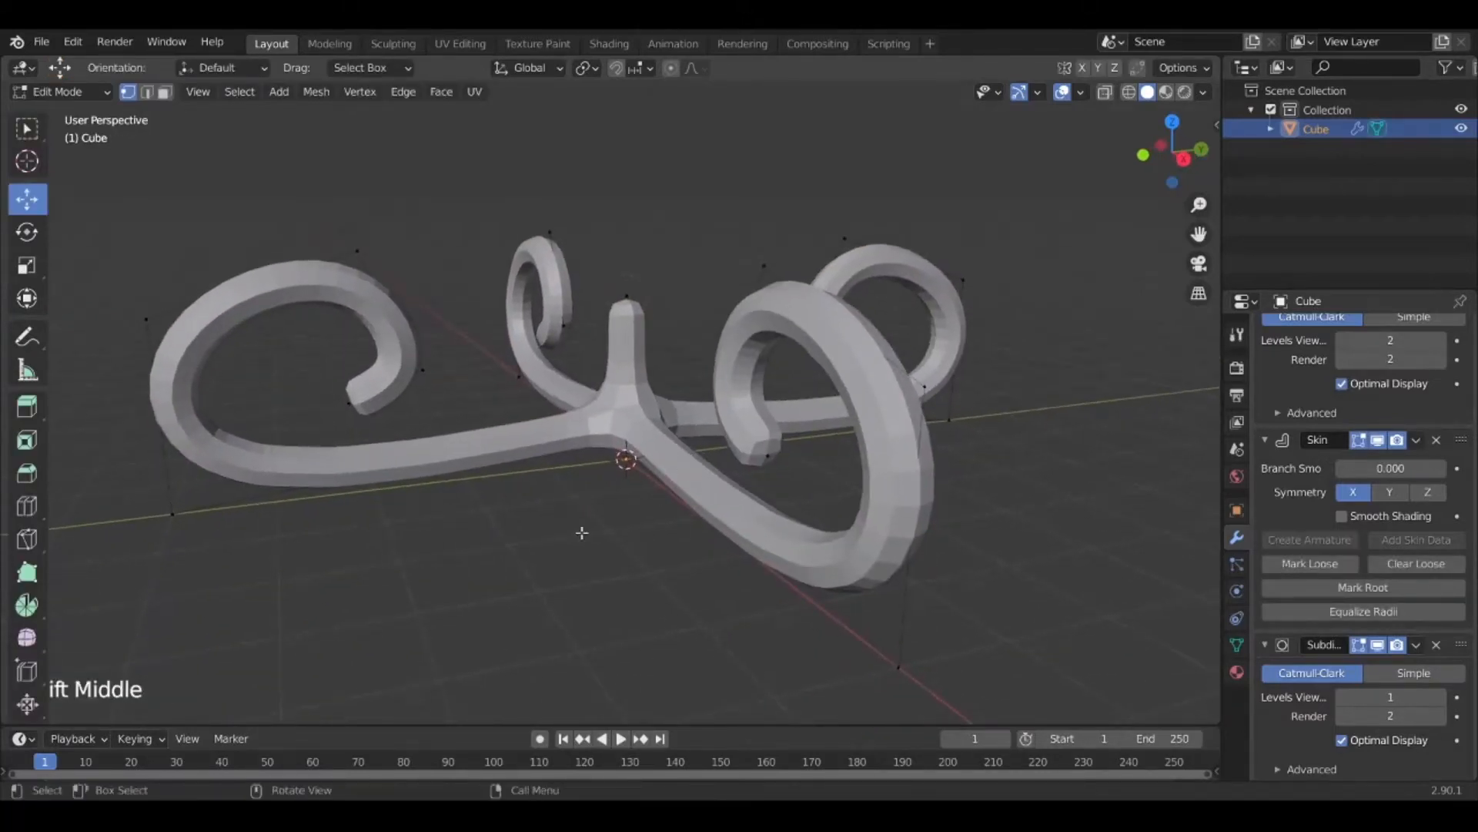
{"action": "middle_click_drag", "start_coordinate": [583, 531], "coordinate": [200, 544]}
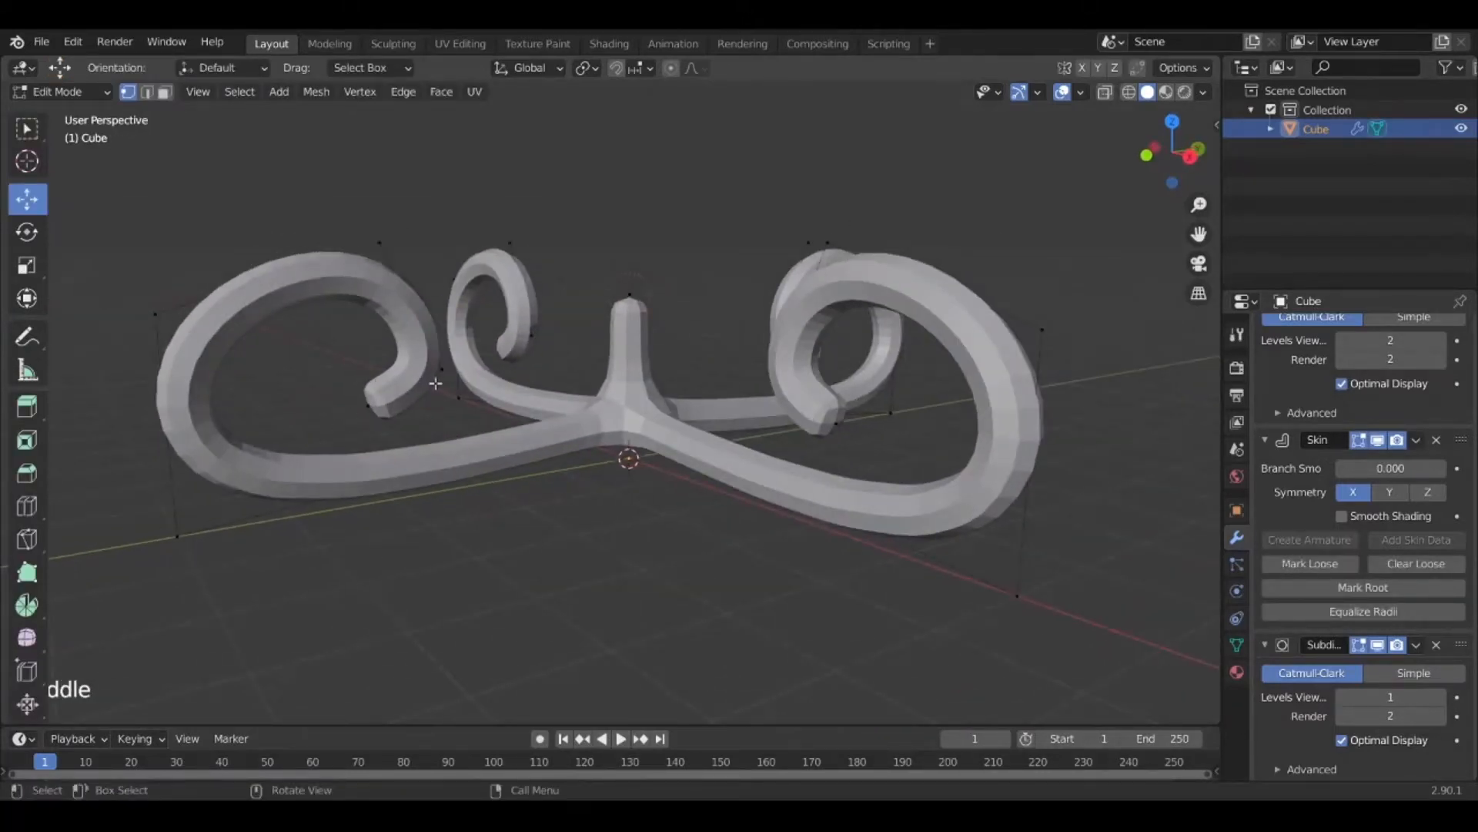
{"action": "middle_click_drag", "start_coordinate": [436, 383], "coordinate": [503, 449], "text": "shift"}
{"action": "left_click", "coordinate": [451, 487]}
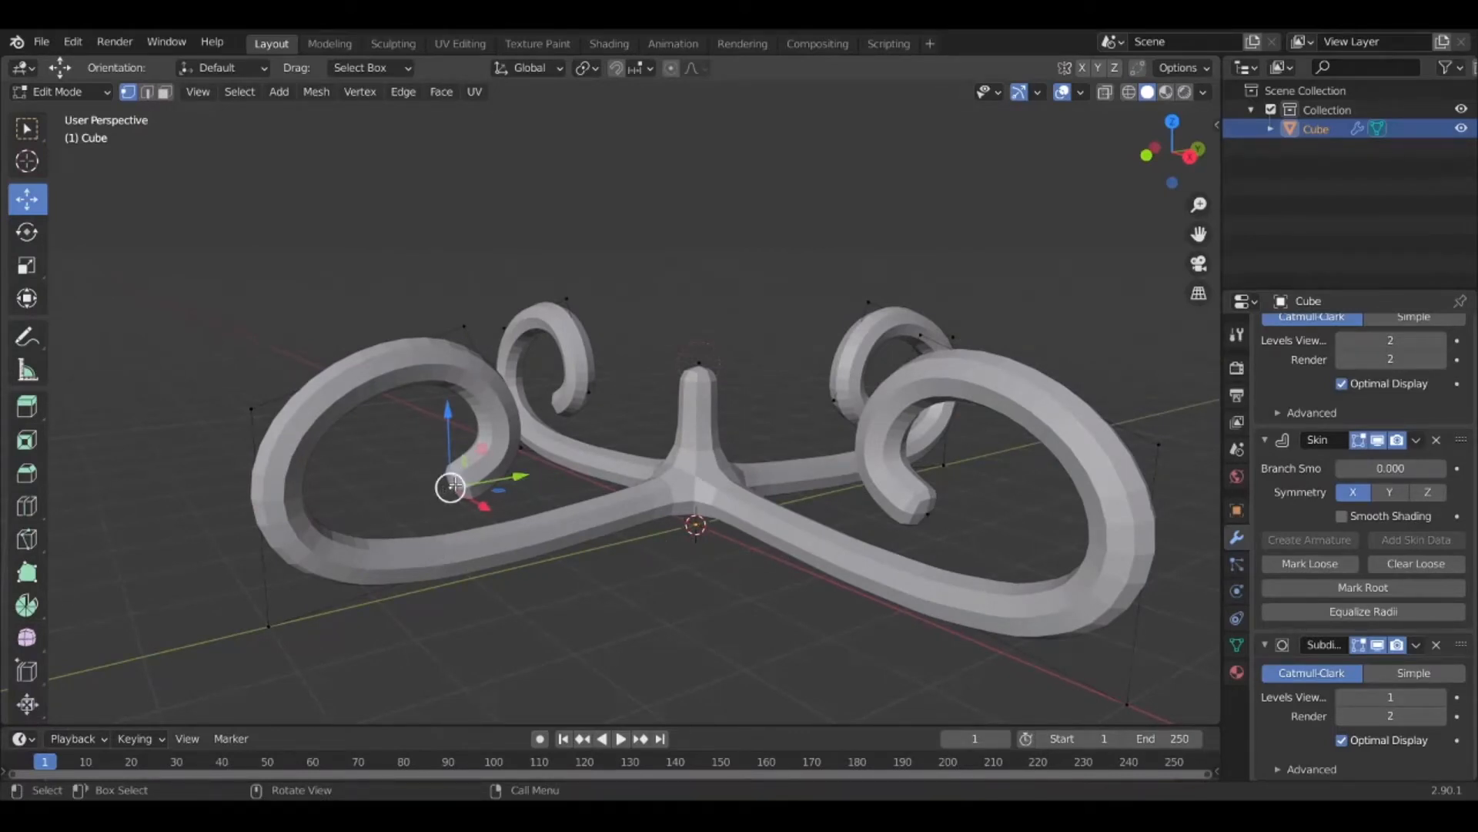
{"action": "key", "text": "ctrl+a"}
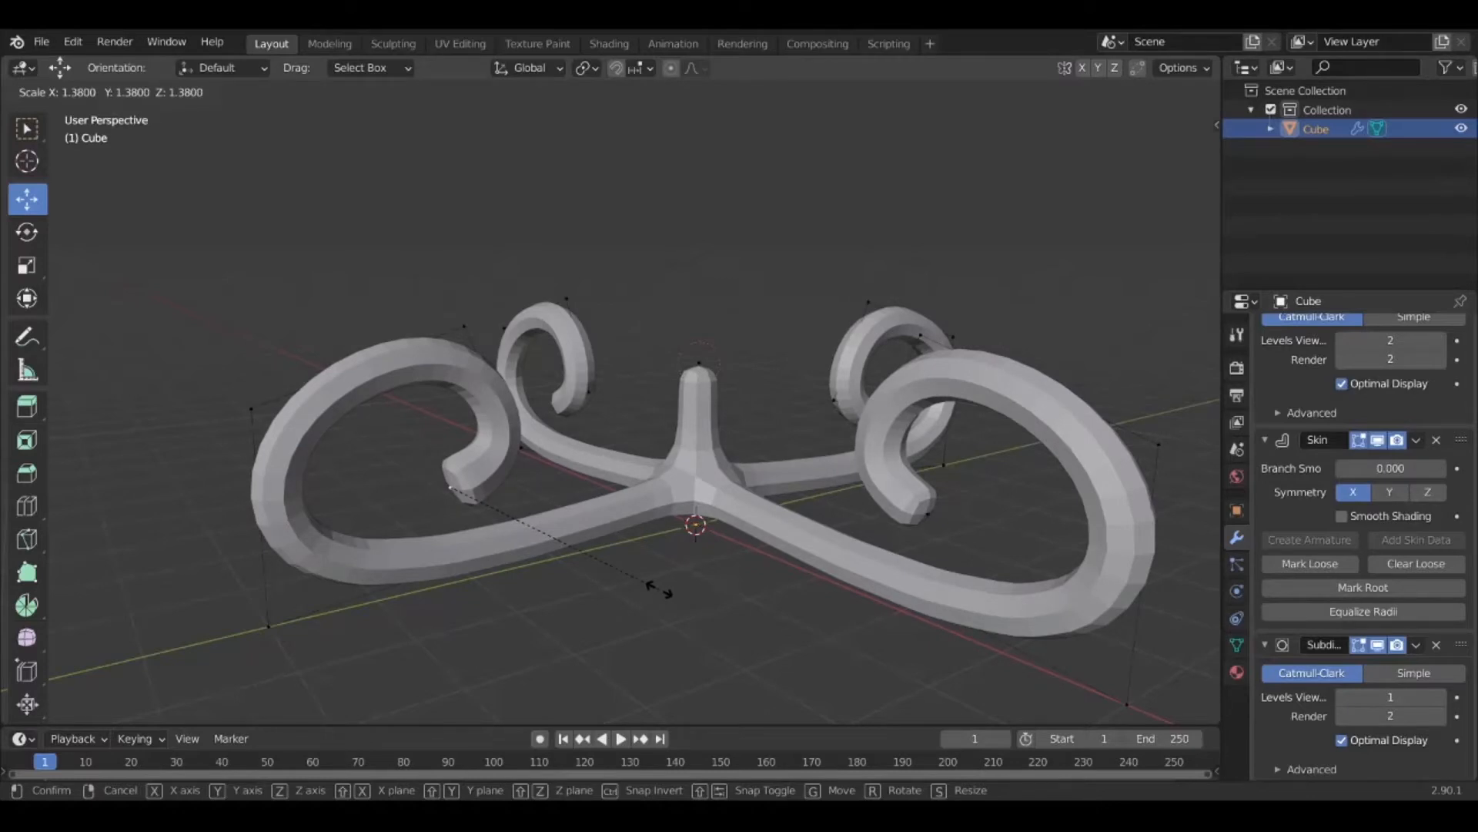
{"action": "left_click", "coordinate": [658, 589]}
Examine the table's column up close and select the vertex at its top end
{"action": "middle_click_drag", "start_coordinate": [658, 589], "coordinate": [461, 105]}
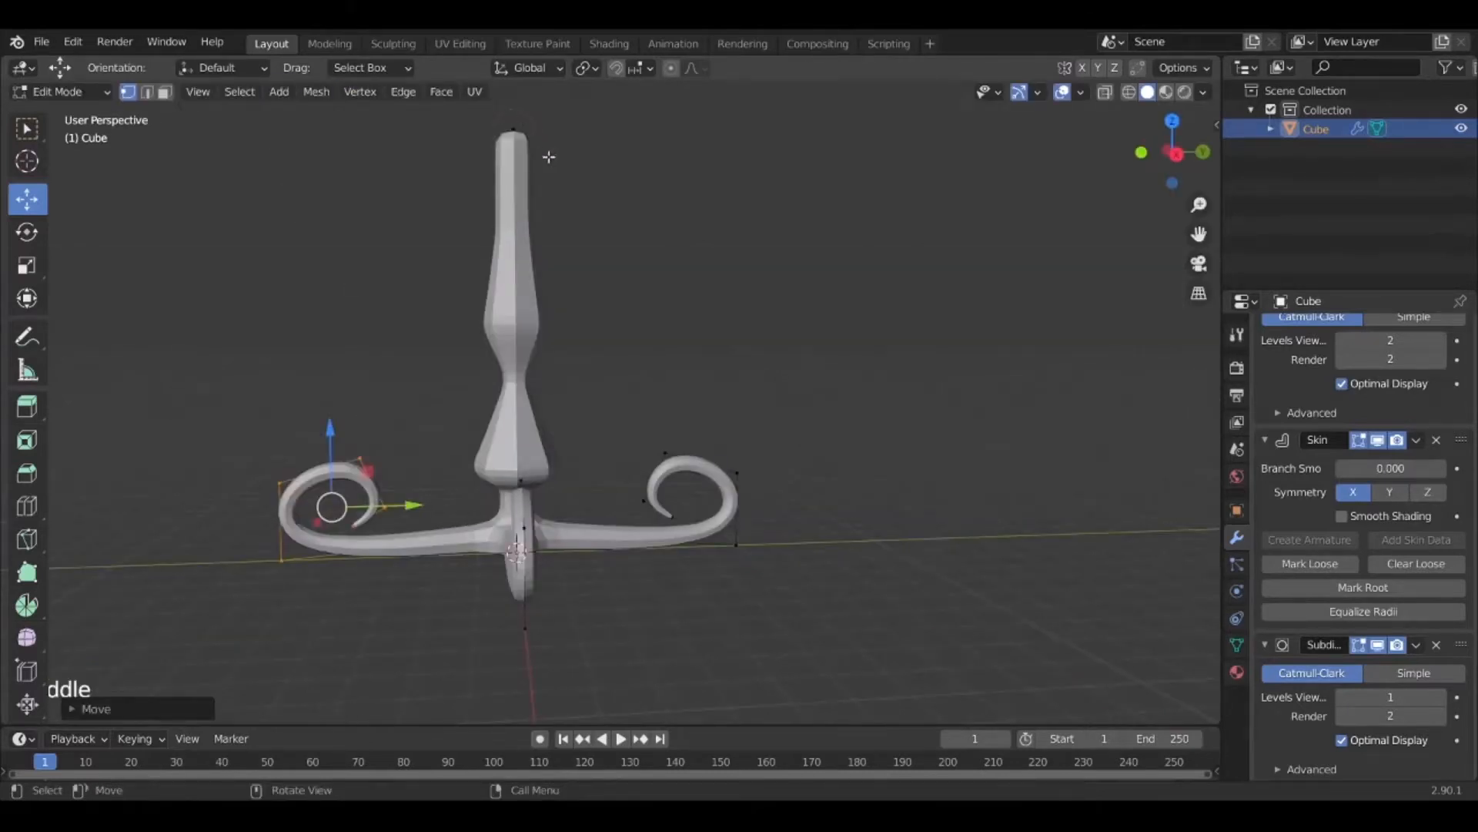
{"action": "middle_click_drag", "start_coordinate": [548, 157], "coordinate": [614, 284], "text": "shift"}
{"action": "scroll", "coordinate": [597, 330], "scroll_direction": "up", "scroll_amount": 3}
{"action": "middle_click_drag", "start_coordinate": [568, 393], "coordinate": [630, 465], "text": "shift"}
{"action": "scroll", "coordinate": [624, 459], "scroll_direction": "up", "scroll_amount": 3}
{"action": "left_click", "coordinate": [543, 446]}
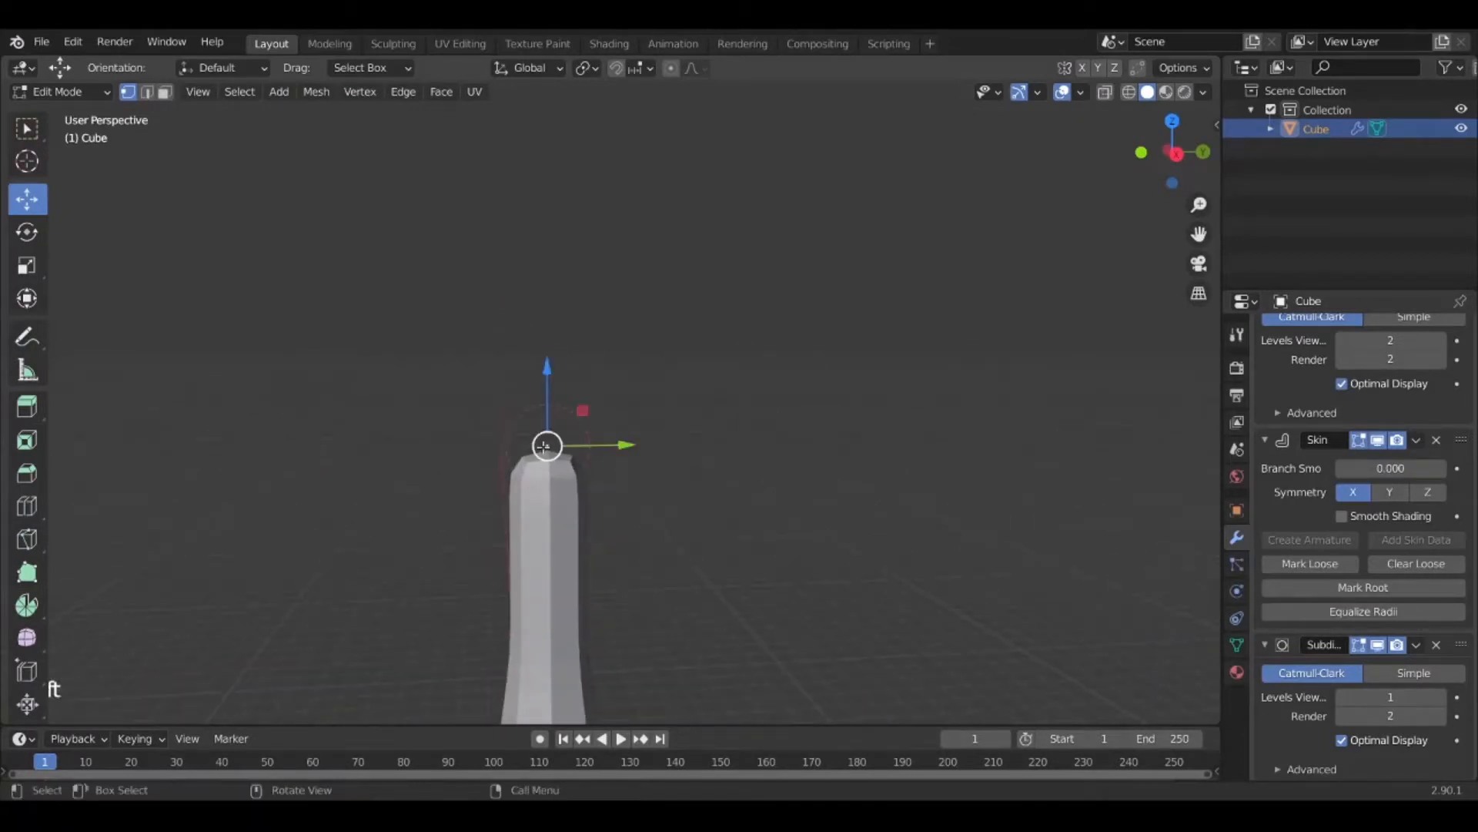
{"action": "scroll", "coordinate": [915, 507], "scroll_direction": "down", "scroll_amount": 3}
{"action": "scroll", "coordinate": [915, 507], "scroll_direction": "down", "scroll_amount": 1}
{"action": "middle_click_drag", "start_coordinate": [915, 506], "coordinate": [874, 505], "text": "shift"}
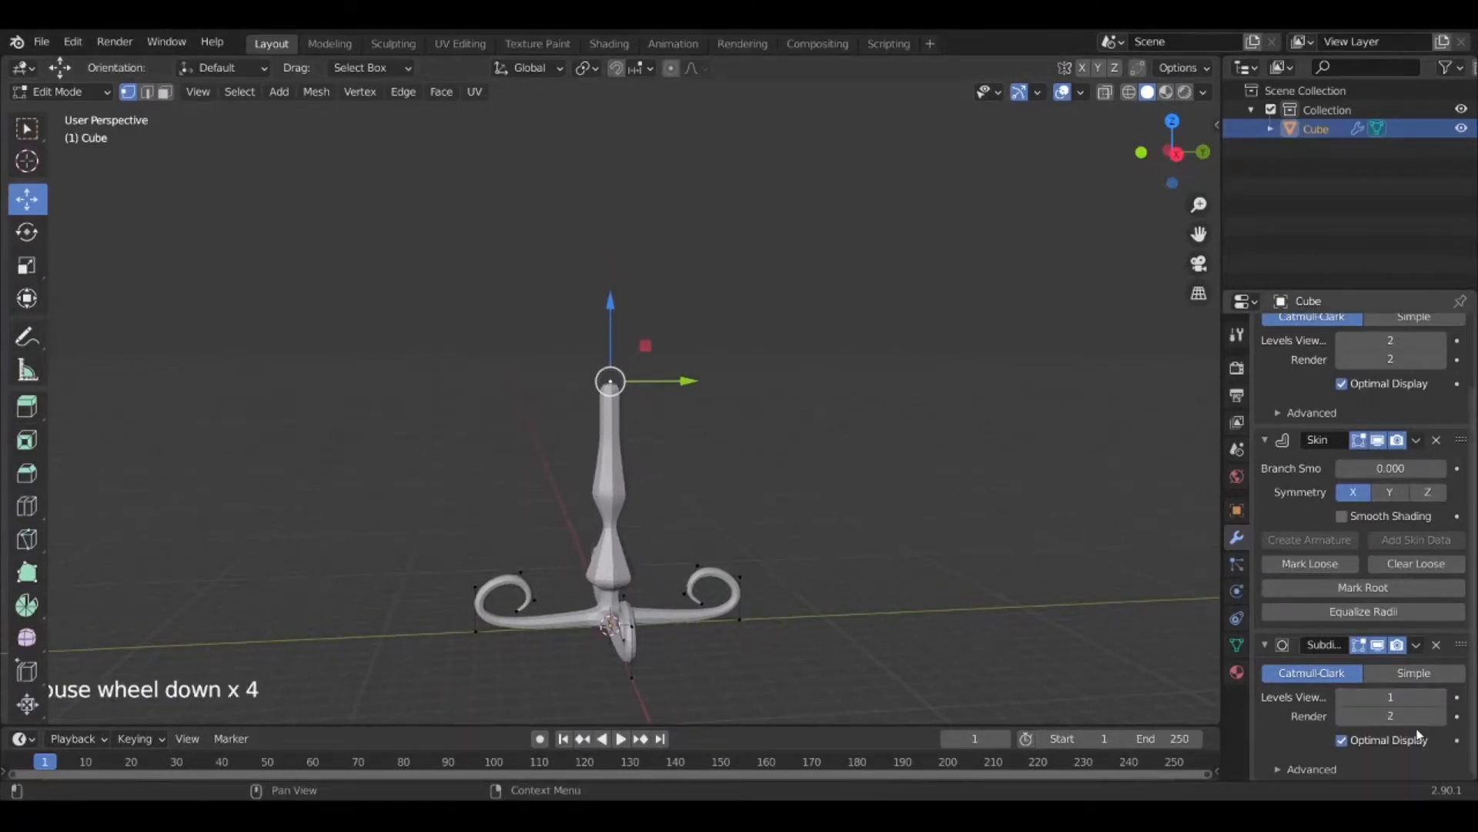
Set the second Subdivision Surface modifier's viewport level to 3 and check the smoothed column and legs
{"action": "left_click", "coordinate": [1443, 697]}
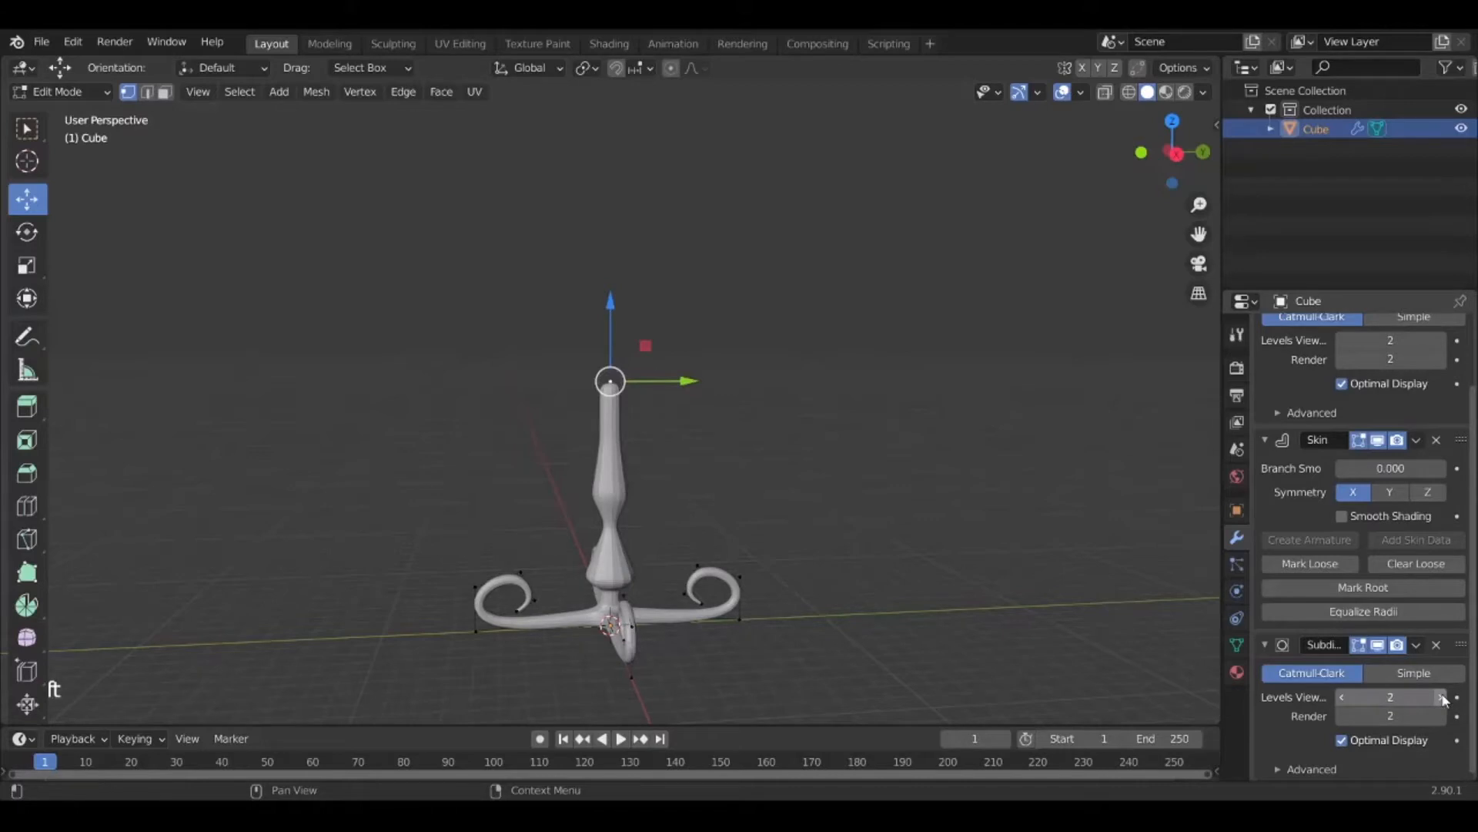
{"action": "left_click", "coordinate": [1442, 697]}
{"action": "middle_click_drag", "start_coordinate": [1047, 539], "coordinate": [1021, 624]}
{"action": "scroll", "coordinate": [630, 589], "scroll_direction": "up", "scroll_amount": 4}
{"action": "middle_click_drag", "start_coordinate": [636, 593], "coordinate": [654, 440], "text": "shift"}
{"action": "scroll", "coordinate": [683, 558], "scroll_direction": "down", "scroll_amount": 1}
{"action": "middle_click_drag", "start_coordinate": [683, 524], "coordinate": [677, 553]}
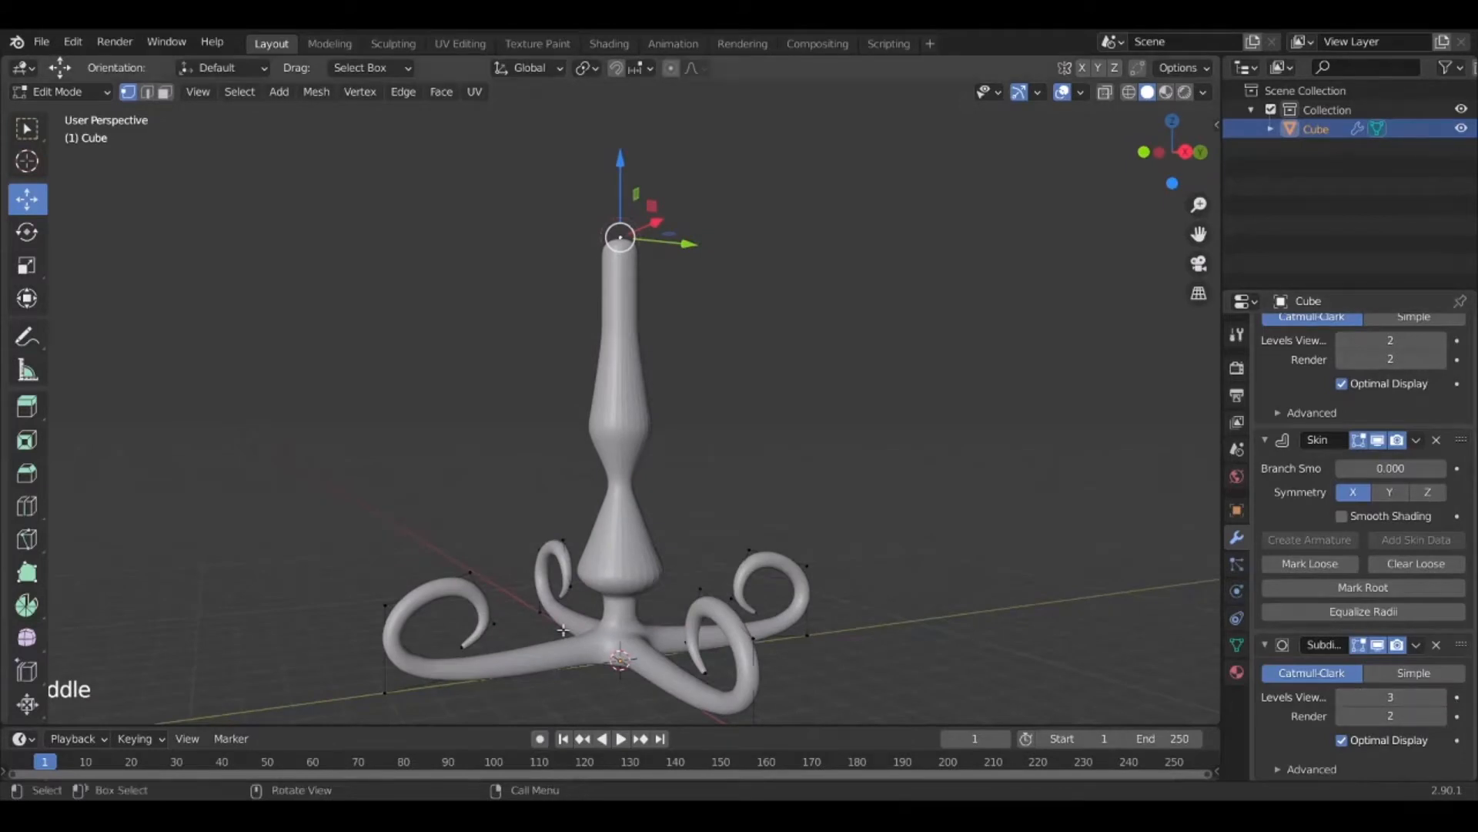
Try enlarging the skin radius at the lower outer vertex of one leg by a factor of about 1.12
{"action": "scroll", "coordinate": [582, 608], "scroll_direction": "down", "scroll_amount": 1}
{"action": "middle_click_drag", "start_coordinate": [582, 608], "coordinate": [607, 578], "text": "shift"}
{"action": "middle_click_drag", "start_coordinate": [649, 532], "coordinate": [499, 589]}
{"action": "scroll", "coordinate": [462, 585], "scroll_direction": "up", "scroll_amount": 3}
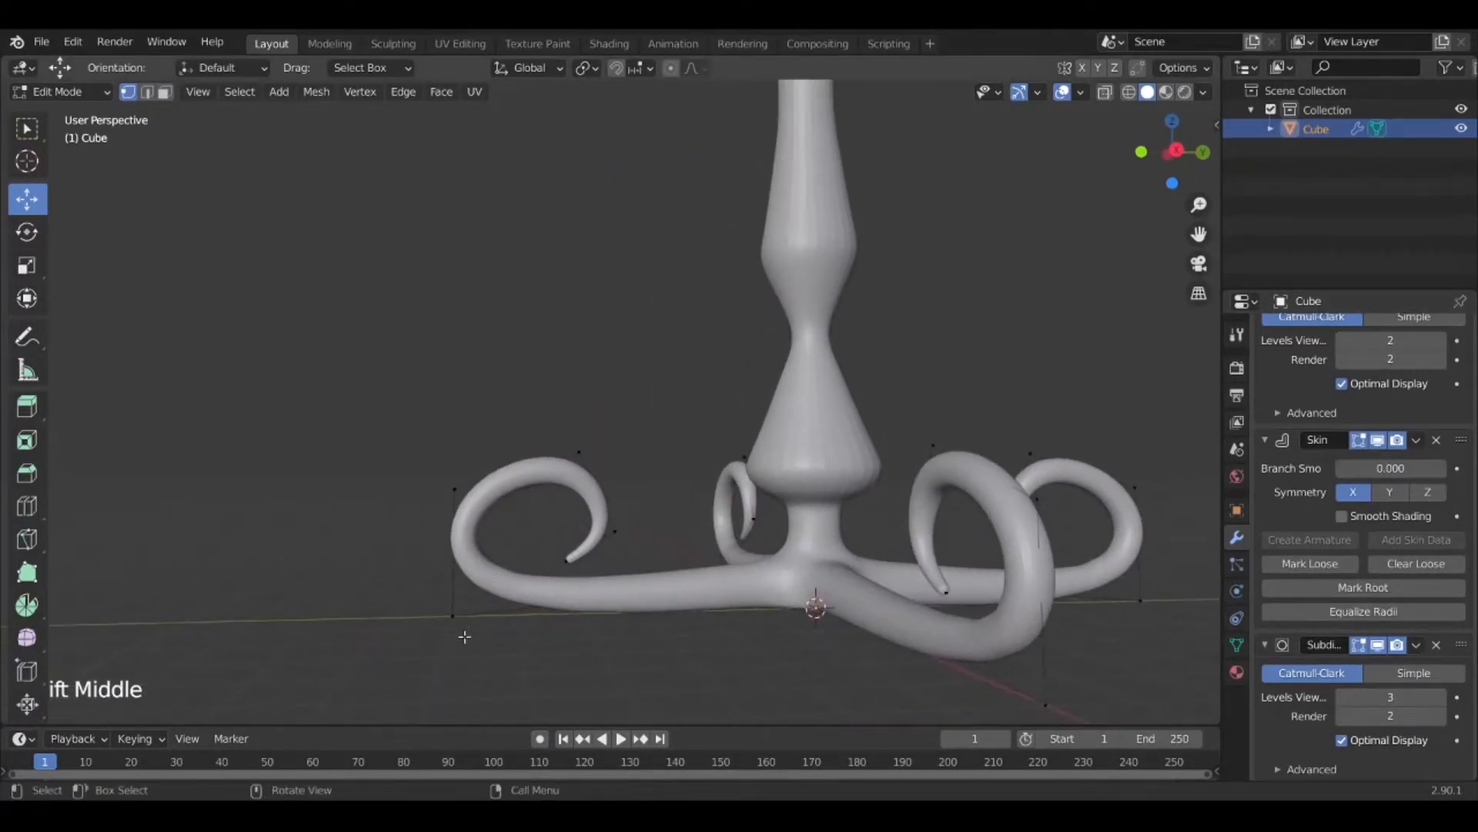
{"action": "left_click", "coordinate": [453, 615]}
{"action": "key", "text": "ctrl+a"}
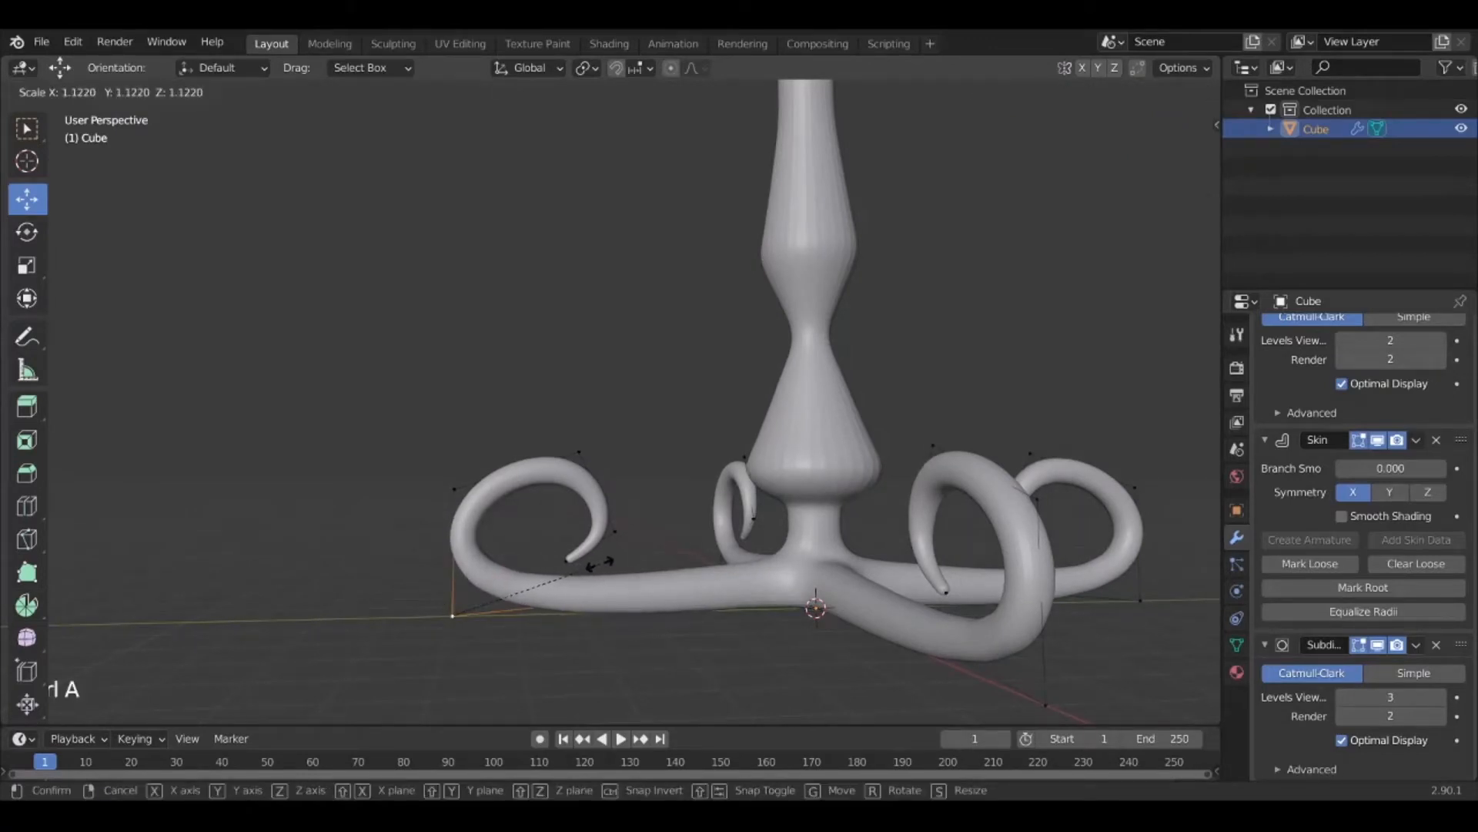
{"action": "left_click", "coordinate": [599, 564]}
Select one outer vertex on each of the four legs and enlarge their skin radius by about 1.27
{"action": "middle_click_drag", "start_coordinate": [750, 609], "coordinate": [754, 611]}
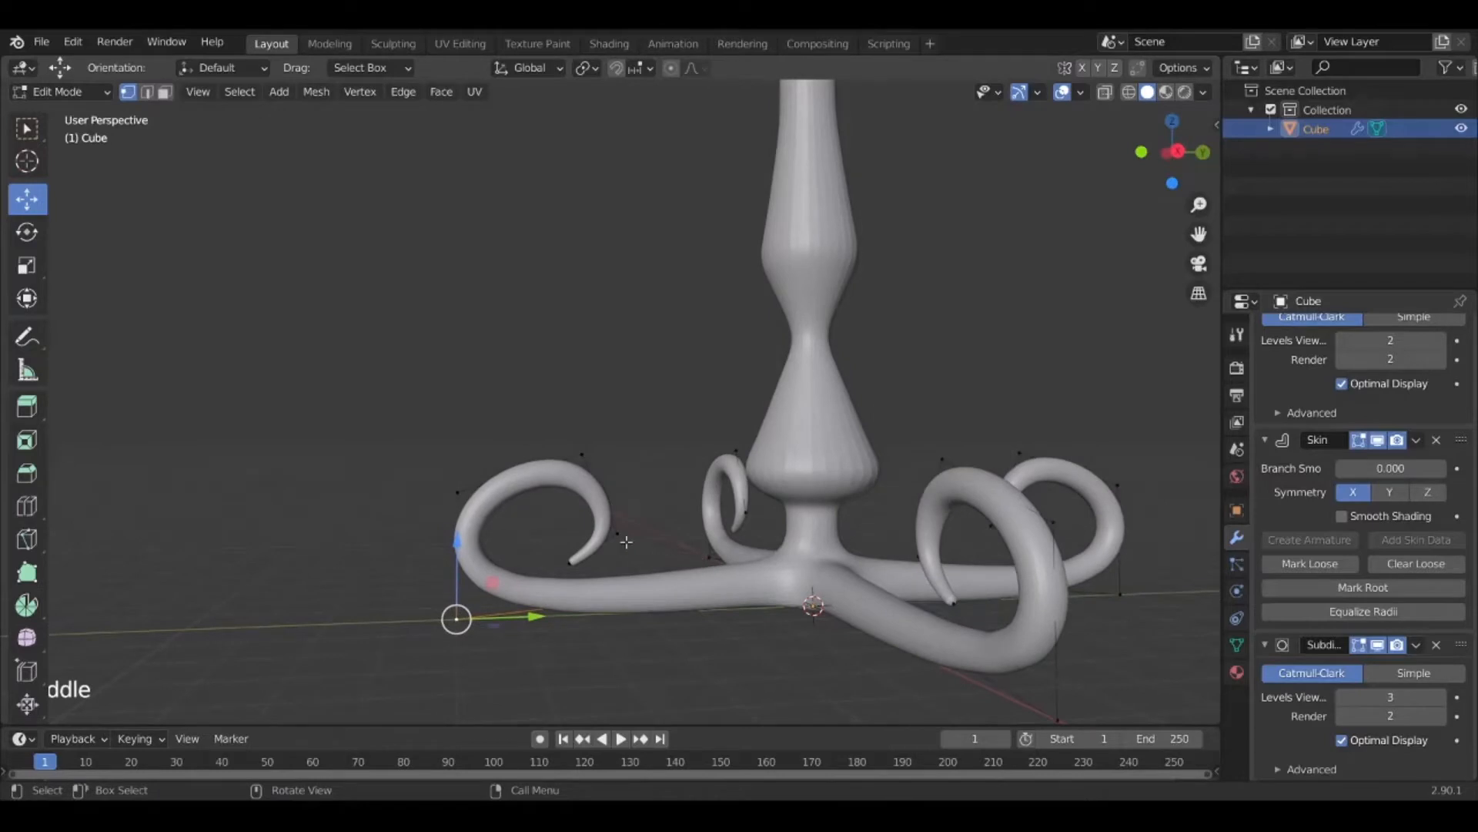
{"action": "left_click", "coordinate": [455, 491]}
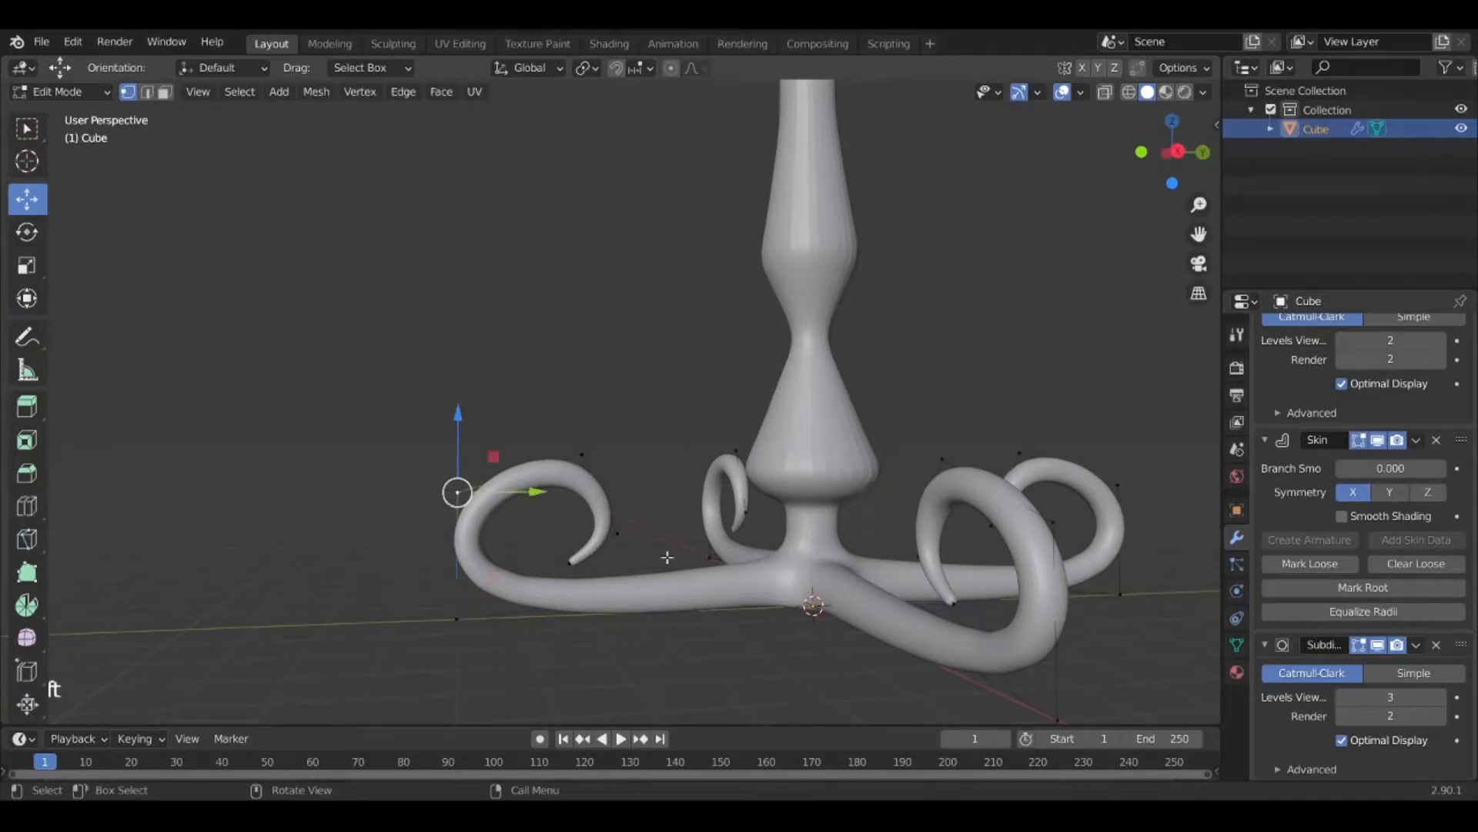
{"action": "left_click", "coordinate": [706, 556], "text": "shift"}
{"action": "left_click", "coordinate": [1121, 593], "text": "shift"}
{"action": "left_click", "coordinate": [1057, 720], "text": "shift"}
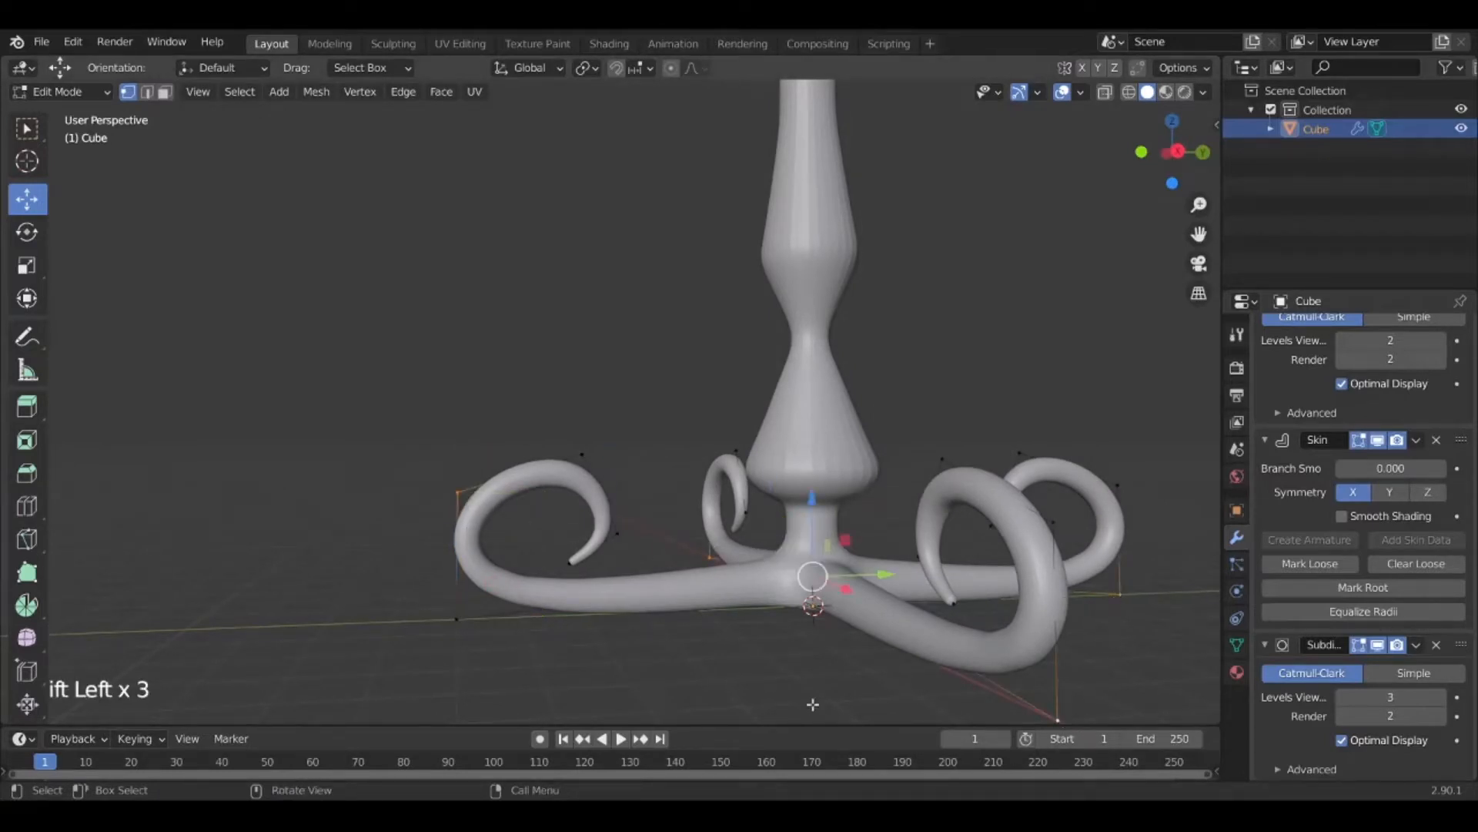
{"action": "middle_click_drag", "start_coordinate": [813, 704], "coordinate": [885, 696]}
{"action": "key", "text": "s"}
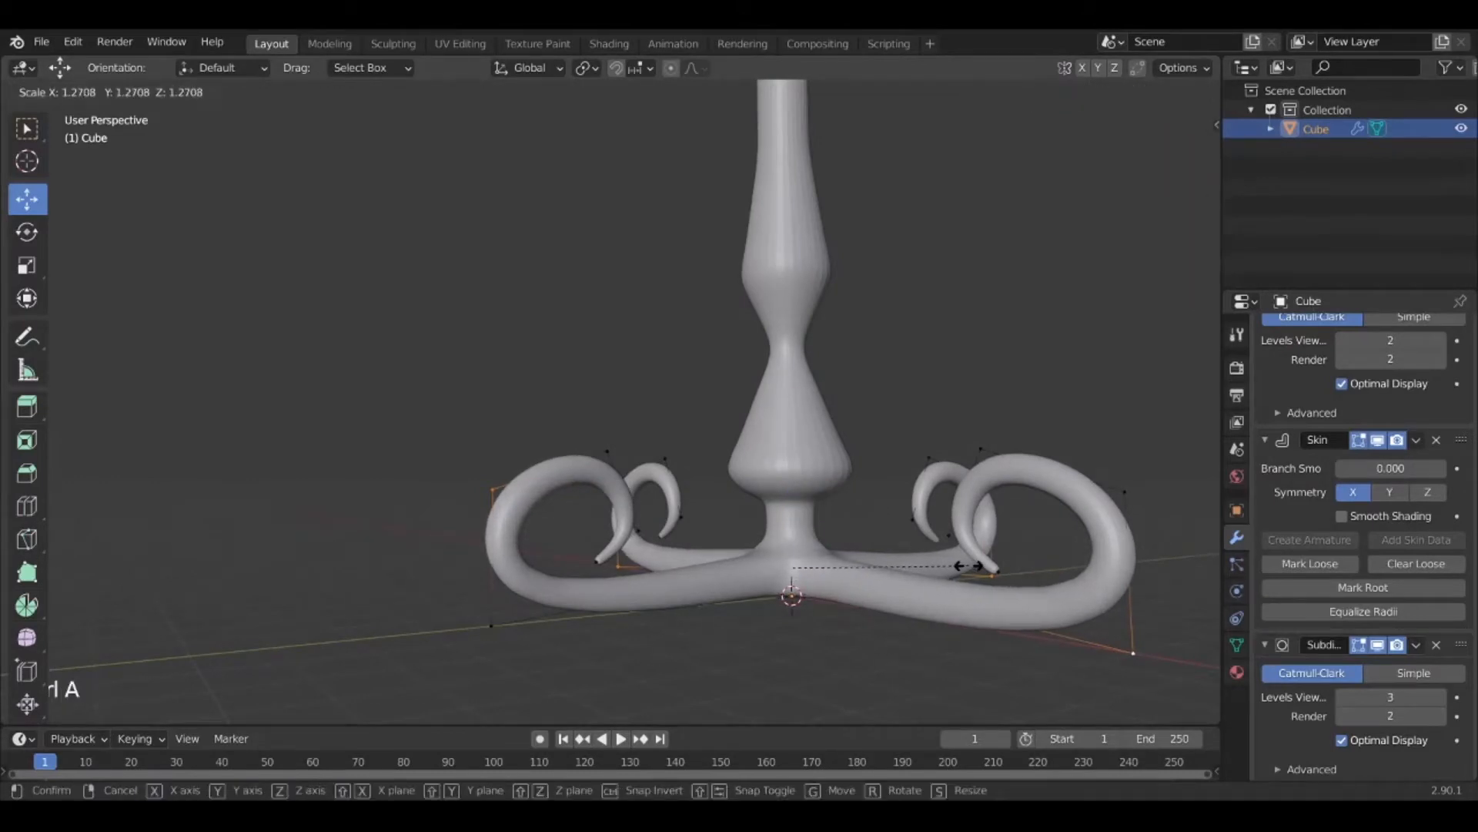
{"action": "left_click", "coordinate": [958, 568]}
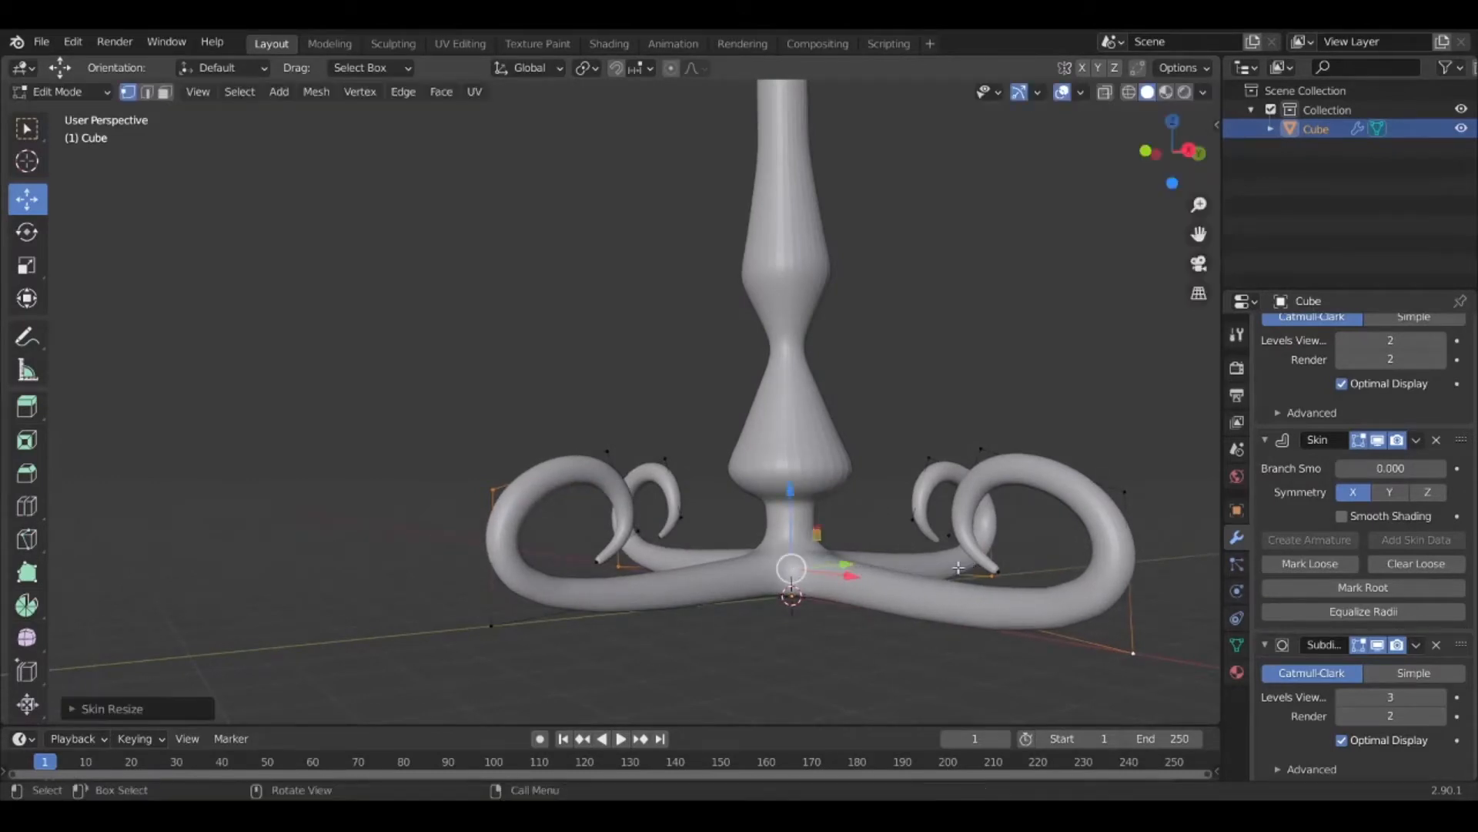
{"action": "middle_click_drag", "start_coordinate": [959, 568], "coordinate": [703, 613]}
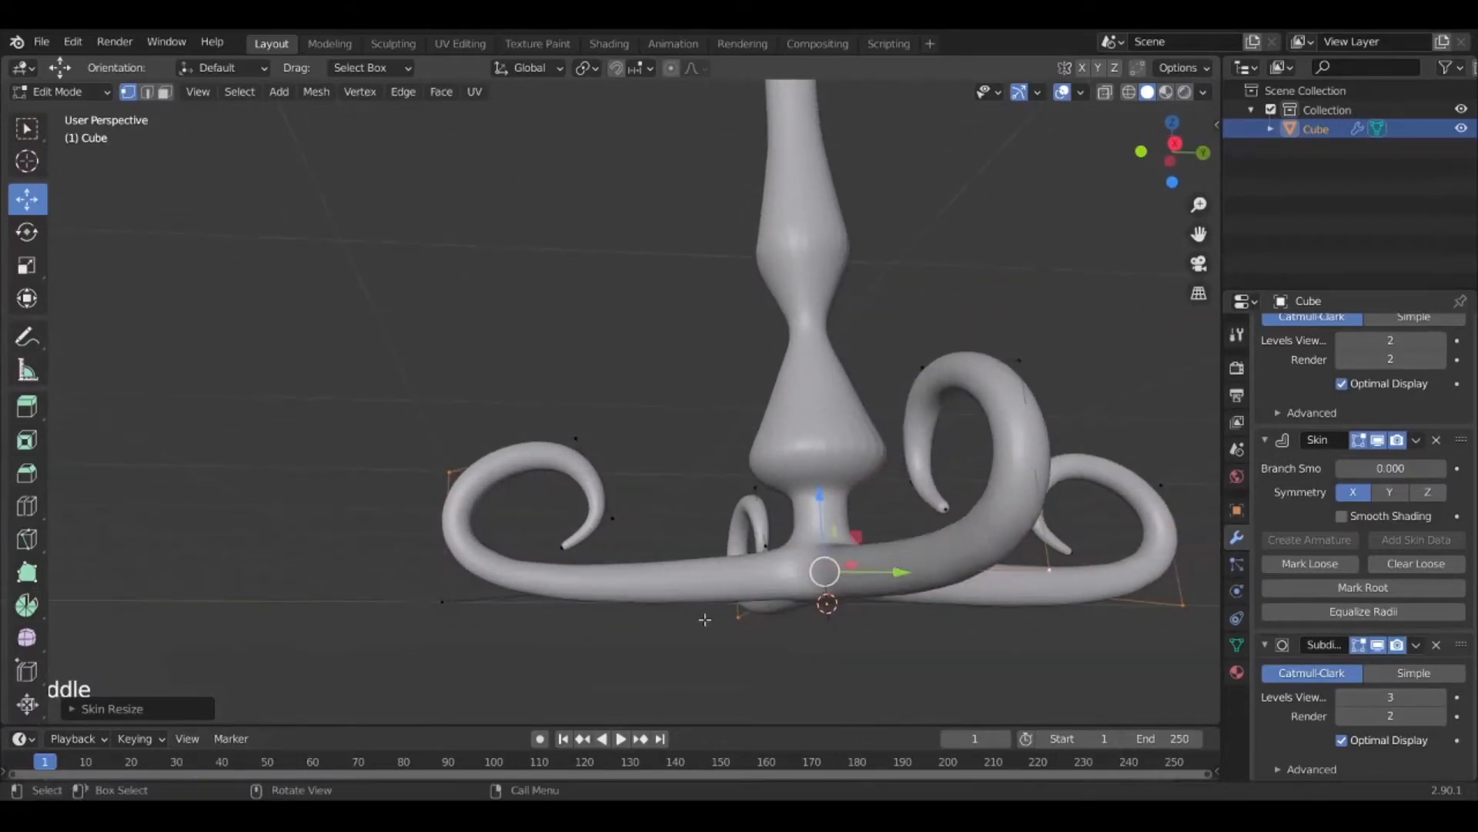
{"action": "middle_click_drag", "start_coordinate": [589, 633], "coordinate": [1017, 647]}
Switch to Object Mode and apply the first Subdivision Surface, the Skin and the second Subdivision Surface modifiers in stack order
{"action": "scroll", "coordinate": [1433, 355], "scroll_direction": "up", "scroll_amount": 5}
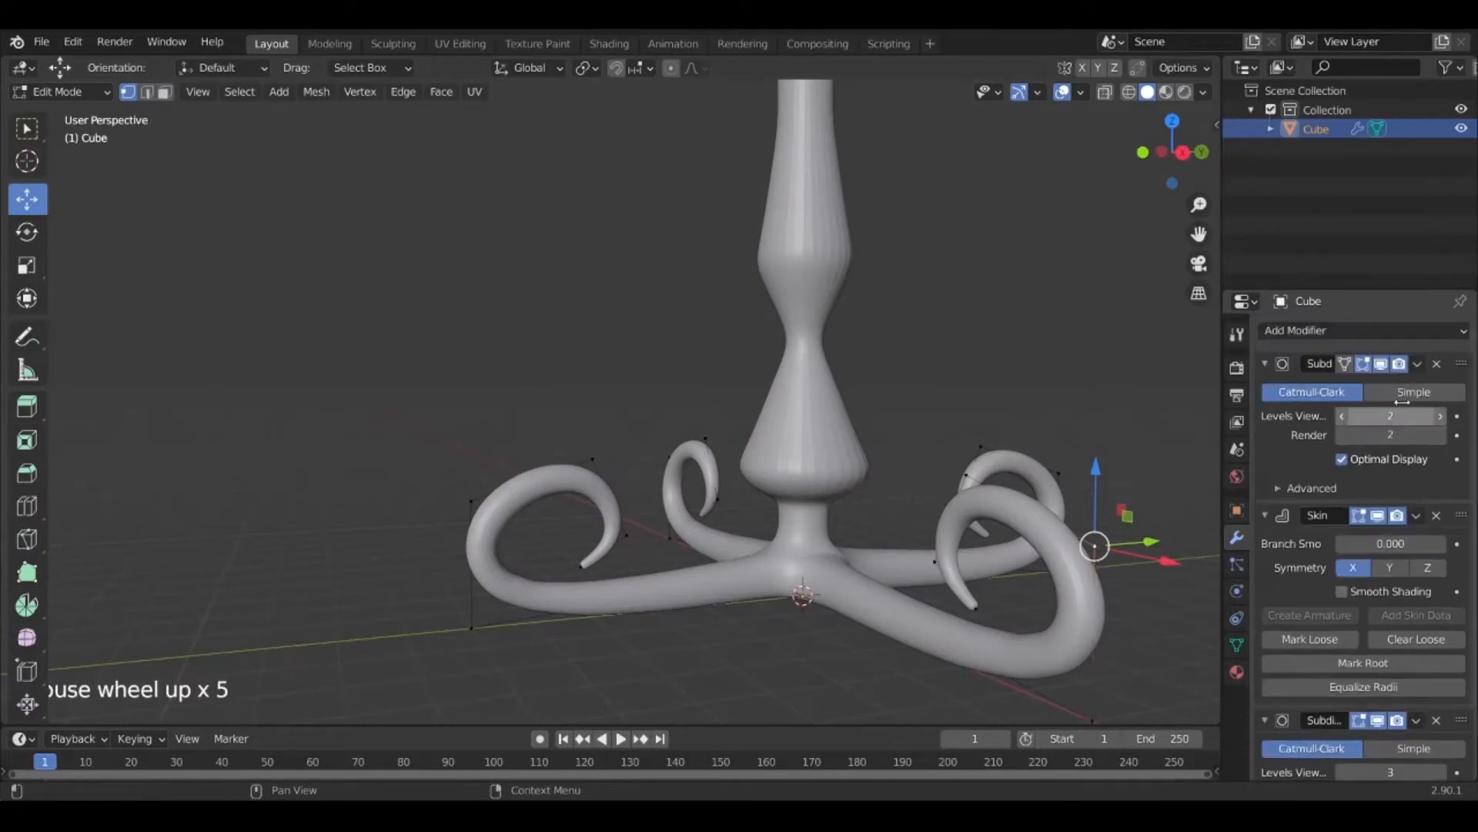
{"action": "left_click", "coordinate": [1417, 365]}
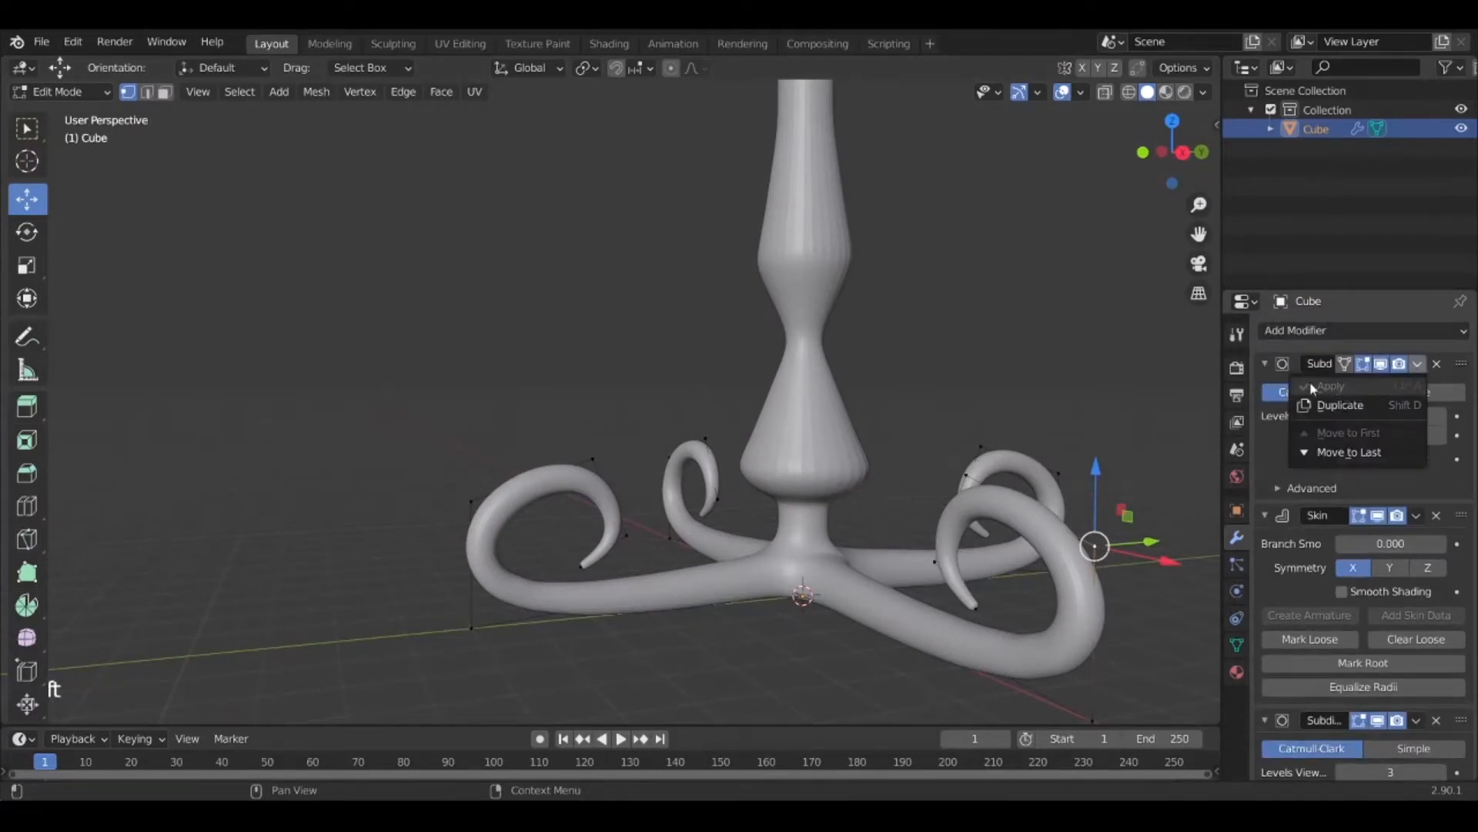
{"action": "key", "text": "Tab"}
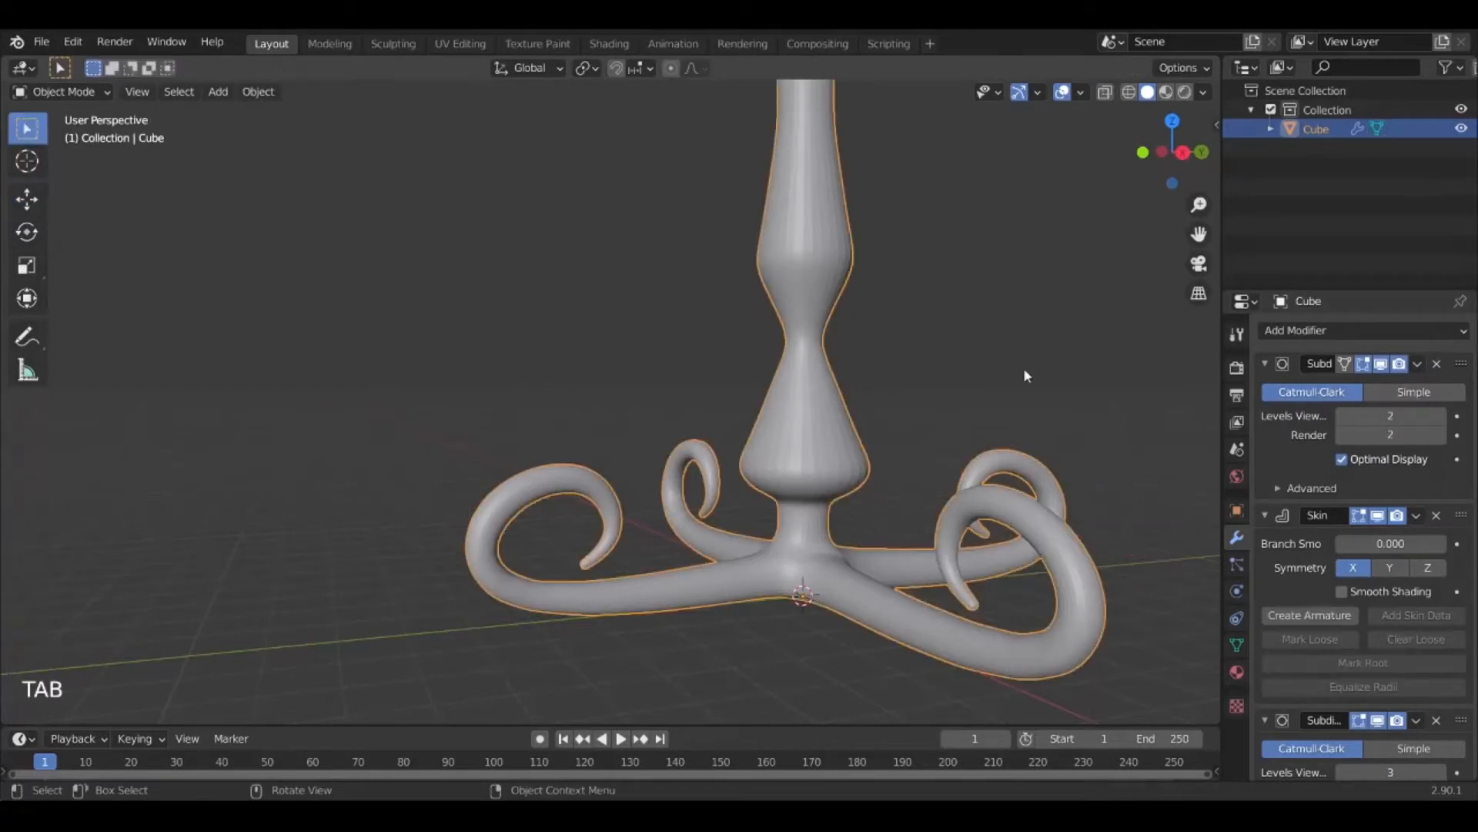
{"action": "left_click", "coordinate": [1418, 364]}
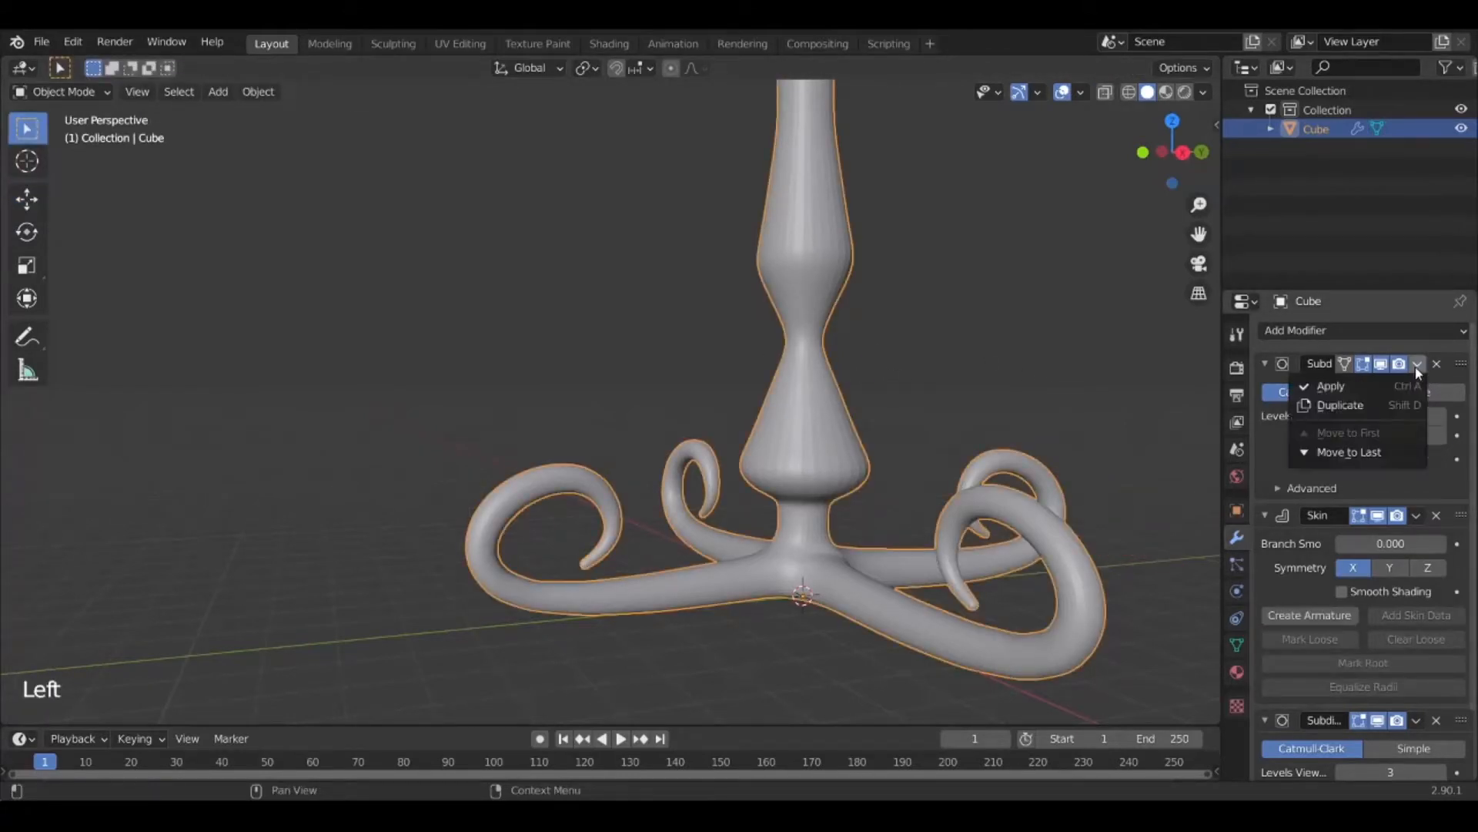
{"action": "left_click", "coordinate": [1333, 384]}
{"action": "left_click", "coordinate": [1418, 365]}
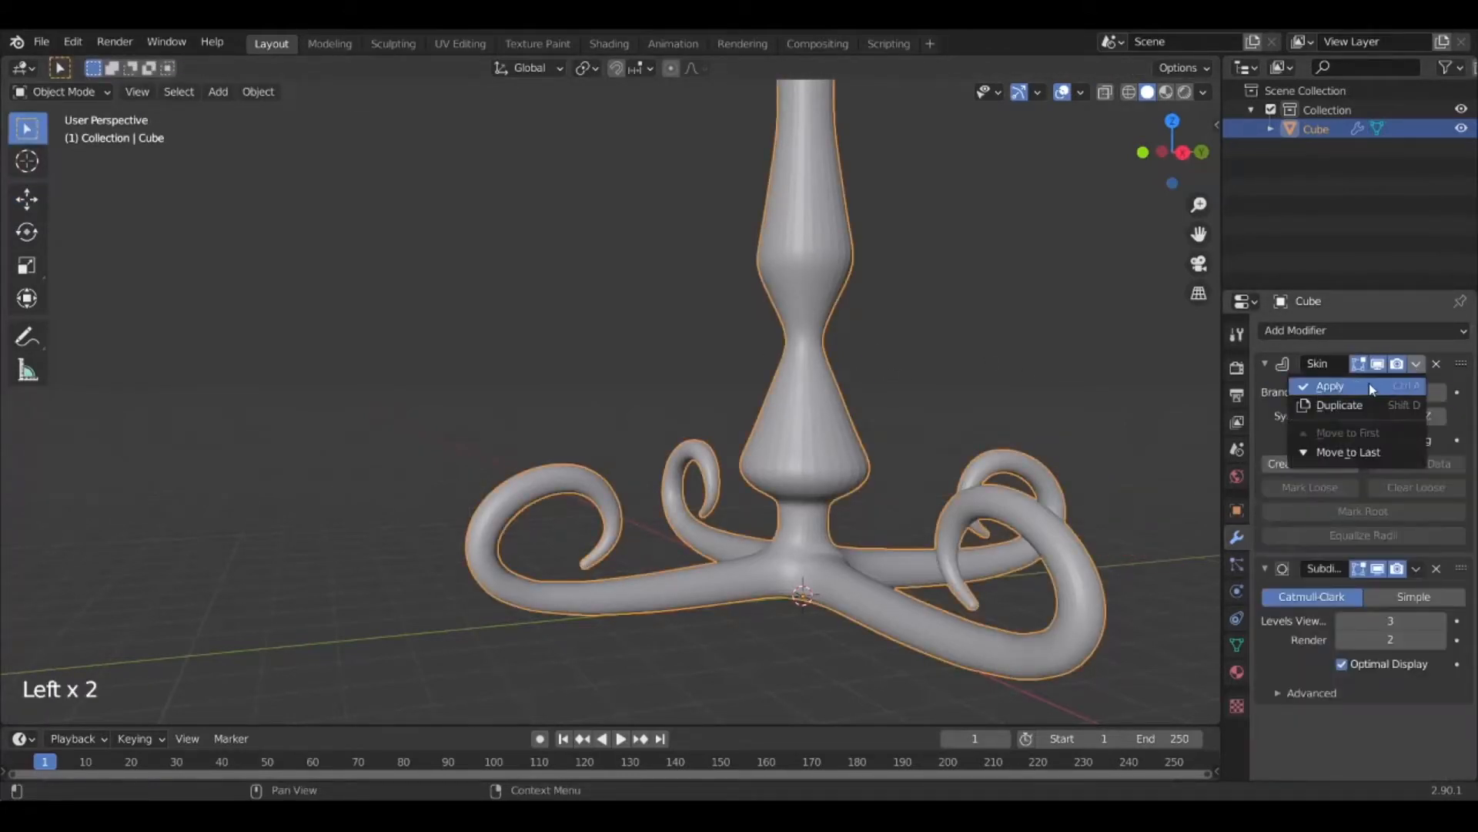
{"action": "left_click", "coordinate": [1332, 386]}
{"action": "left_click", "coordinate": [1418, 364]}
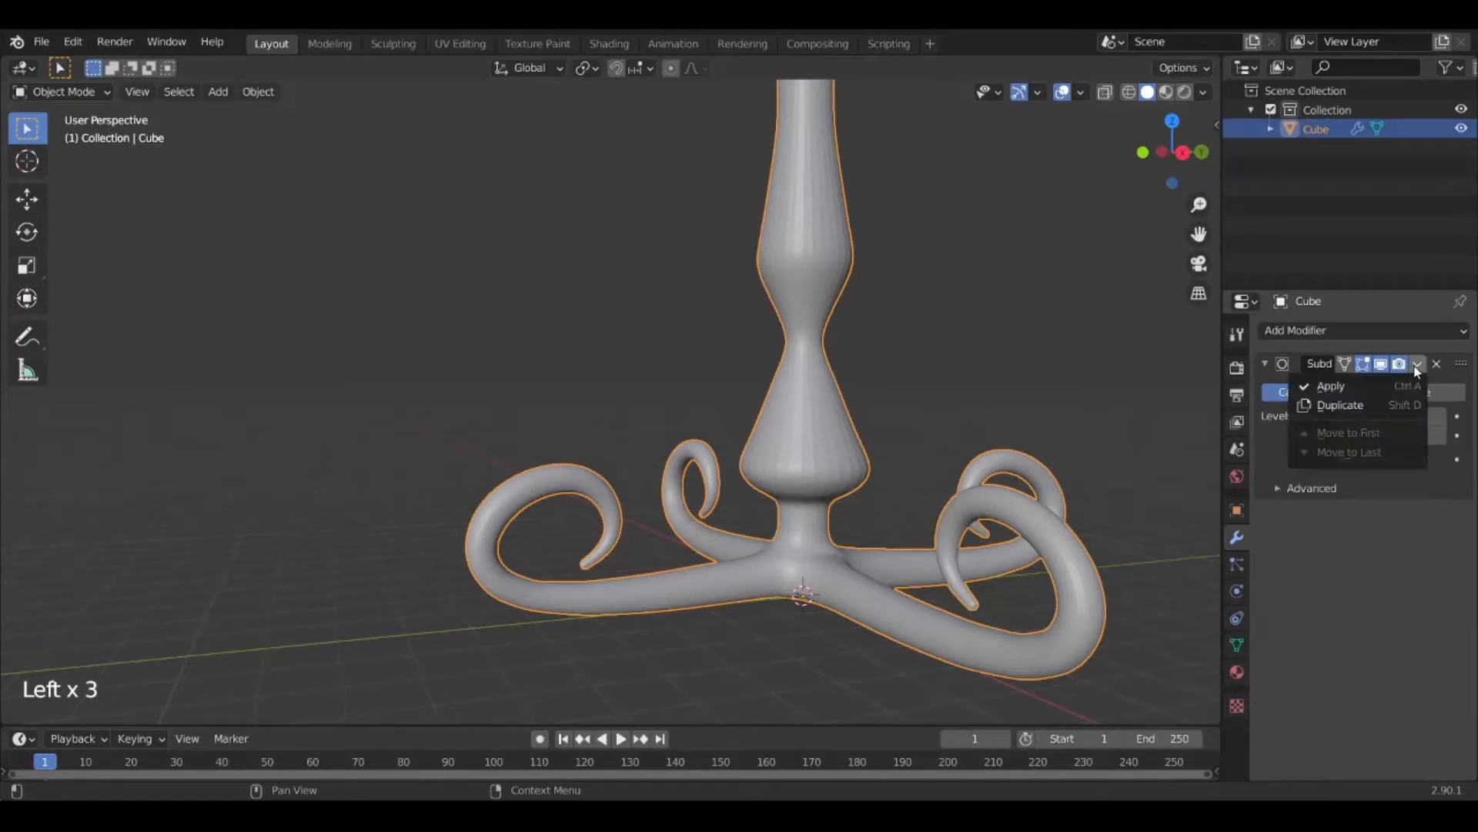
{"action": "left_click", "coordinate": [1351, 387]}
Enter Edit Mode on the converted mesh and move a vertex near the column's lower bulge along the Y axis
{"action": "key", "text": "Tab"}
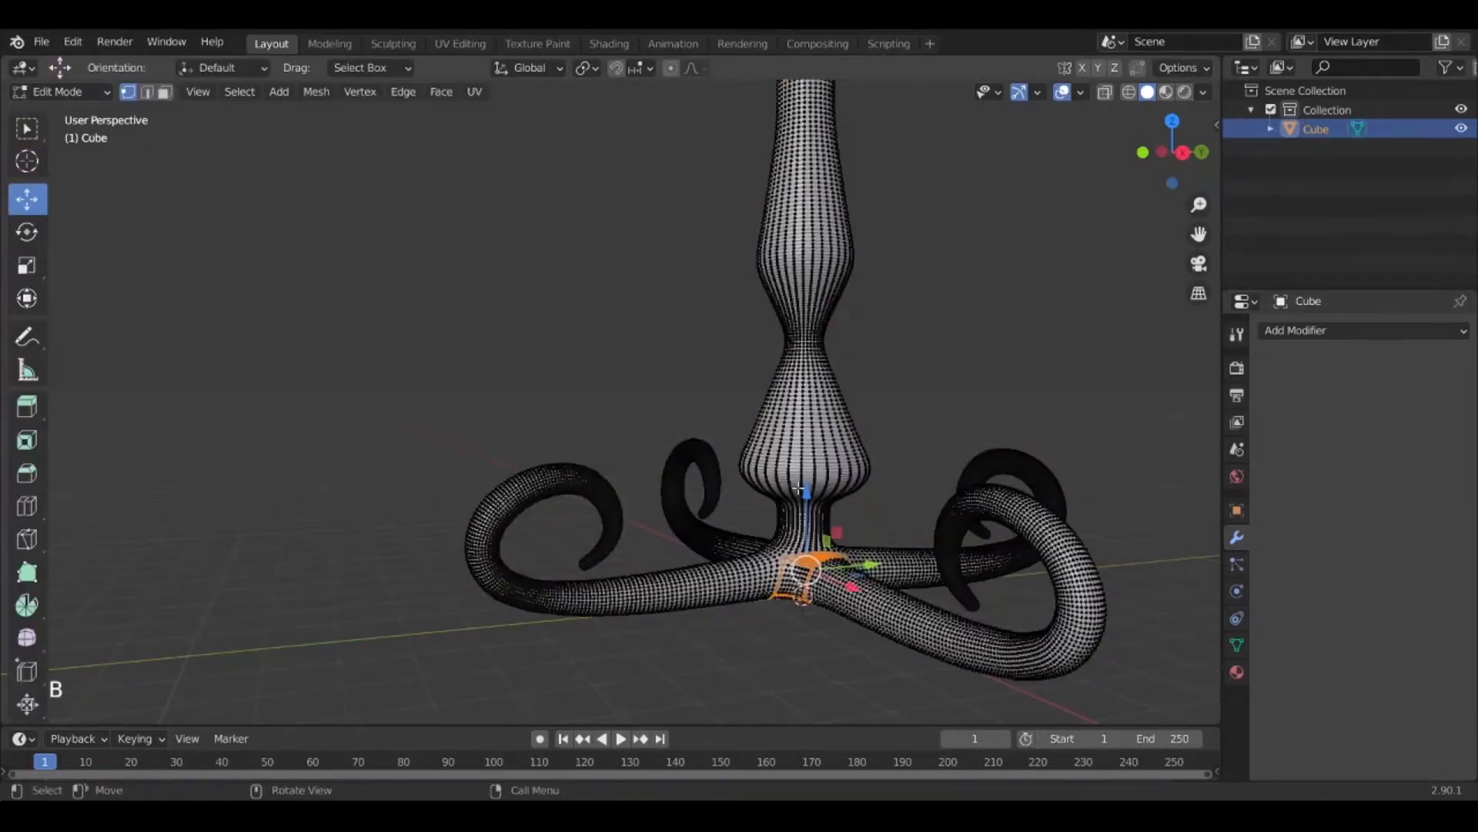
{"action": "middle_click_drag", "start_coordinate": [837, 507], "coordinate": [793, 456]}
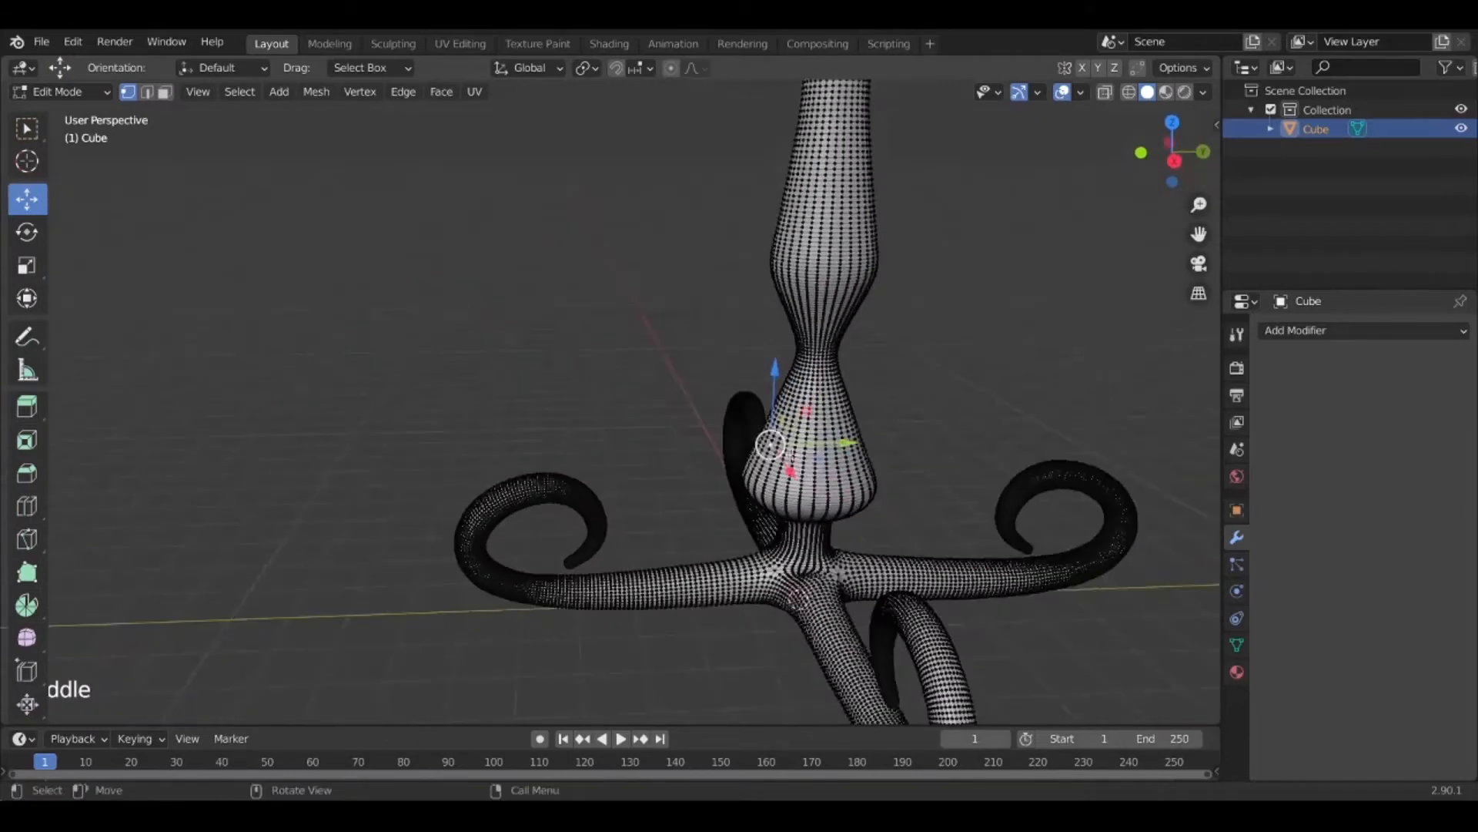
{"action": "left_click_drag", "start_coordinate": [854, 444], "coordinate": [759, 447]}
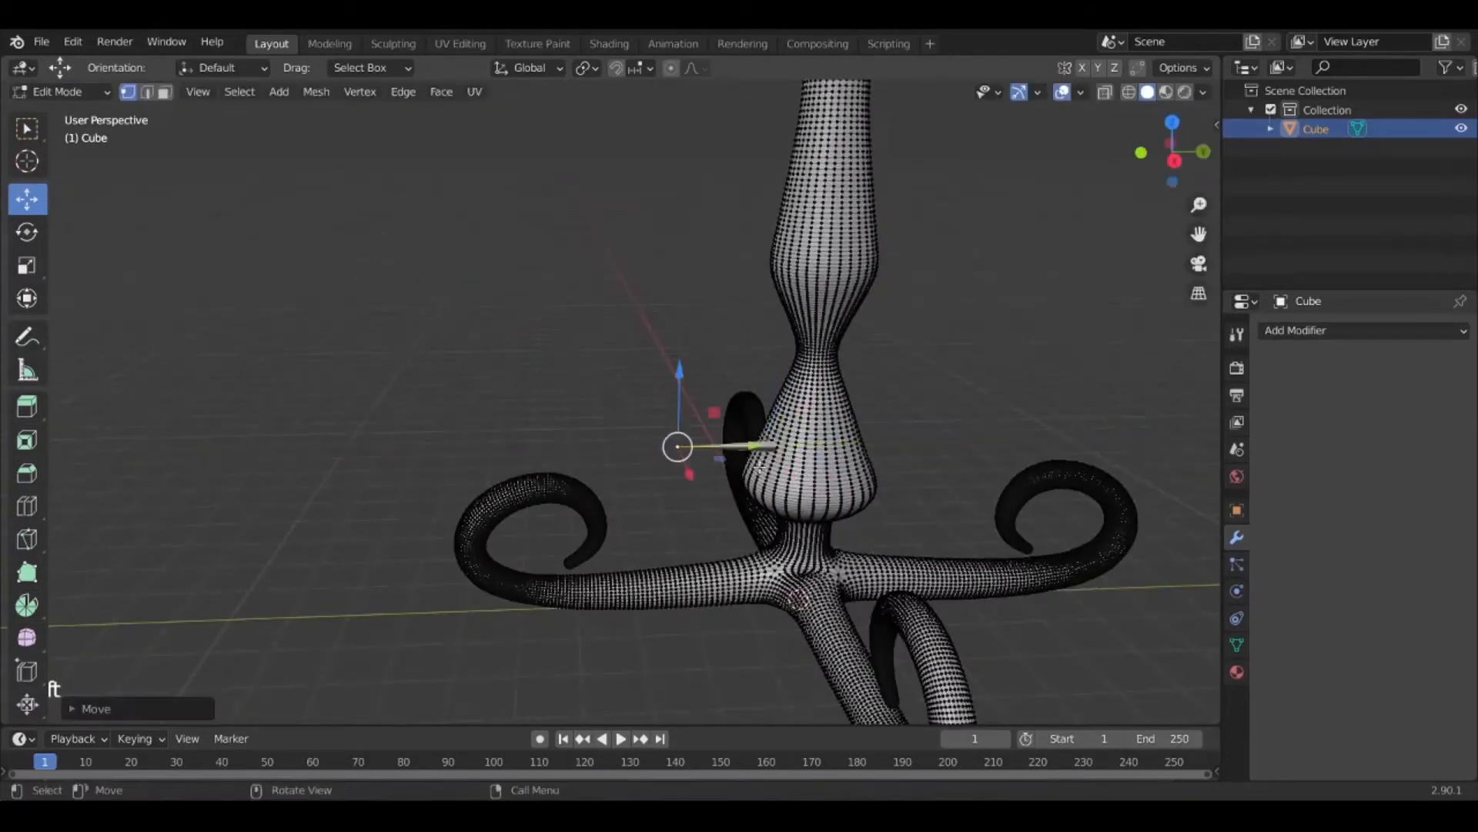
Switch to Object Mode and apply Shade Smooth to the table base
{"action": "key", "text": "Tab"}
{"action": "mouse_move", "coordinate": [896, 412]}
{"action": "middle_mouse_down"}
{"action": "mouse_move", "coordinate": [974, 466]}
{"action": "mouse_move", "coordinate": [912, 519]}
{"action": "mouse_move", "coordinate": [978, 461]}
{"action": "mouse_move", "coordinate": [944, 544]}
{"action": "mouse_move", "coordinate": [802, 545]}
{"action": "middle_mouse_up"}
{"action": "right_click", "coordinate": [743, 545]}
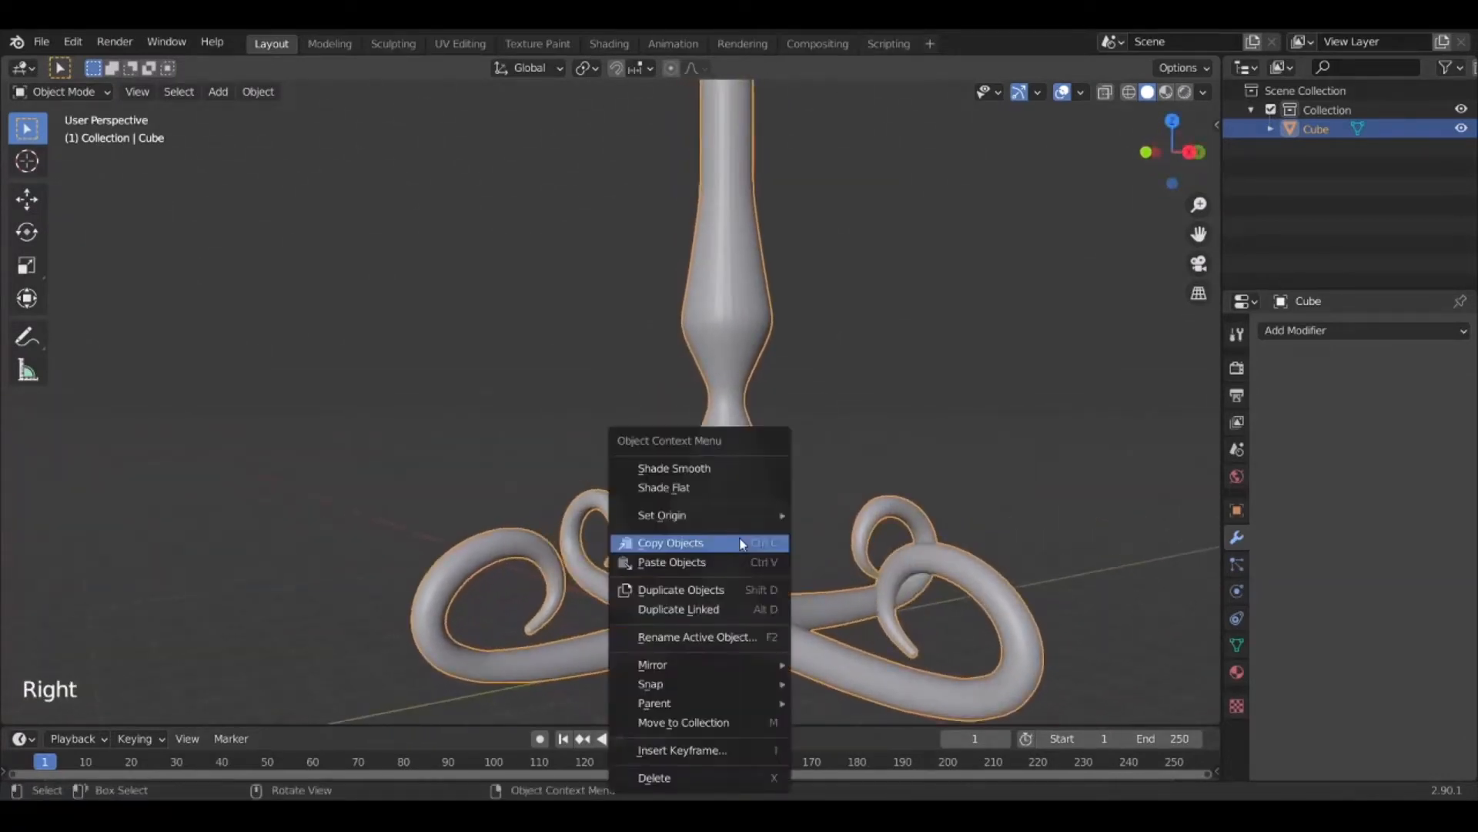
{"action": "left_click", "coordinate": [709, 472]}
{"action": "mouse_move", "coordinate": [891, 529]}
{"action": "middle_mouse_down"}
{"action": "mouse_move", "coordinate": [901, 473]}
{"action": "mouse_move", "coordinate": [884, 537]}
{"action": "middle_mouse_up"}
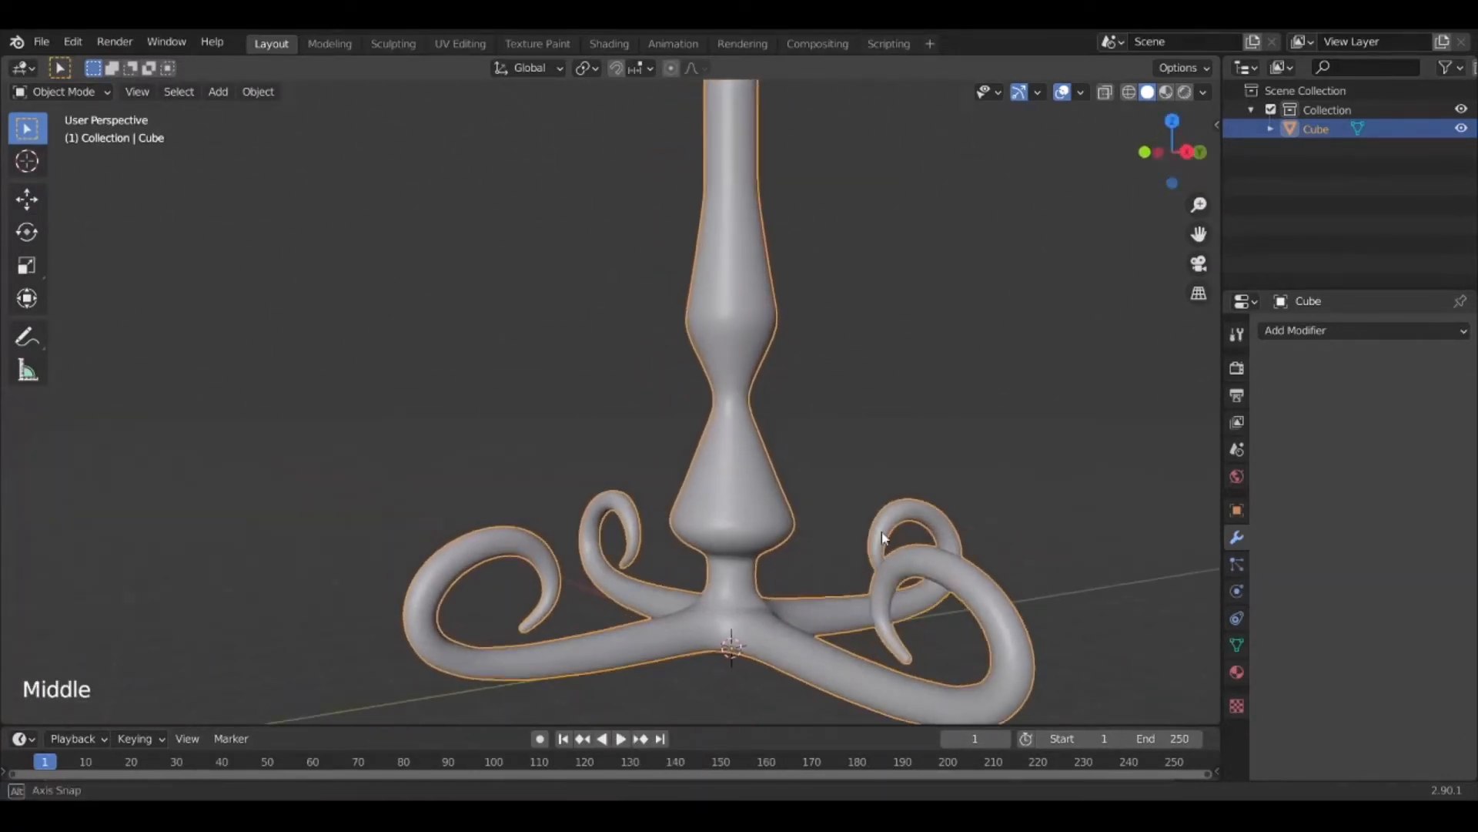
Try Shade Flat on the table base and restore Shade Smooth
{"action": "right_click", "coordinate": [762, 472]}
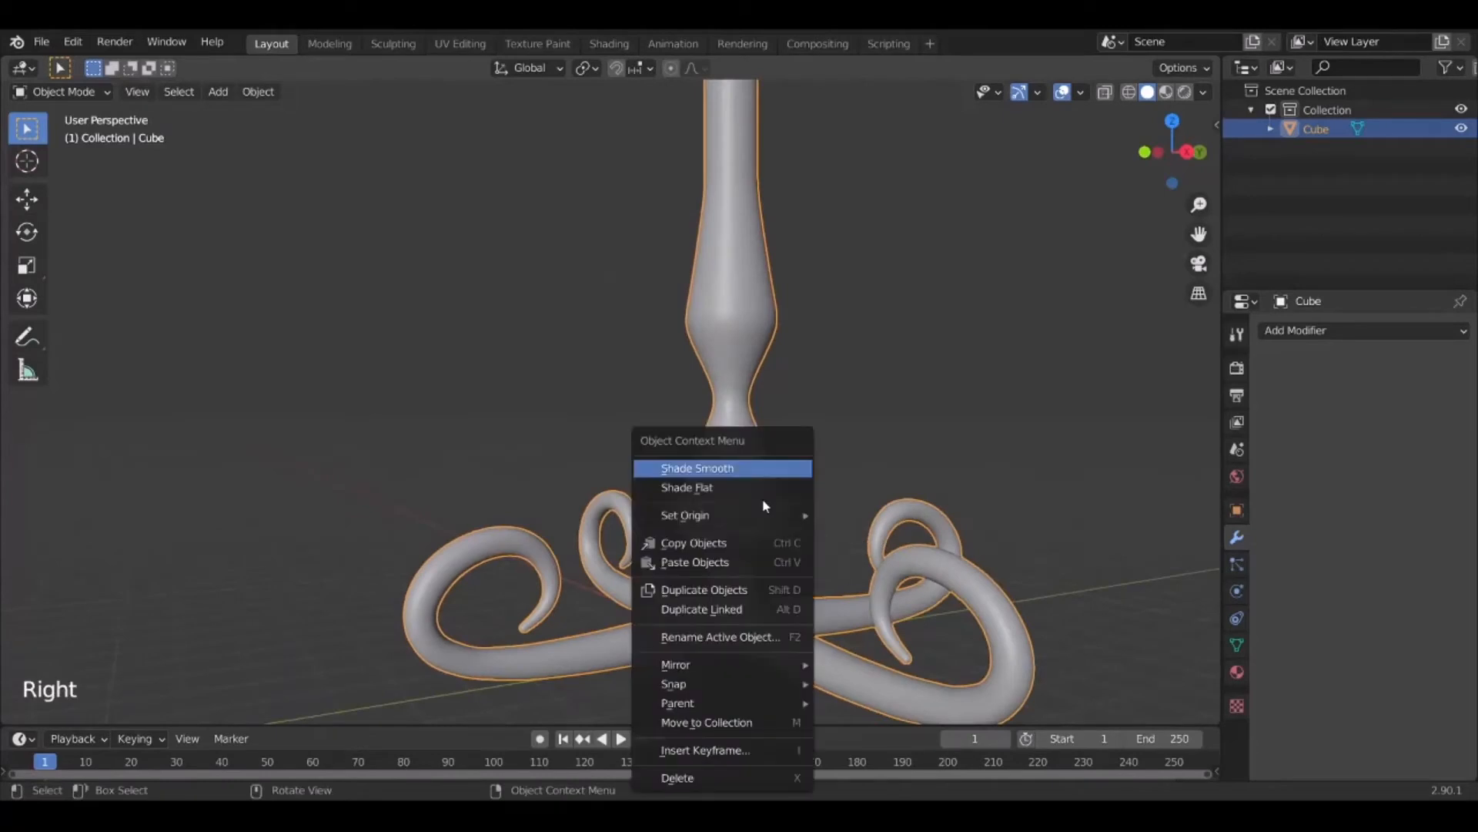
{"action": "left_click", "coordinate": [709, 488]}
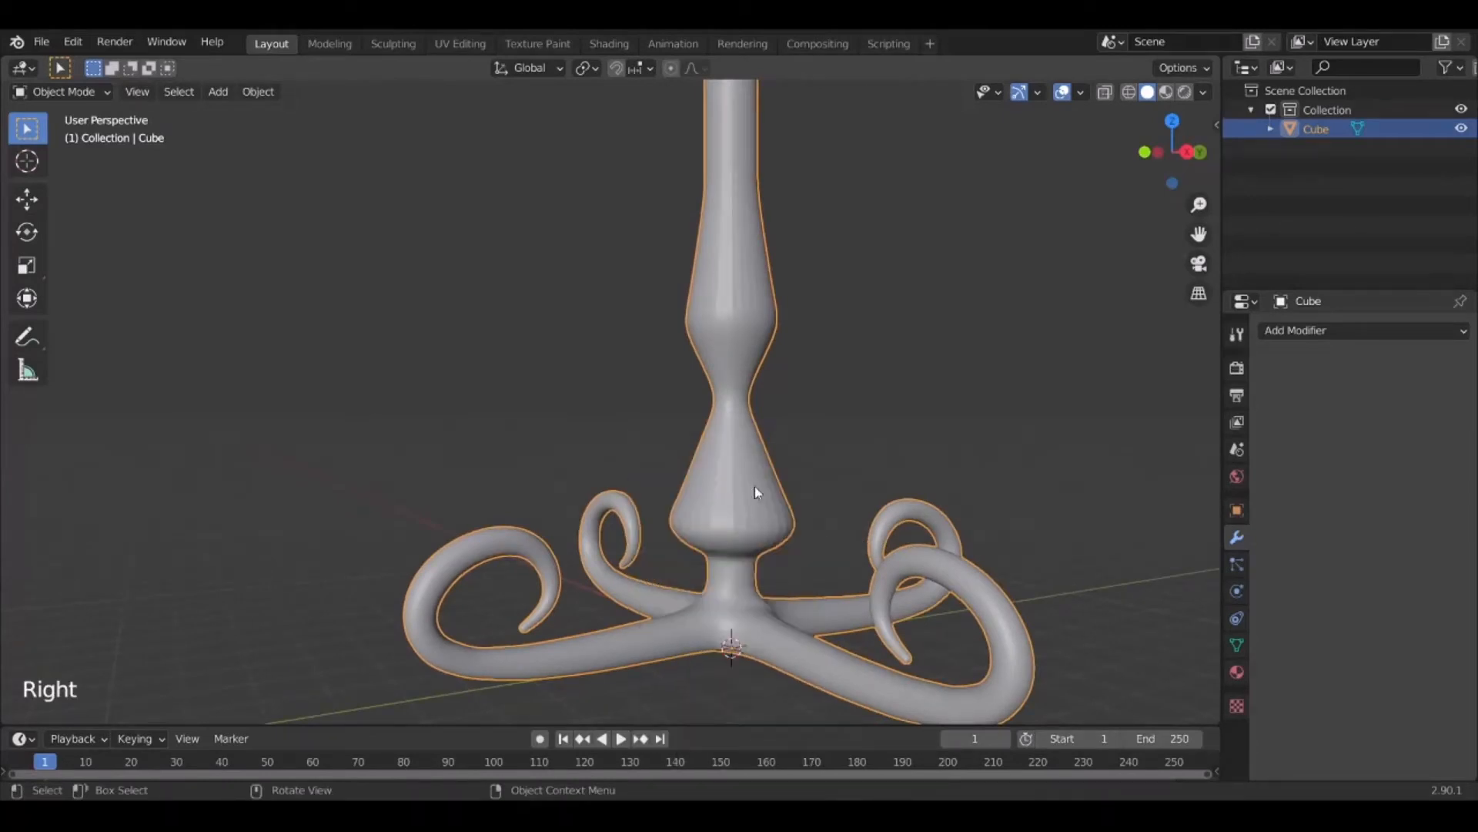
{"action": "right_click", "coordinate": [691, 531]}
{"action": "left_click", "coordinate": [693, 469]}
Enter Edit Mode on the table base and show the column's upper end in right orthographic view with wireframe shading
{"action": "scroll", "coordinate": [877, 478], "scroll_direction": "down", "scroll_amount": 3}
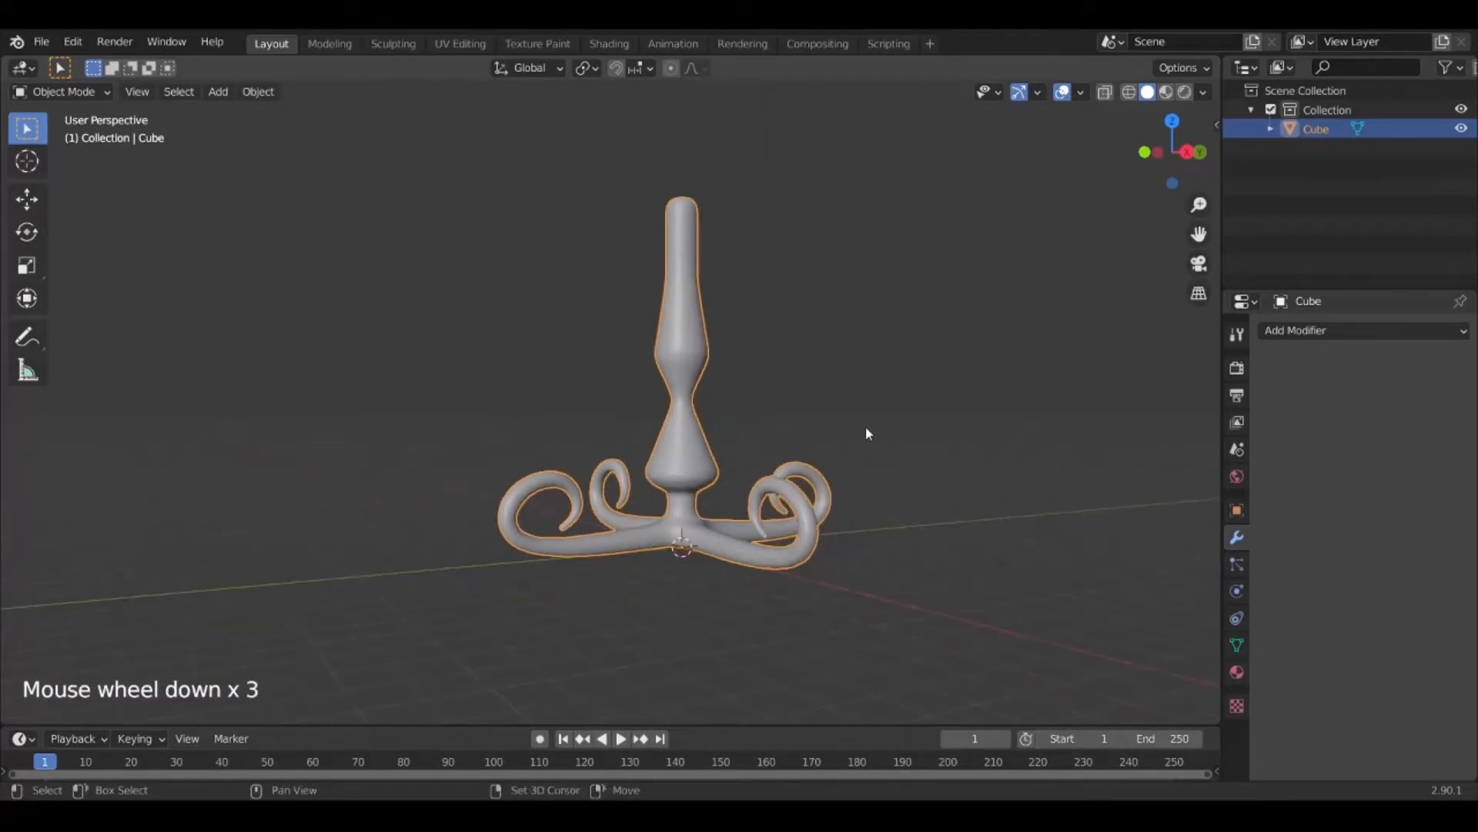
{"action": "middle_click_drag", "start_coordinate": [866, 428], "coordinate": [739, 479], "text": "shift"}
{"action": "scroll", "coordinate": [730, 506], "scroll_direction": "up", "scroll_amount": 6}
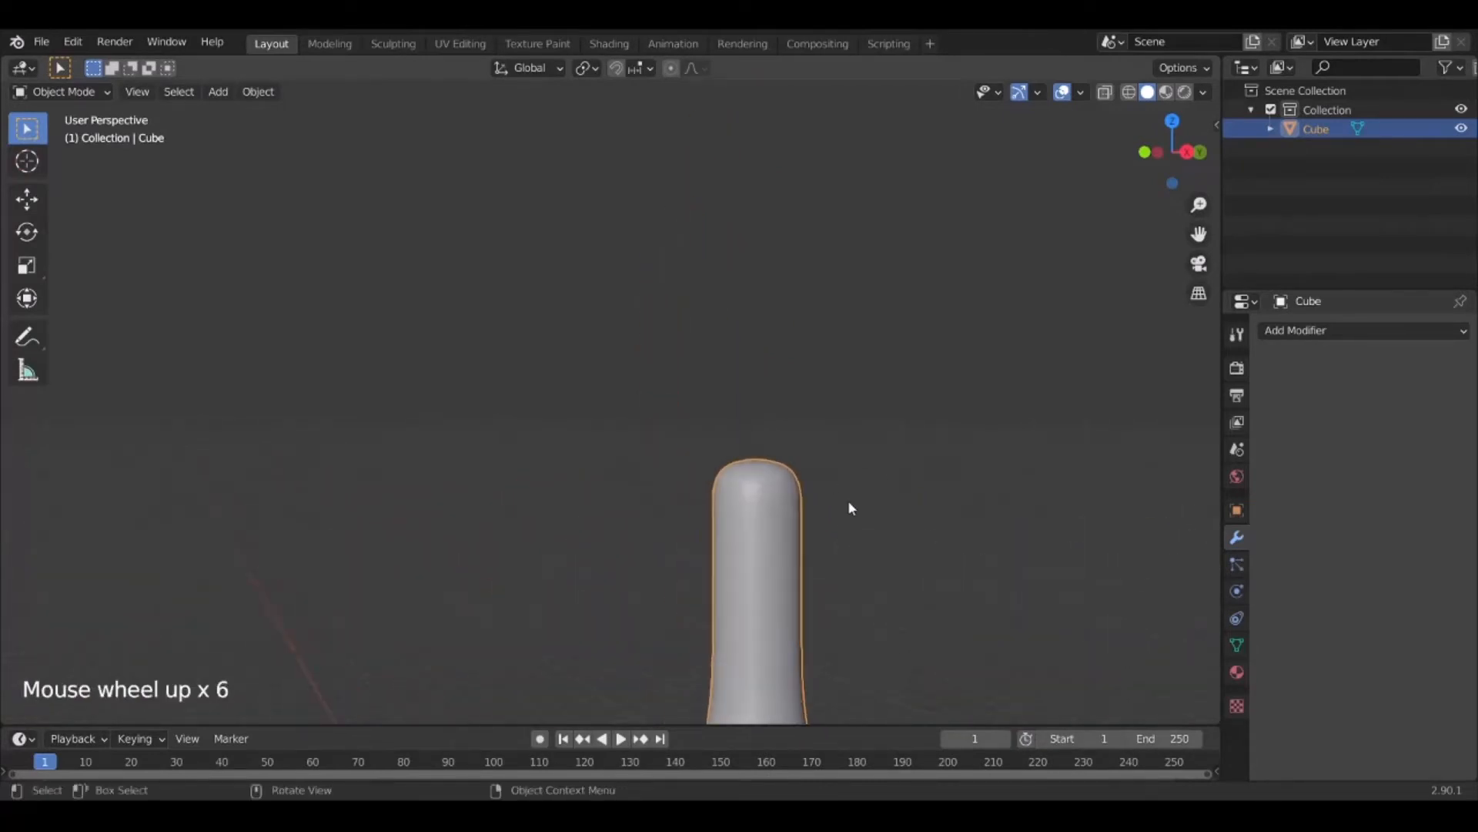
{"action": "middle_click_drag", "start_coordinate": [847, 500], "coordinate": [845, 485], "text": "shift"}
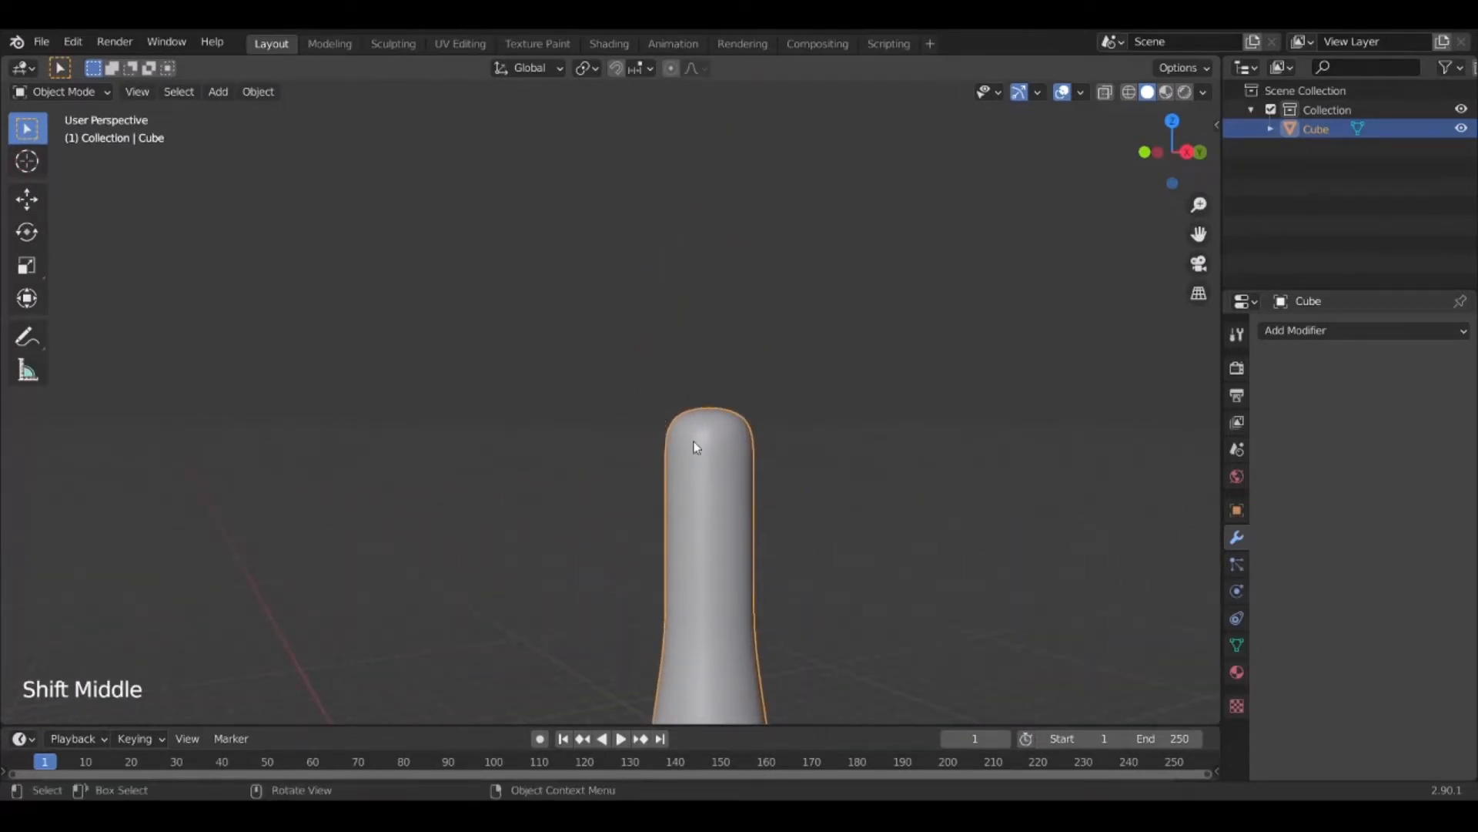
{"action": "key", "text": "Tab"}
{"action": "middle_click_drag", "start_coordinate": [816, 429], "coordinate": [713, 452]}
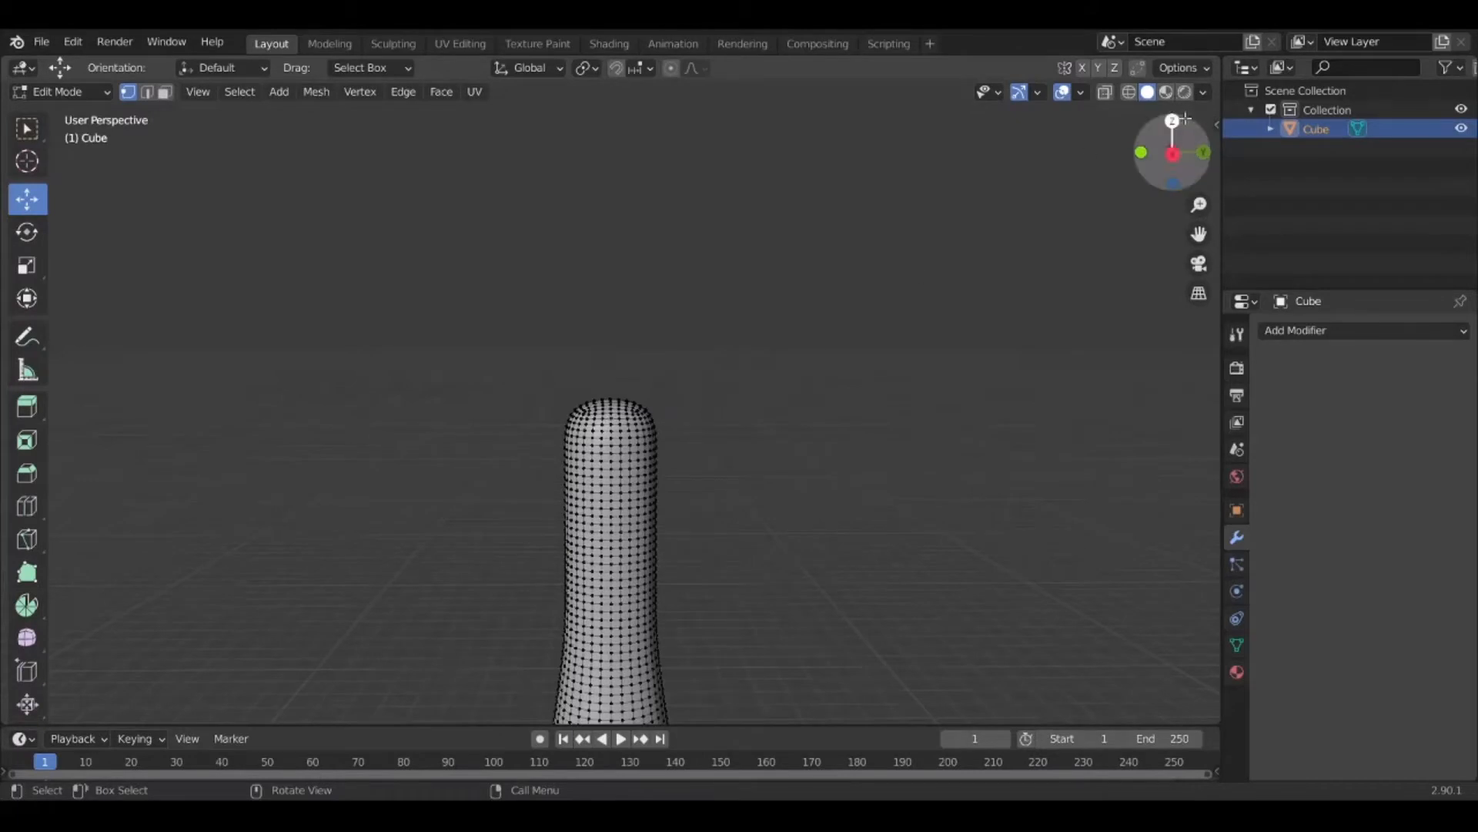
{"action": "left_click", "coordinate": [1174, 155]}
{"action": "scroll", "coordinate": [568, 364], "scroll_direction": "up", "scroll_amount": 4}
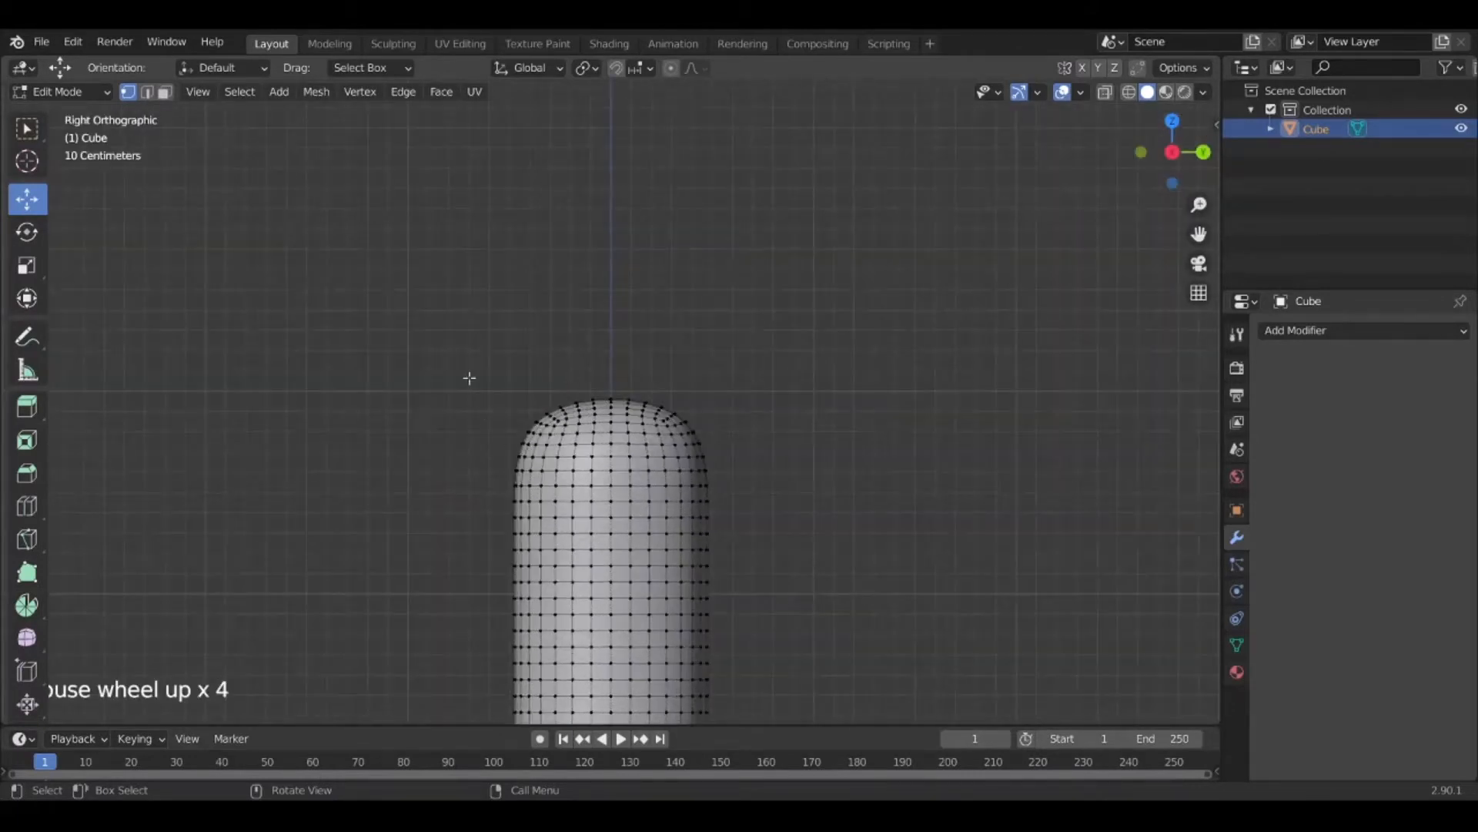
{"action": "left_click", "coordinate": [1129, 92]}
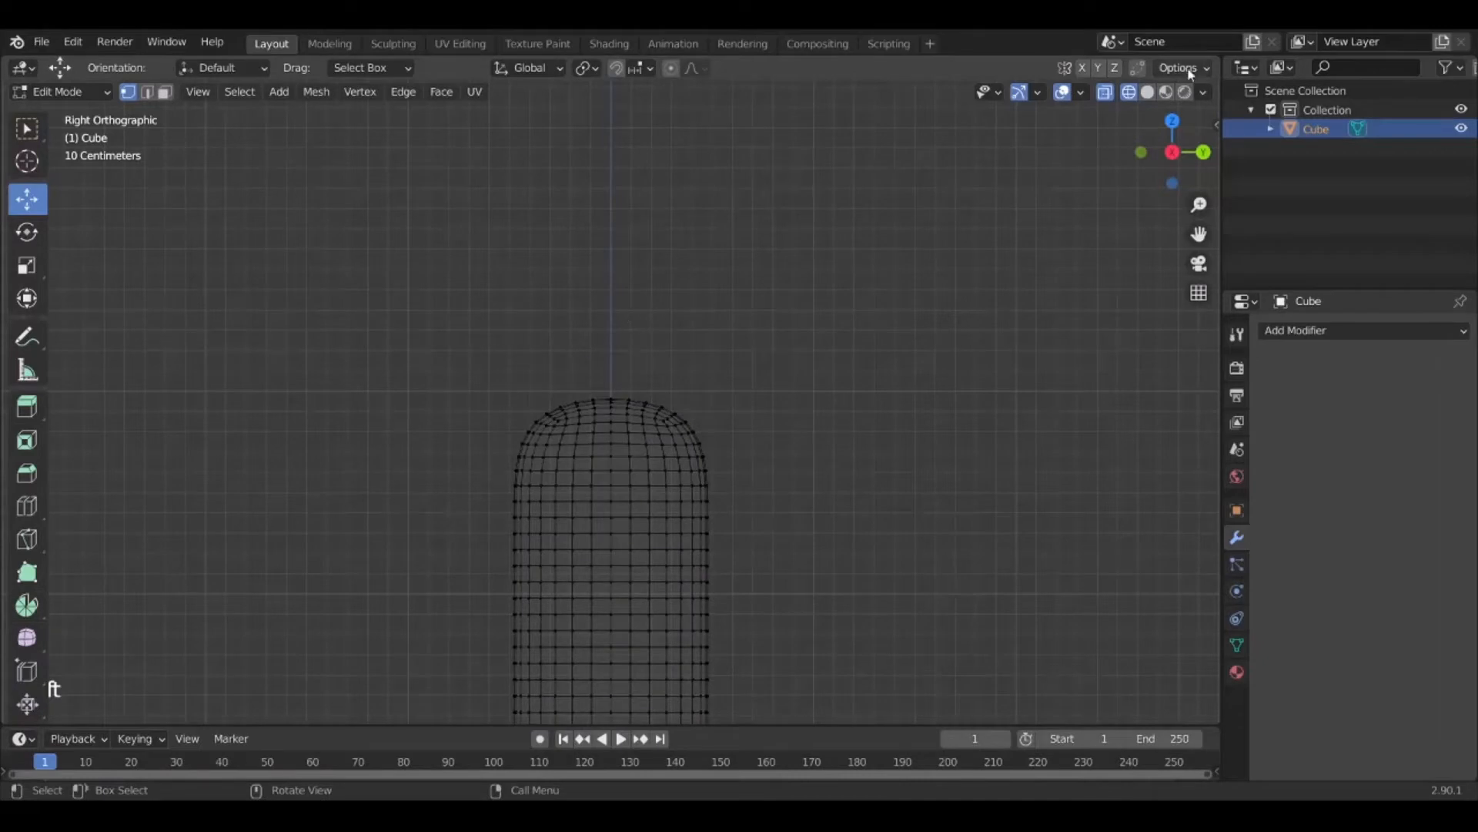
{"action": "left_click_drag", "start_coordinate": [403, 323], "coordinate": [845, 506]}
{"action": "key", "text": "a"}
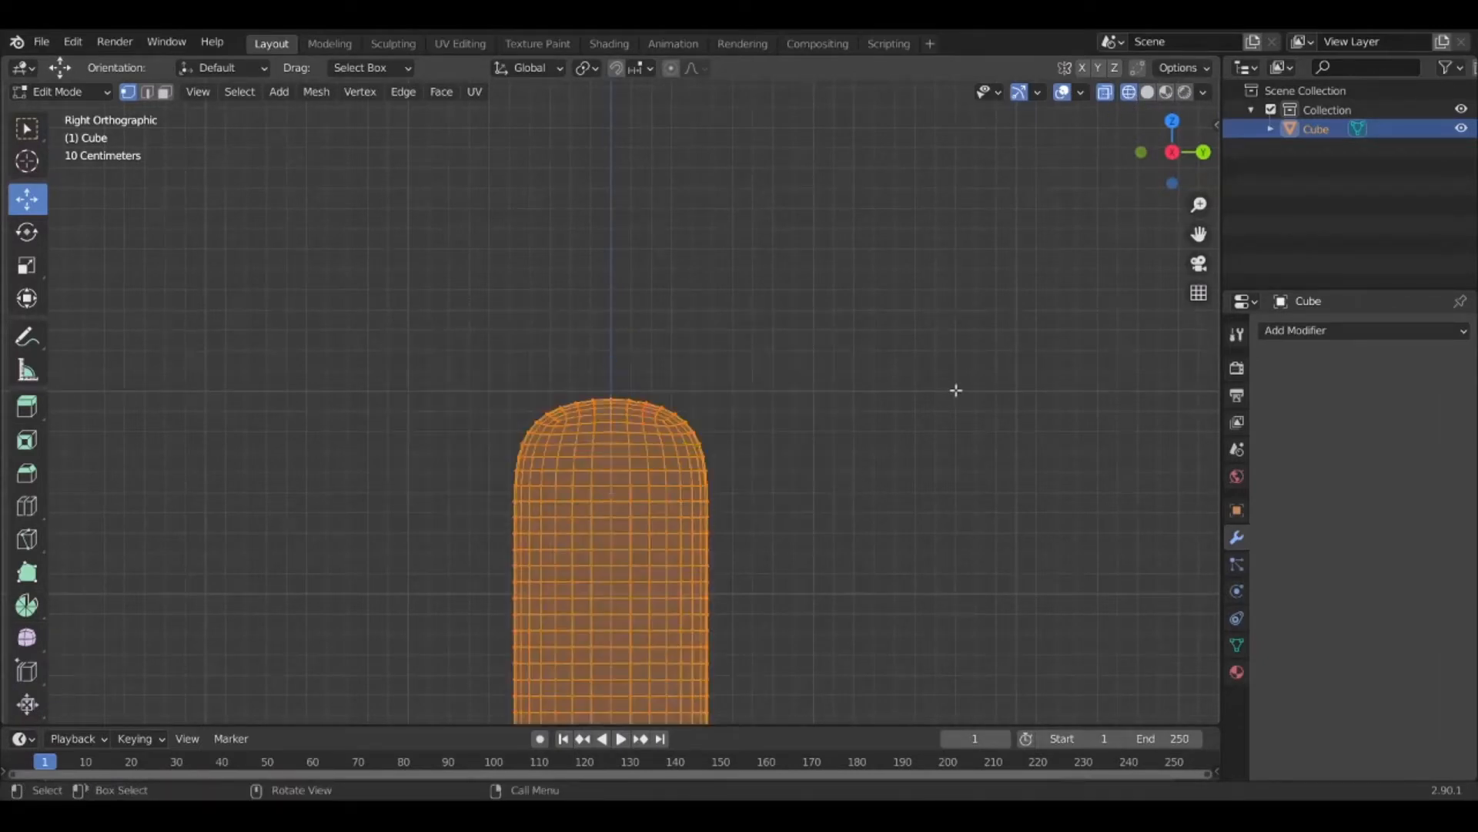
{"action": "key", "text": "z"}
{"action": "left_click", "coordinate": [841, 423]}
Select the vertices of the column's rounded upper cap, flatten them along Z by a factor of about 0.09, and return to Object Mode
{"action": "left_click_drag", "start_coordinate": [444, 330], "coordinate": [770, 504]}
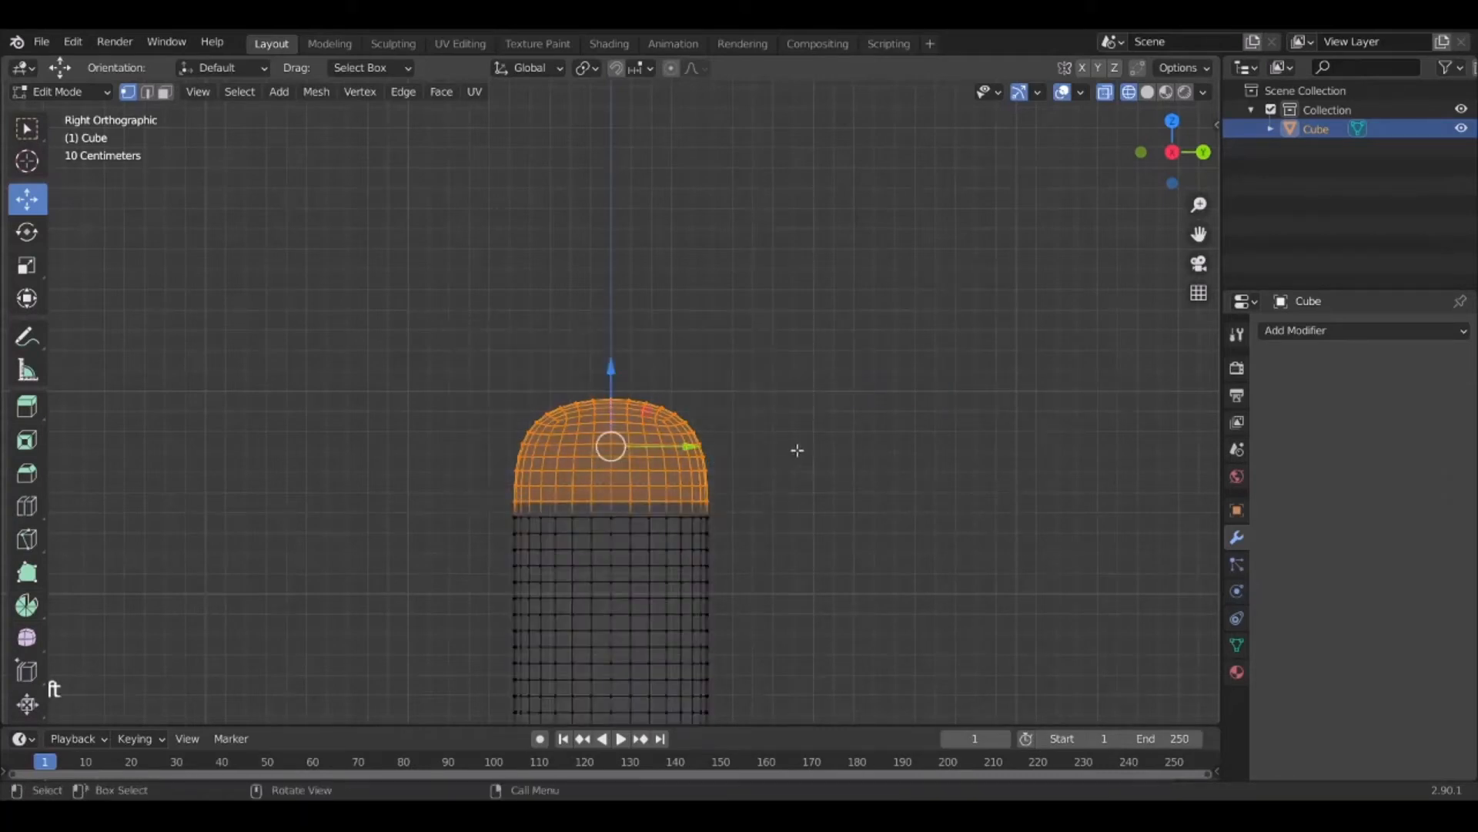
{"action": "key", "text": "s"}
{"action": "key", "text": "z"}
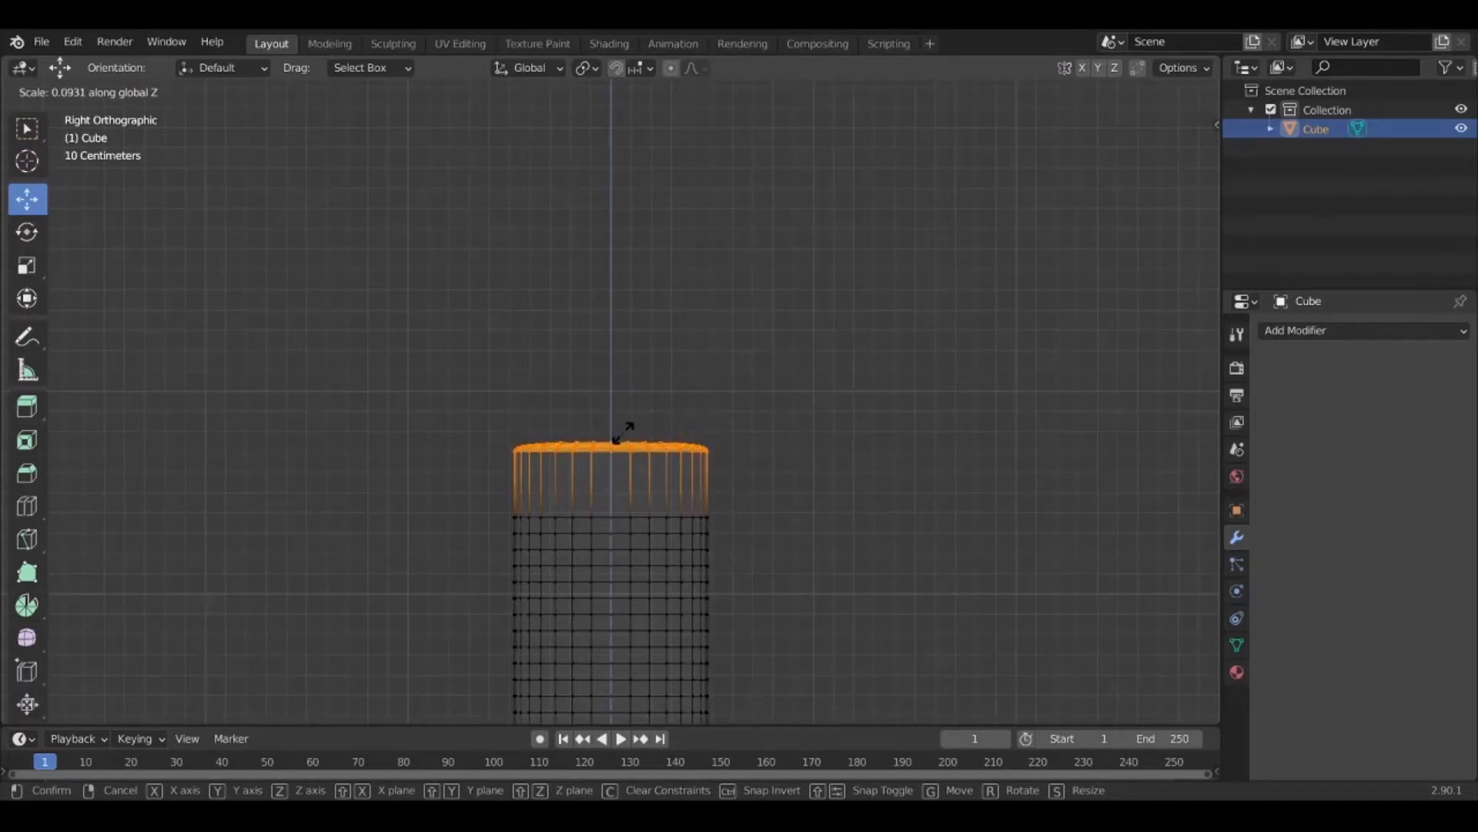
{"action": "left_click", "coordinate": [620, 438]}
{"action": "mouse_move", "coordinate": [841, 406]}
{"action": "middle_mouse_down"}
{"action": "mouse_move", "coordinate": [802, 433]}
{"action": "mouse_move", "coordinate": [832, 505]}
{"action": "mouse_move", "coordinate": [815, 412]}
{"action": "middle_mouse_up"}
{"action": "key", "text": "Tab"}
Try adding a cube mesh to the scene and undo it
{"action": "scroll", "coordinate": [791, 429], "scroll_direction": "down", "scroll_amount": 3}
{"action": "scroll", "coordinate": [813, 408], "scroll_direction": "down", "scroll_amount": 4}
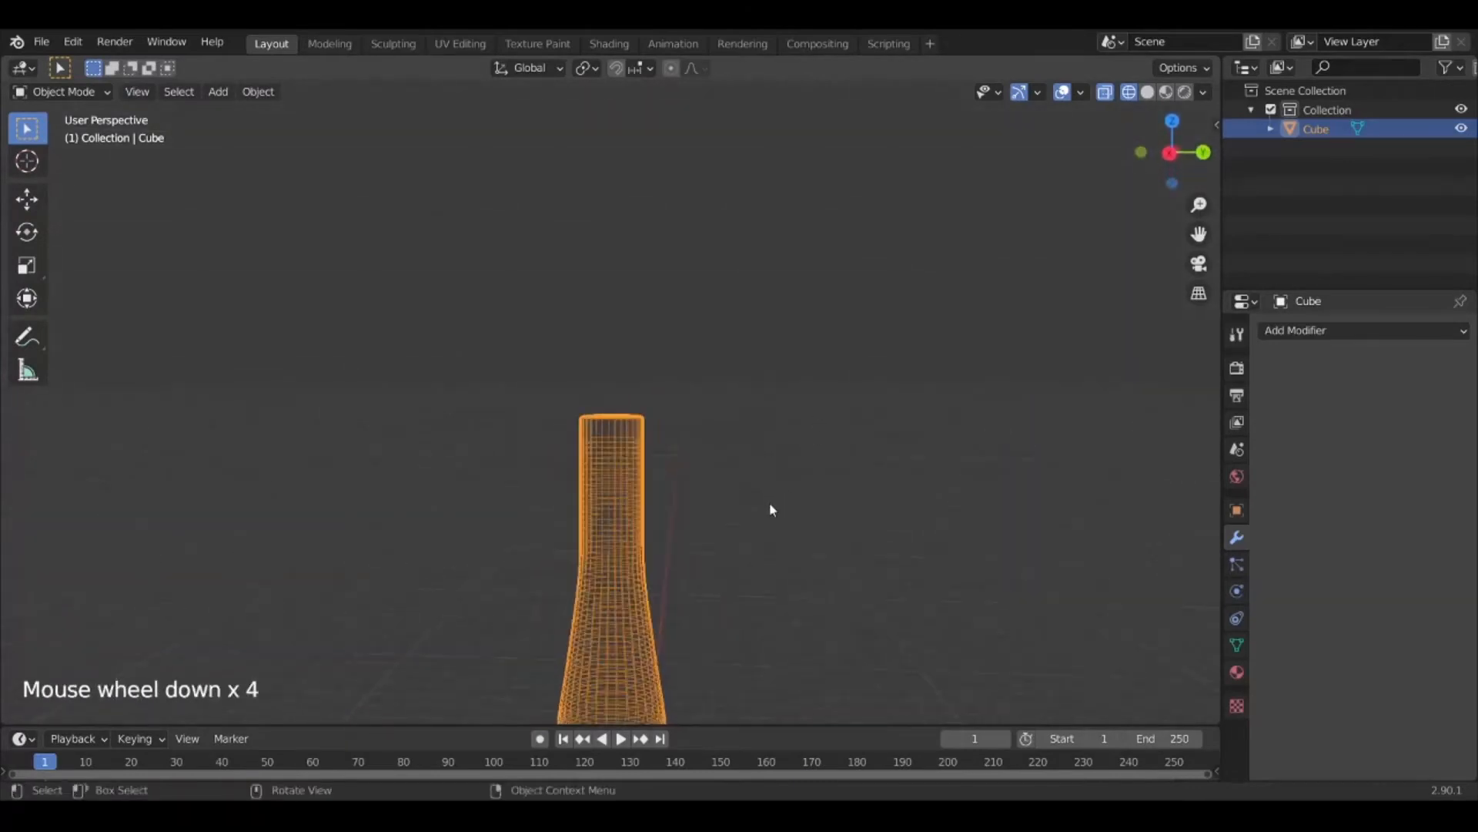
{"action": "mouse_move", "coordinate": [769, 508]}
{"action": "middle_mouse_down"}
{"action": "mouse_move", "coordinate": [790, 497]}
{"action": "mouse_move", "coordinate": [756, 456]}
{"action": "mouse_move", "coordinate": [760, 498]}
{"action": "middle_mouse_up"}
{"action": "scroll", "coordinate": [789, 495], "scroll_direction": "down", "scroll_amount": 6}
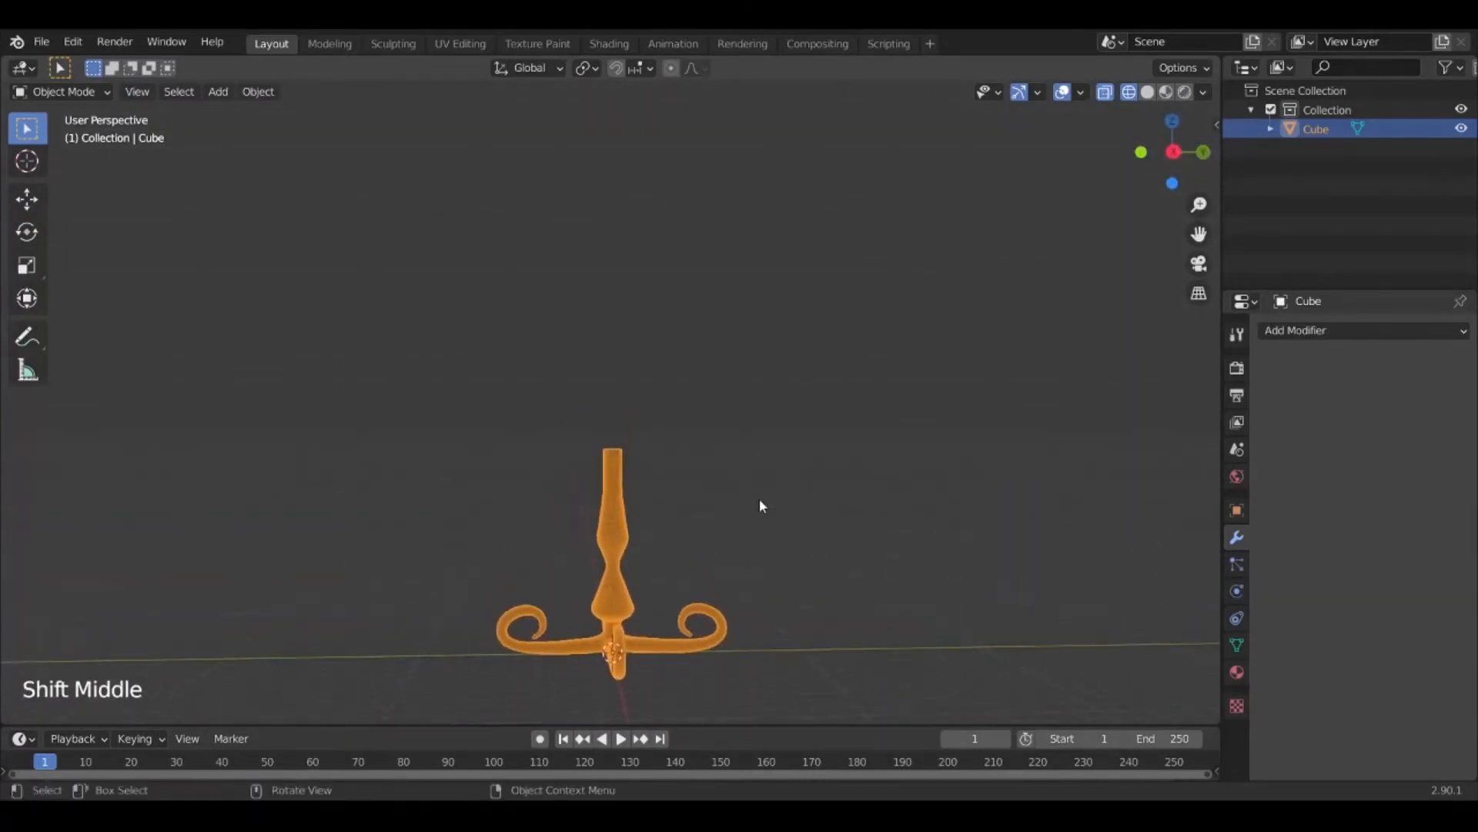
{"action": "scroll", "coordinate": [760, 498], "scroll_direction": "up", "scroll_amount": 2}
{"action": "scroll", "coordinate": [760, 500], "scroll_direction": "up", "scroll_amount": 2}
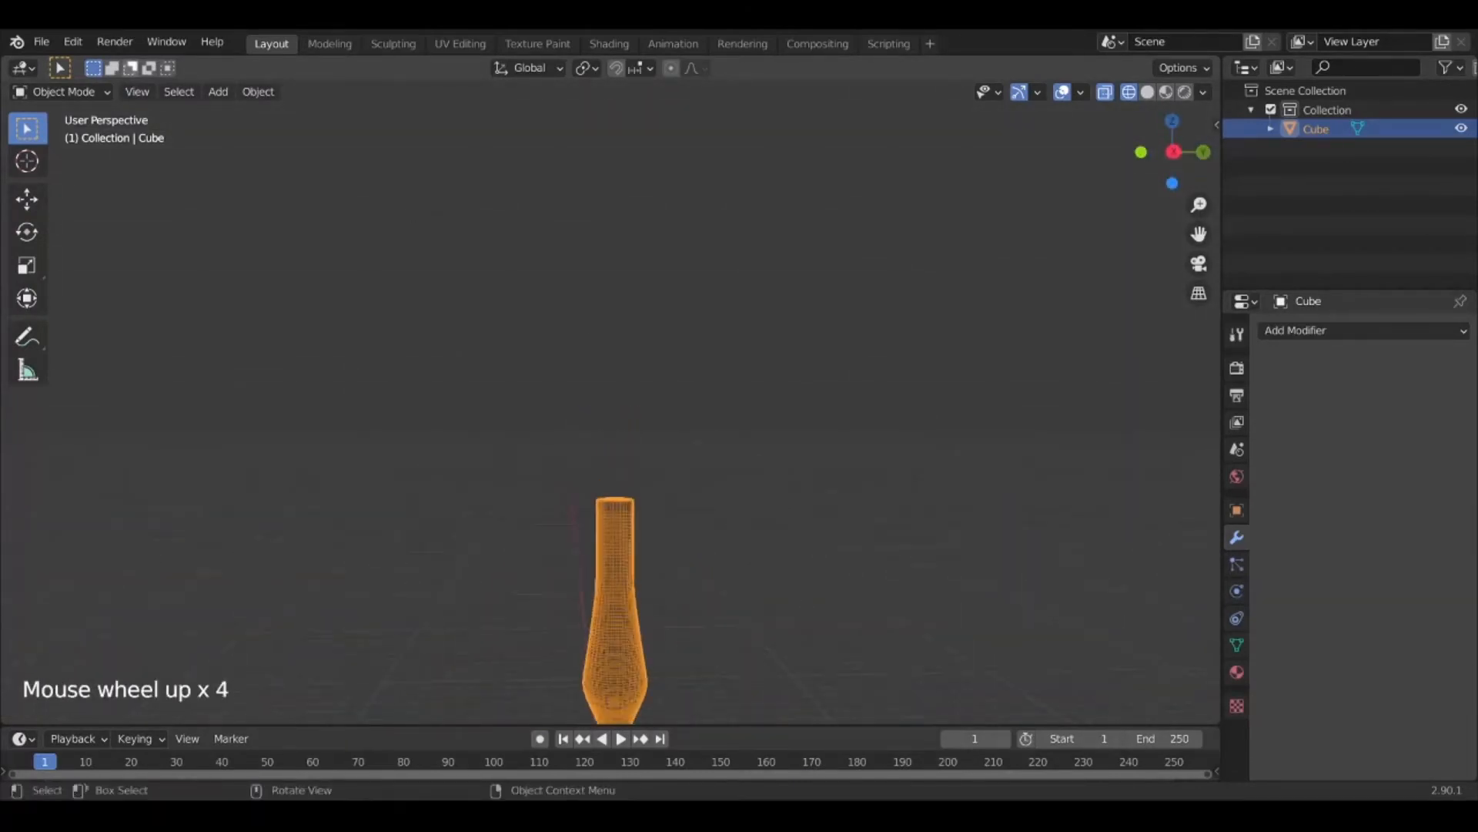
{"action": "left_click", "coordinate": [223, 94]}
{"action": "mouse_move", "coordinate": [264, 112]}
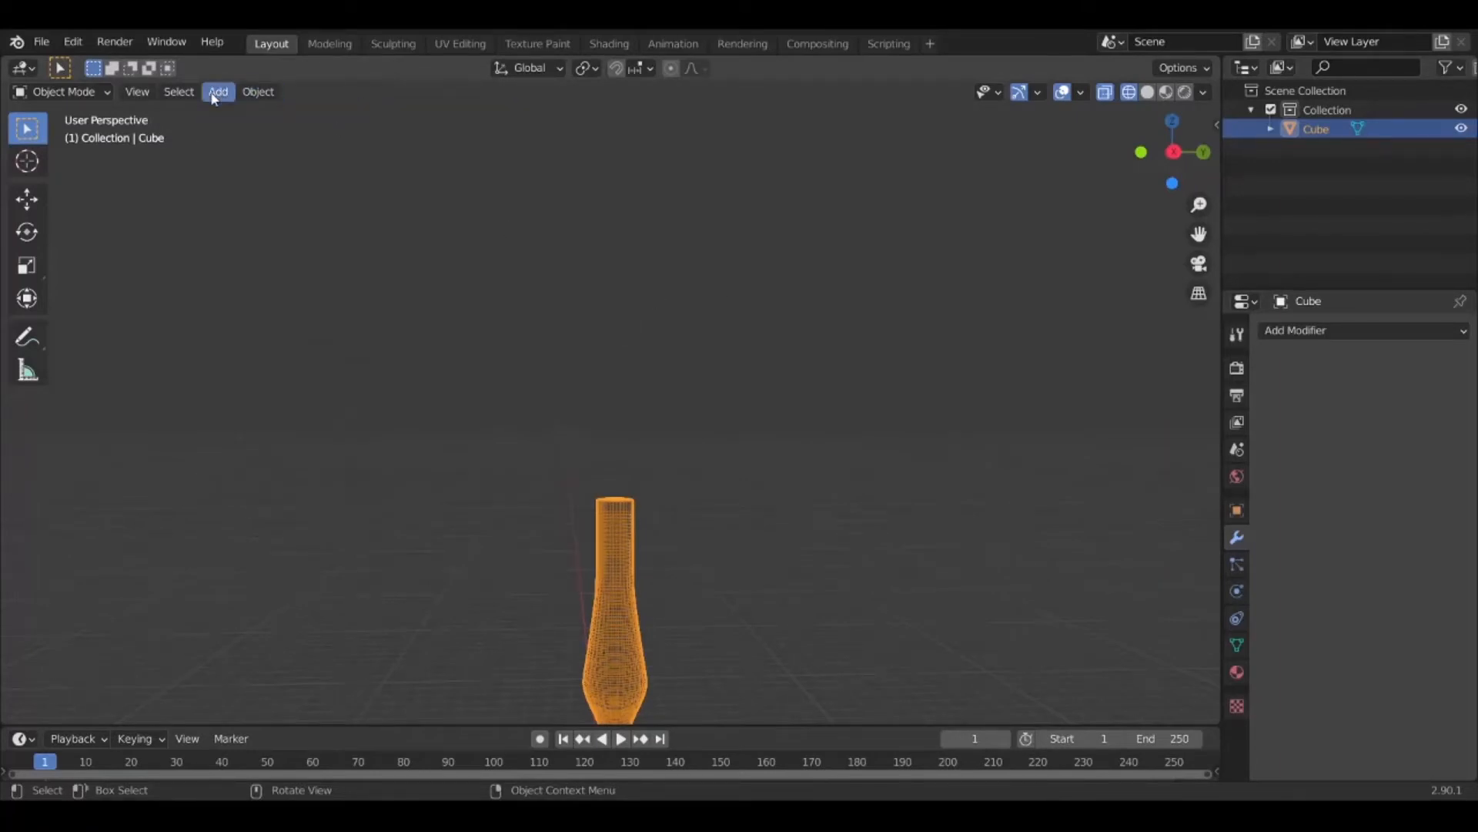
{"action": "key", "text": "shift+a"}
{"action": "mouse_move", "coordinate": [585, 347]}
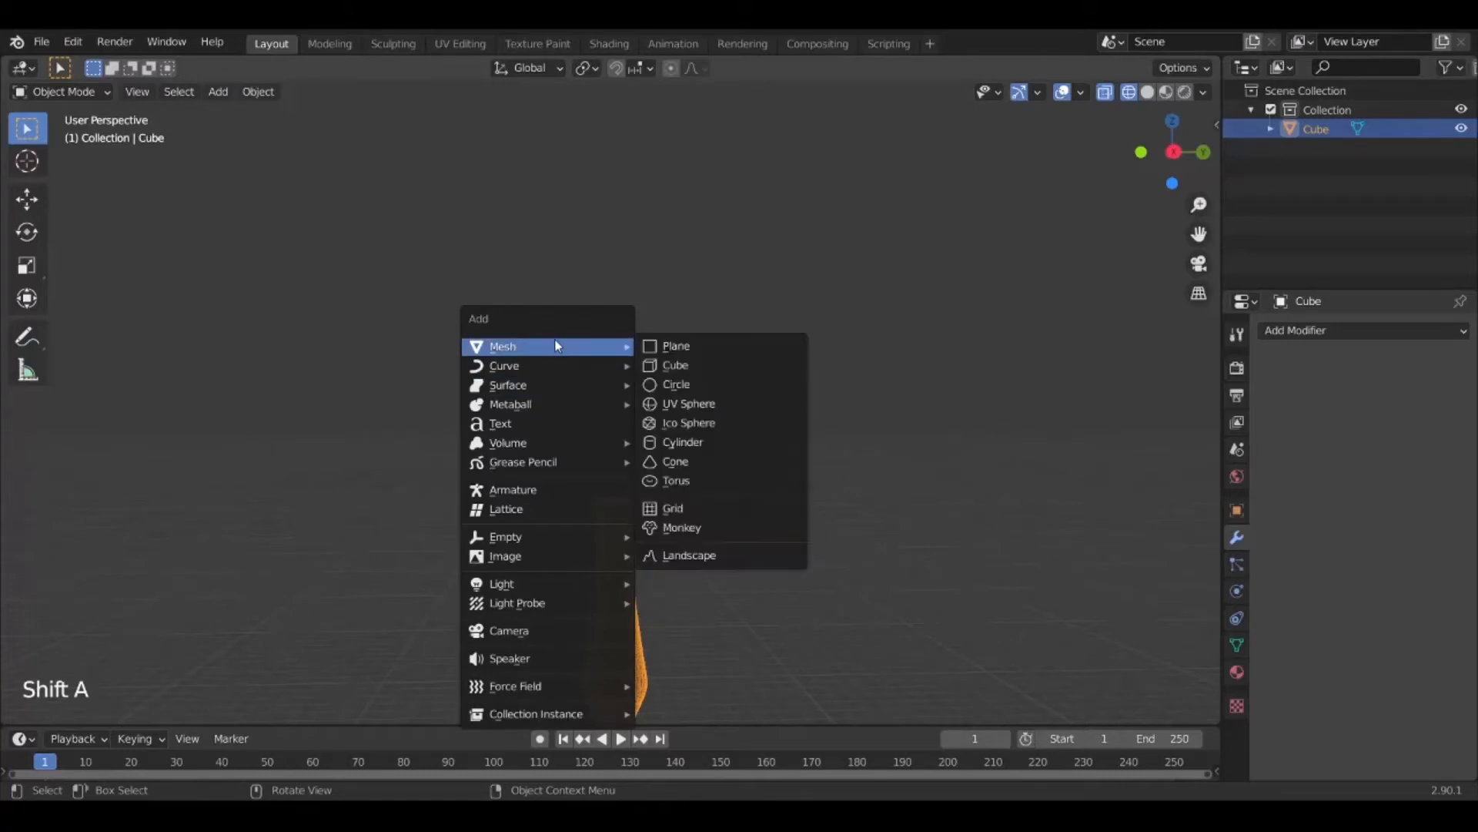
{"action": "left_click", "coordinate": [690, 363]}
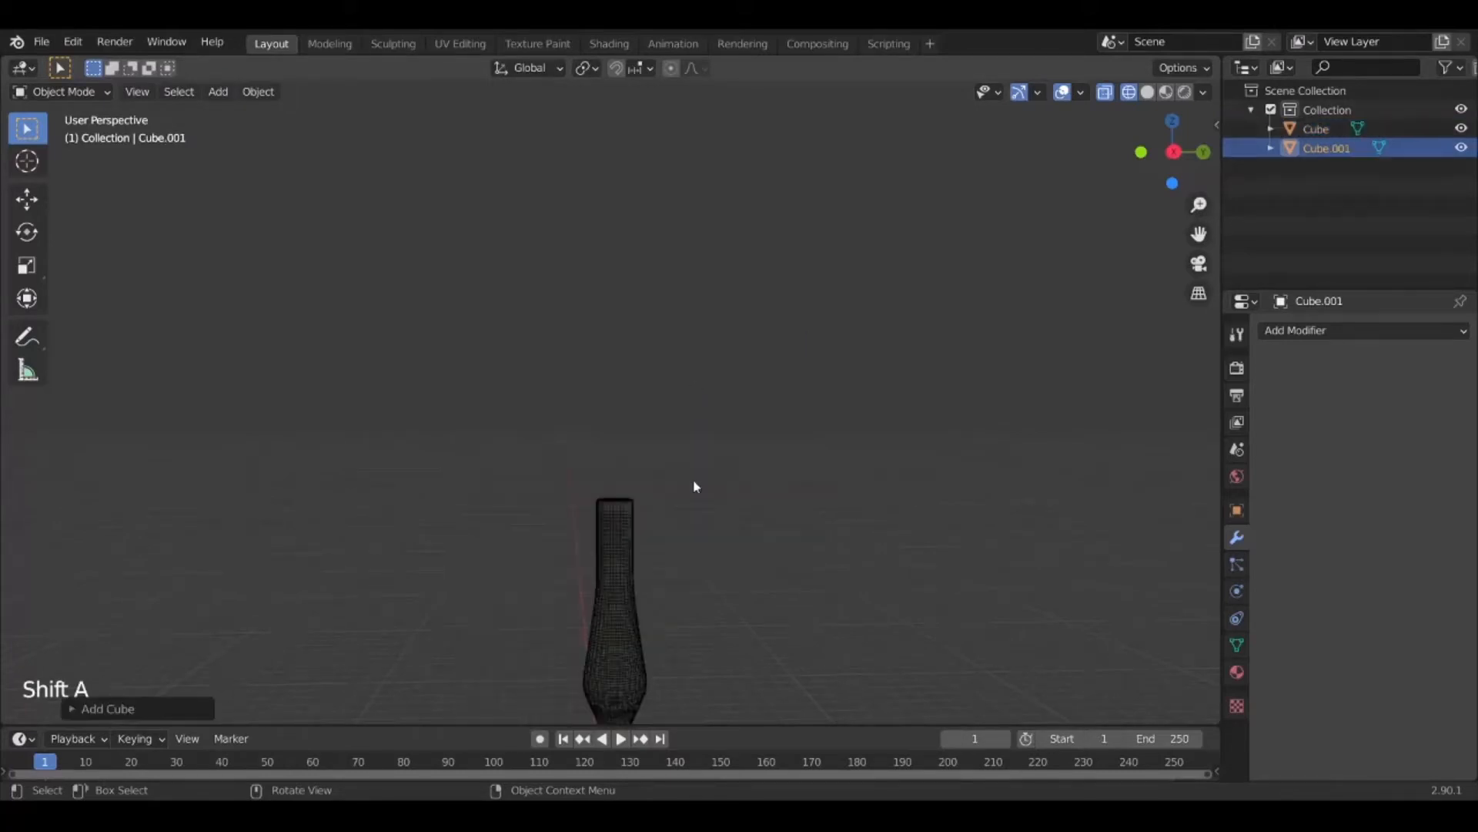
{"action": "middle_click_drag", "start_coordinate": [541, 456], "coordinate": [660, 564]}
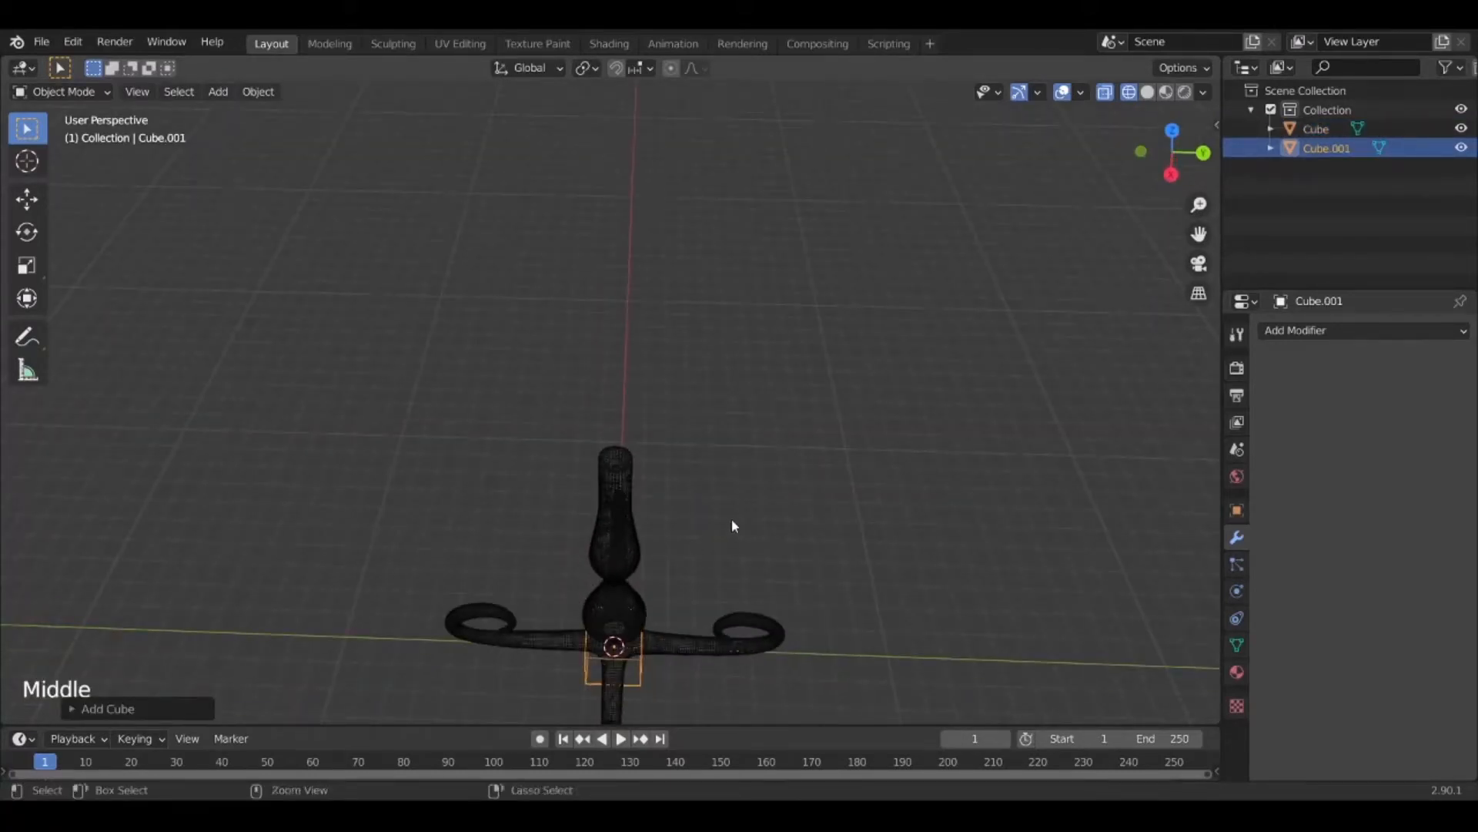
{"action": "key", "text": "ctrl+z"}
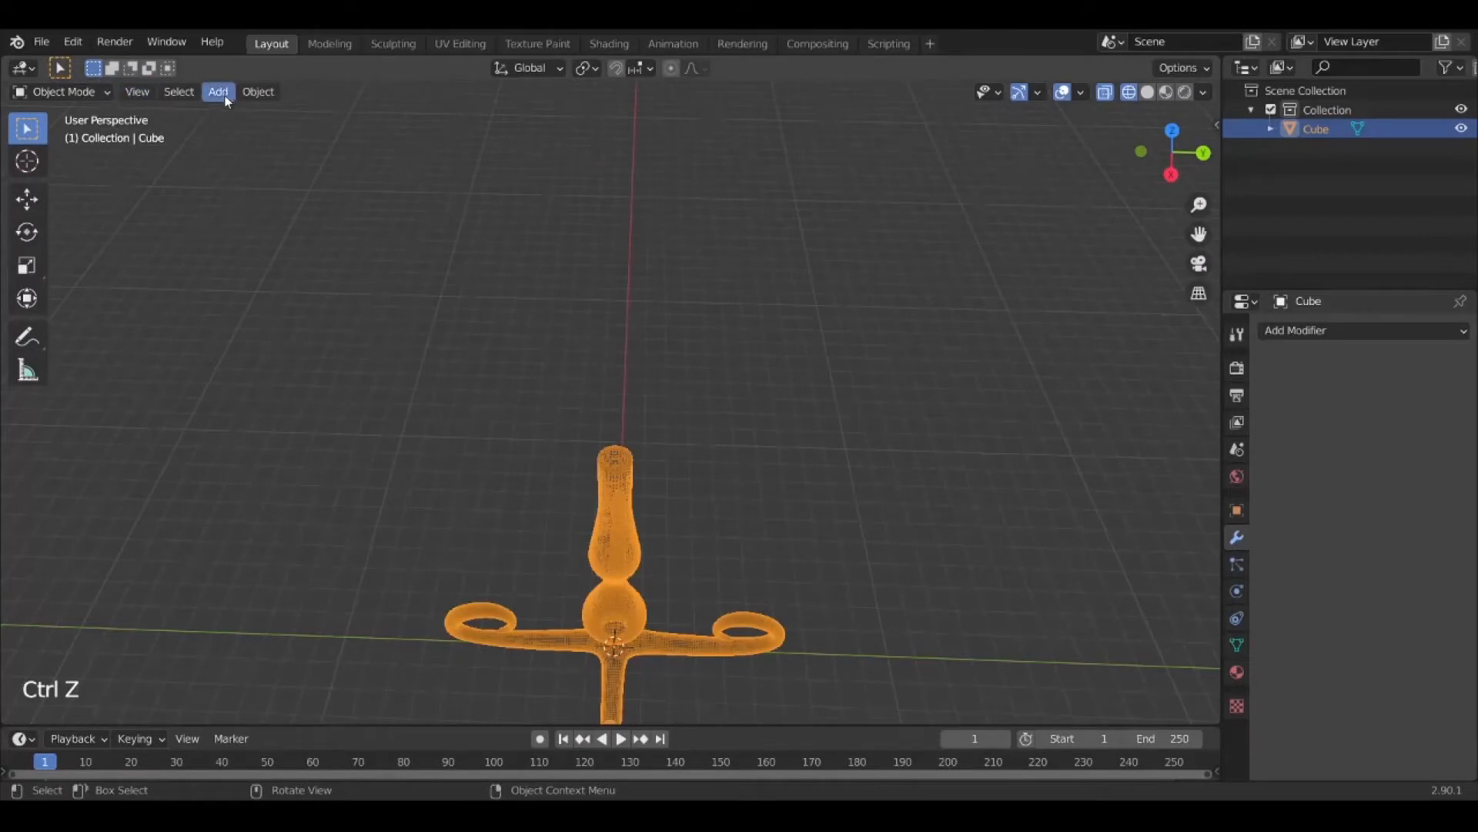
Add a circle mesh at the base of the column
{"action": "key", "text": "shift+a"}
{"action": "mouse_move", "coordinate": [598, 266]}
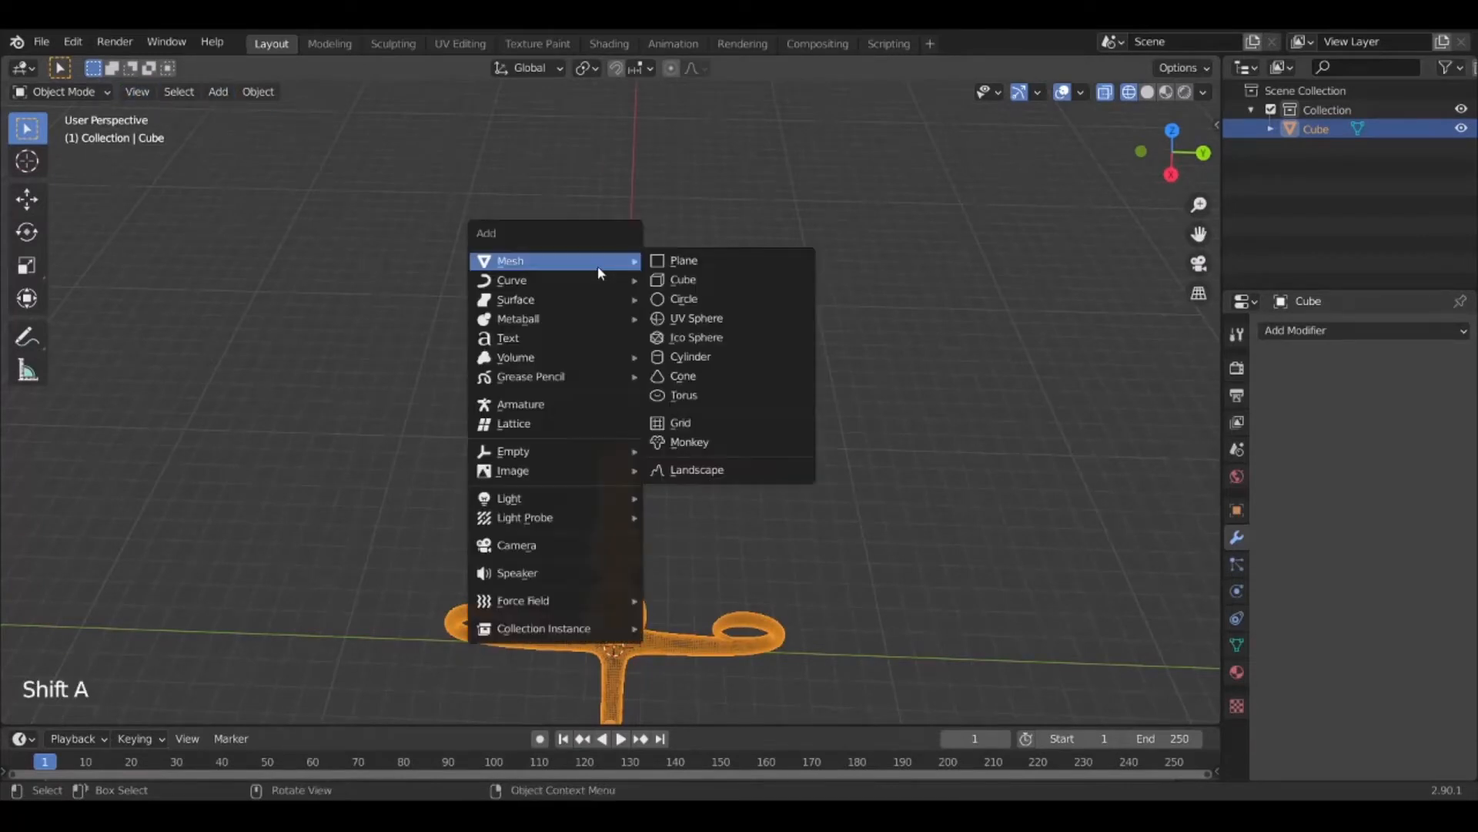
{"action": "left_click", "coordinate": [691, 301]}
{"action": "scroll", "coordinate": [690, 303], "scroll_direction": "down", "scroll_amount": 3}
{"action": "middle_click_drag", "start_coordinate": [681, 544], "coordinate": [659, 296]}
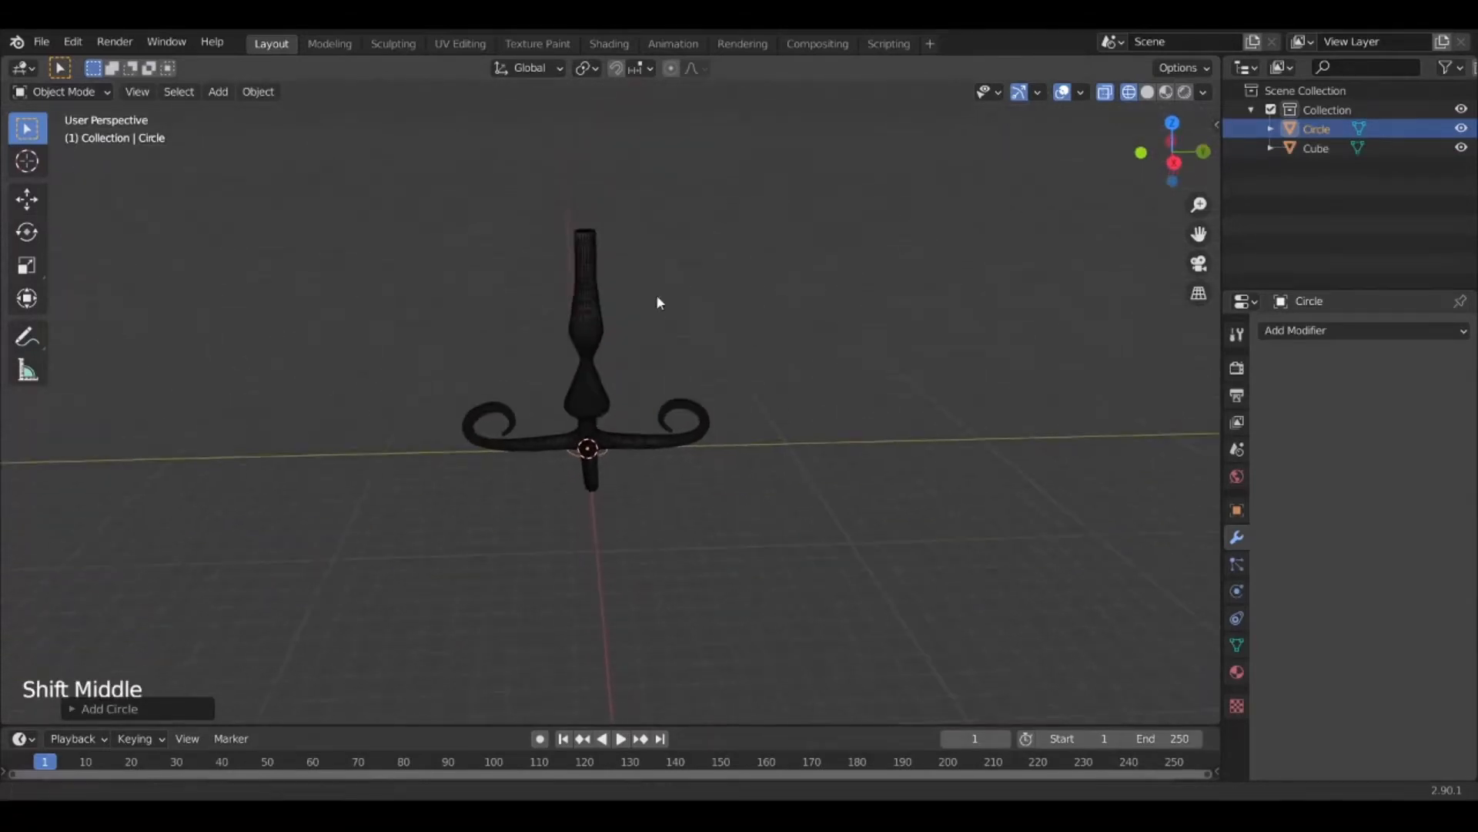
{"action": "scroll", "coordinate": [619, 427], "scroll_direction": "up", "scroll_amount": 5}
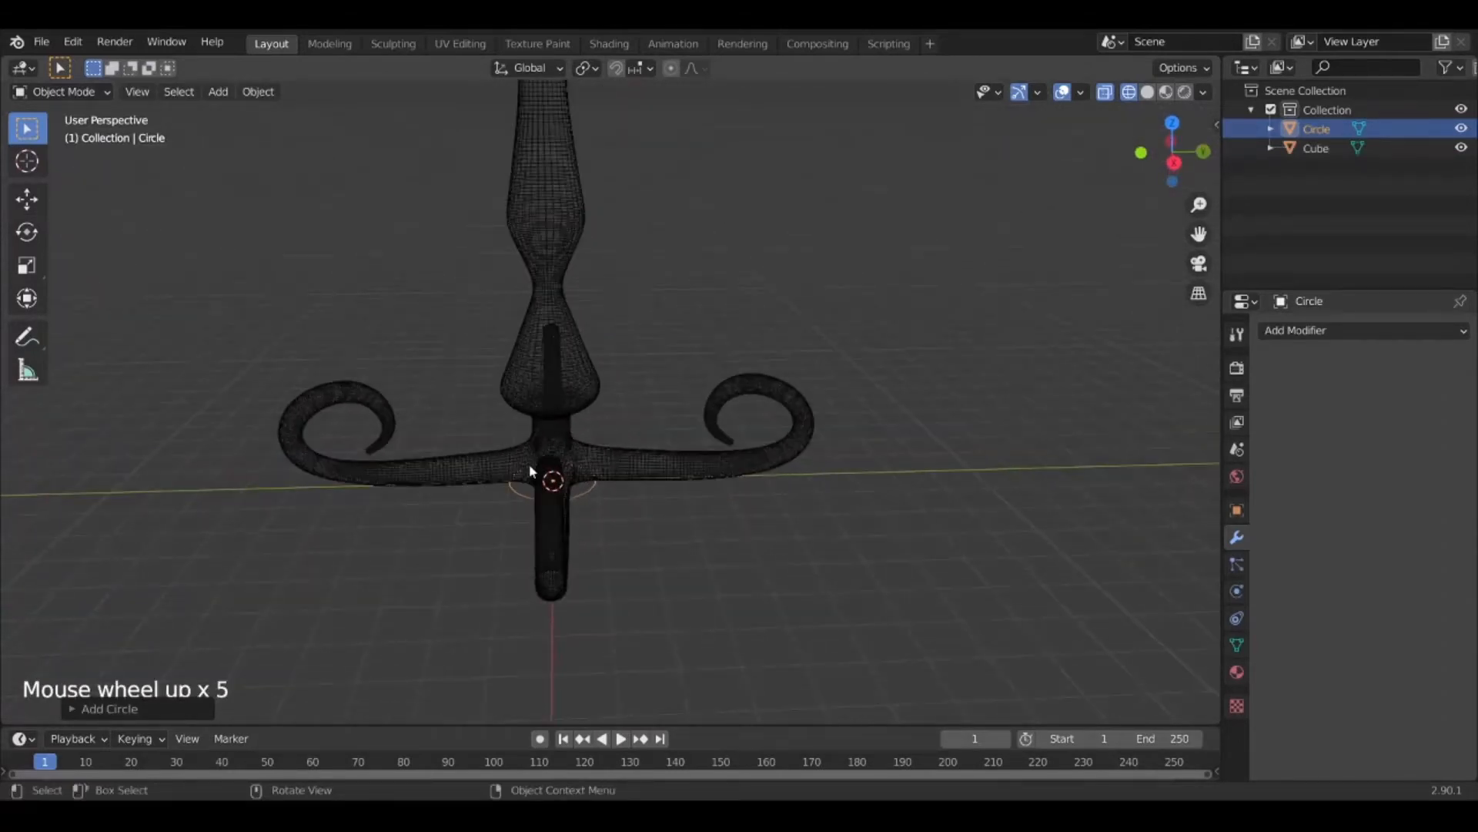
Add a cylinder mesh and move it up along the Z axis to the upper end of the column
{"action": "key", "text": "shift+a"}
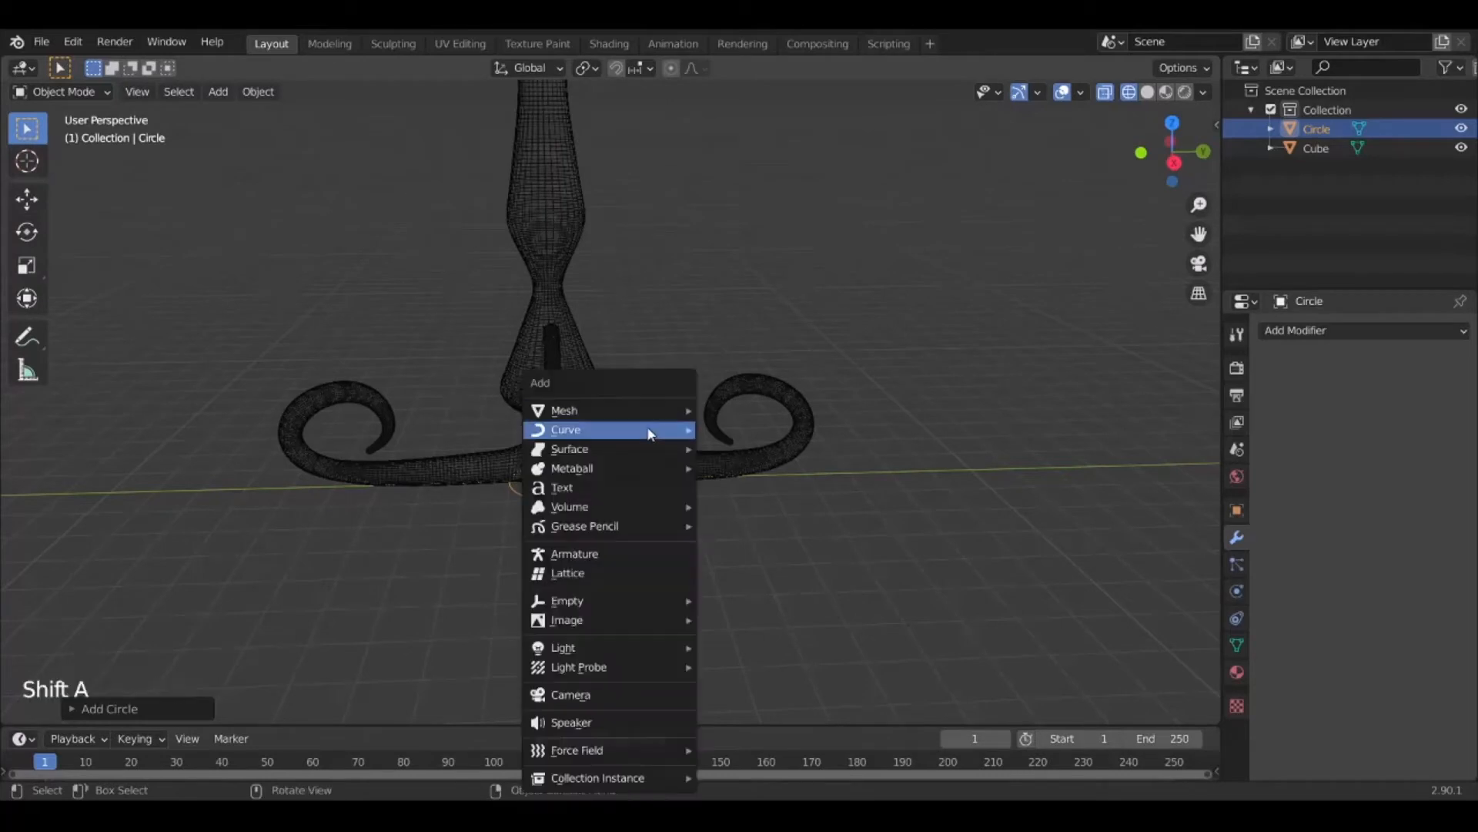
{"action": "mouse_move", "coordinate": [695, 413]}
{"action": "left_click", "coordinate": [740, 505]}
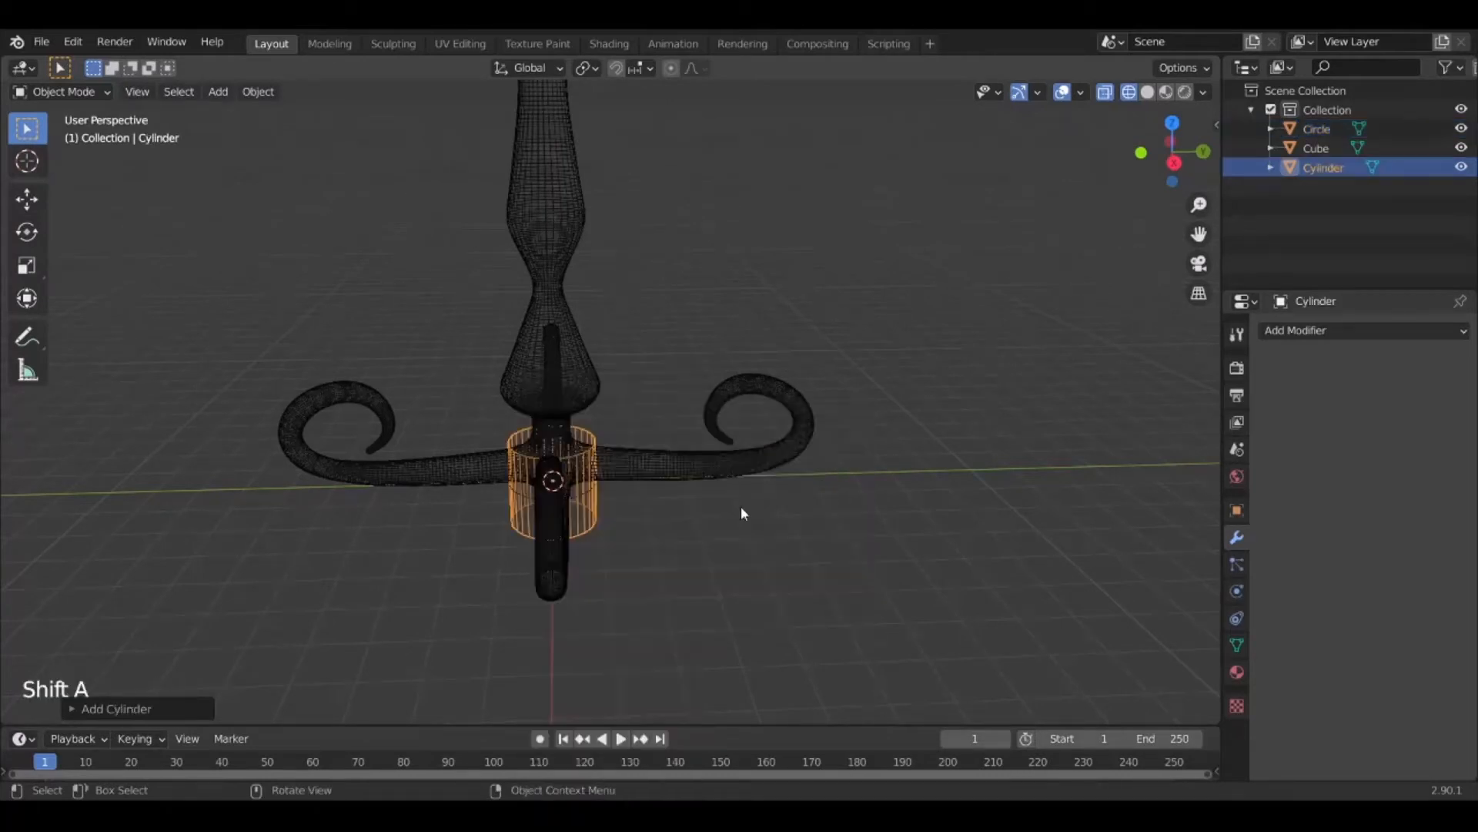
{"action": "scroll", "coordinate": [534, 481], "scroll_direction": "down", "scroll_amount": 2}
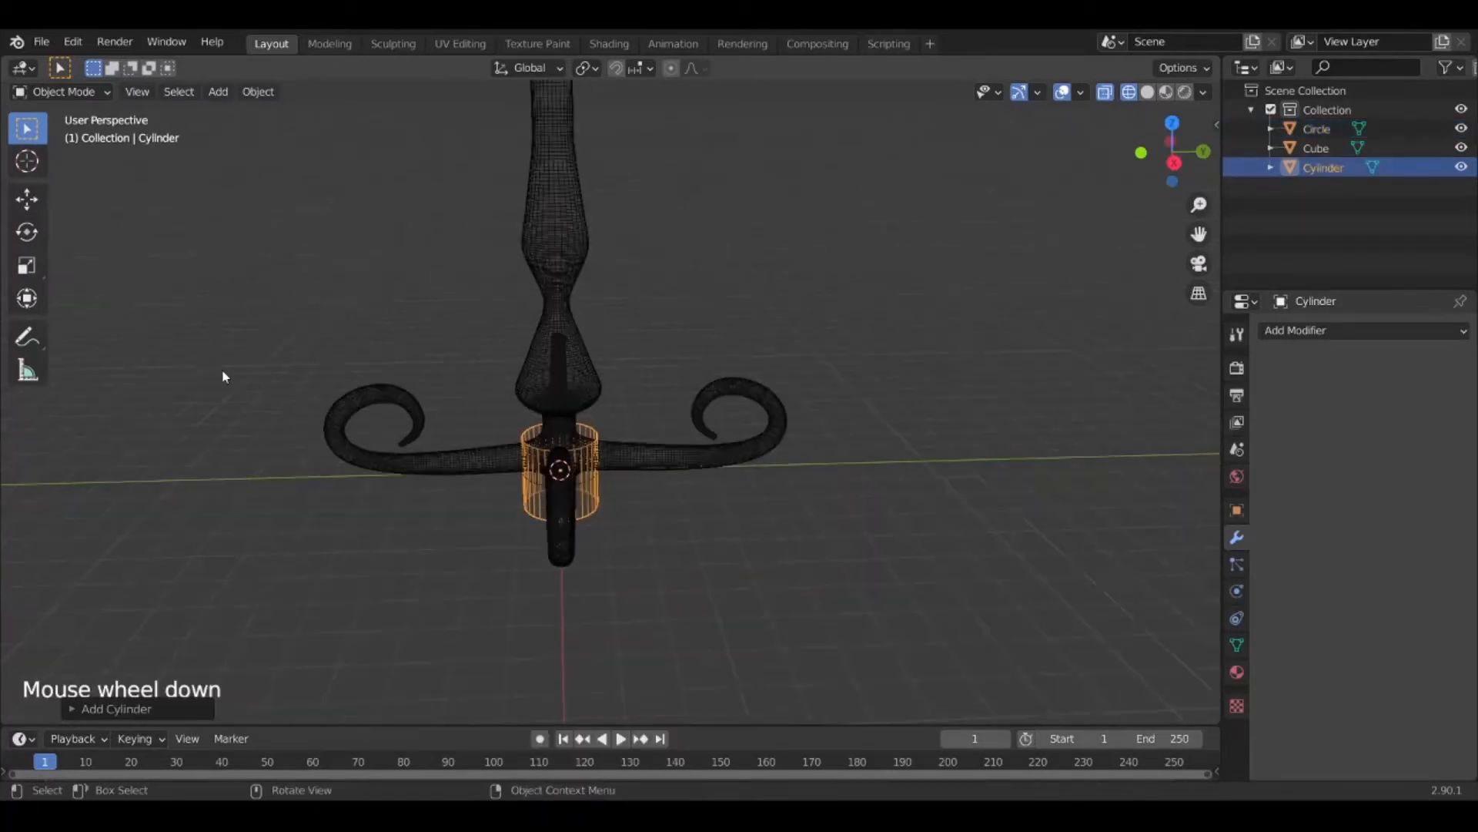
{"action": "left_click", "coordinate": [27, 198]}
{"action": "left_click_drag", "start_coordinate": [560, 399], "coordinate": [562, 85]}
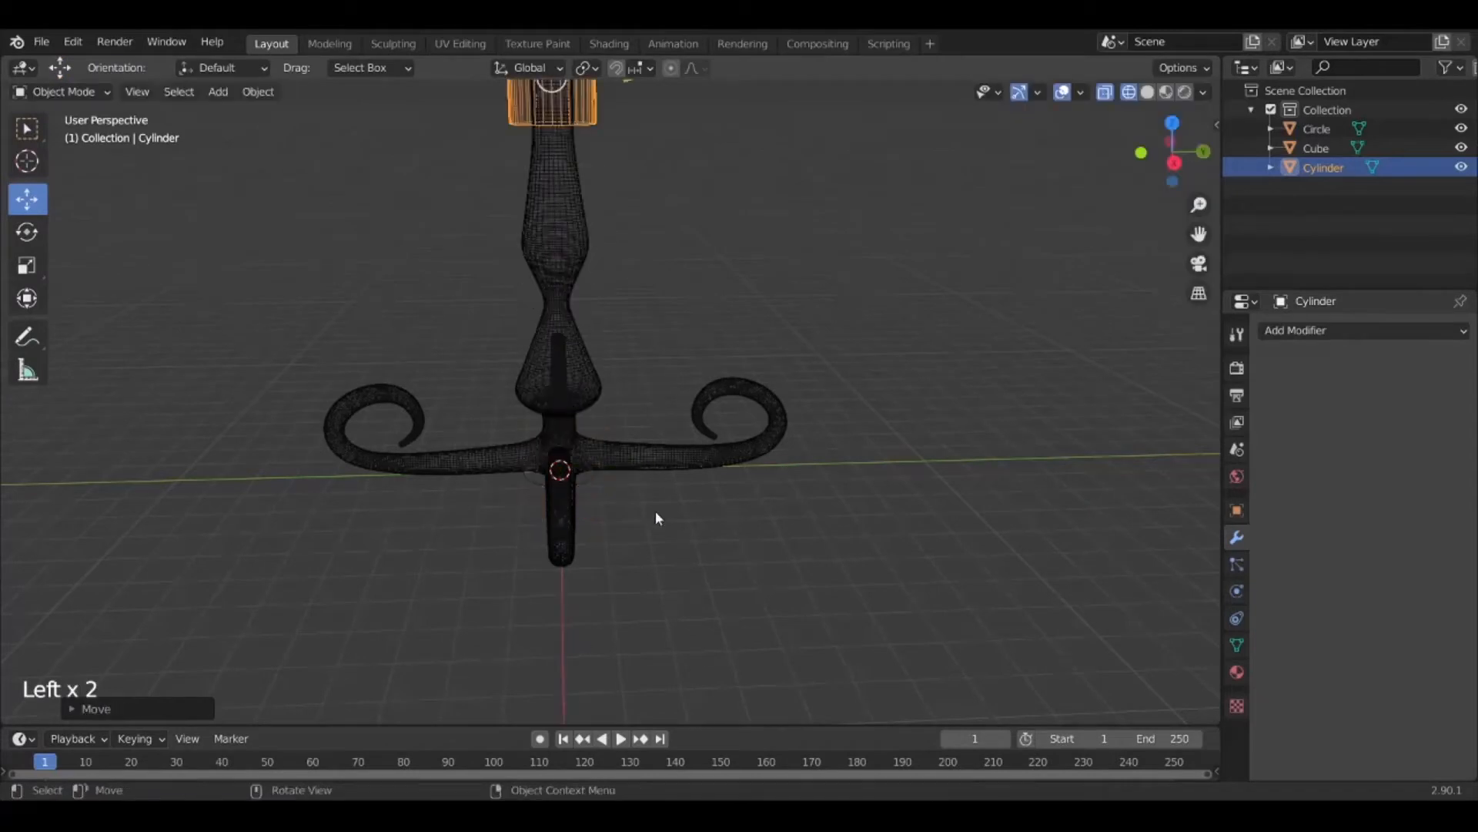
{"action": "scroll", "coordinate": [659, 343], "scroll_direction": "down", "scroll_amount": 3}
{"action": "middle_click_drag", "start_coordinate": [658, 343], "coordinate": [640, 565], "text": "shift"}
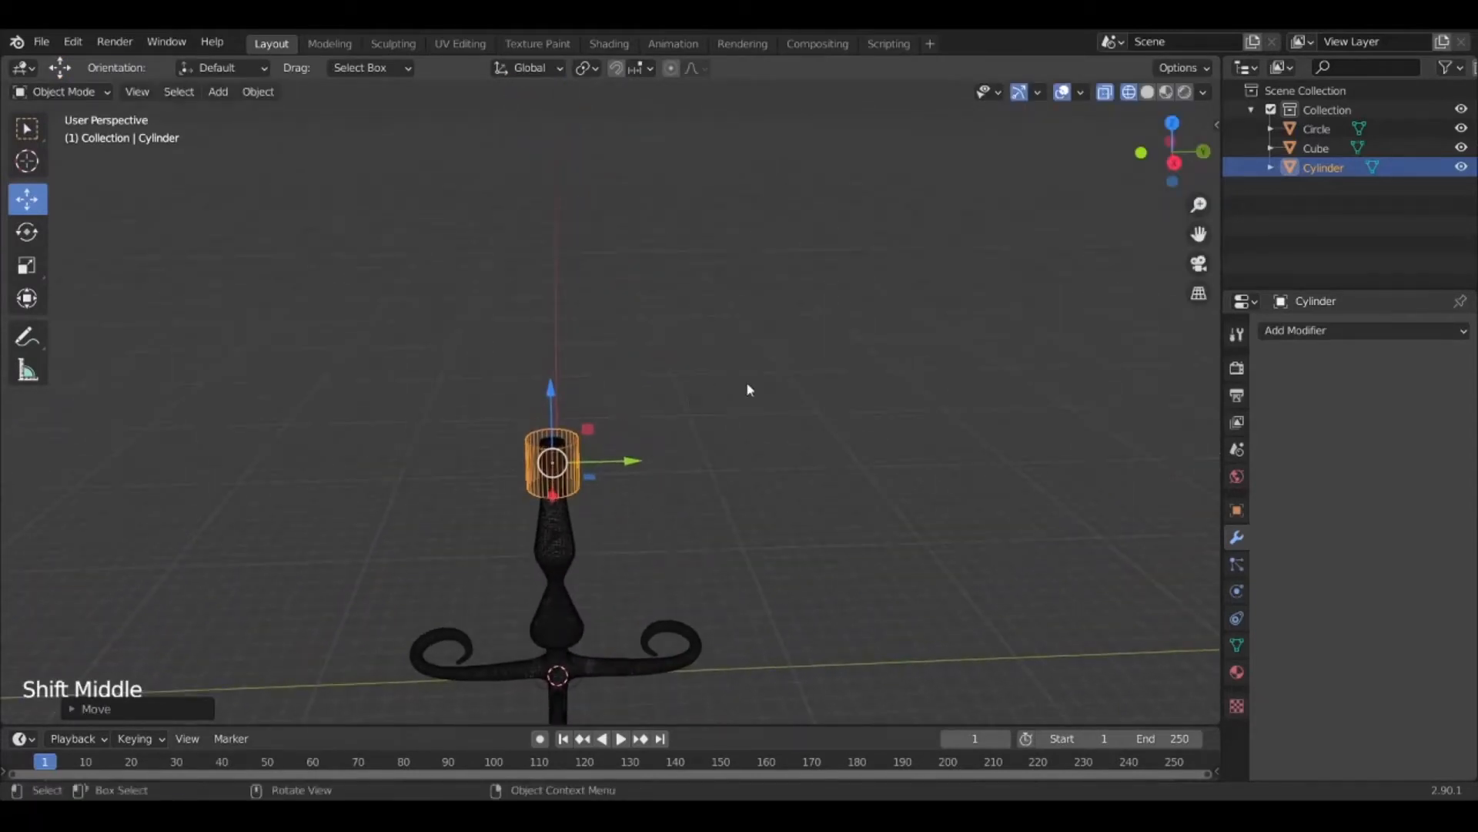
In right orthographic view, flatten the cylinder along Z to about 0.2 and raise it onto the column's upper end
{"action": "left_click", "coordinate": [1174, 162]}
{"action": "scroll", "coordinate": [696, 465], "scroll_direction": "up", "scroll_amount": 5}
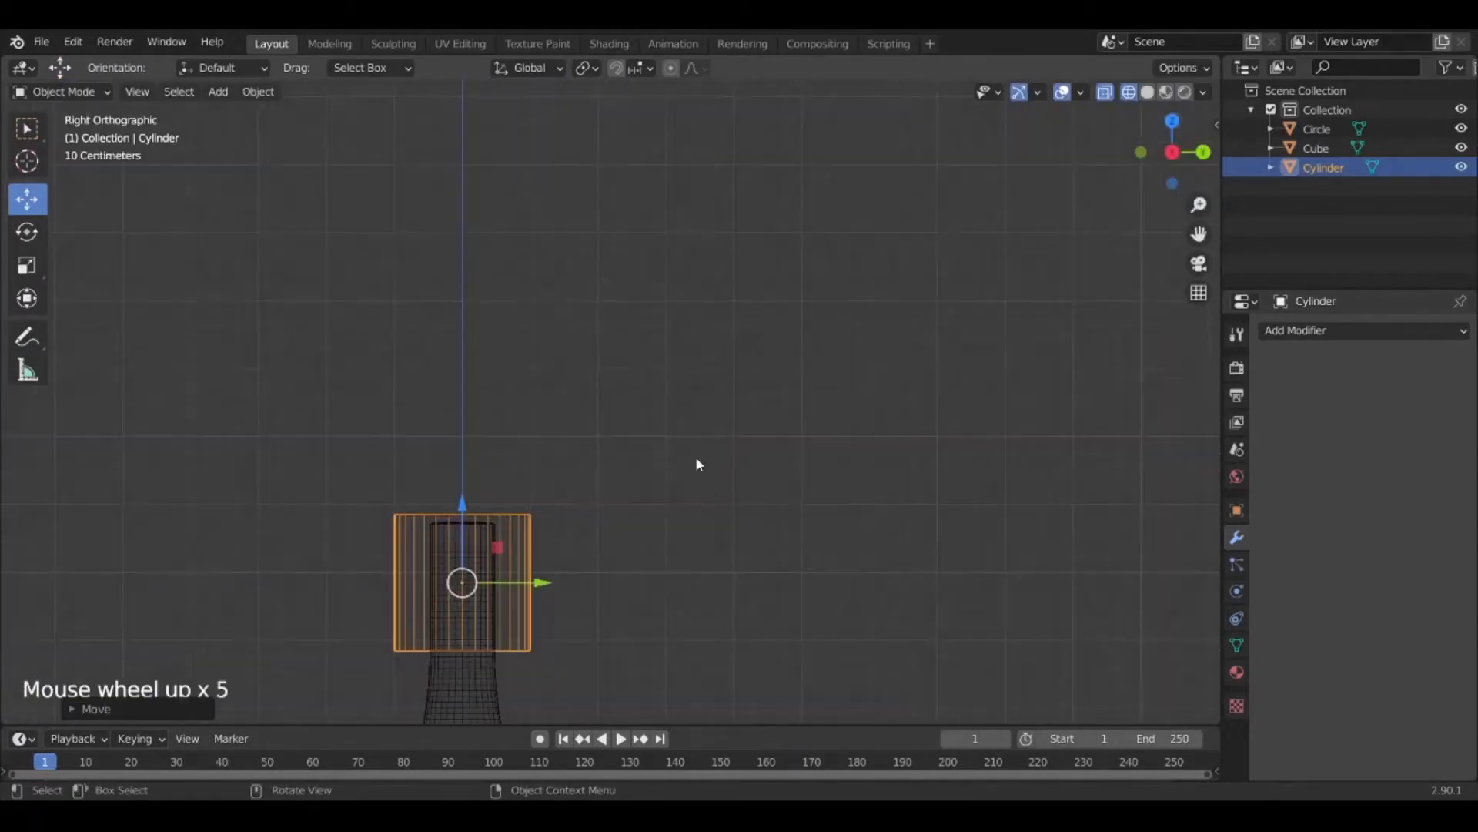
{"action": "middle_click_drag", "start_coordinate": [696, 465], "coordinate": [815, 391], "text": "shift"}
{"action": "key", "text": "s"}
{"action": "key", "text": "z"}
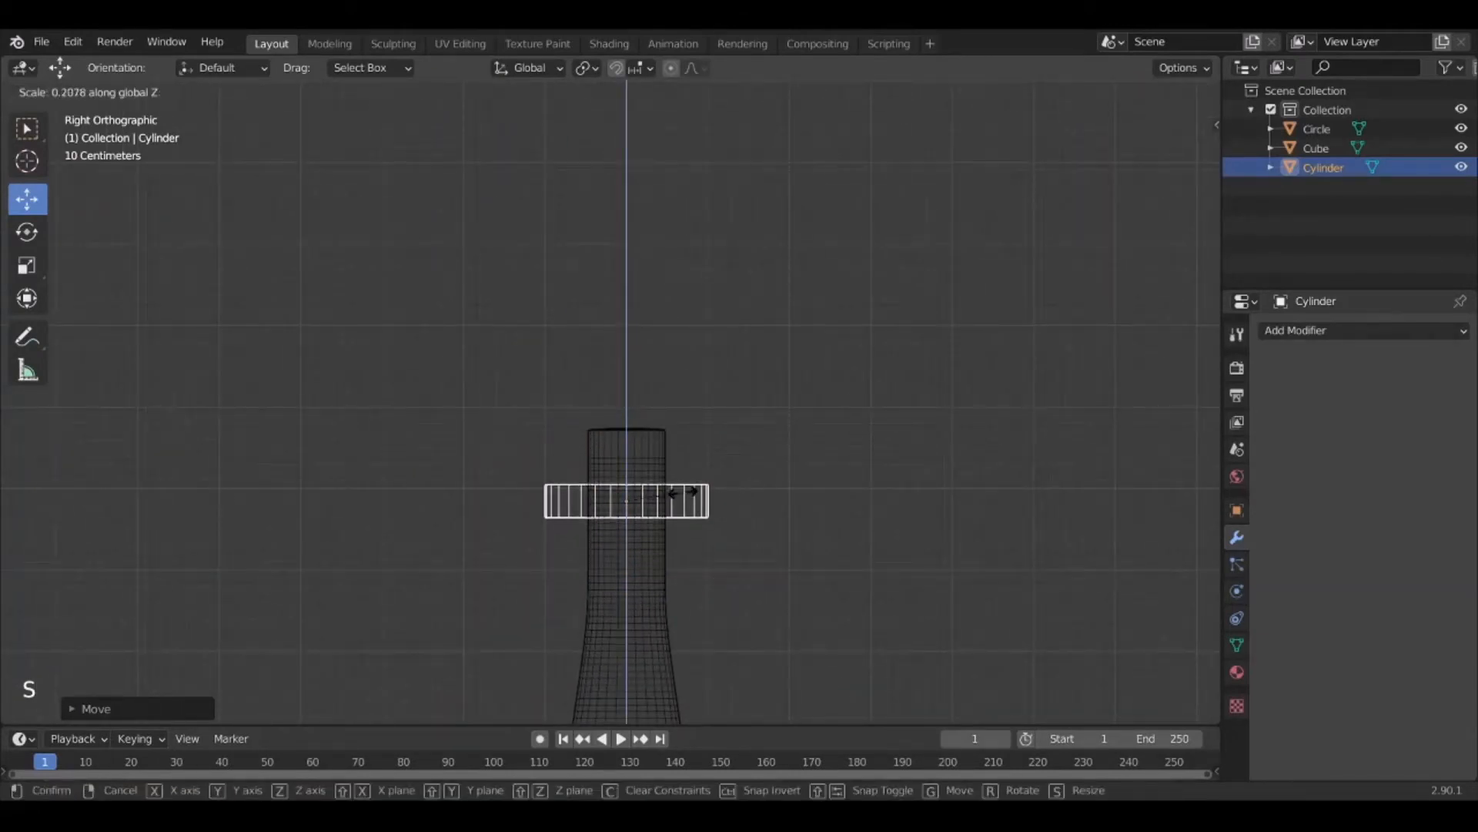
{"action": "left_click", "coordinate": [677, 495]}
{"action": "left_click_drag", "start_coordinate": [616, 448], "coordinate": [641, 356]}
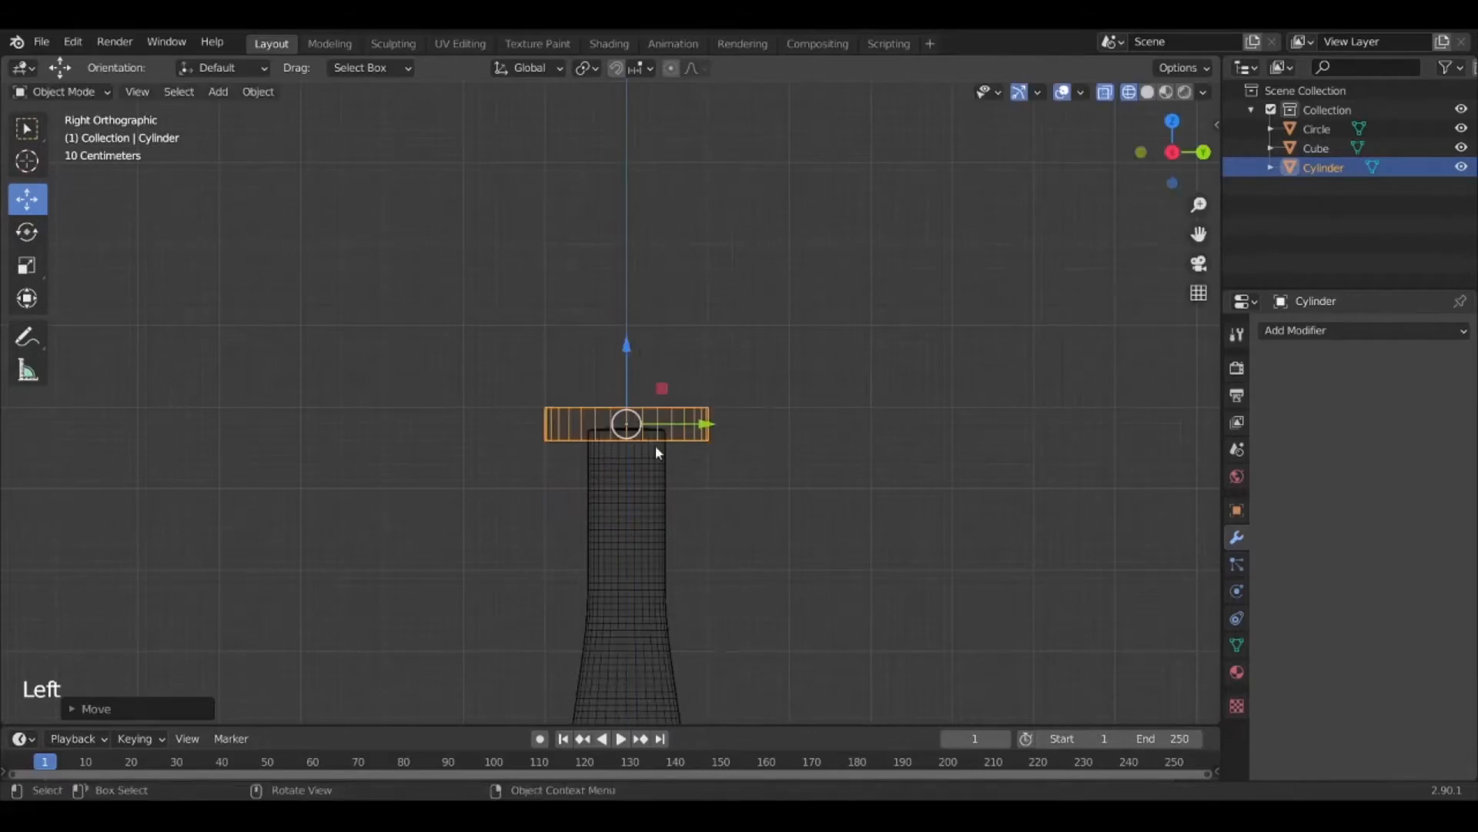
{"action": "scroll", "coordinate": [700, 489], "scroll_direction": "down", "scroll_amount": 7}
{"action": "middle_click_drag", "start_coordinate": [704, 471], "coordinate": [709, 496], "text": "shift"}
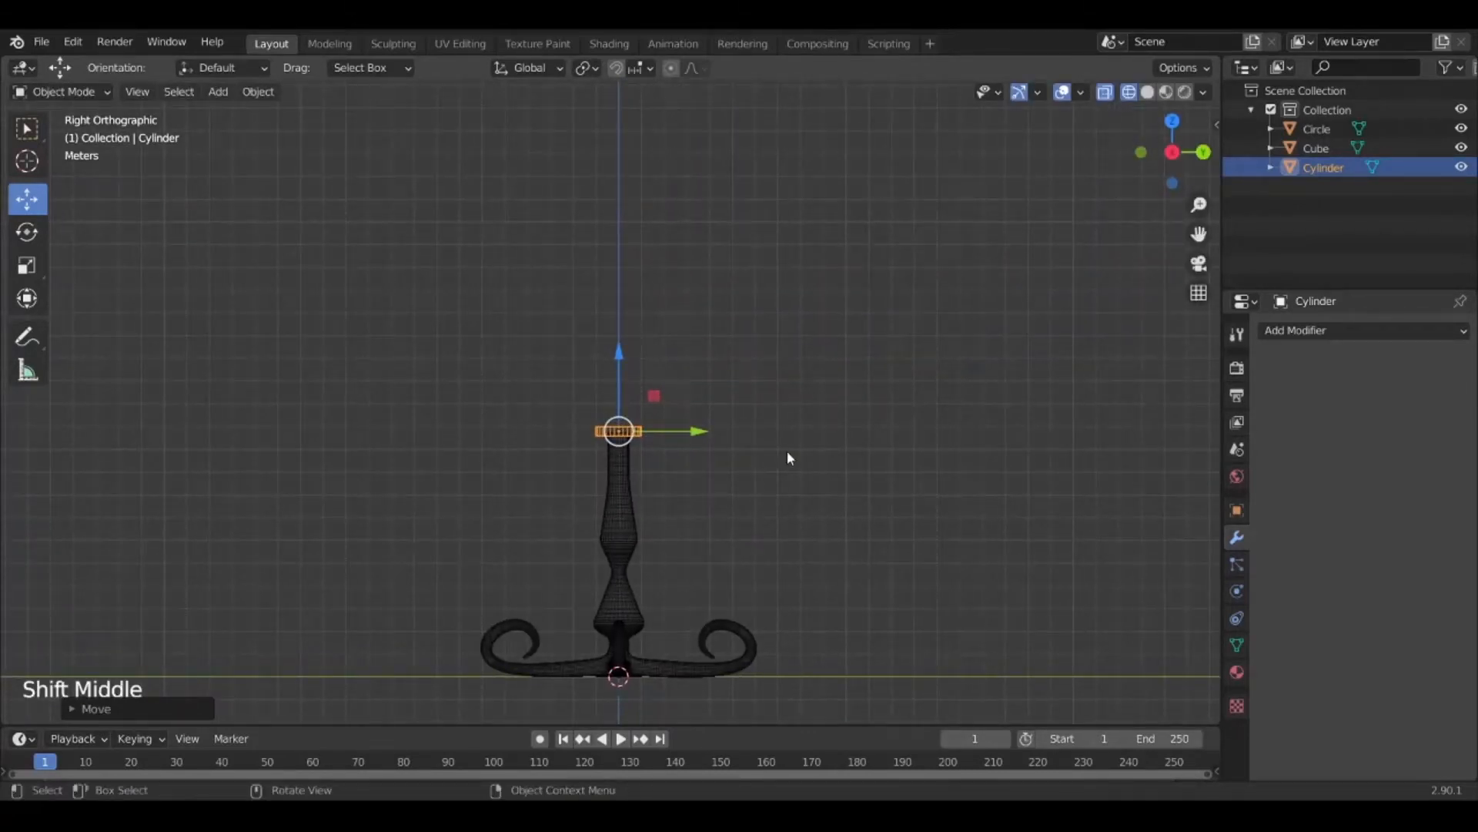
{"action": "middle_click_drag", "start_coordinate": [847, 406], "coordinate": [772, 423]}
{"action": "scroll", "coordinate": [636, 491], "scroll_direction": "up", "scroll_amount": 3}
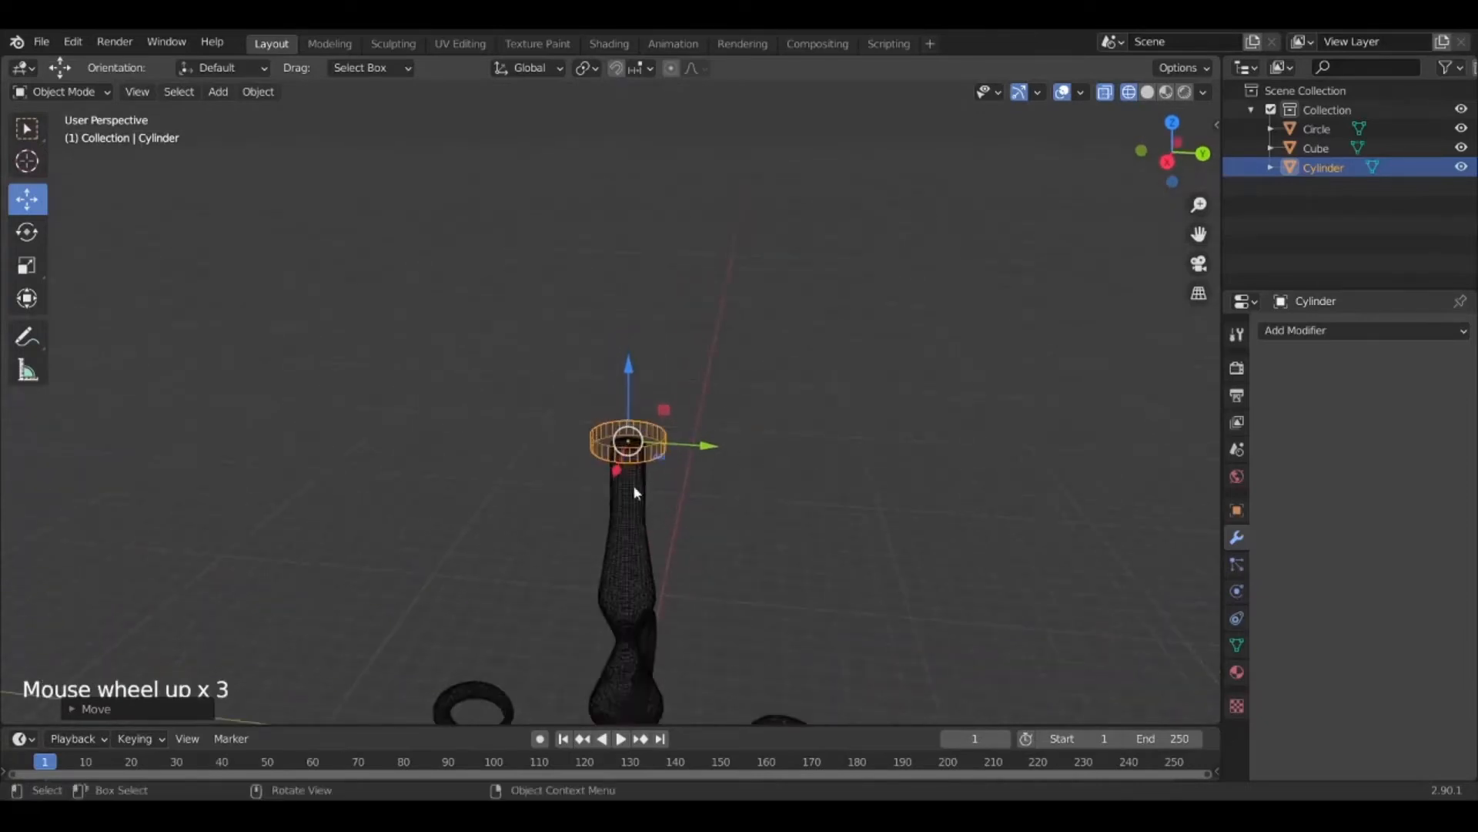
{"action": "key", "text": "s"}
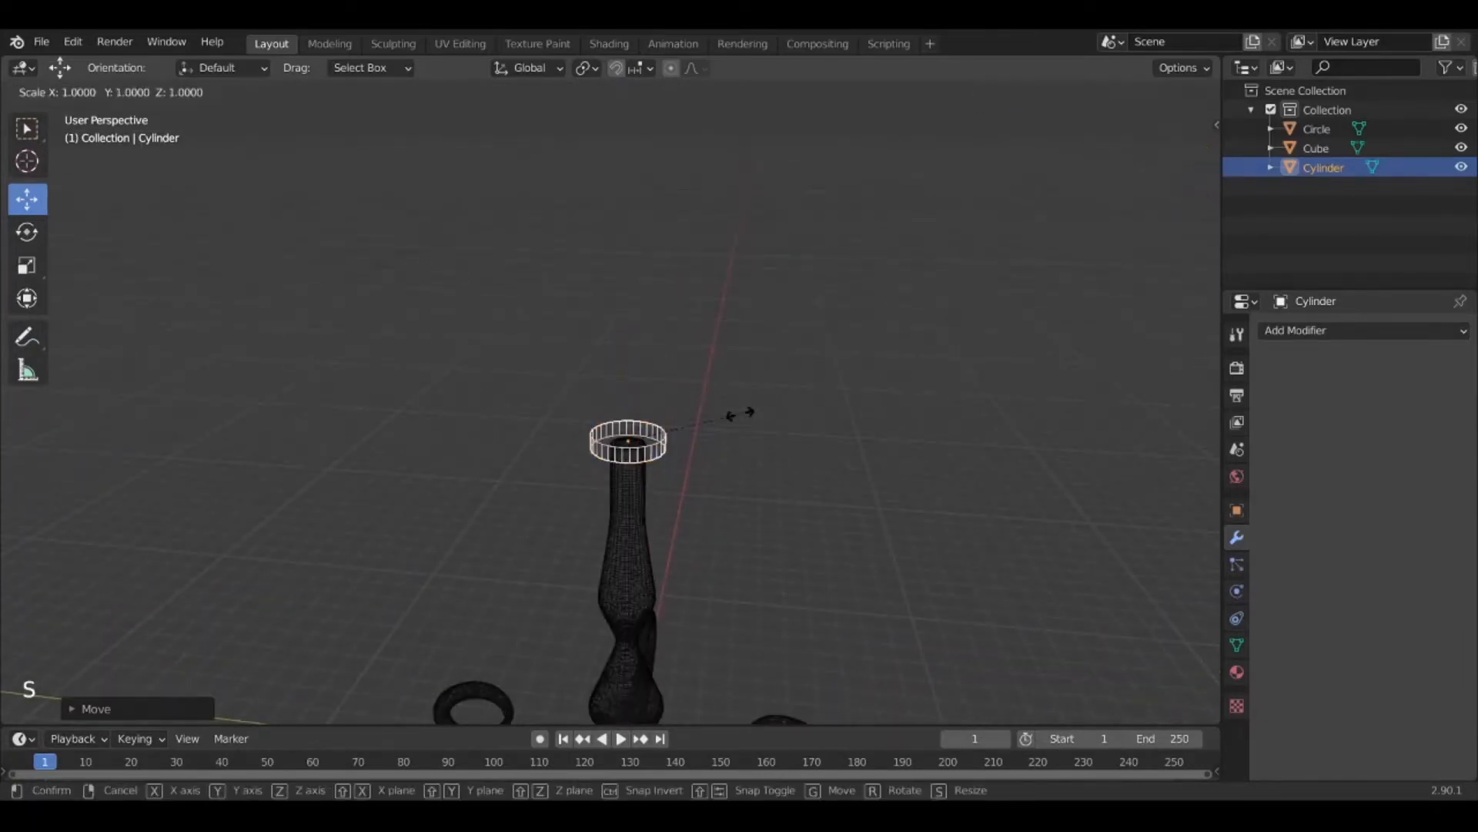
{"action": "key", "text": "z"}
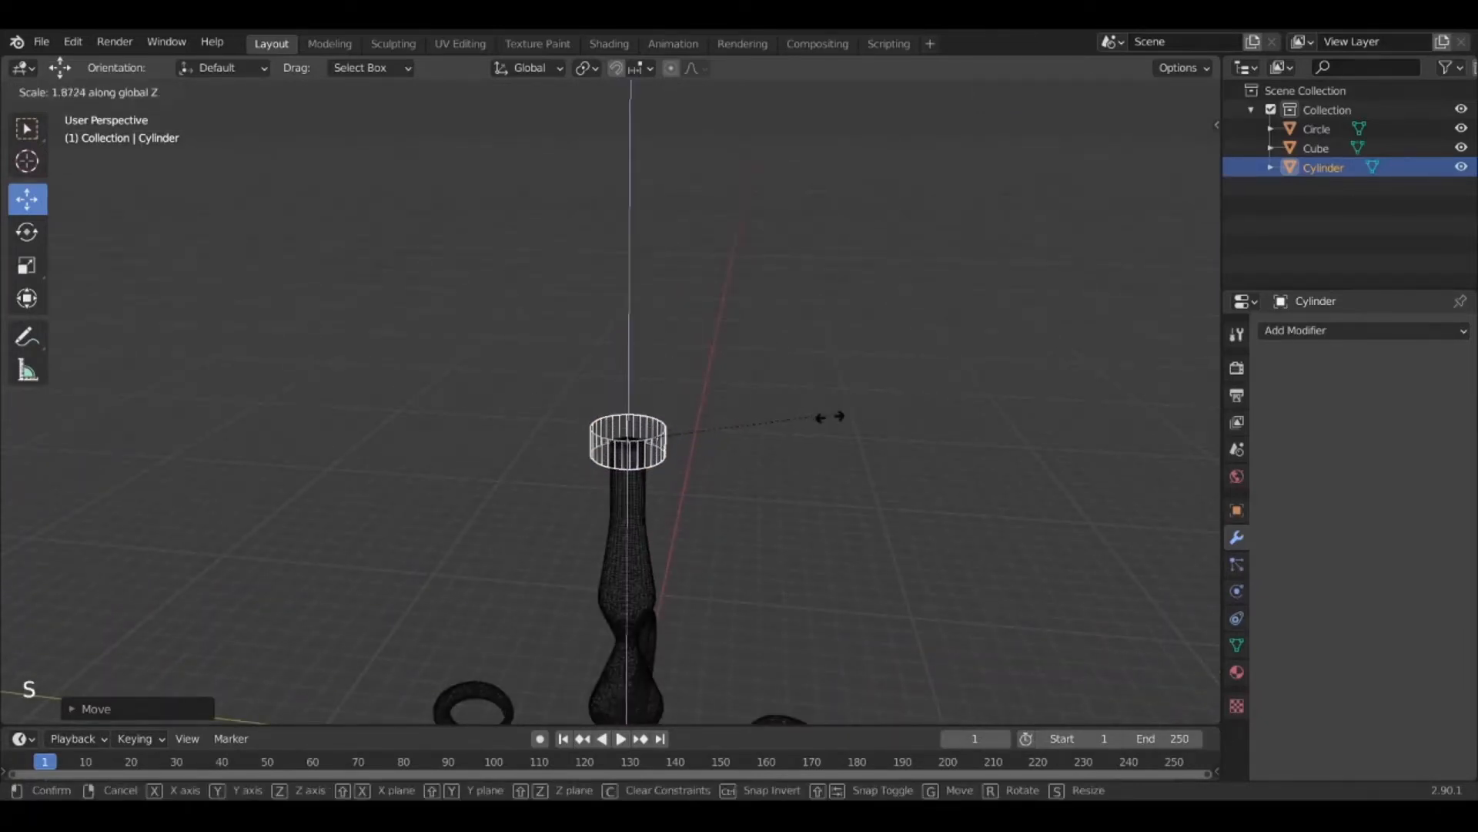
{"action": "right_click", "coordinate": [779, 440]}
Scale the cylinder outward in X and Y only, keeping its thickness, to form a wide round tabletop
{"action": "middle_click_drag", "start_coordinate": [838, 421], "coordinate": [736, 439]}
{"action": "key", "text": "s"}
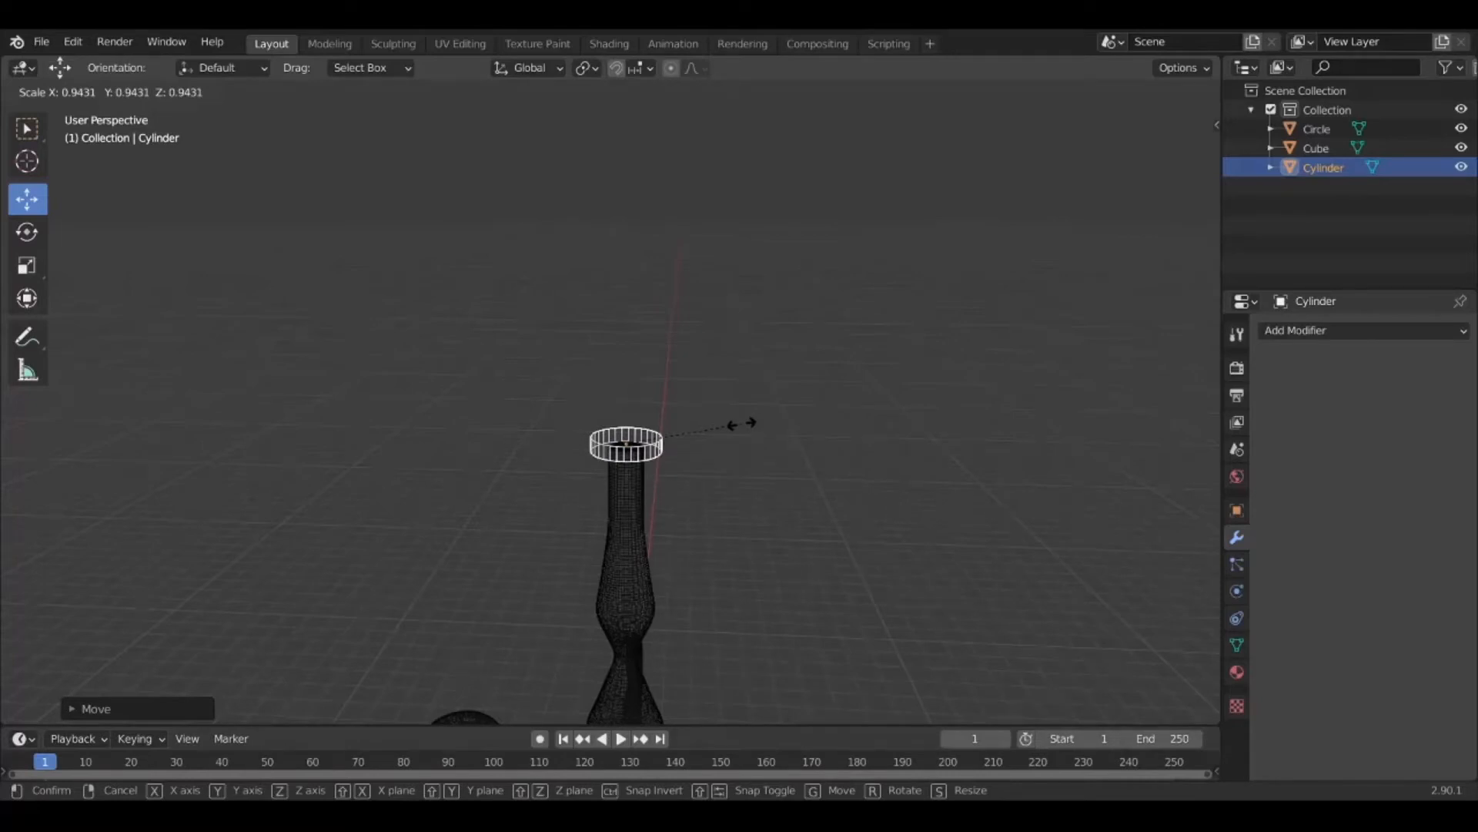
{"action": "key", "text": "shift+z"}
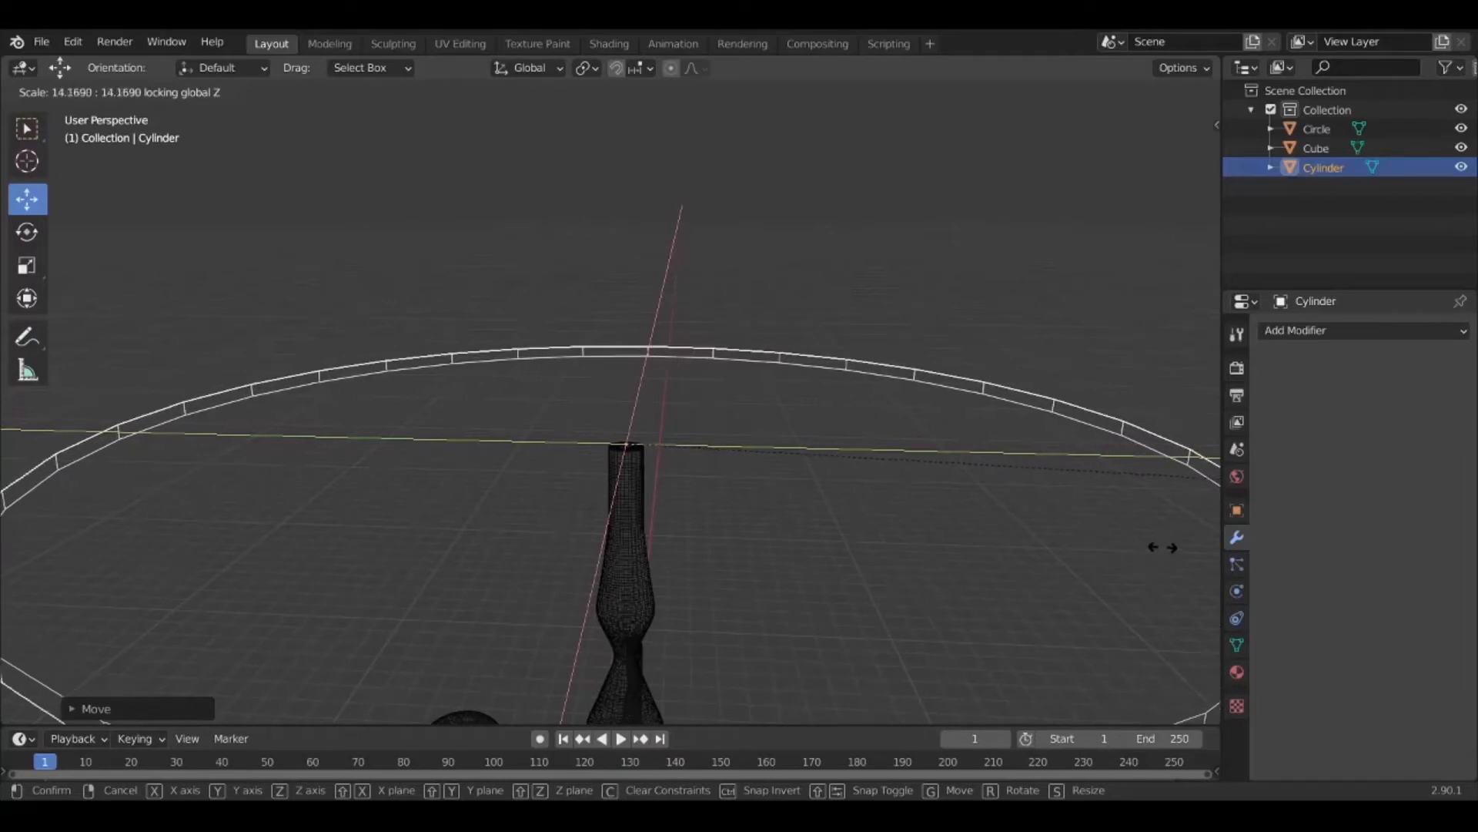
{"action": "left_click", "coordinate": [1043, 562]}
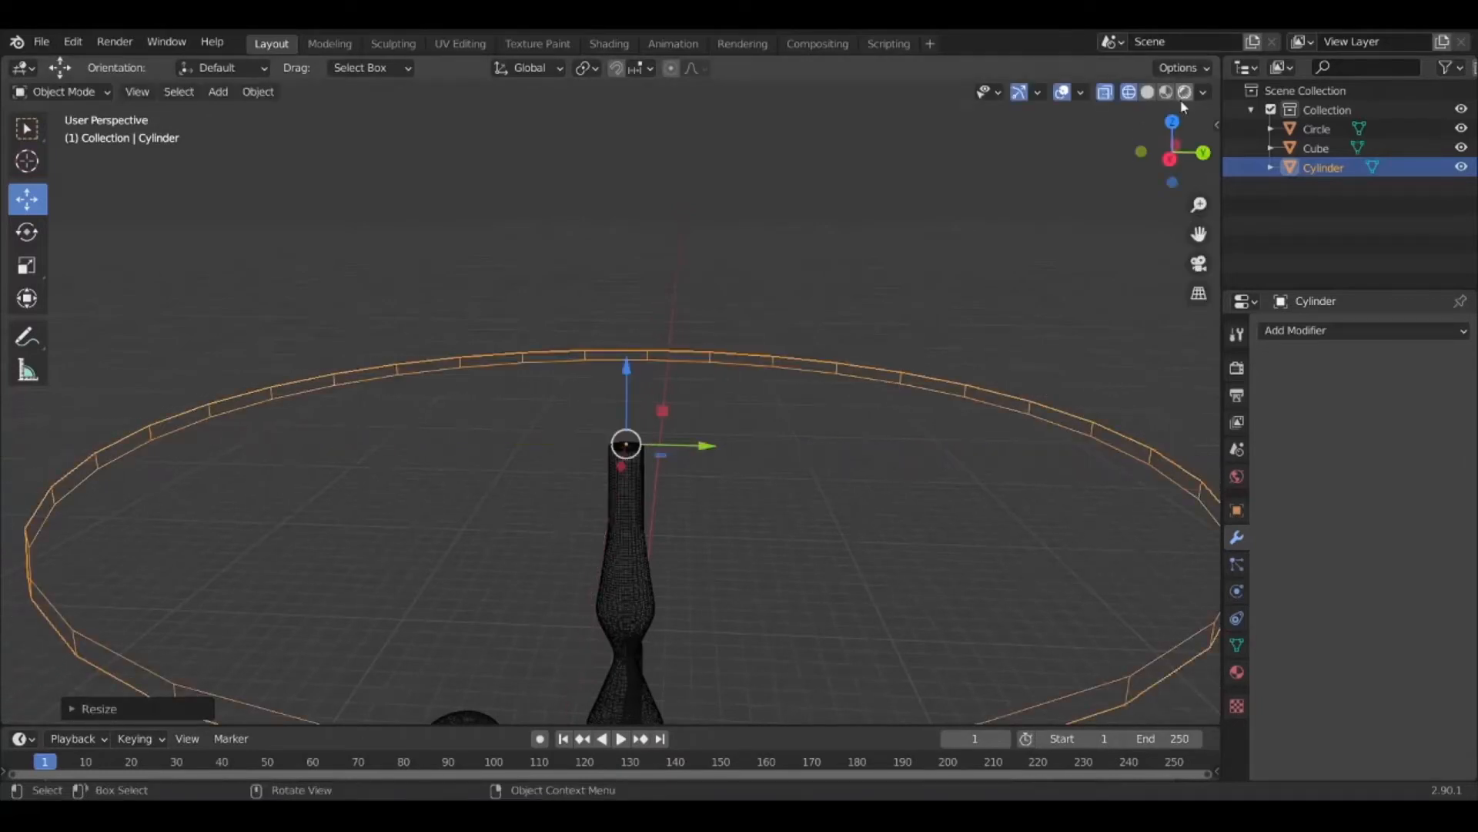
Display the scene in solid shading and shrink the tabletop slightly in X and Y, leaving its thickness alone
{"action": "left_click", "coordinate": [1172, 121]}
{"action": "scroll", "coordinate": [689, 409], "scroll_direction": "down", "scroll_amount": 6}
{"action": "mouse_move", "coordinate": [693, 410]}
{"action": "middle_mouse_down", "text": "shift"}
{"action": "mouse_move", "coordinate": [799, 649]}
{"action": "mouse_move", "coordinate": [690, 499]}
{"action": "mouse_move", "coordinate": [593, 432]}
{"action": "mouse_move", "coordinate": [642, 459]}
{"action": "mouse_move", "coordinate": [670, 538]}
{"action": "mouse_move", "coordinate": [621, 525]}
{"action": "mouse_move", "coordinate": [801, 550]}
{"action": "middle_mouse_up", "text": "shift"}
{"action": "left_click", "coordinate": [1148, 92]}
{"action": "scroll", "coordinate": [809, 553], "scroll_direction": "up", "scroll_amount": 2}
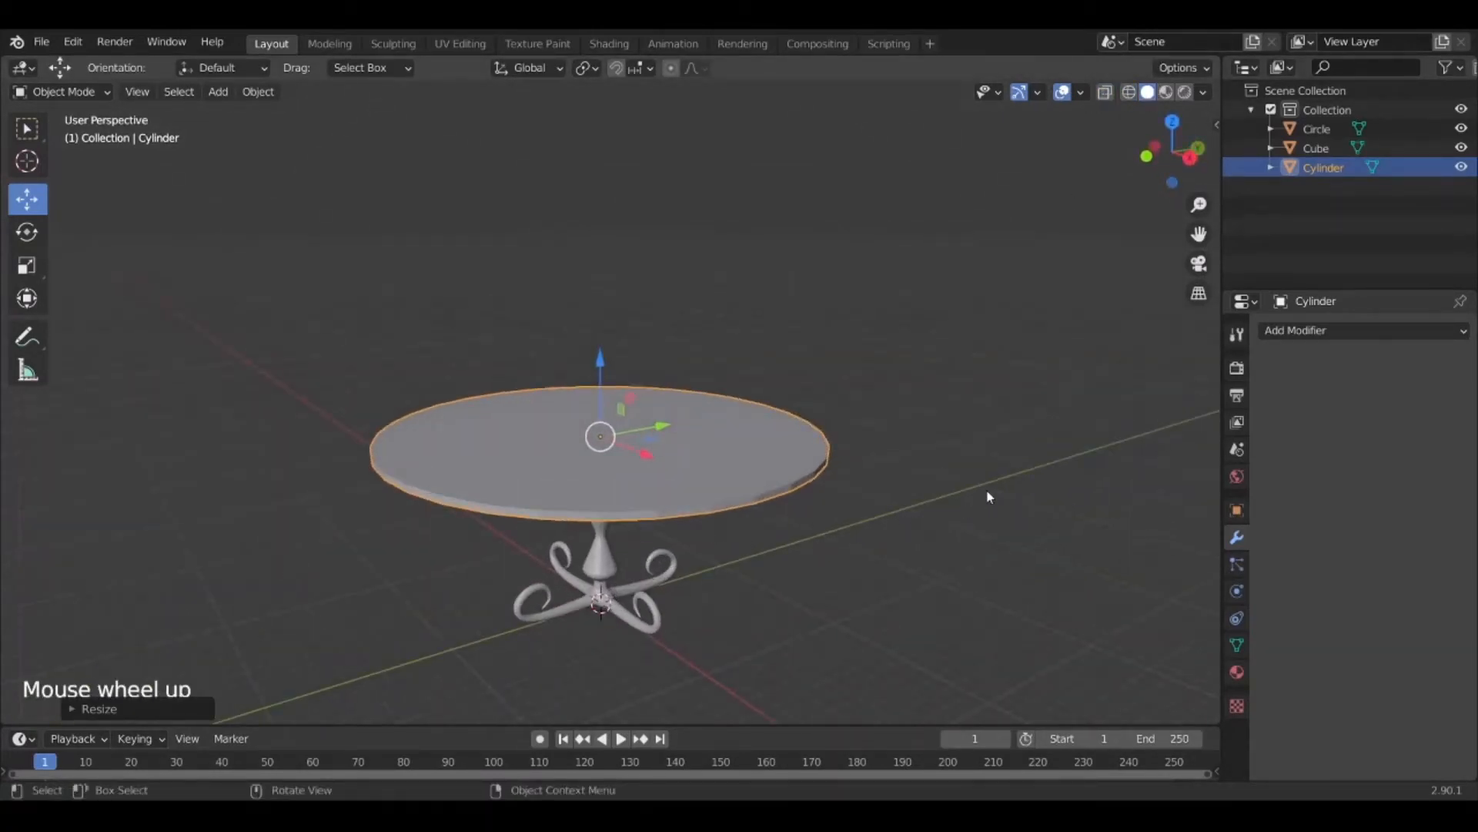
{"action": "key", "text": "s"}
{"action": "key", "text": "shift+z"}
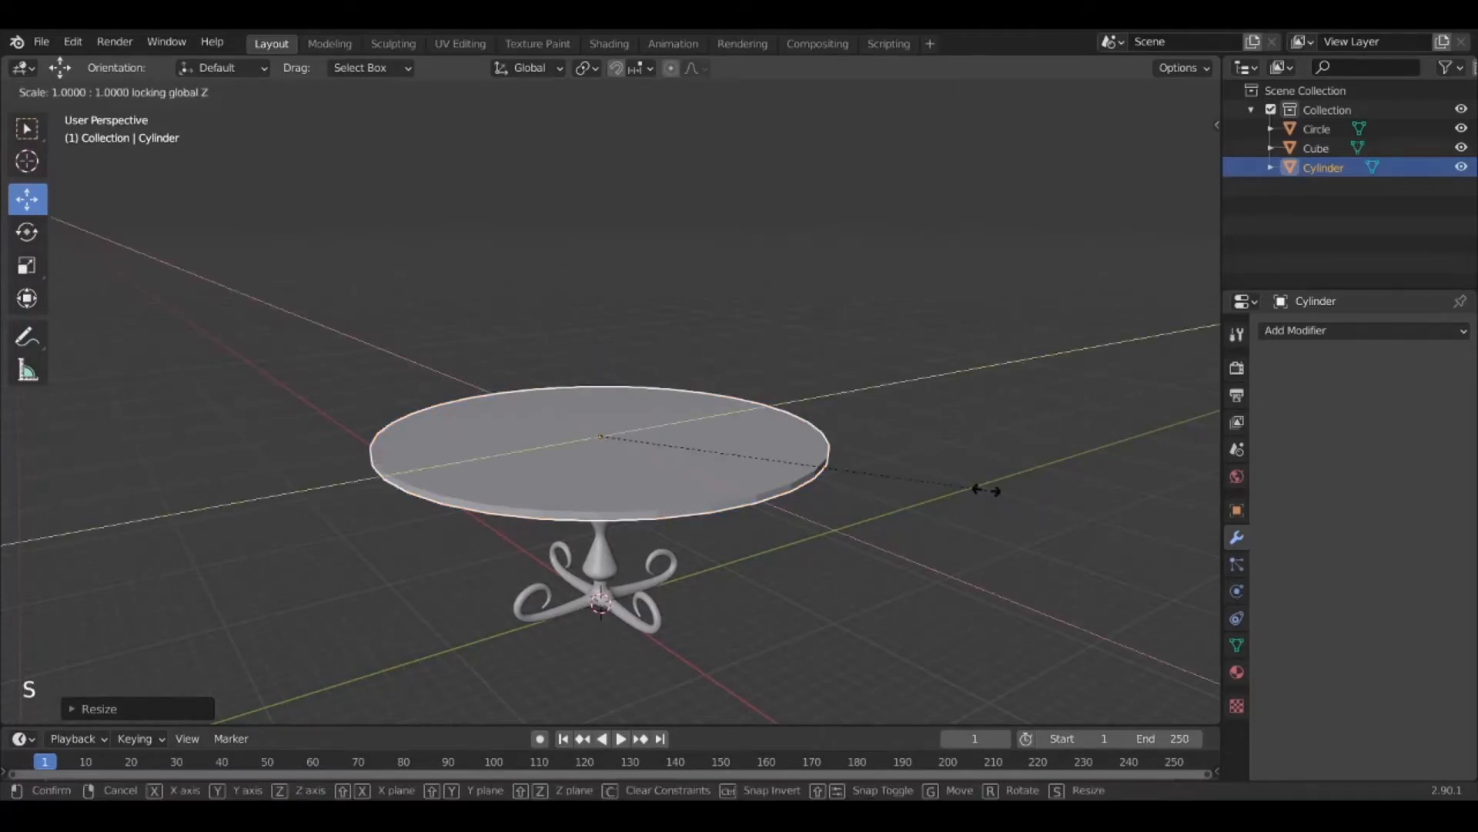
{"action": "left_click", "coordinate": [886, 488]}
{"action": "middle_click_drag", "start_coordinate": [899, 516], "coordinate": [792, 528]}
{"action": "scroll", "coordinate": [890, 516], "scroll_direction": "up", "scroll_amount": 2}
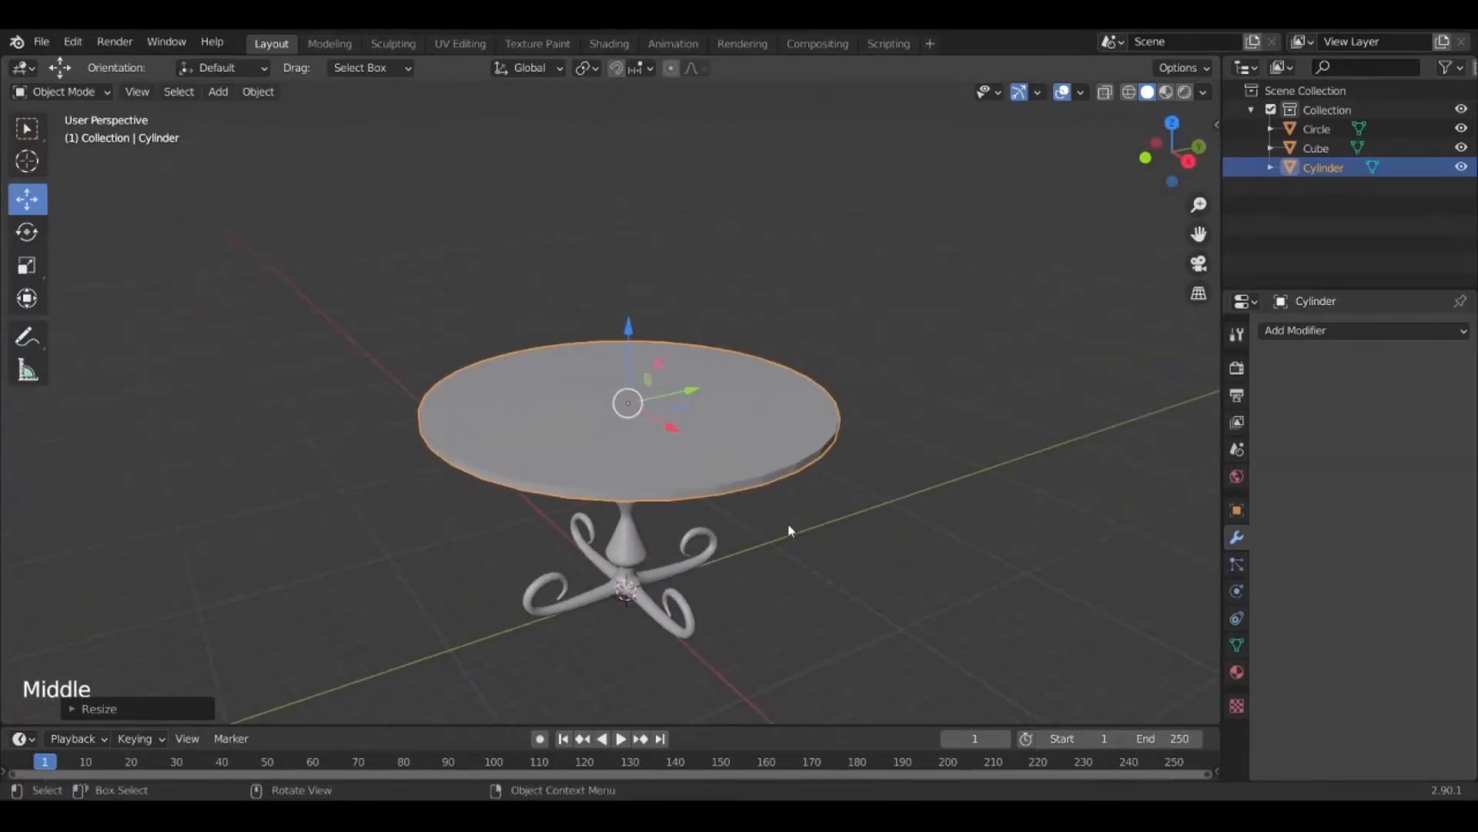
{"action": "scroll", "coordinate": [781, 532], "scroll_direction": "up", "scroll_amount": 1}
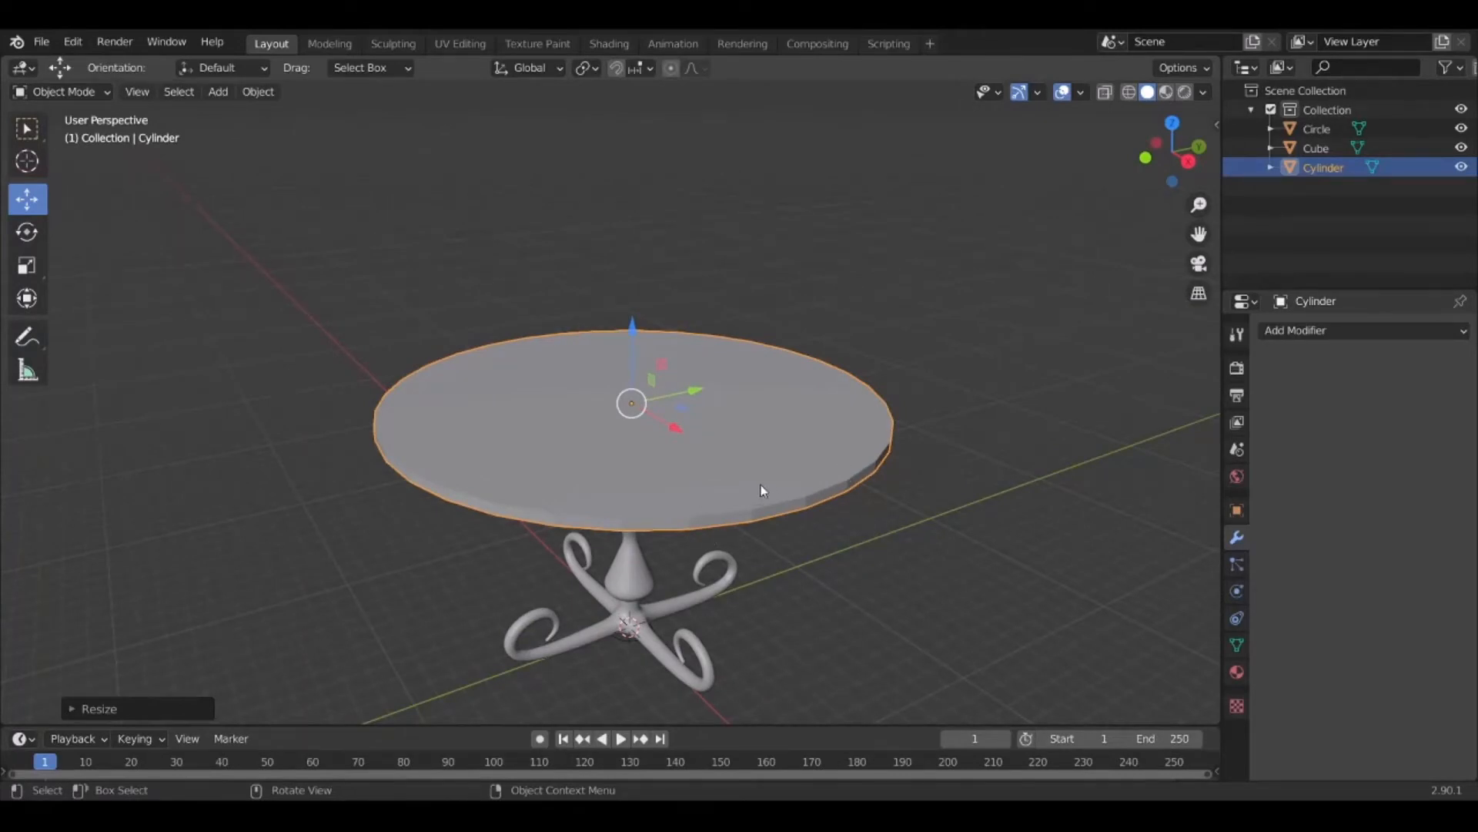
{"action": "key", "text": "Tab"}
{"action": "key", "text": "b"}
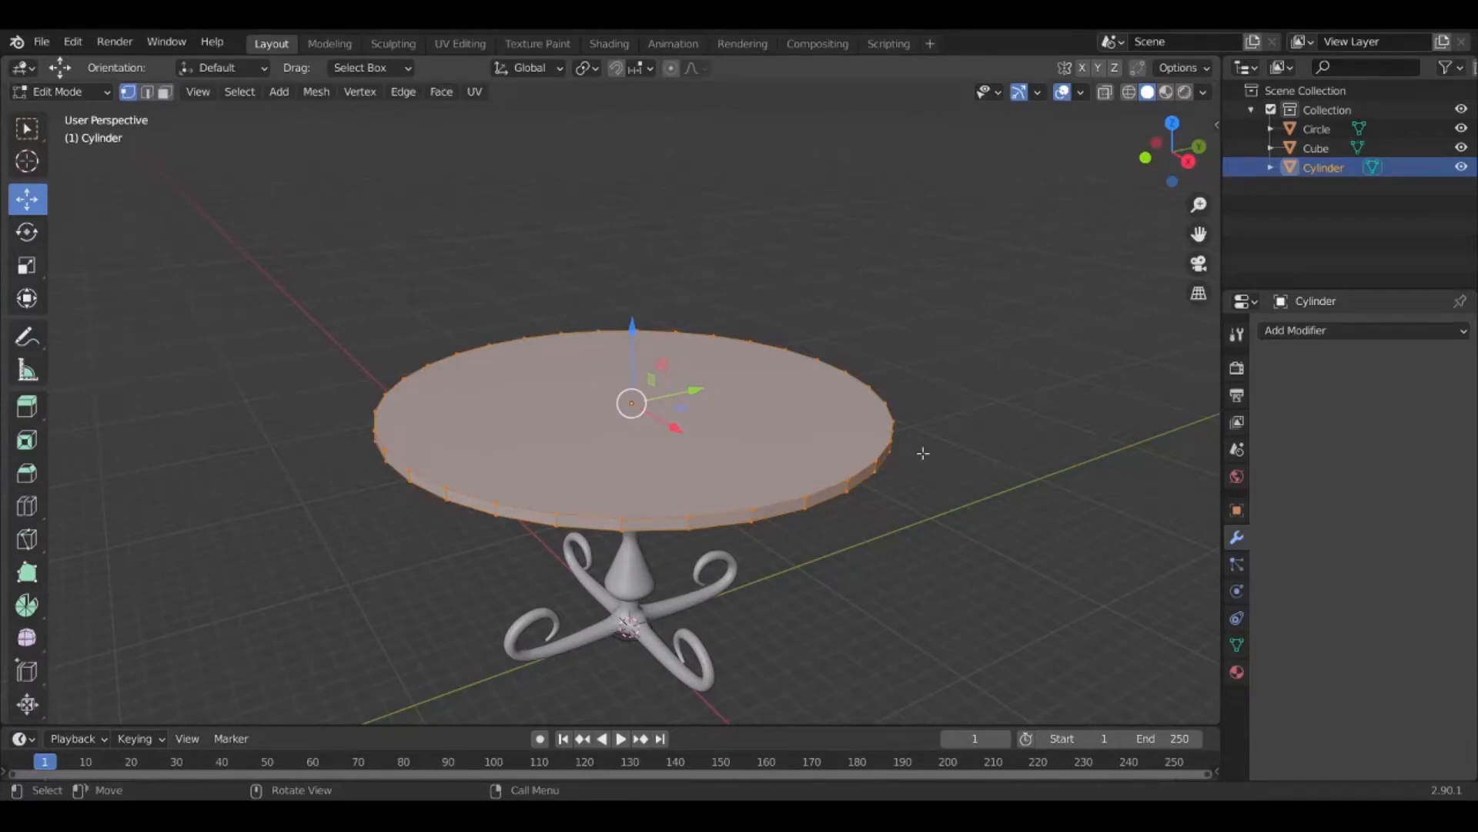
{"action": "key", "text": "Tab"}
Apply smooth shading to the tabletop cylinder
{"action": "middle_click_drag", "start_coordinate": [951, 520], "coordinate": [865, 514]}
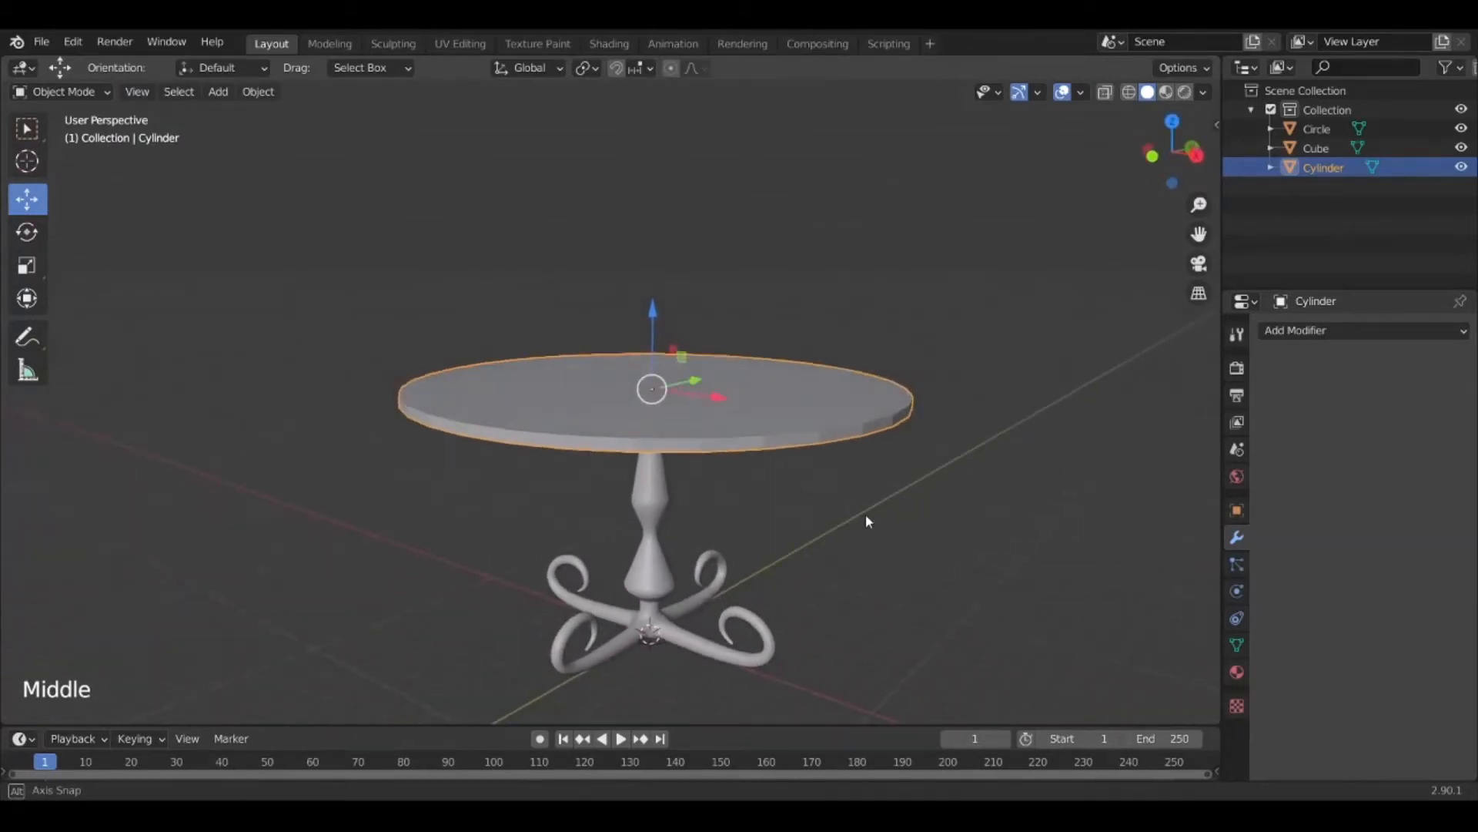
{"action": "right_click", "coordinate": [738, 450]}
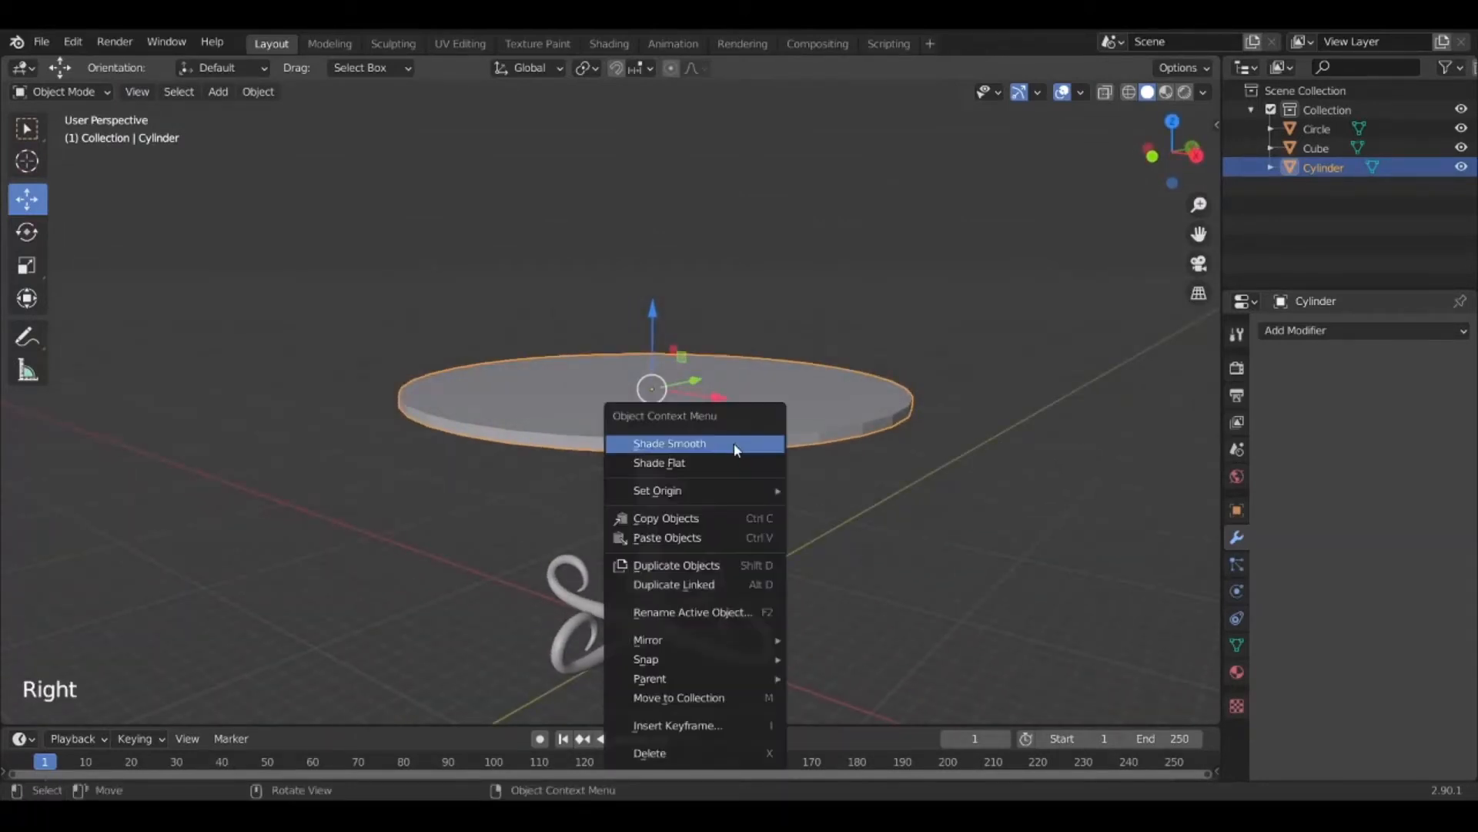
{"action": "left_click", "coordinate": [735, 450]}
{"action": "middle_click_drag", "start_coordinate": [850, 434], "coordinate": [783, 459]}
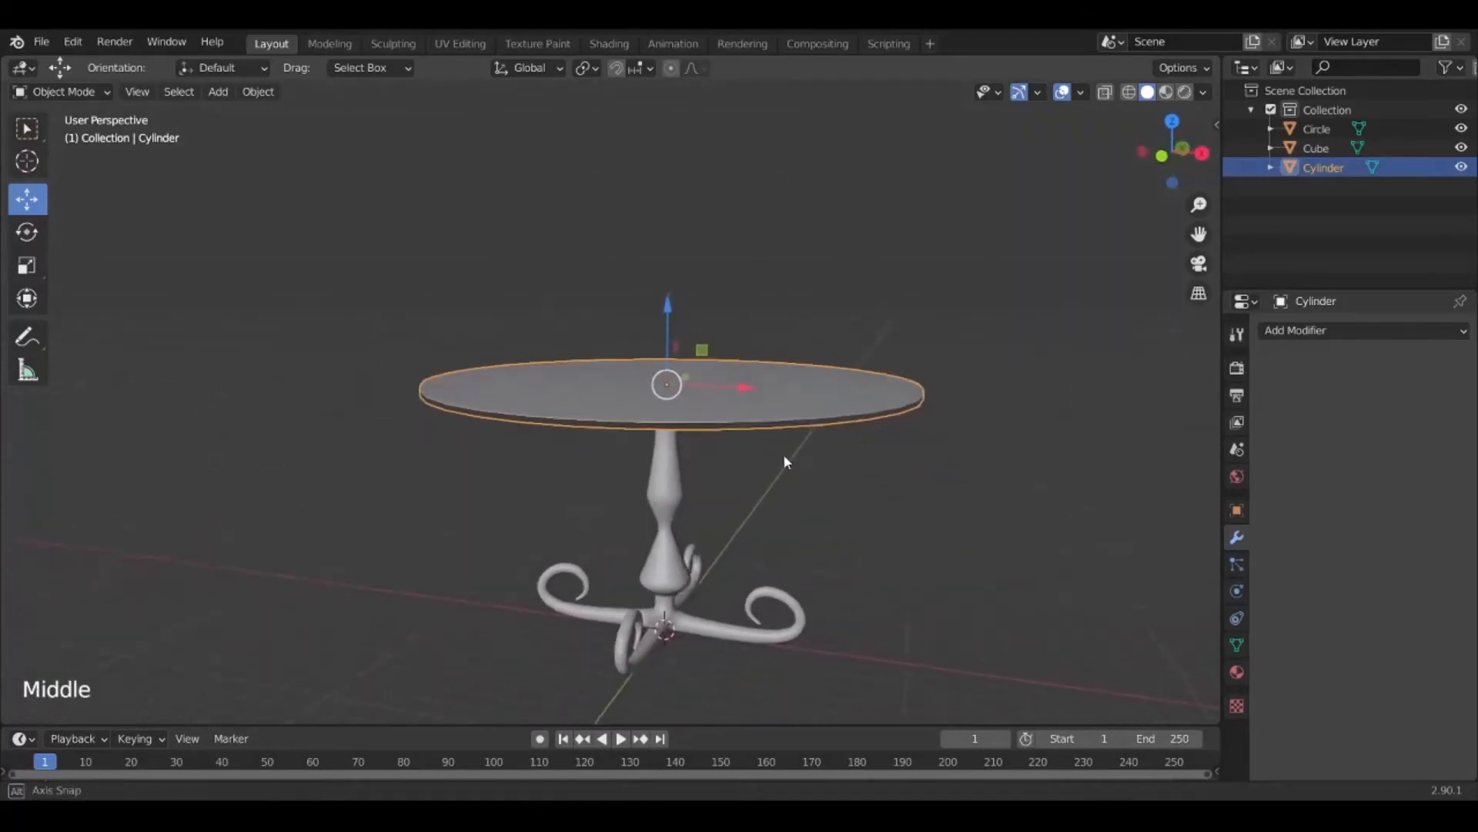
Enable Auto Smooth for the tabletop's normals
{"action": "left_click", "coordinate": [1238, 647]}
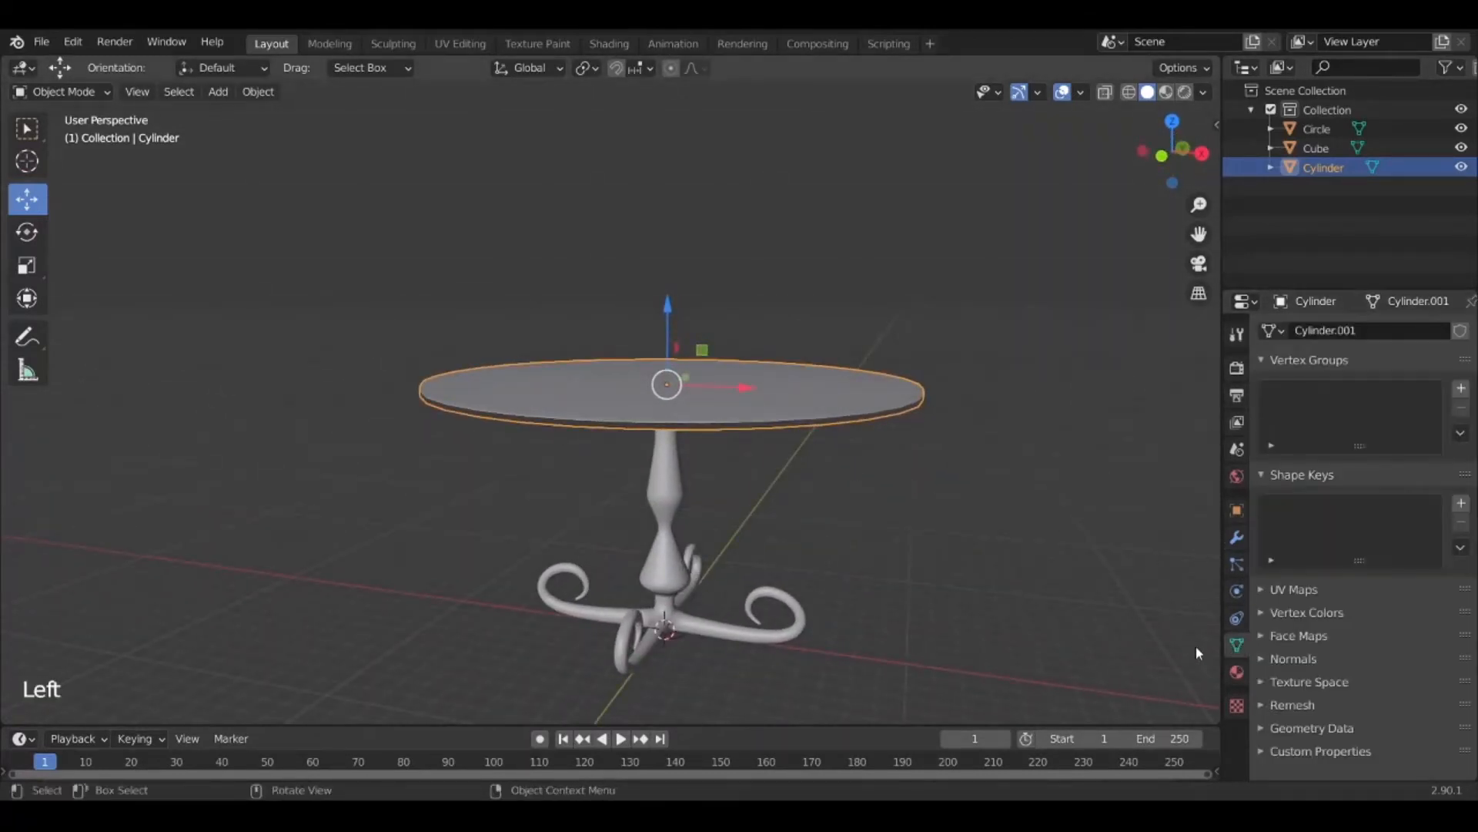
{"action": "left_click", "coordinate": [1261, 656]}
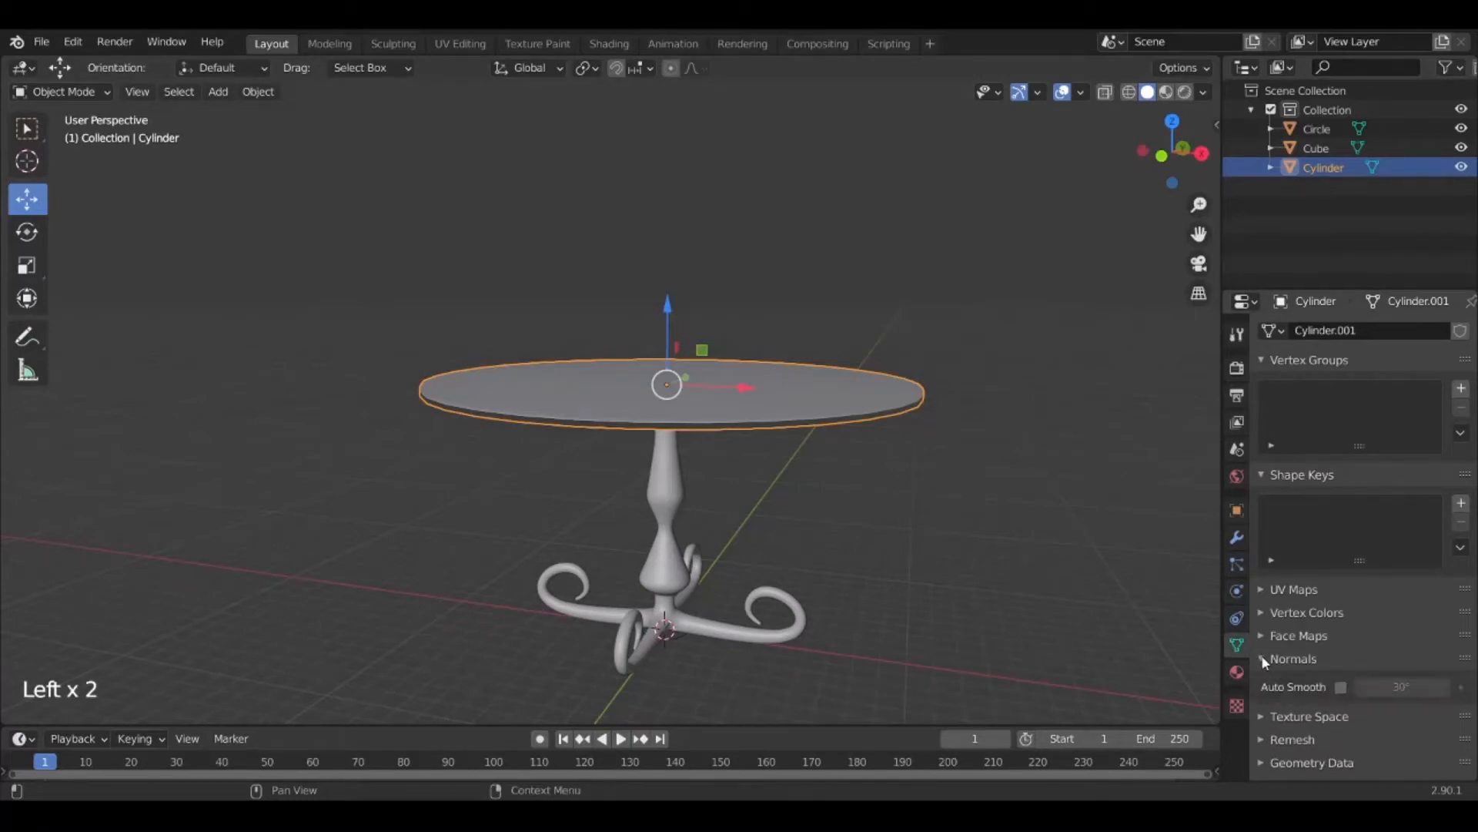
{"action": "left_click", "coordinate": [1341, 687]}
{"action": "mouse_move", "coordinate": [916, 535]}
{"action": "middle_mouse_down"}
{"action": "mouse_move", "coordinate": [883, 524]}
{"action": "mouse_move", "coordinate": [922, 516]}
{"action": "mouse_move", "coordinate": [832, 518]}
{"action": "middle_mouse_up"}
{"action": "scroll", "coordinate": [832, 513], "scroll_direction": "up", "scroll_amount": 1}
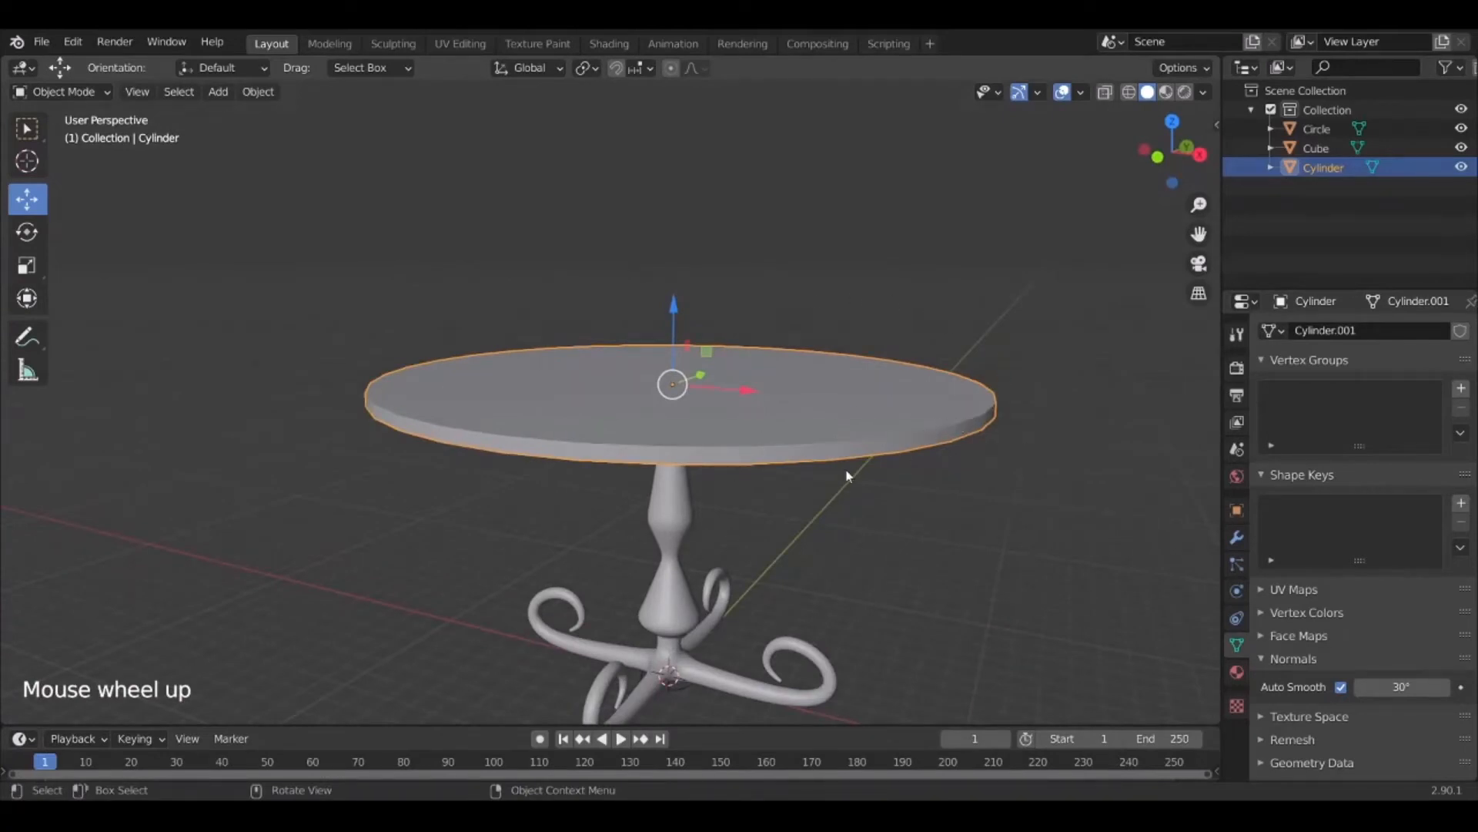
Select the curled-leg column base and enable Auto Smooth for its normals
{"action": "middle_click_drag", "start_coordinate": [847, 475], "coordinate": [693, 585]}
{"action": "scroll", "coordinate": [693, 586], "scroll_direction": "up", "scroll_amount": 2}
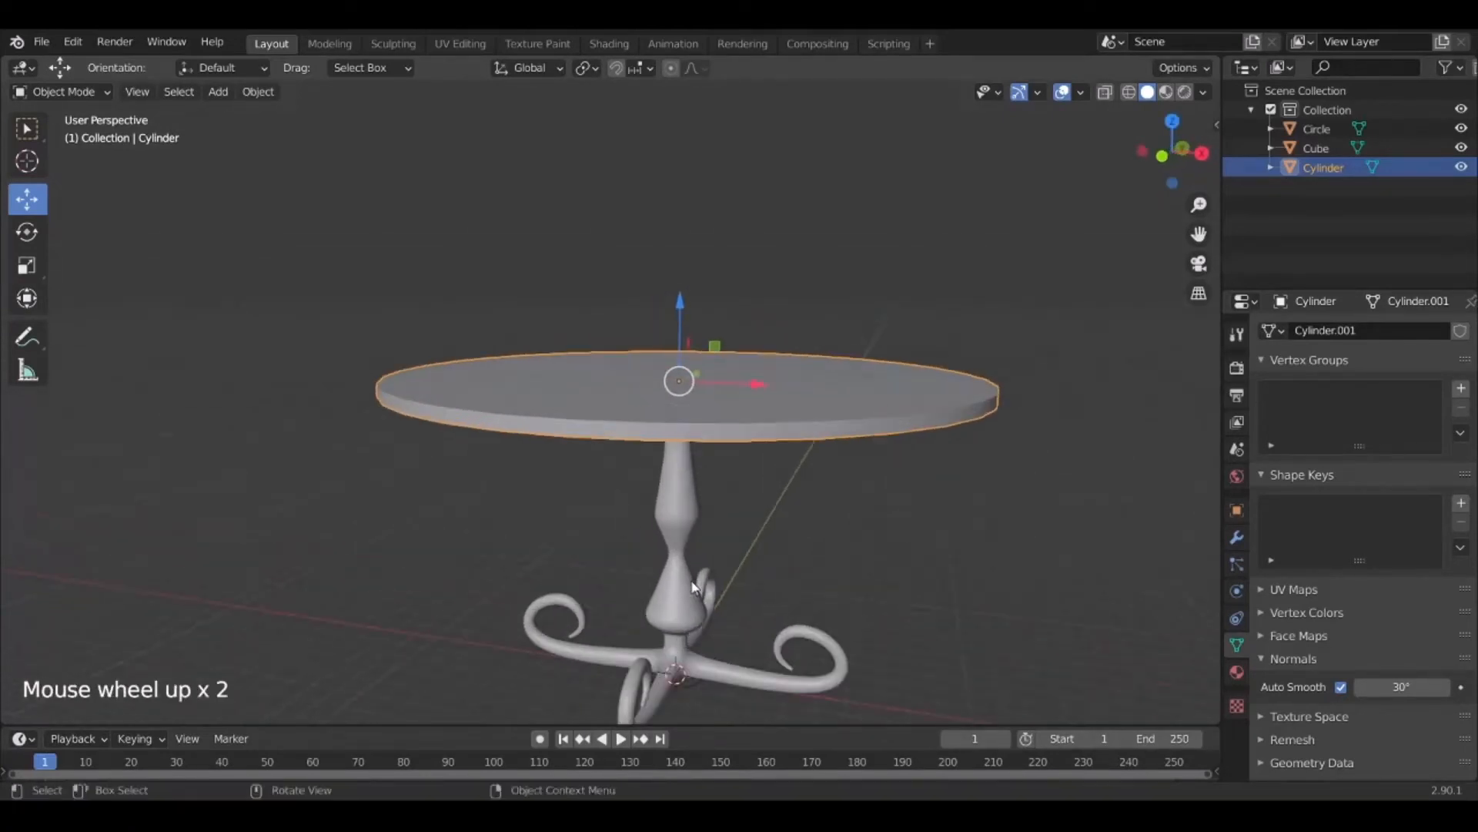
{"action": "left_click", "coordinate": [692, 585]}
{"action": "left_click", "coordinate": [1342, 688]}
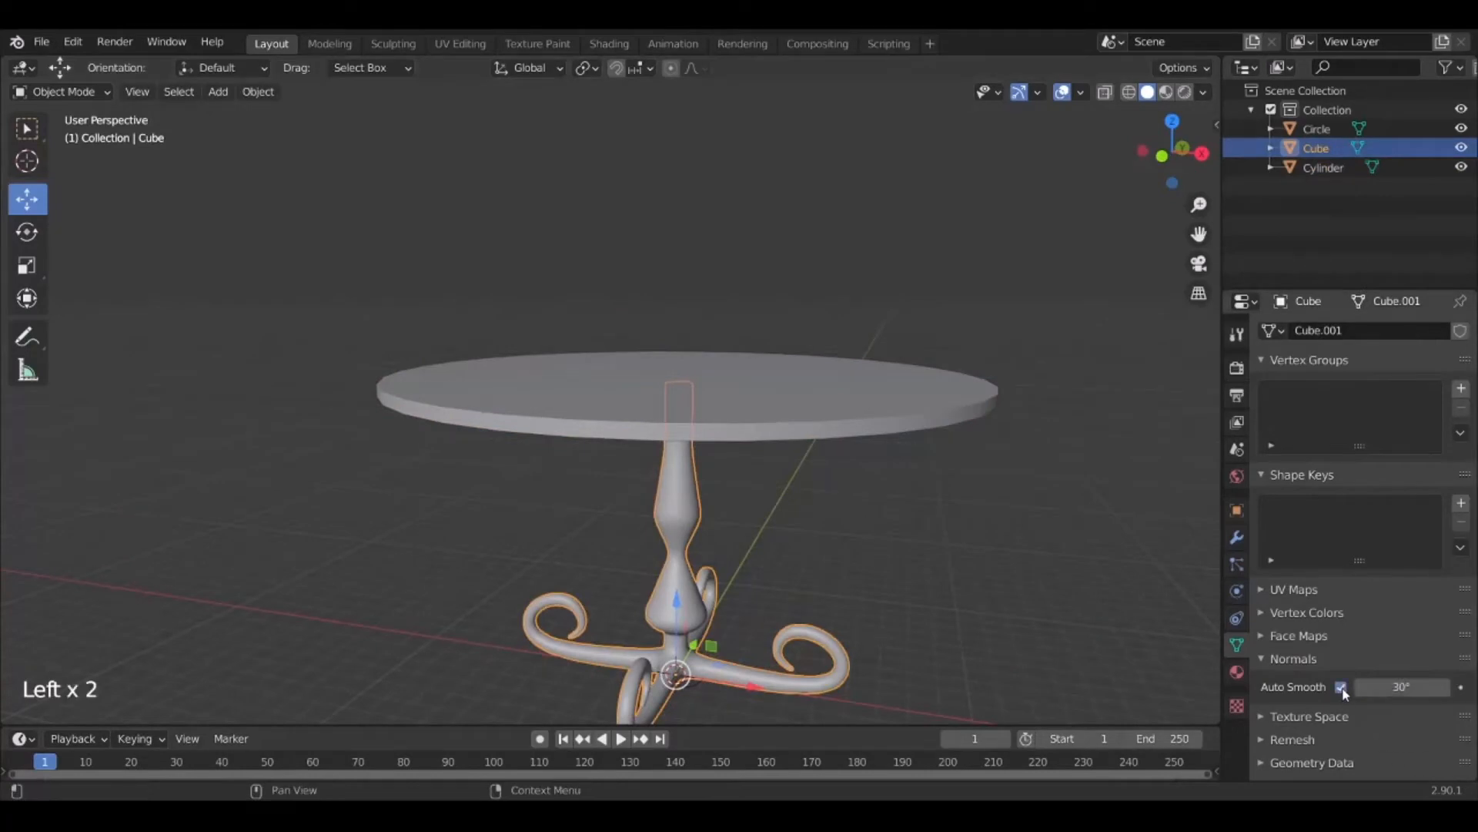
{"action": "middle_click_drag", "start_coordinate": [818, 645], "coordinate": [774, 634]}
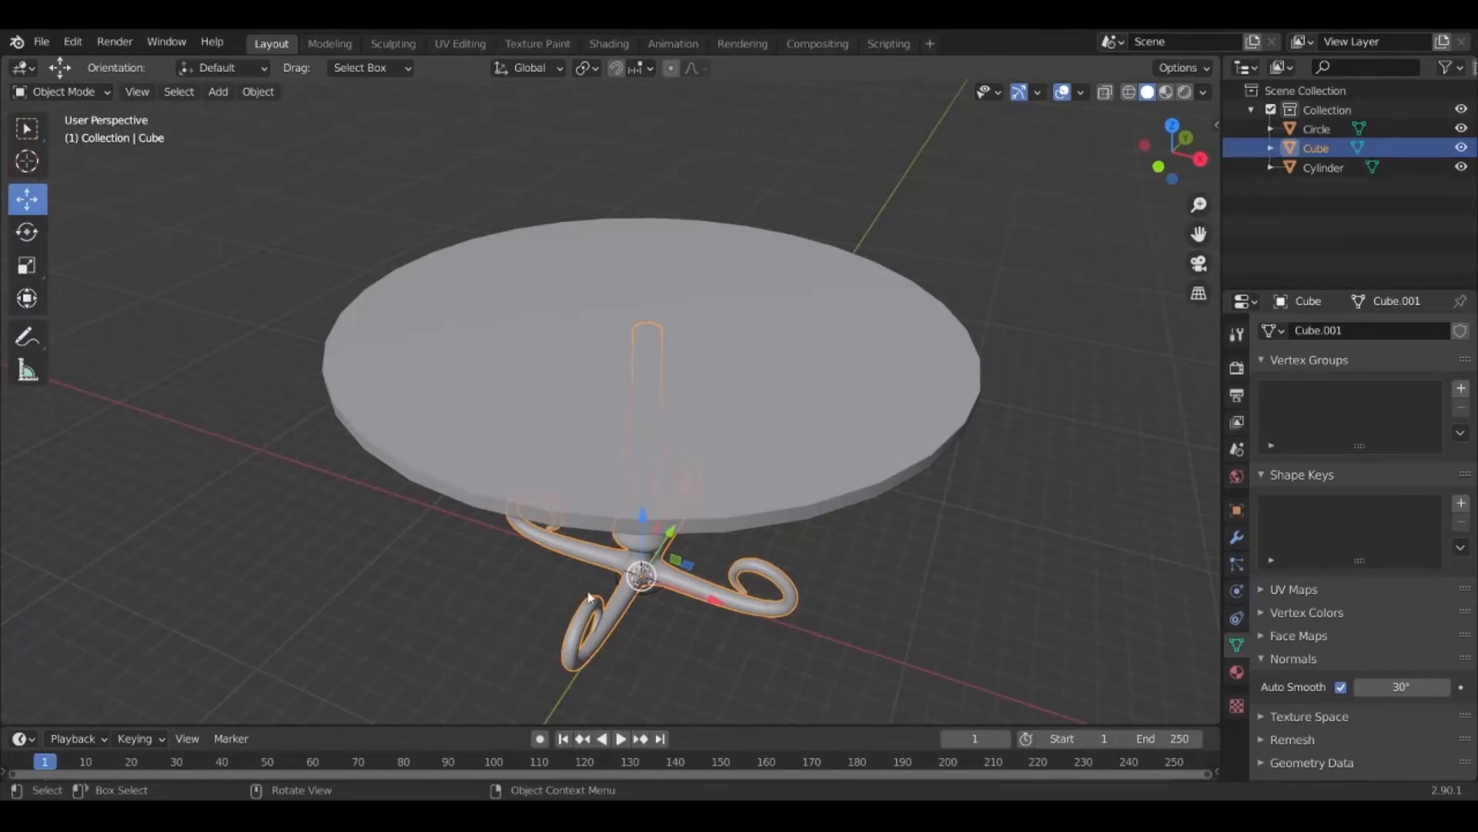
{"action": "mouse_move", "coordinate": [733, 555]}
{"action": "middle_mouse_down"}
{"action": "mouse_move", "coordinate": [839, 536]}
{"action": "mouse_move", "coordinate": [739, 539]}
{"action": "middle_mouse_up"}
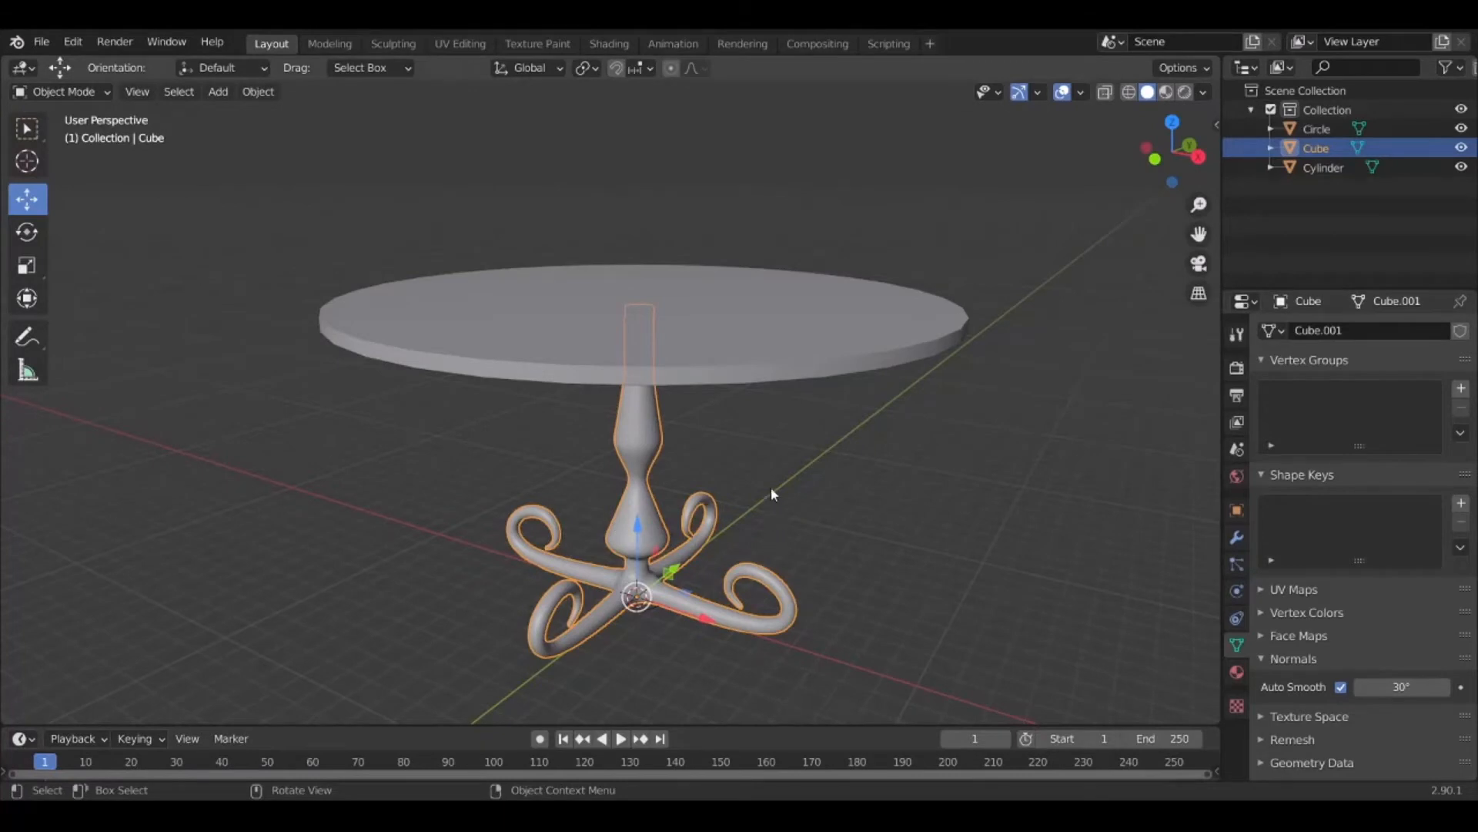
Deselect the base, add a plane mesh and raise it along Z to a short distance above the tabletop
{"action": "middle_click_drag", "start_coordinate": [770, 487], "coordinate": [741, 587]}
{"action": "scroll", "coordinate": [670, 470], "scroll_direction": "down", "scroll_amount": 2}
{"action": "left_click", "coordinate": [748, 538]}
{"action": "scroll", "coordinate": [649, 581], "scroll_direction": "down", "scroll_amount": 2}
{"action": "middle_click_drag", "start_coordinate": [650, 581], "coordinate": [668, 569], "text": "shift"}
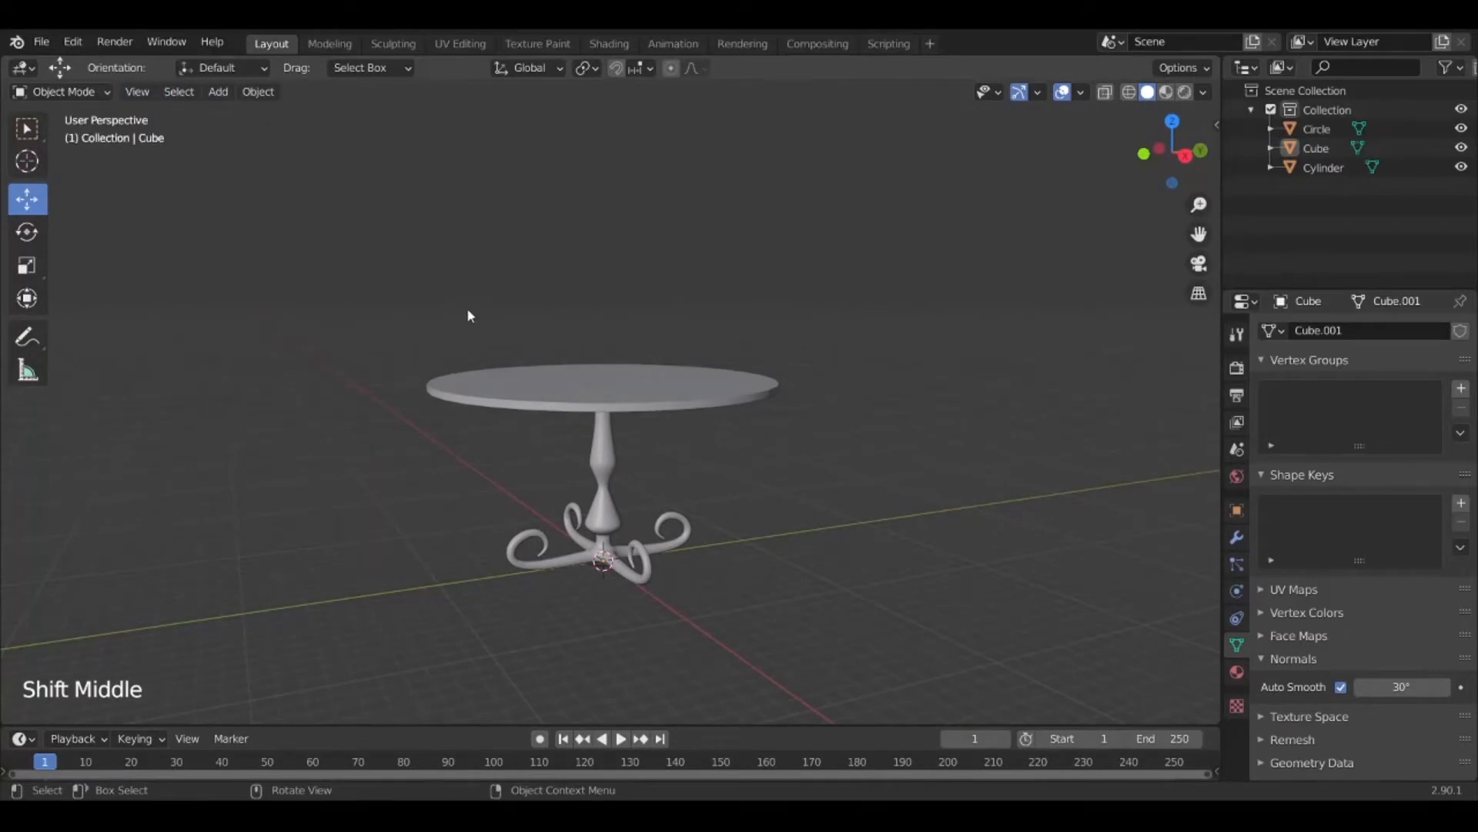
{"action": "key", "text": "shift+a"}
{"action": "mouse_move", "coordinate": [547, 362]}
{"action": "left_click", "coordinate": [695, 365]}
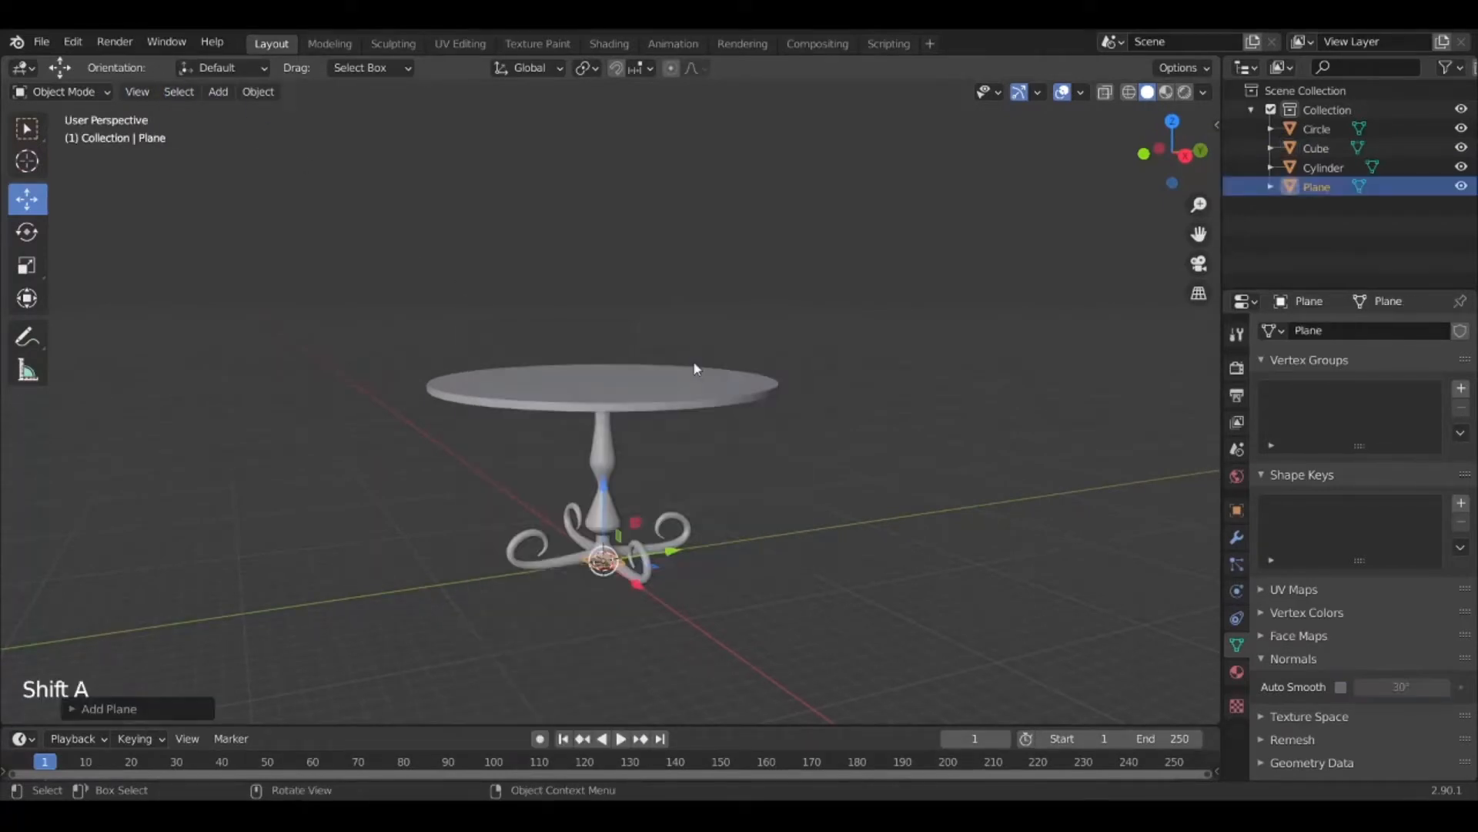
{"action": "left_click_drag", "start_coordinate": [603, 487], "coordinate": [610, 254]}
In top orthographic wireframe view, scale the plane up until it extends slightly beyond the round tabletop on every side
{"action": "middle_click_drag", "start_coordinate": [610, 254], "coordinate": [648, 465]}
{"action": "scroll", "coordinate": [656, 387], "scroll_direction": "up", "scroll_amount": 3}
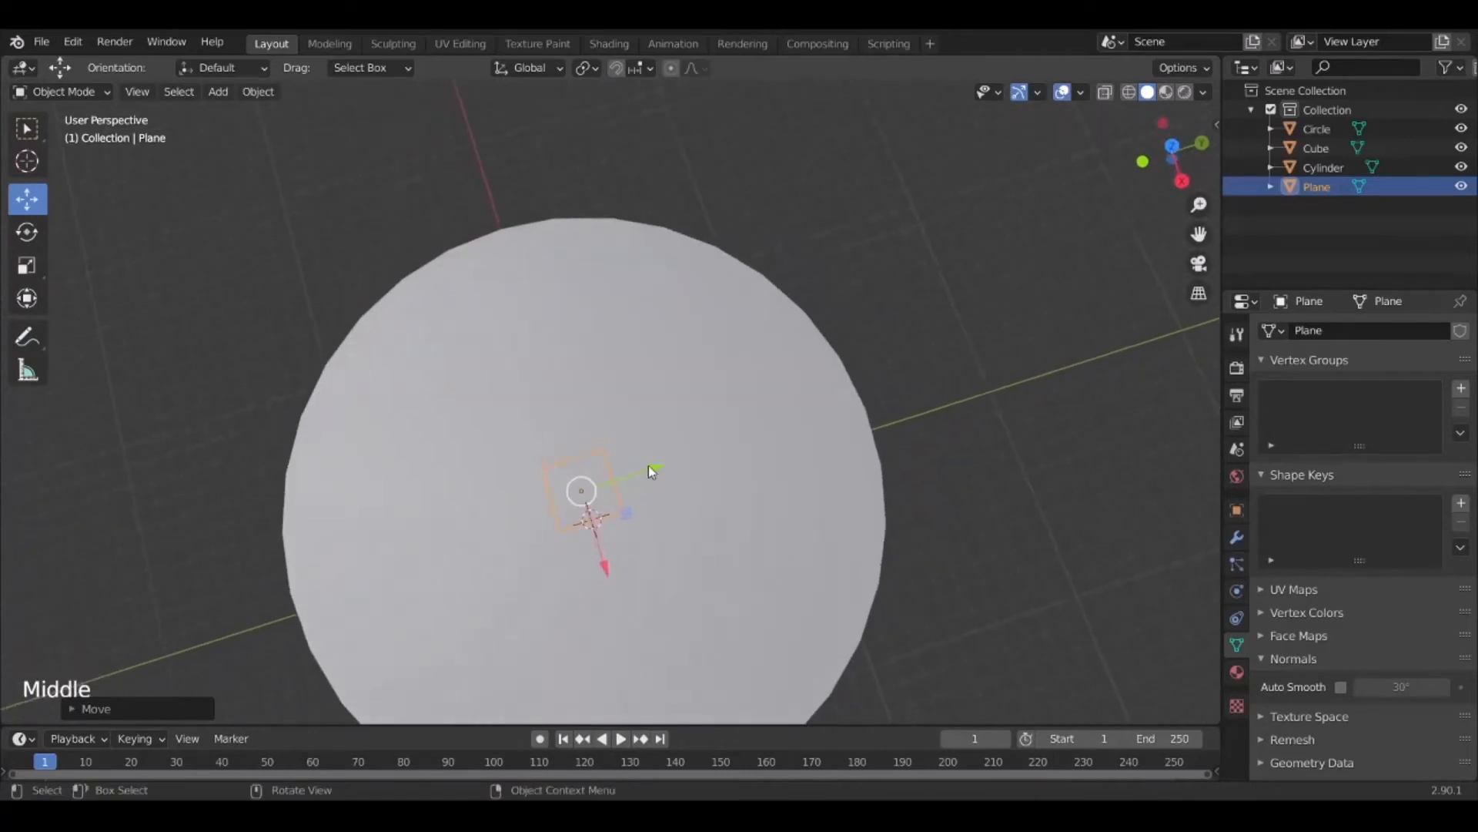
{"action": "scroll", "coordinate": [648, 465], "scroll_direction": "down", "scroll_amount": 4}
{"action": "scroll", "coordinate": [627, 451], "scroll_direction": "down", "scroll_amount": 3}
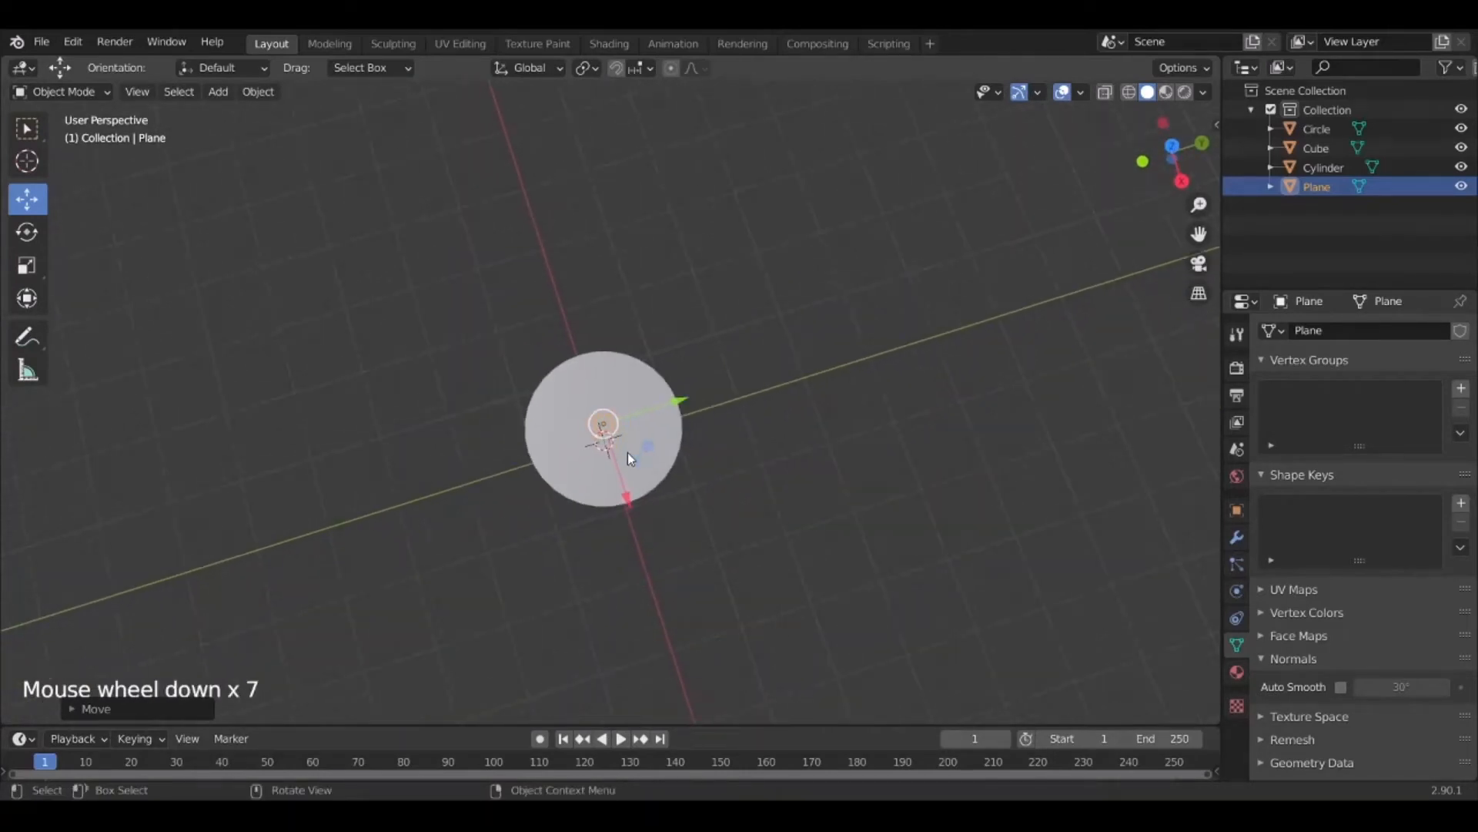
{"action": "scroll", "coordinate": [627, 451], "scroll_direction": "up", "scroll_amount": 4}
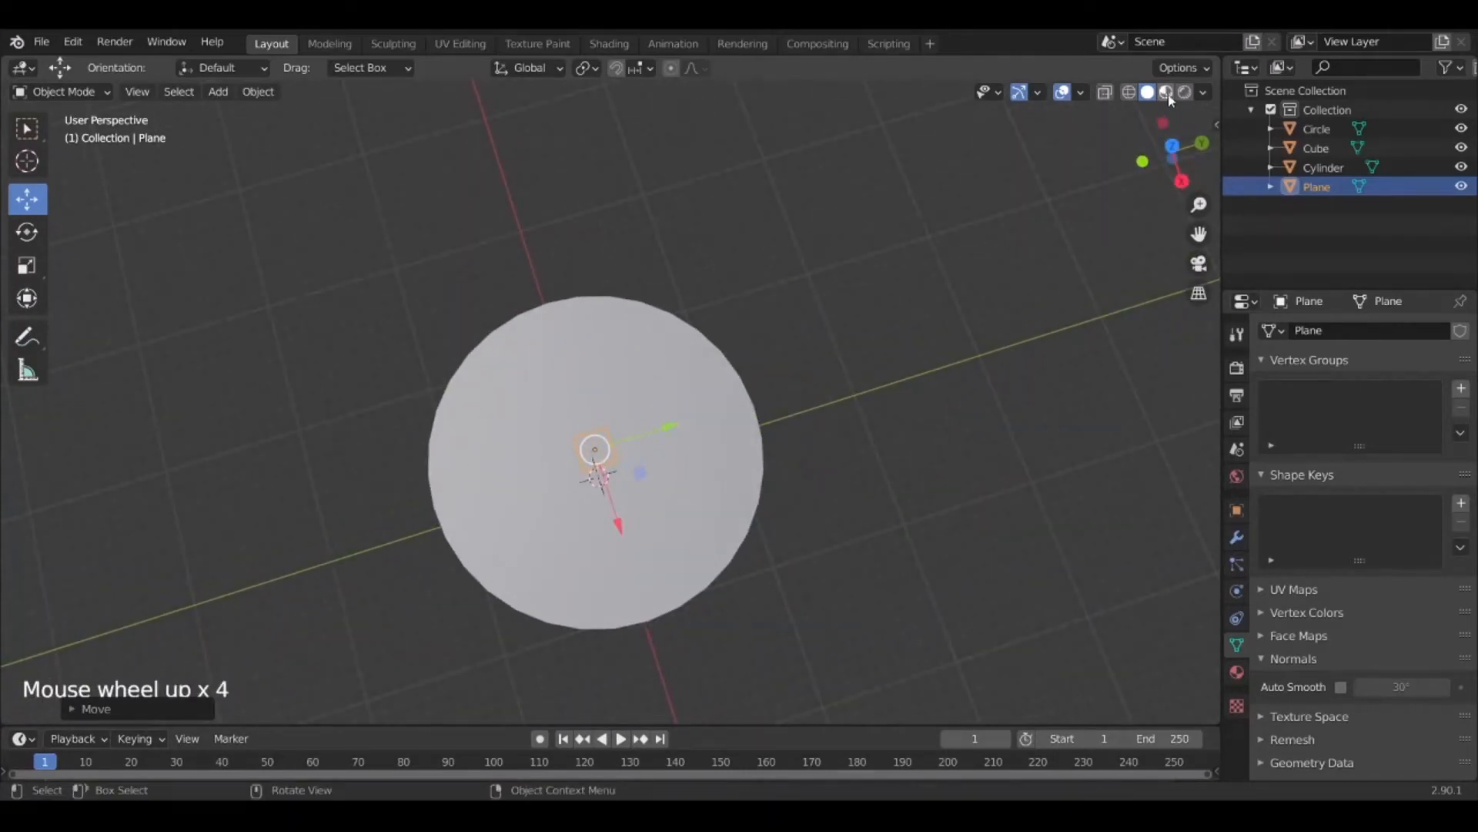
{"action": "left_click", "coordinate": [1172, 145]}
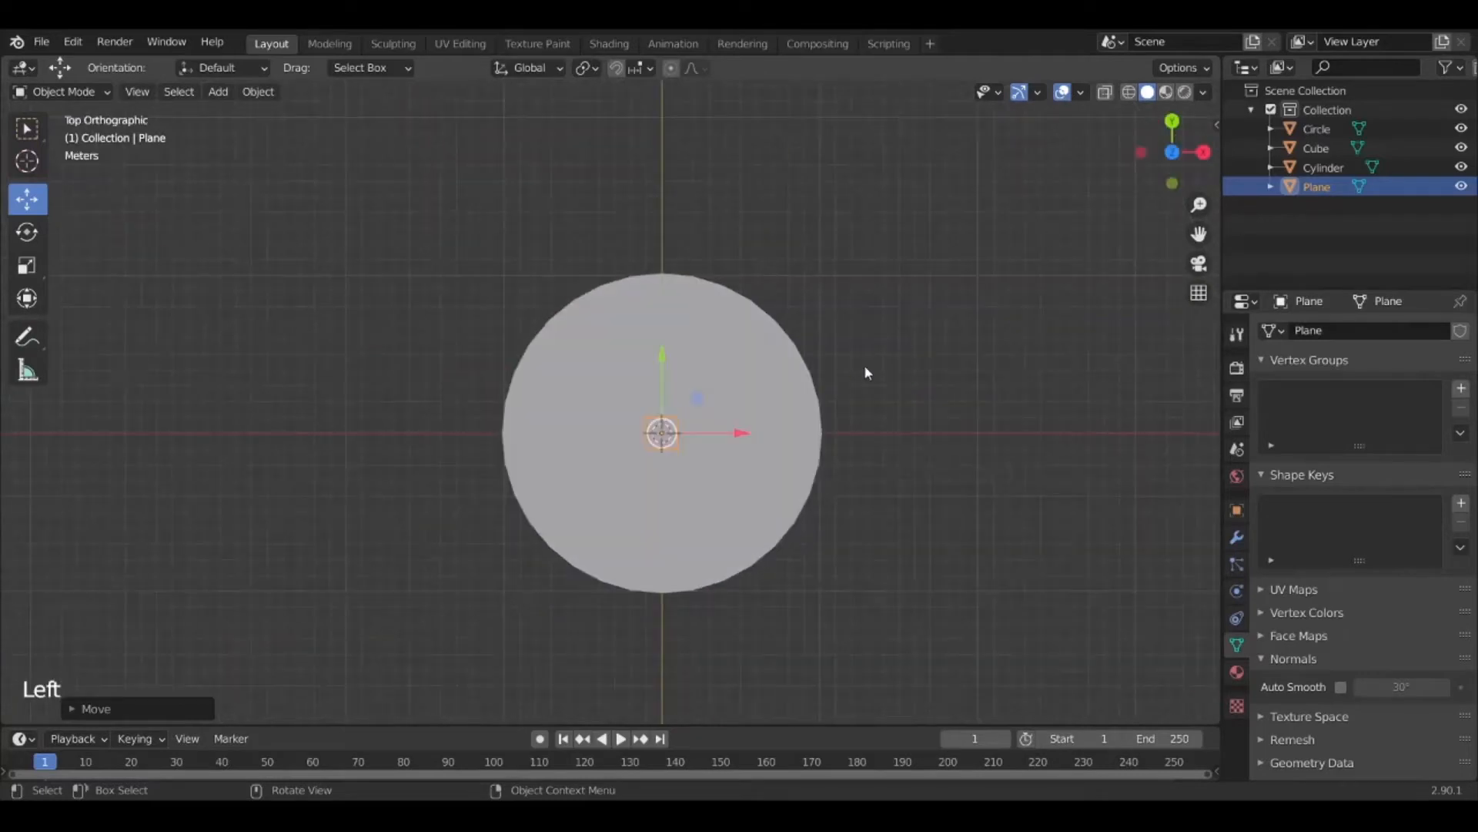
{"action": "scroll", "coordinate": [864, 363], "scroll_direction": "down", "scroll_amount": 2}
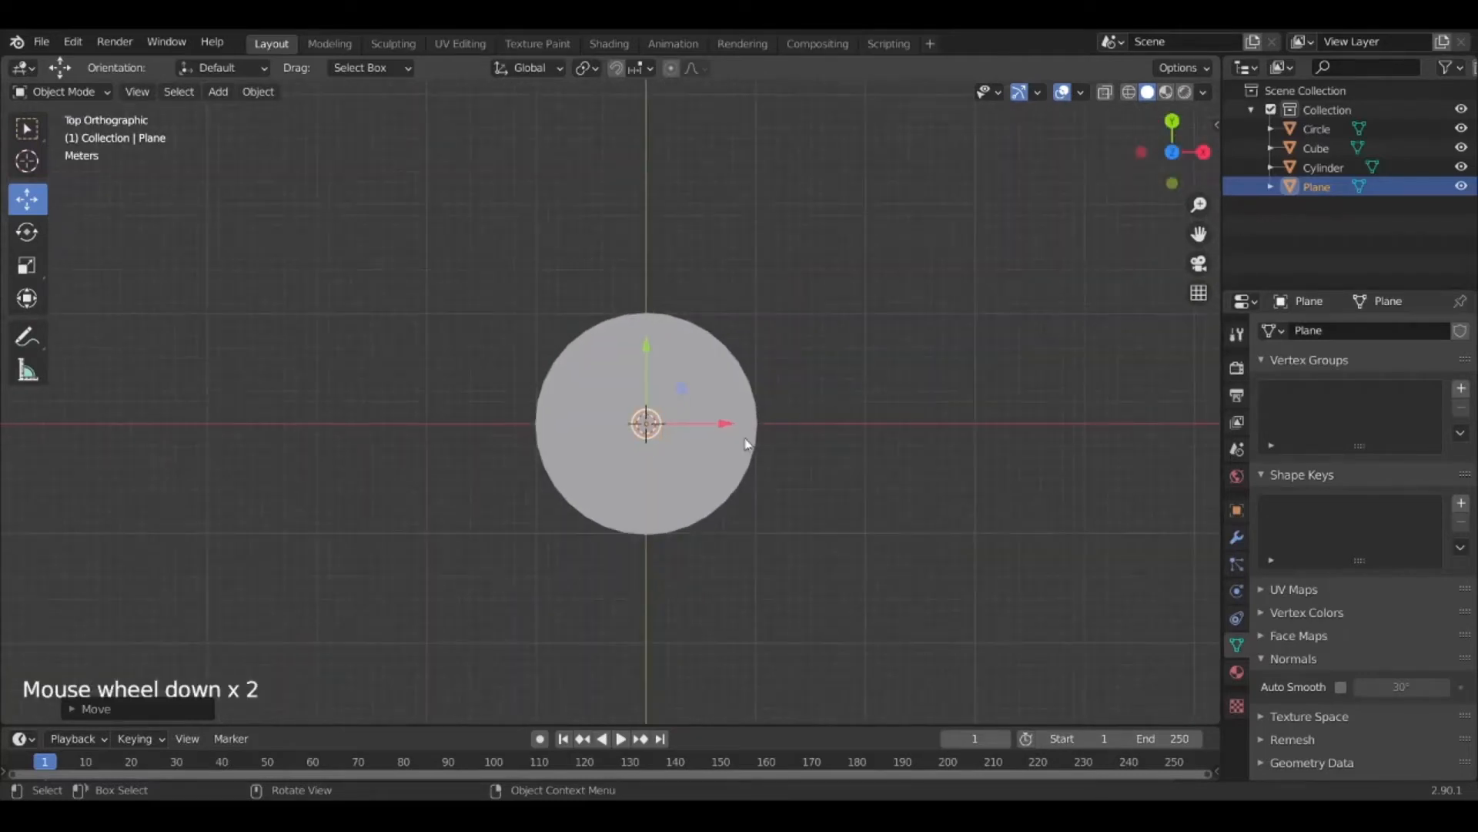
{"action": "left_click", "coordinate": [1133, 94]}
{"action": "scroll", "coordinate": [666, 414], "scroll_direction": "up", "scroll_amount": 3}
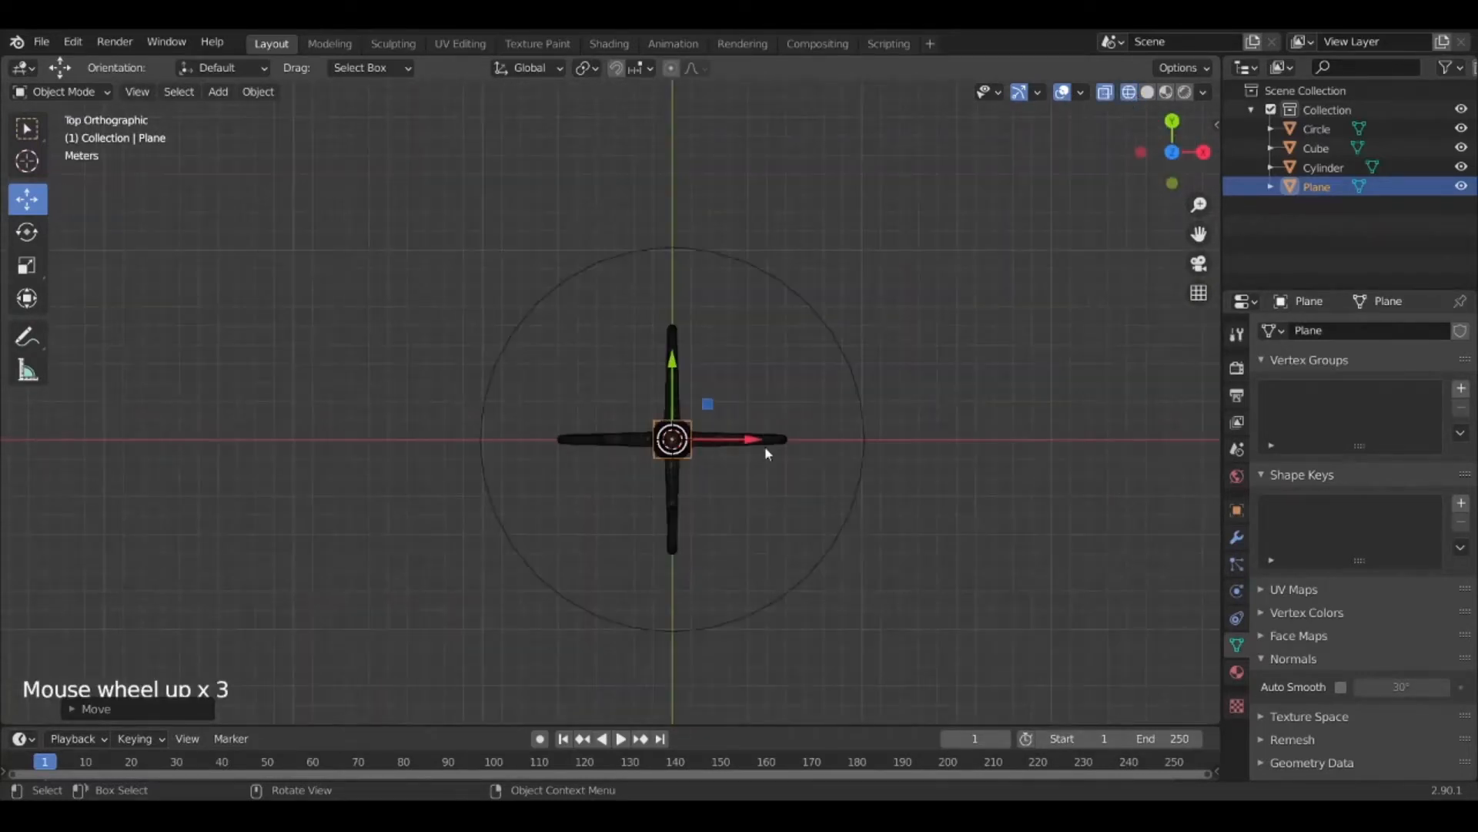
{"action": "key", "text": "s"}
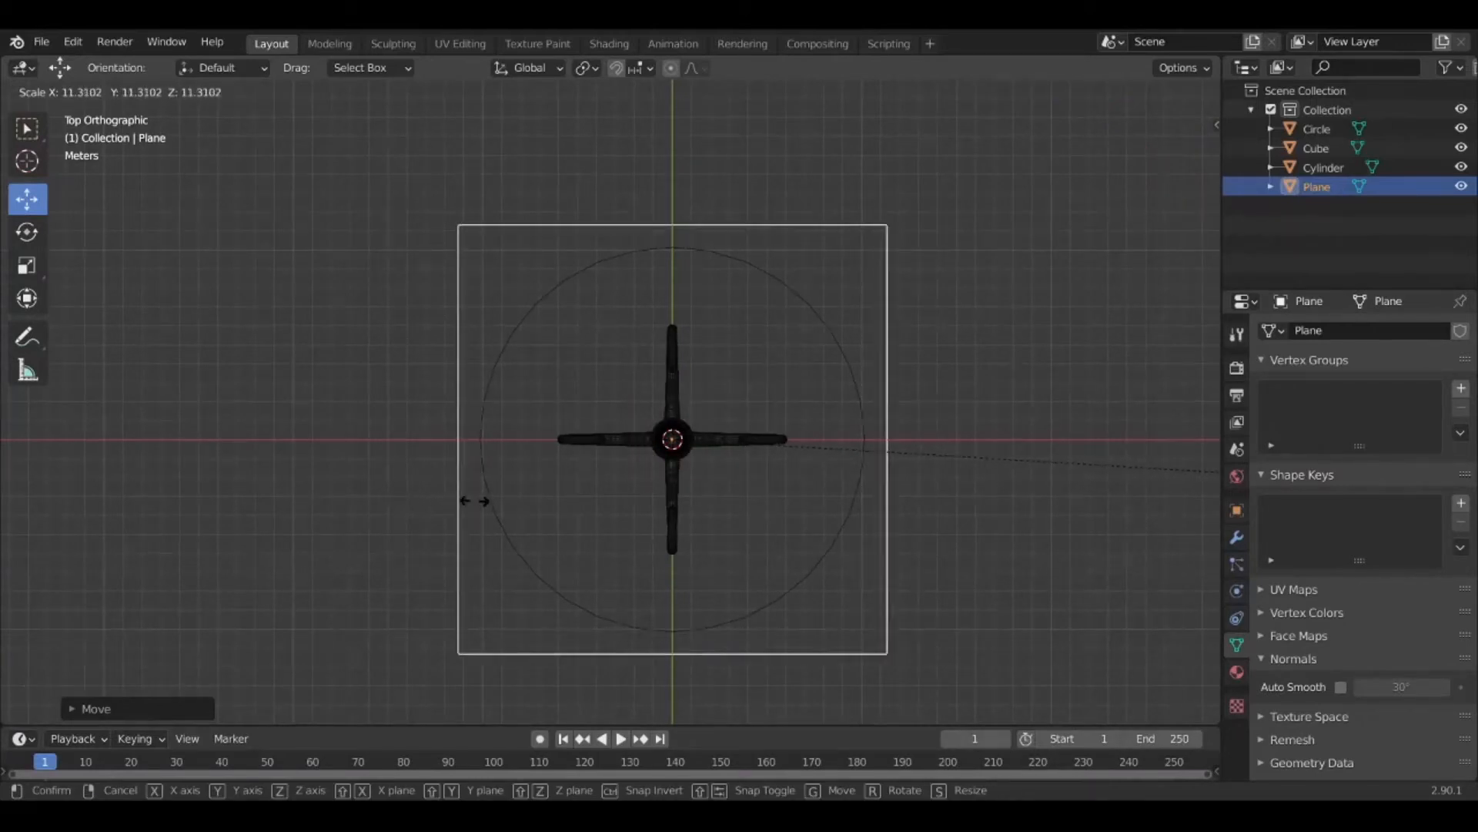
{"action": "left_click", "coordinate": [542, 502]}
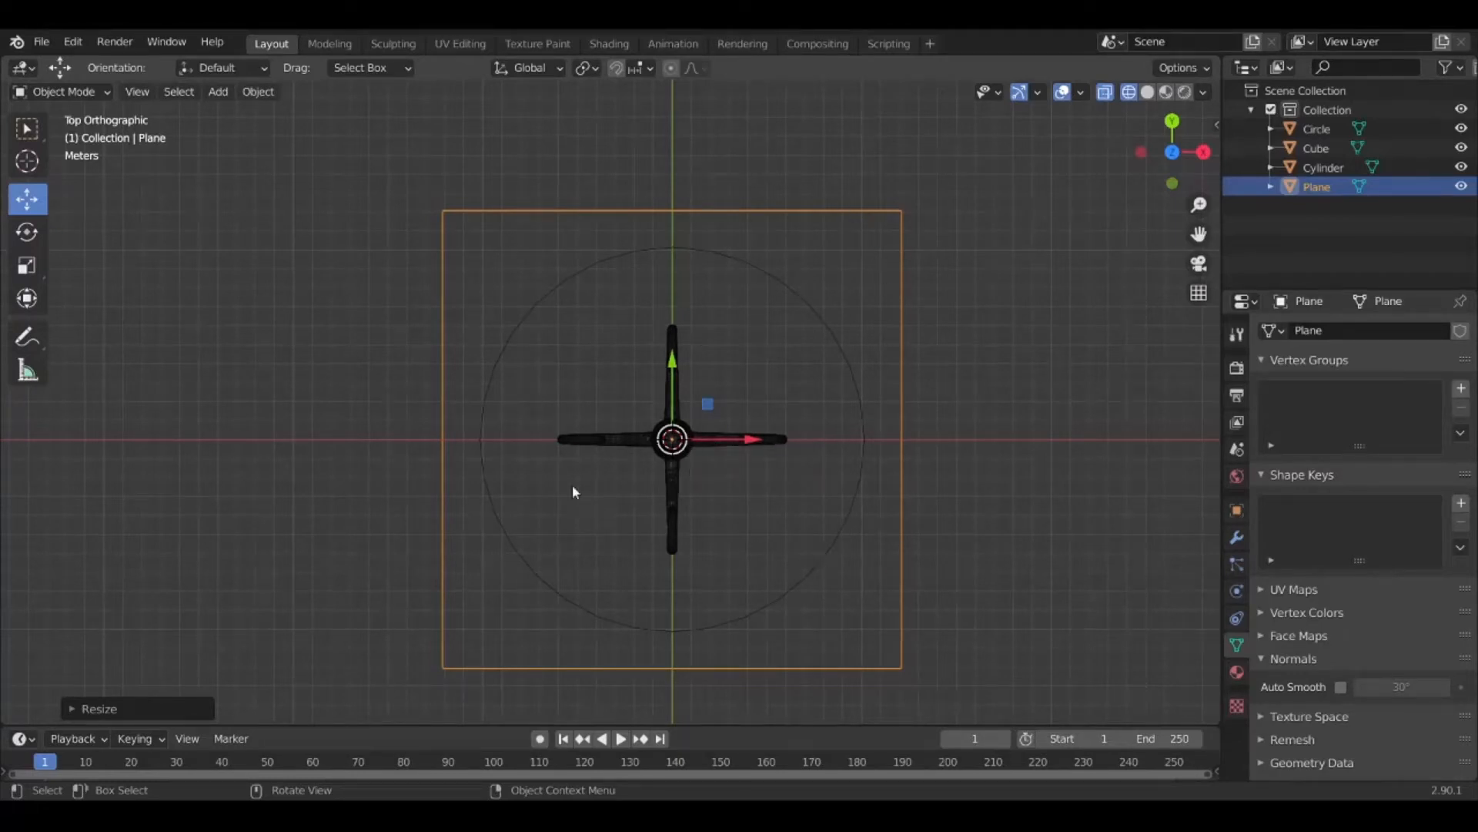
{"action": "middle_click_drag", "start_coordinate": [914, 576], "coordinate": [760, 386]}
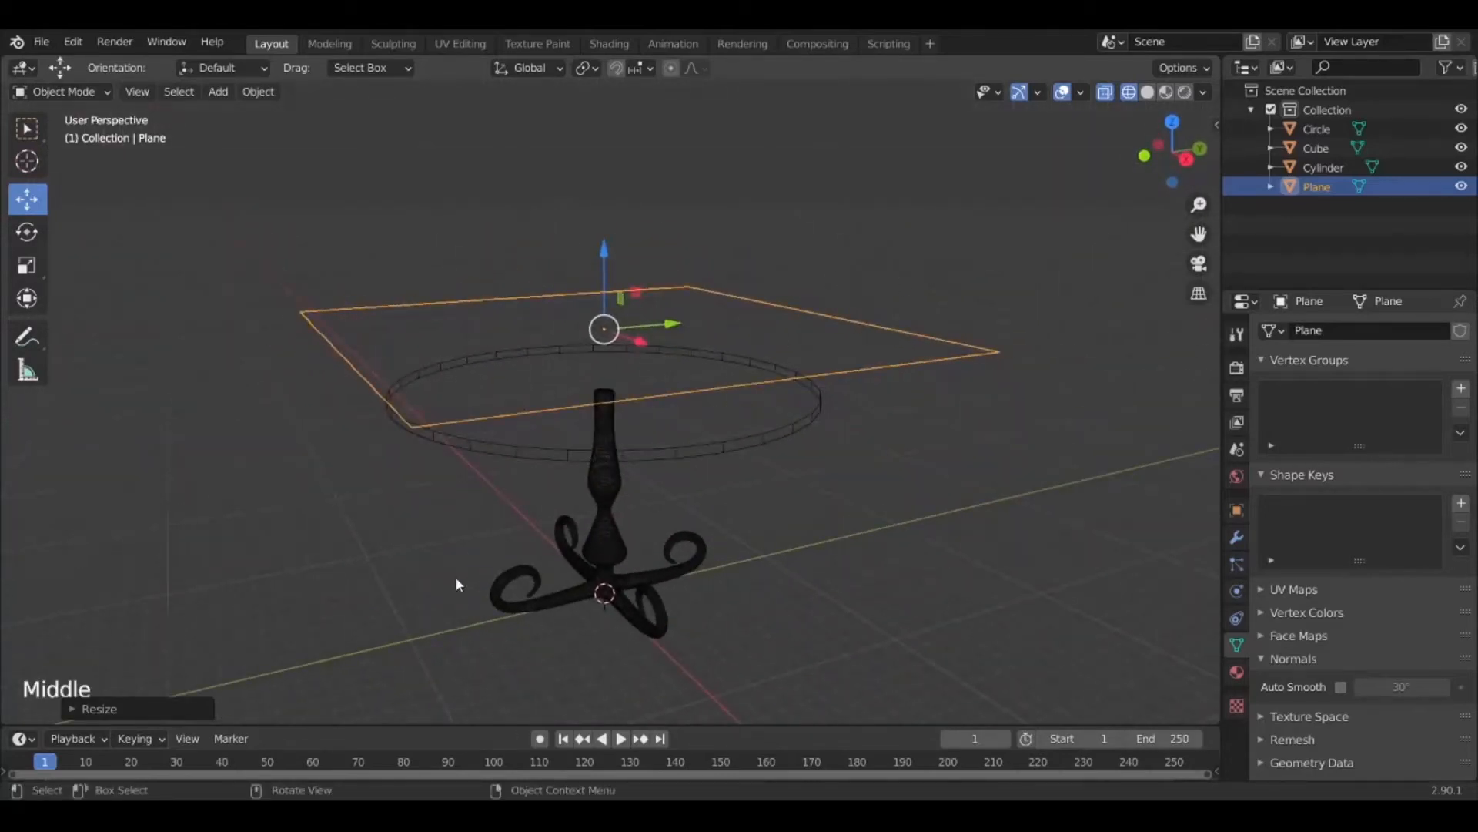
{"action": "middle_click_drag", "start_coordinate": [666, 587], "coordinate": [730, 653]}
{"action": "scroll", "coordinate": [730, 653], "scroll_direction": "down", "scroll_amount": 2}
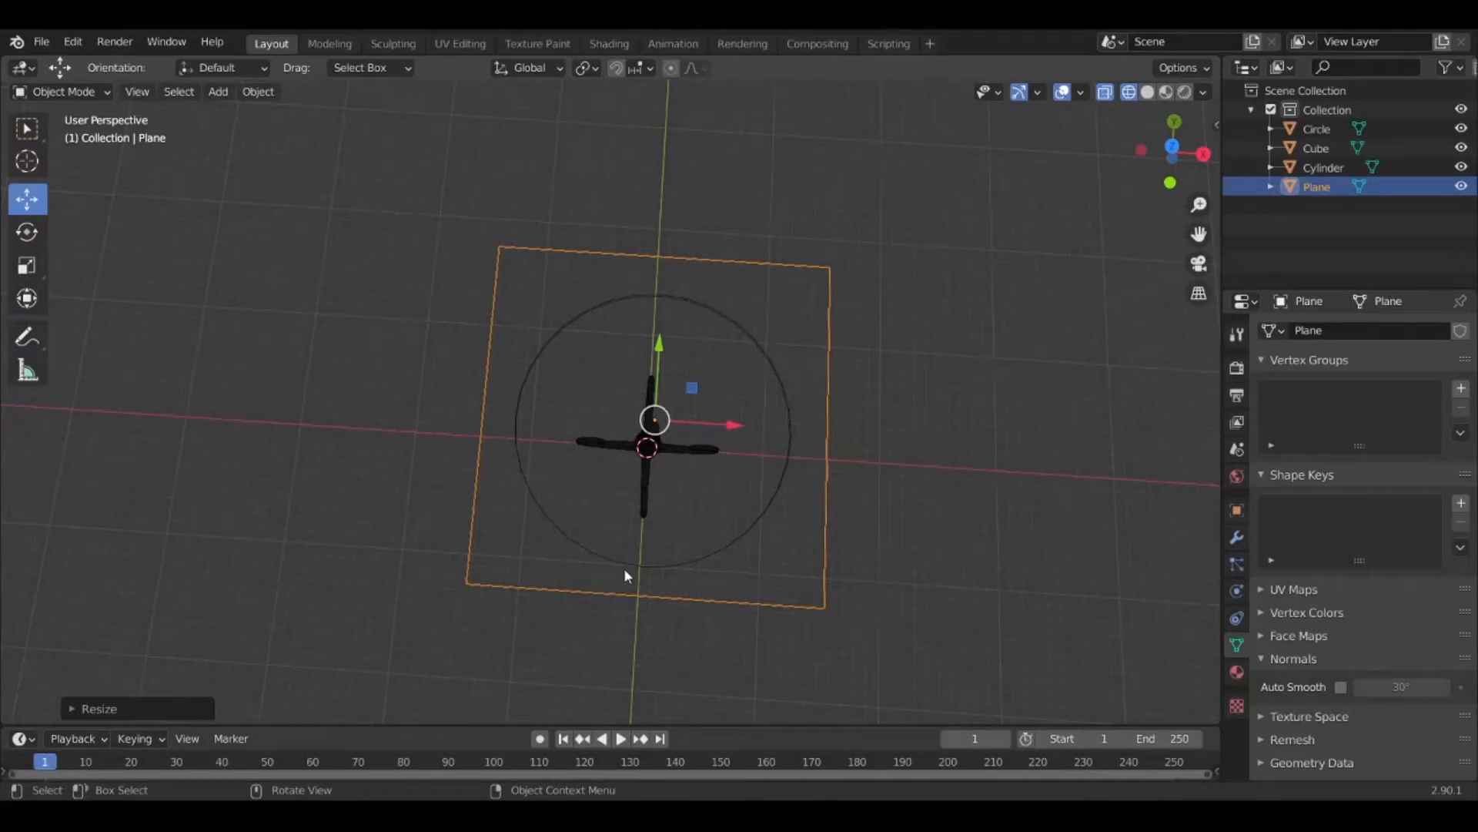
{"action": "scroll", "coordinate": [499, 483], "scroll_direction": "up", "scroll_amount": 1}
{"action": "middle_click_drag", "start_coordinate": [538, 562], "coordinate": [539, 603]}
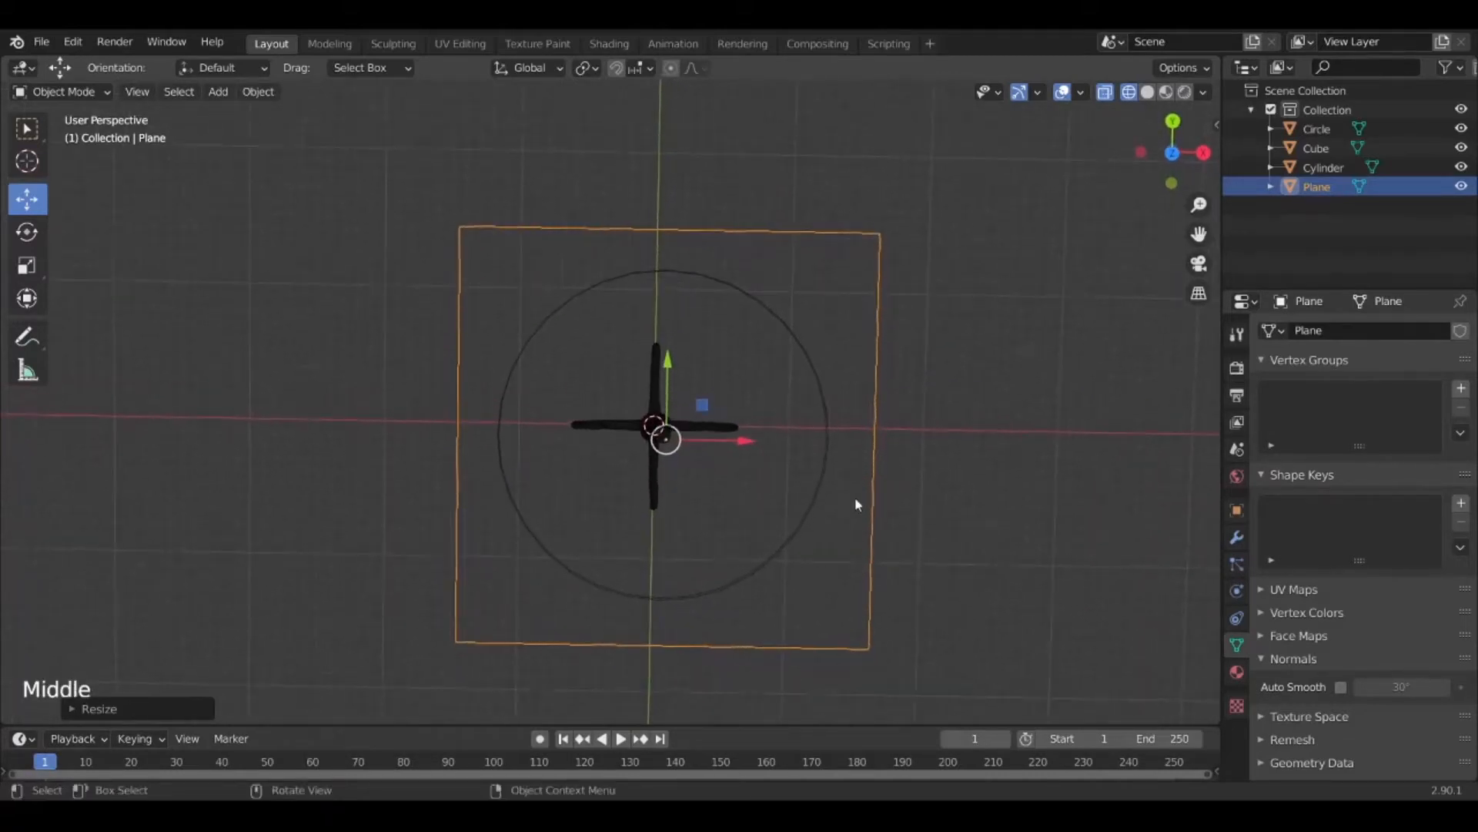
Subdivide the whole plane once in edit mode so it is divided into four faces
{"action": "middle_click_drag", "start_coordinate": [855, 496], "coordinate": [773, 467], "text": "shift"}
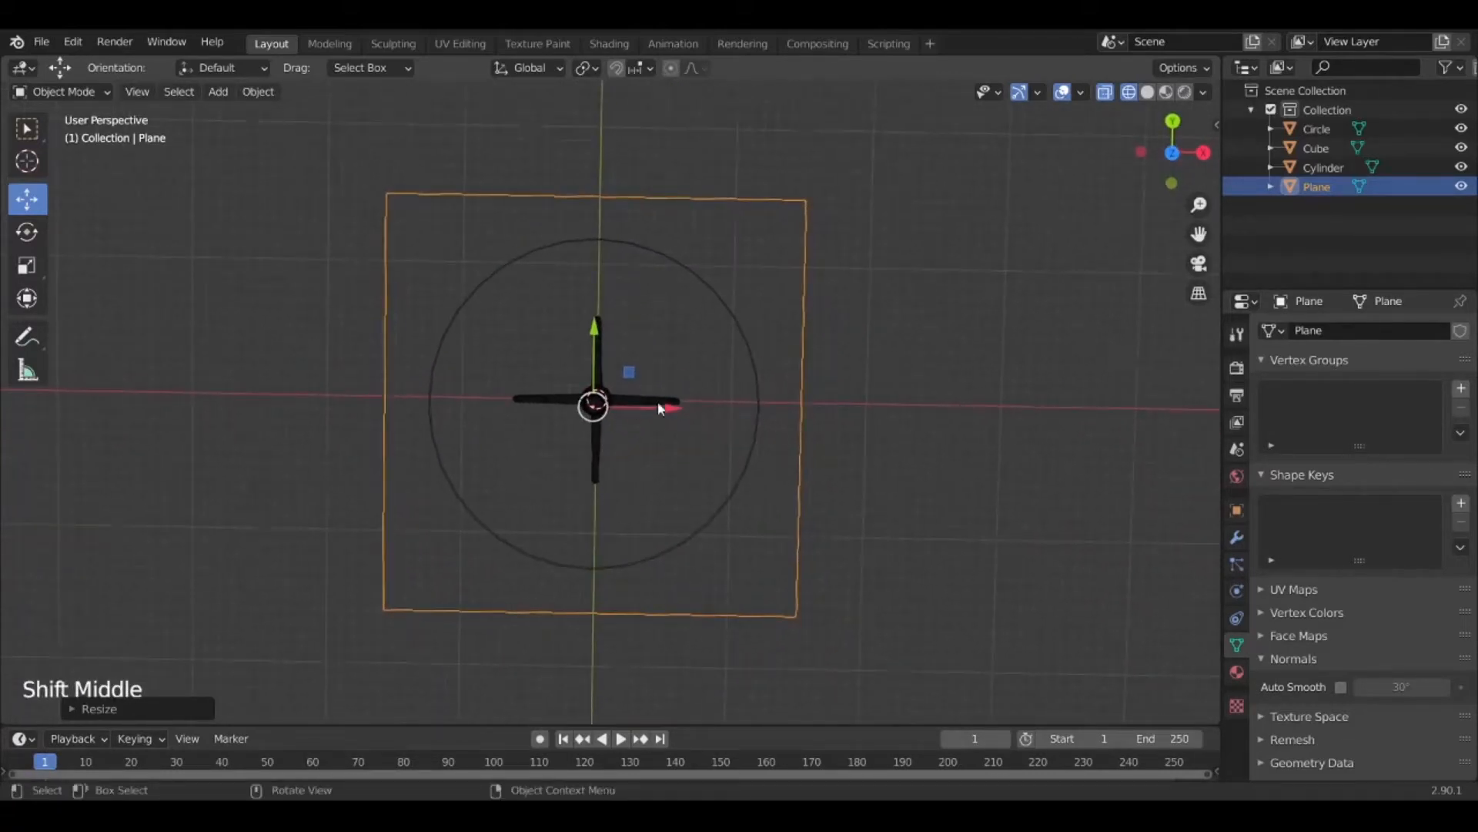
{"action": "key", "text": "Tab"}
{"action": "key", "text": "b"}
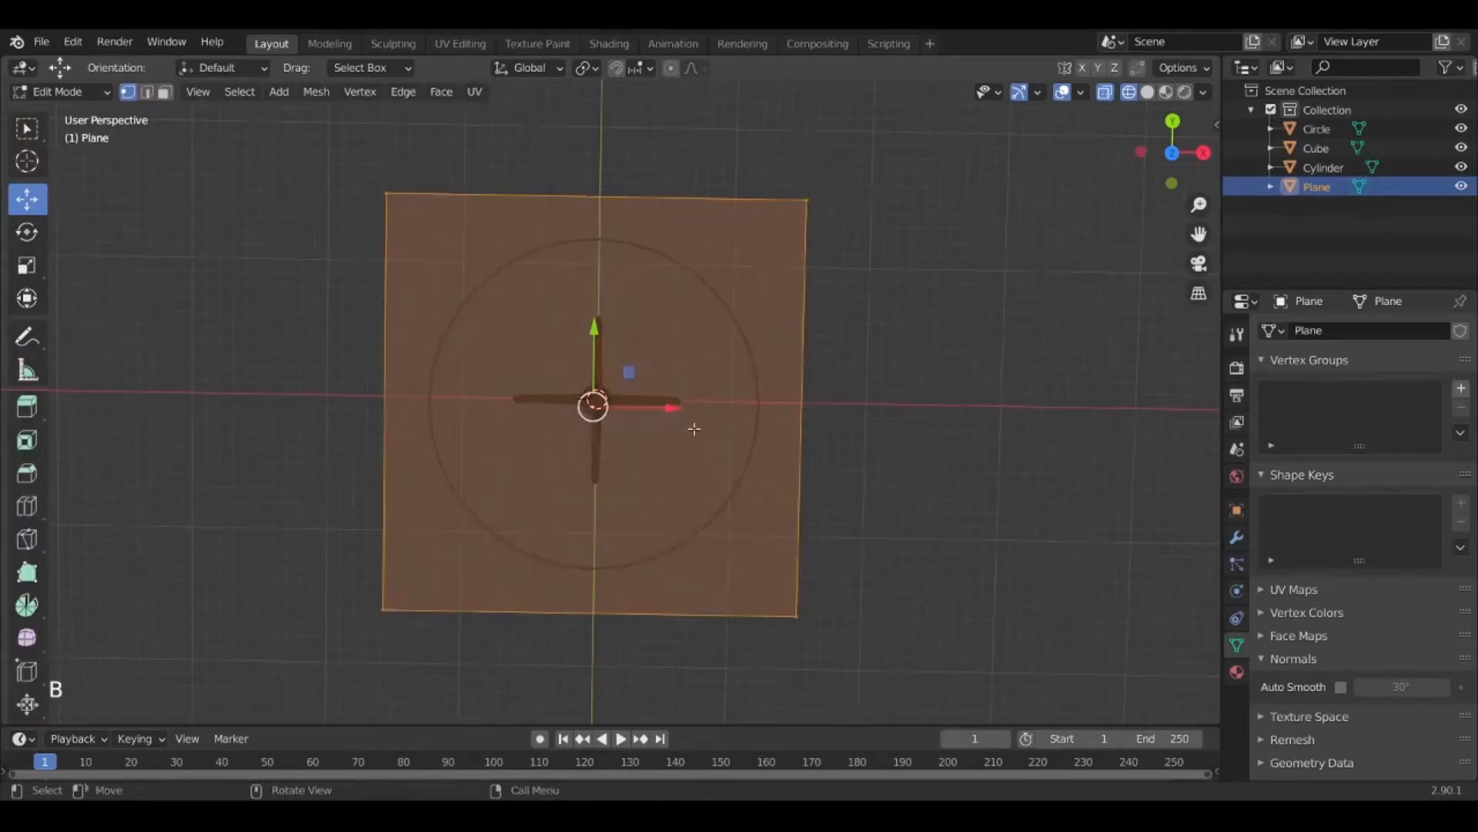
{"action": "right_click", "coordinate": [694, 328]}
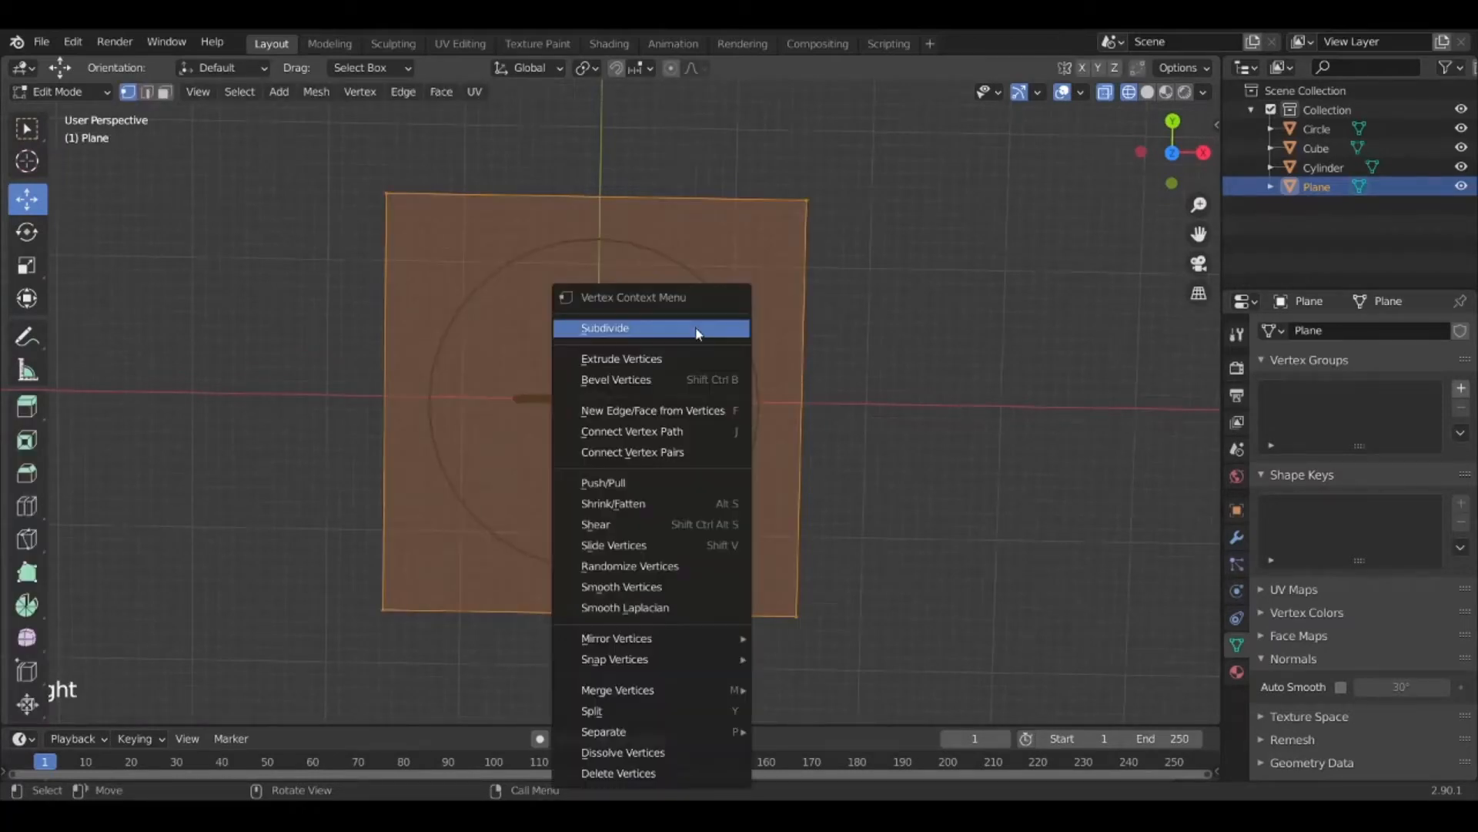
{"action": "left_click", "coordinate": [652, 329]}
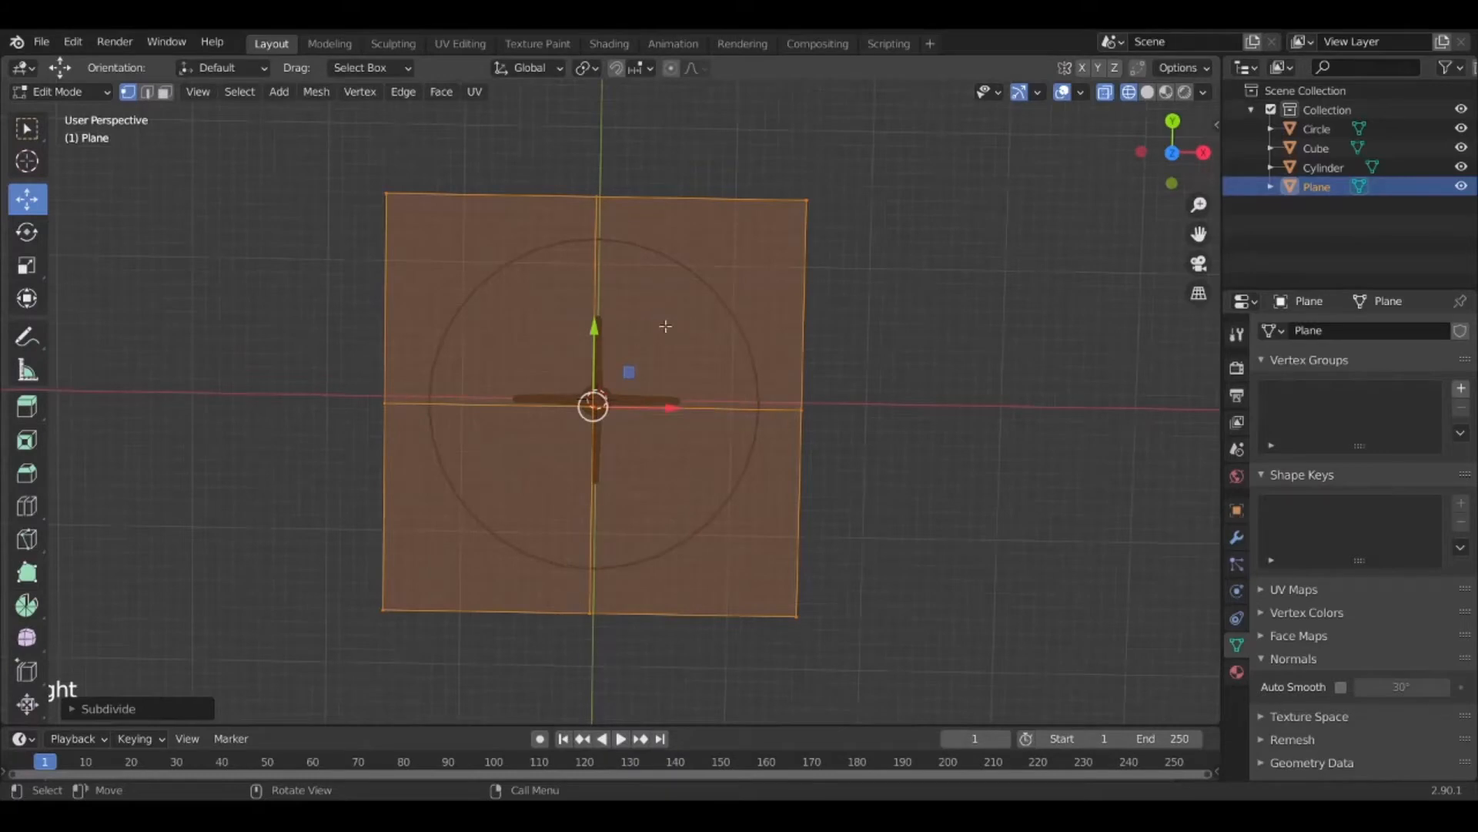
{"action": "middle_click_drag", "start_coordinate": [620, 318], "coordinate": [805, 241]}
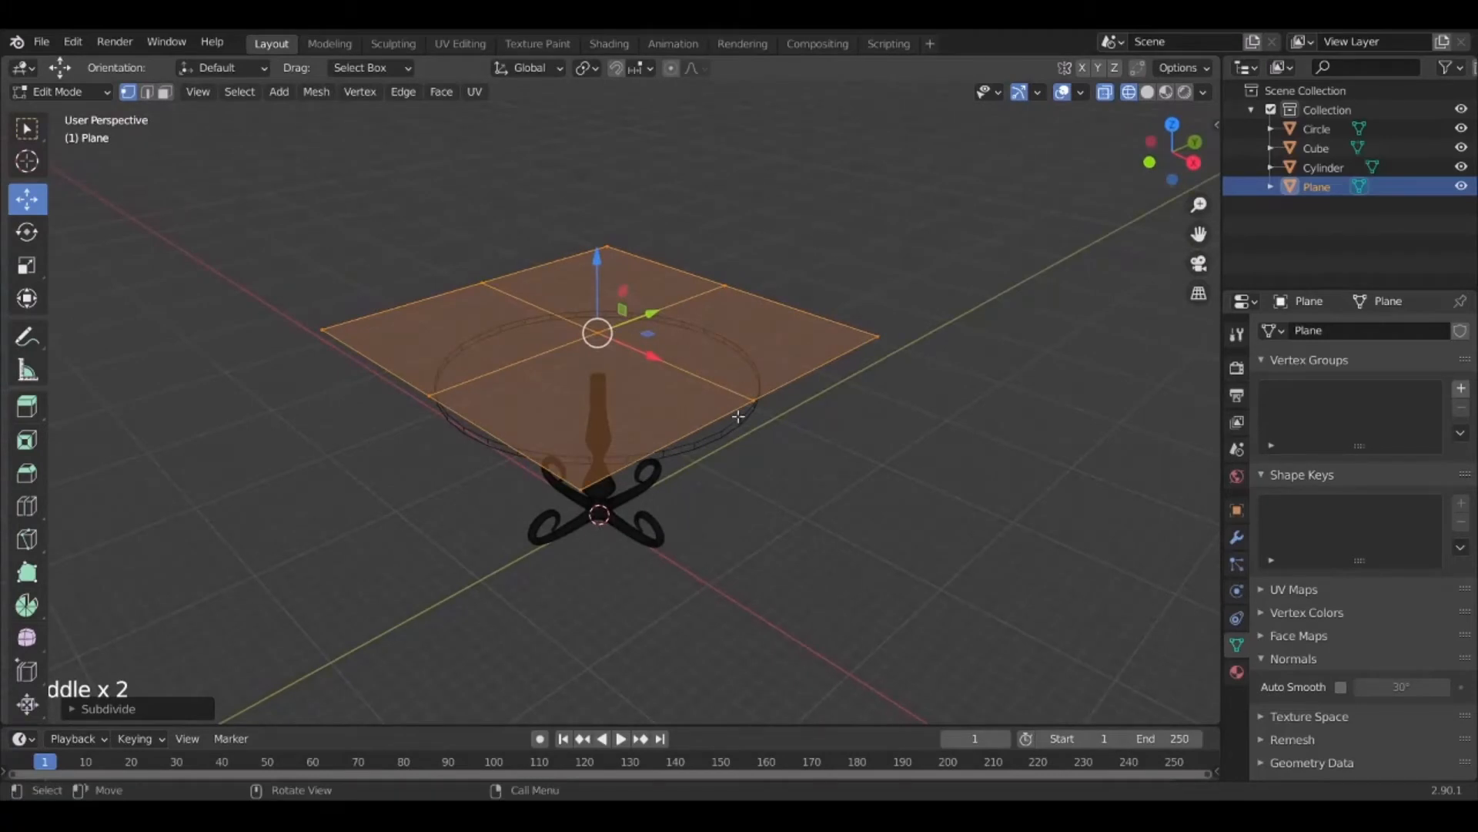
Select the midpoint vertices of the plane's four outer edges and scale them outward by 1.3 in top view to form an octagon
{"action": "middle_click_drag", "start_coordinate": [678, 412], "coordinate": [797, 496]}
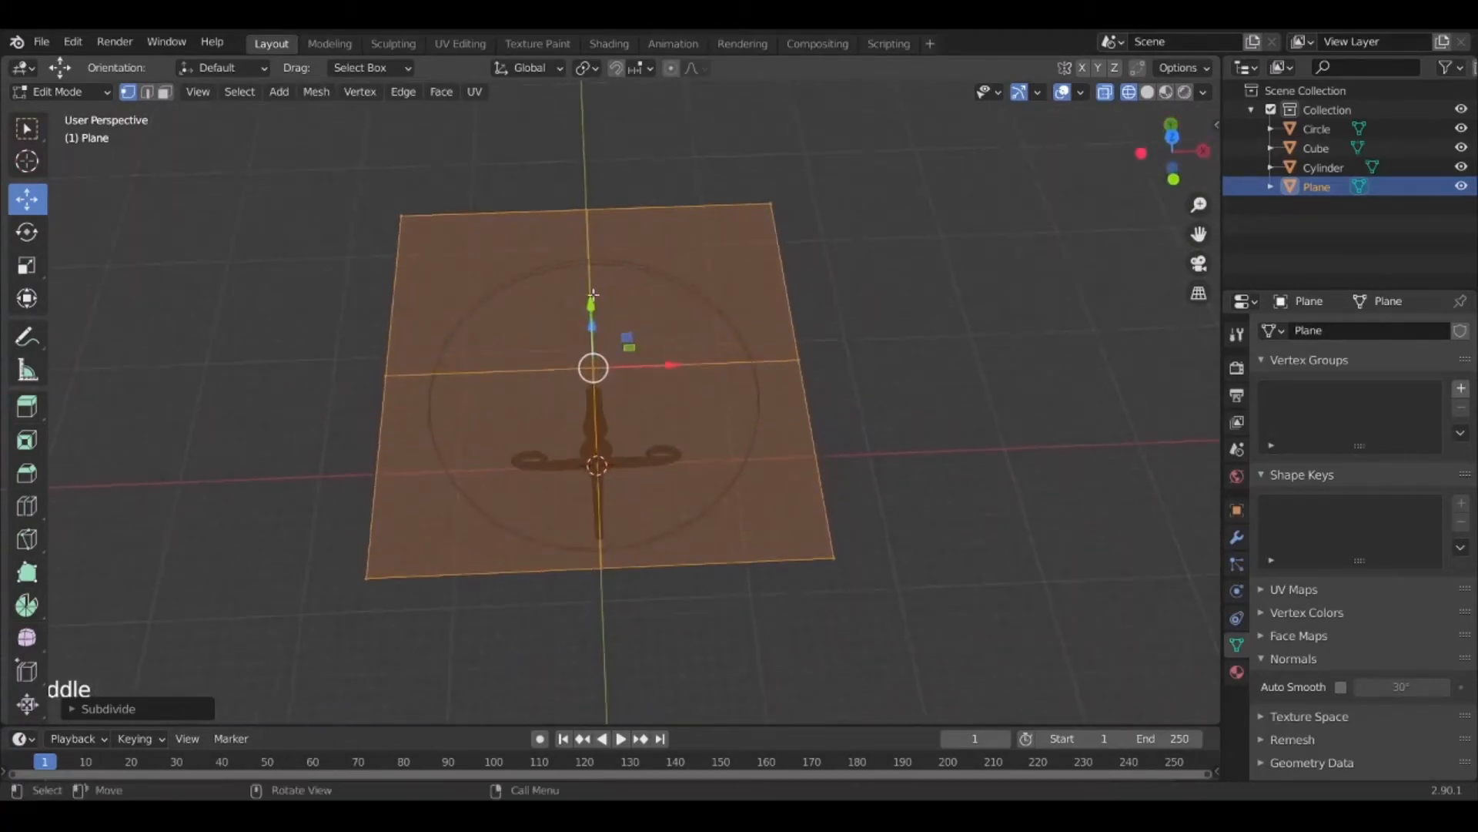
{"action": "left_click", "coordinate": [586, 211]}
{"action": "left_click", "coordinate": [796, 355], "text": "shift"}
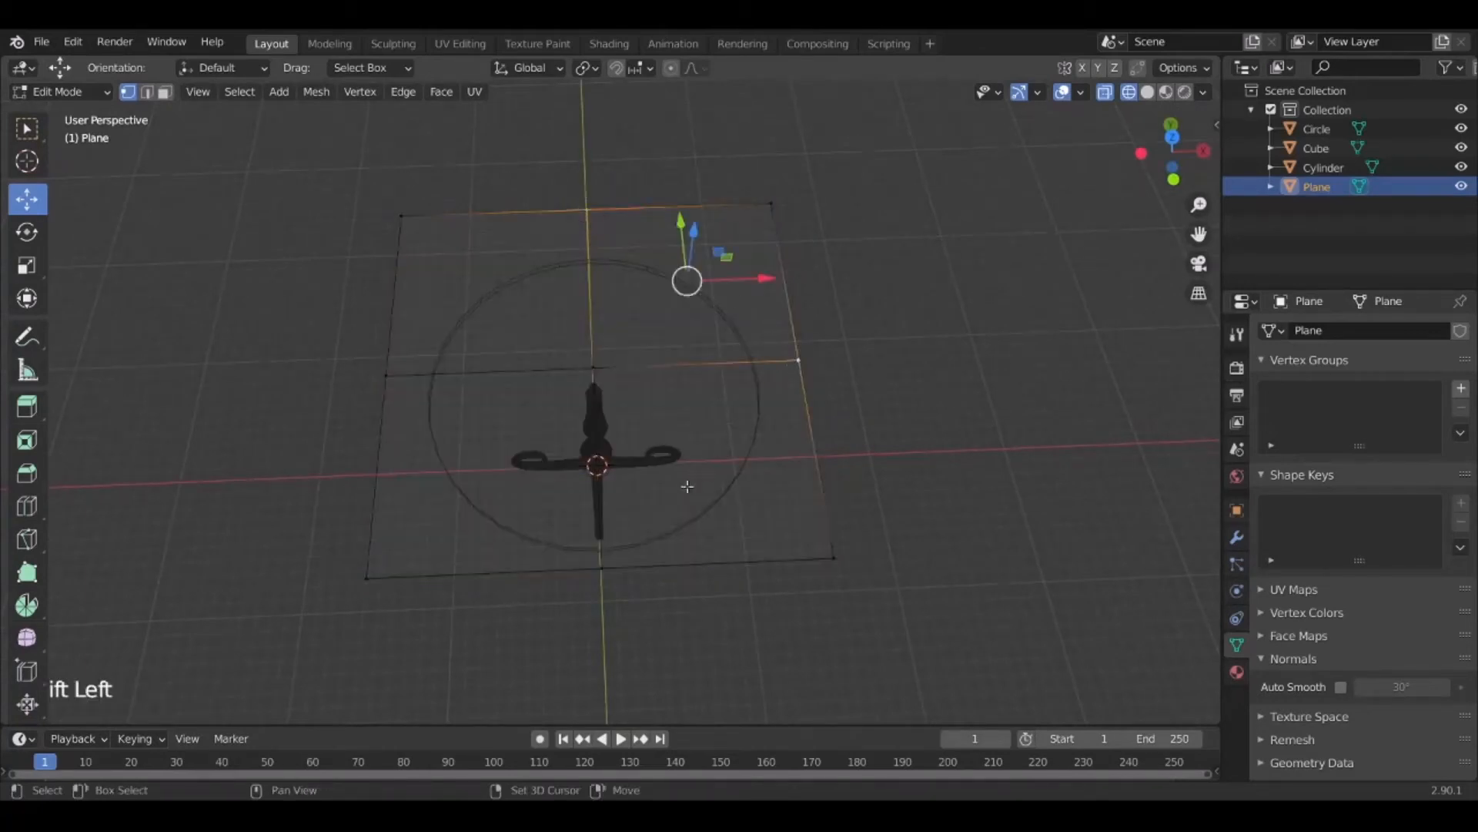
{"action": "left_click", "coordinate": [609, 553], "text": "shift"}
{"action": "left_click", "coordinate": [379, 380], "text": "shift"}
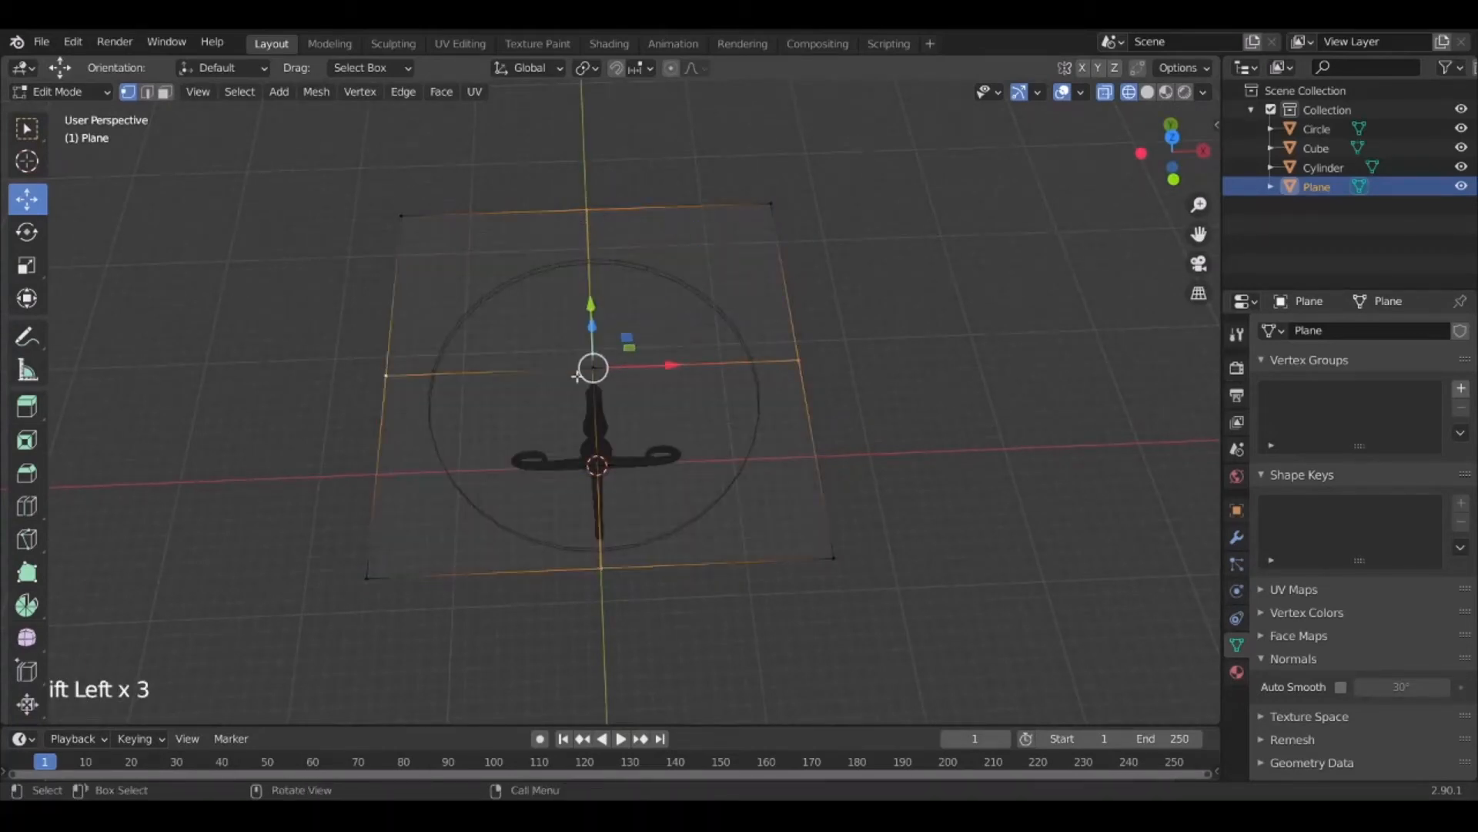
{"action": "middle_click_drag", "start_coordinate": [379, 380], "coordinate": [586, 331]}
{"action": "left_click", "coordinate": [1173, 159]}
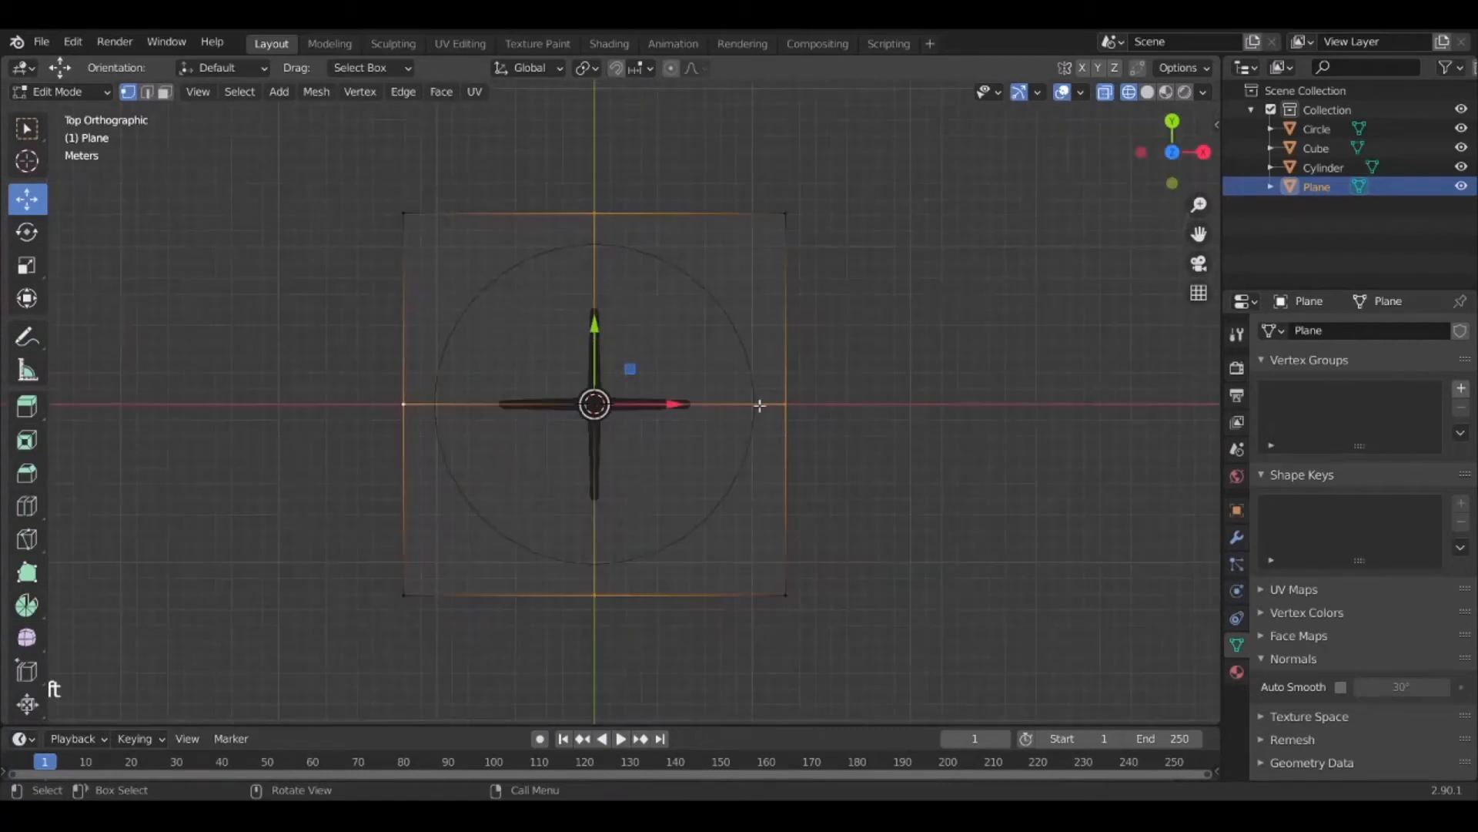
{"action": "scroll", "coordinate": [762, 398], "scroll_direction": "down", "scroll_amount": 2}
{"action": "middle_click_drag", "start_coordinate": [766, 390], "coordinate": [780, 416], "text": "shift"}
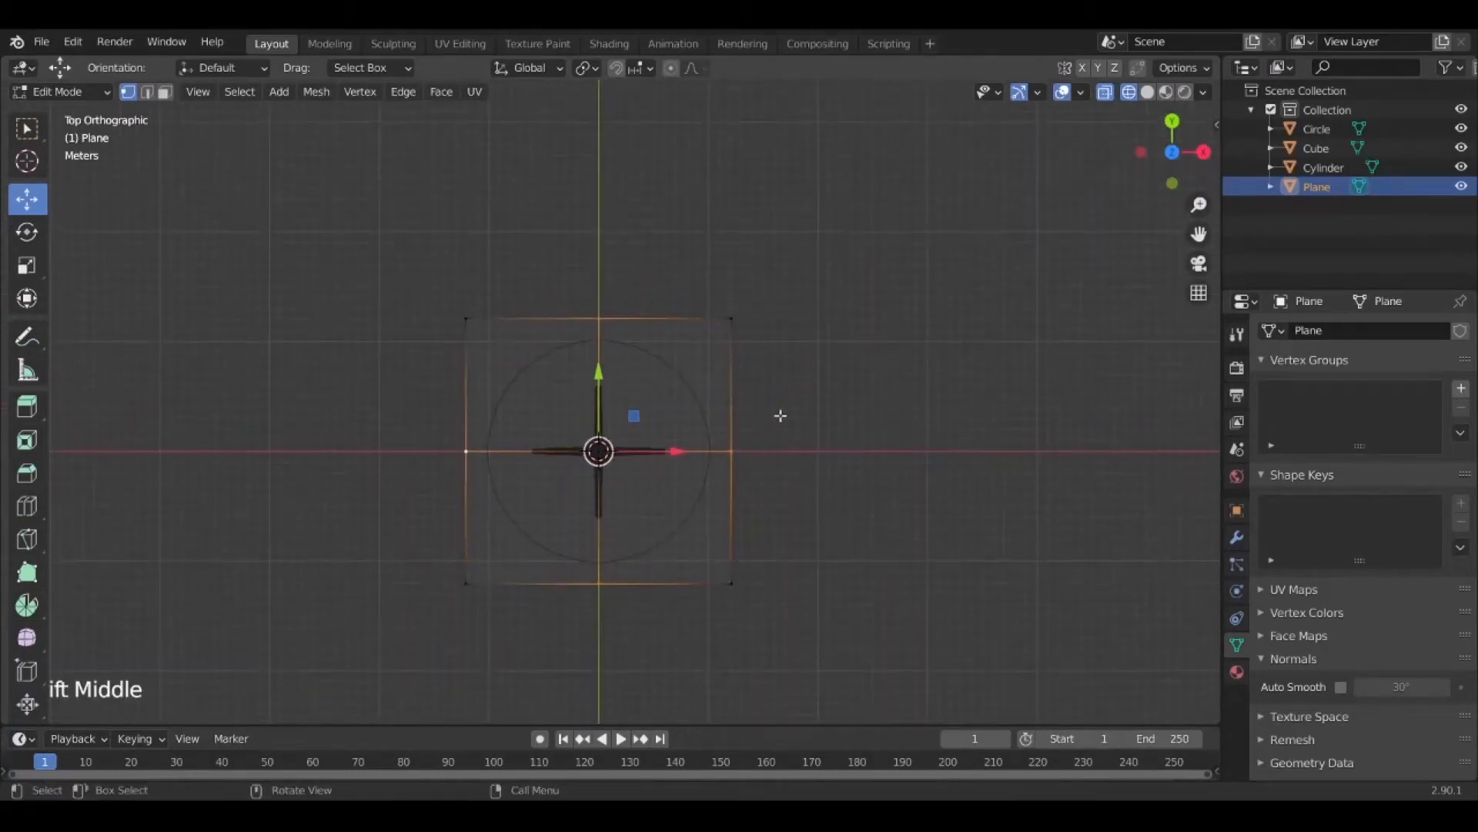
{"action": "key", "text": "s"}
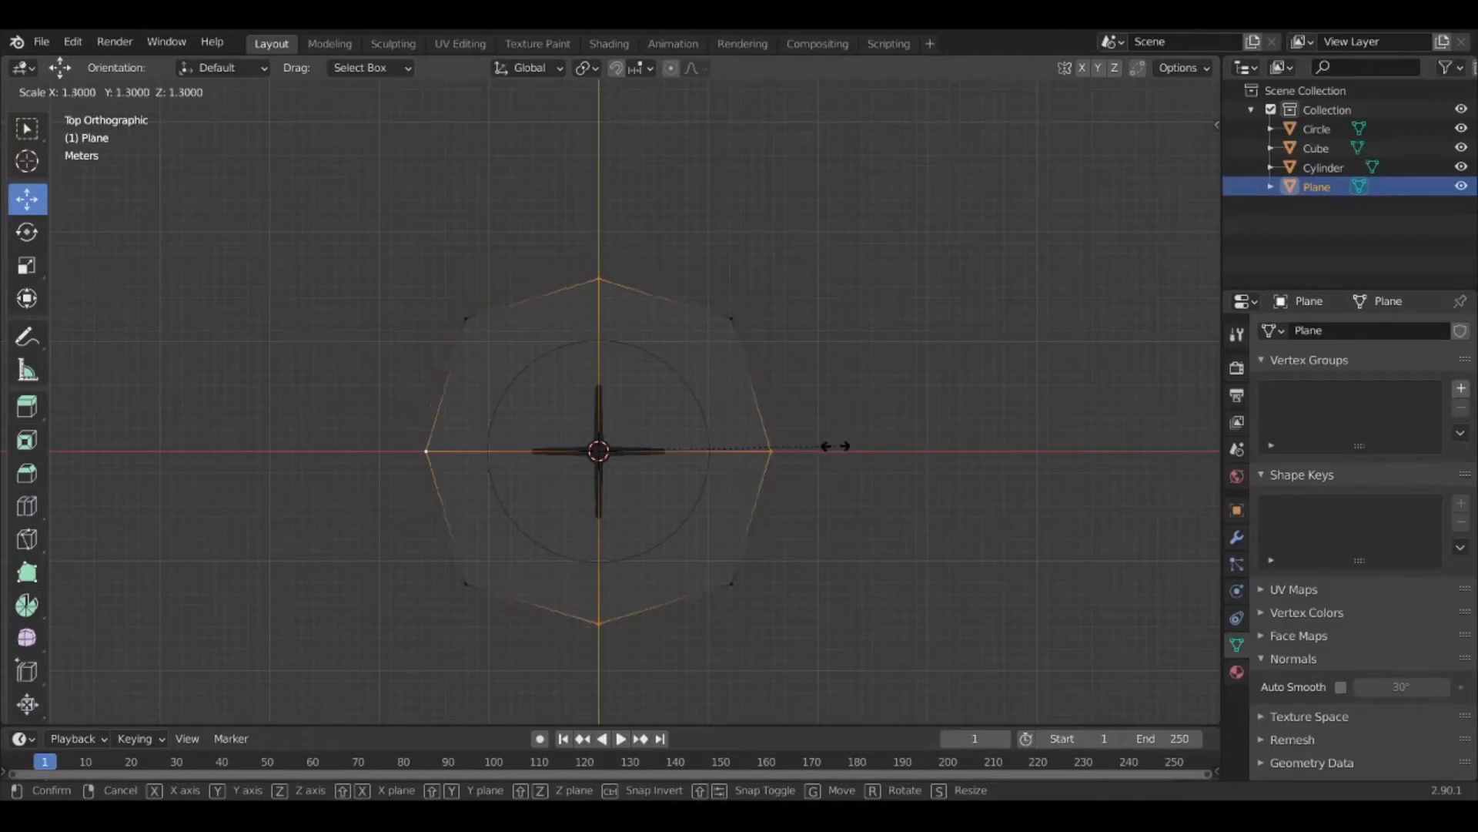
{"action": "left_click", "coordinate": [836, 447]}
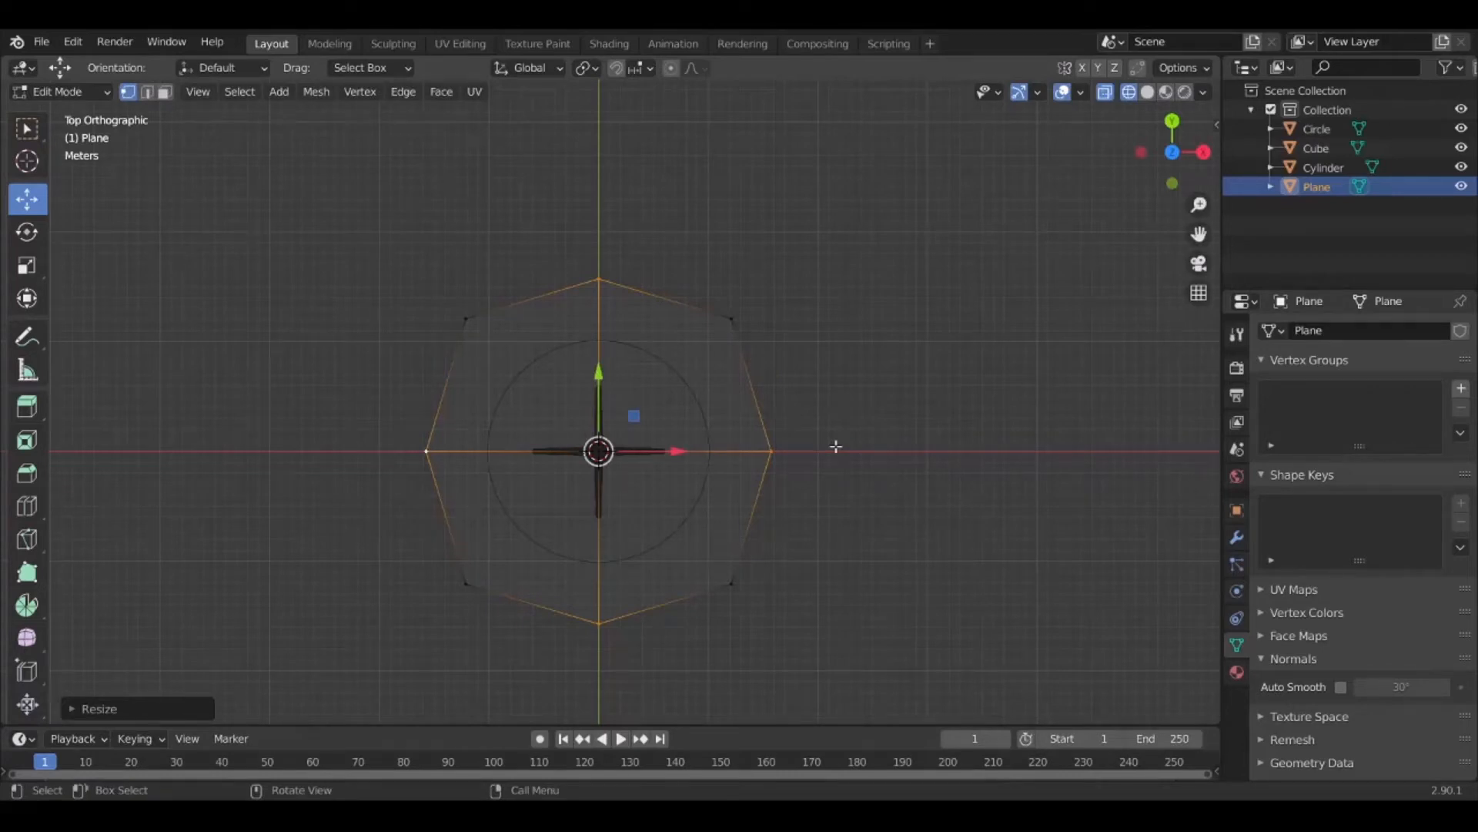
Return to object mode, switch the viewport to solid shading and inspect the octagonal plane above the table
{"action": "middle_click_drag", "start_coordinate": [746, 445], "coordinate": [996, 219]}
{"action": "key", "text": "Tab"}
{"action": "left_click", "coordinate": [1147, 92]}
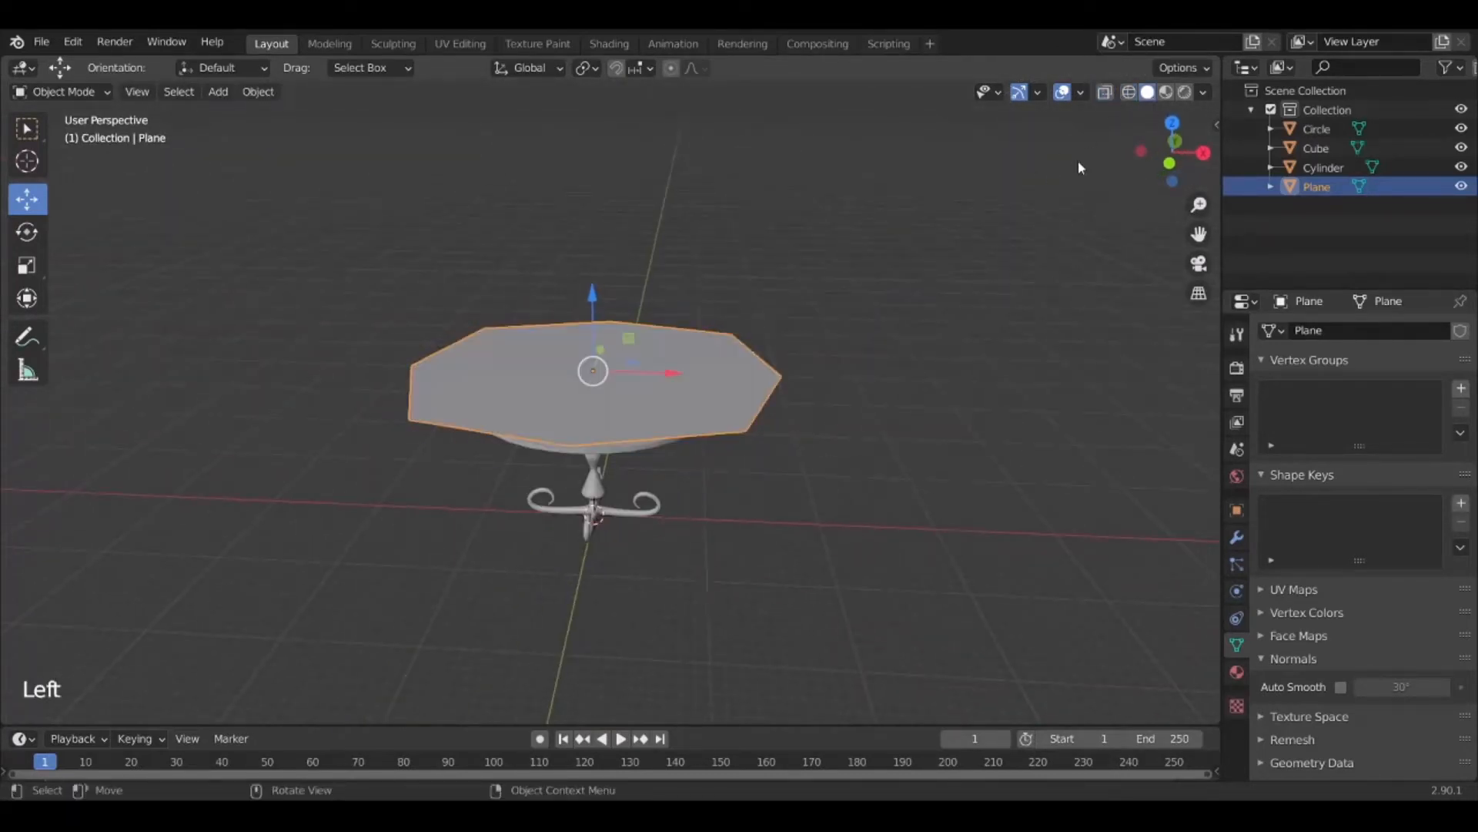
{"action": "scroll", "coordinate": [843, 419], "scroll_direction": "up", "scroll_amount": 2}
{"action": "mouse_move", "coordinate": [844, 419]}
{"action": "middle_mouse_down"}
{"action": "mouse_move", "coordinate": [764, 301]}
{"action": "mouse_move", "coordinate": [762, 408]}
{"action": "mouse_move", "coordinate": [747, 430]}
{"action": "middle_mouse_up"}
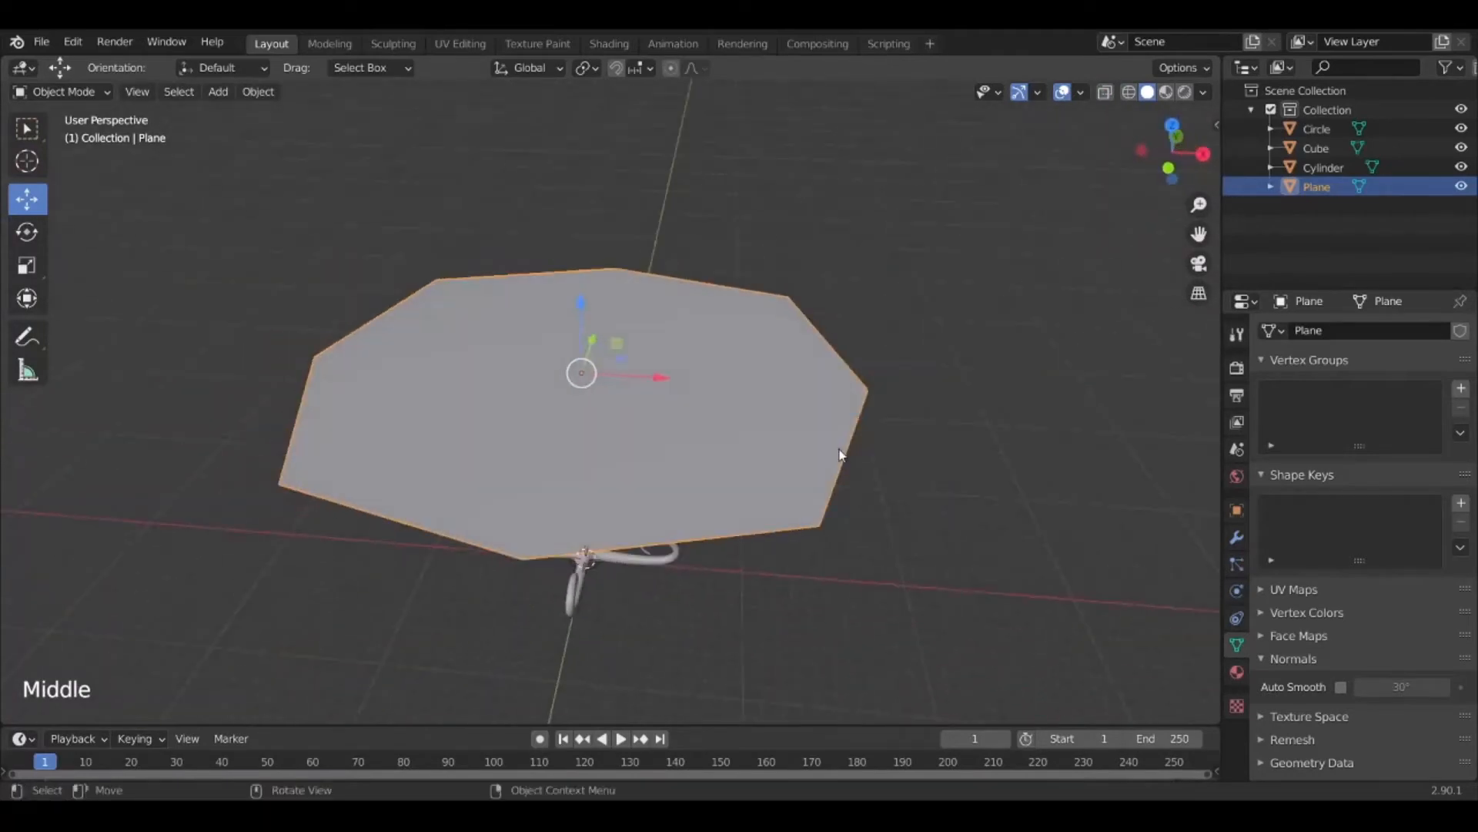
{"action": "middle_click_drag", "start_coordinate": [671, 466], "coordinate": [694, 542]}
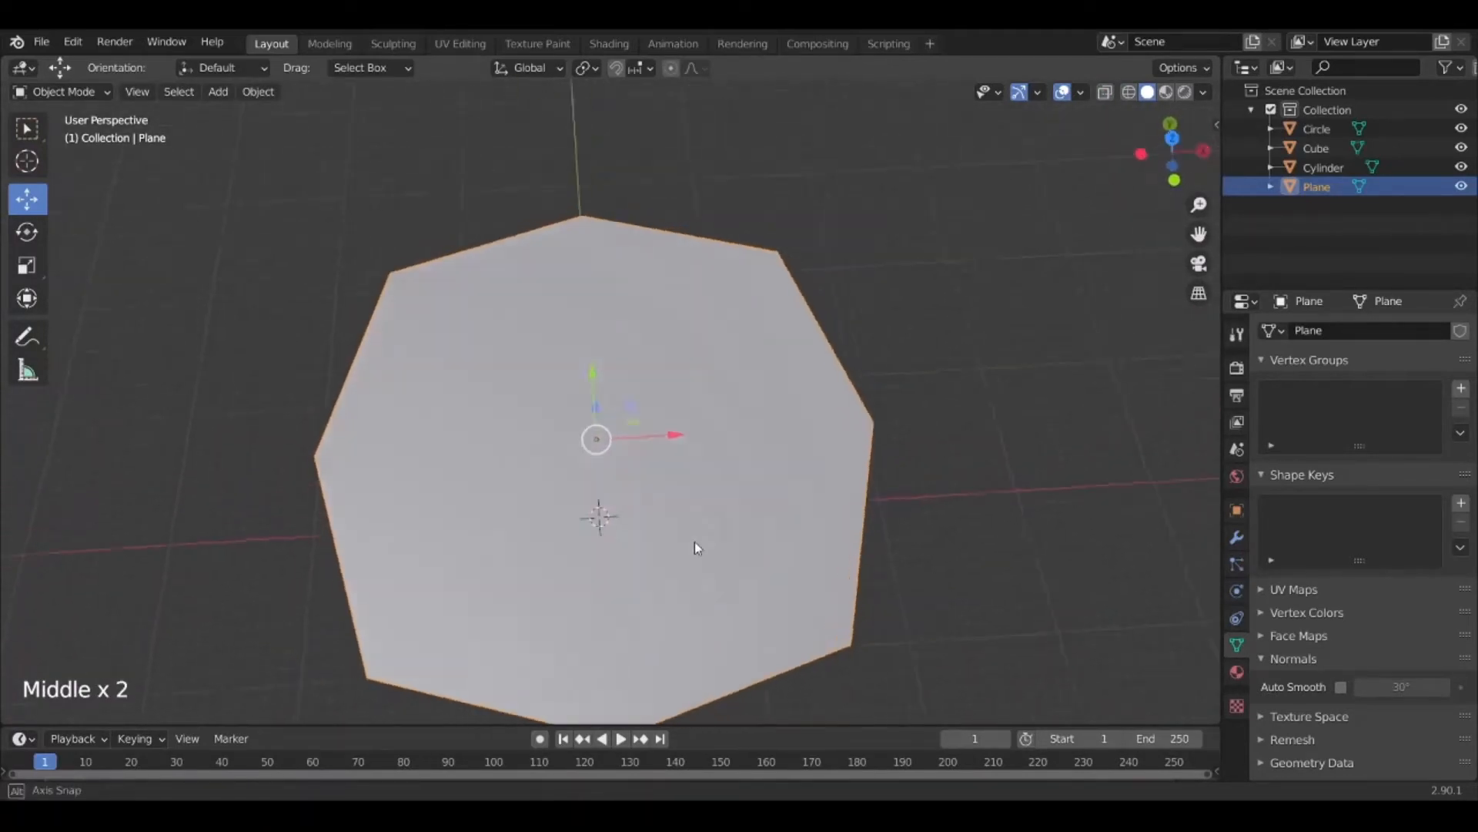
{"action": "scroll", "coordinate": [685, 493], "scroll_direction": "down", "scroll_amount": 2}
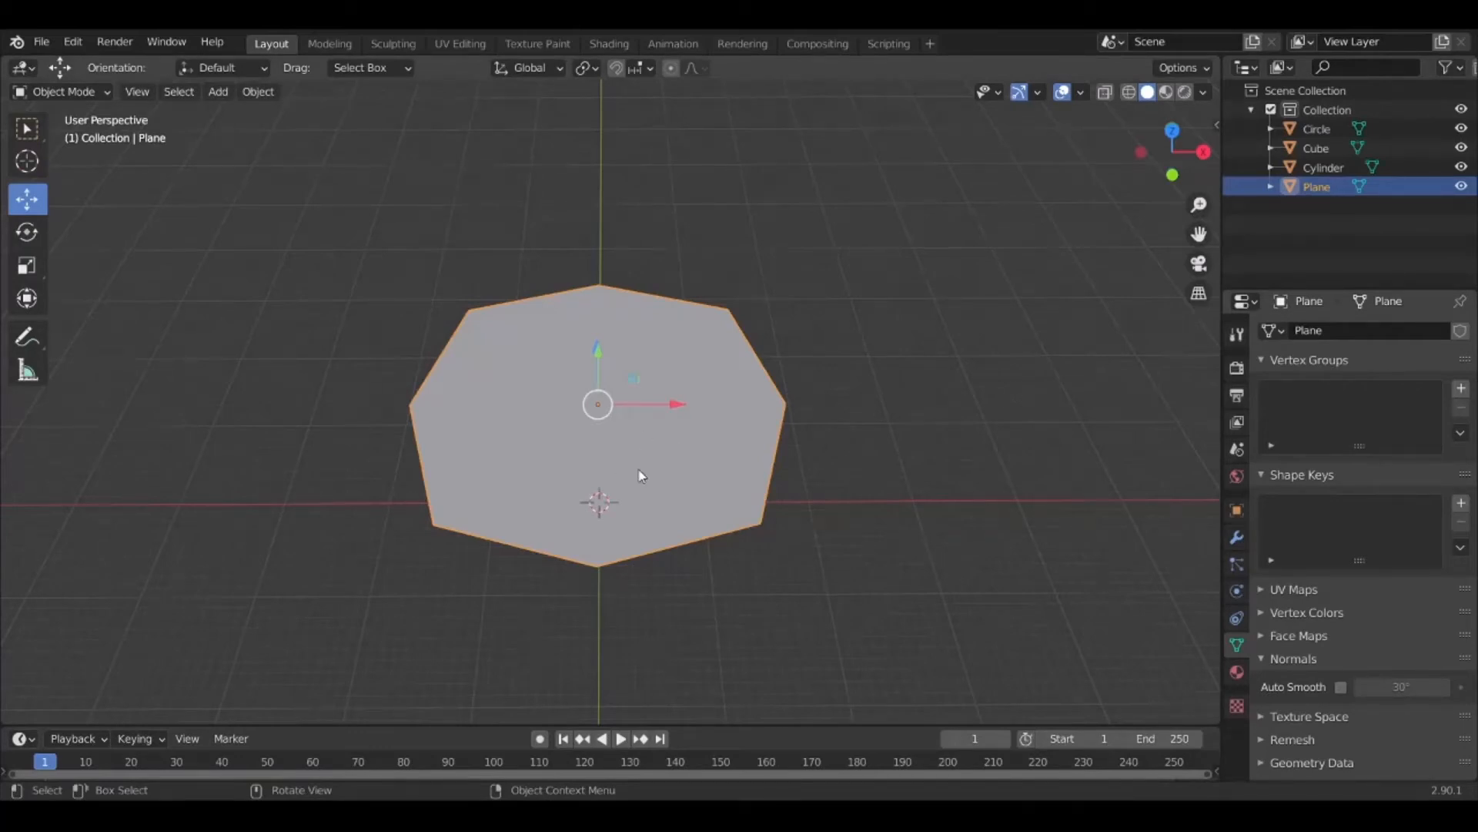
Select the octagonal plane's entire mesh in edit mode and subdivide it with 10 cuts
{"action": "key", "text": "Tab"}
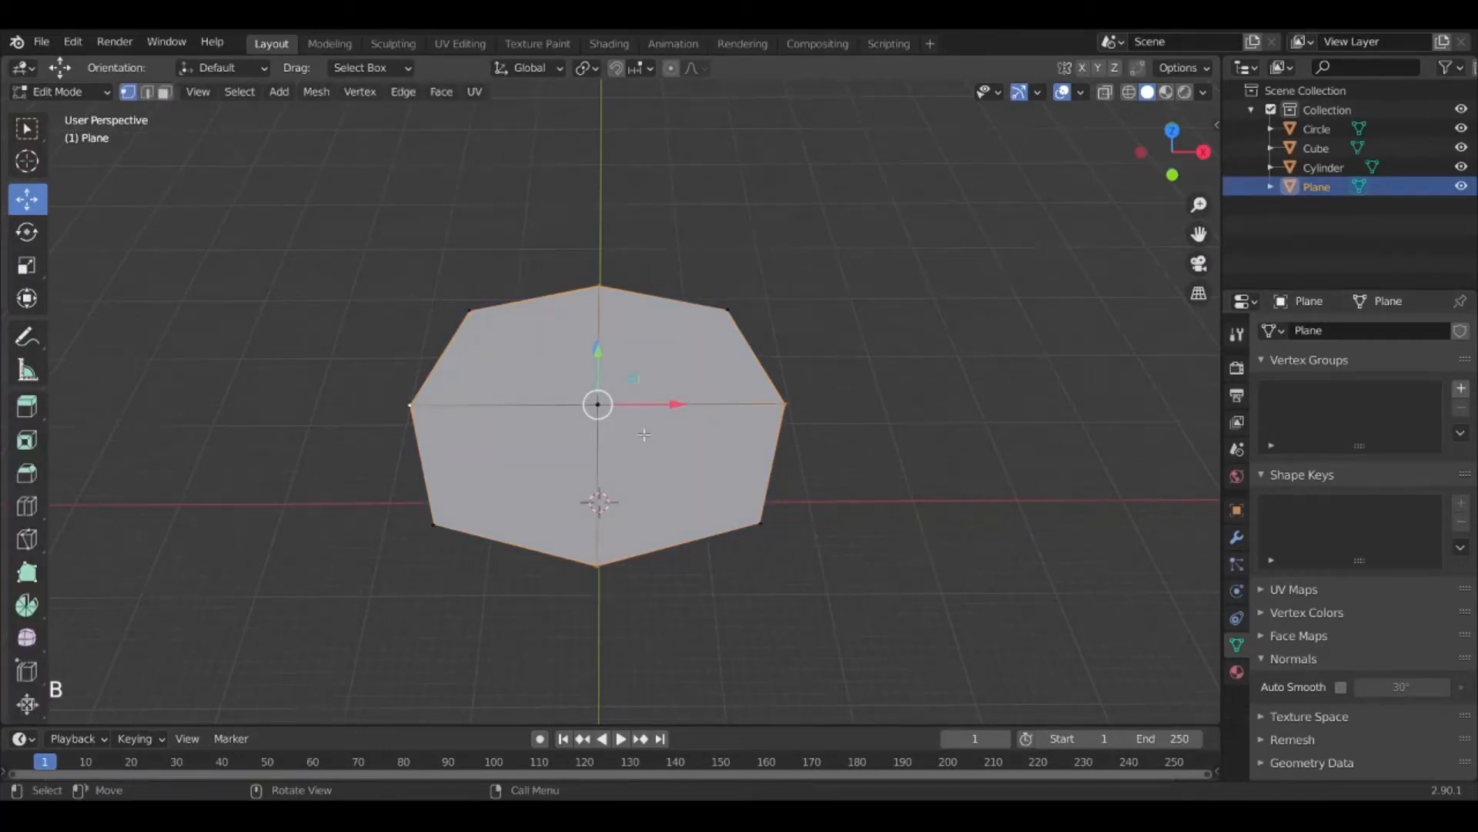
{"action": "key", "text": "a"}
{"action": "right_click", "coordinate": [682, 466]}
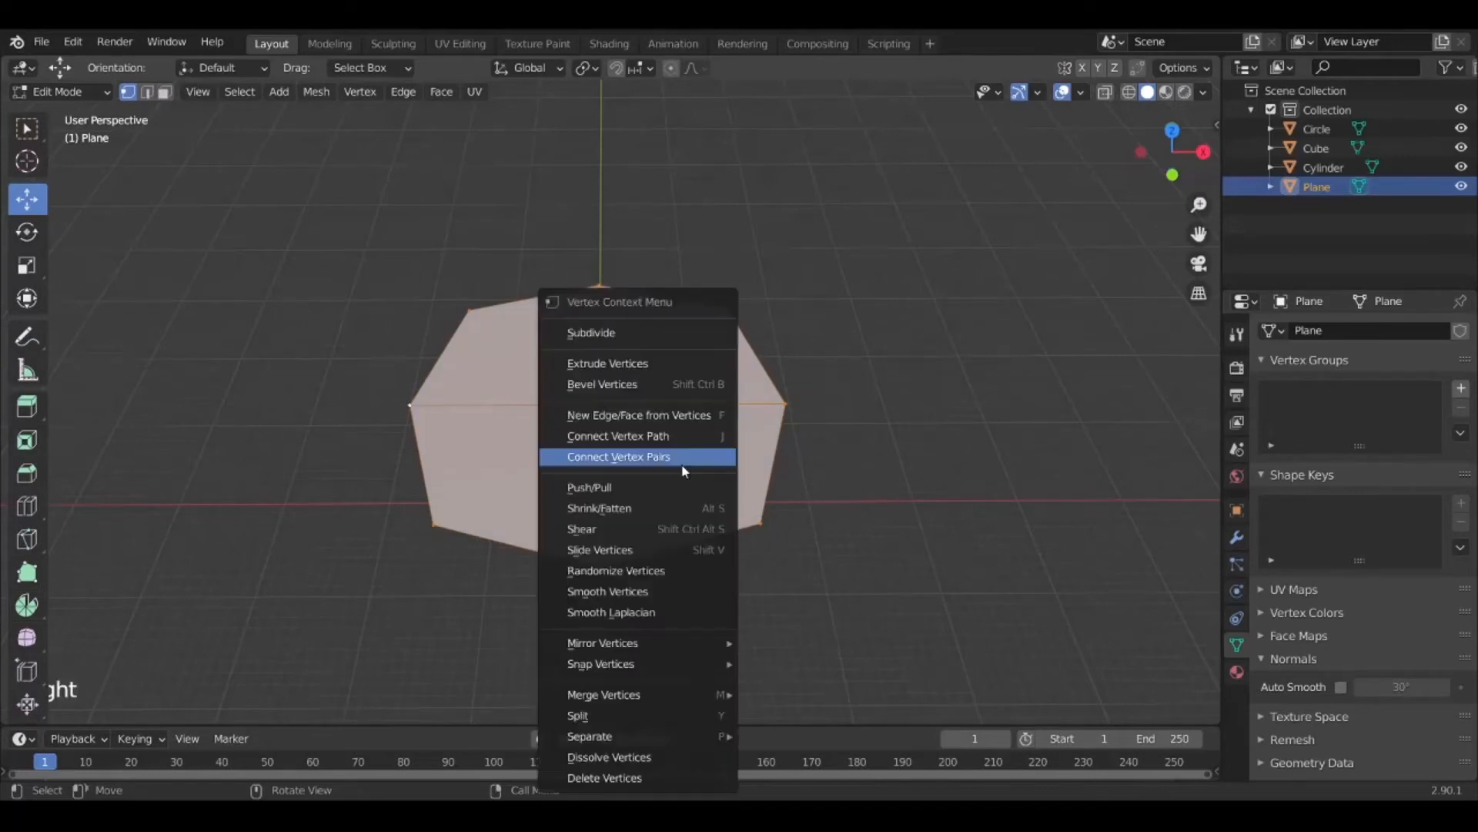
{"action": "left_click", "coordinate": [606, 333]}
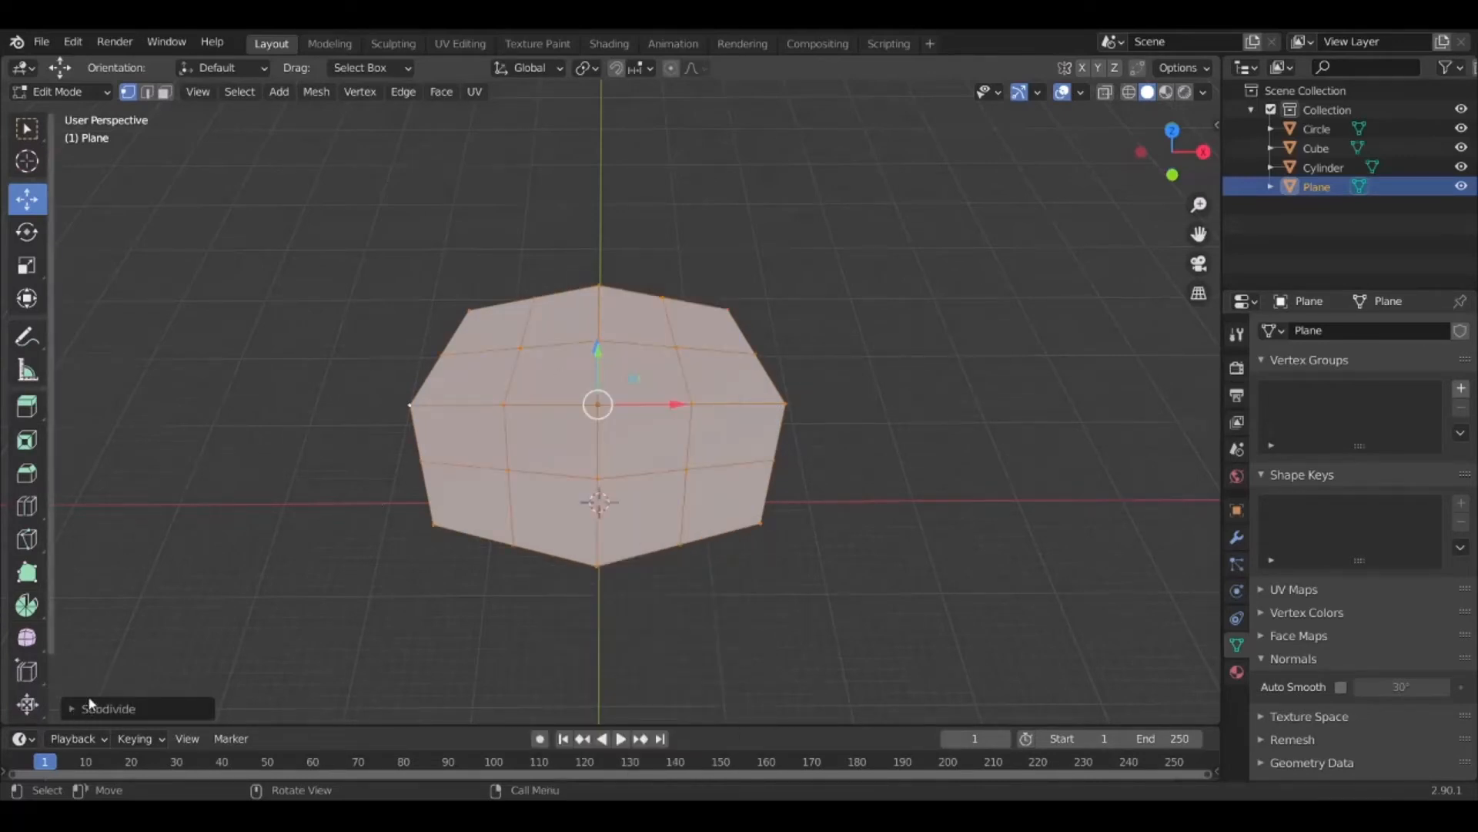
{"action": "left_click", "coordinate": [74, 710]}
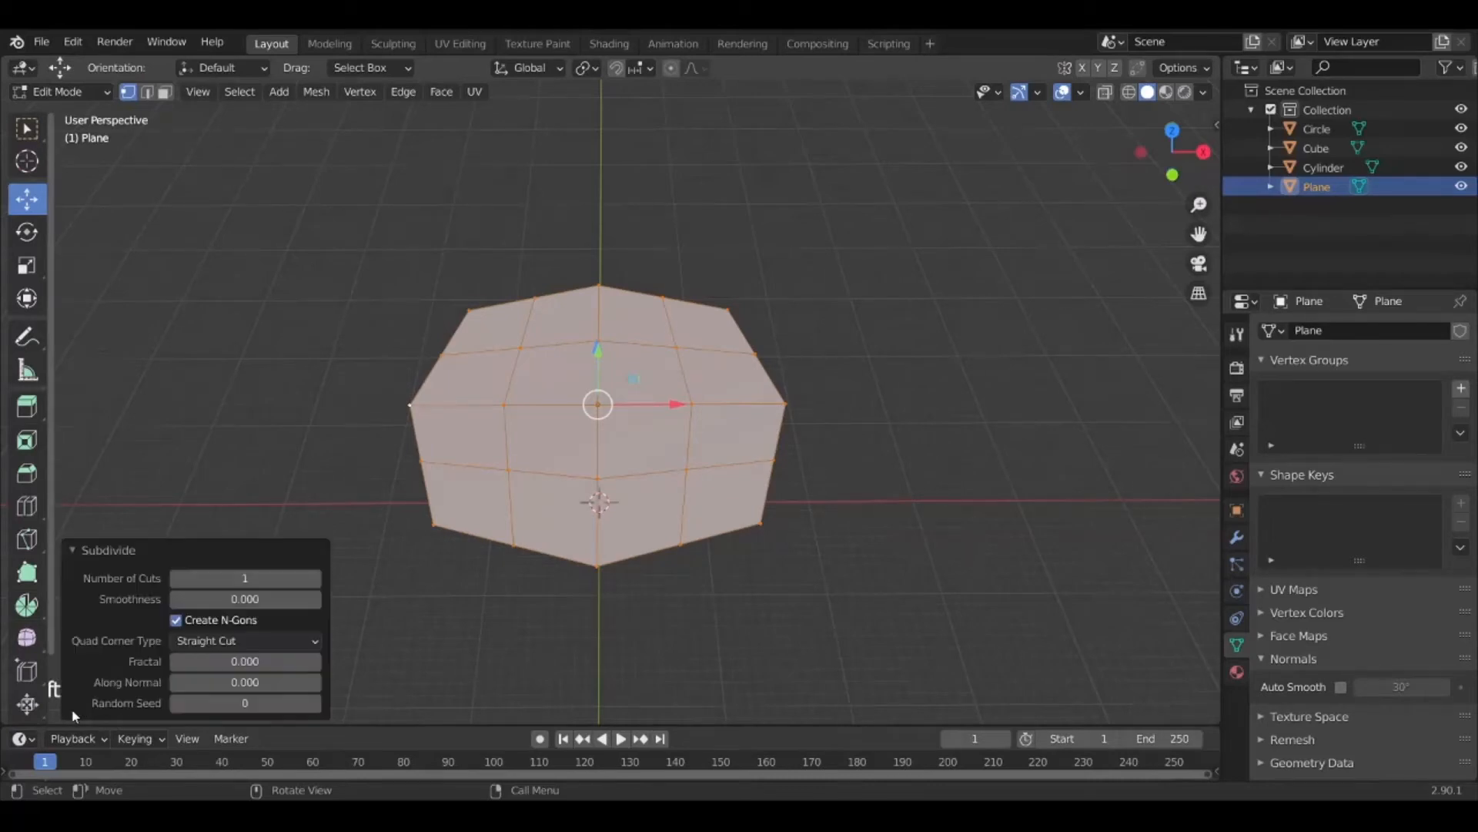
{"action": "left_click", "coordinate": [317, 578]}
{"action": "left_click", "coordinate": [317, 579]}
{"action": "left_click", "coordinate": [318, 578]}
{"action": "left_click", "coordinate": [317, 578]}
{"action": "left_click", "coordinate": [317, 578]}
{"action": "left_click", "coordinate": [318, 578]}
{"action": "left_click", "coordinate": [318, 578]}
{"action": "double_click", "coordinate": [317, 578]}
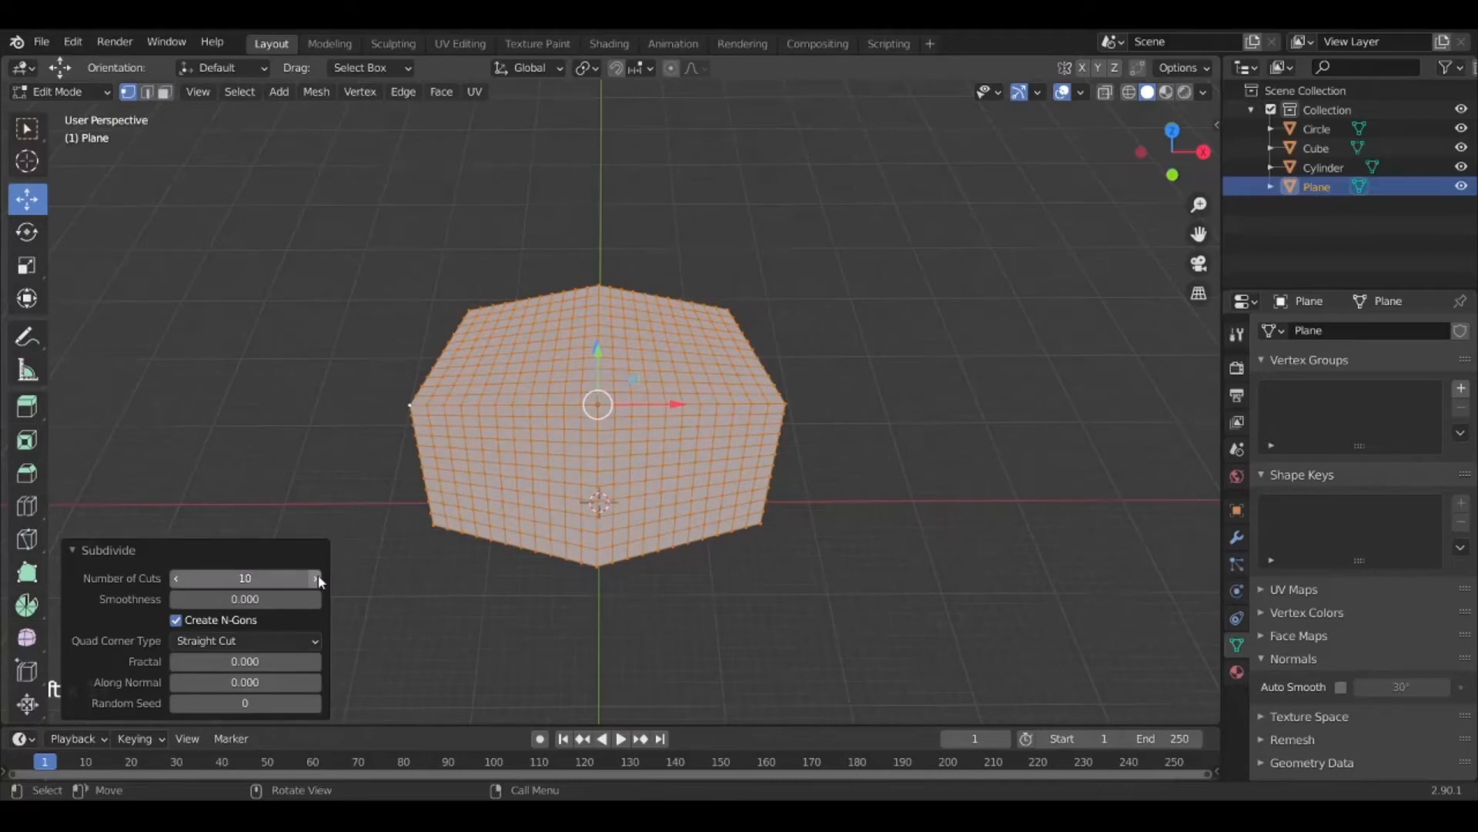
Try 20 cuts for the plane's subdivision
{"action": "middle_click_drag", "start_coordinate": [763, 607], "coordinate": [613, 310]}
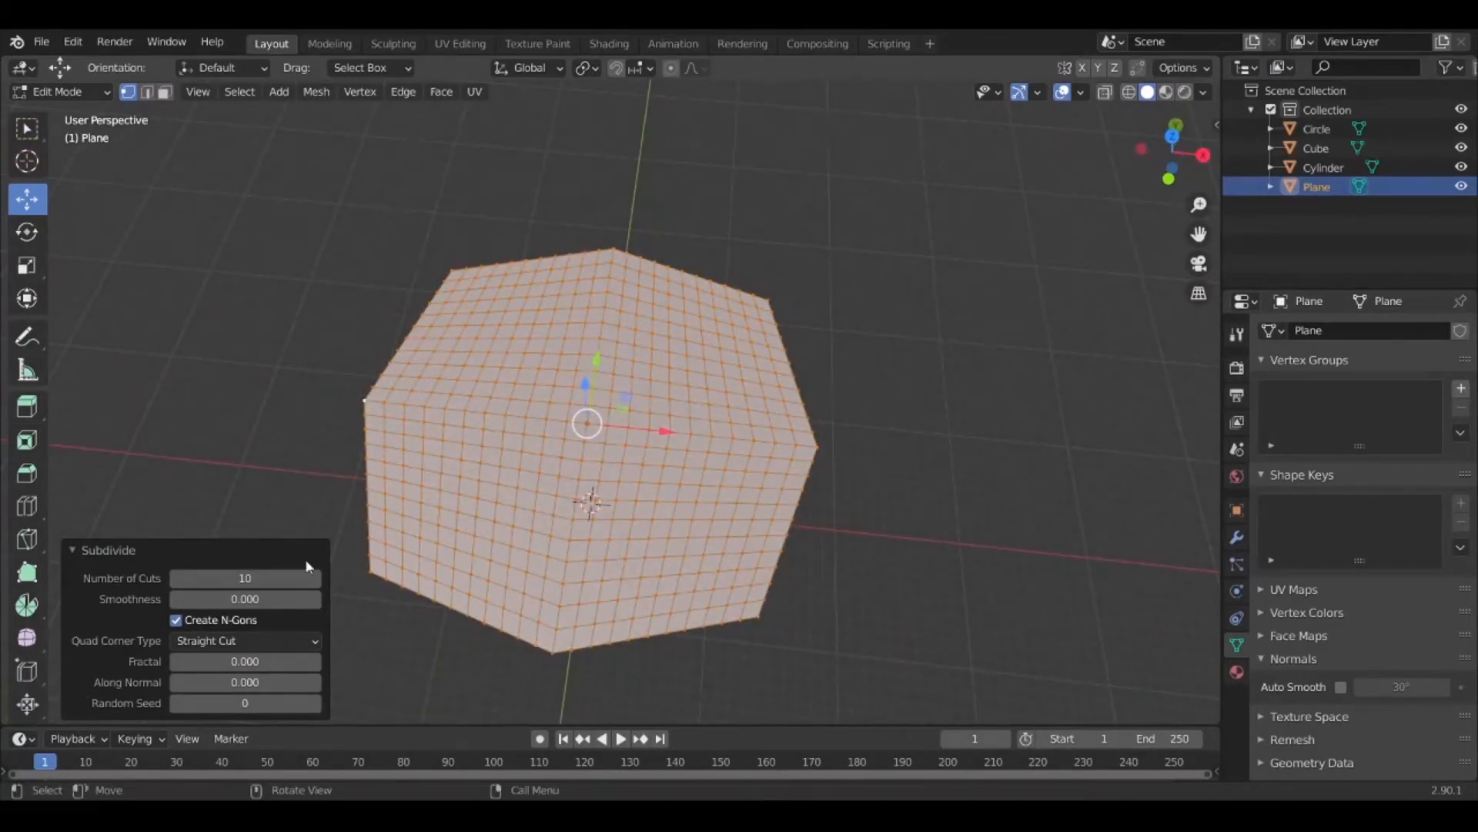
{"action": "left_click", "coordinate": [243, 578]}
{"action": "type", "text": "20"}
{"action": "key", "text": "Return"}
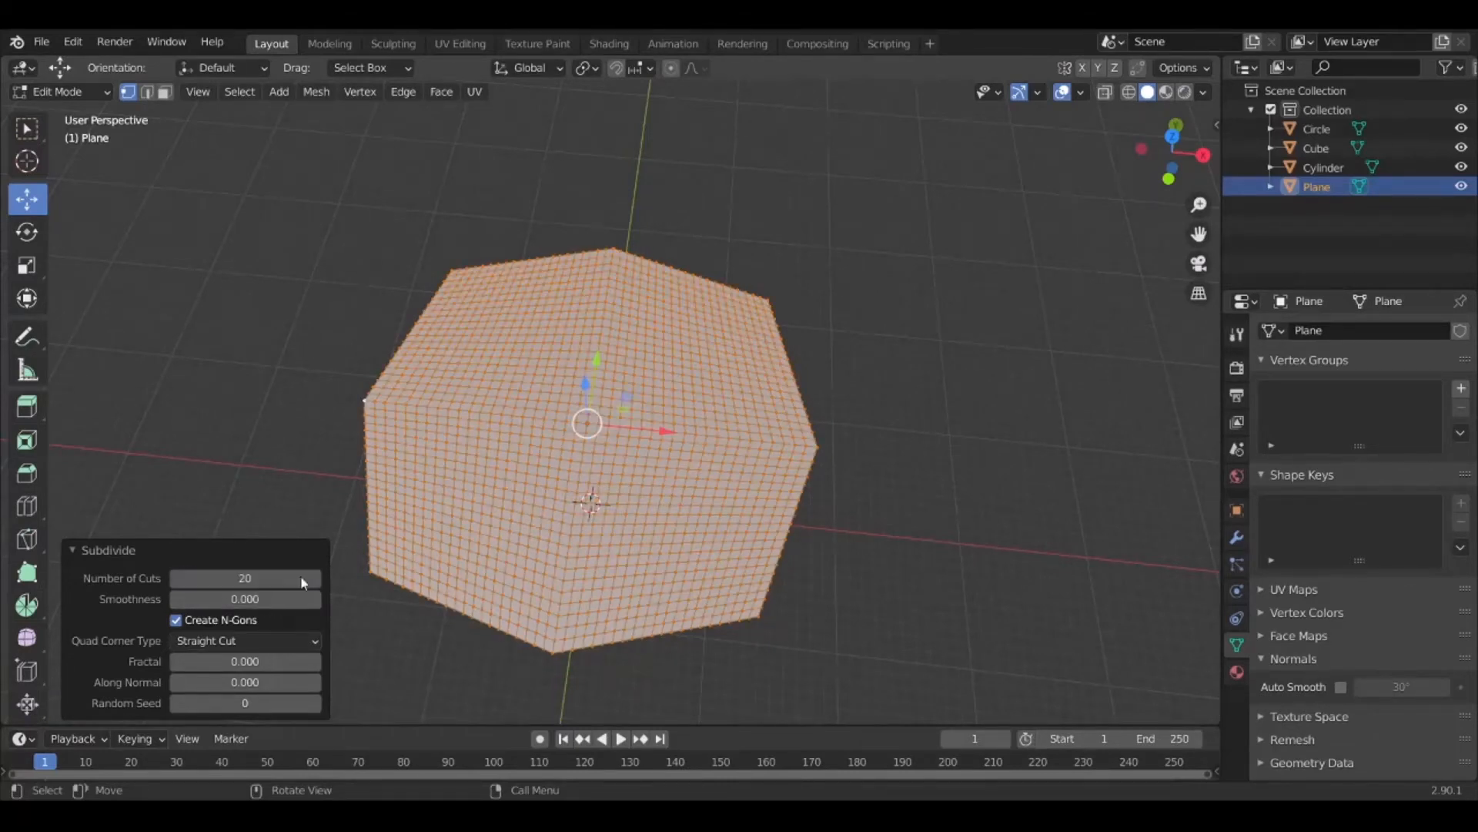
Reduce the subdivision's number of cuts back to 10
{"action": "left_click", "coordinate": [176, 579]}
{"action": "left_click", "coordinate": [176, 579]}
{"action": "left_click", "coordinate": [176, 579]}
{"action": "left_click", "coordinate": [175, 579]}
{"action": "left_click", "coordinate": [176, 579]}
{"action": "left_click", "coordinate": [176, 579]}
{"action": "left_click", "coordinate": [174, 580]}
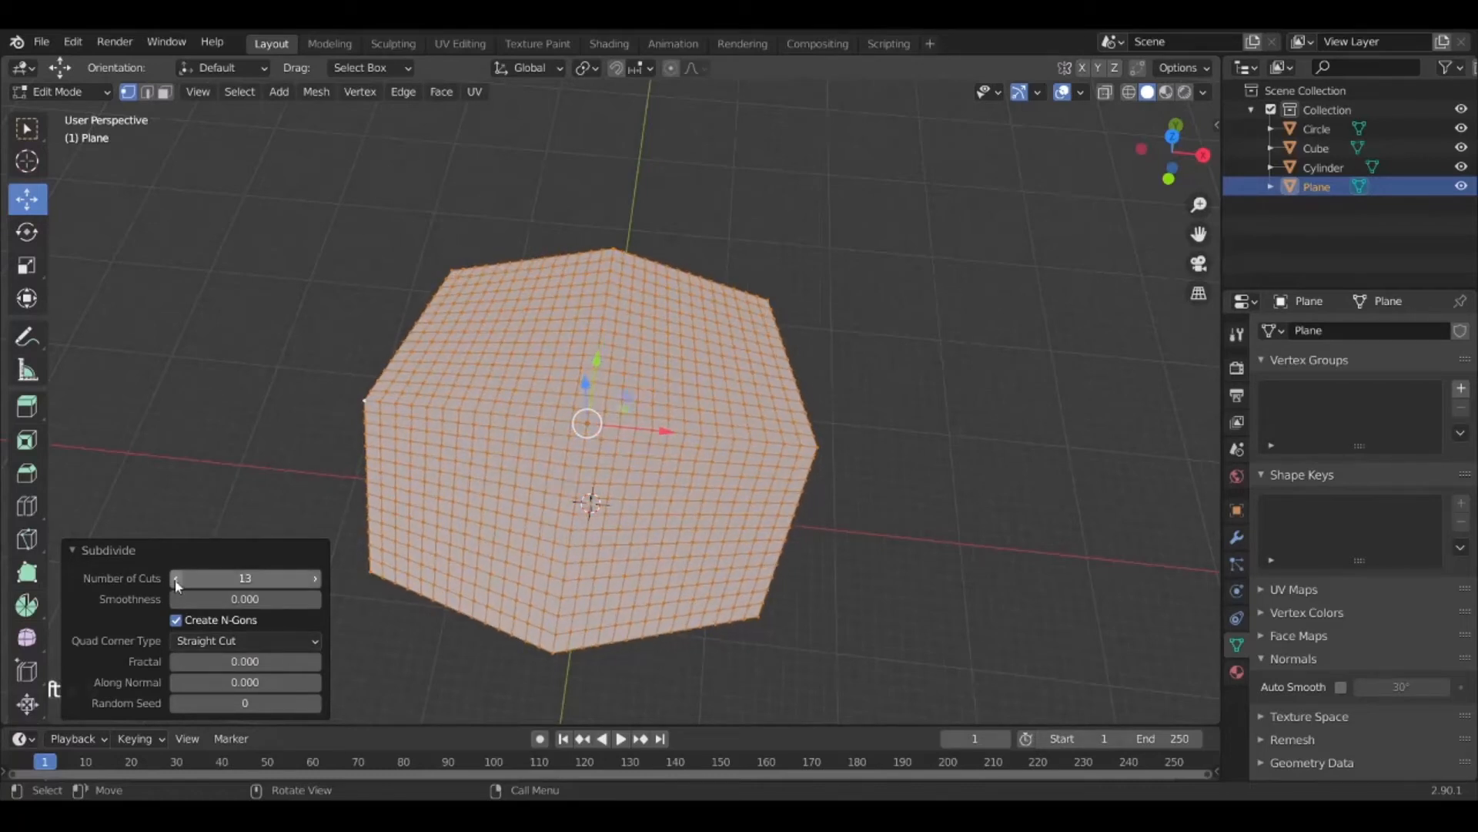
{"action": "left_click", "coordinate": [174, 580]}
{"action": "left_click", "coordinate": [174, 580]}
{"action": "left_click", "coordinate": [174, 580]}
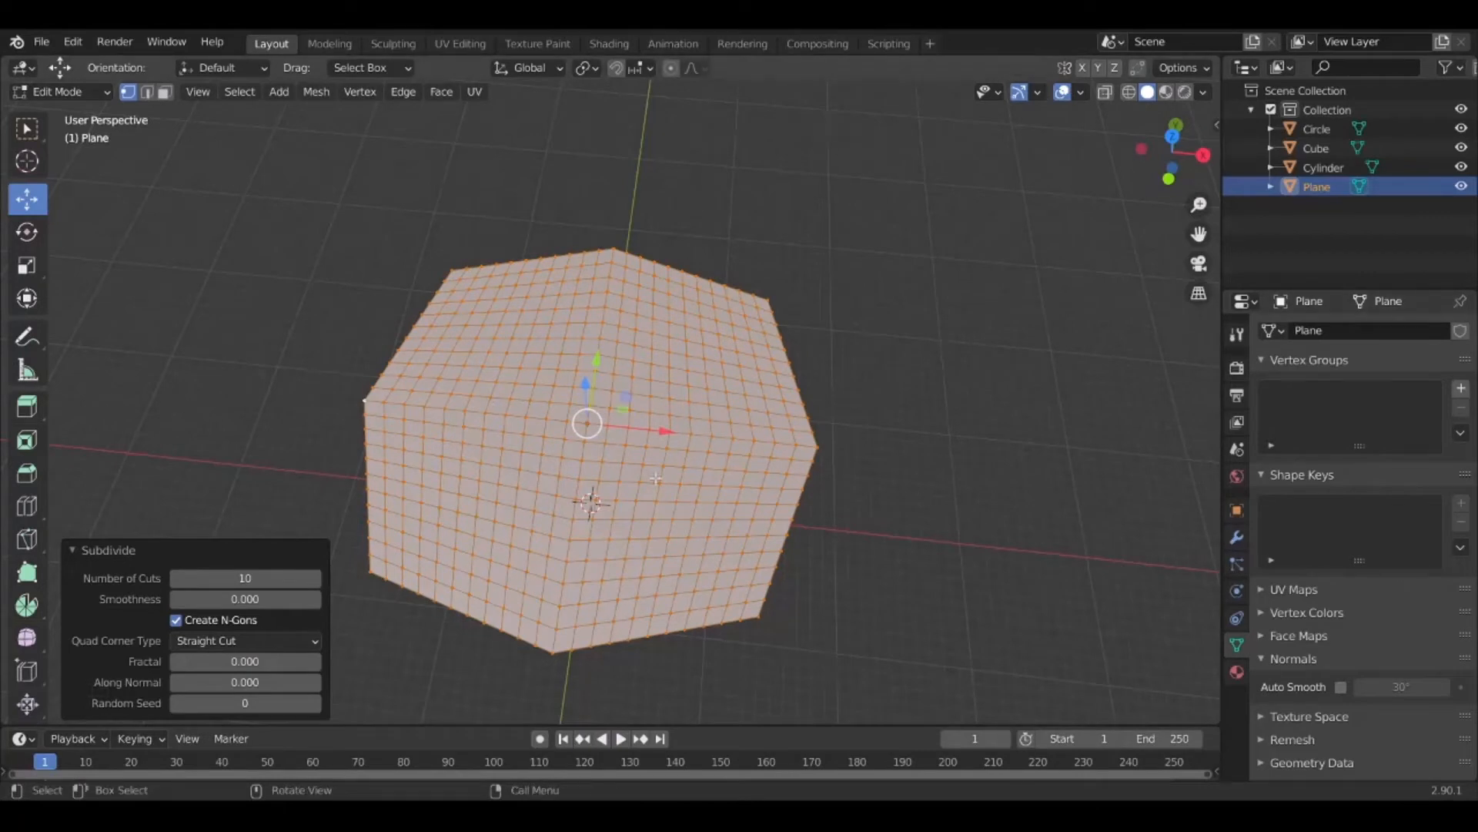
Add a Subdivision Surface modifier to the plane, set to Simple with 2 viewport levels
{"action": "middle_click_drag", "start_coordinate": [718, 617], "coordinate": [857, 471]}
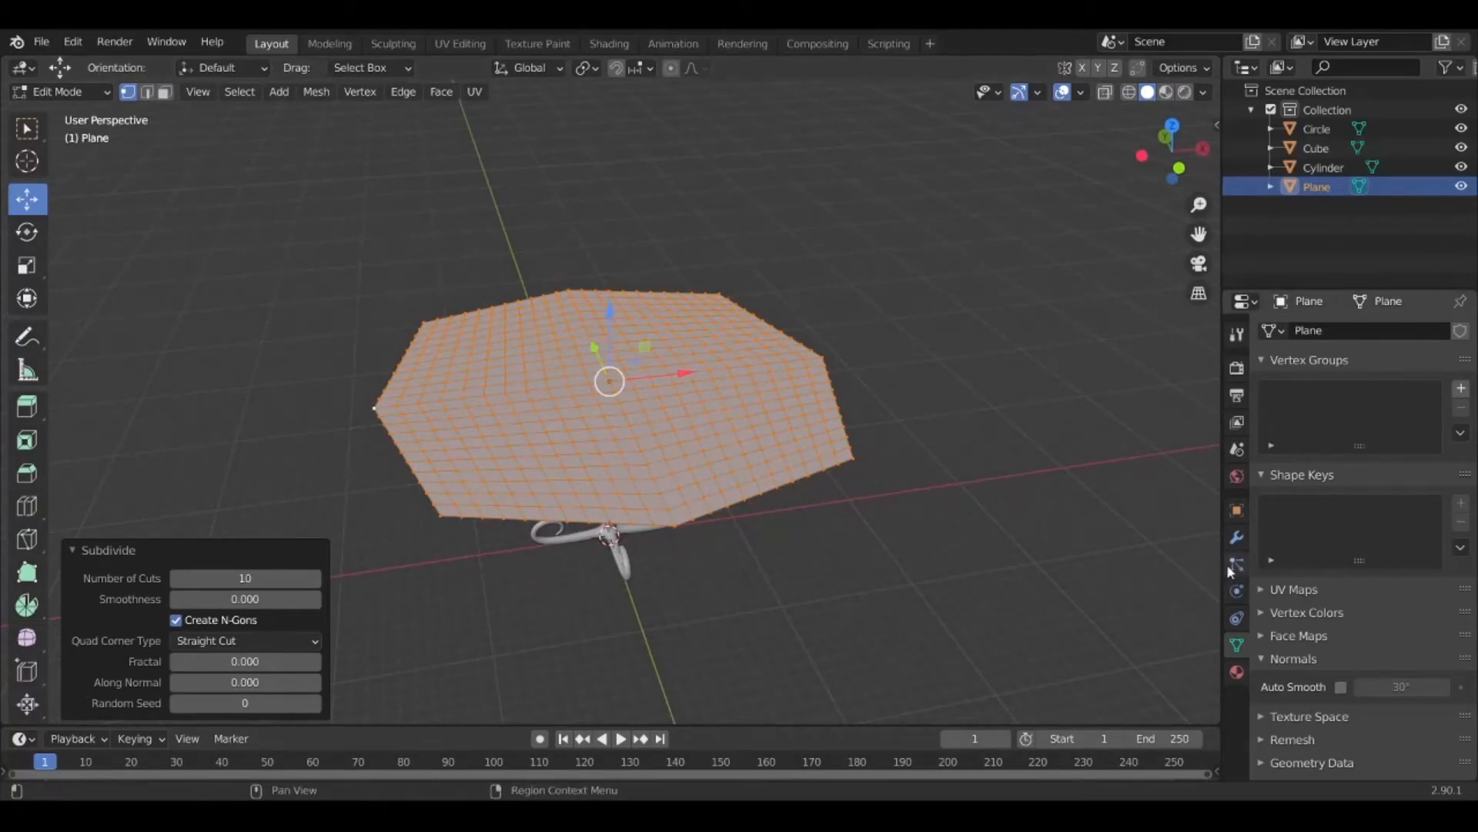
{"action": "middle_click_drag", "start_coordinate": [731, 385], "coordinate": [772, 448]}
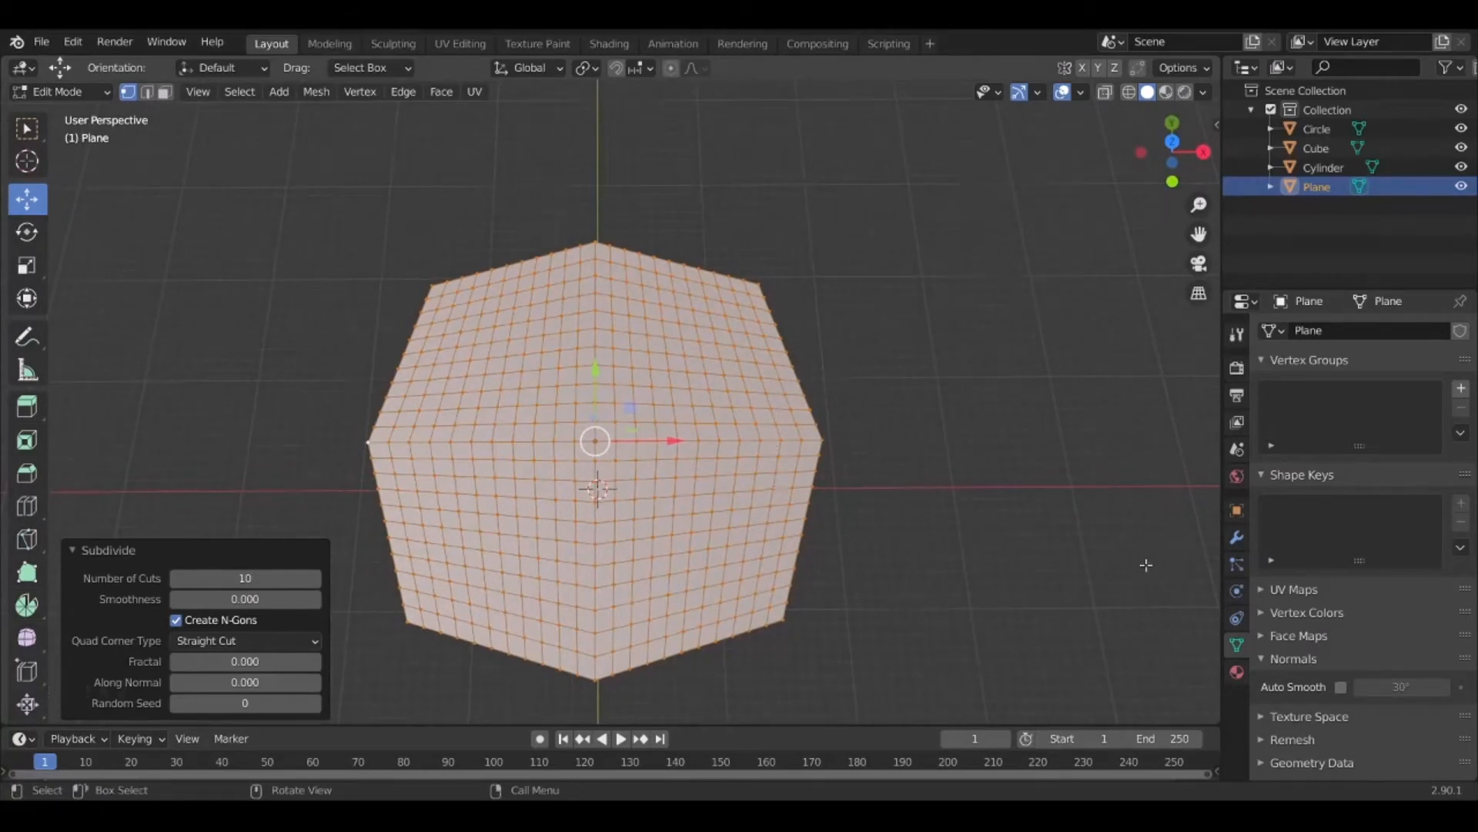
{"action": "left_click", "coordinate": [1237, 565]}
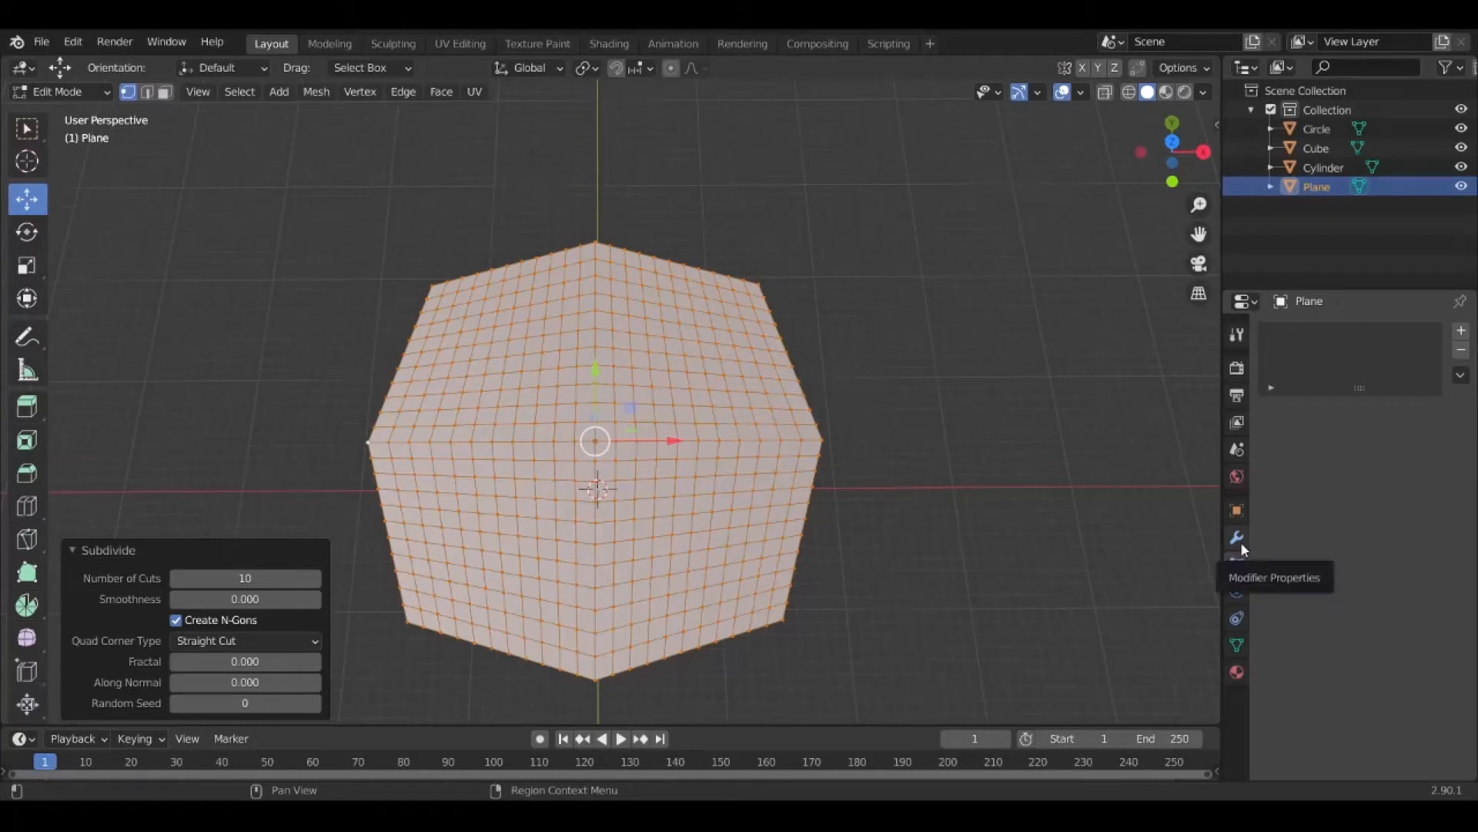
{"action": "left_click", "coordinate": [1239, 540]}
{"action": "left_click", "coordinate": [1335, 334]}
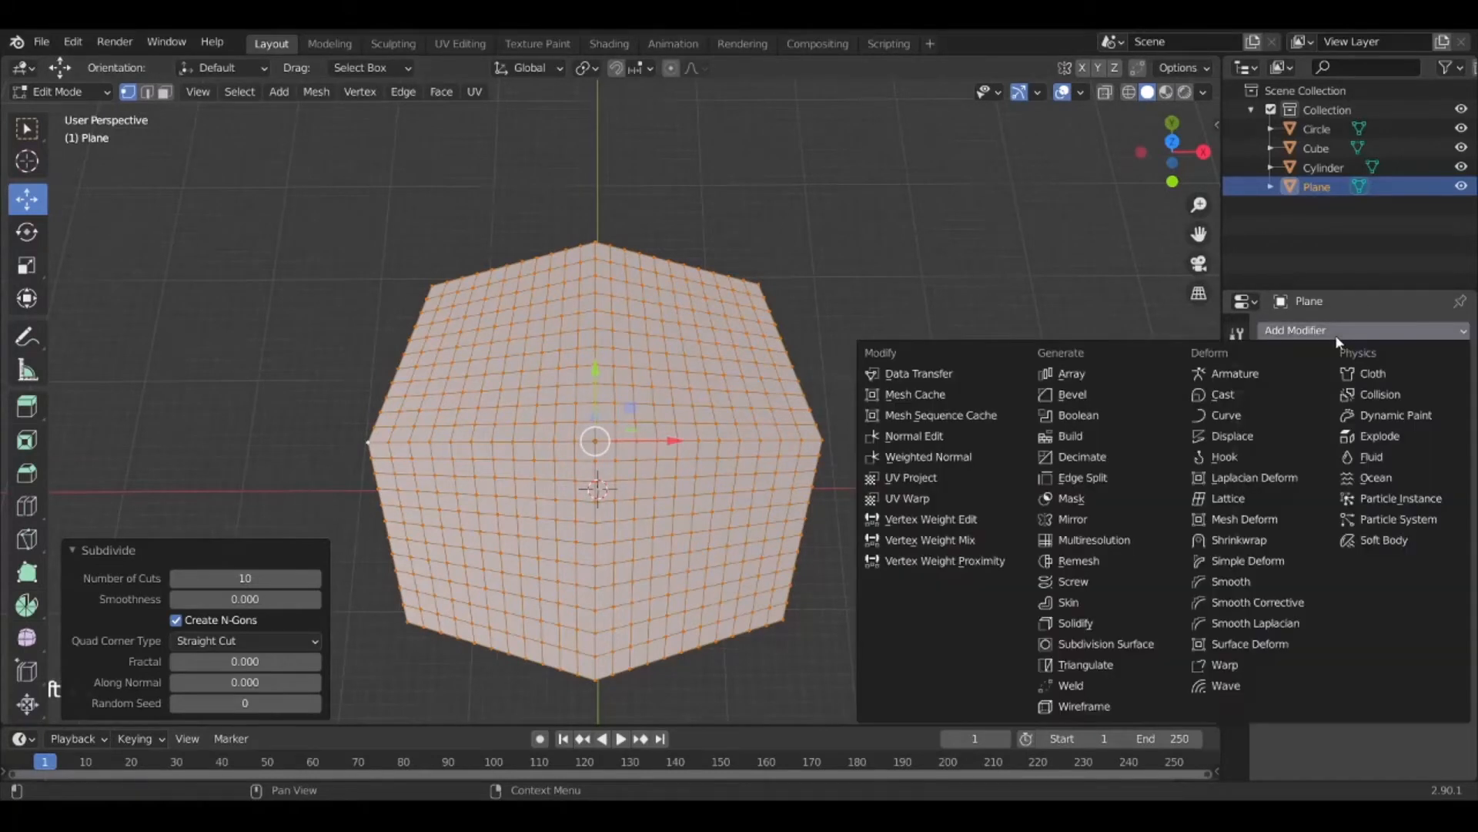
{"action": "left_click", "coordinate": [1104, 642]}
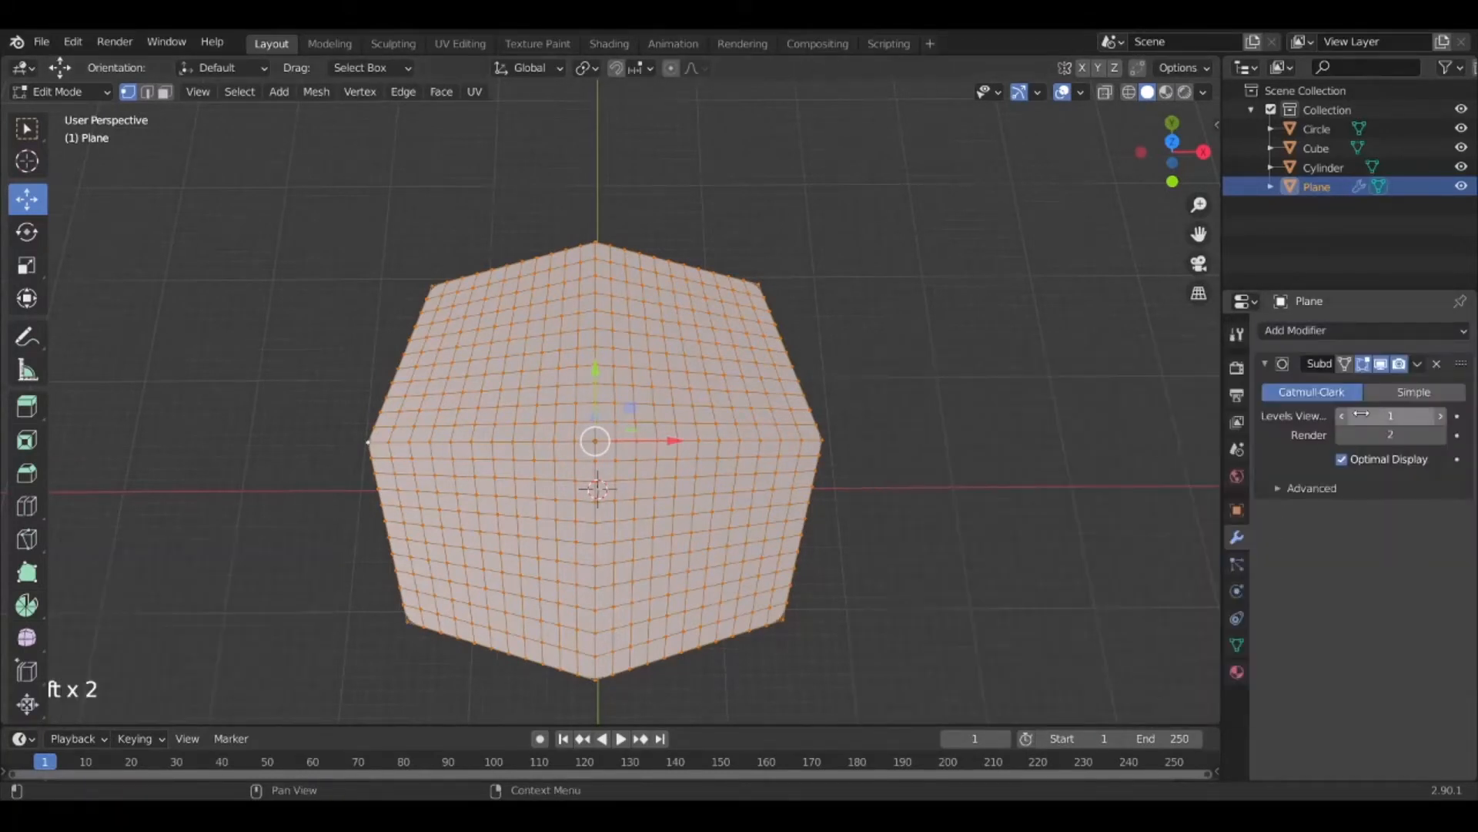
{"action": "left_click", "coordinate": [1431, 399]}
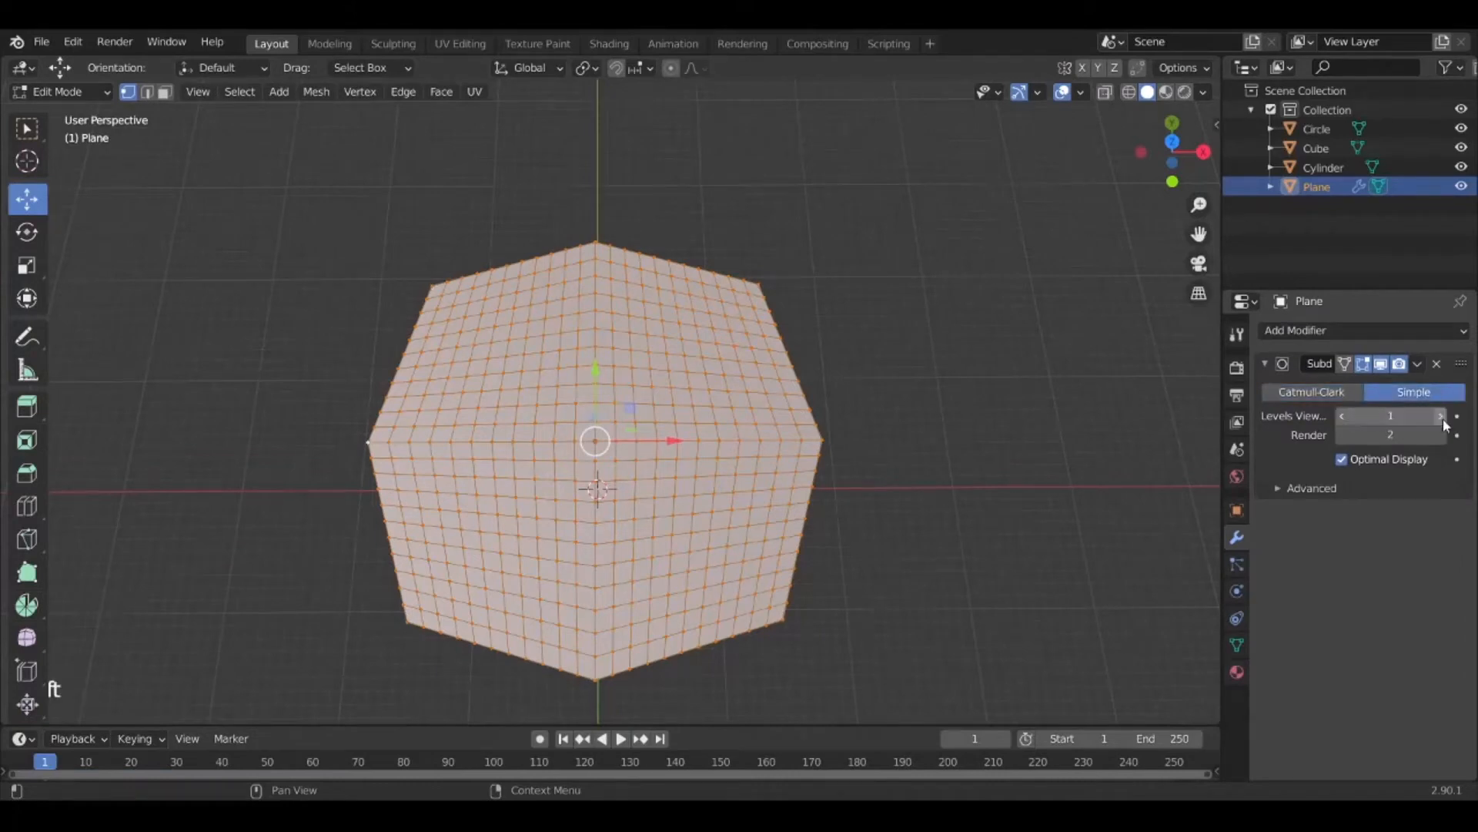
{"action": "left_click", "coordinate": [1442, 417]}
Enable Cloth physics for the plane and return to object mode
{"action": "middle_click_drag", "start_coordinate": [949, 478], "coordinate": [878, 385]}
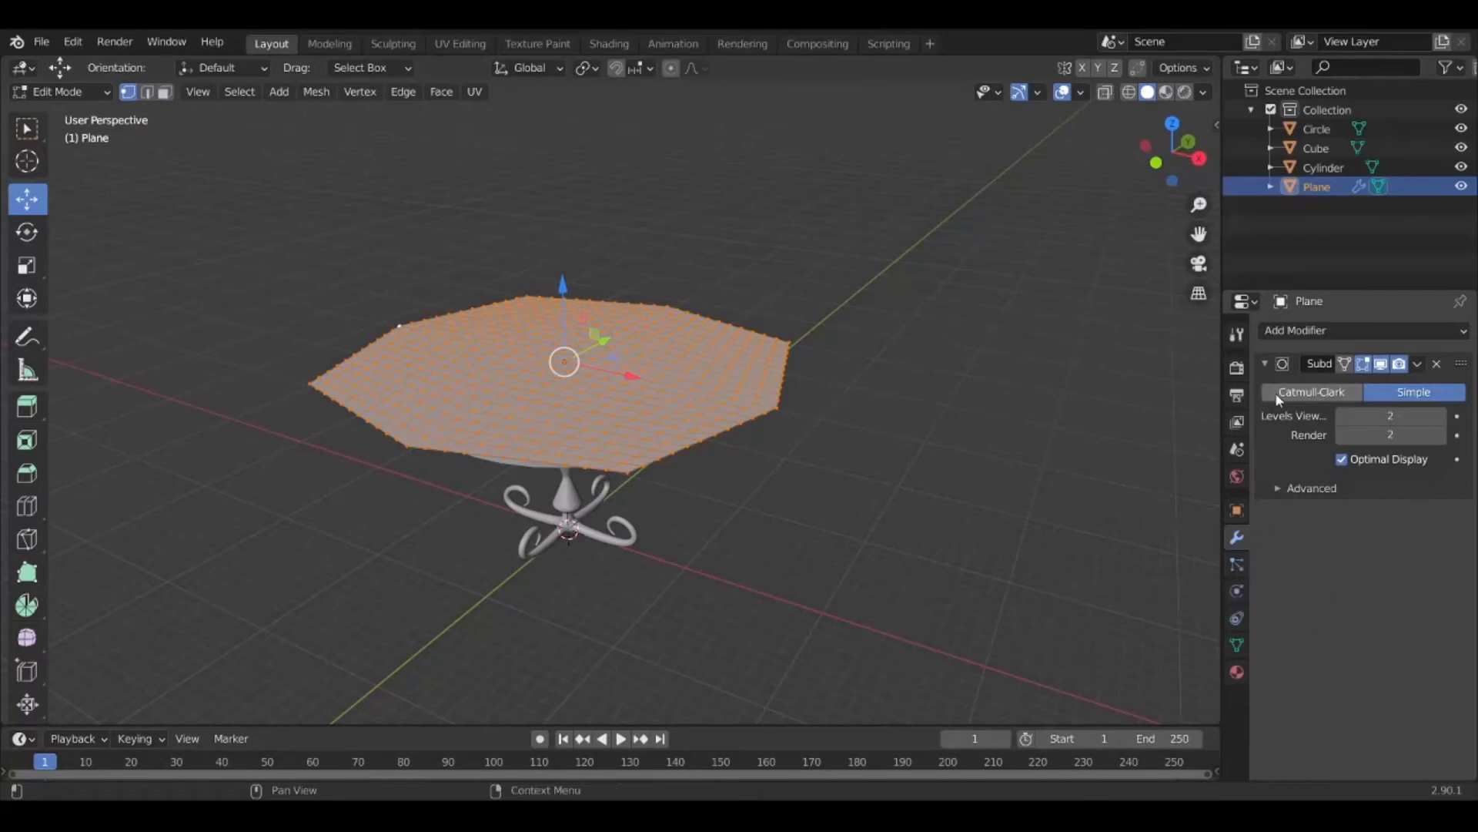
{"action": "left_click", "coordinate": [1236, 591]}
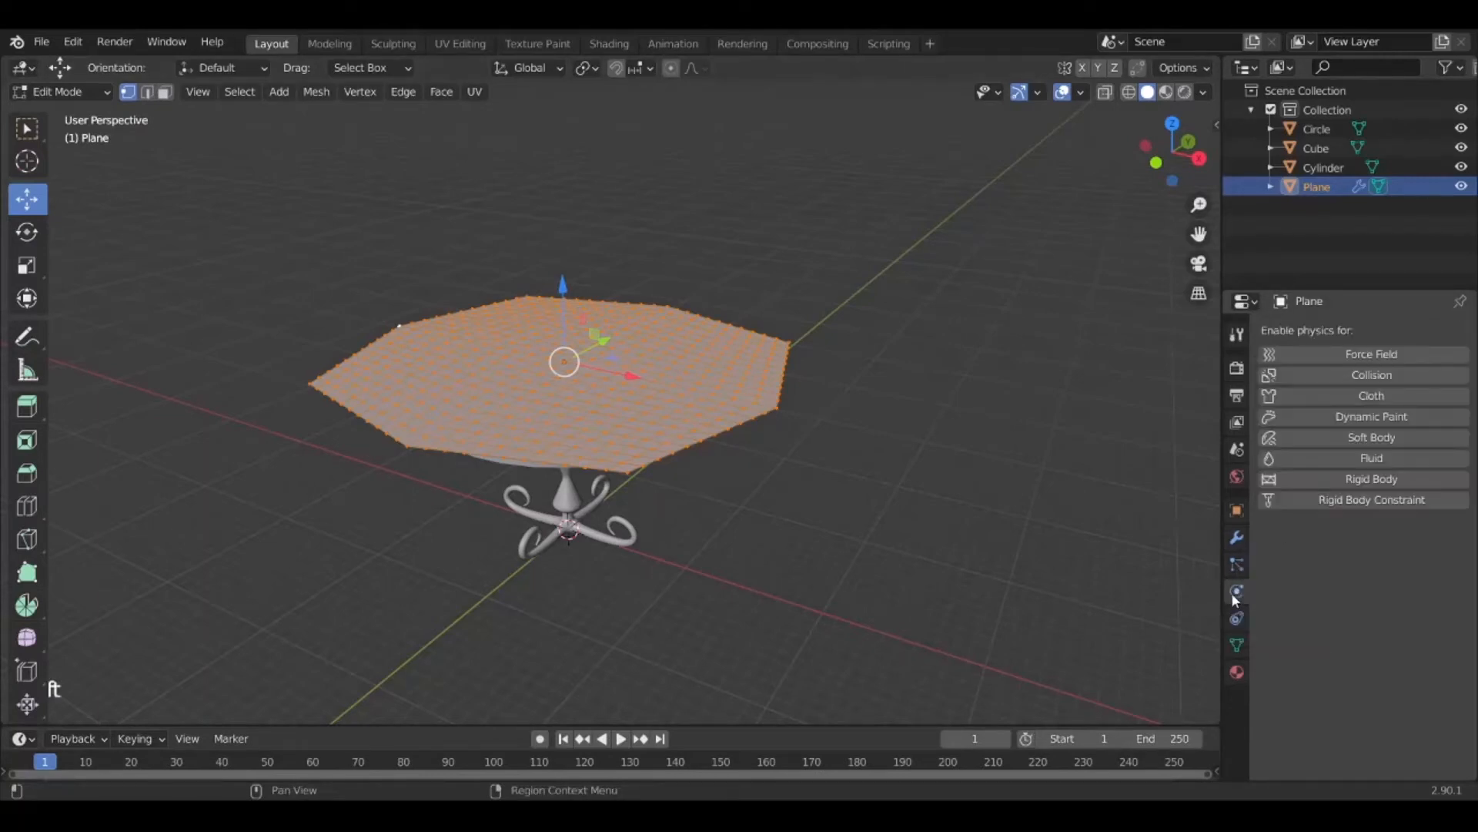
{"action": "left_click", "coordinate": [1338, 399]}
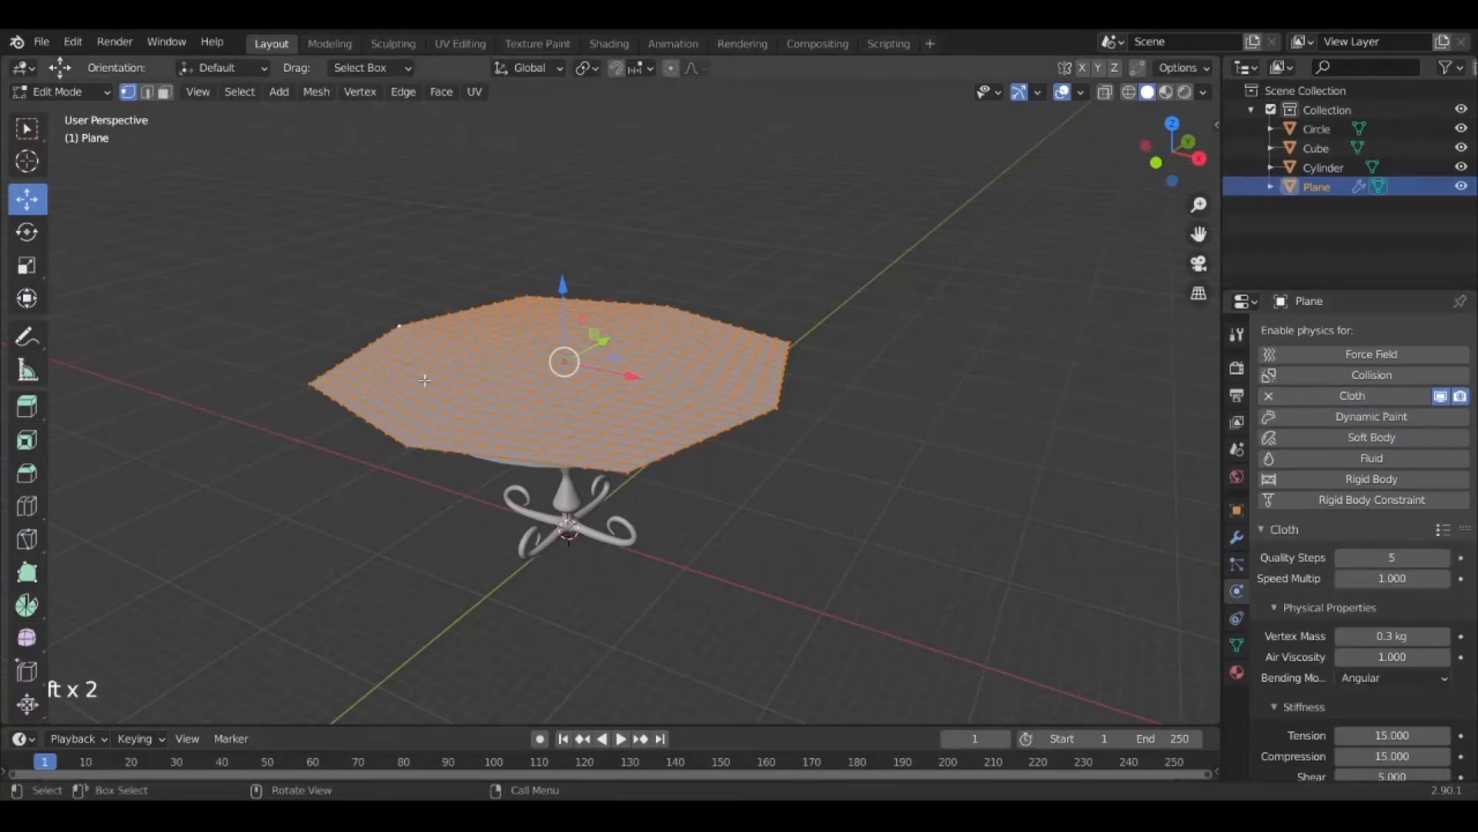
{"action": "key", "text": "Tab"}
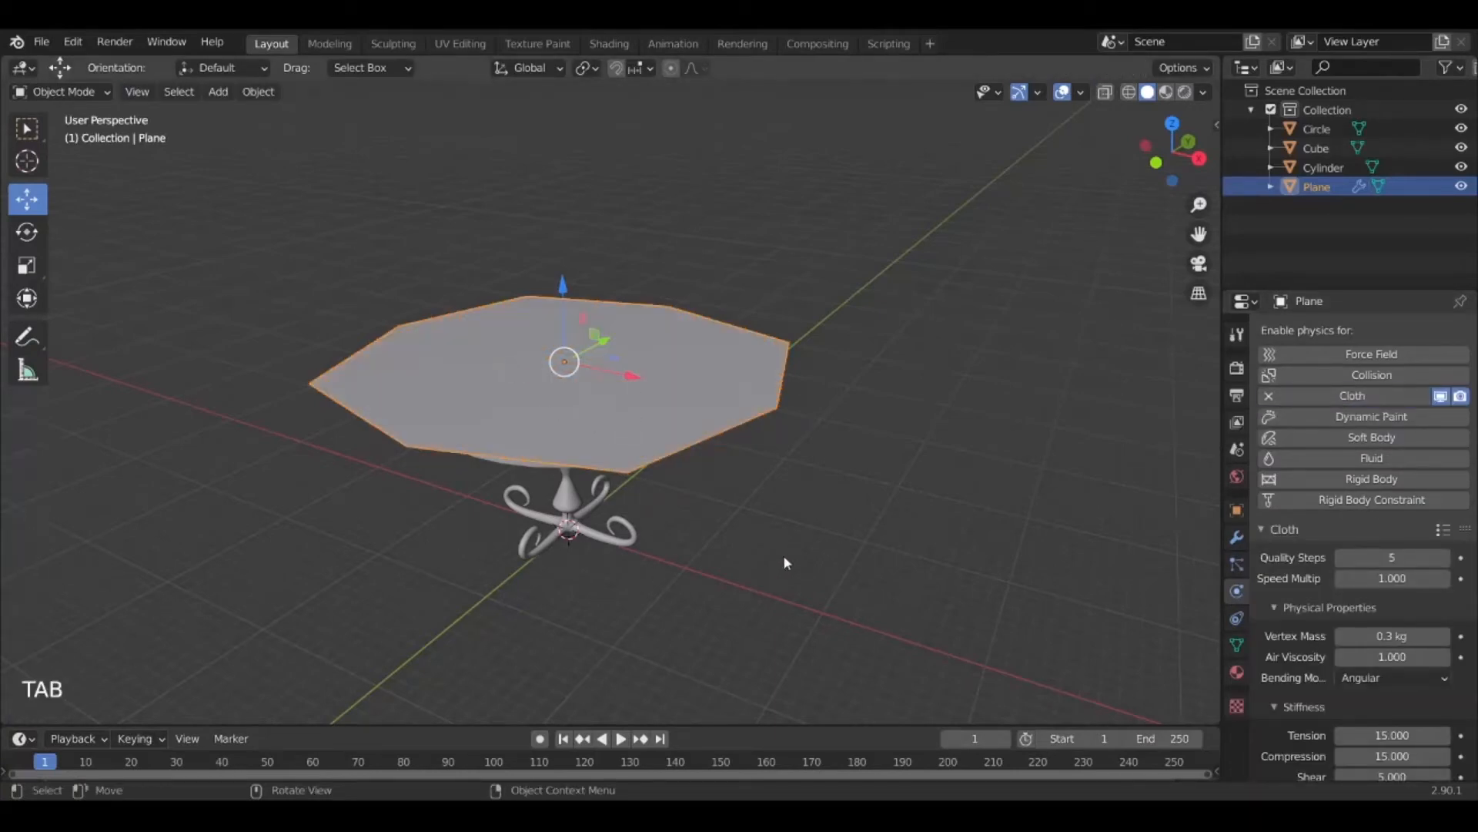
Test the plane's cloth simulation by playing it to about frame 48, and rewind the timeline to frame 1
{"action": "middle_click_drag", "start_coordinate": [785, 562], "coordinate": [848, 515]}
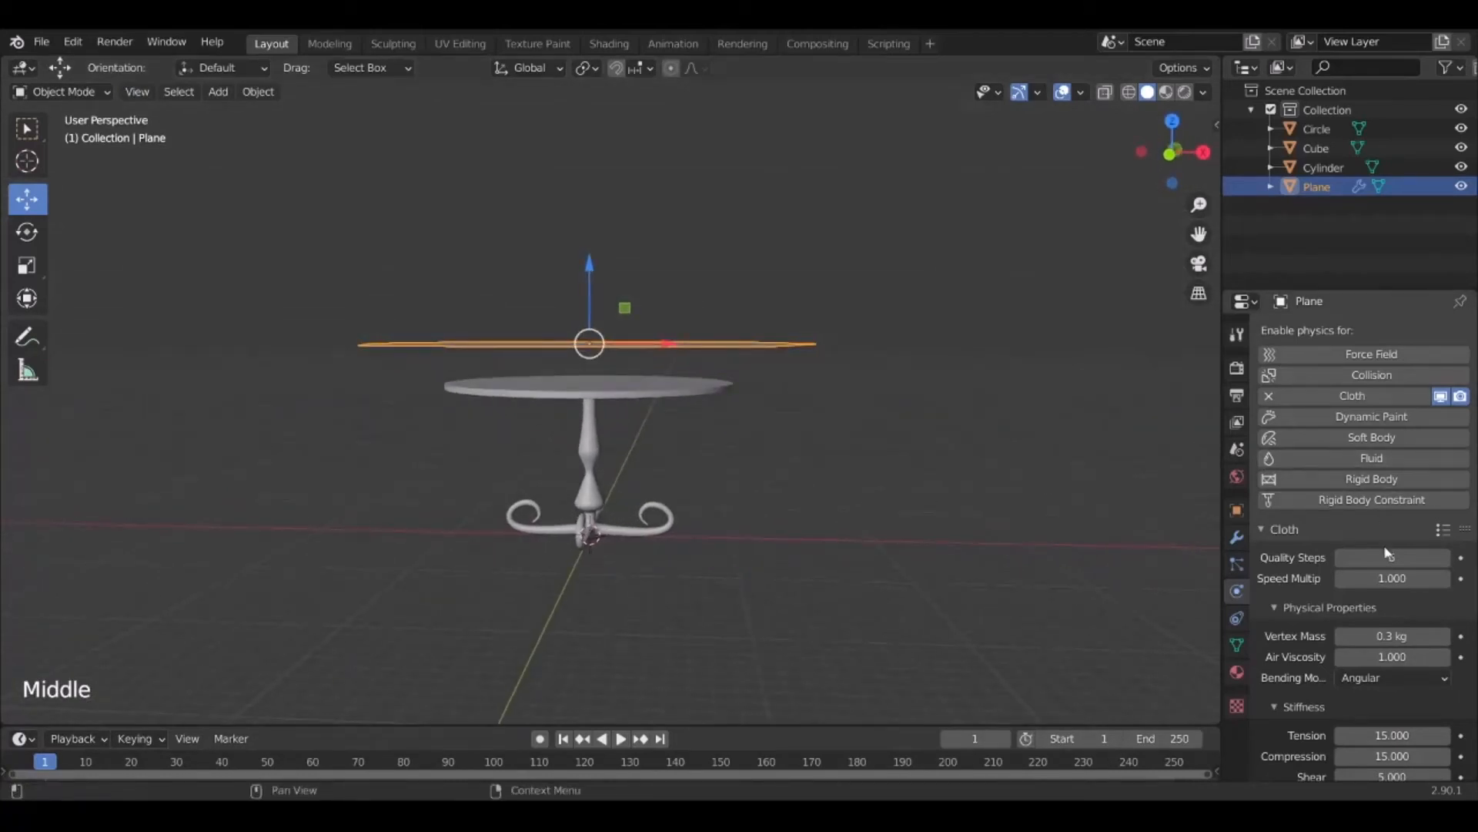
{"action": "middle_click_drag", "start_coordinate": [977, 712], "coordinate": [833, 614]}
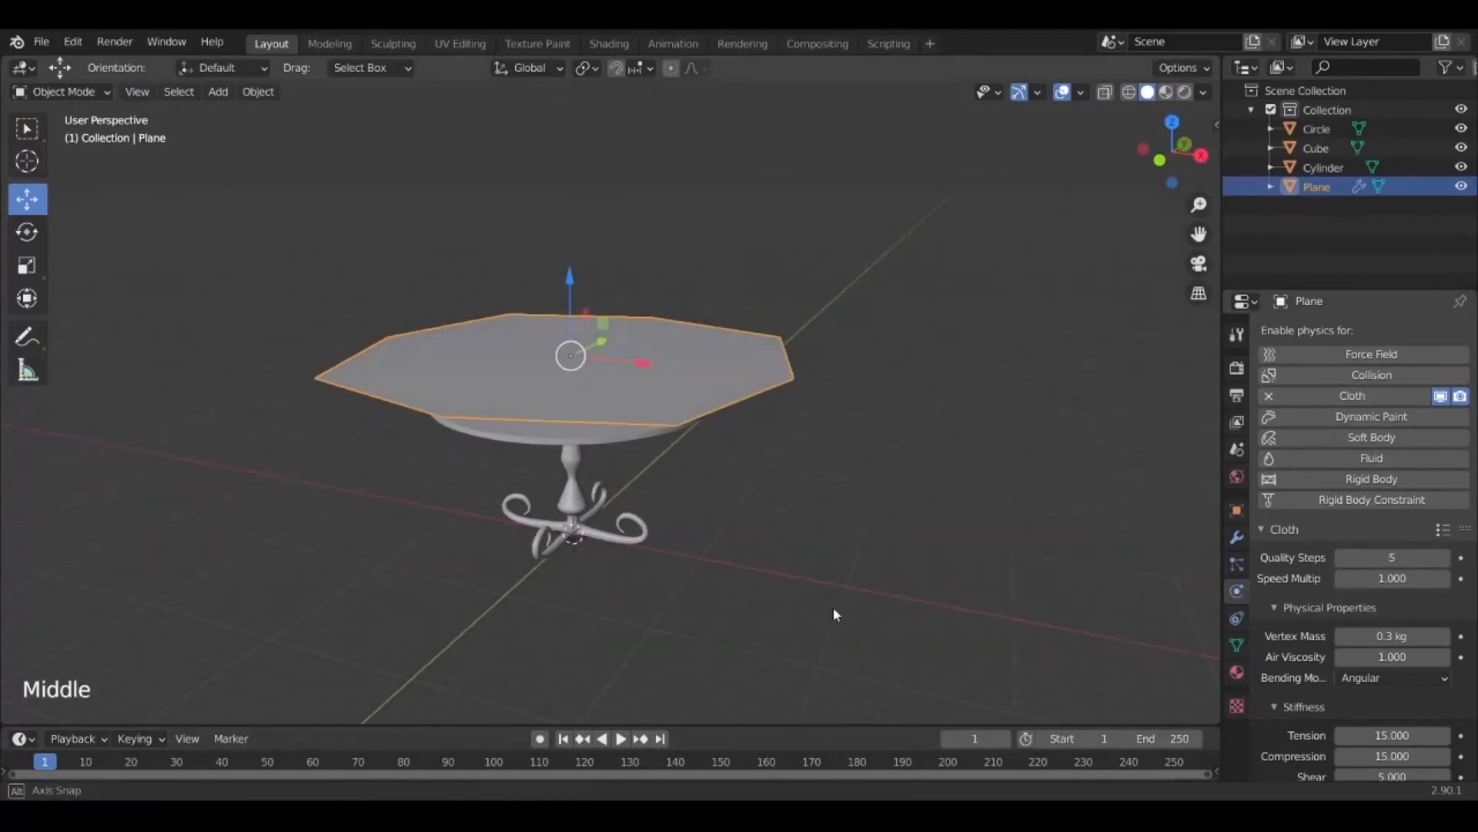
{"action": "left_click", "coordinate": [622, 739]}
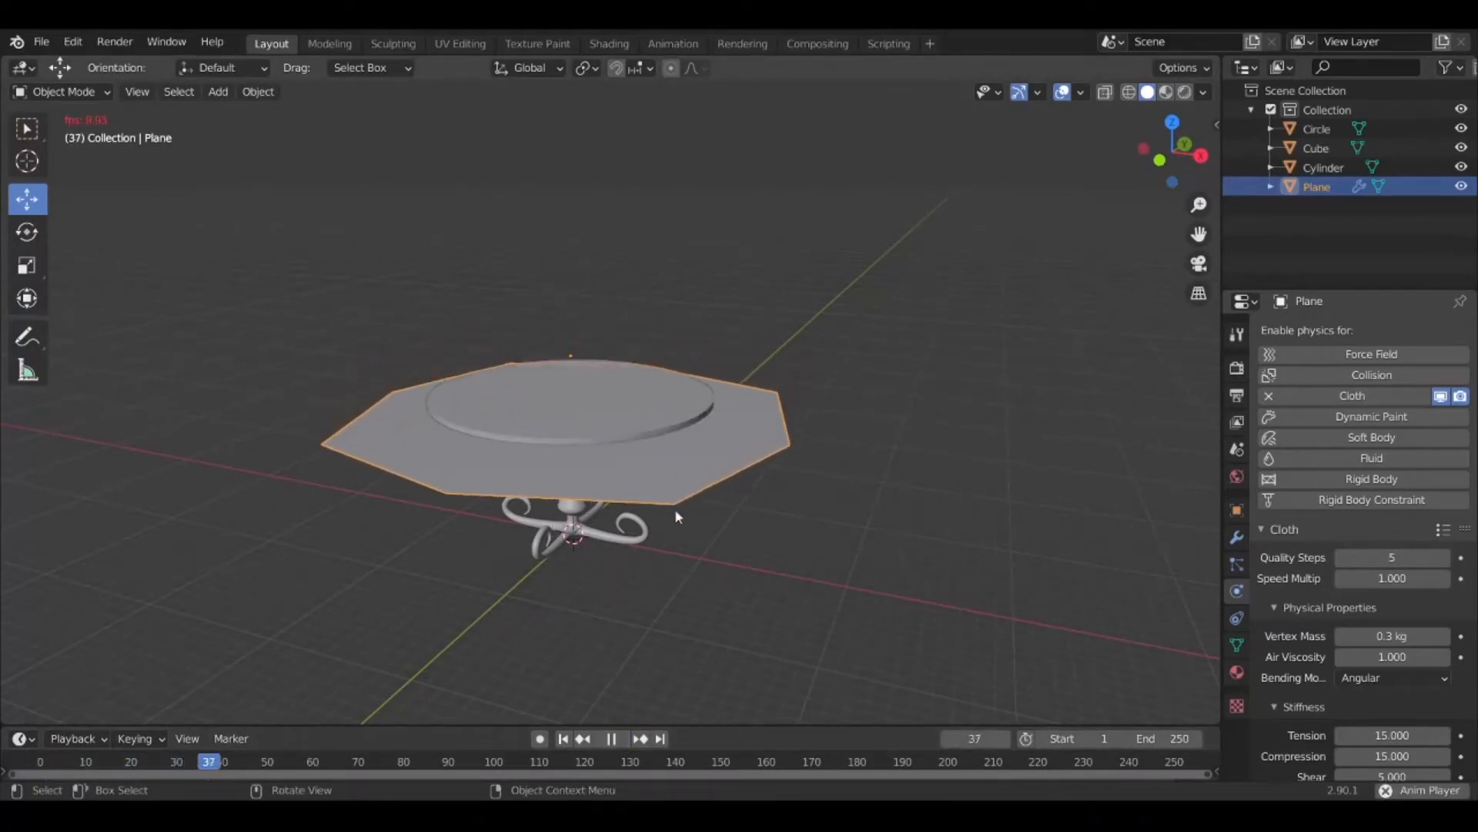
{"action": "left_click", "coordinate": [613, 740]}
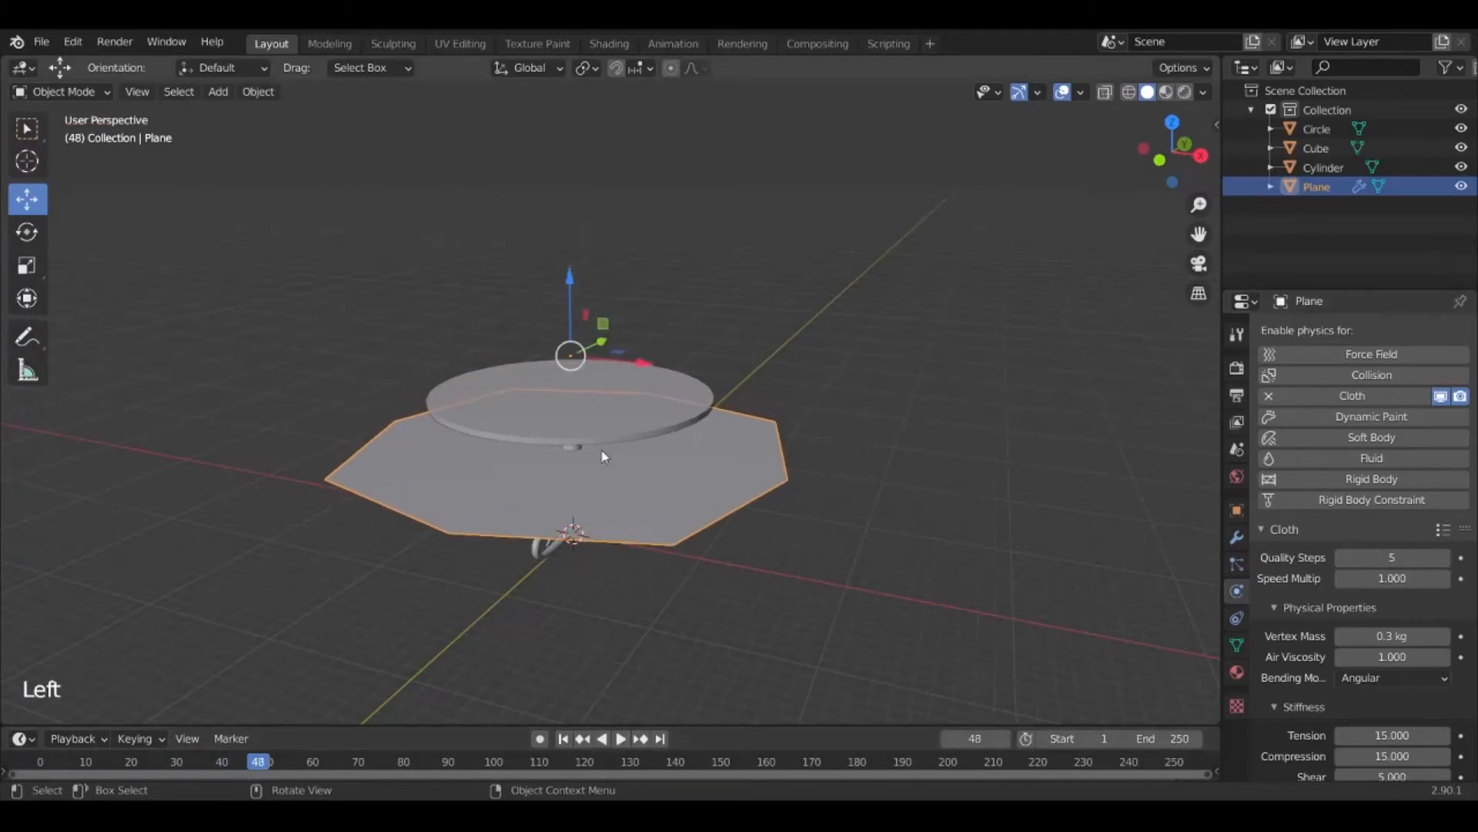
{"action": "left_click", "coordinate": [563, 738]}
Enable Collision physics for the round tabletop cylinder beneath the cloth plane
{"action": "middle_click_drag", "start_coordinate": [599, 471], "coordinate": [616, 473]}
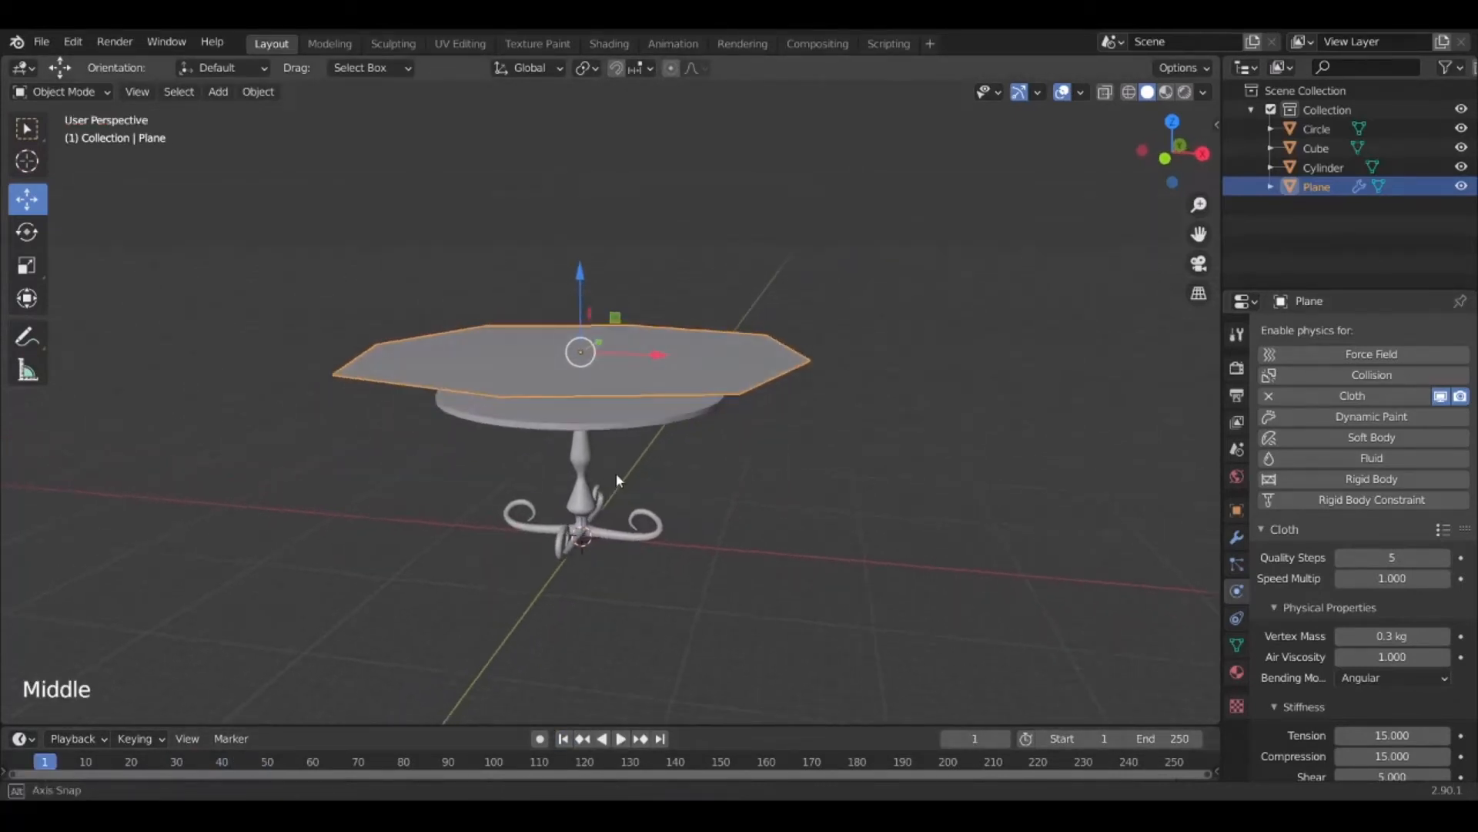
{"action": "left_click", "coordinate": [592, 417]}
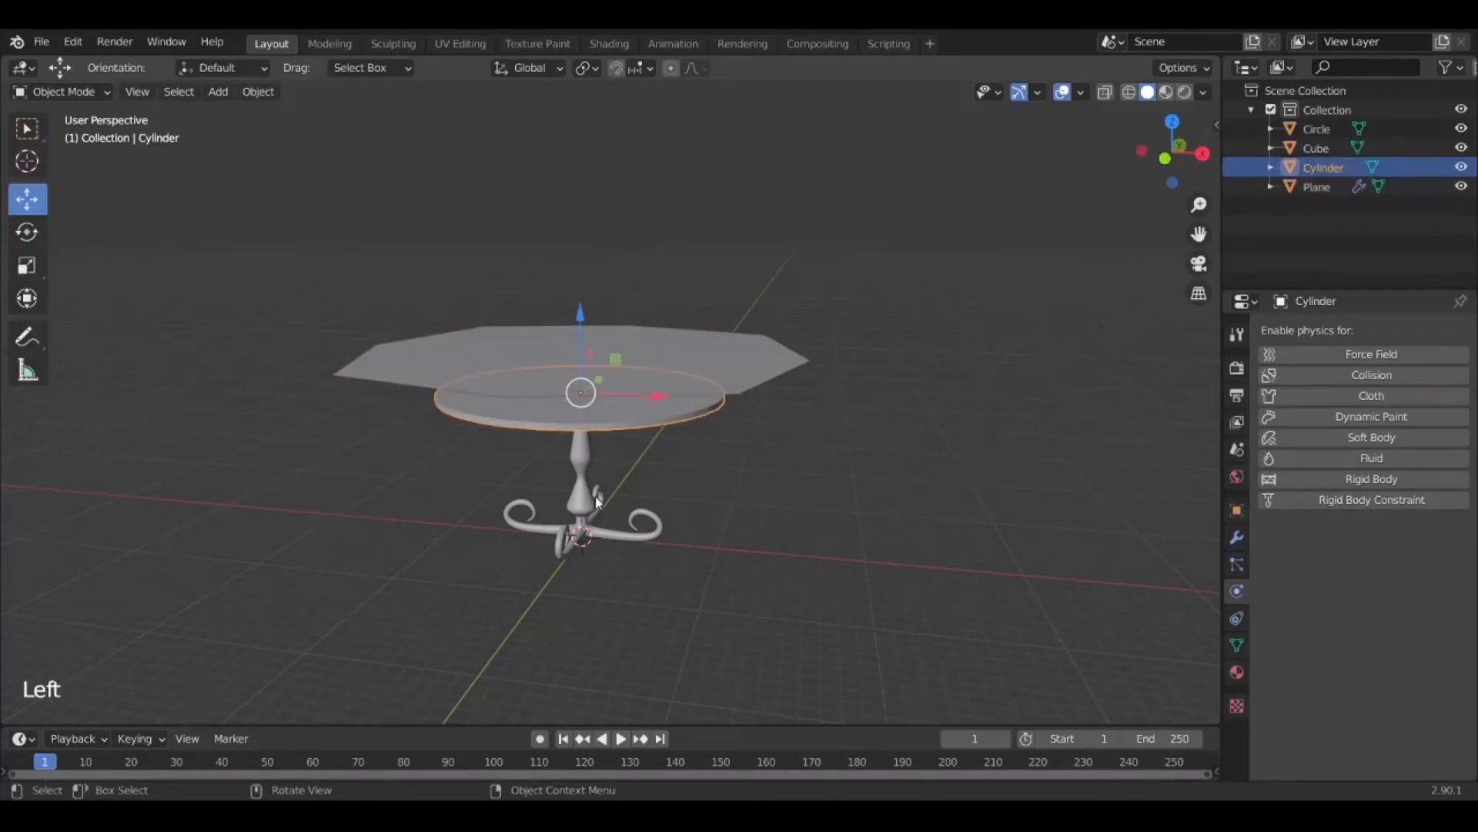
{"action": "middle_click_drag", "start_coordinate": [598, 502], "coordinate": [660, 396]}
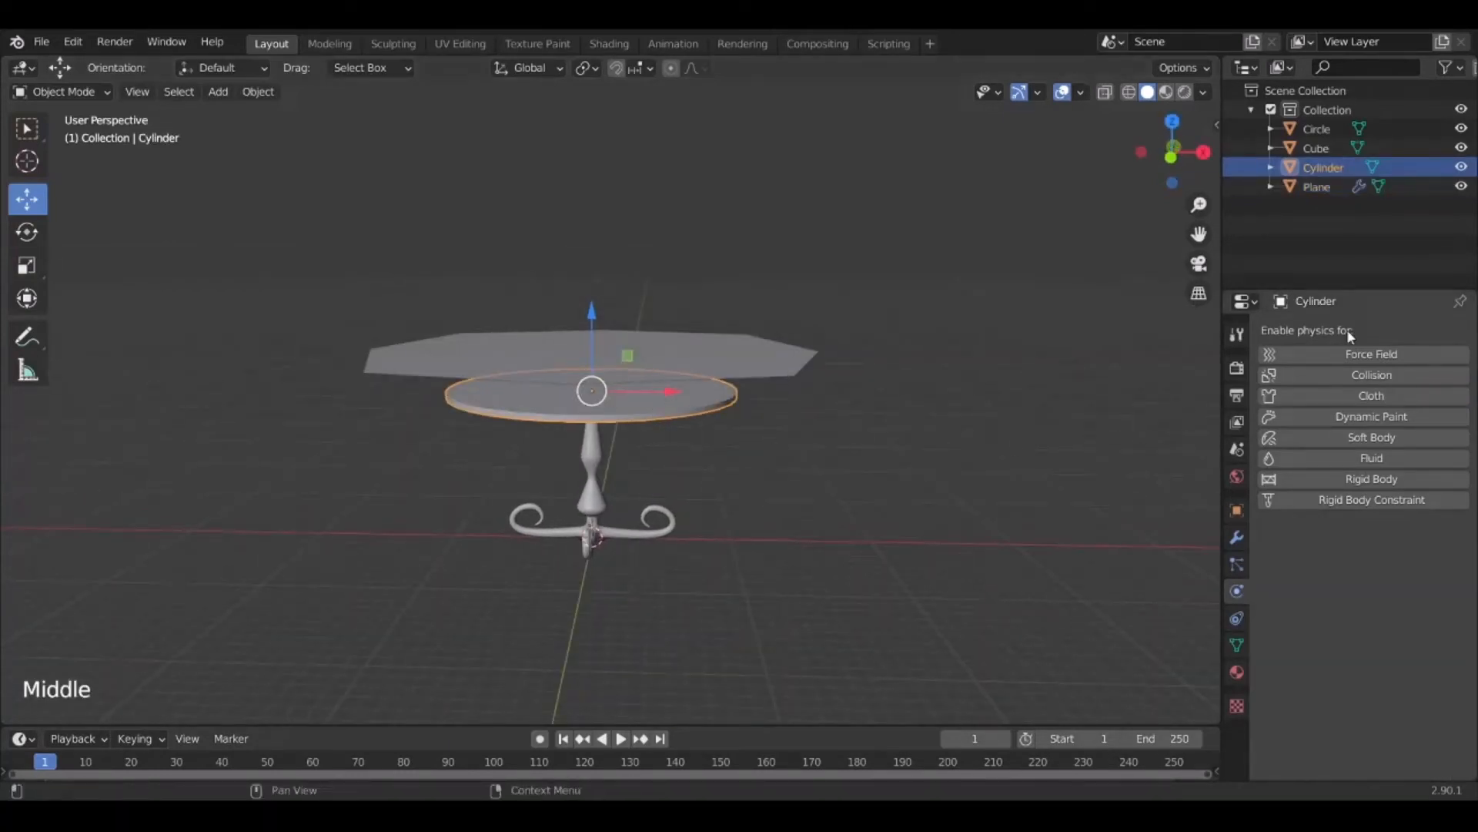
{"action": "left_click", "coordinate": [1367, 375]}
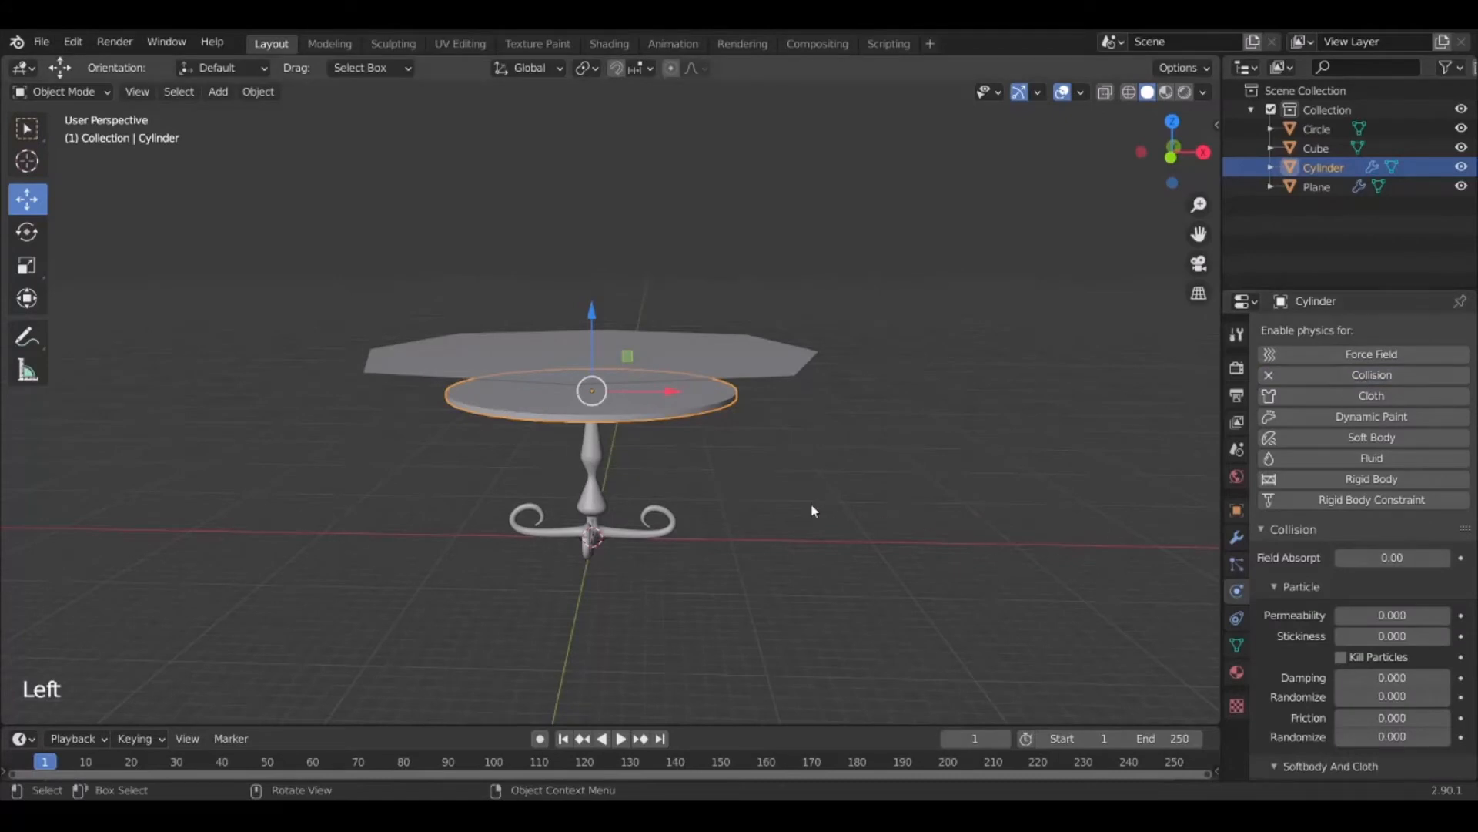
{"action": "middle_click_drag", "start_coordinate": [813, 508], "coordinate": [598, 406]}
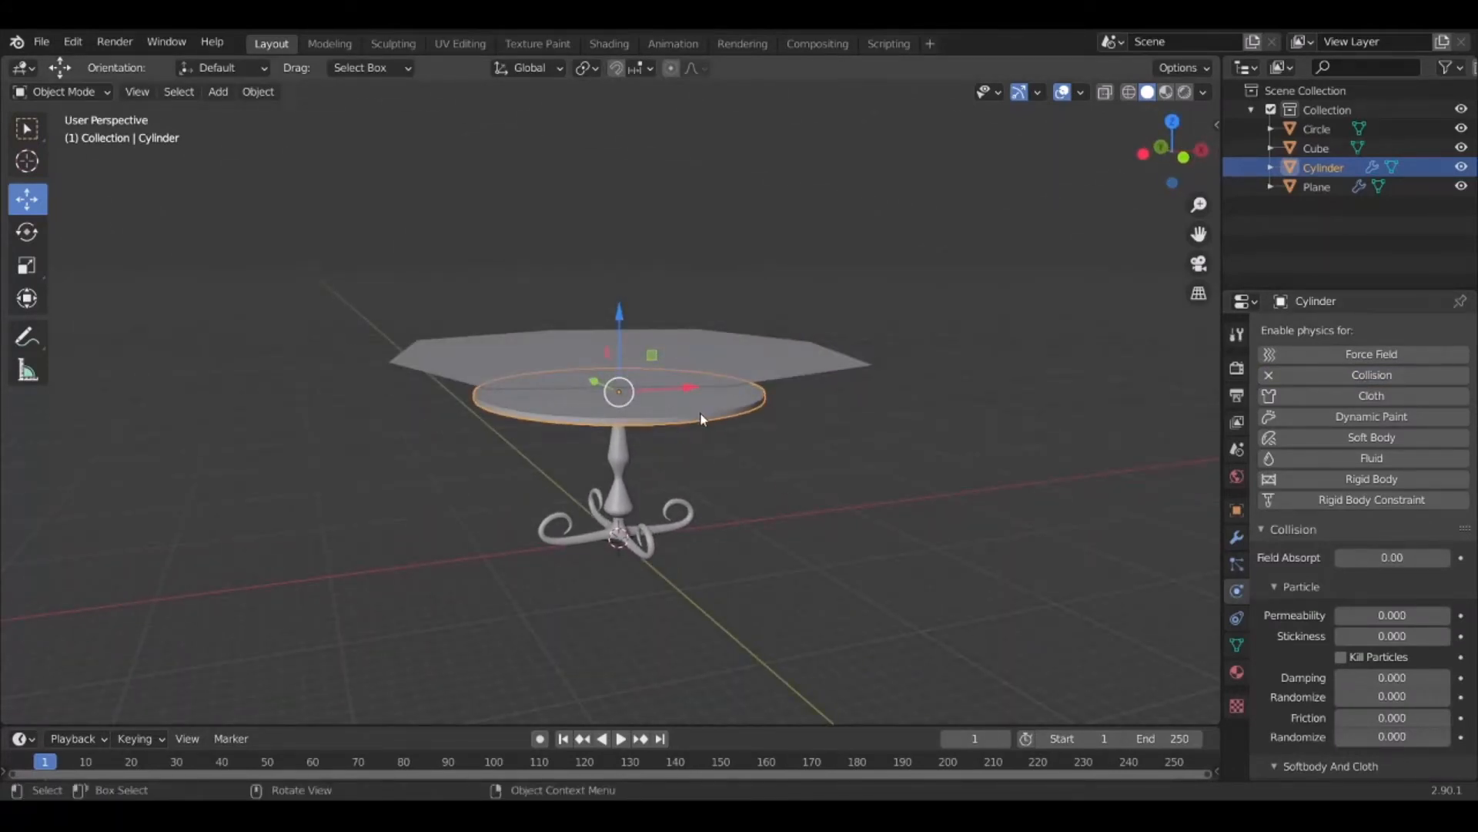
Play the simulation against the collision-enabled tabletop to about frame 91, examine the draping, and rewind to frame 1
{"action": "left_click", "coordinate": [621, 740]}
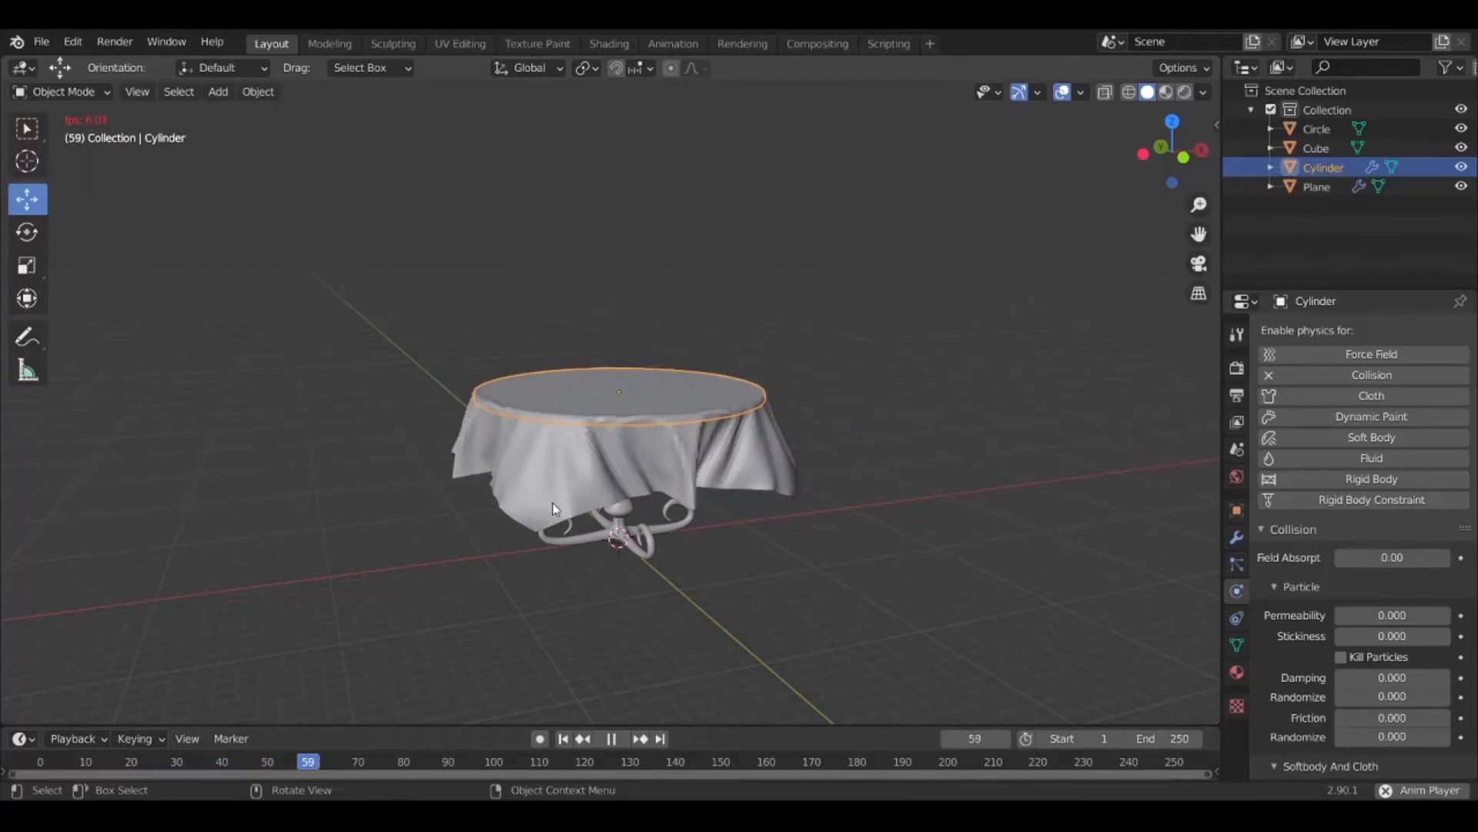
{"action": "middle_click_drag", "start_coordinate": [619, 524], "coordinate": [611, 470]}
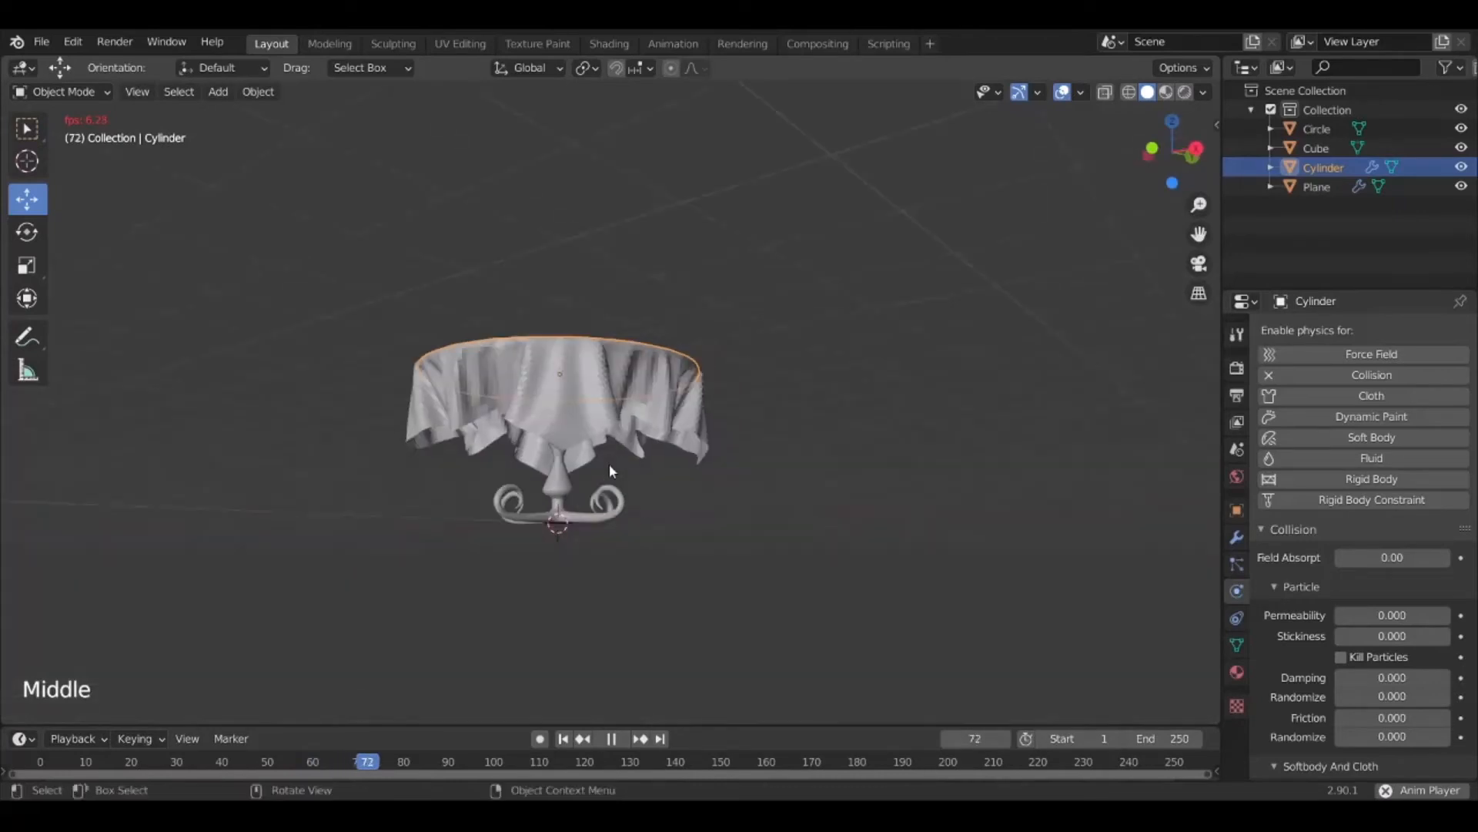
{"action": "left_click", "coordinate": [612, 739]}
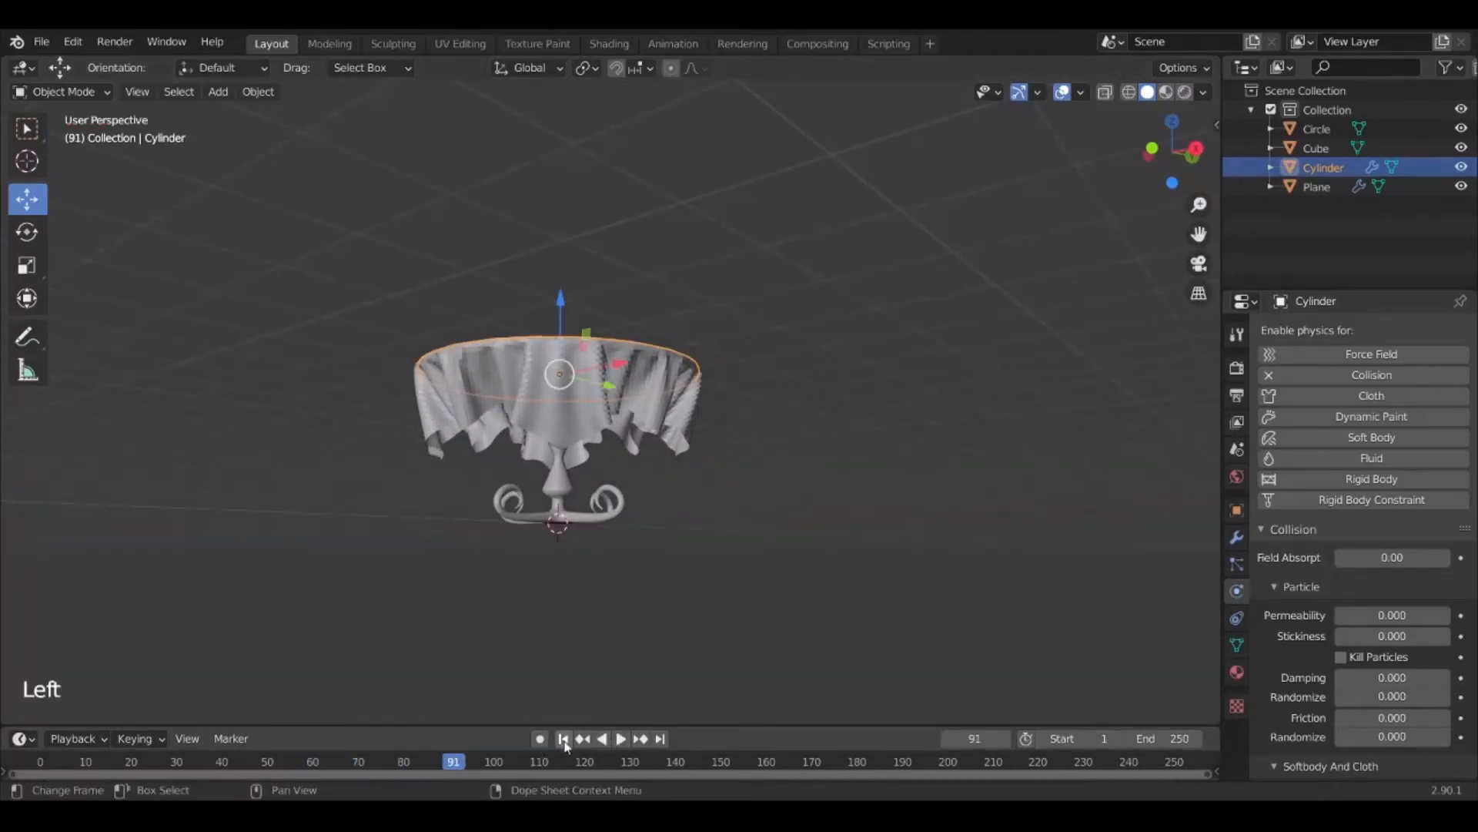
{"action": "left_click", "coordinate": [562, 739]}
Scale the tablecloth plane down uniformly to about 0.854 in the wireframe top view, and restore solid shading
{"action": "middle_click_drag", "start_coordinate": [653, 354], "coordinate": [1135, 167]}
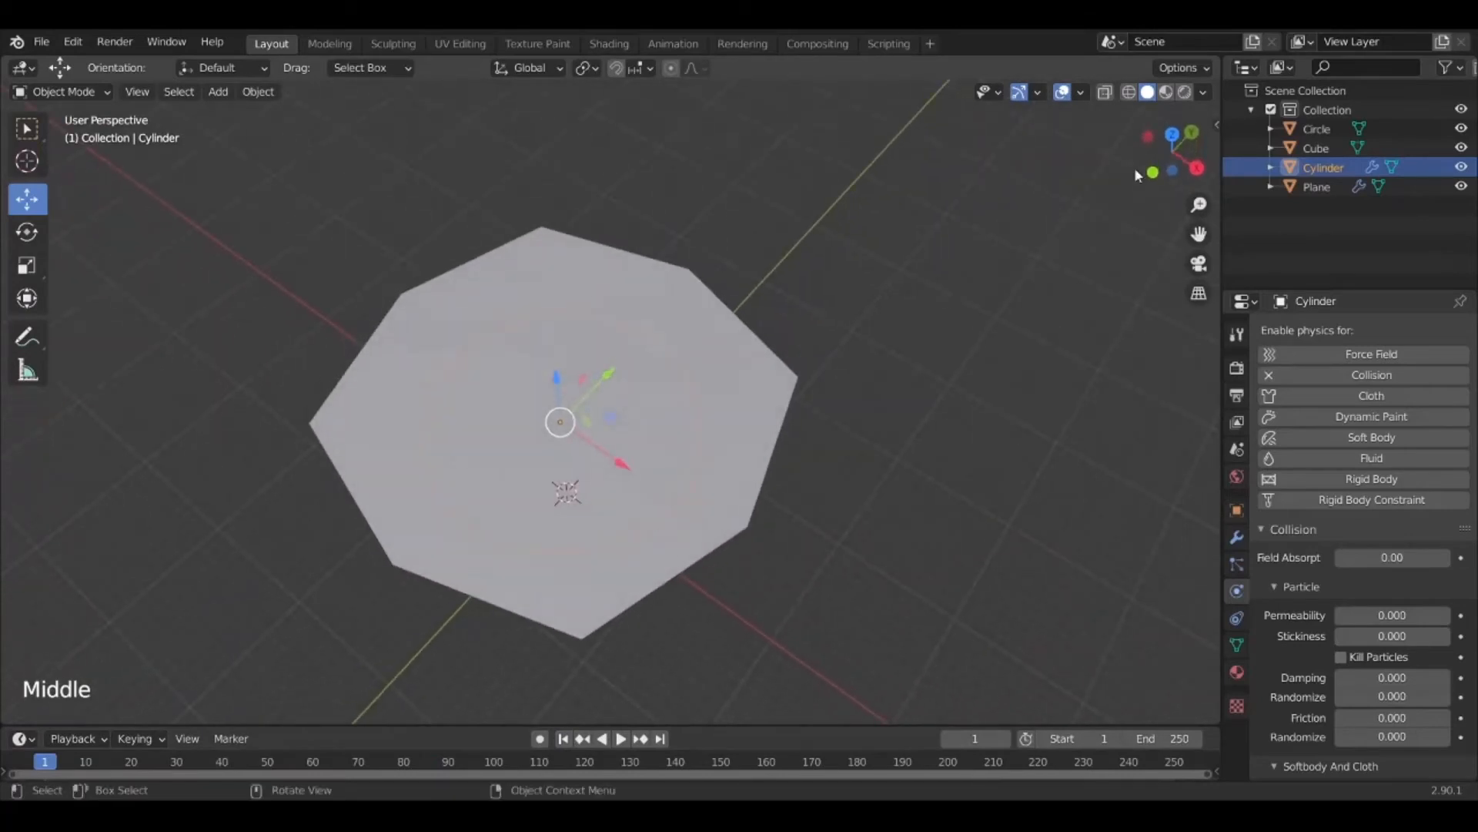
{"action": "left_click", "coordinate": [1130, 94]}
{"action": "left_click", "coordinate": [1172, 136]}
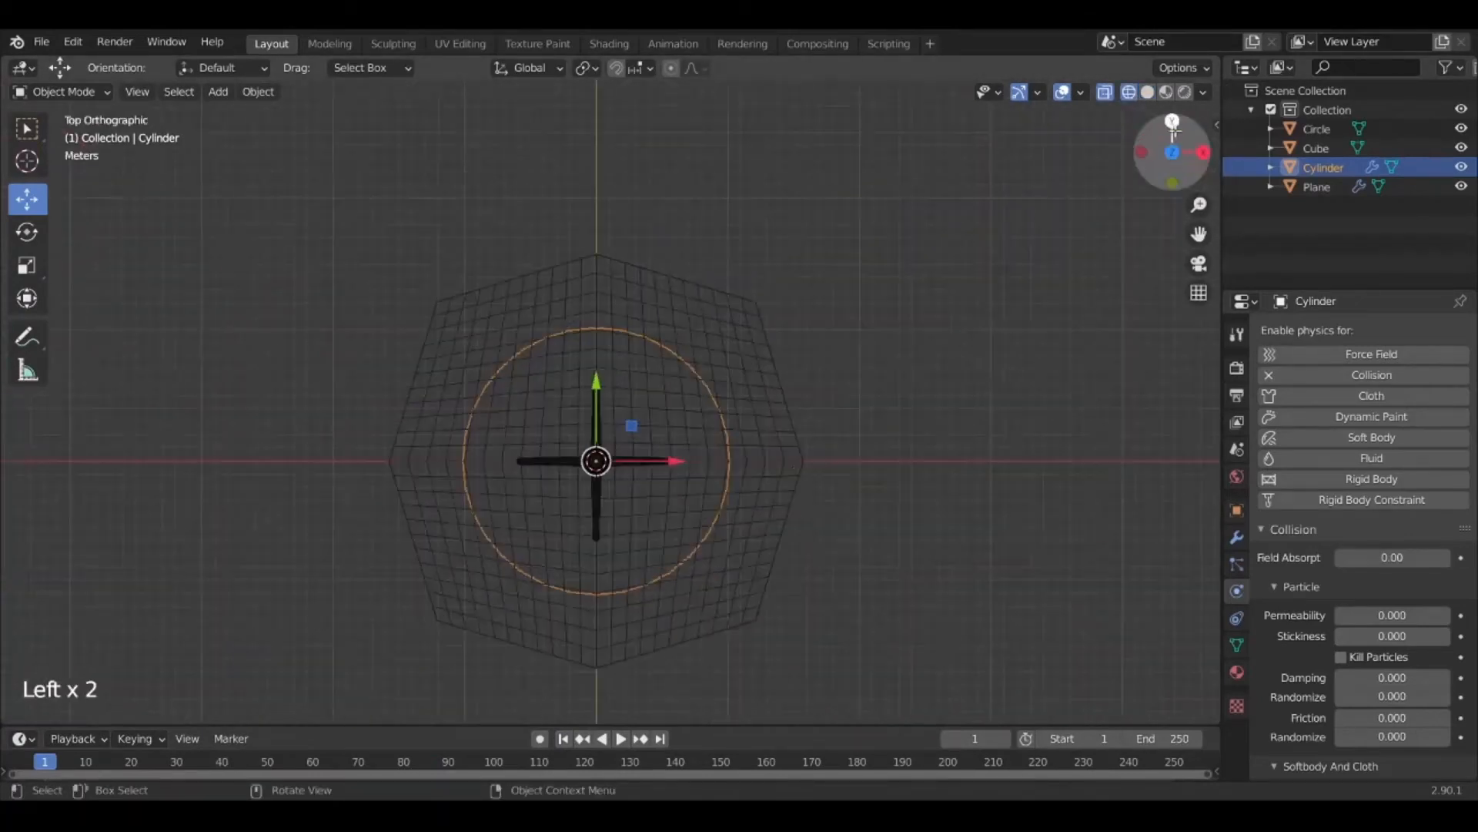
{"action": "key", "text": "Tab"}
{"action": "key", "text": "Tab"}
{"action": "left_click", "coordinate": [776, 459]}
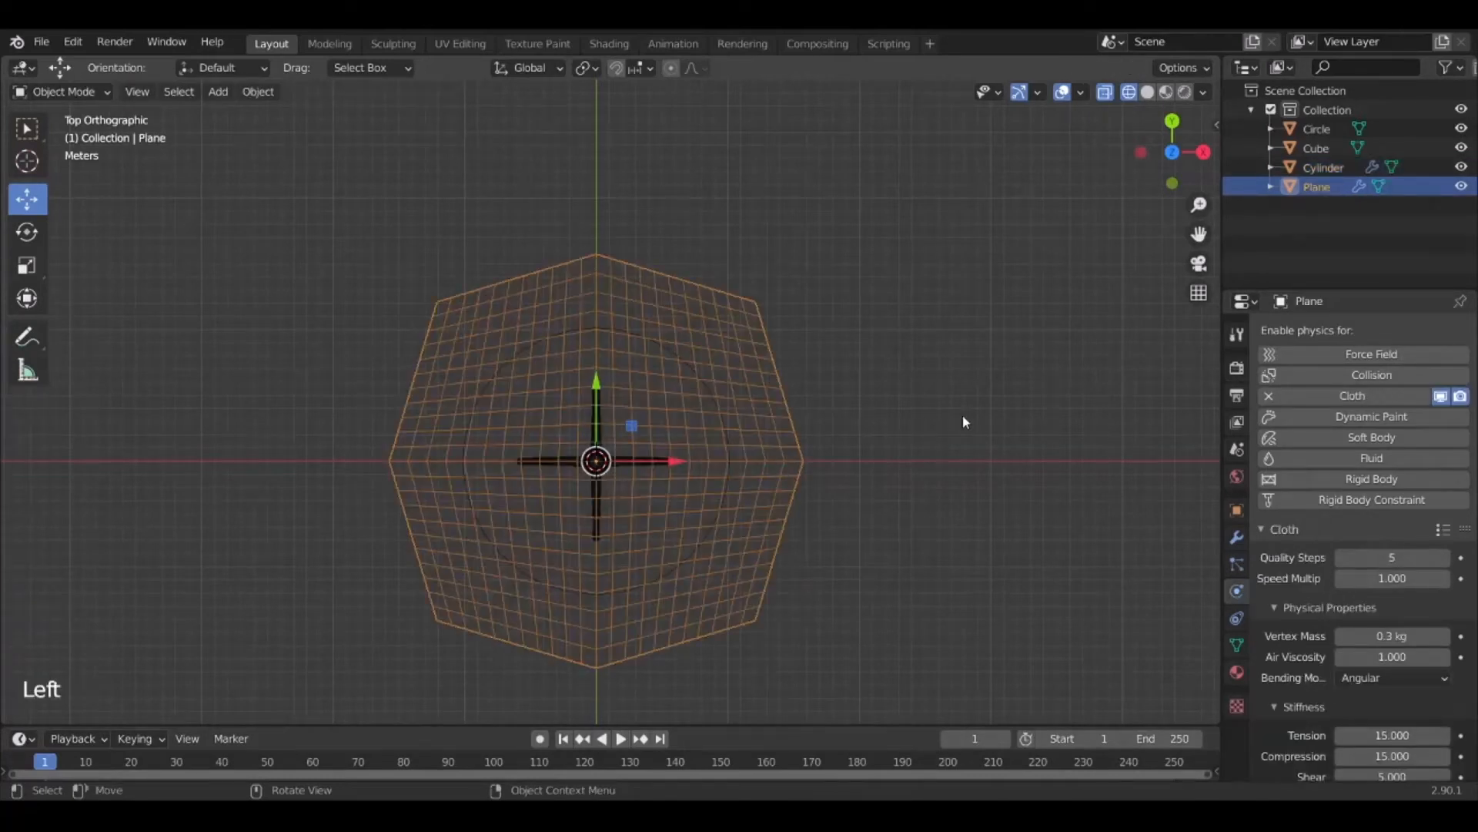
{"action": "key", "text": "s"}
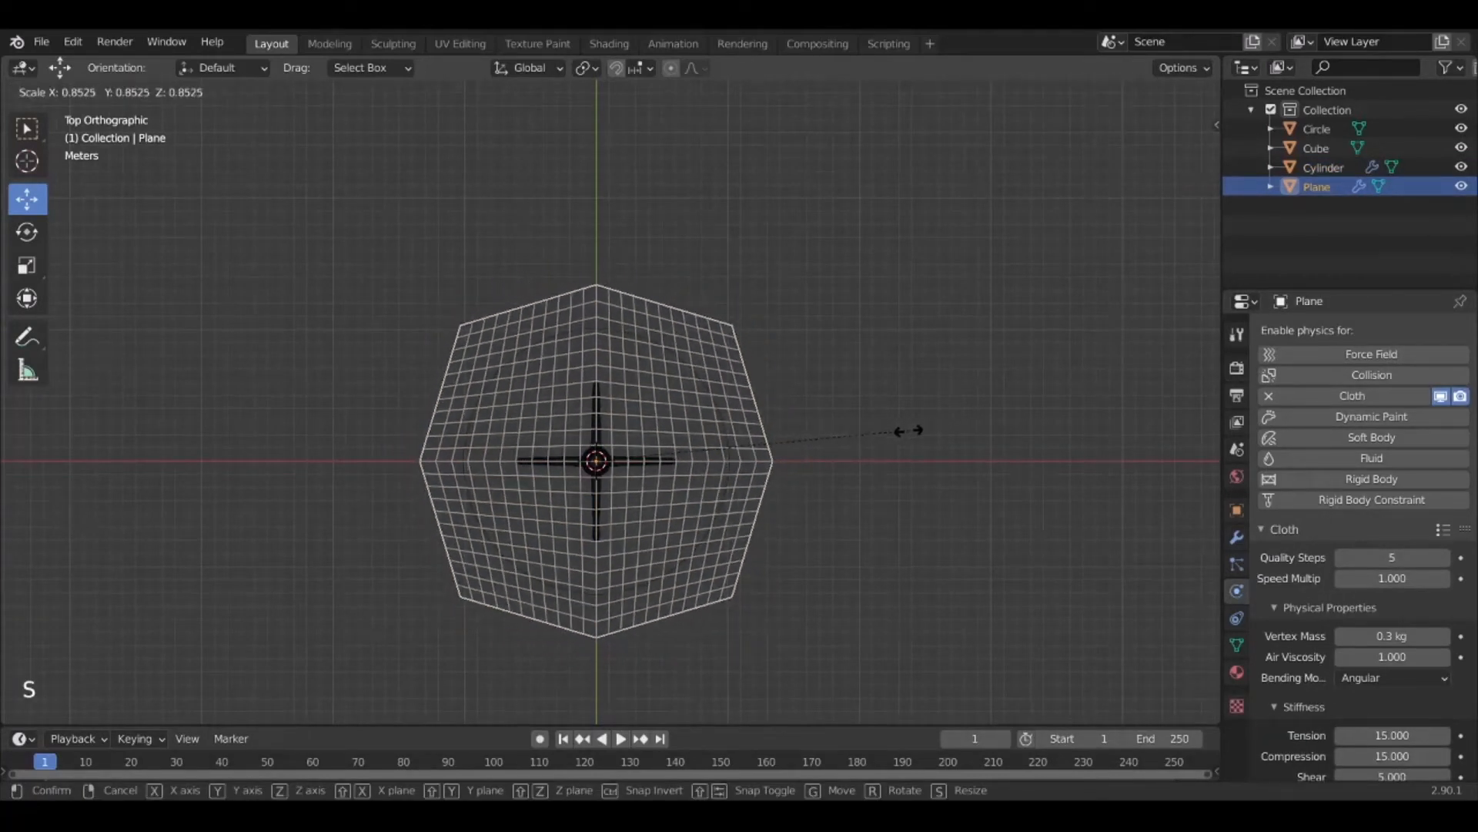
{"action": "left_click", "coordinate": [912, 437]}
{"action": "middle_click_drag", "start_coordinate": [1099, 287], "coordinate": [903, 626]}
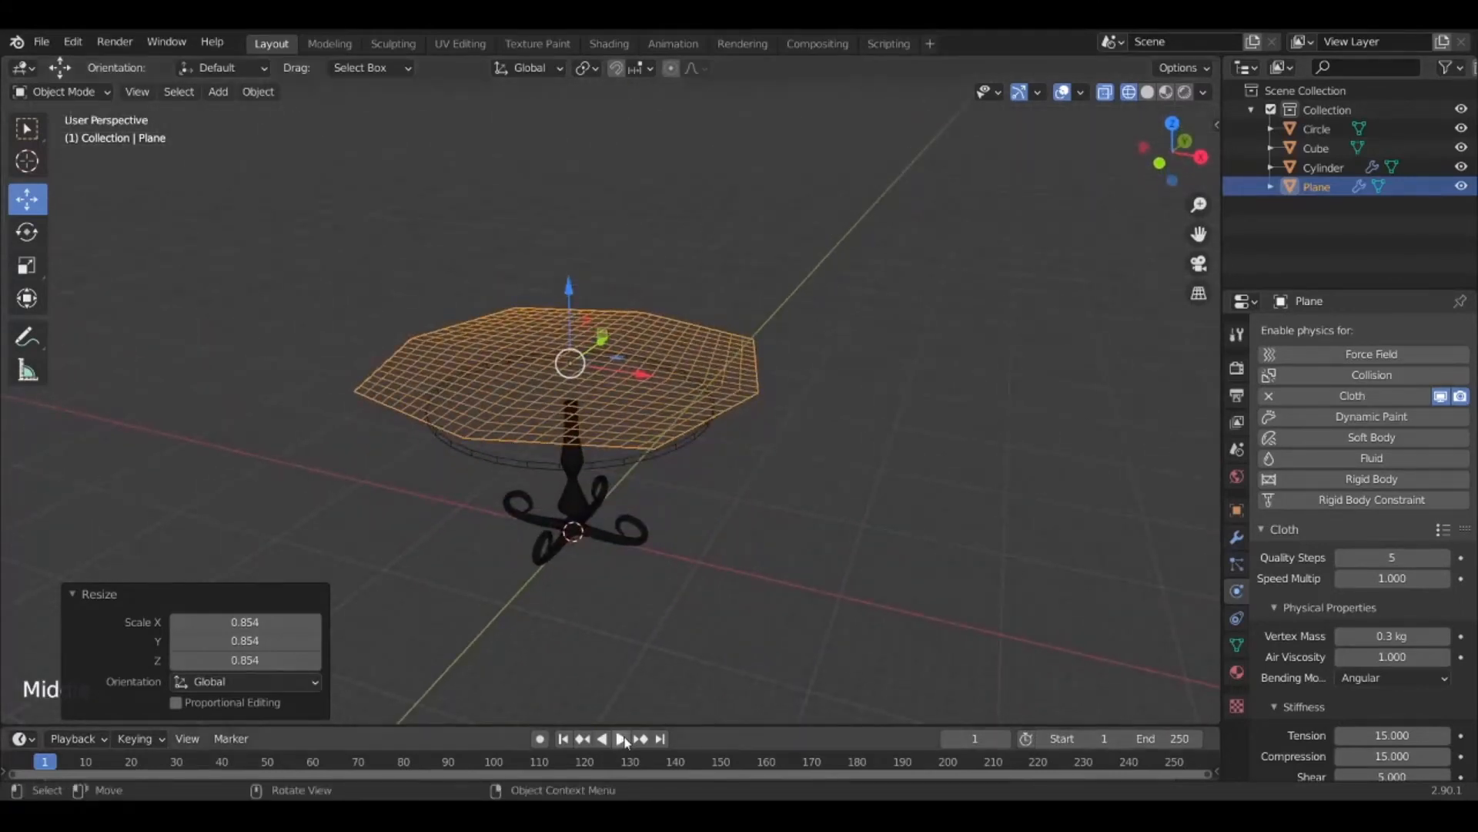
{"action": "left_click", "coordinate": [1148, 93]}
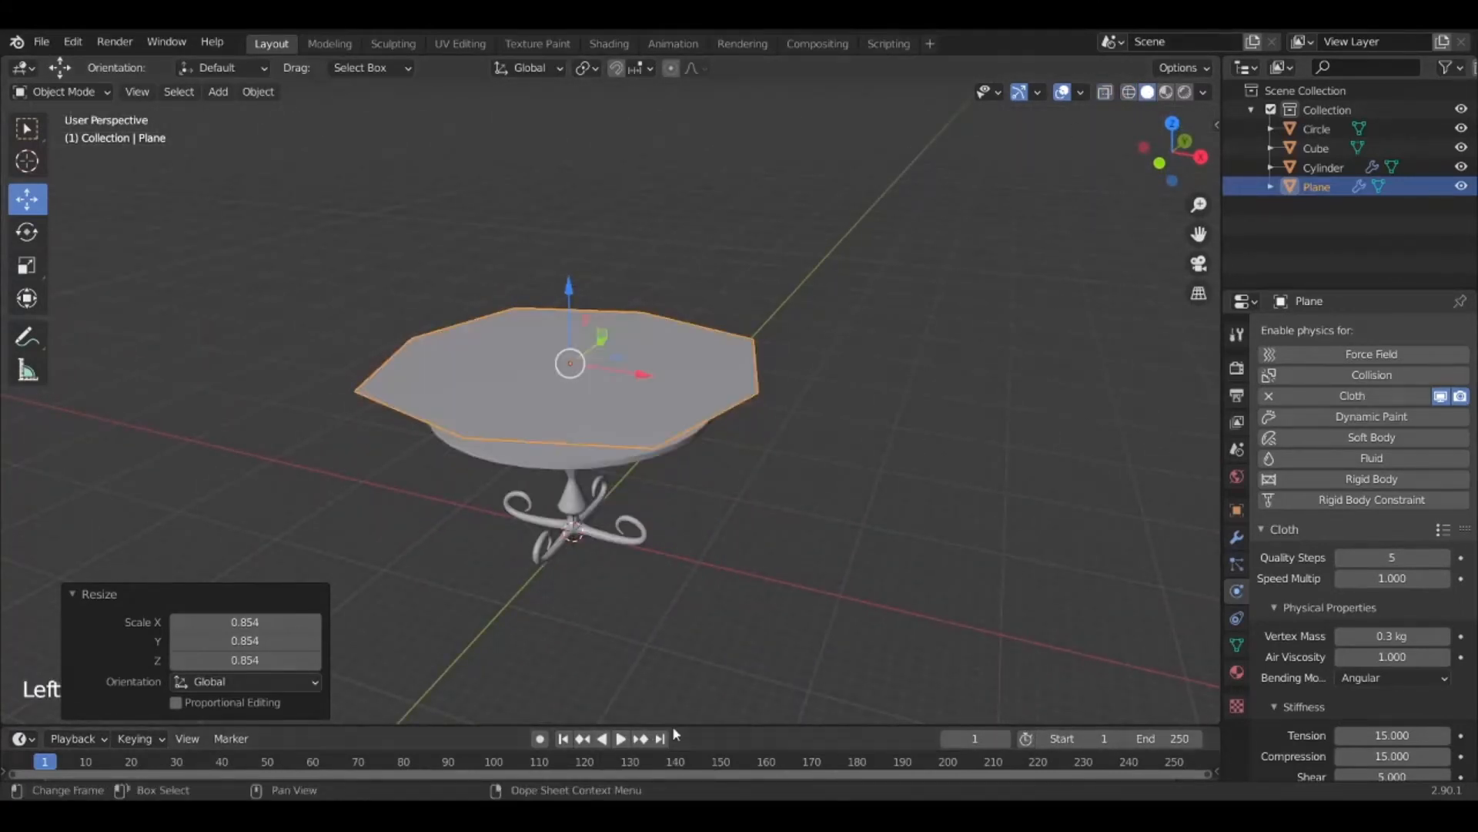
Play the simulation of the smaller tablecloth to about frame 90, inspect how it hangs, and rewind to frame 1
{"action": "left_click", "coordinate": [621, 738]}
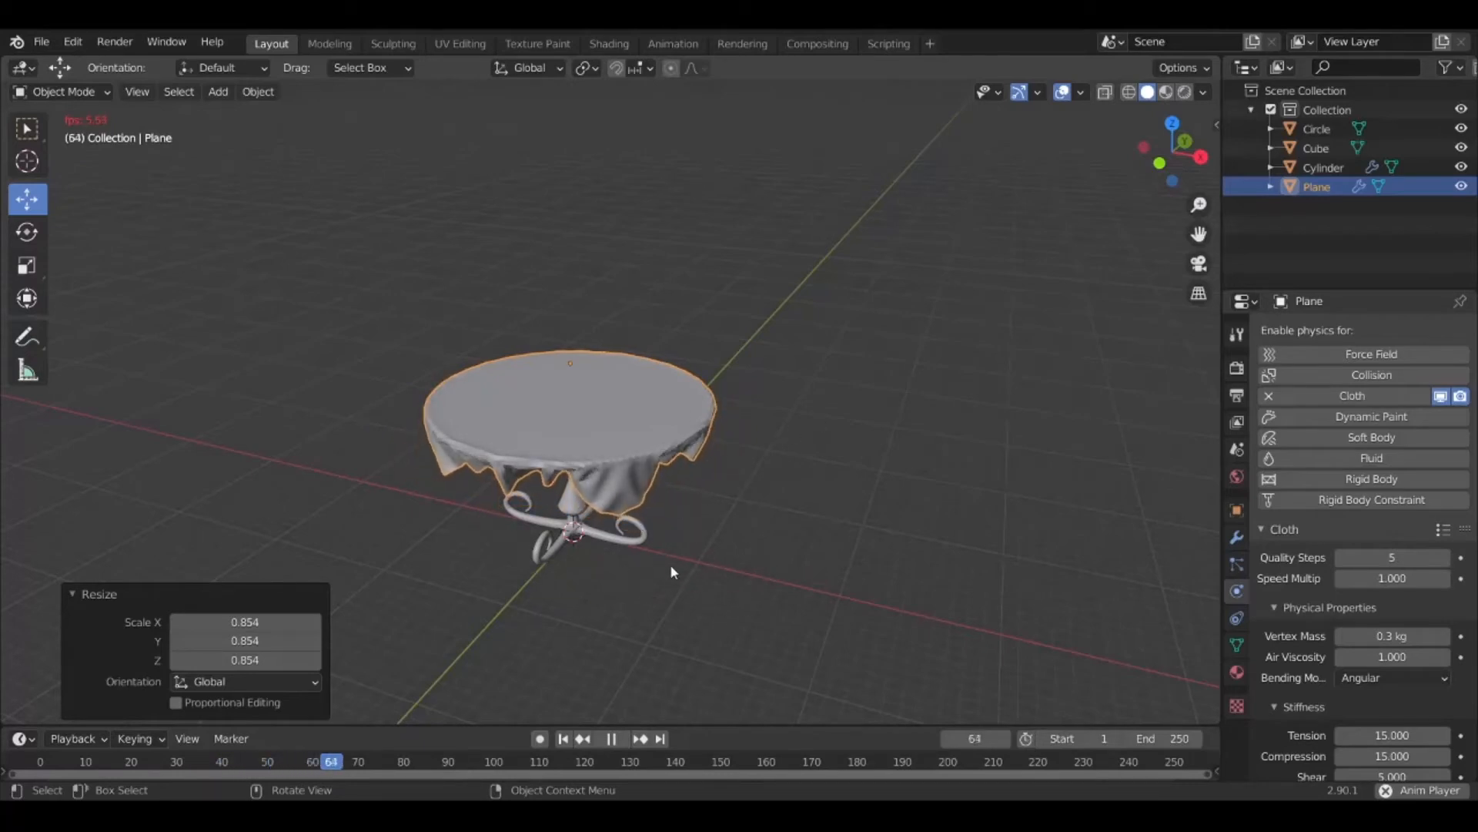
{"action": "middle_click_drag", "start_coordinate": [594, 505], "coordinate": [603, 517]}
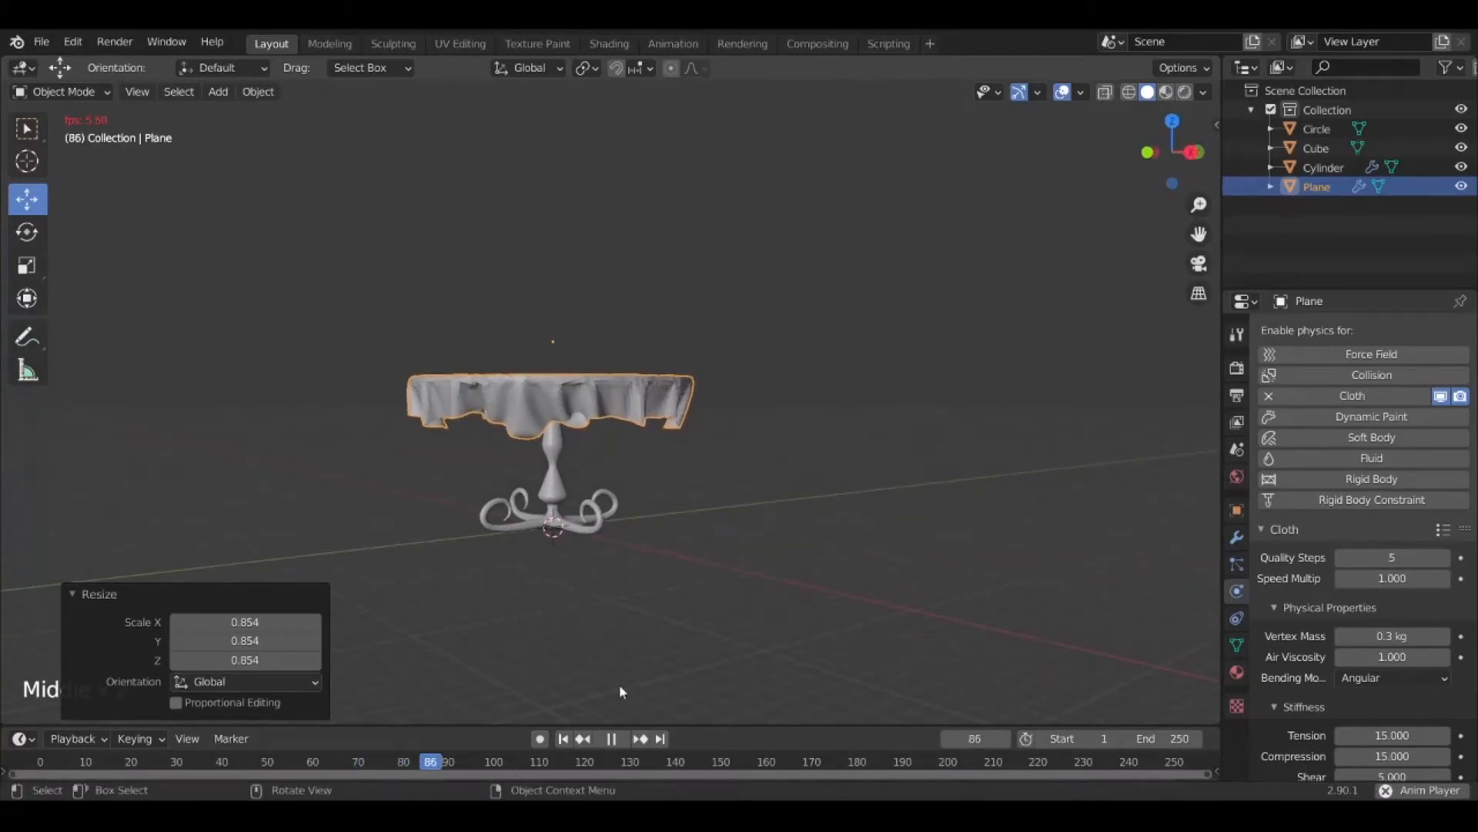
{"action": "left_click", "coordinate": [612, 739]}
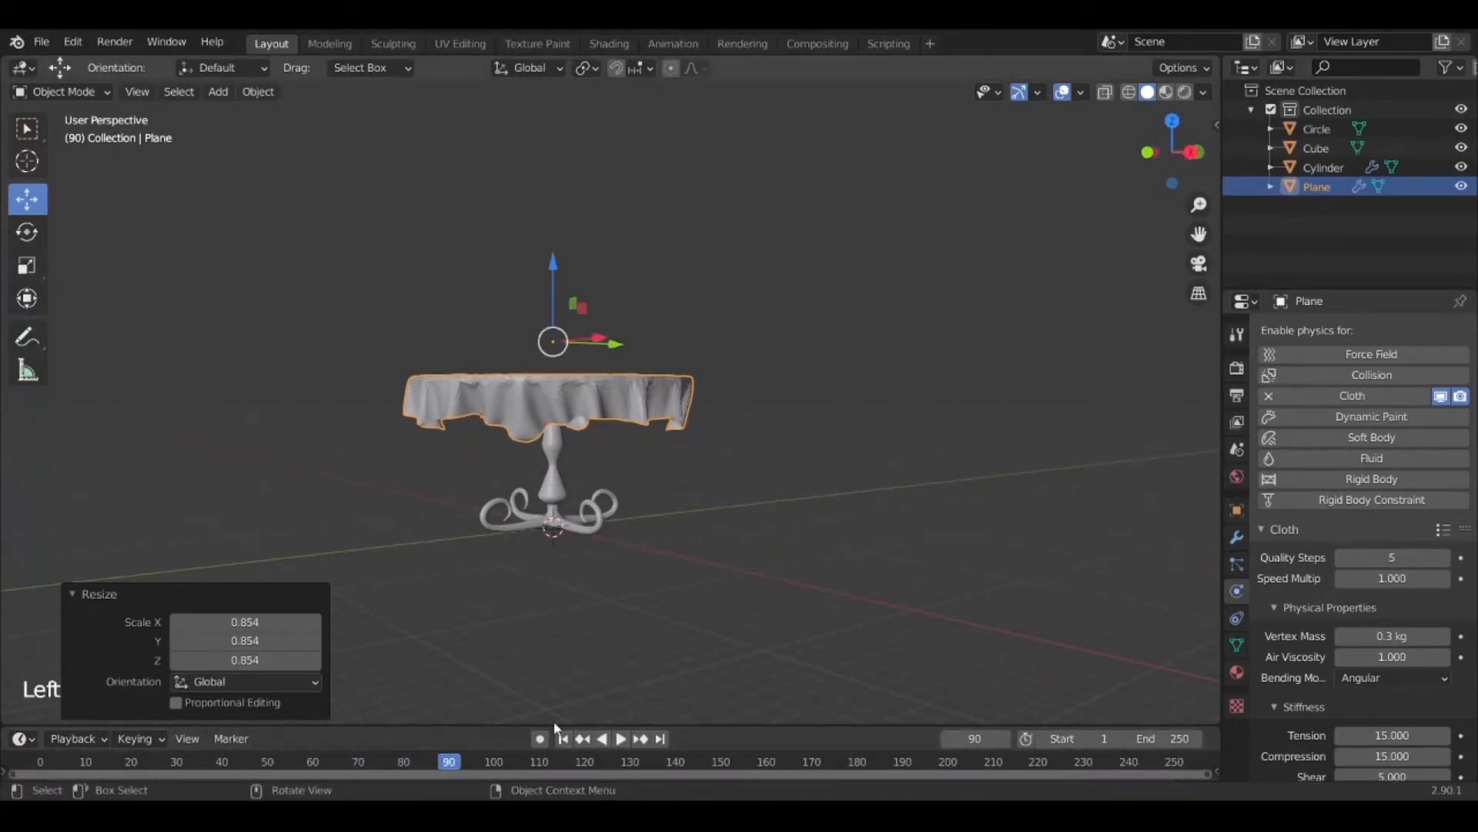
{"action": "left_click", "coordinate": [564, 738]}
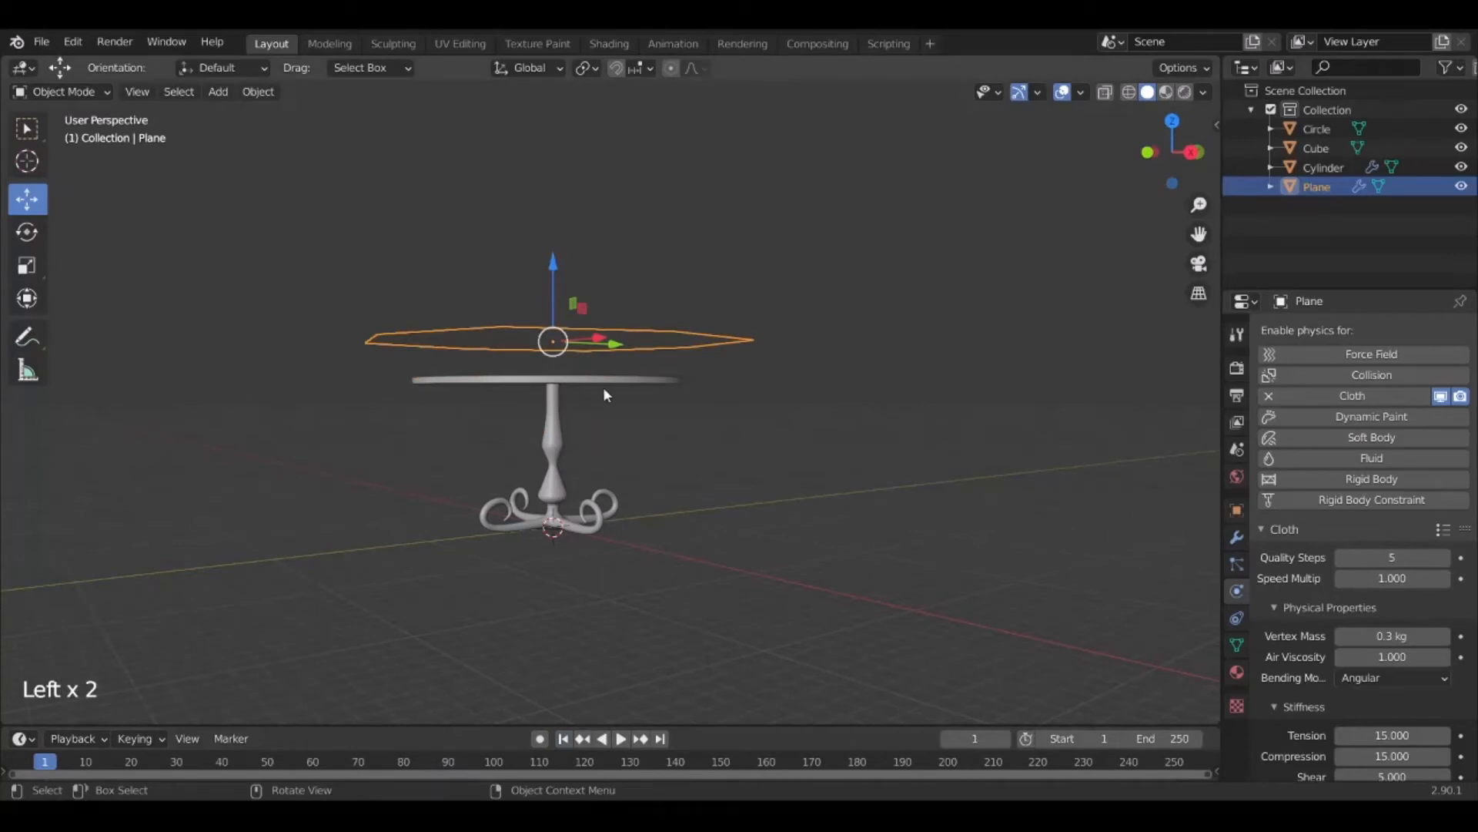
Lower the tablecloth plane about 2.46 m along Z in the right view so it sits just above the tabletop
{"action": "left_click", "coordinate": [1192, 152]}
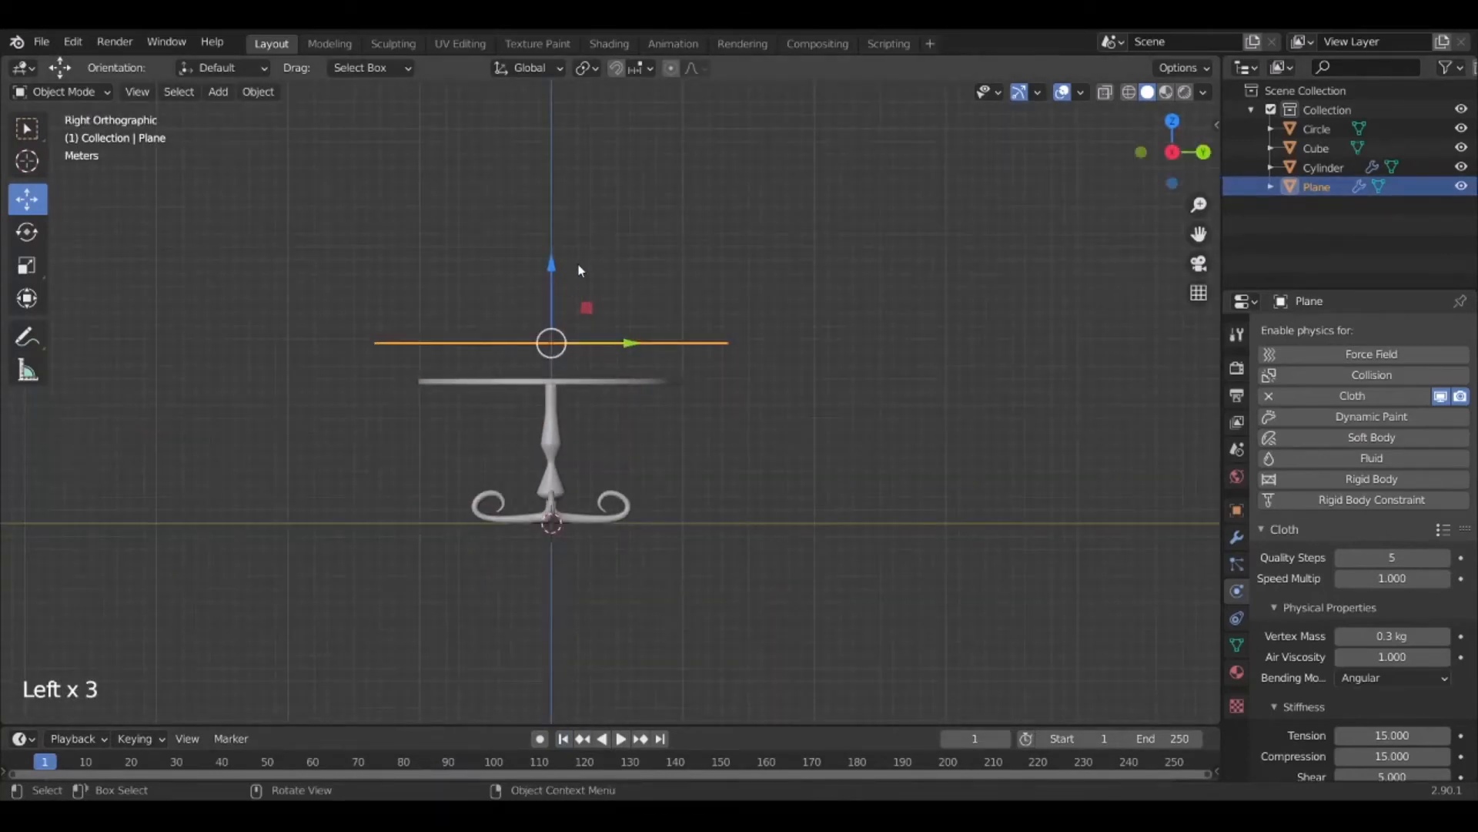
{"action": "left_click_drag", "start_coordinate": [551, 268], "coordinate": [552, 300]}
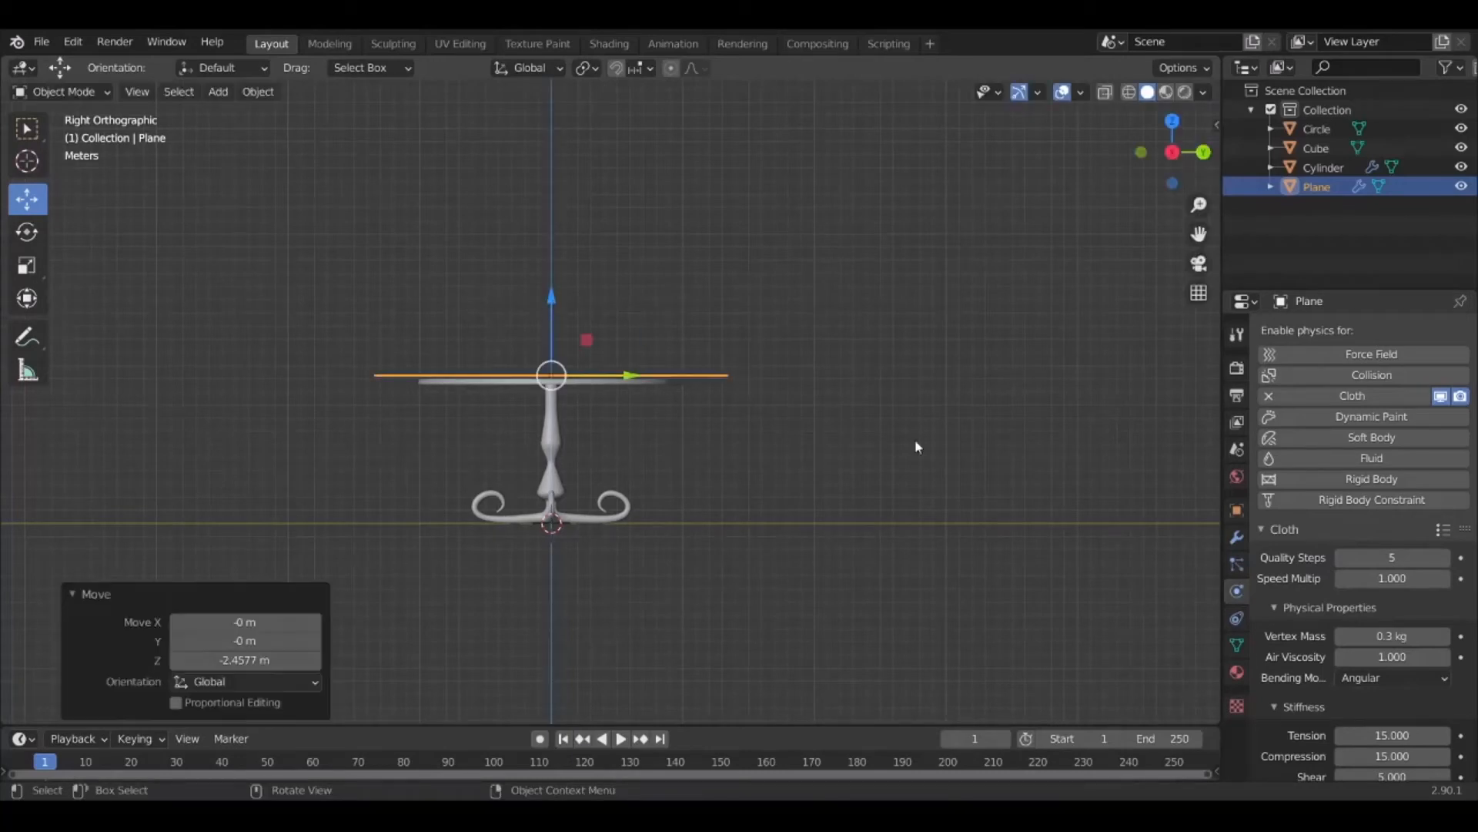
{"action": "scroll", "coordinate": [613, 391], "scroll_direction": "up", "scroll_amount": 3}
{"action": "middle_click_drag", "start_coordinate": [625, 412], "coordinate": [775, 482], "text": "shift"}
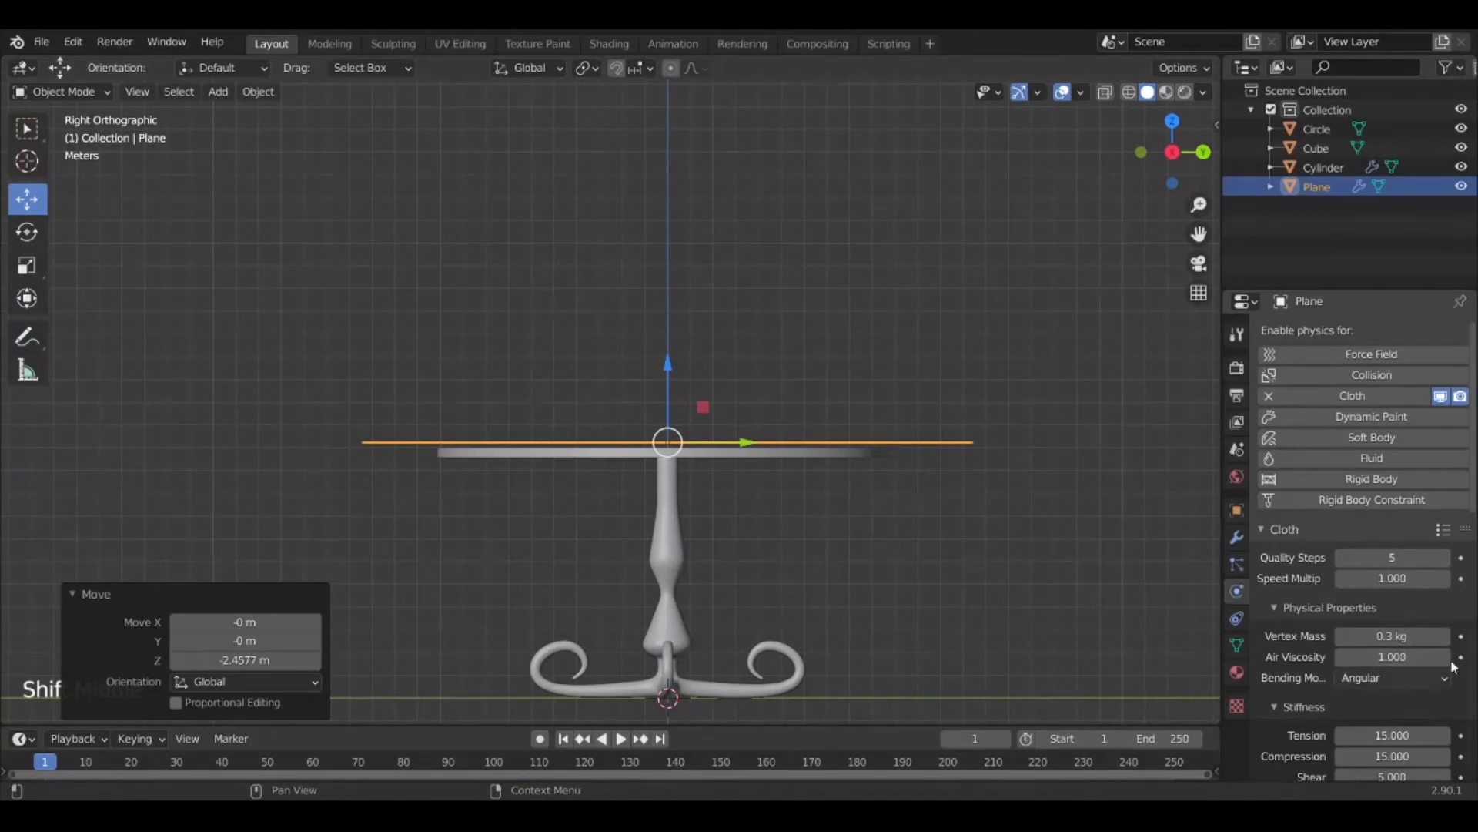
Try a cloth vertex mass of 0.05 kg by playing the simulation to about frame 43, and rewind to frame 1
{"action": "left_click", "coordinate": [1341, 640]}
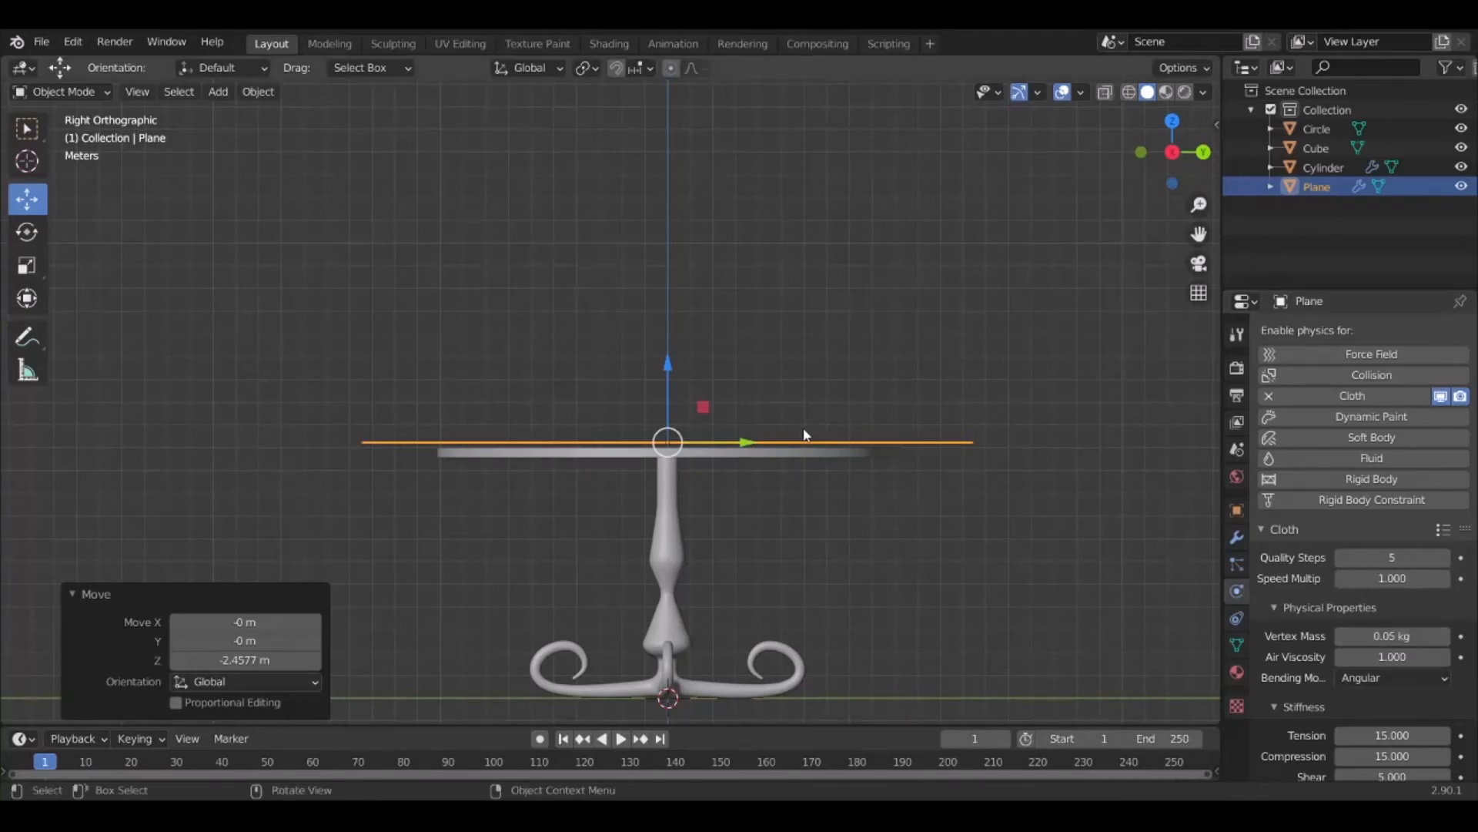
{"action": "middle_click_drag", "start_coordinate": [804, 433], "coordinate": [961, 432]}
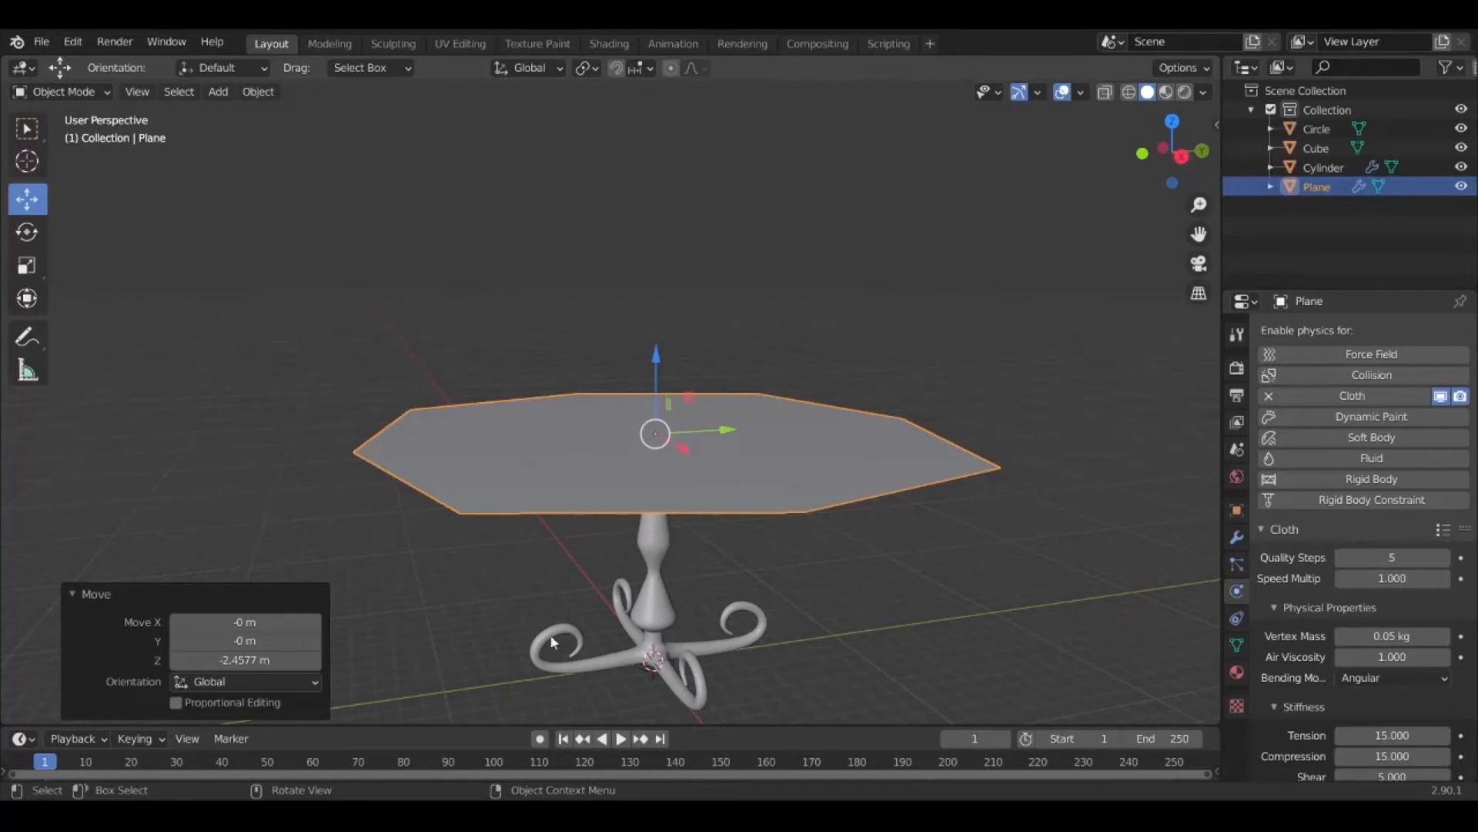
{"action": "left_click", "coordinate": [621, 739]}
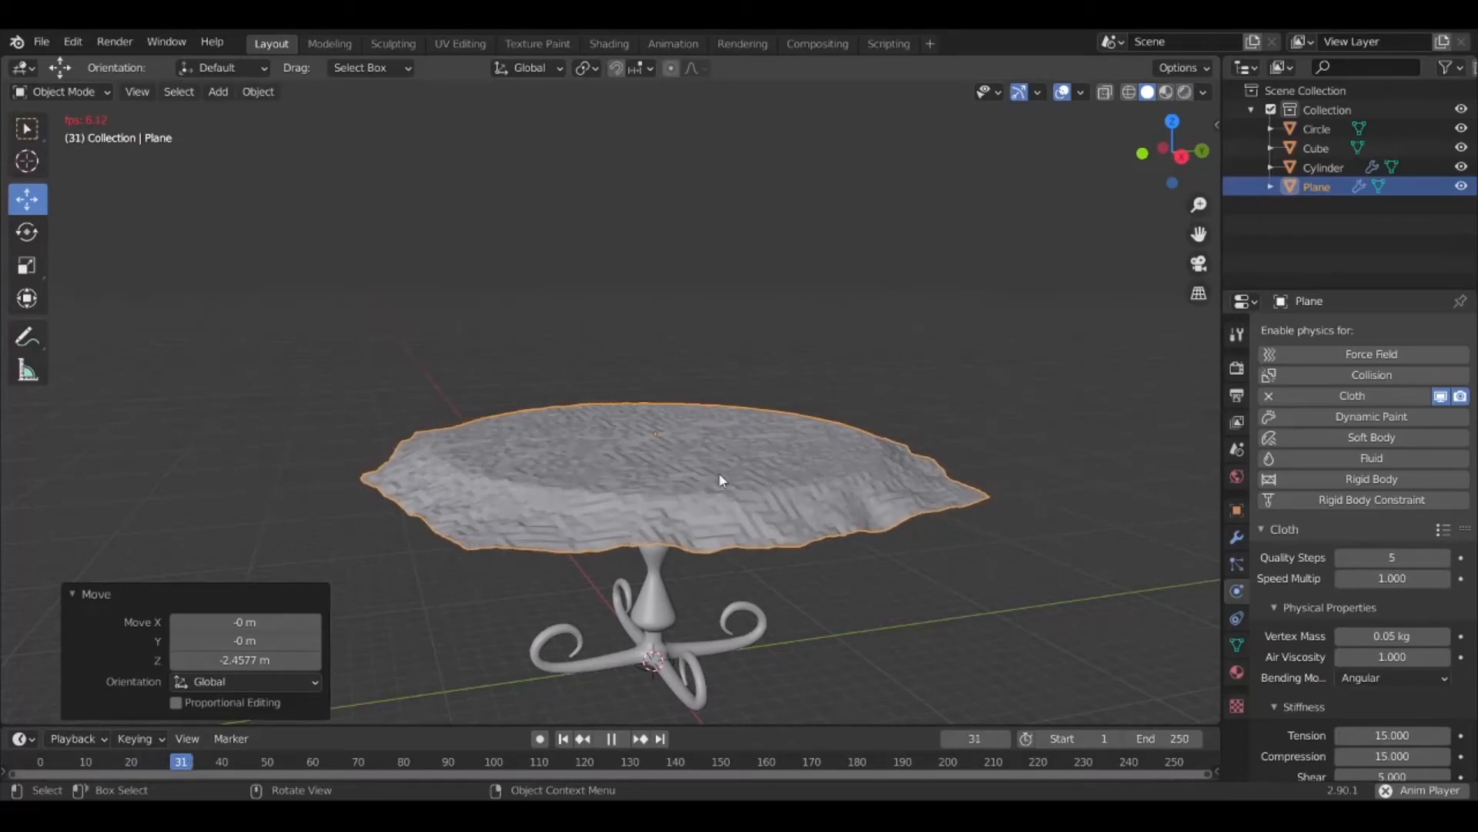
{"action": "left_click", "coordinate": [610, 738]}
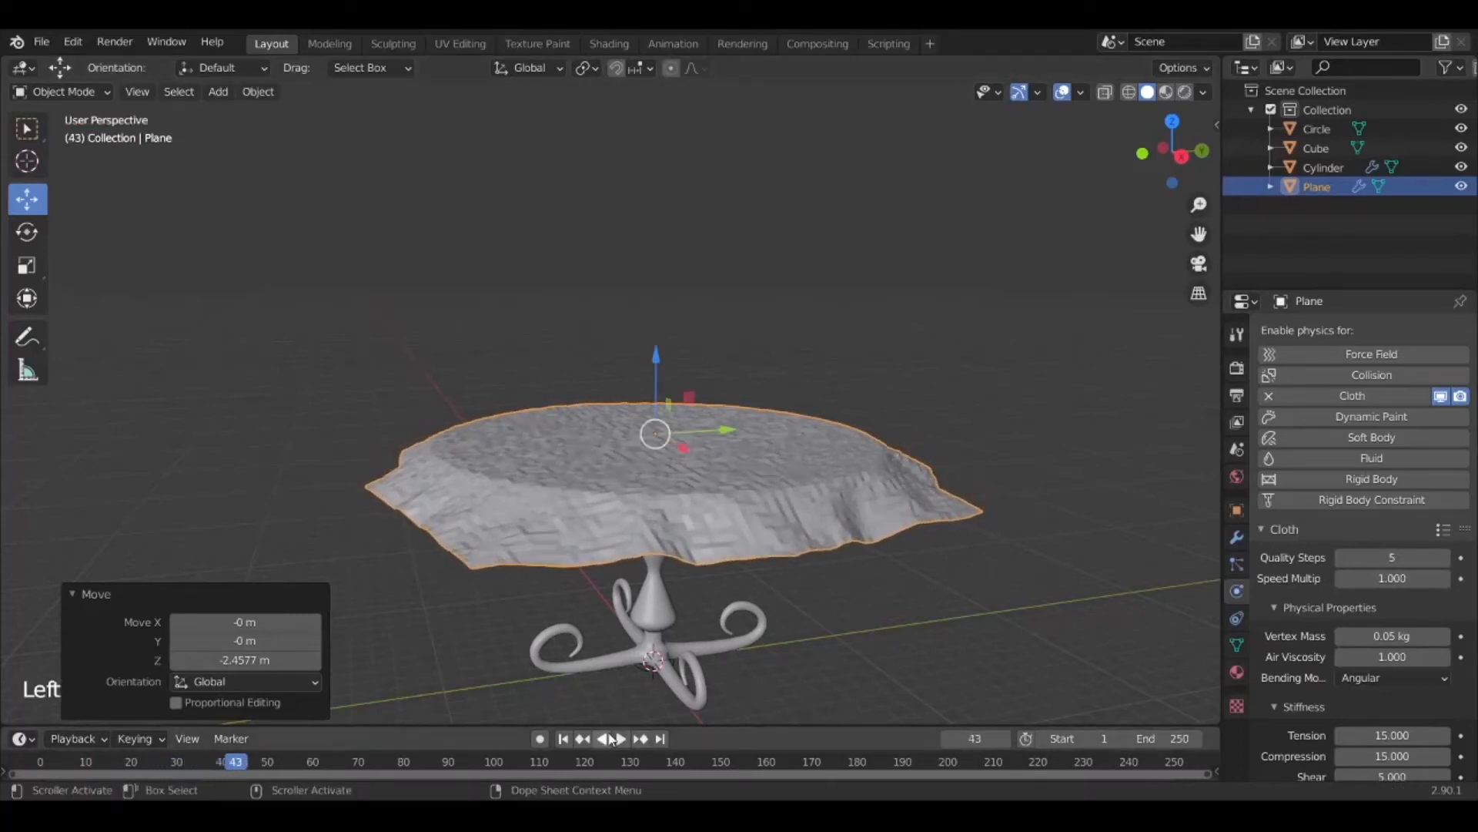
{"action": "left_click", "coordinate": [563, 738]}
Try a cloth vertex mass of 0.08 kg and play the simulation to about frame 35
{"action": "left_click", "coordinate": [1384, 636]}
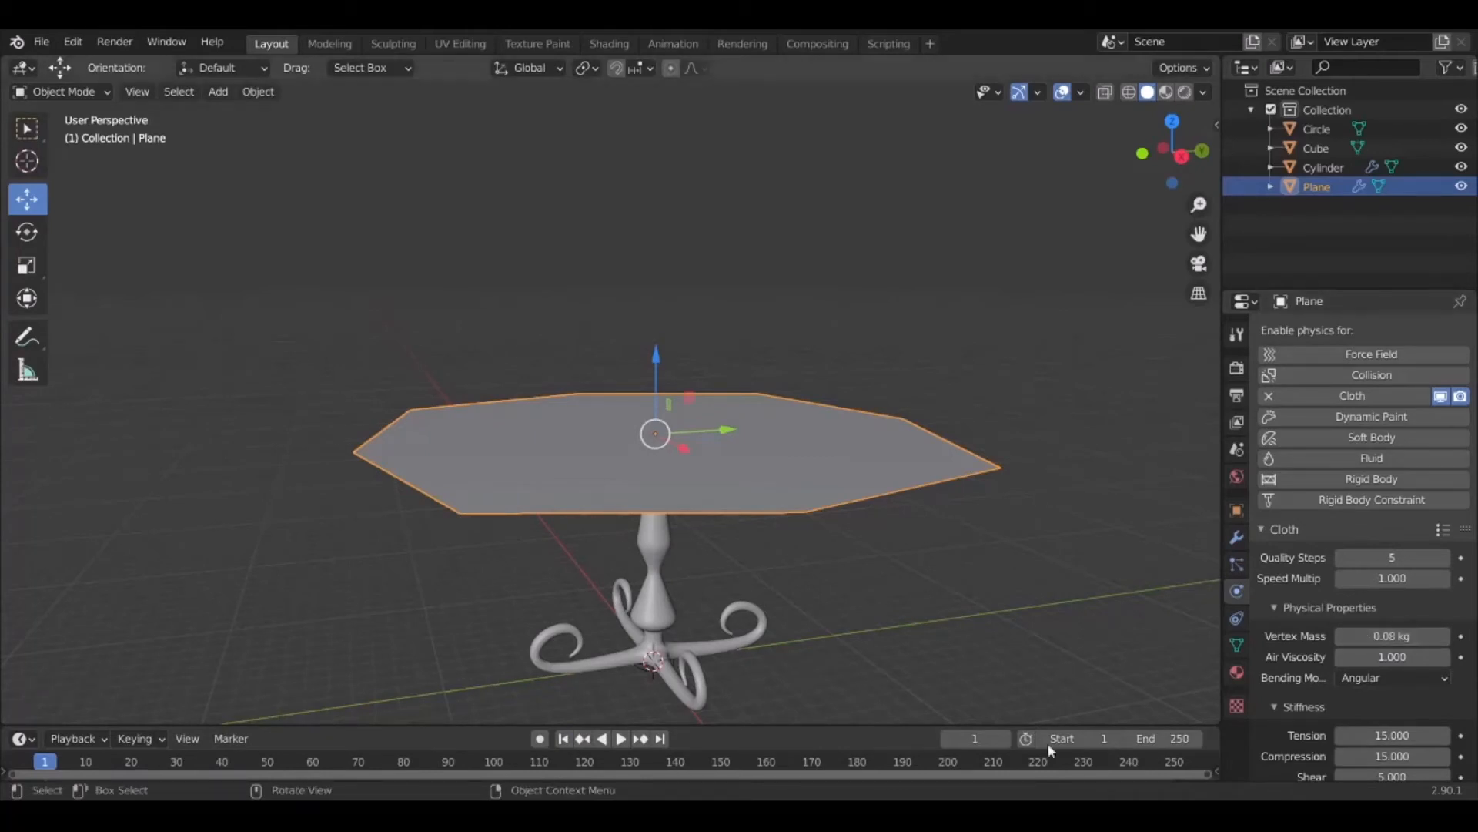
{"action": "left_click", "coordinate": [622, 738]}
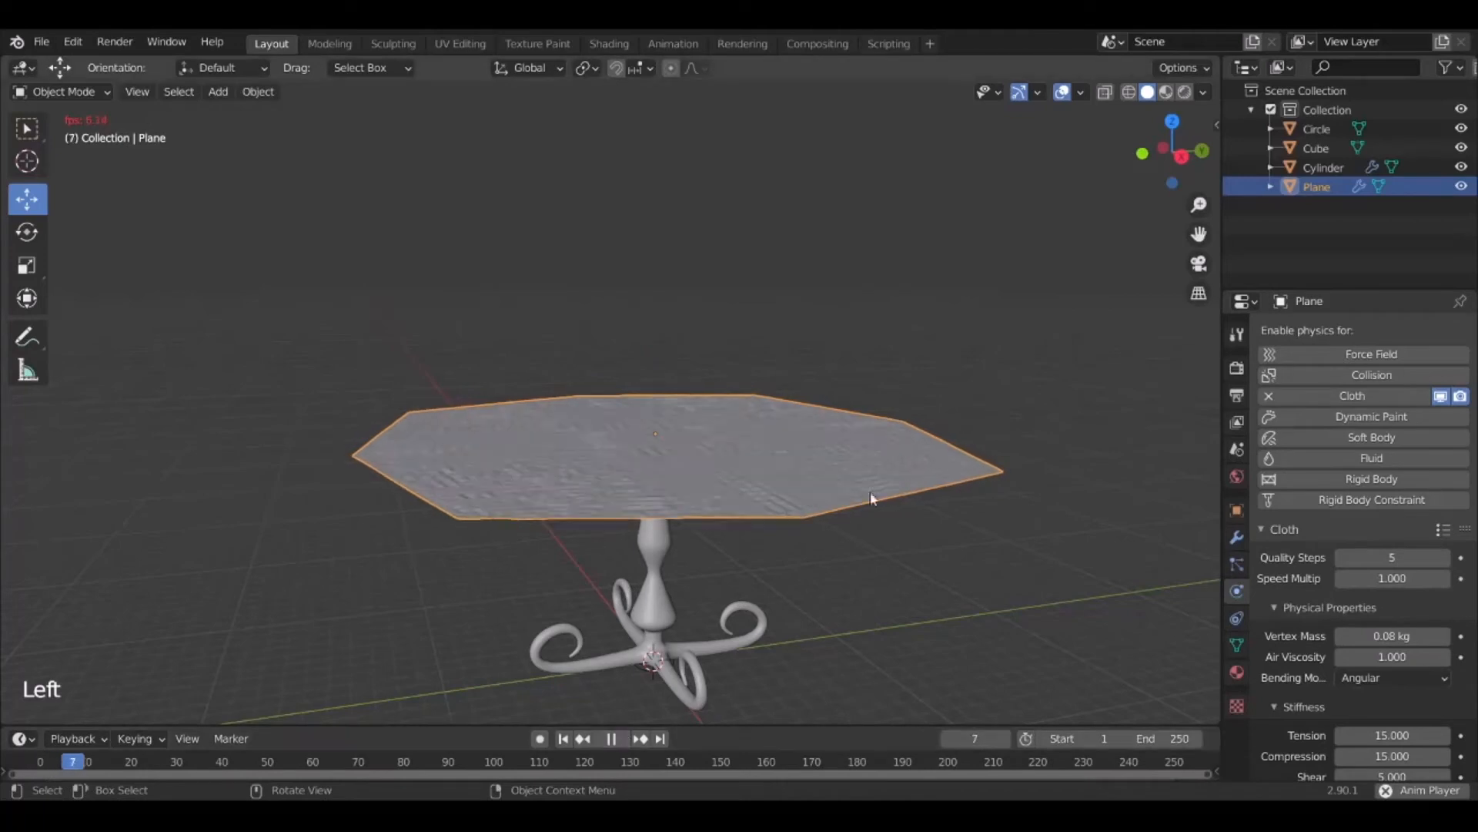
{"action": "left_click", "coordinate": [622, 738]}
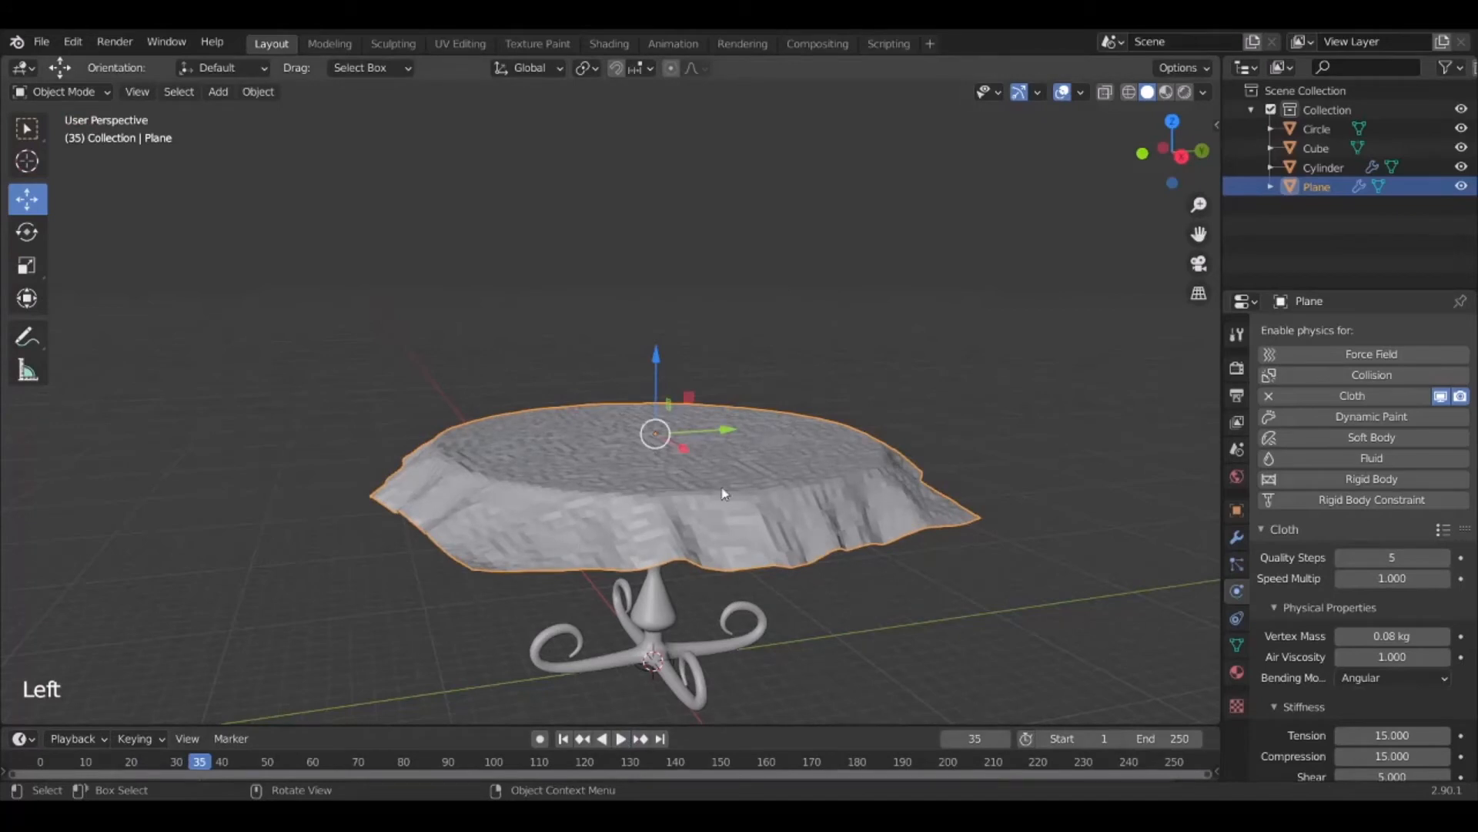
Inspect the draped cloth from above and set its vertex mass to 0.1 kg
{"action": "middle_click_drag", "start_coordinate": [724, 493], "coordinate": [740, 600]}
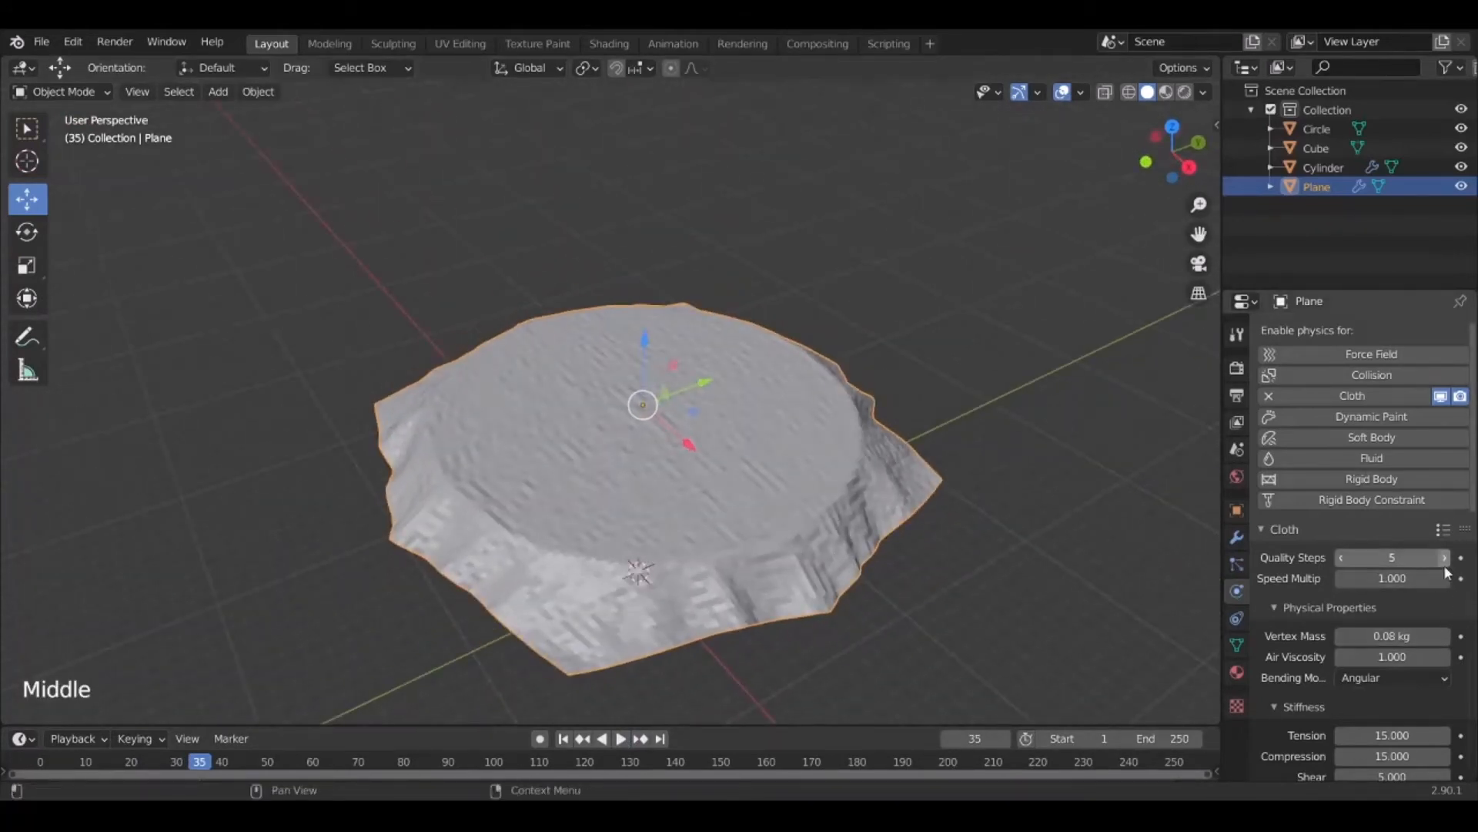
{"action": "left_click", "coordinate": [1443, 639]}
{"action": "left_click", "coordinate": [1341, 641]}
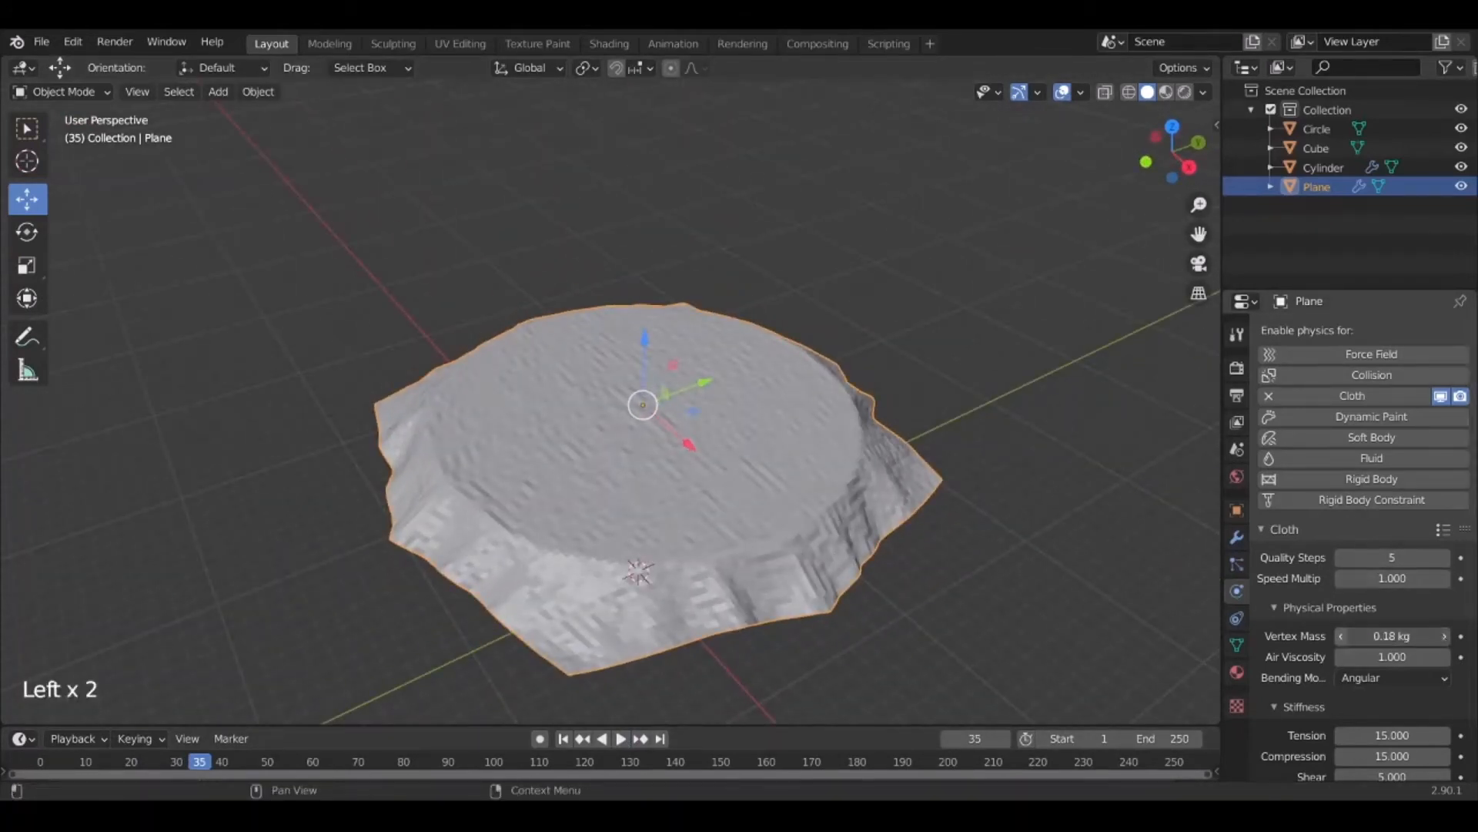
{"action": "left_click", "coordinate": [1388, 635]}
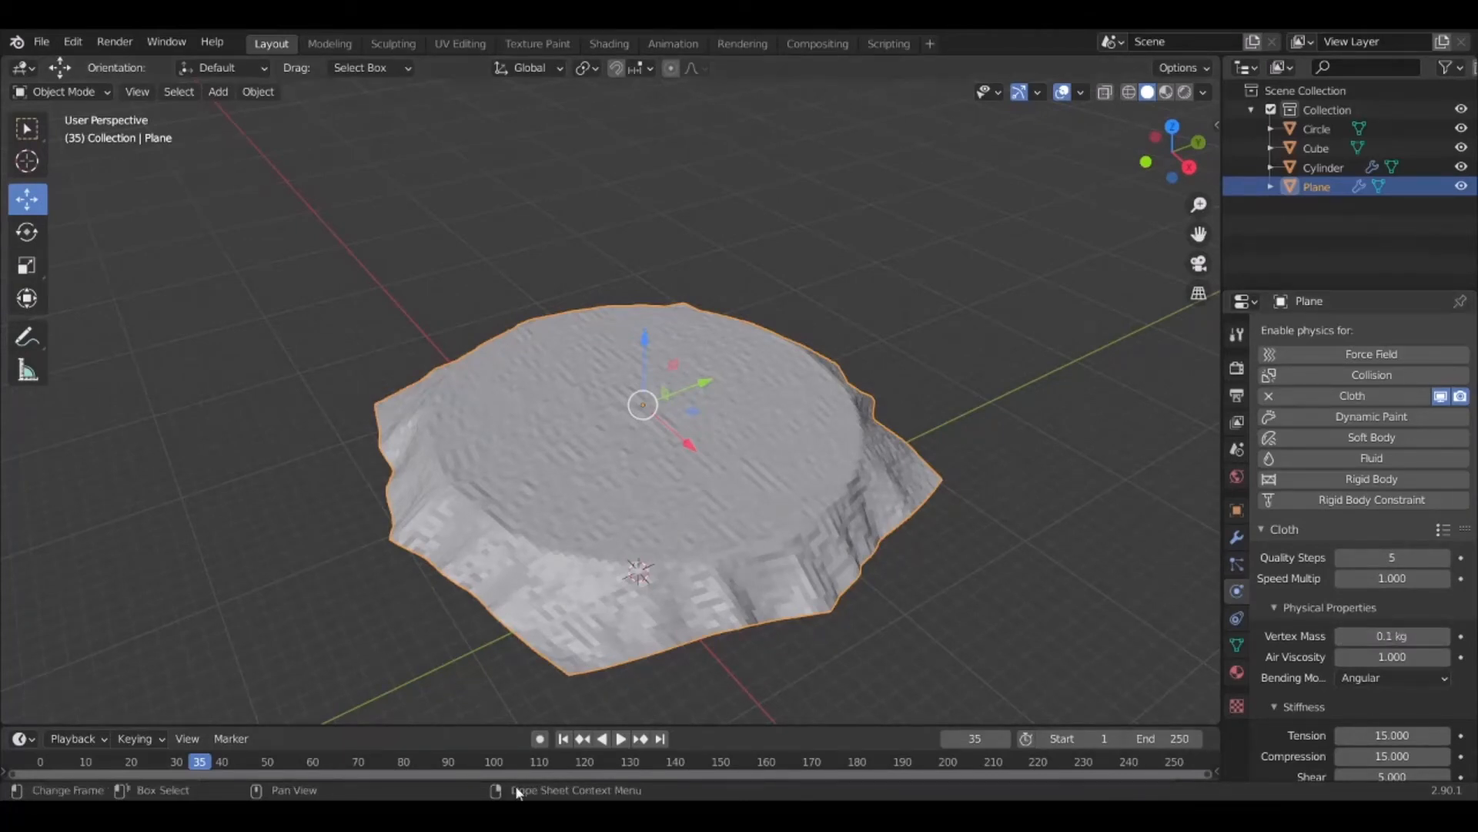
Replay the cloth simulation from the first frame to check the drape, and set the tablecloth's vertex mass to 0.2 kg
{"action": "left_click", "coordinate": [563, 738]}
{"action": "left_click", "coordinate": [620, 739]}
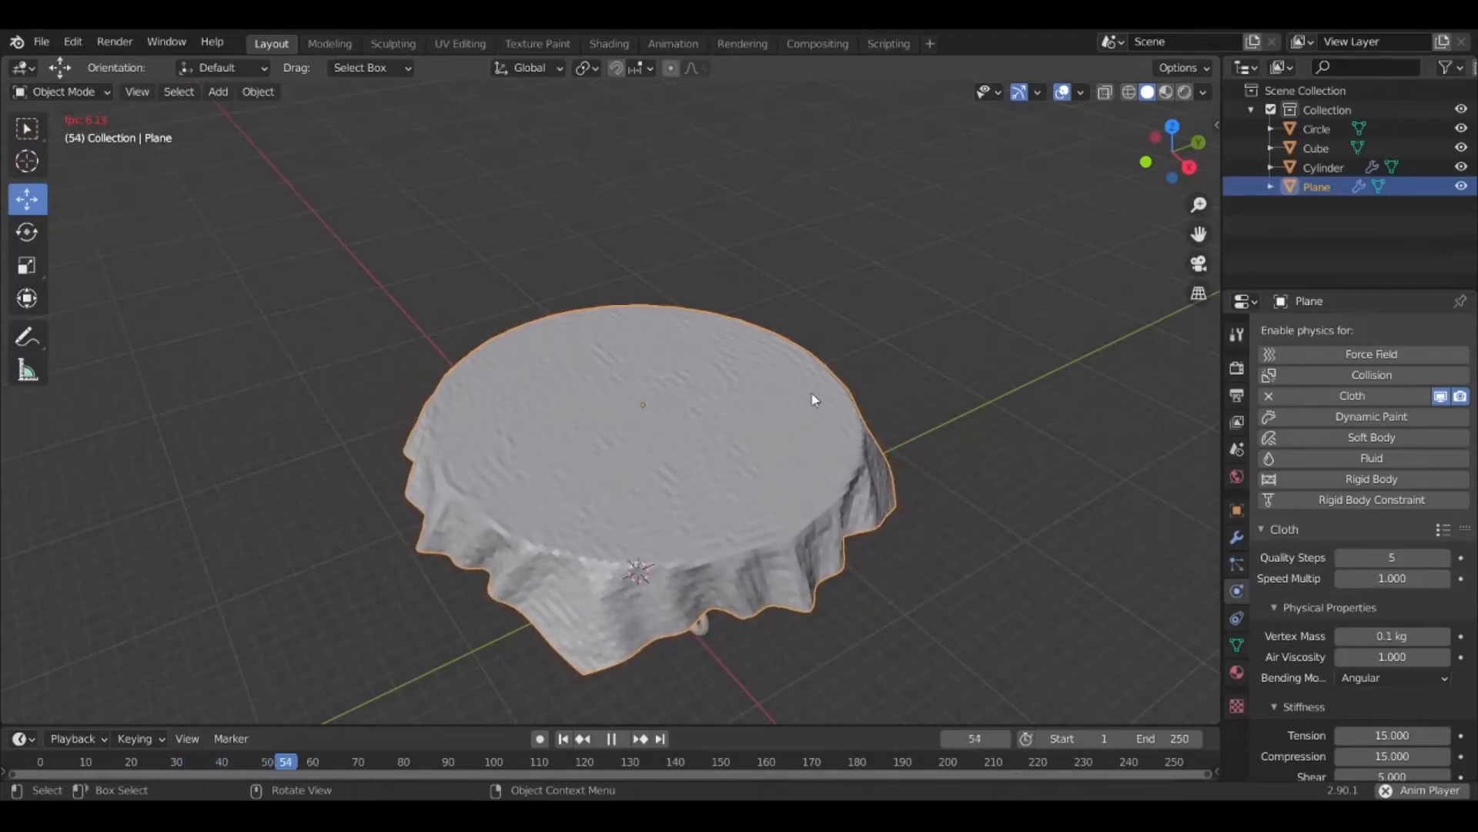
{"action": "middle_click_drag", "start_coordinate": [689, 512], "coordinate": [639, 491]}
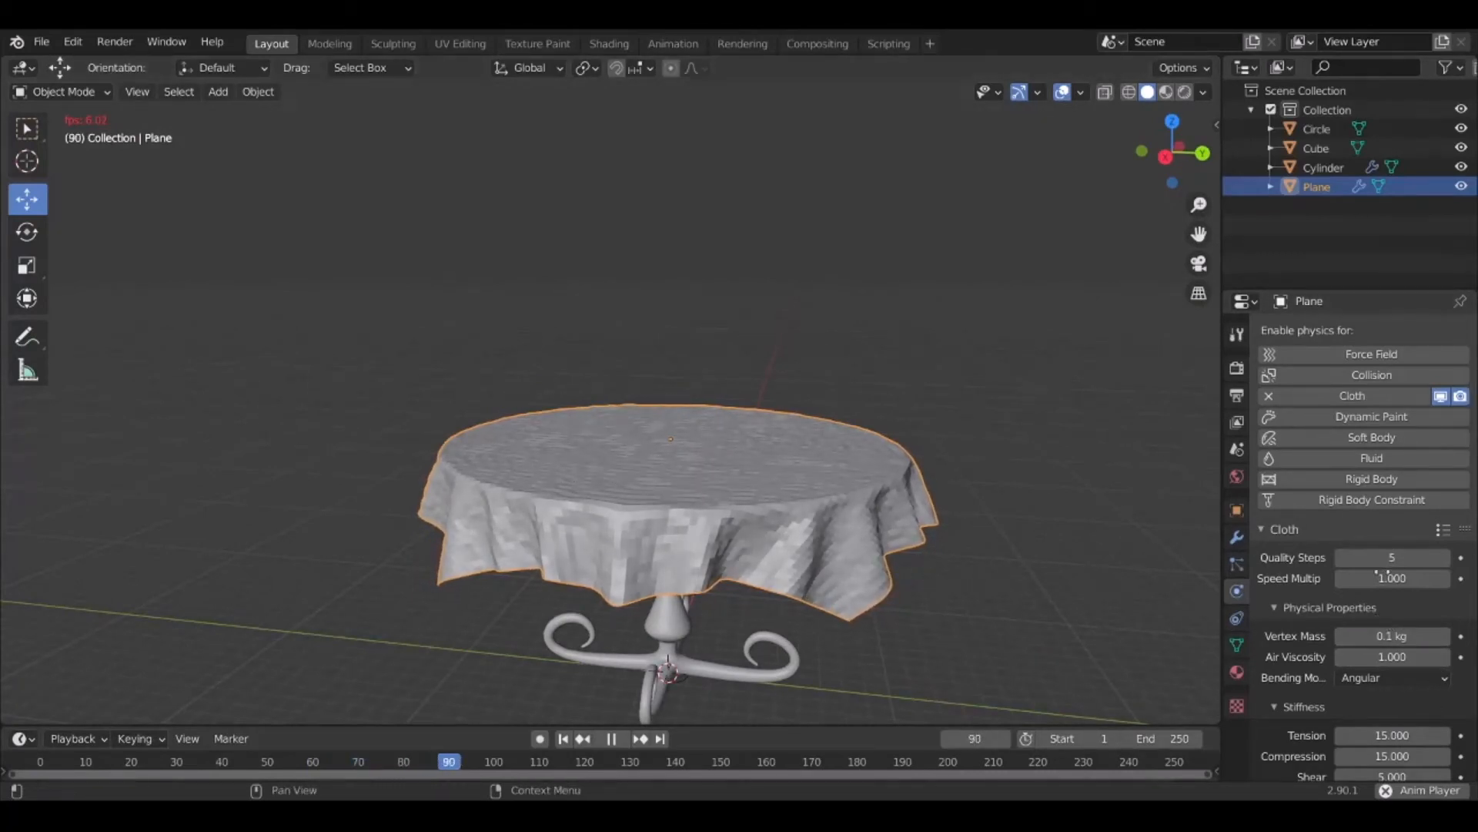
{"action": "left_click", "coordinate": [1444, 636]}
{"action": "left_click", "coordinate": [1445, 636]}
{"action": "left_click", "coordinate": [1445, 636]}
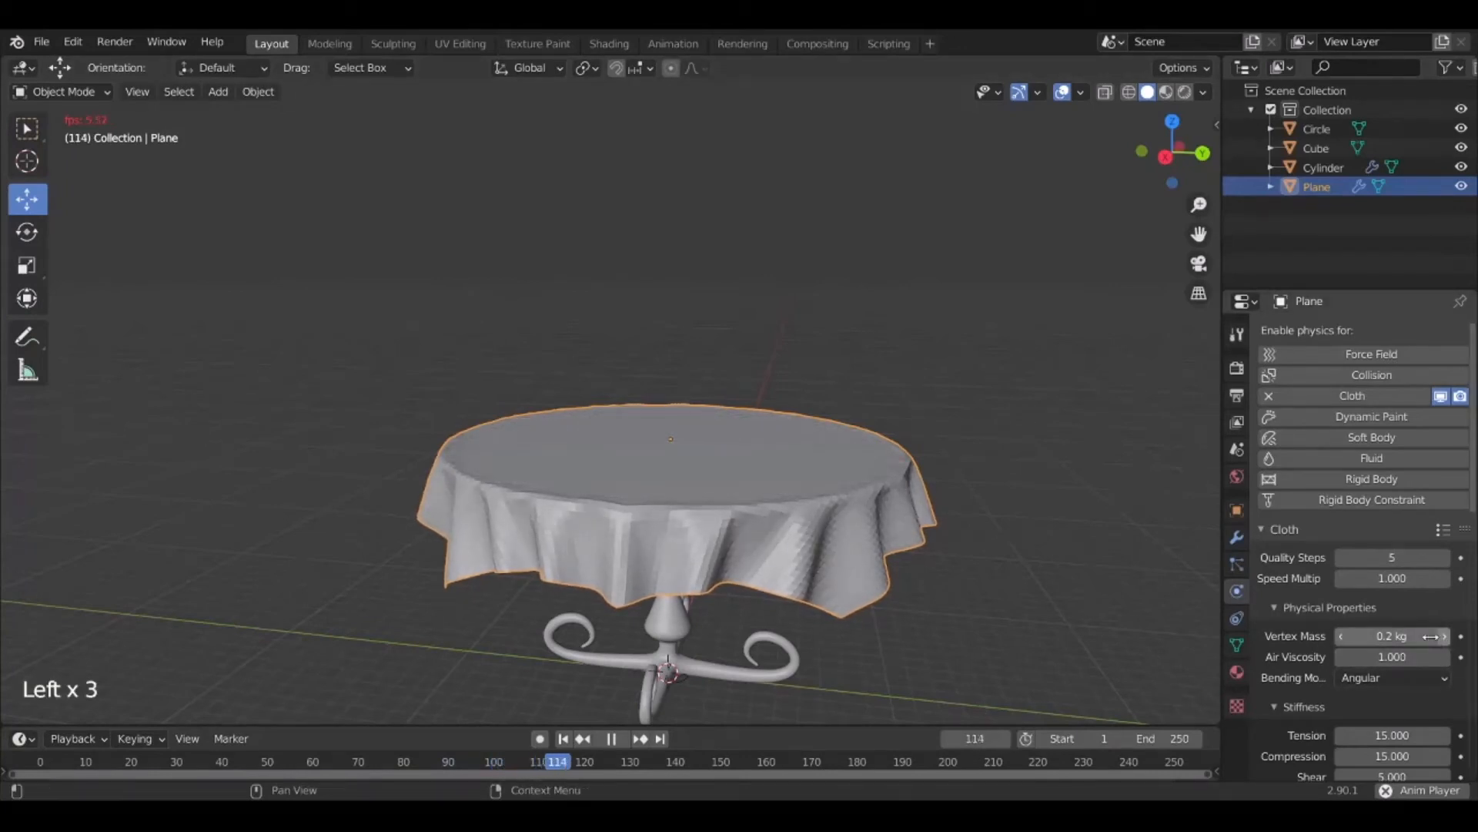
Replay the simulation from the first frame, stop it at about frame 177, and inspect the draped folds from several sides
{"action": "middle_click_drag", "start_coordinate": [751, 505], "coordinate": [640, 496]}
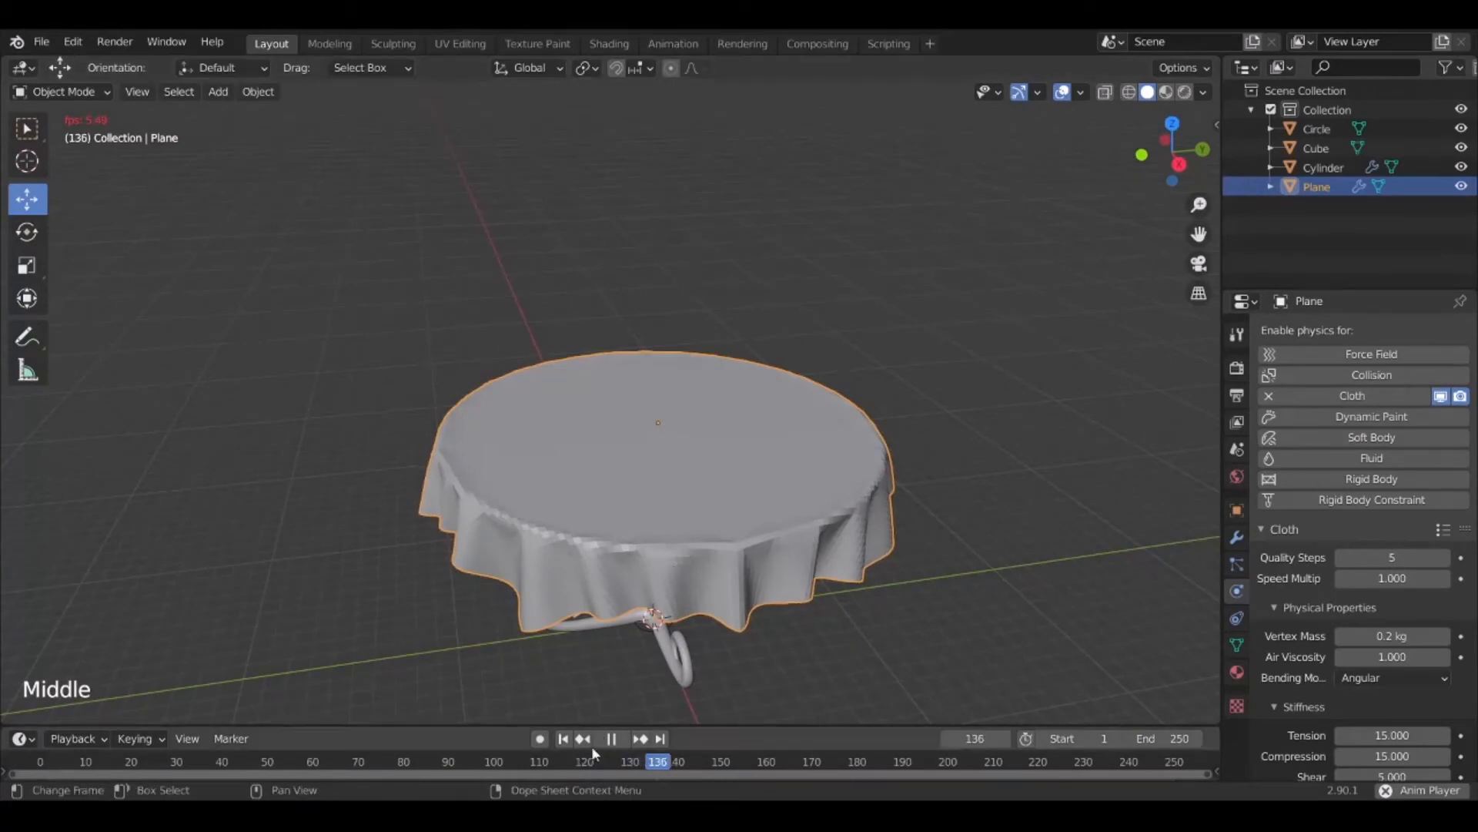
{"action": "left_click", "coordinate": [611, 739]}
{"action": "left_click", "coordinate": [564, 738]}
{"action": "left_click", "coordinate": [627, 741]}
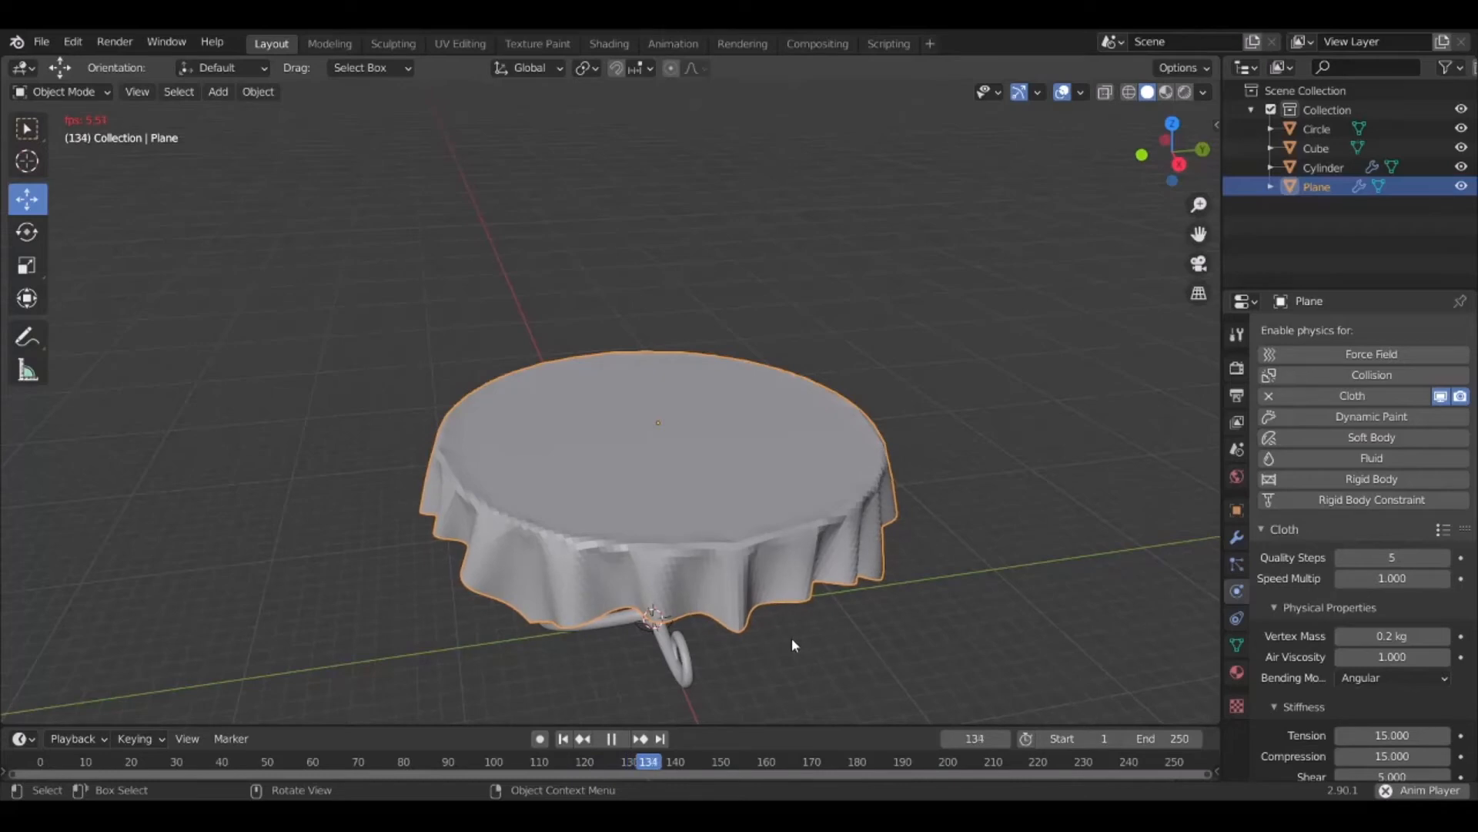
{"action": "middle_click_drag", "start_coordinate": [815, 621], "coordinate": [853, 577]}
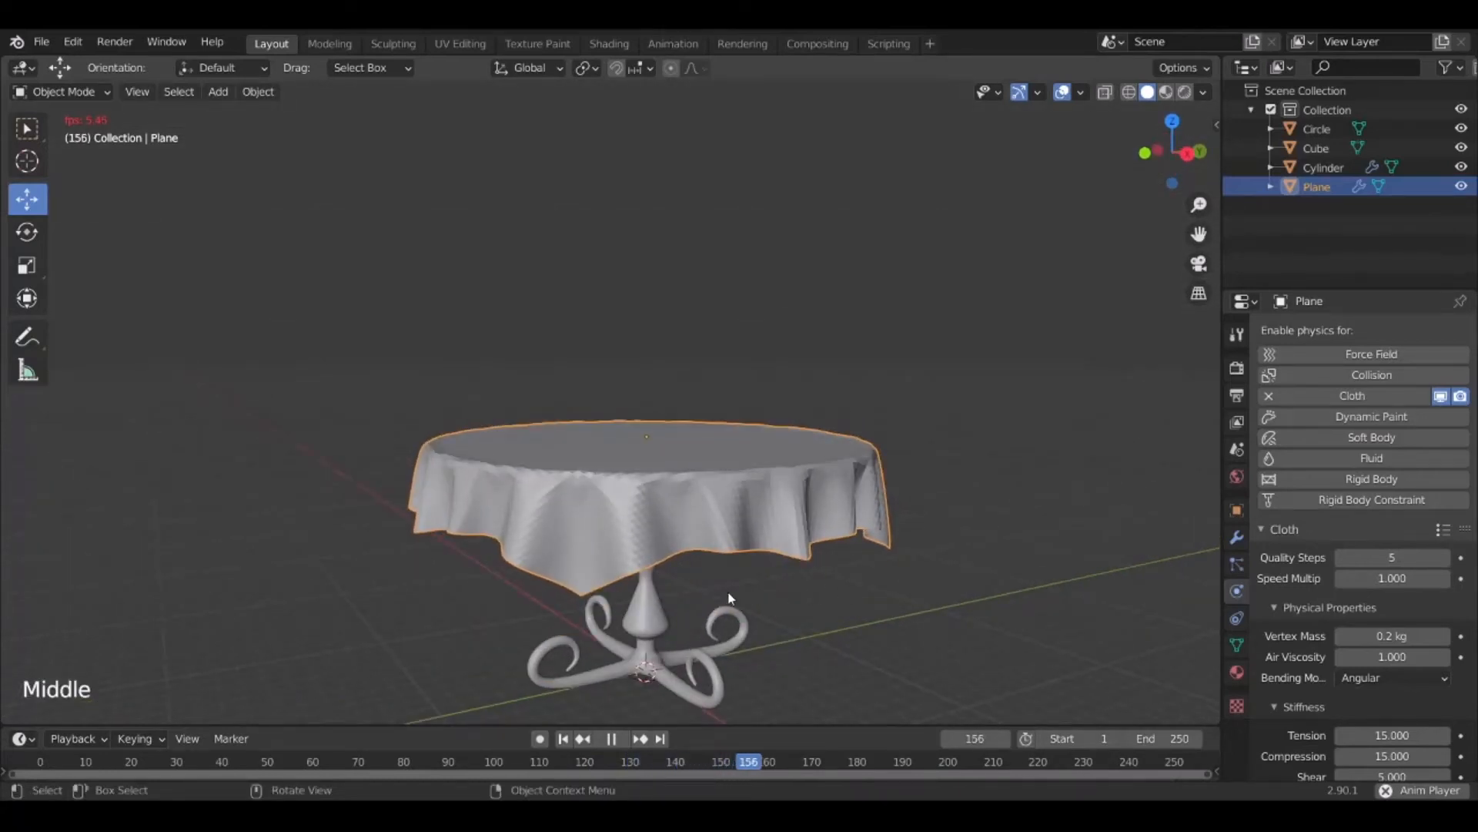
{"action": "middle_click_drag", "start_coordinate": [727, 590], "coordinate": [697, 746]}
{"action": "left_click", "coordinate": [611, 739]}
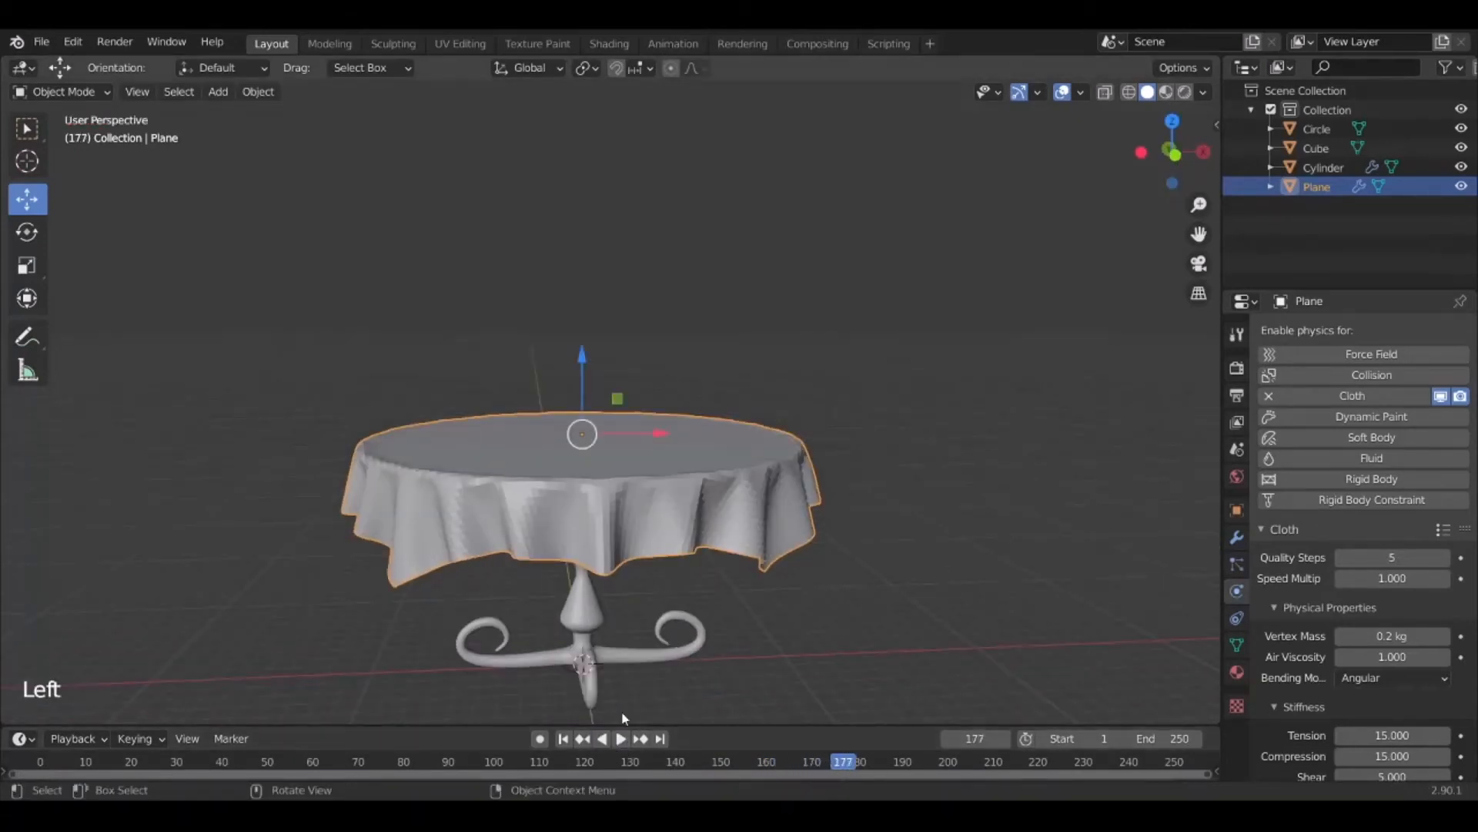
{"action": "middle_click_drag", "start_coordinate": [834, 562], "coordinate": [695, 562]}
{"action": "scroll", "coordinate": [695, 562], "scroll_direction": "up", "scroll_amount": 2}
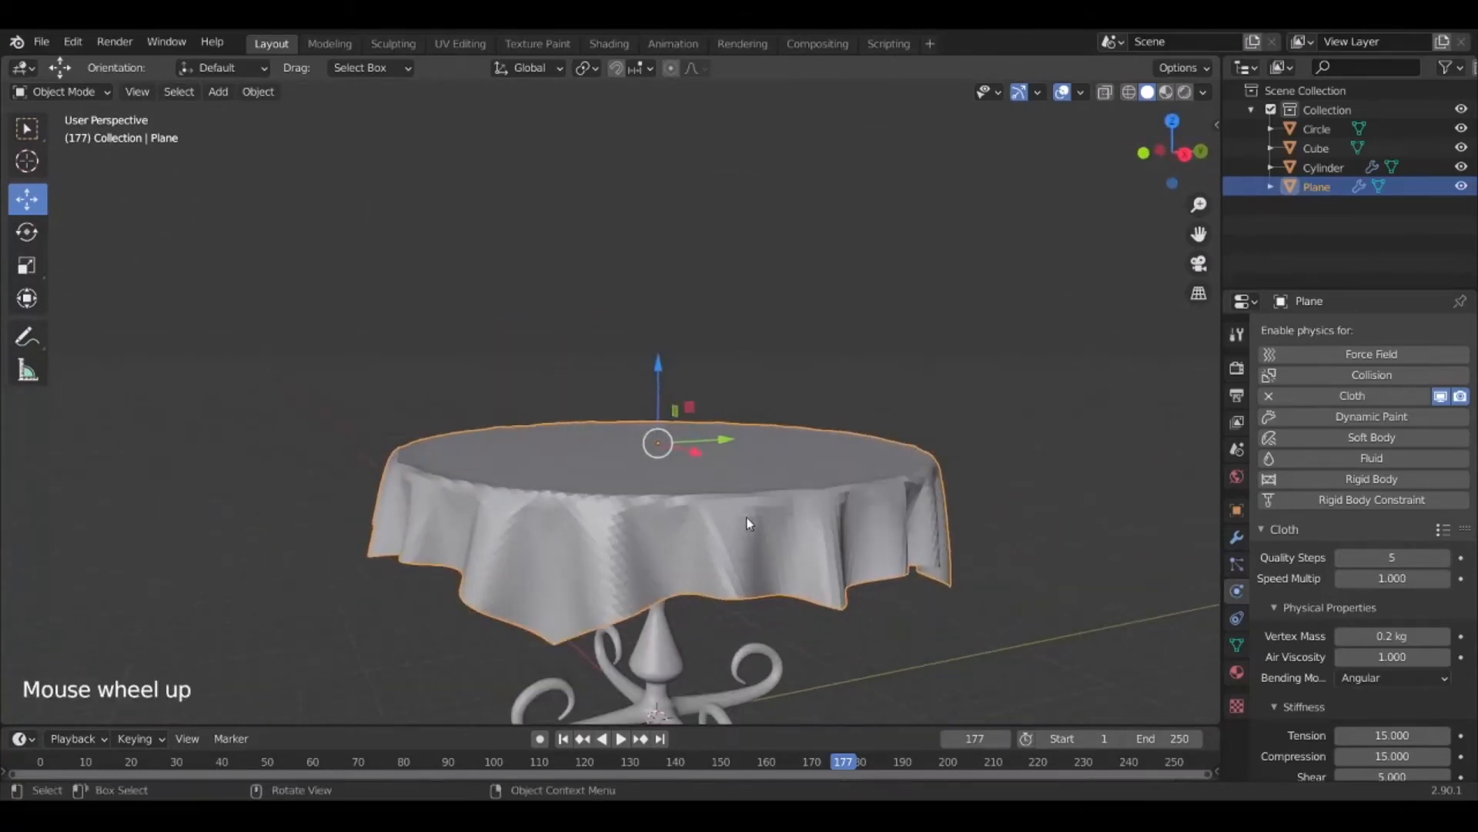
{"action": "middle_click_drag", "start_coordinate": [751, 517], "coordinate": [733, 486], "text": "shift"}
{"action": "scroll", "coordinate": [729, 456], "scroll_direction": "down", "scroll_amount": 2}
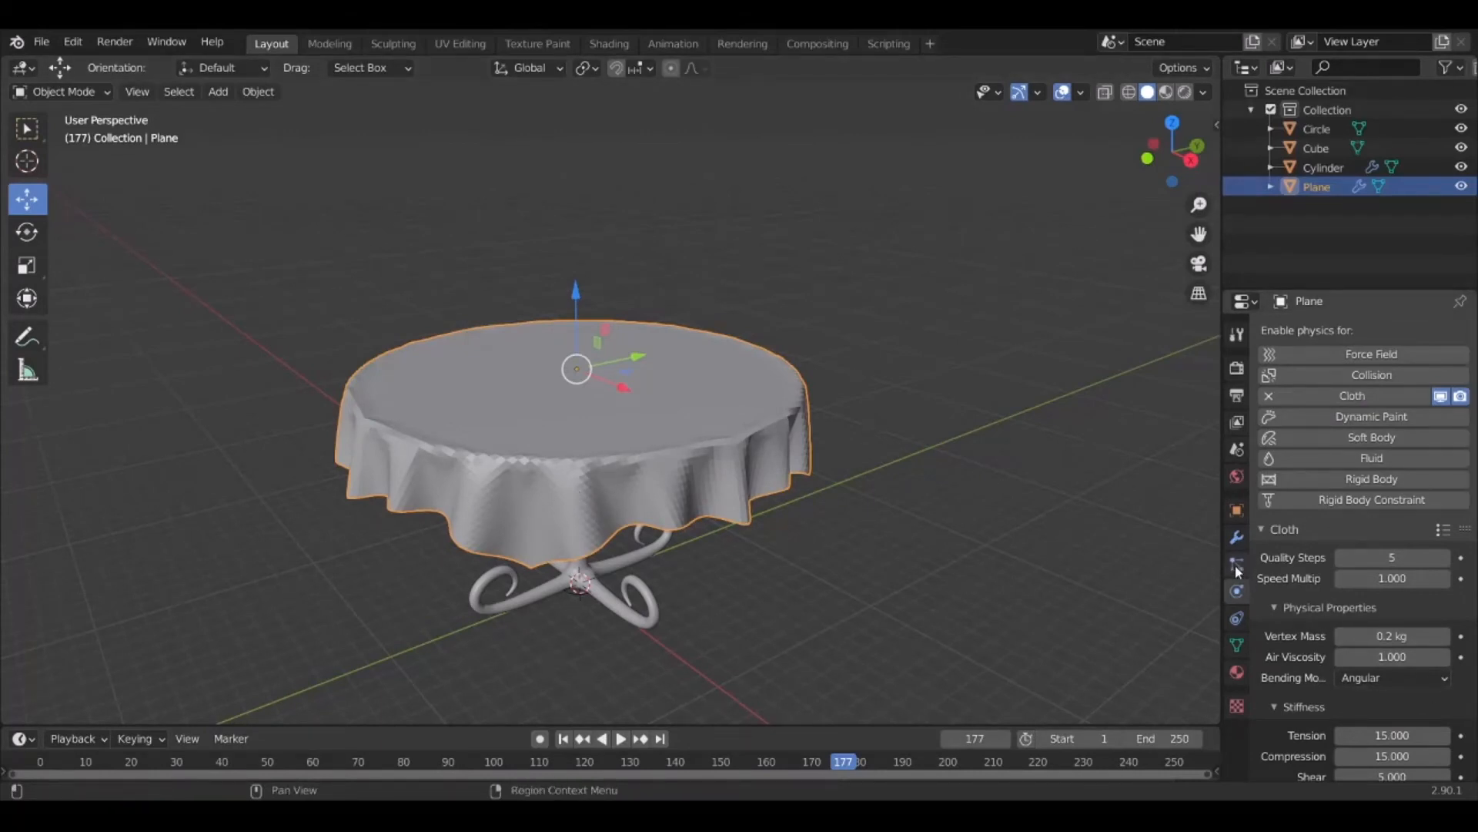
Add a Catmull-Clark Subdivision Surface modifier after the tablecloth's Cloth modifier, with viewport level 2, and check the rim up close
{"action": "left_click", "coordinate": [1236, 538]}
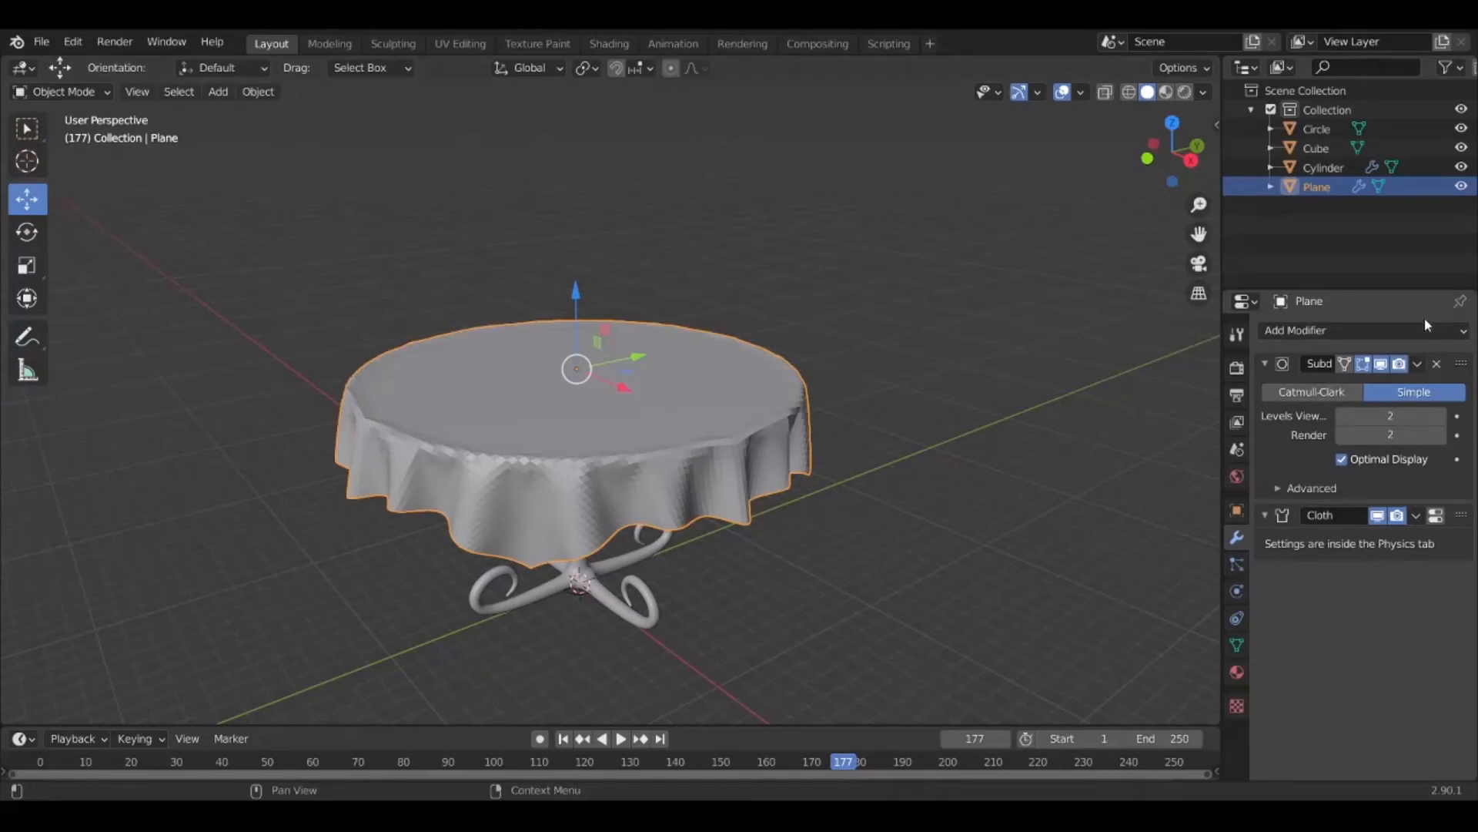
{"action": "left_click", "coordinate": [1378, 331]}
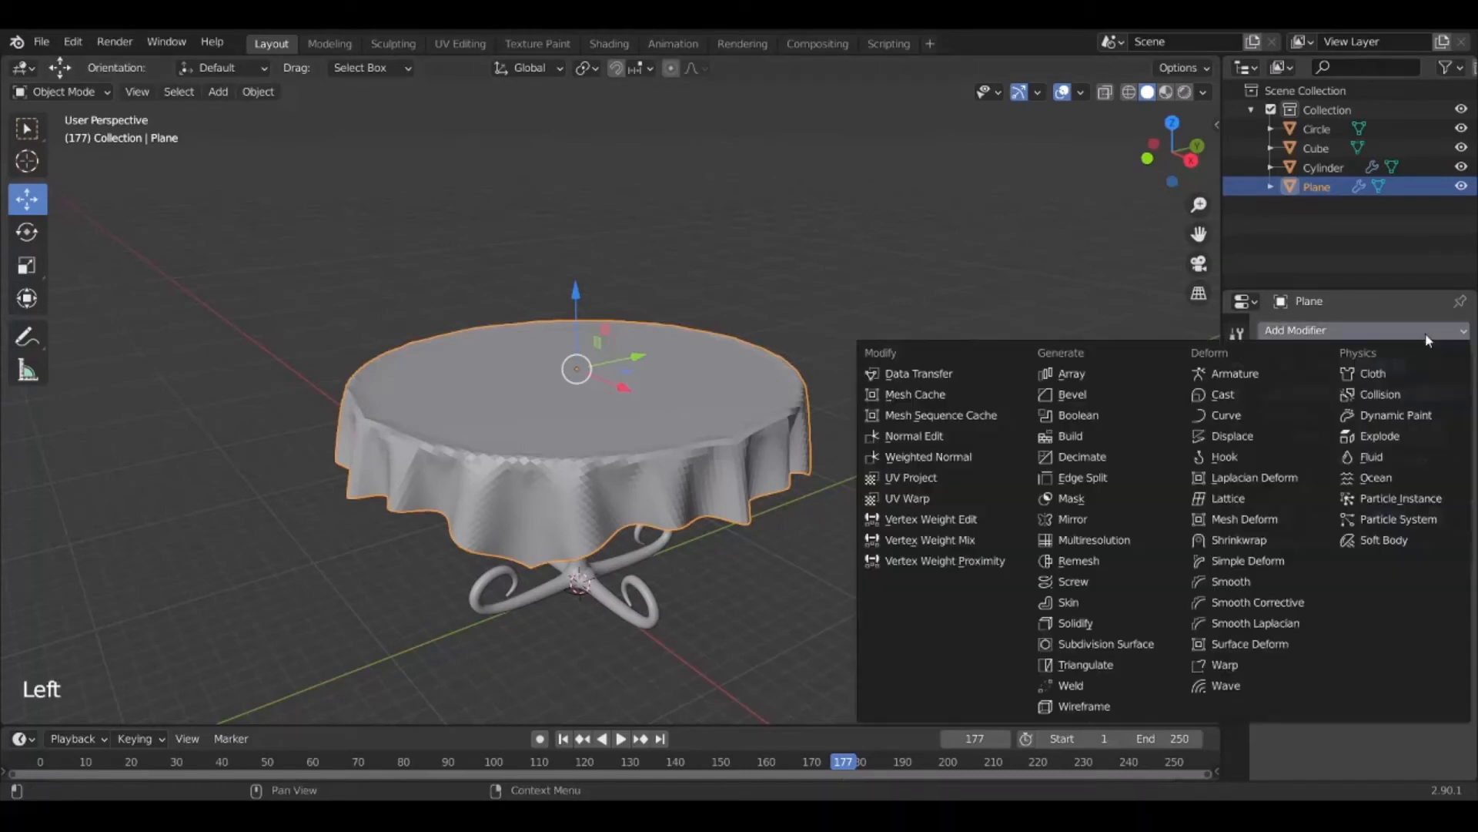
{"action": "left_click", "coordinate": [1113, 645]}
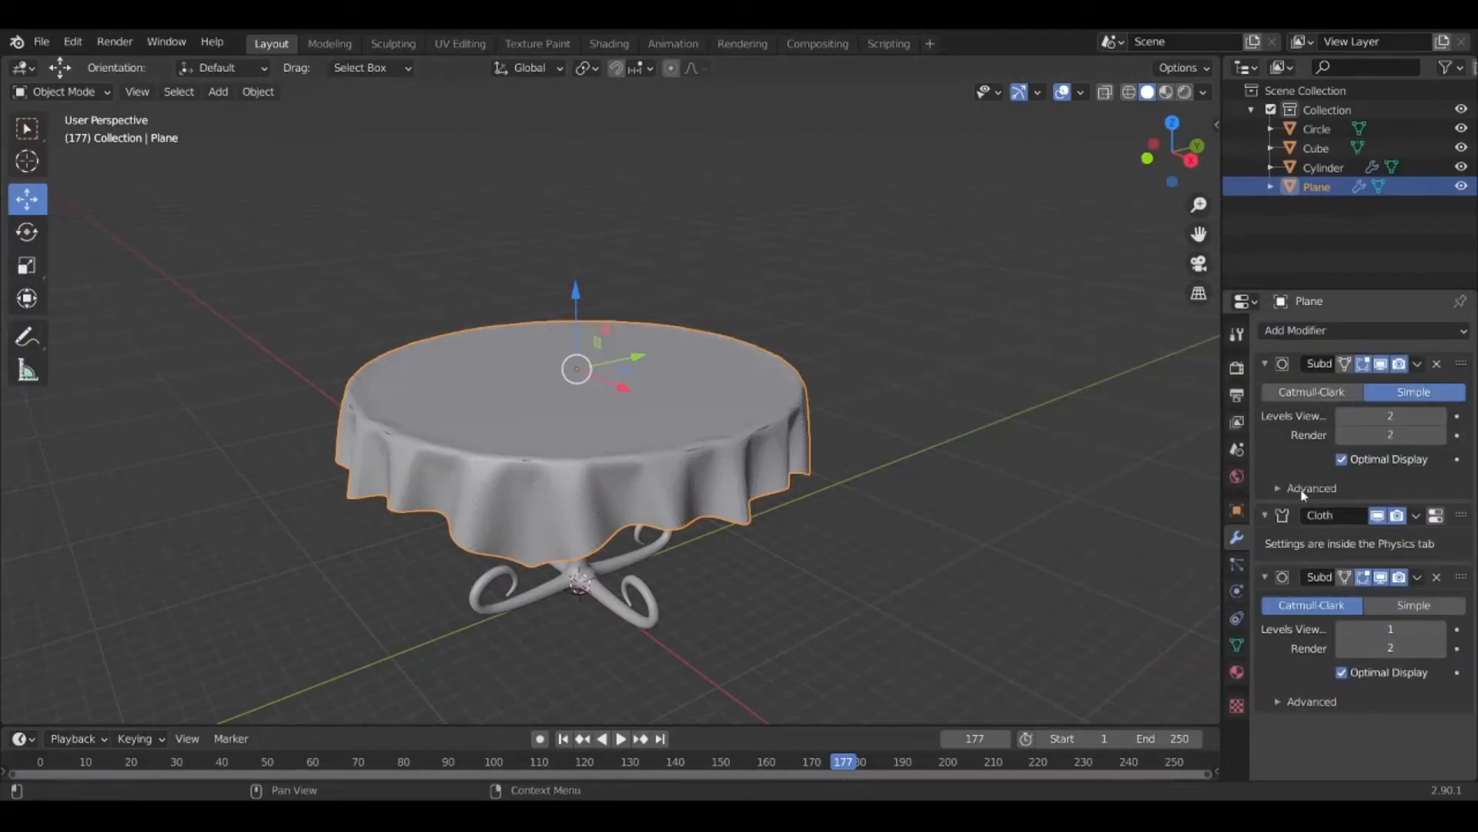
{"action": "left_click", "coordinate": [1440, 630]}
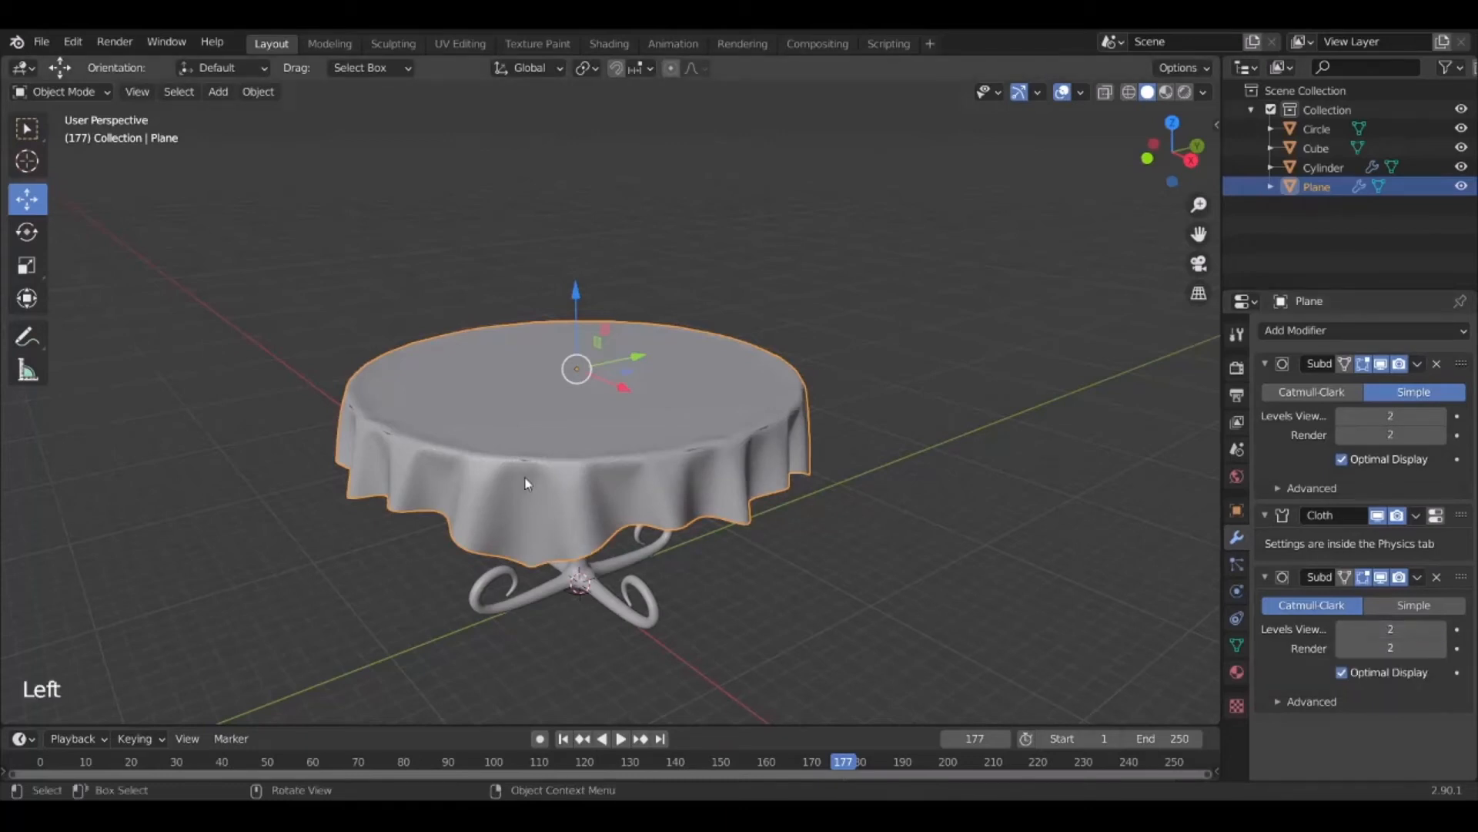
{"action": "scroll", "coordinate": [526, 484], "scroll_direction": "up", "scroll_amount": 3}
{"action": "middle_click_drag", "start_coordinate": [525, 485], "coordinate": [624, 542]}
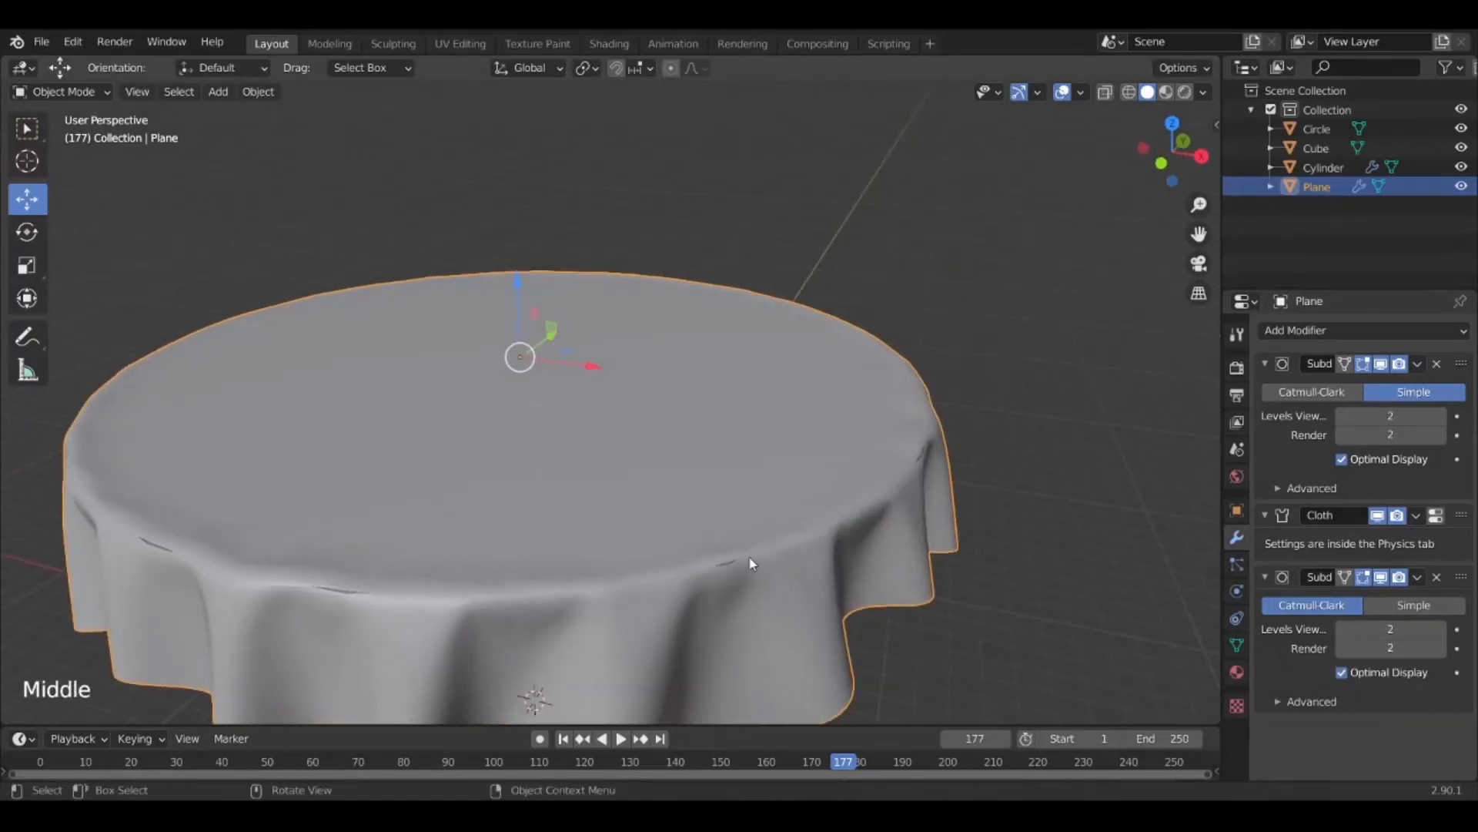
Replay the simulation from the first frame to about frame 98 and examine the tablecloth's object and self collision settings
{"action": "left_click", "coordinate": [563, 739]}
{"action": "left_click", "coordinate": [621, 739]}
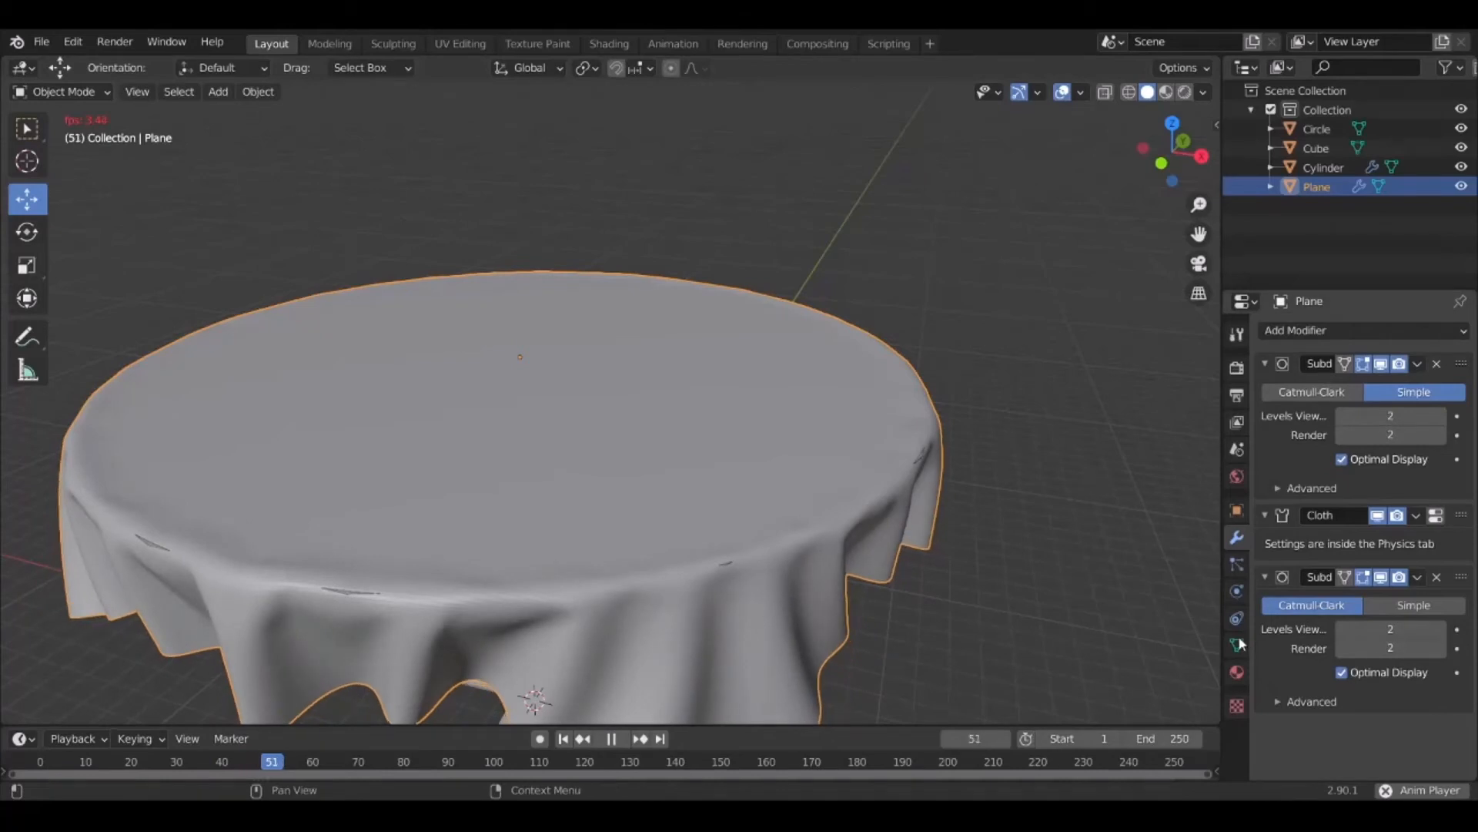
{"action": "left_click", "coordinate": [1236, 592]}
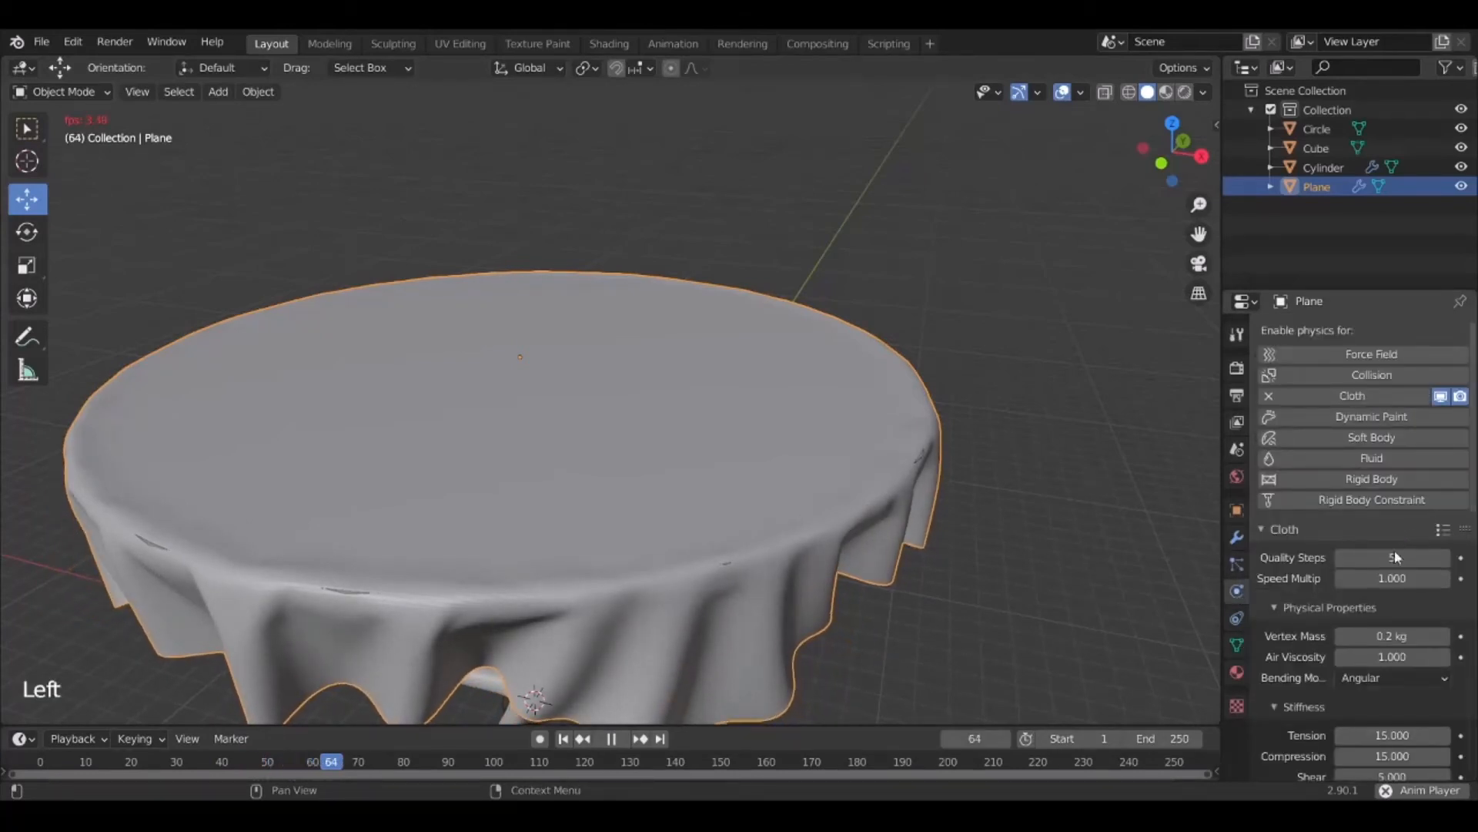
{"action": "scroll", "coordinate": [1372, 625], "scroll_direction": "down", "scroll_amount": 4}
{"action": "scroll", "coordinate": [1372, 625], "scroll_direction": "down", "scroll_amount": 14}
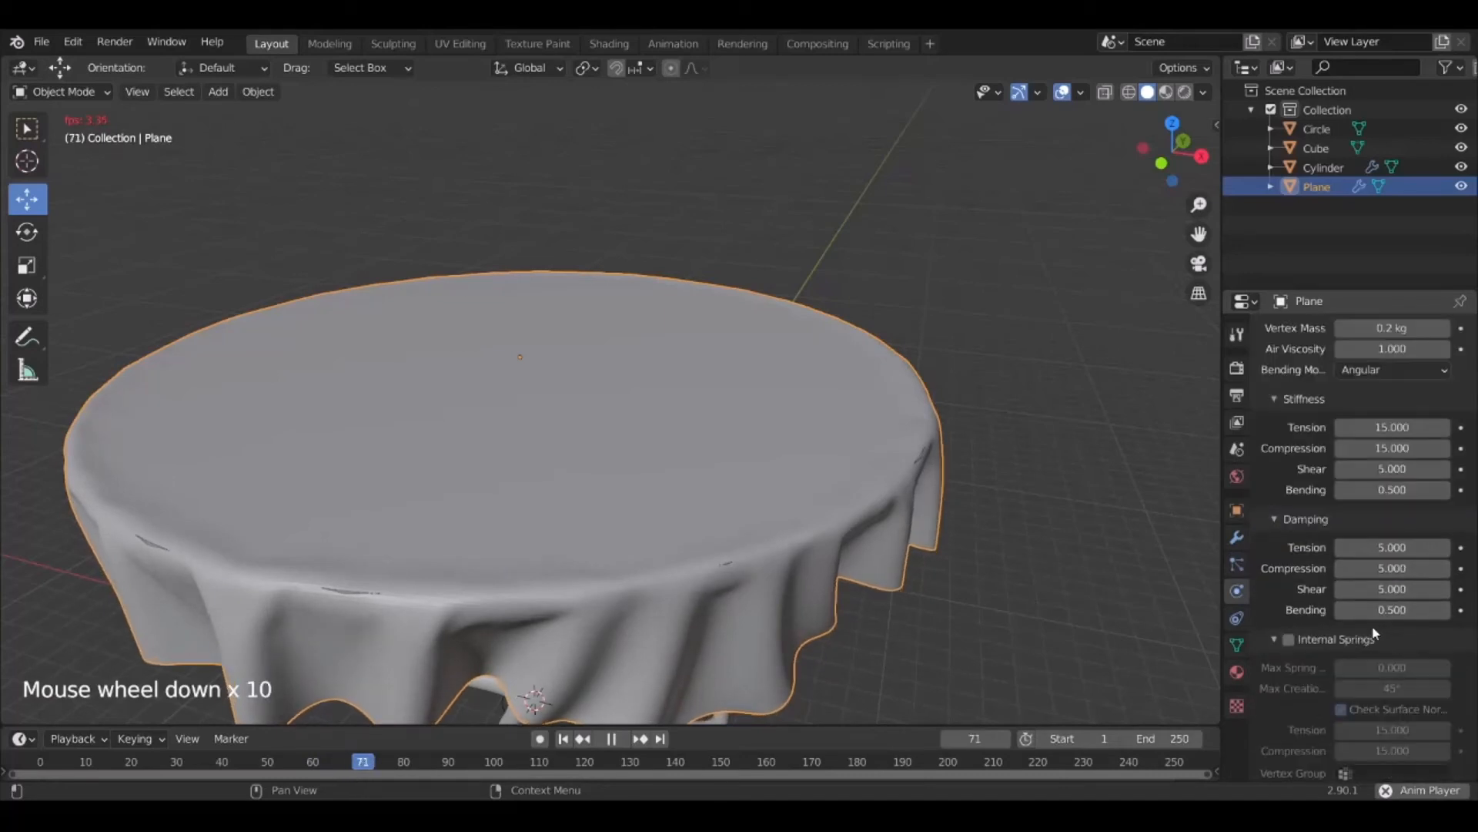
{"action": "scroll", "coordinate": [1374, 631], "scroll_direction": "down", "scroll_amount": 10}
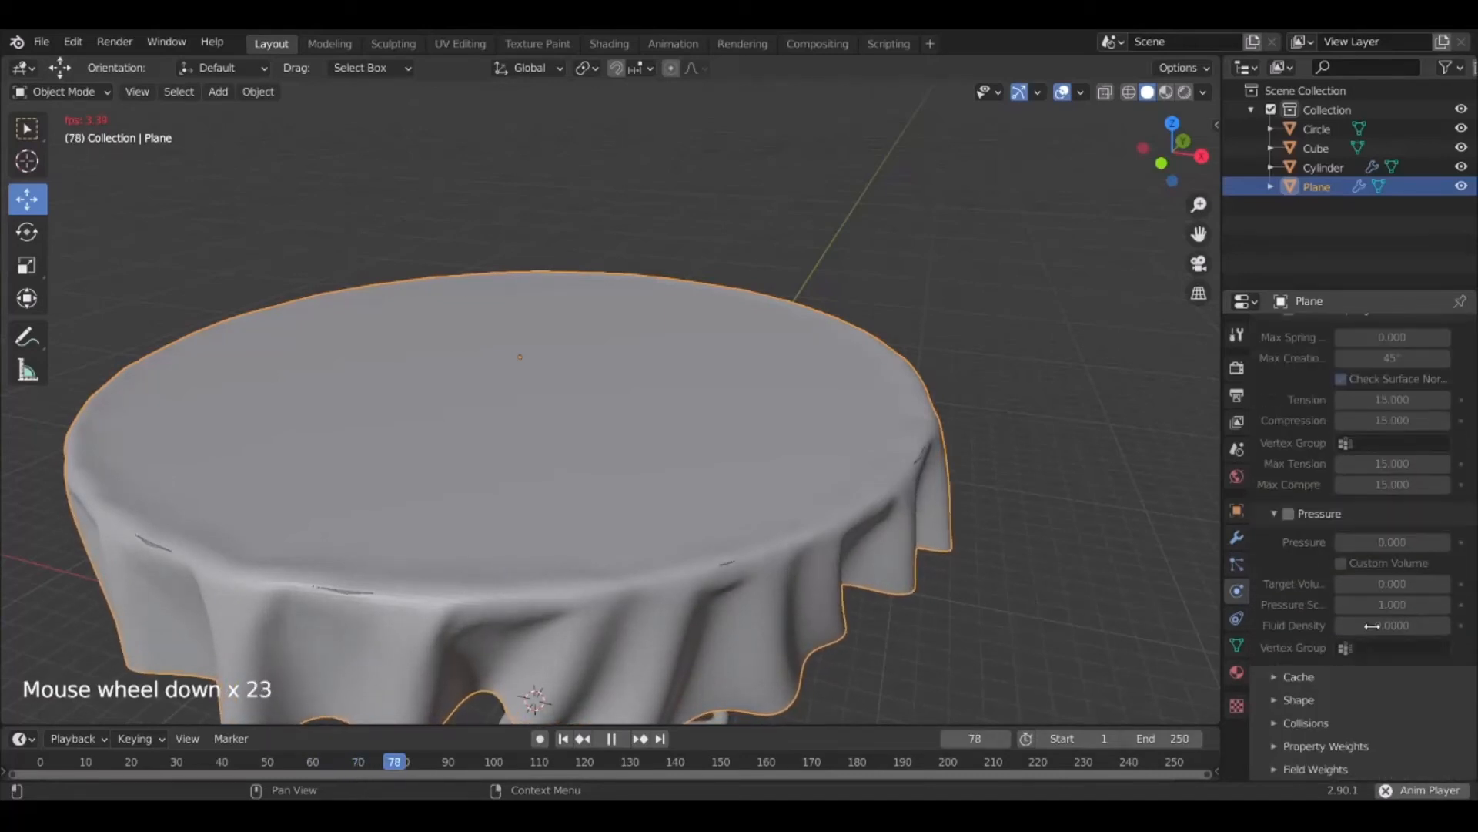
{"action": "left_click", "coordinate": [1275, 723]}
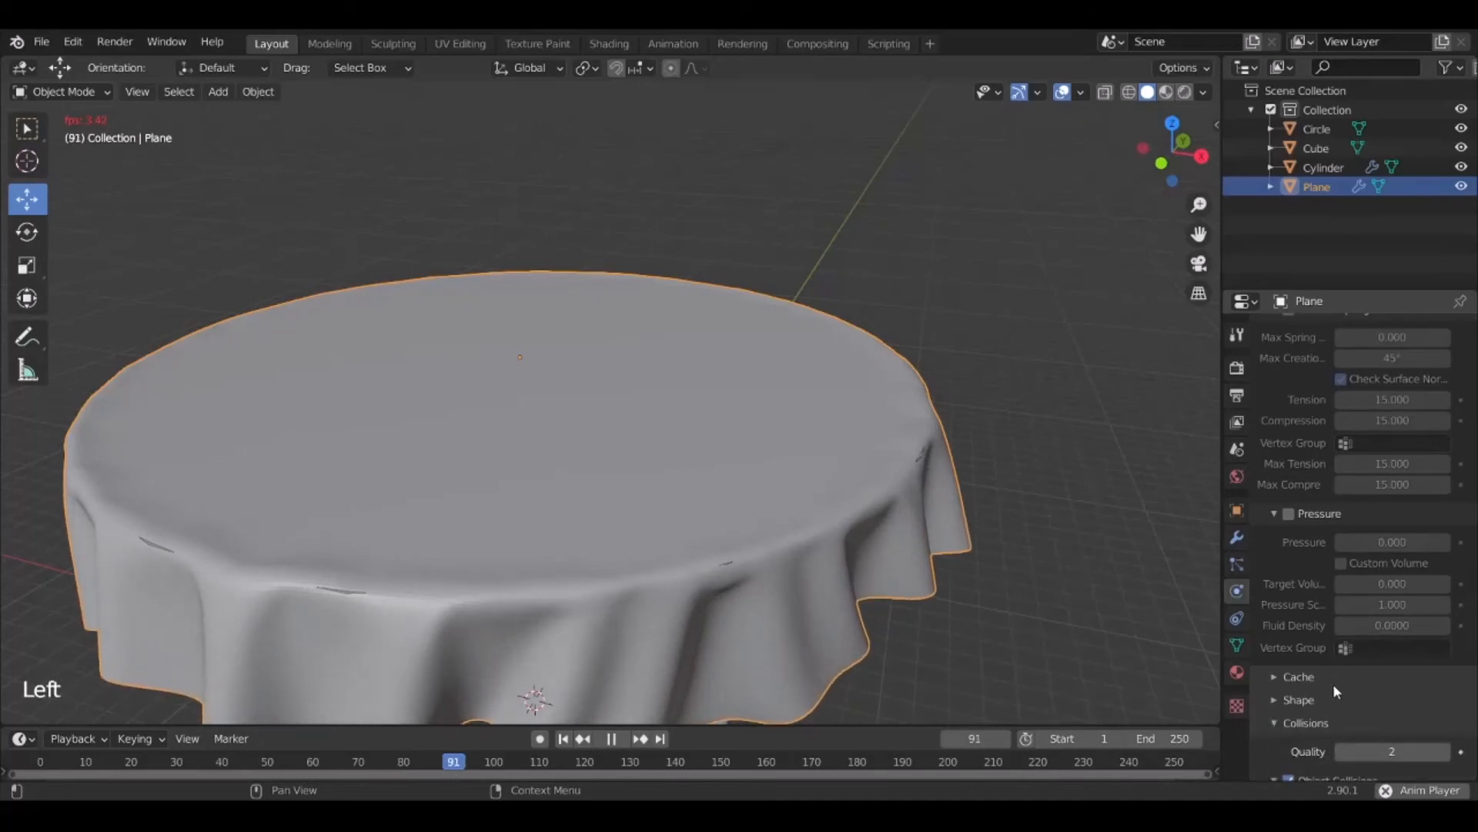
{"action": "scroll", "coordinate": [1333, 684], "scroll_direction": "down", "scroll_amount": 4}
{"action": "left_click", "coordinate": [610, 739]}
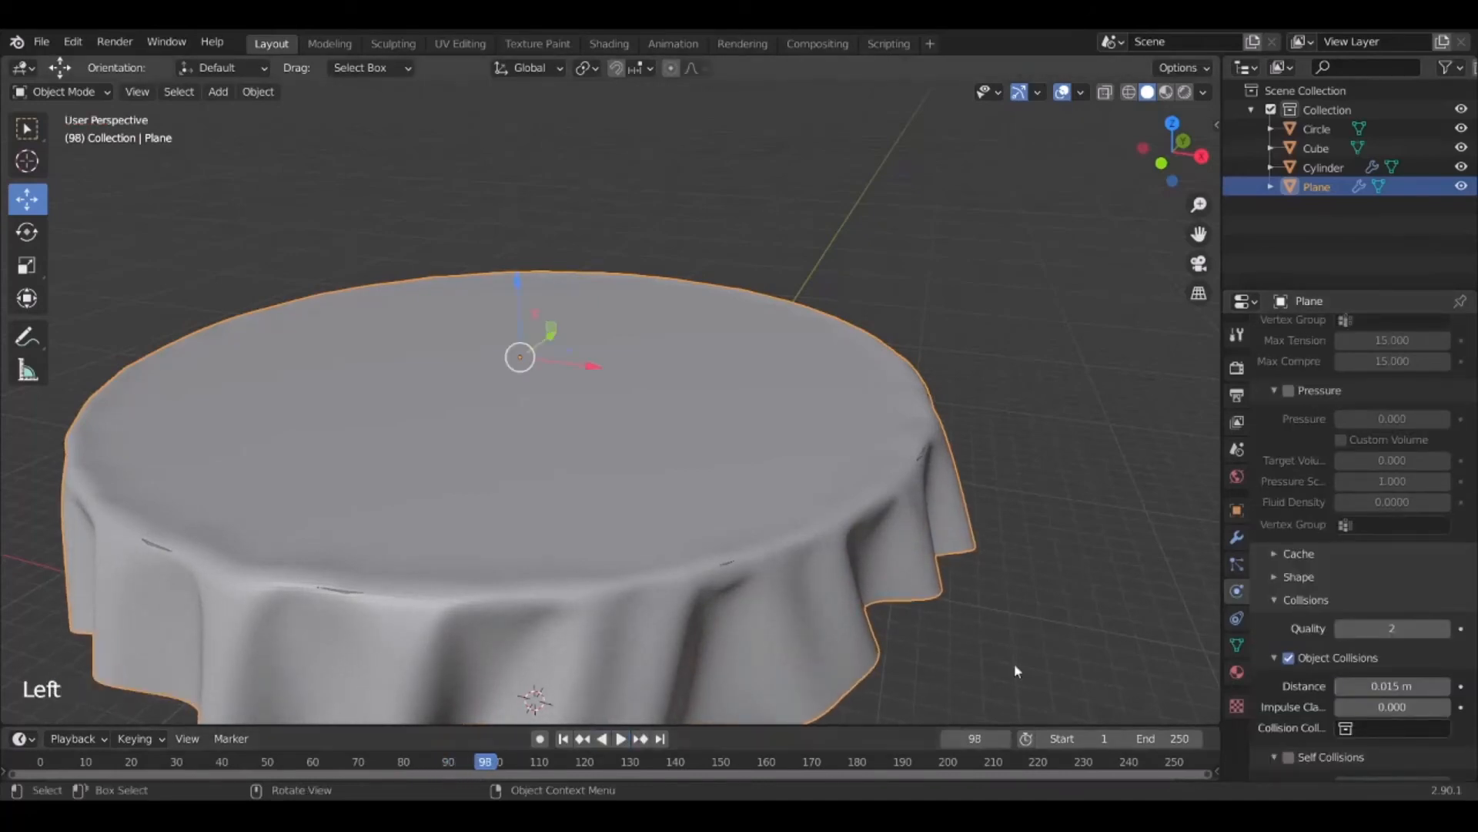
{"action": "scroll", "coordinate": [1302, 584], "scroll_direction": "down", "scroll_amount": 4}
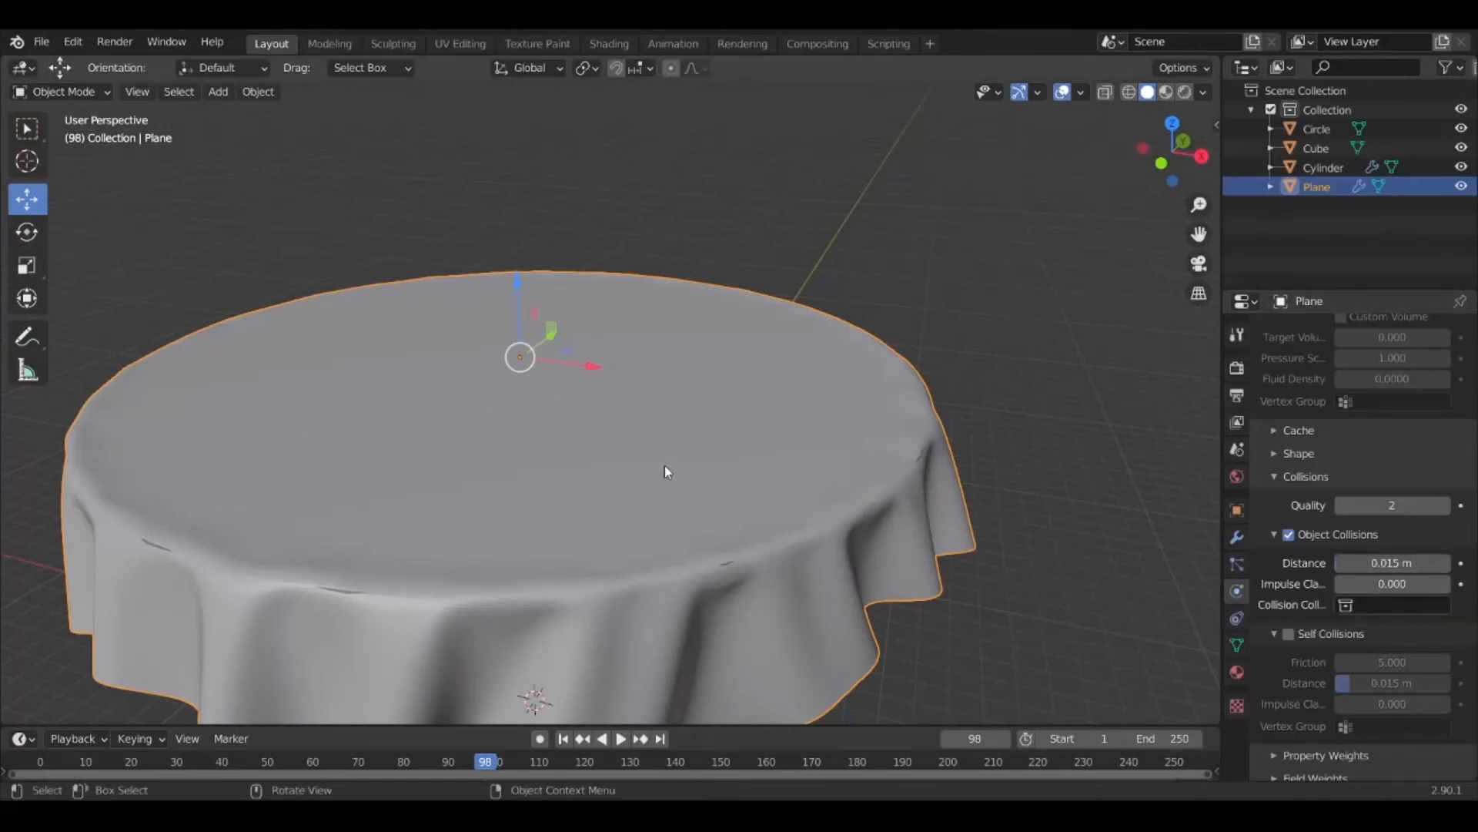
Hide the tablecloth plane and select all vertical rim edges of the tabletop in Edit Mode, using a see-through wireframe right view
{"action": "left_click", "coordinate": [1463, 188]}
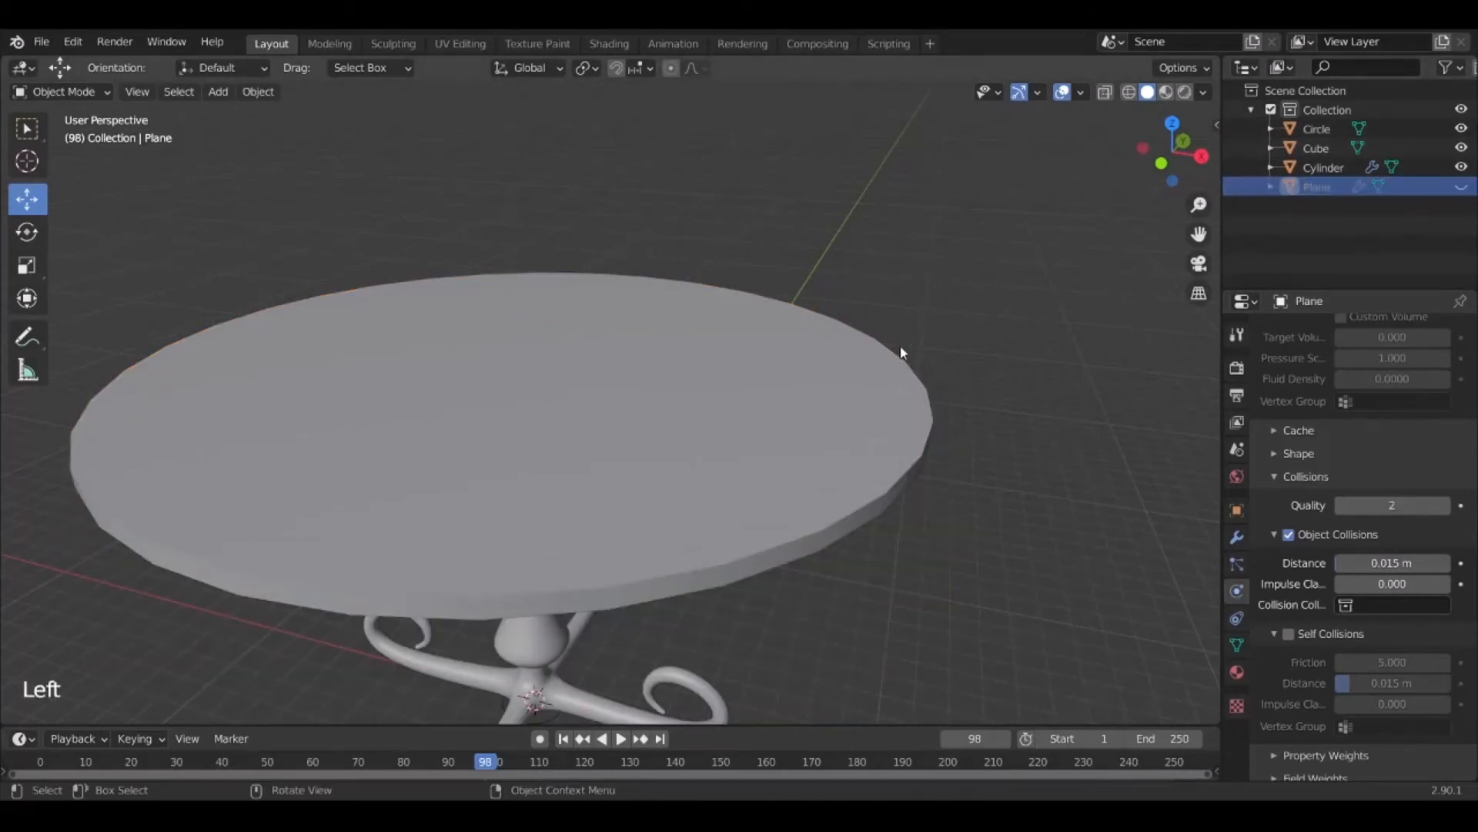
{"action": "left_click", "coordinate": [798, 414]}
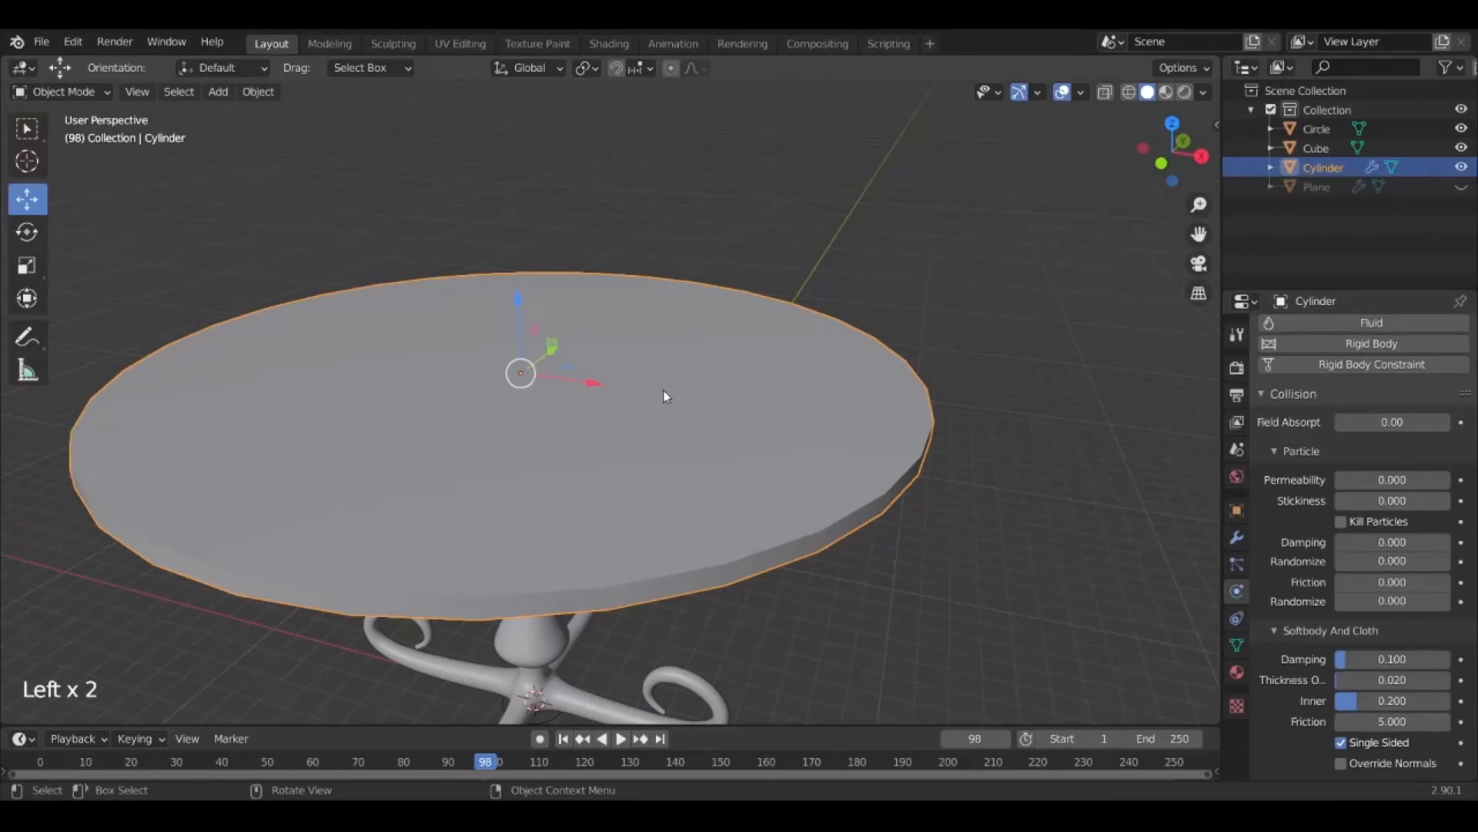
{"action": "key", "text": "Tab"}
{"action": "middle_click_drag", "start_coordinate": [836, 513], "coordinate": [779, 496]}
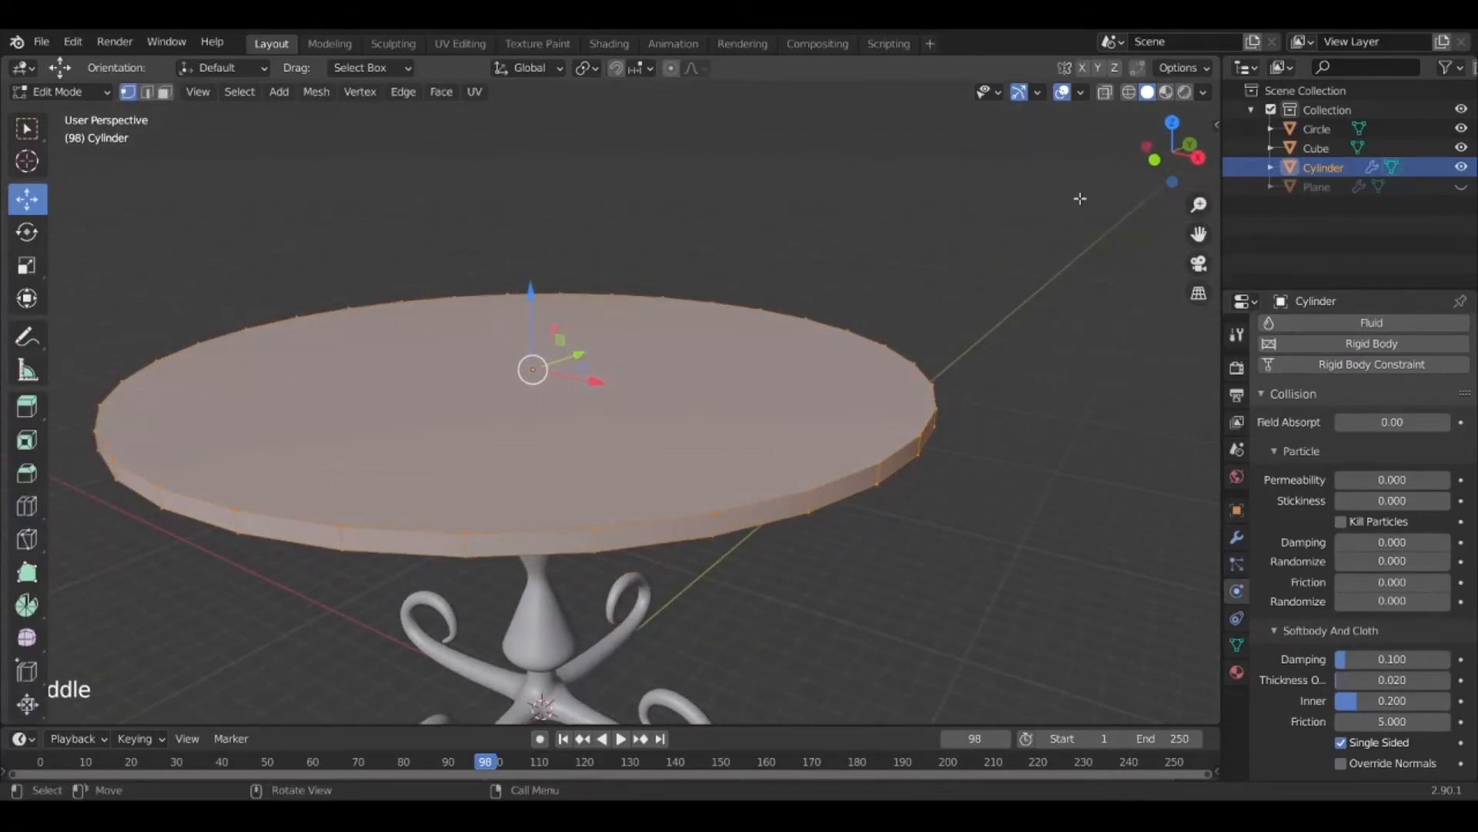
{"action": "left_click", "coordinate": [1197, 158]}
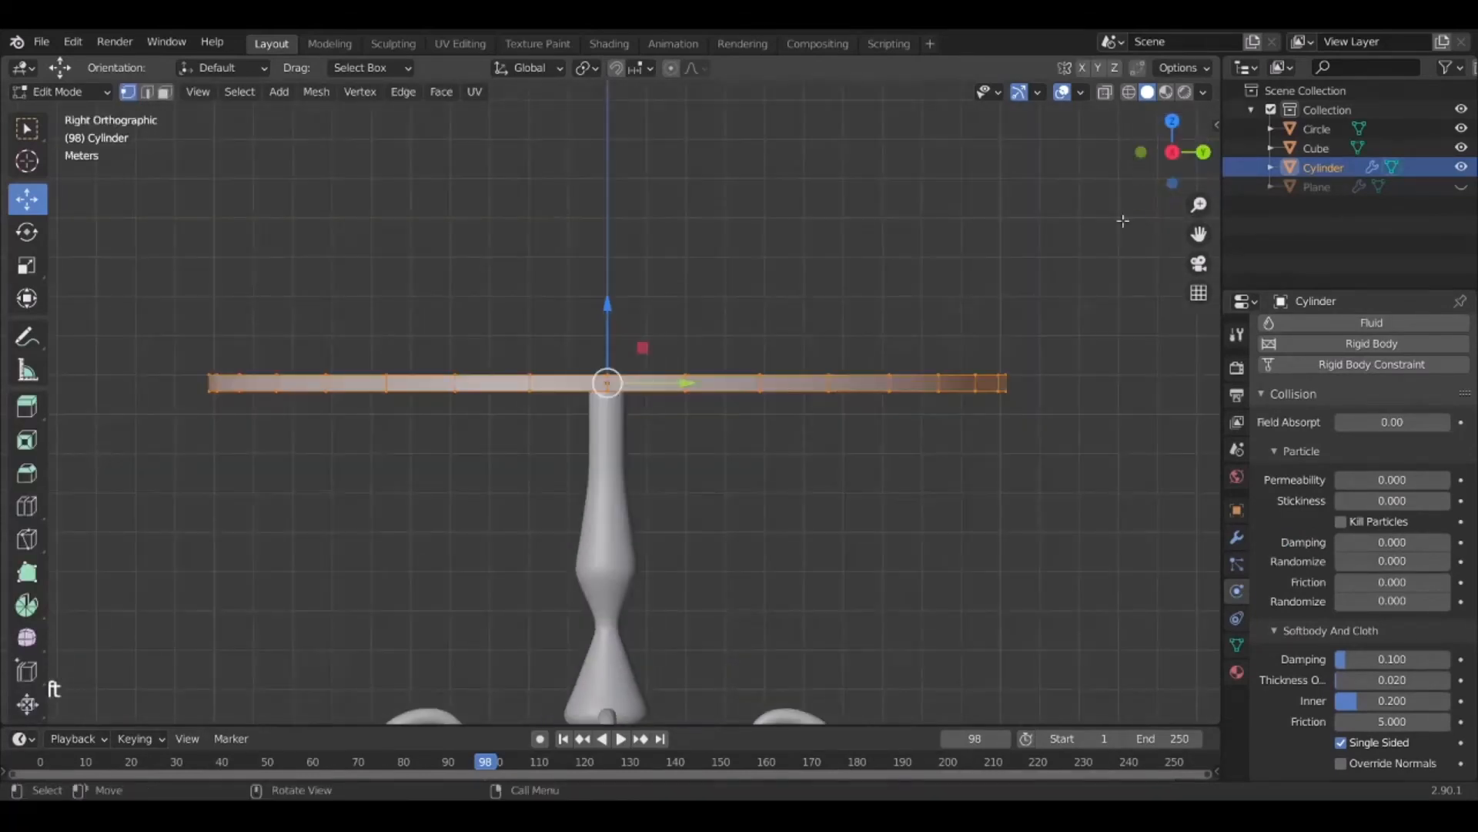
{"action": "left_click", "coordinate": [1105, 92]}
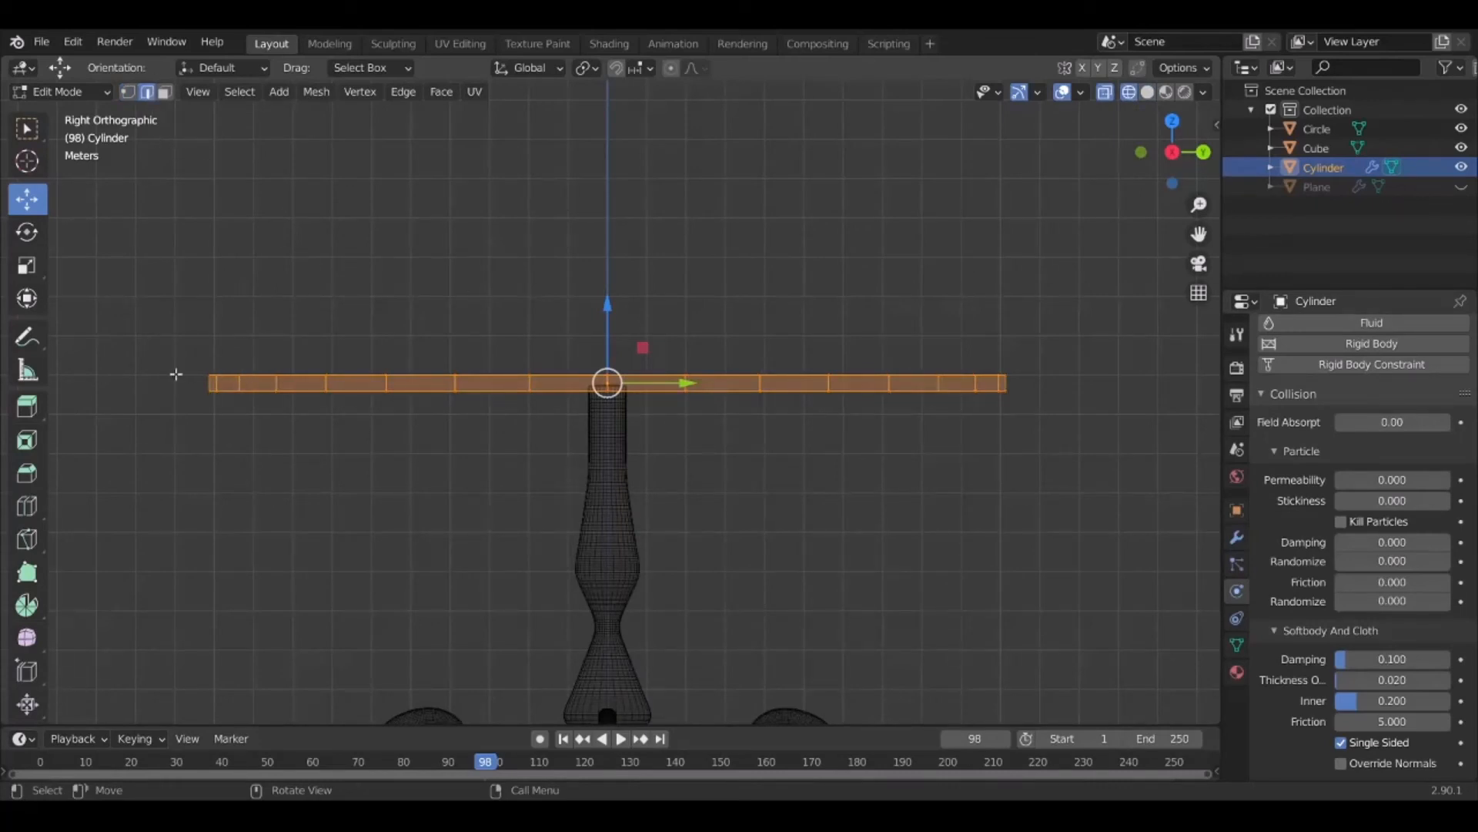
{"action": "left_click_drag", "start_coordinate": [205, 379], "coordinate": [1018, 382]}
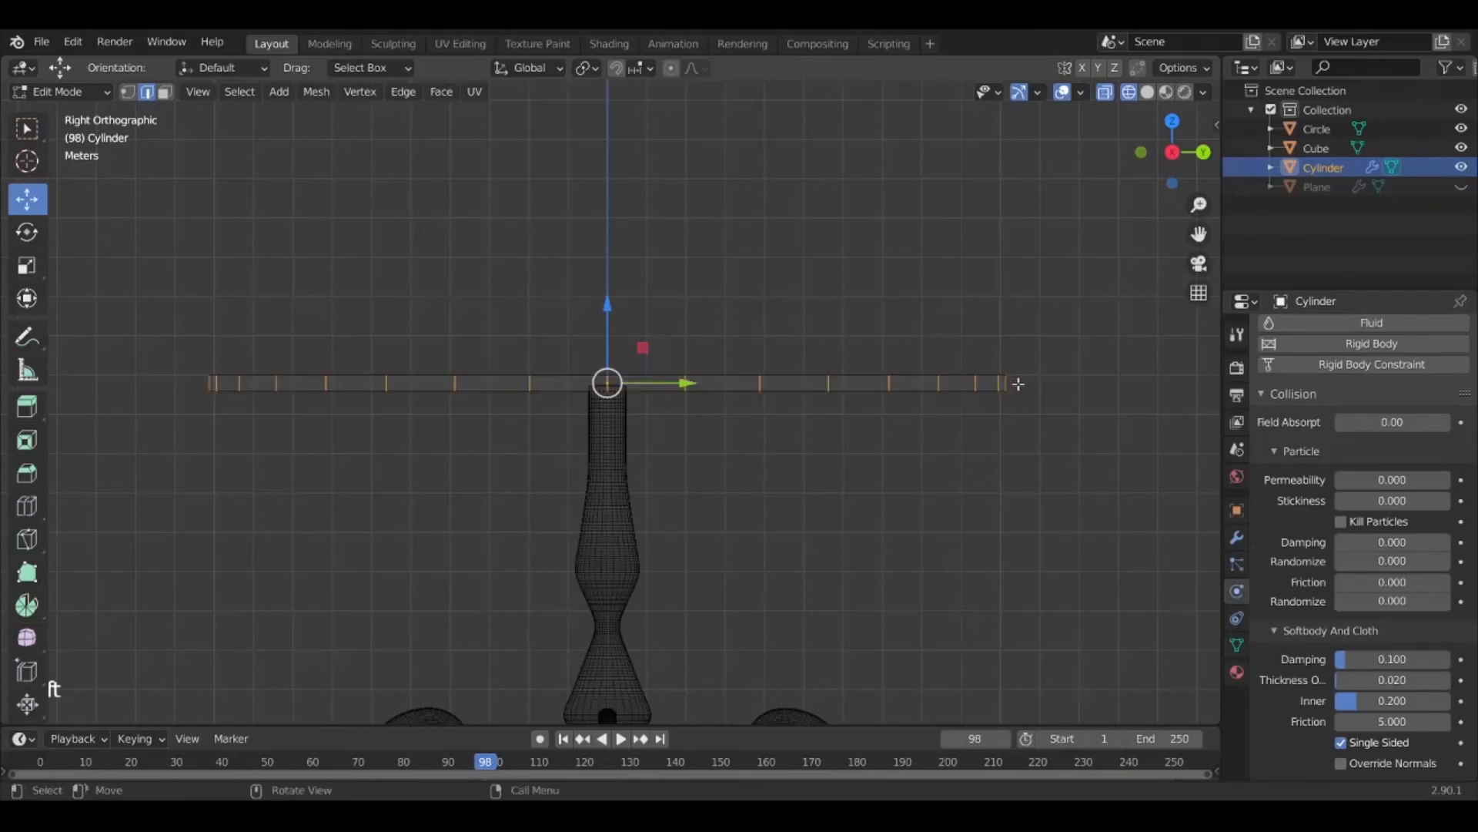
{"action": "middle_click_drag", "start_coordinate": [857, 381], "coordinate": [896, 481]}
{"action": "scroll", "coordinate": [896, 481], "scroll_direction": "down", "scroll_amount": 2}
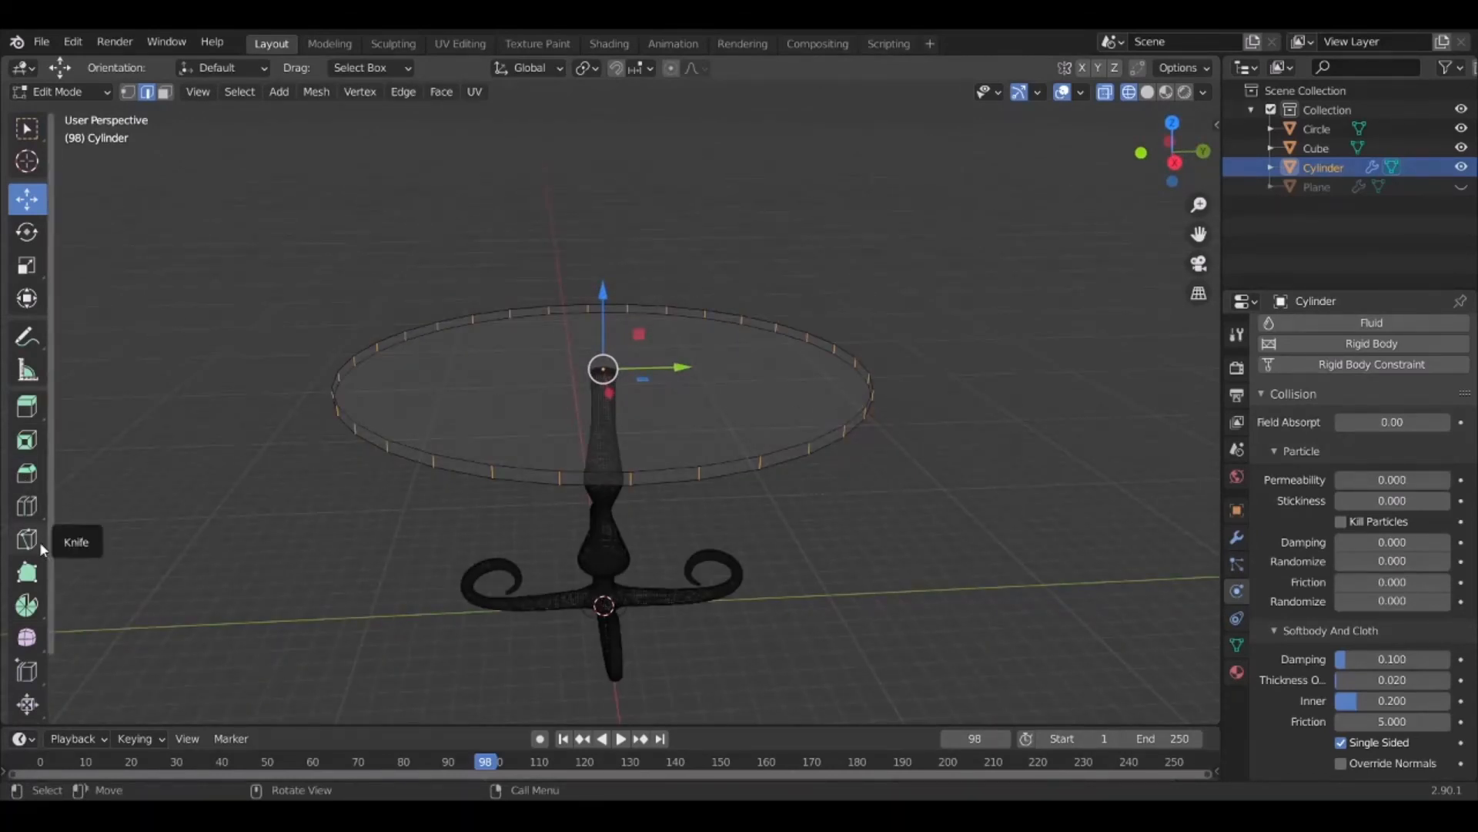
Bevel the tabletop's selected rim edges with a width of about 0.09 m and 8 segments
{"action": "left_click", "coordinate": [27, 473]}
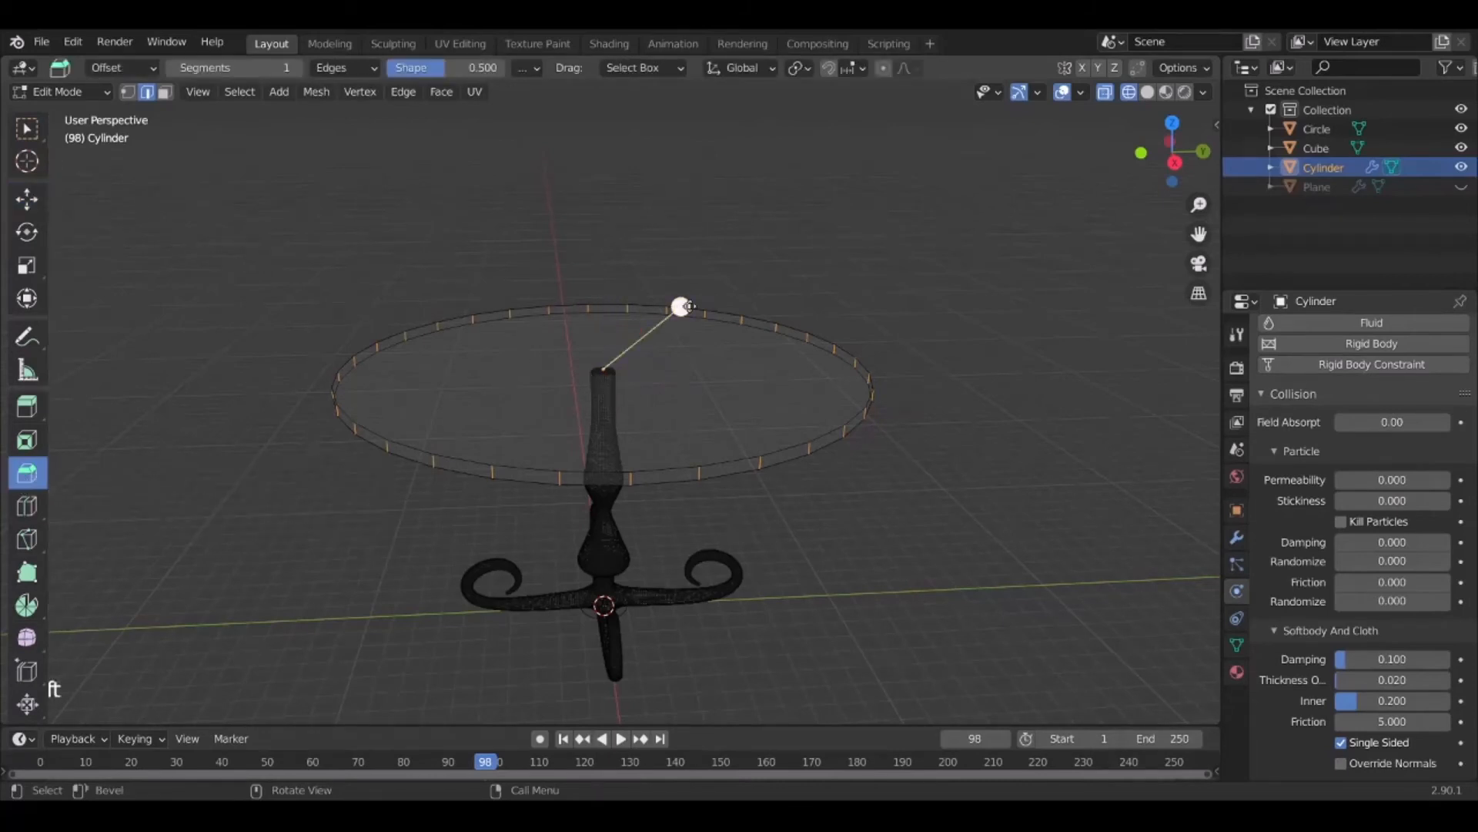
{"action": "left_click_drag", "start_coordinate": [681, 306], "coordinate": [710, 301]}
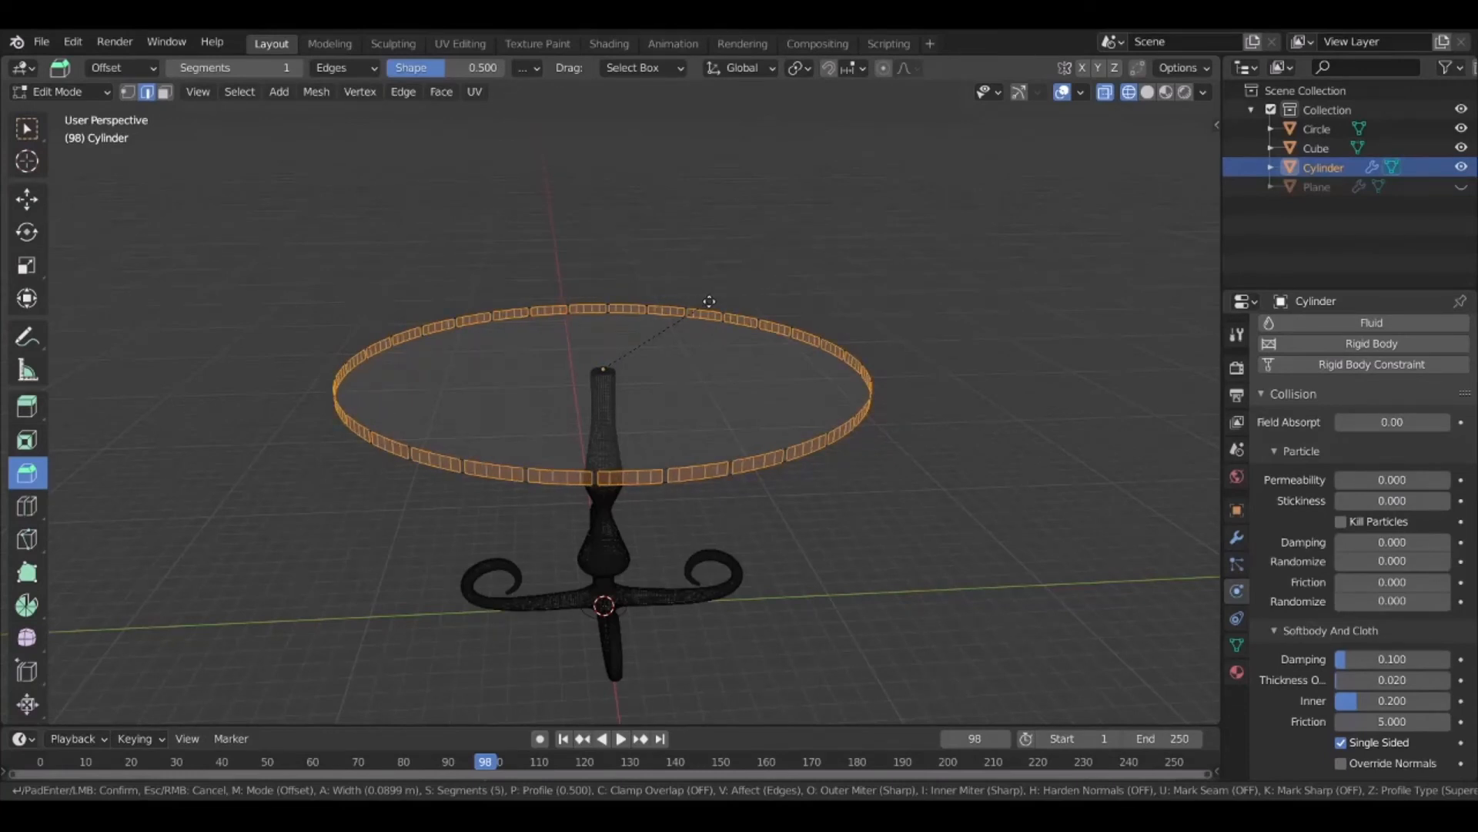
{"action": "scroll", "coordinate": [709, 301], "scroll_direction": "up", "scroll_amount": 2}
{"action": "scroll", "coordinate": [709, 301], "scroll_direction": "up", "scroll_amount": 1}
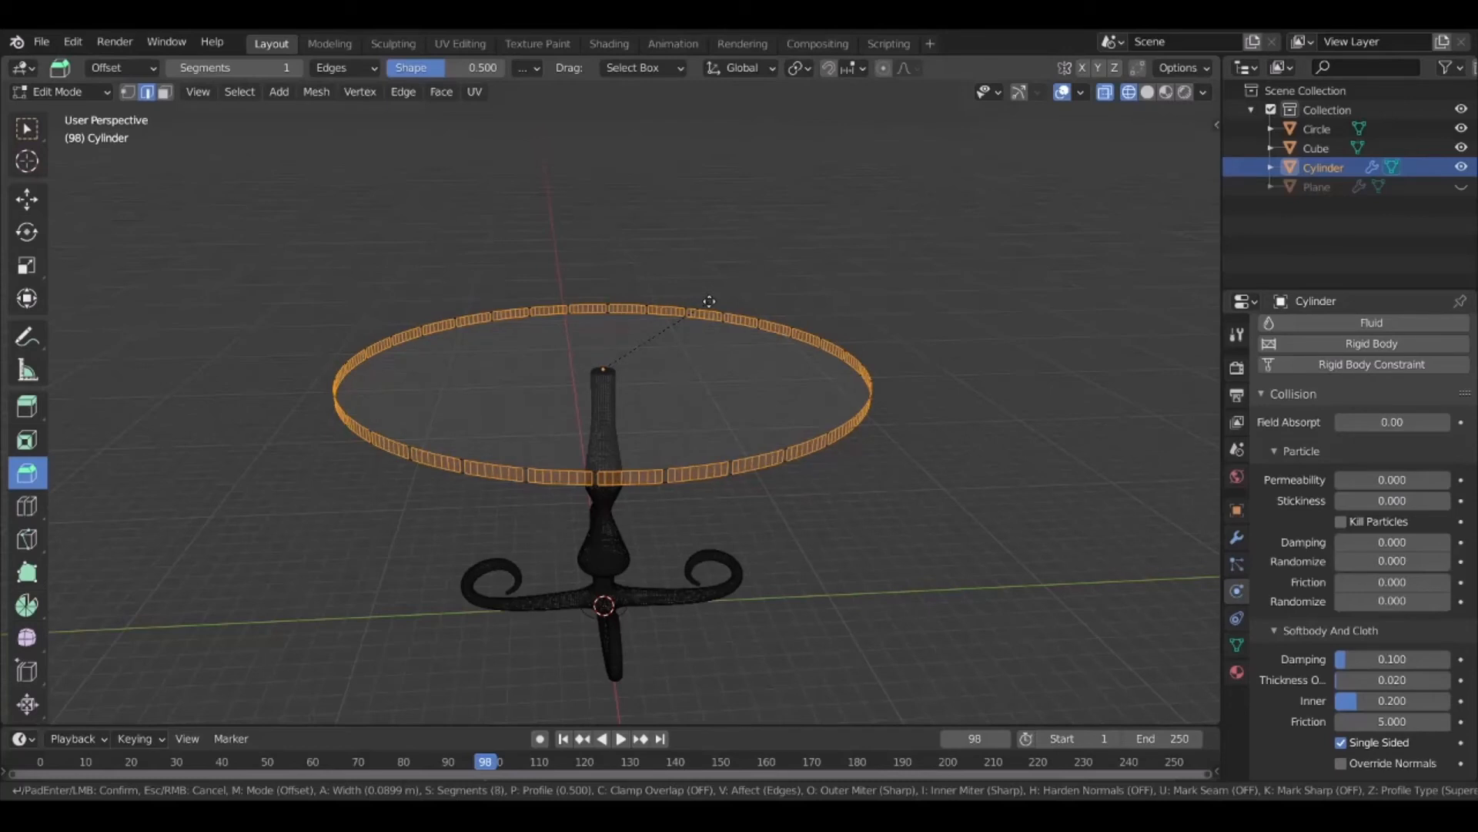
{"action": "left_click", "coordinate": [709, 301]}
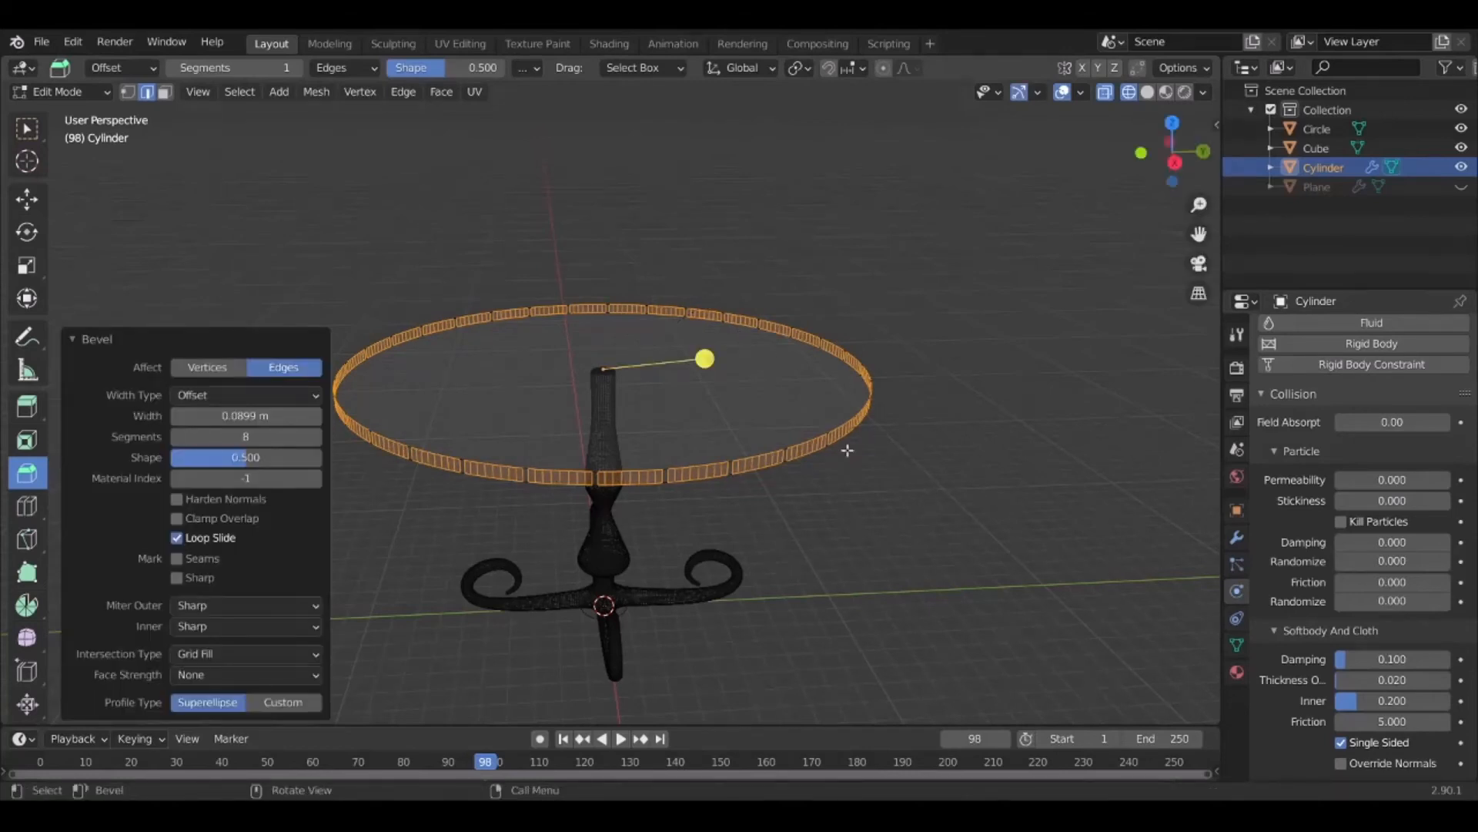
Return the tabletop to Object Mode with solid shading and unhide the tablecloth plane
{"action": "key", "text": "Tab"}
{"action": "left_click", "coordinate": [1155, 93]}
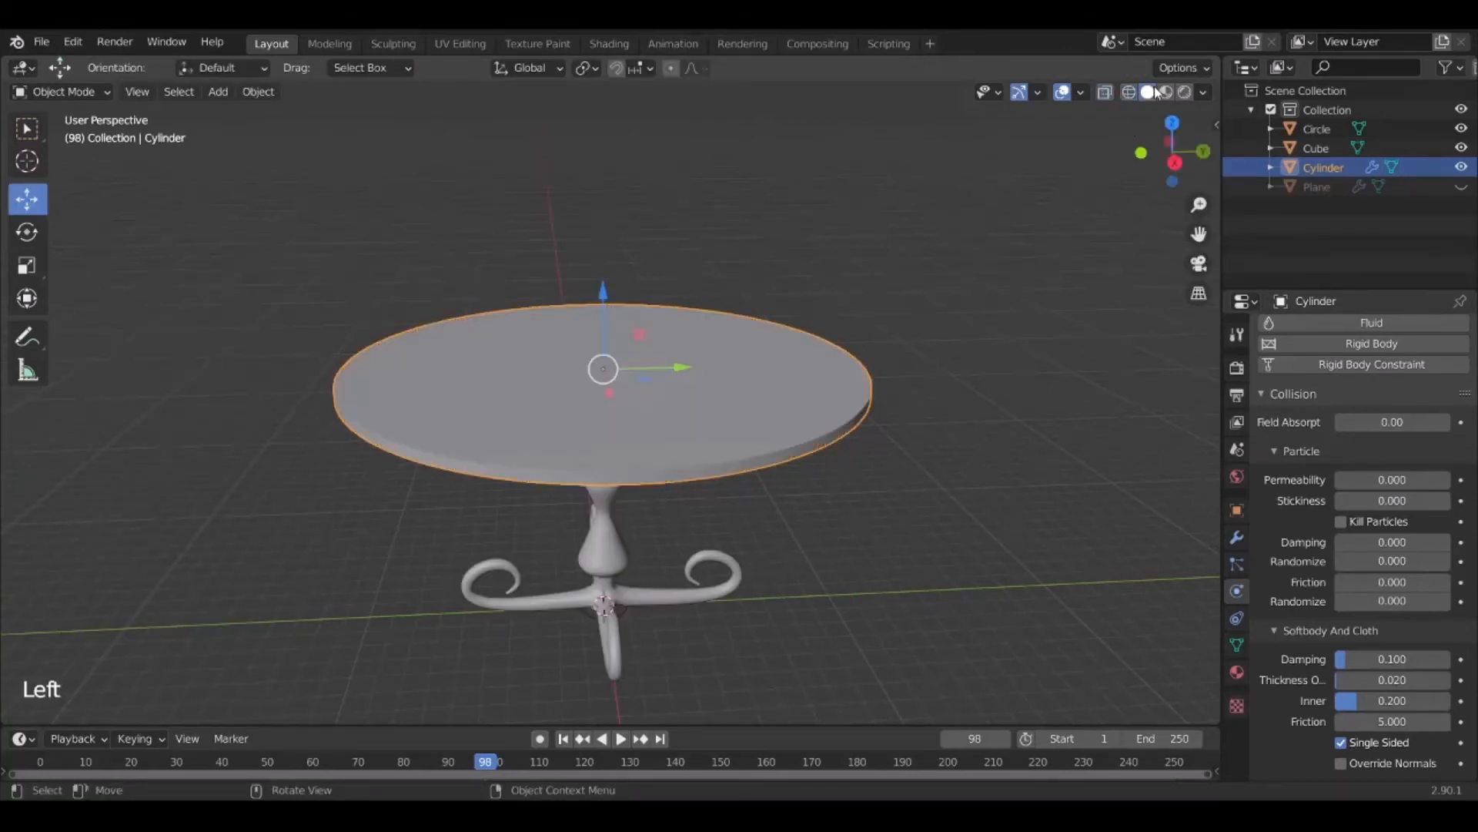
{"action": "middle_click_drag", "start_coordinate": [711, 440], "coordinate": [736, 484]}
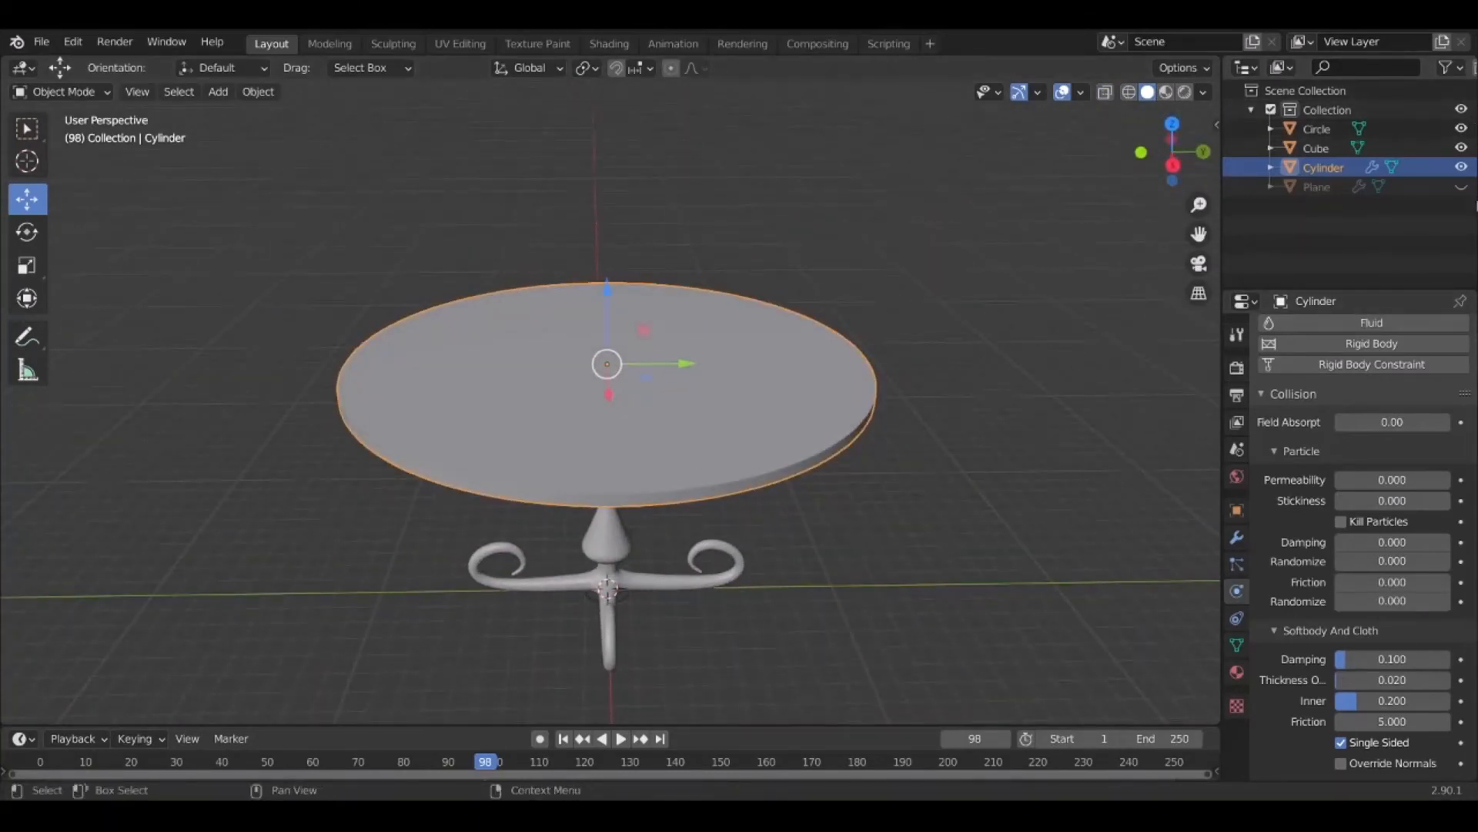
{"action": "left_click", "coordinate": [1461, 187]}
{"action": "middle_click_drag", "start_coordinate": [616, 431], "coordinate": [687, 530]}
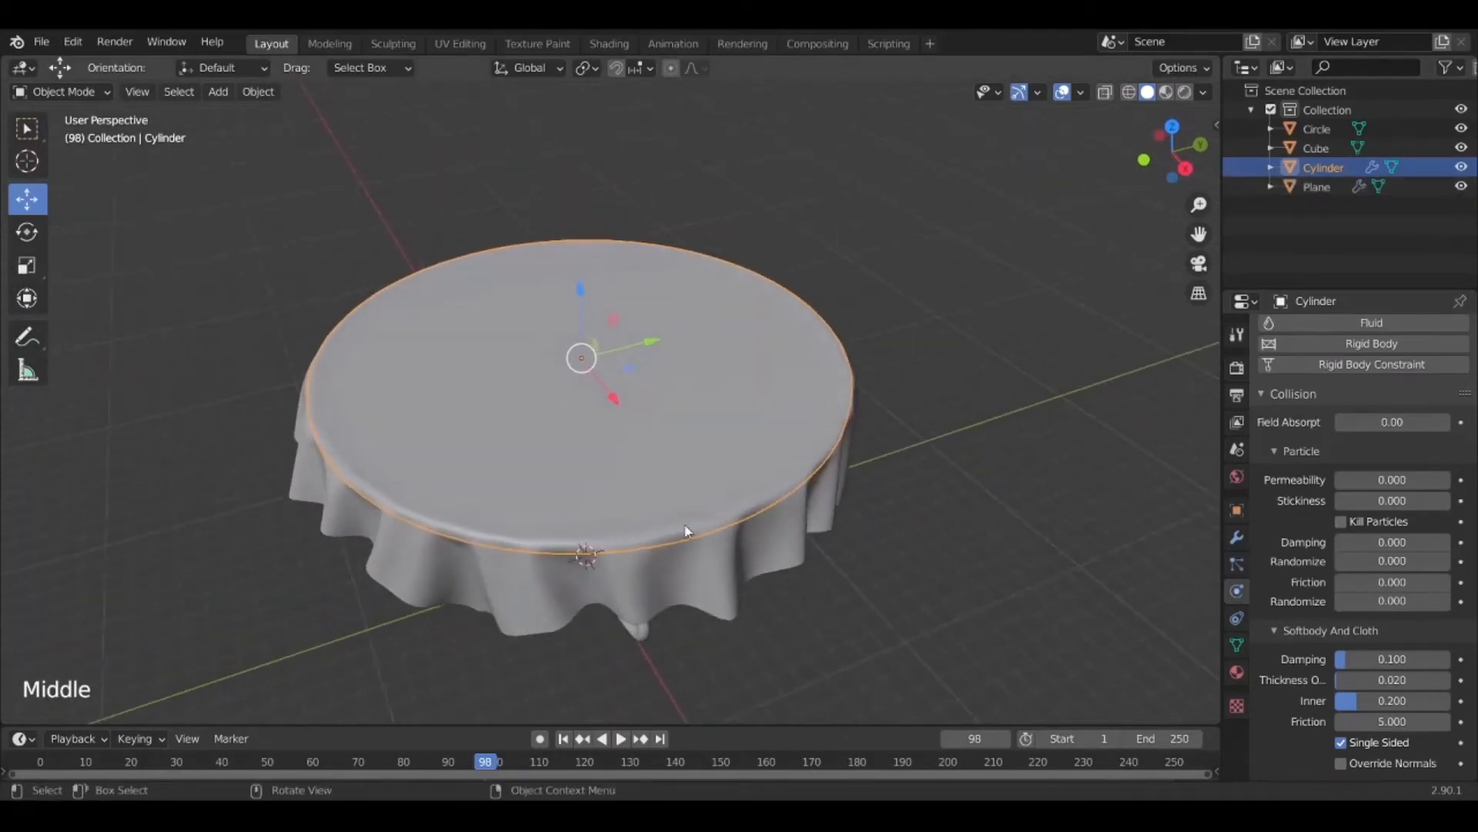
Select the tablecloth plane and shade it smooth
{"action": "middle_click_drag", "start_coordinate": [477, 432], "coordinate": [648, 424]}
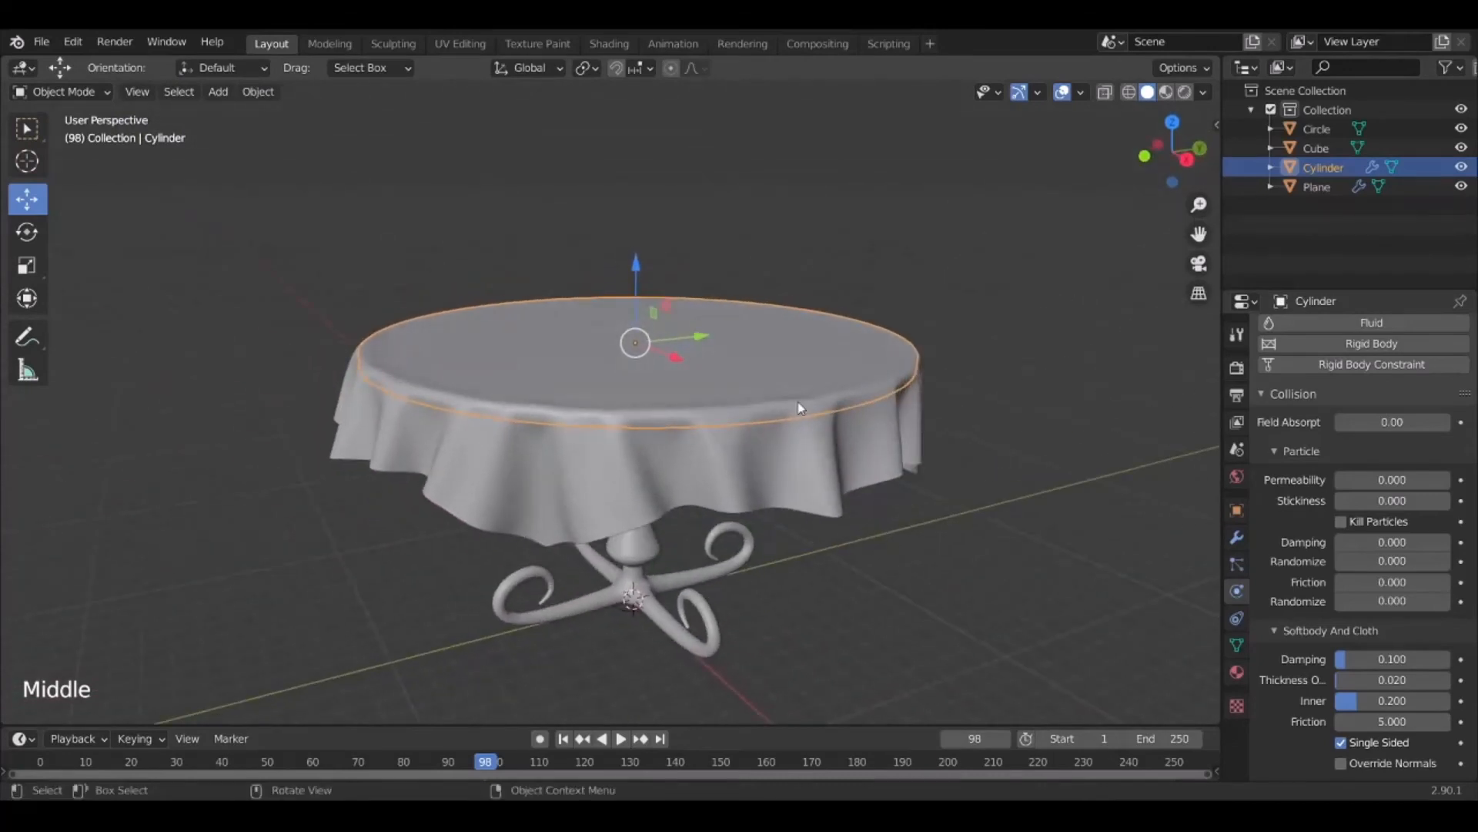
{"action": "middle_click_drag", "start_coordinate": [875, 515], "coordinate": [933, 491]}
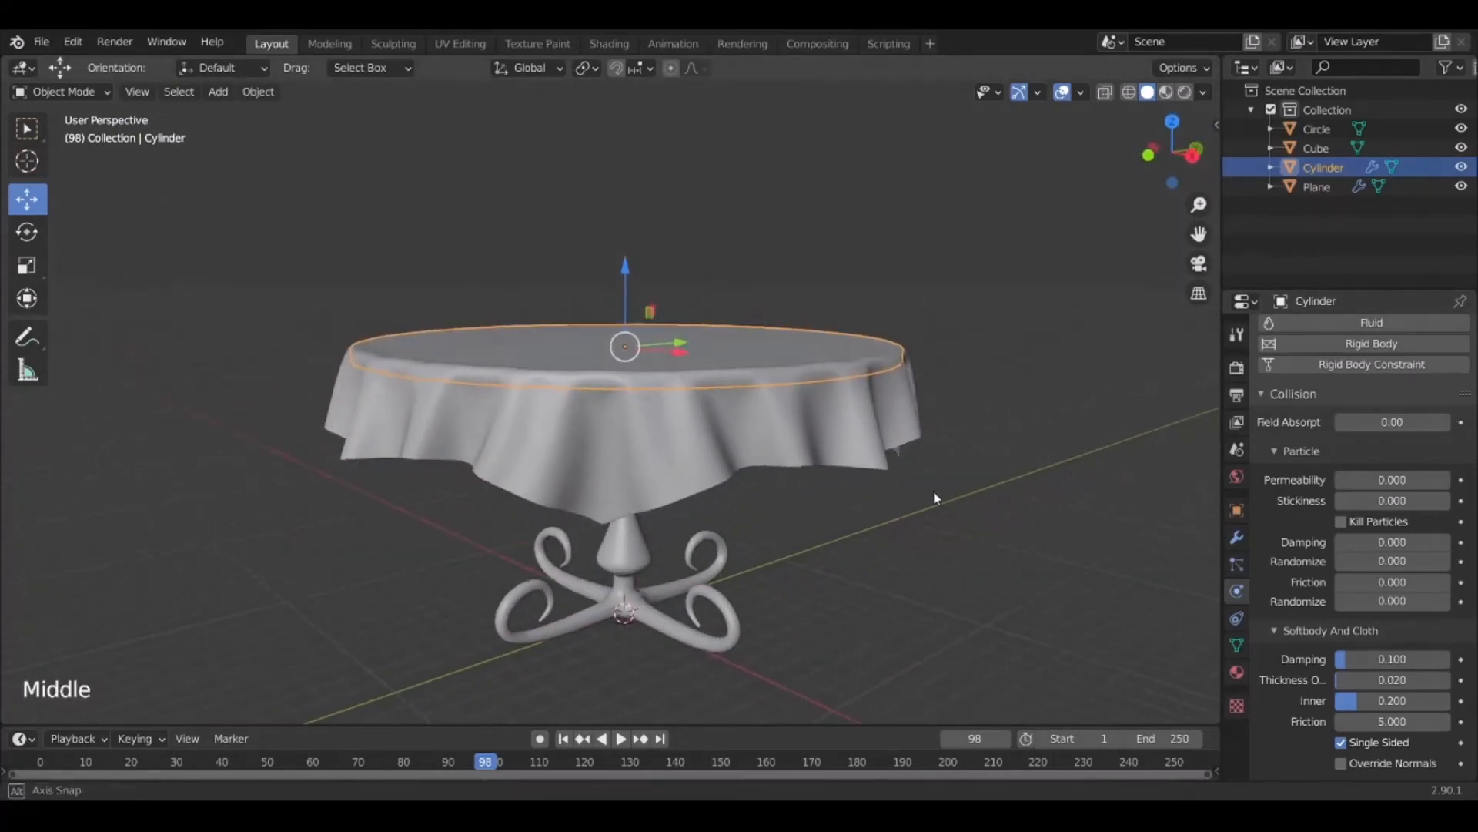
{"action": "middle_click_drag", "start_coordinate": [696, 455], "coordinate": [418, 480]}
{"action": "scroll", "coordinate": [736, 462], "scroll_direction": "up", "scroll_amount": 2}
{"action": "scroll", "coordinate": [680, 482], "scroll_direction": "up", "scroll_amount": 1}
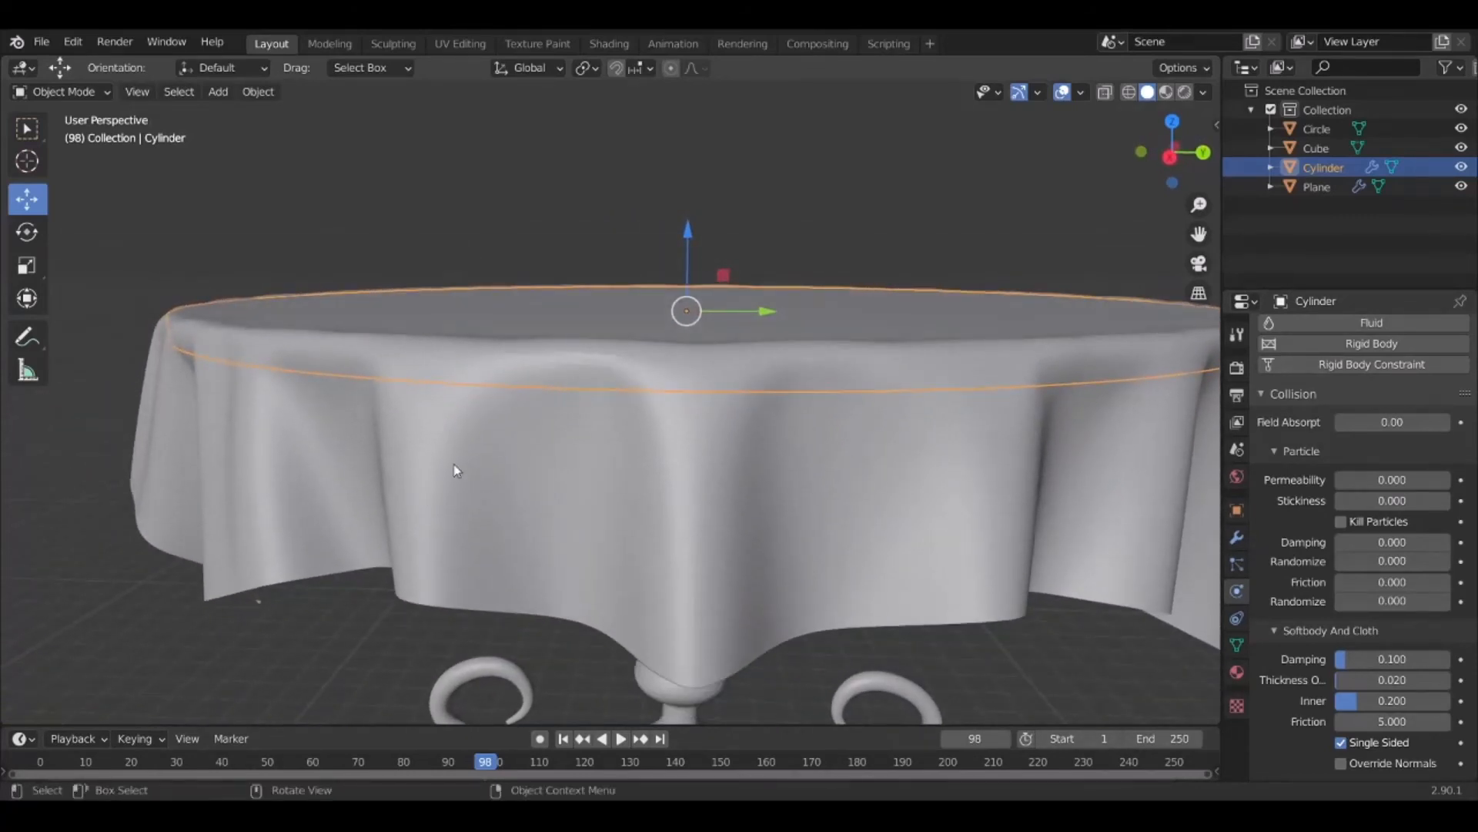
{"action": "left_click", "coordinate": [686, 460]}
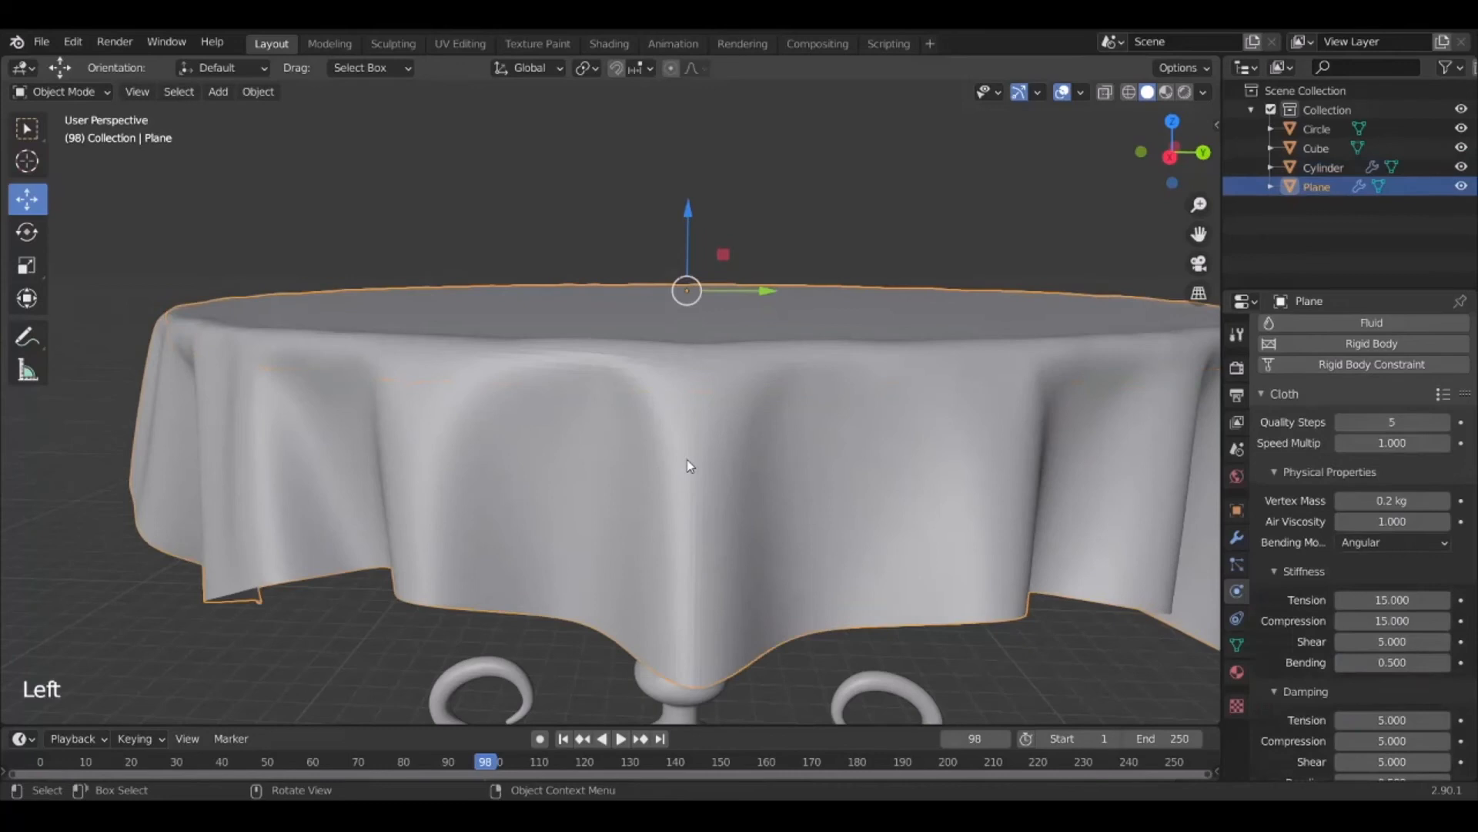
{"action": "right_click", "coordinate": [836, 466]}
{"action": "left_click", "coordinate": [829, 462]}
Examine the tablecloth's cloth physics settings, from the physical properties through to object and self collisions
{"action": "middle_click_drag", "start_coordinate": [639, 507], "coordinate": [903, 501]}
{"action": "scroll", "coordinate": [901, 498], "scroll_direction": "down", "scroll_amount": 3}
{"action": "middle_click_drag", "start_coordinate": [587, 494], "coordinate": [645, 456]}
{"action": "scroll", "coordinate": [743, 502], "scroll_direction": "down", "scroll_amount": 3}
{"action": "scroll", "coordinate": [581, 482], "scroll_direction": "up", "scroll_amount": 2}
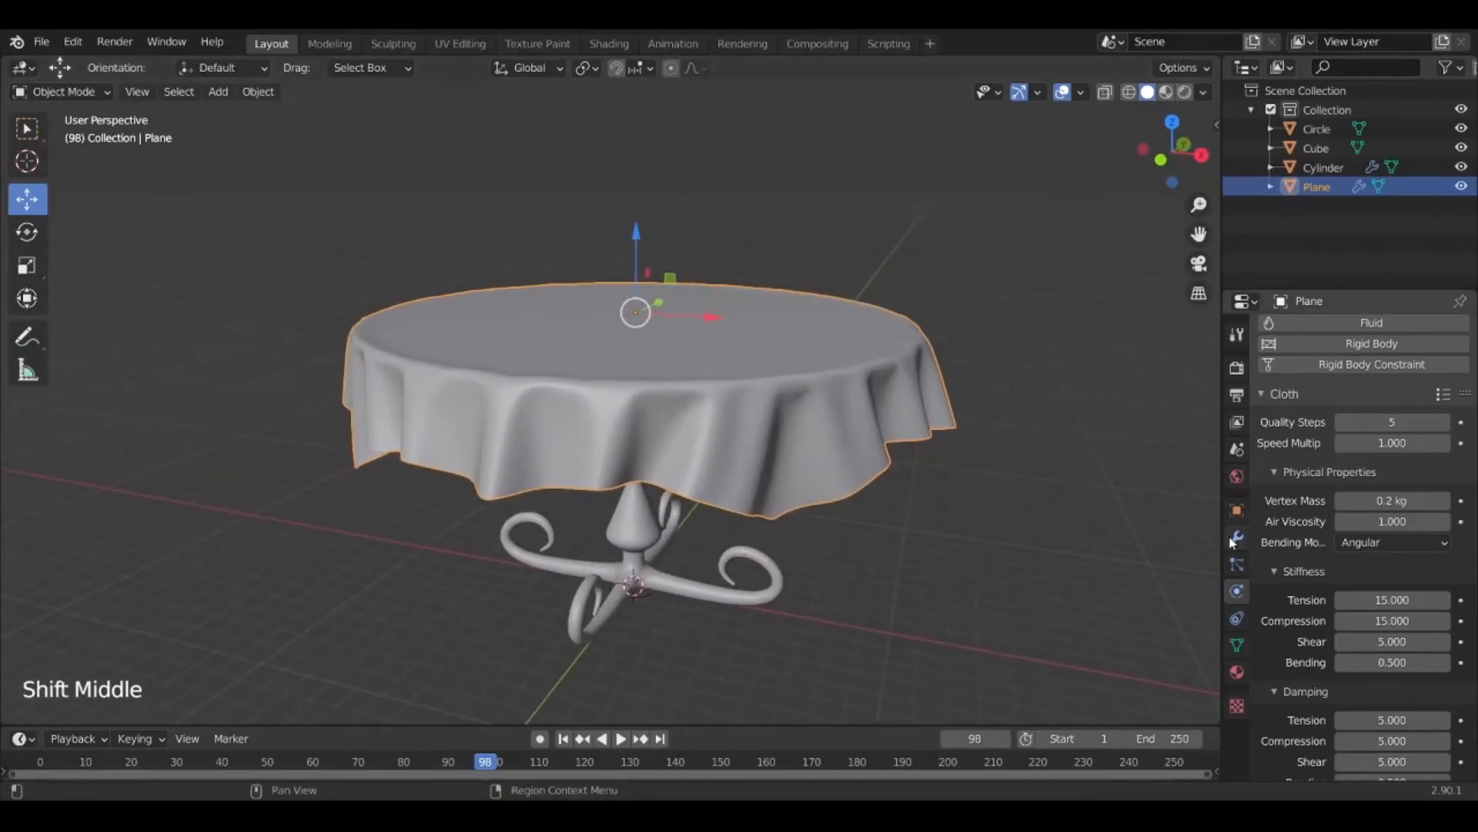
{"action": "scroll", "coordinate": [1474, 415], "scroll_direction": "down", "scroll_amount": 1}
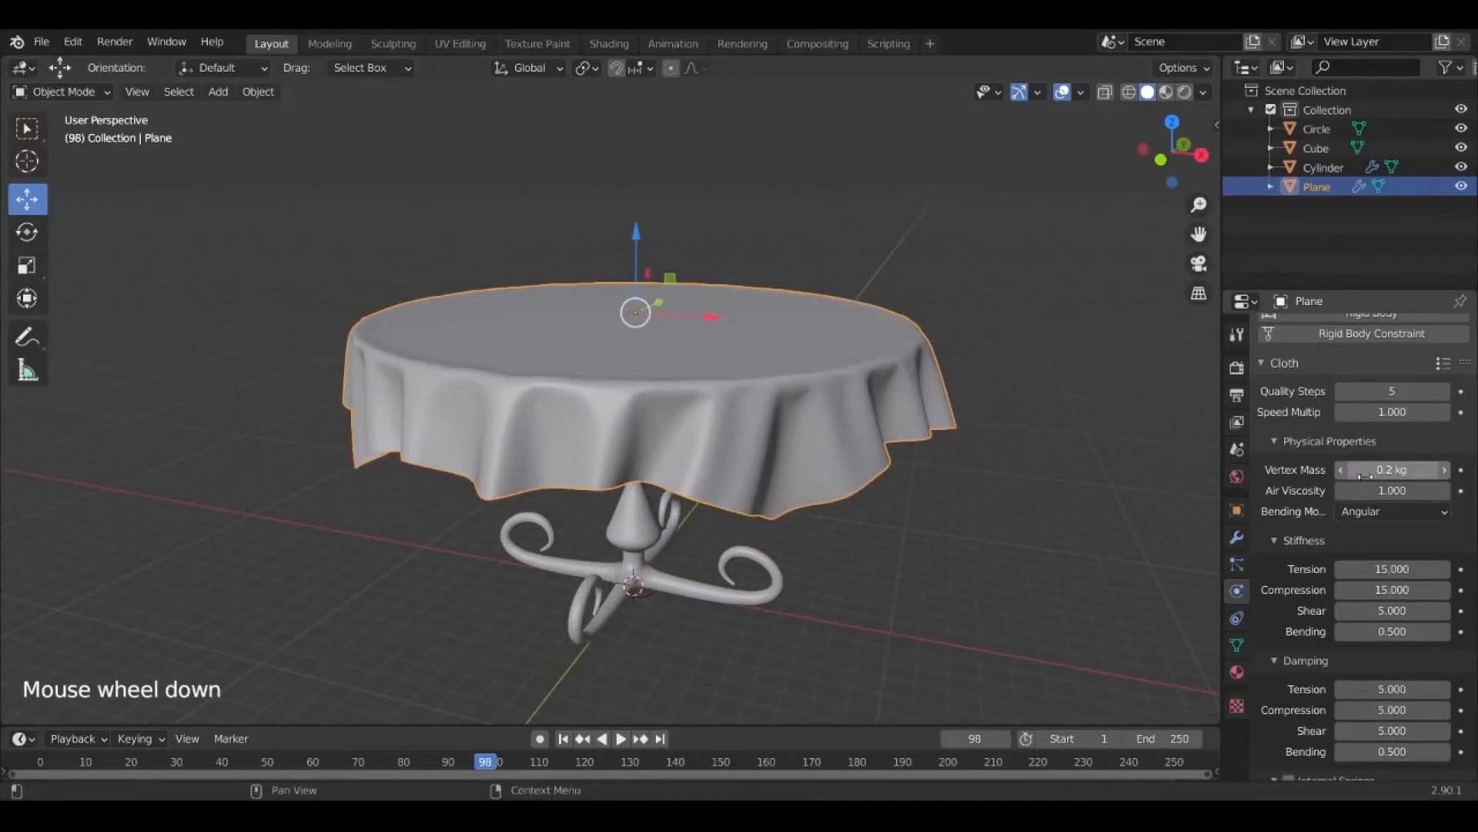
{"action": "left_click_drag", "start_coordinate": [1475, 416], "coordinate": [1475, 620]}
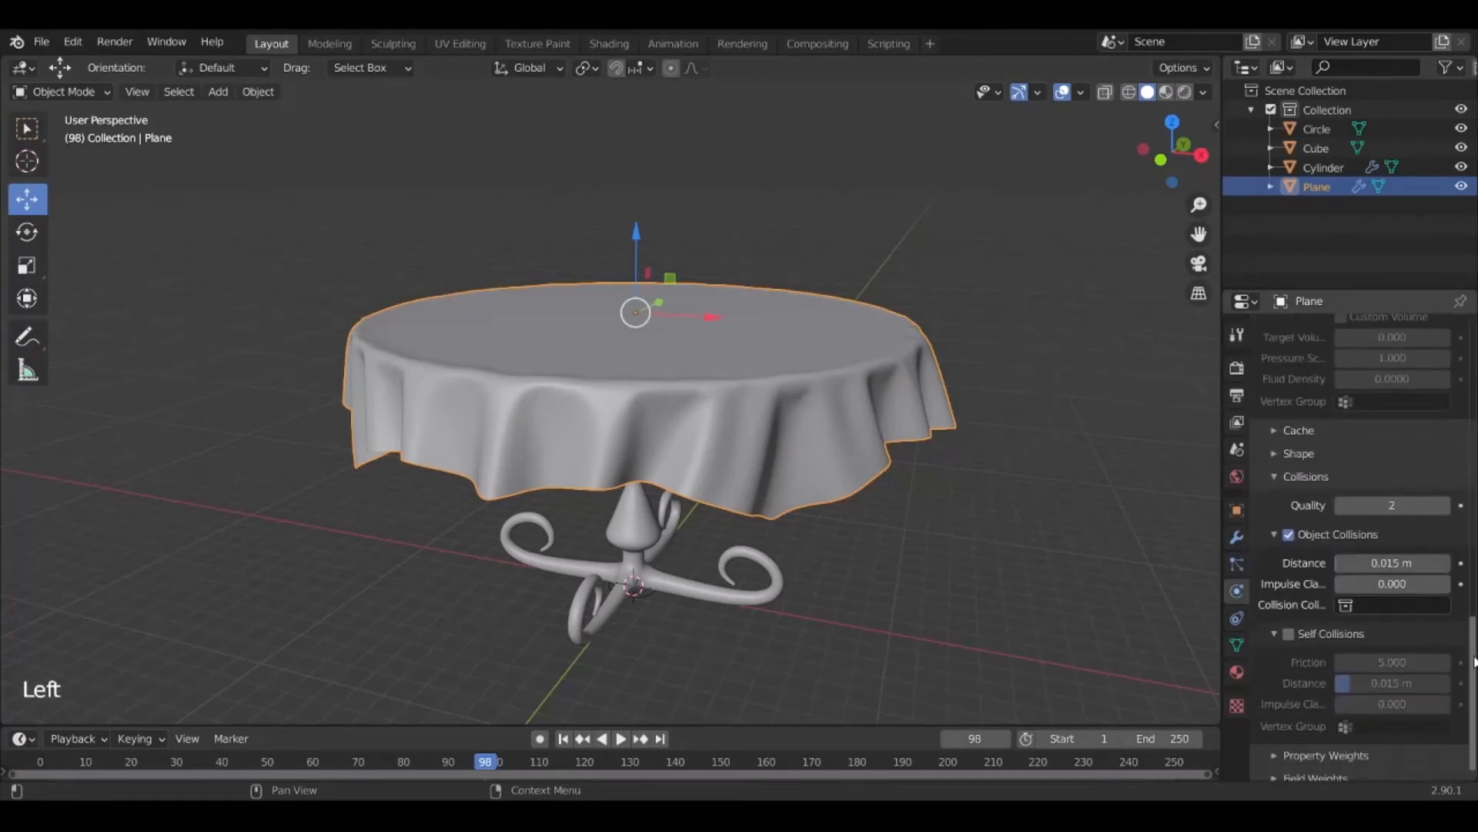
{"action": "scroll", "coordinate": [1473, 635], "scroll_direction": "up", "scroll_amount": 10}
{"action": "scroll", "coordinate": [1420, 358], "scroll_direction": "up", "scroll_amount": 10}
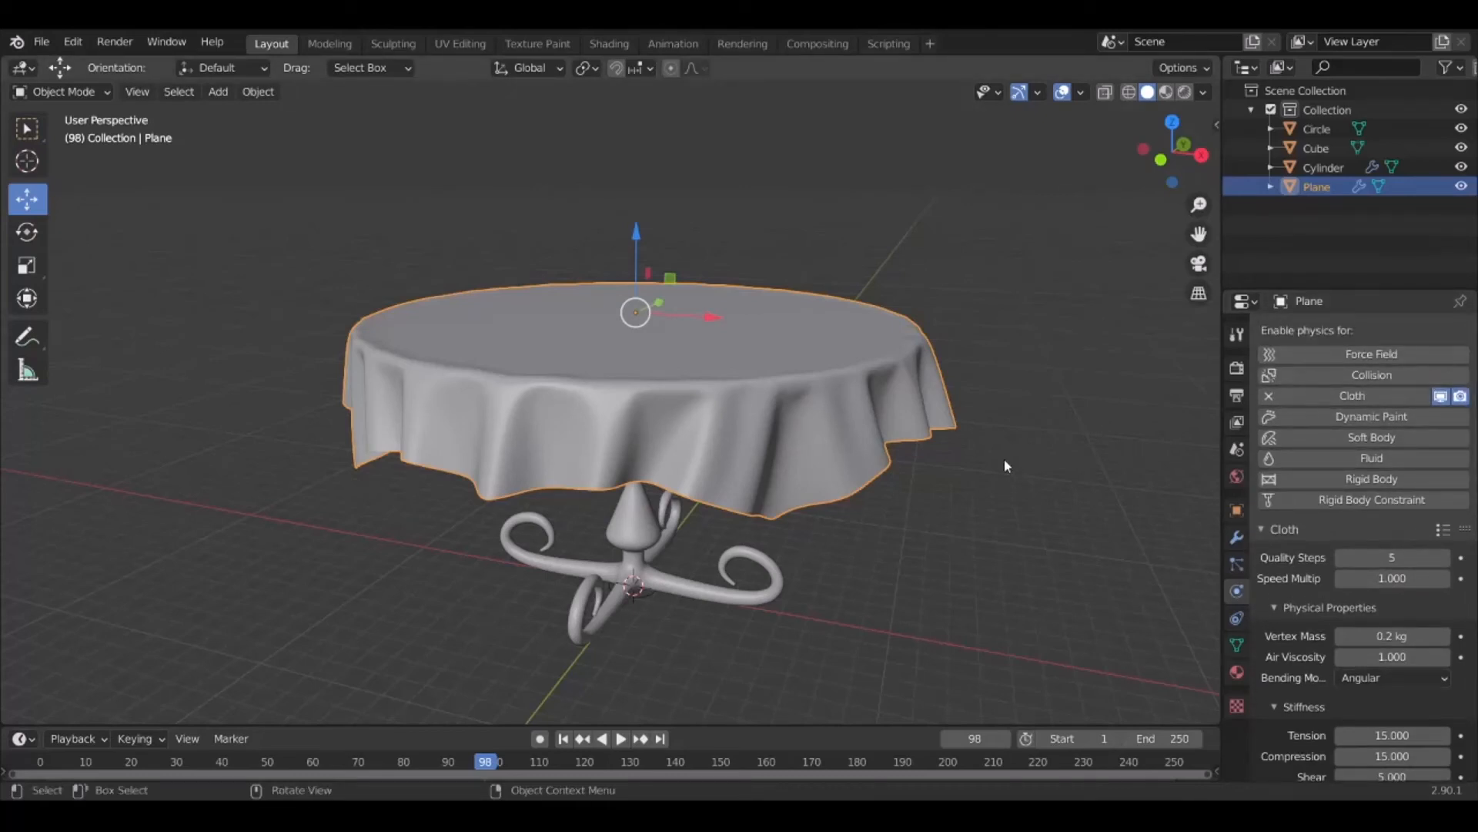
Inspect the draped tablecloth from below, the side and above, and open its modifier stack for review
{"action": "middle_click_drag", "start_coordinate": [392, 589], "coordinate": [690, 479]}
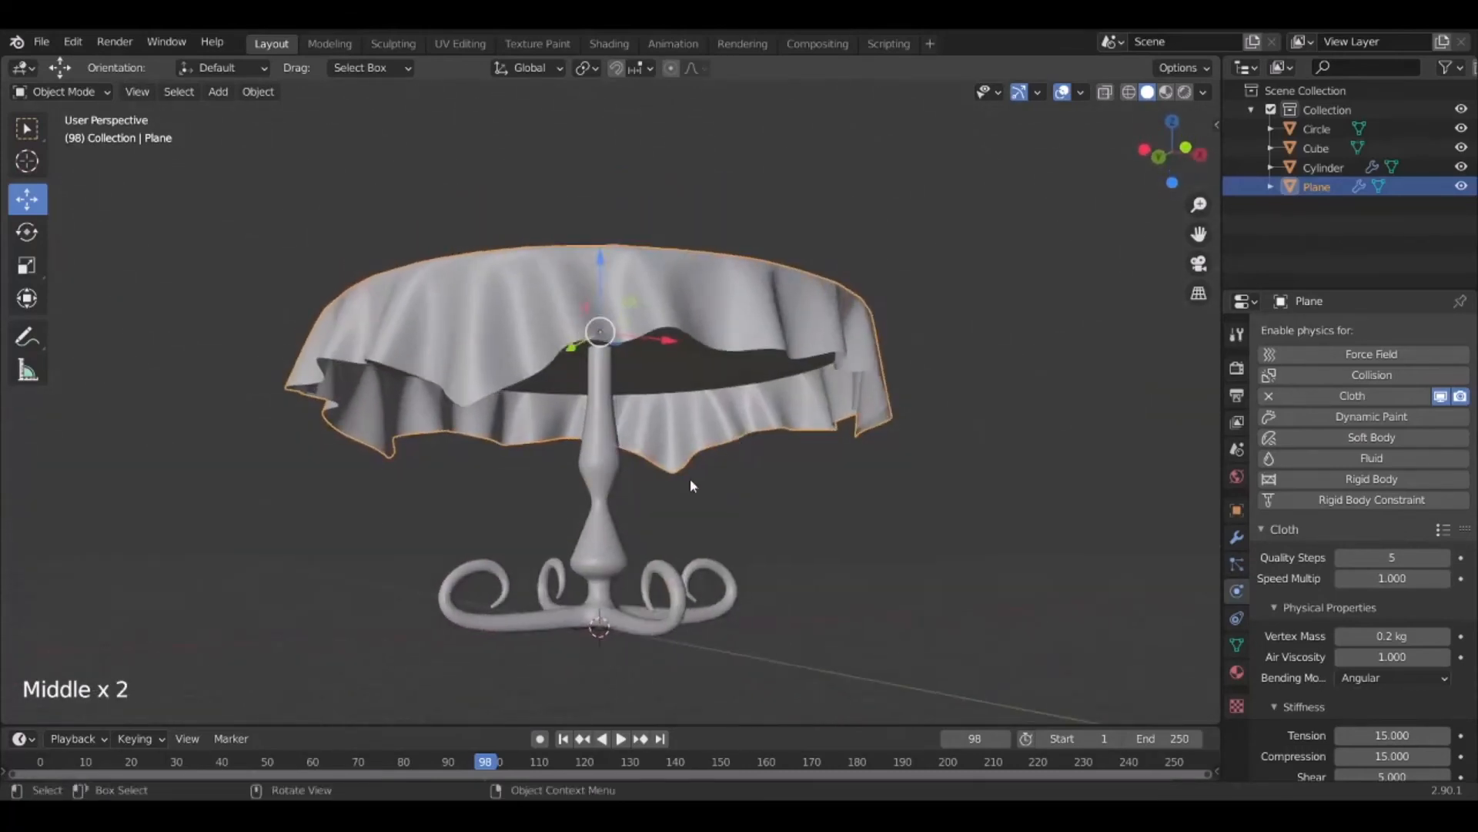
{"action": "middle_click_drag", "start_coordinate": [776, 502], "coordinate": [609, 543]}
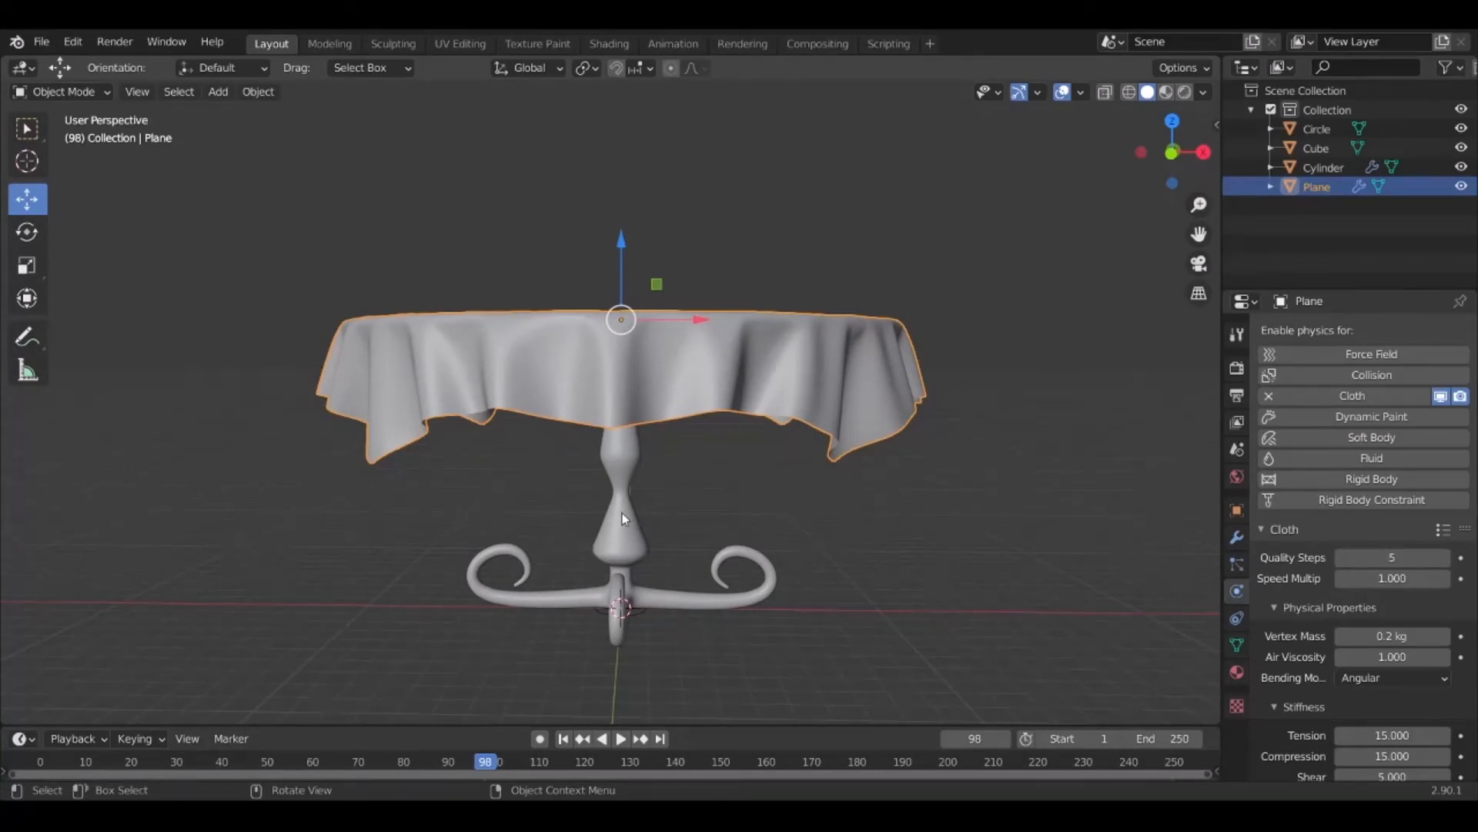
{"action": "mouse_move", "coordinate": [621, 512]}
{"action": "middle_mouse_down"}
{"action": "mouse_move", "coordinate": [658, 501]}
{"action": "mouse_move", "coordinate": [654, 470]}
{"action": "mouse_move", "coordinate": [630, 507]}
{"action": "mouse_move", "coordinate": [647, 524]}
{"action": "middle_mouse_up"}
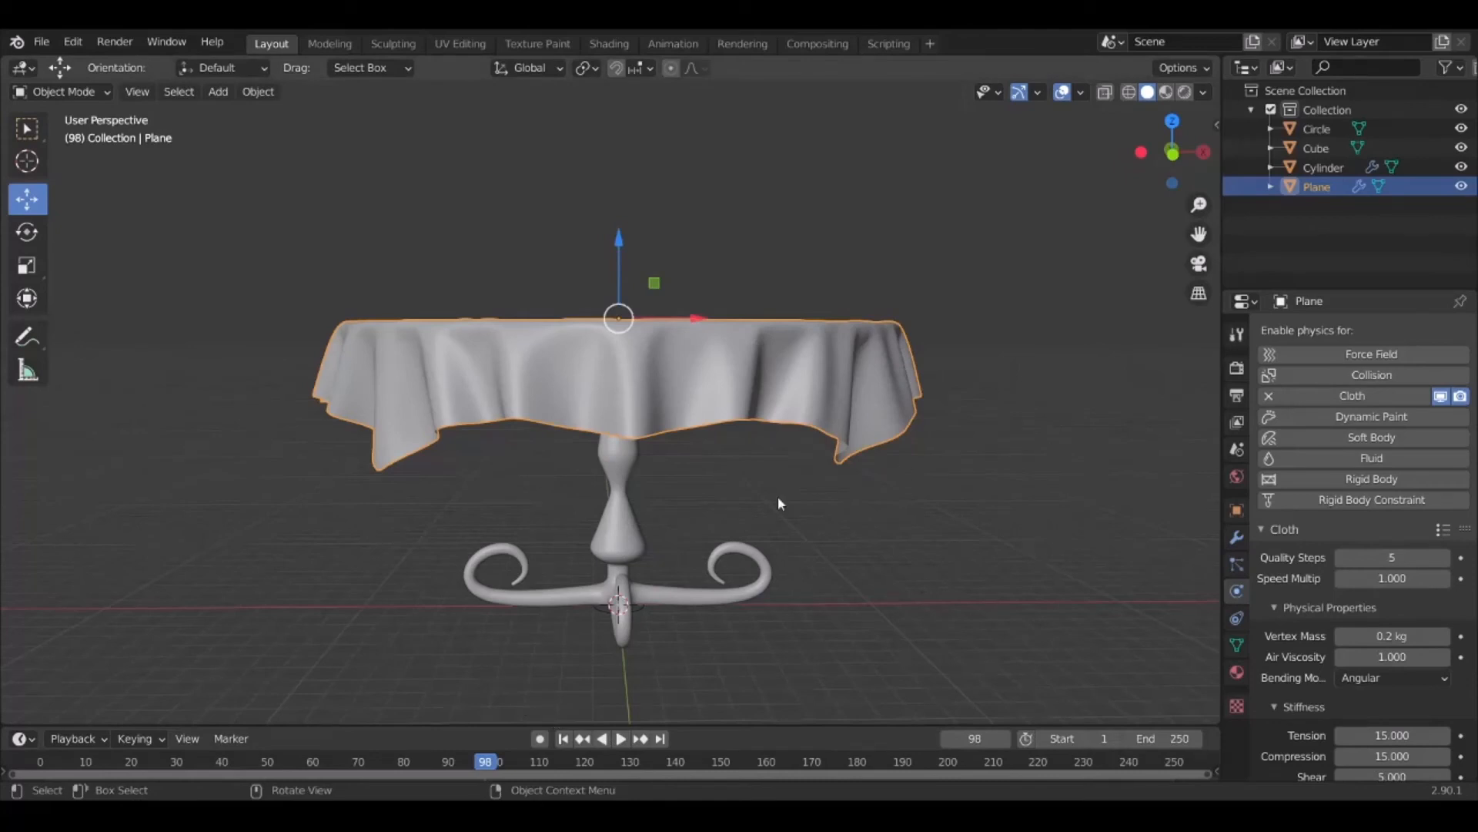
{"action": "middle_click_drag", "start_coordinate": [779, 505], "coordinate": [770, 408]}
{"action": "scroll", "coordinate": [636, 539], "scroll_direction": "down", "scroll_amount": 2}
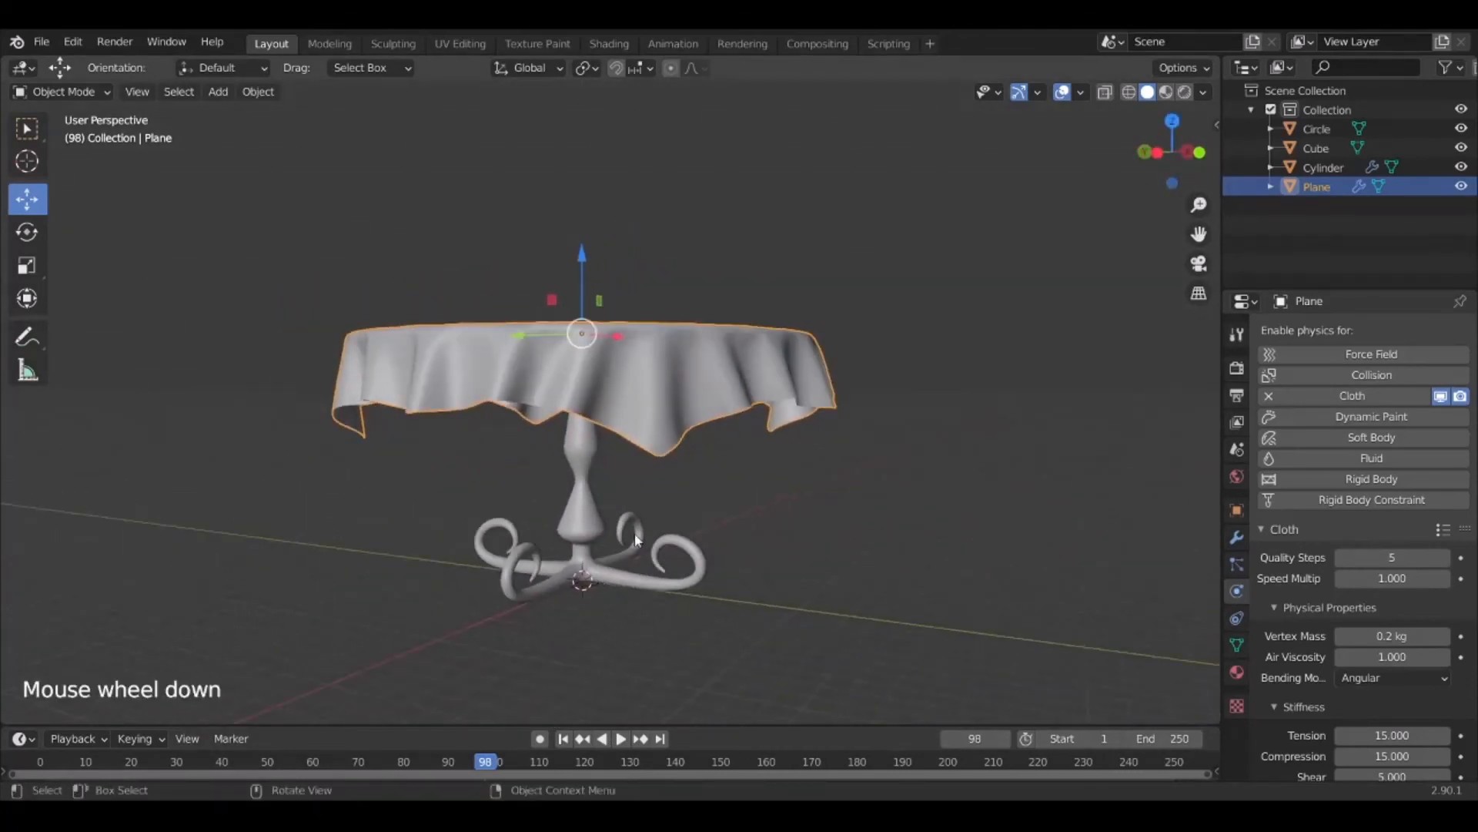
{"action": "middle_click_drag", "start_coordinate": [636, 539], "coordinate": [550, 396]}
{"action": "scroll", "coordinate": [542, 561], "scroll_direction": "up", "scroll_amount": 1}
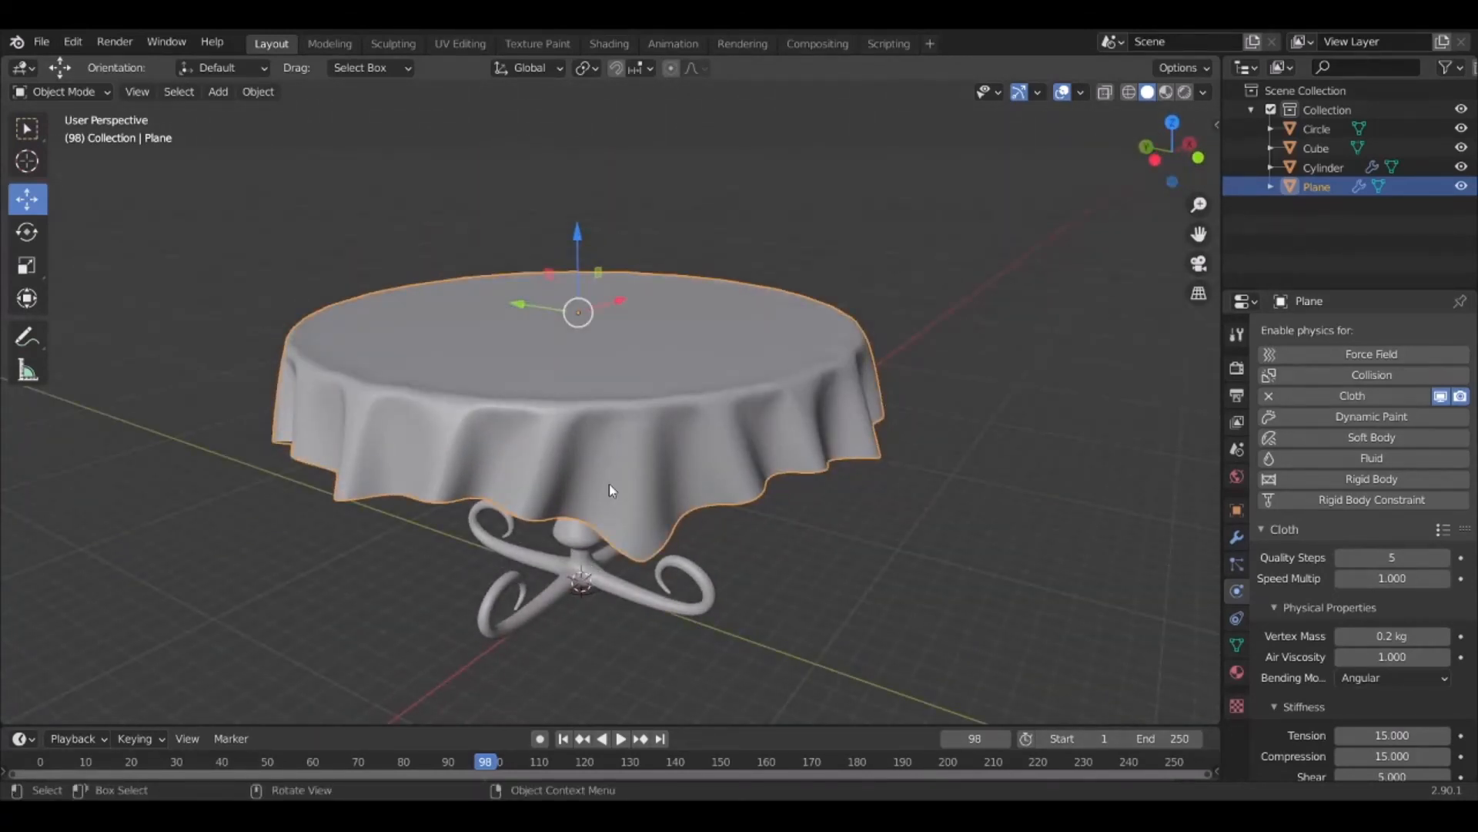
{"action": "left_click", "coordinate": [1236, 538]}
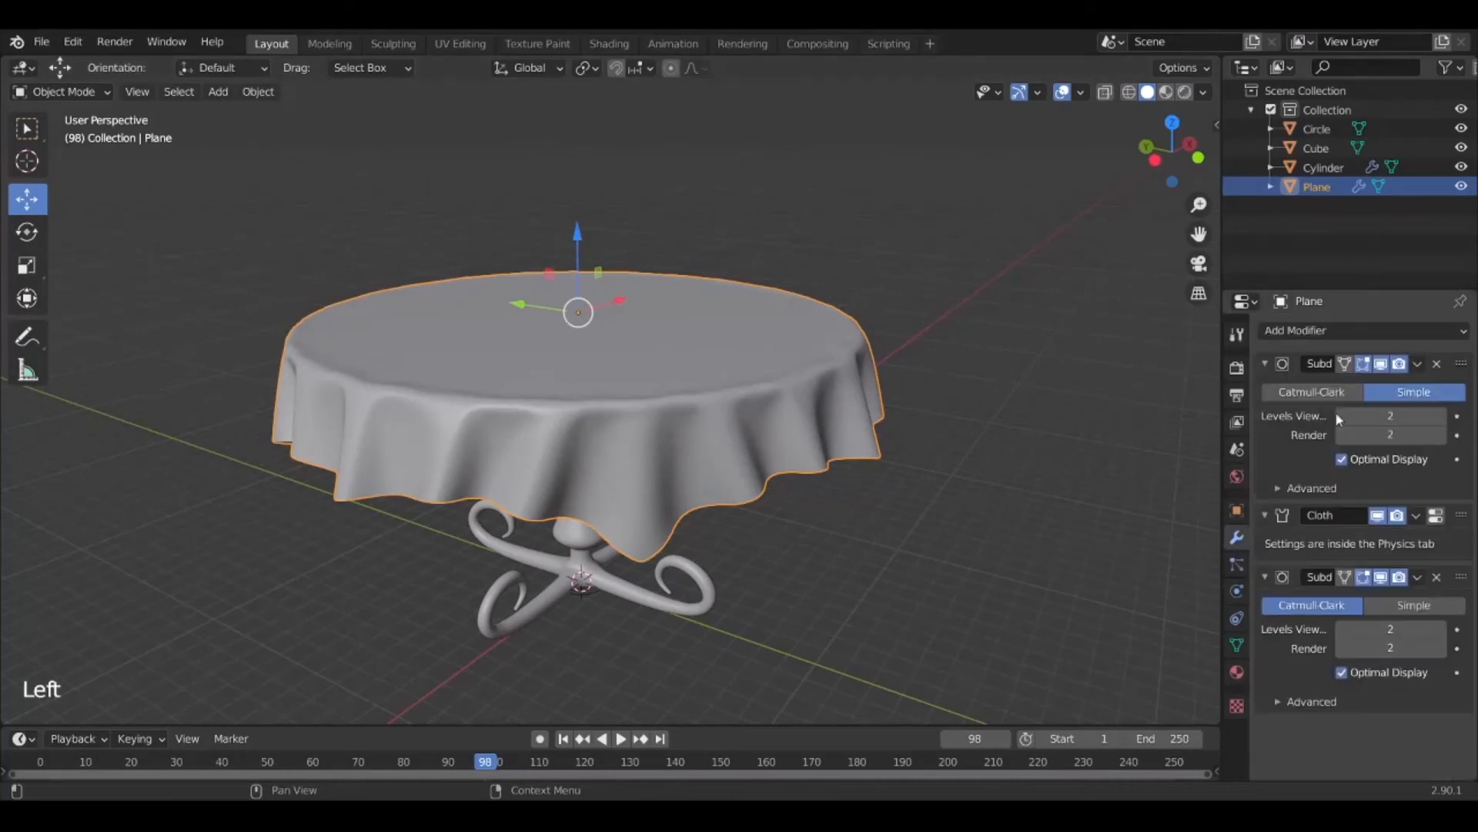
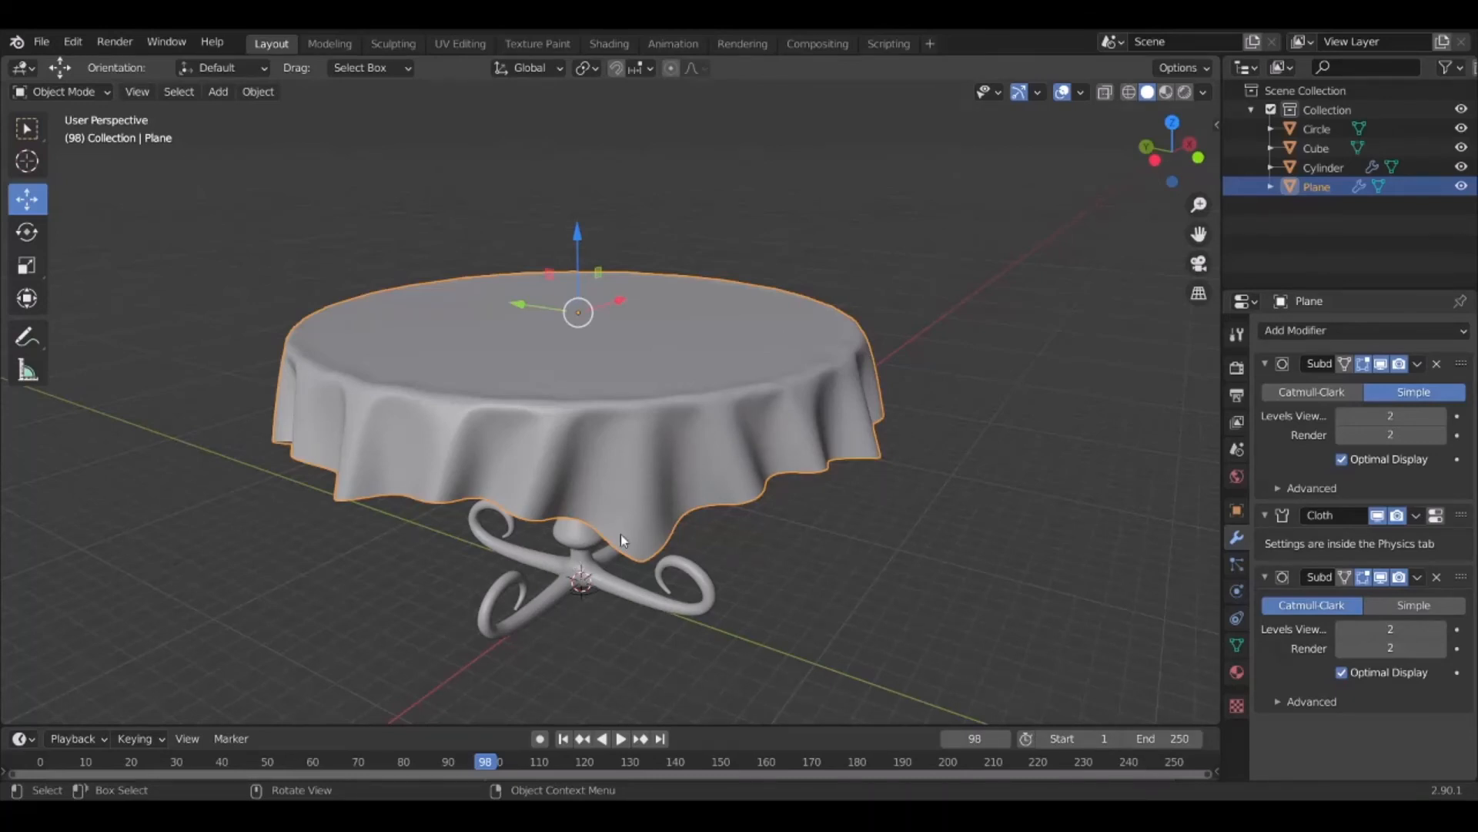
Rewind the timeline to frame 1 and open the tablecloth mesh in Edit Mode from the top orthographic view
{"action": "middle_click_drag", "start_coordinate": [670, 502], "coordinate": [766, 546]}
{"action": "left_click", "coordinate": [562, 737]}
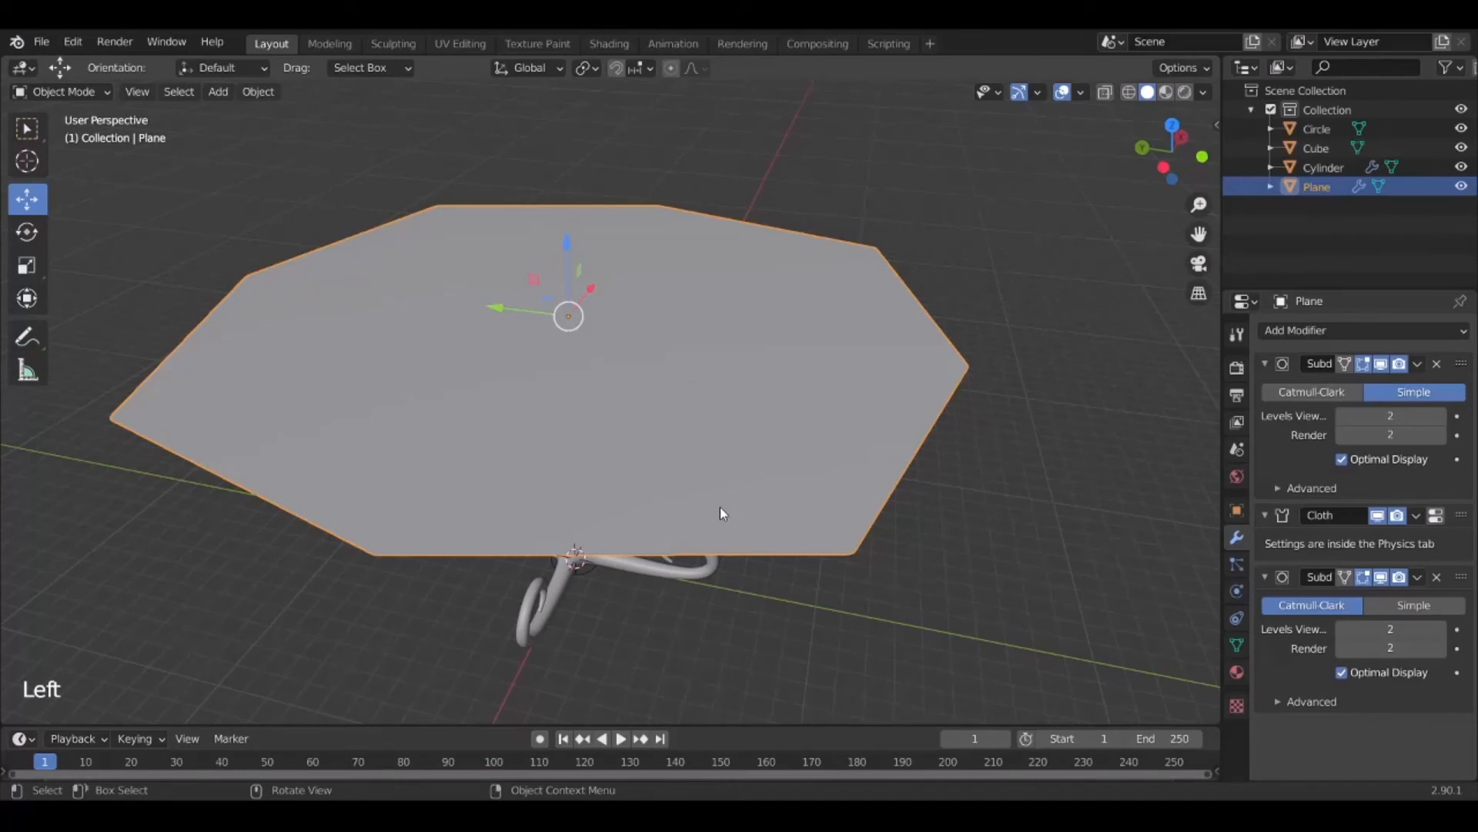
{"action": "key", "text": "Tab"}
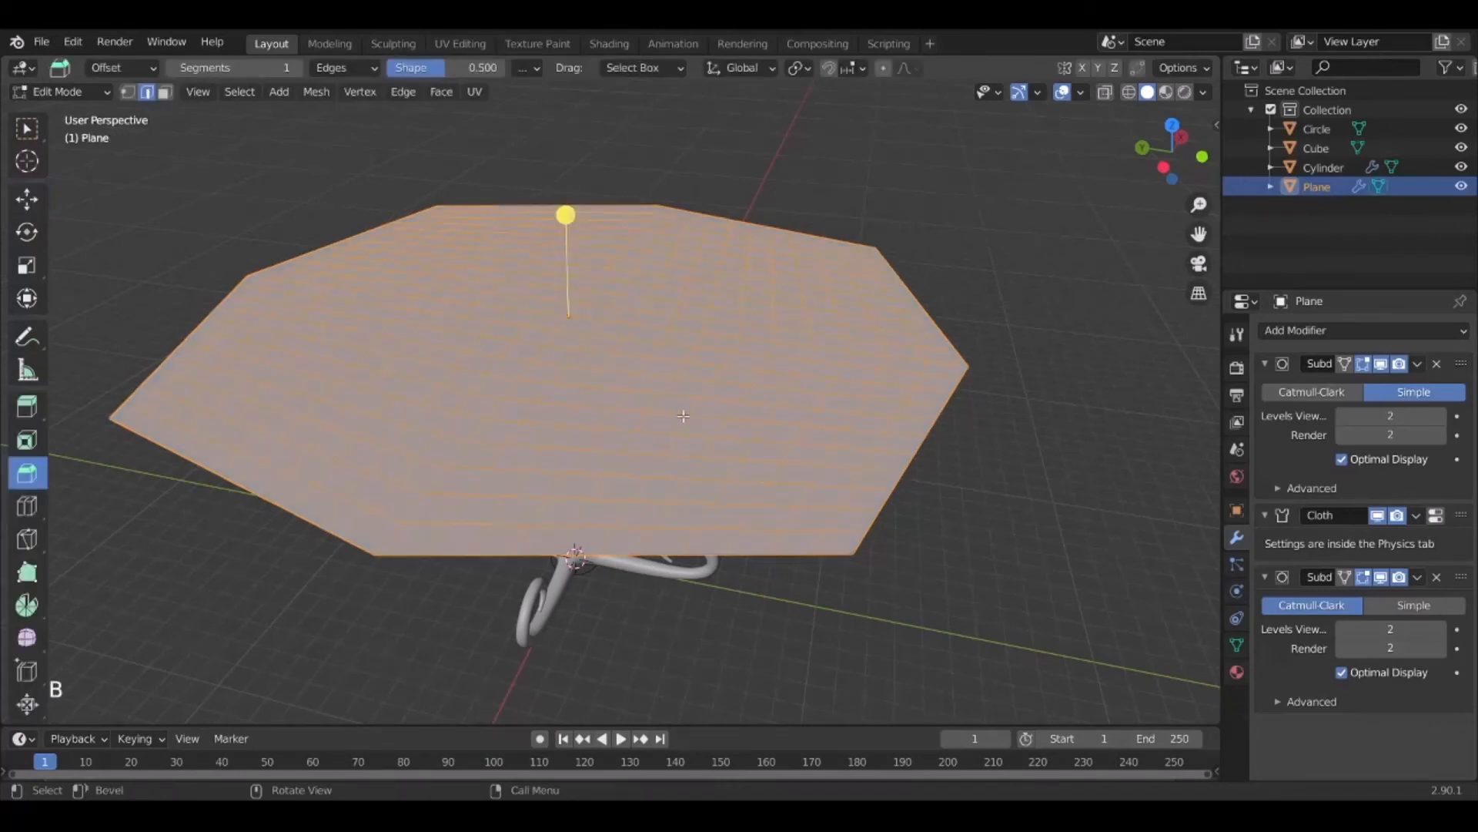
{"action": "middle_click_drag", "start_coordinate": [572, 404], "coordinate": [711, 507]}
{"action": "scroll", "coordinate": [572, 395], "scroll_direction": "down", "scroll_amount": 2}
{"action": "left_click", "coordinate": [1172, 152]}
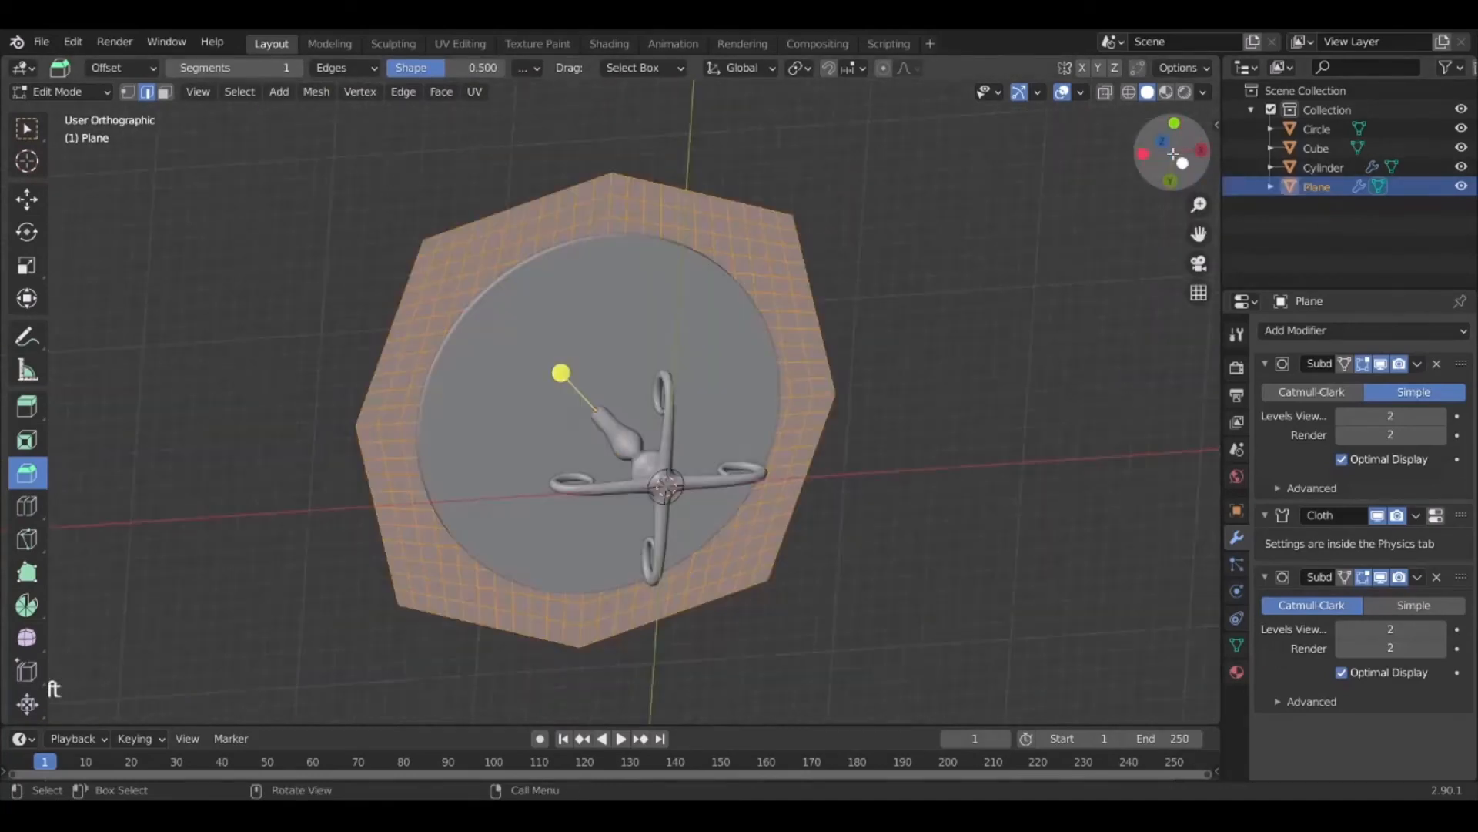
{"action": "left_click", "coordinate": [1171, 152]}
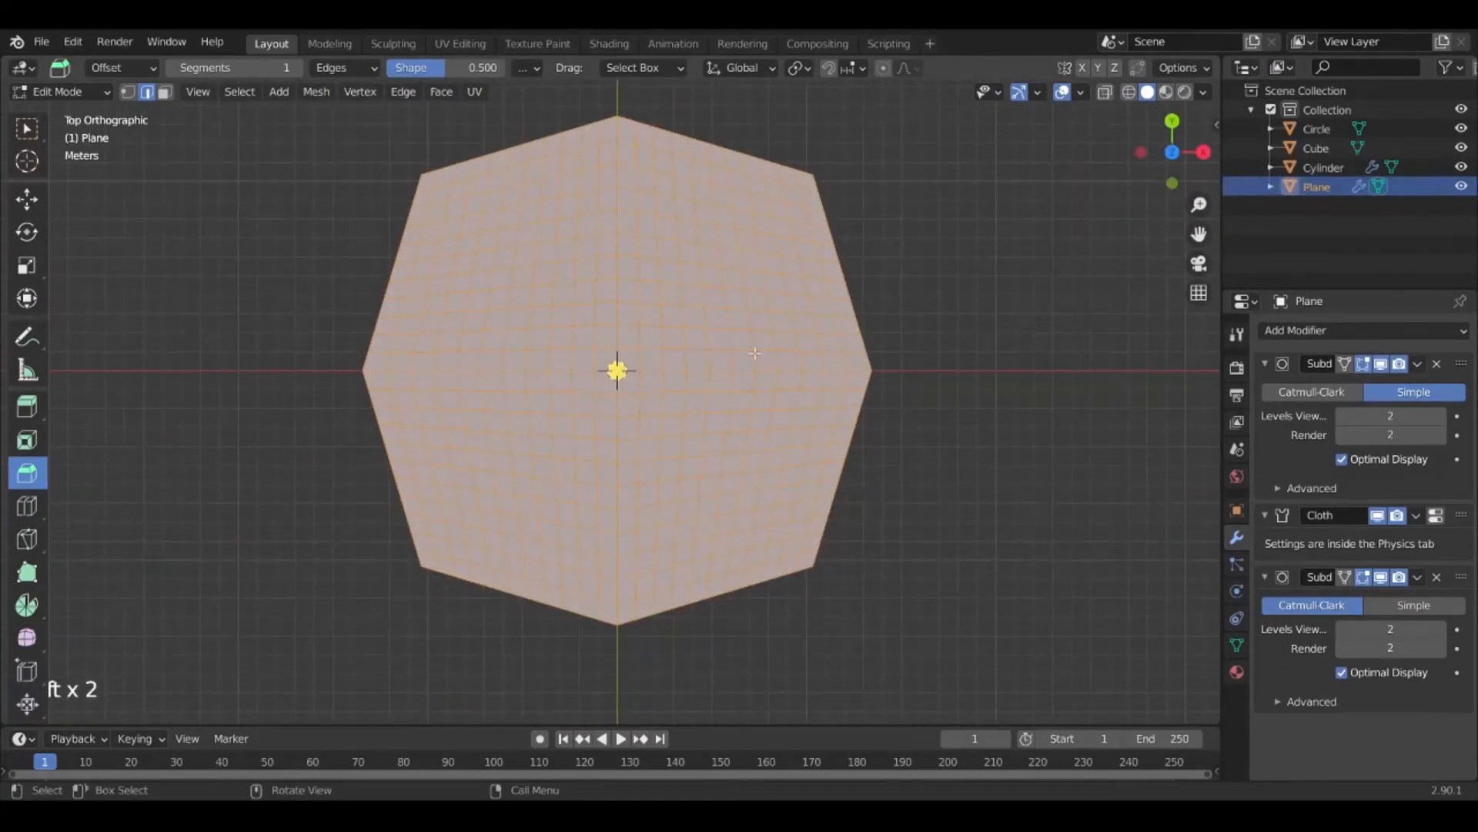
UV-map the whole tablecloth mesh from the top view using Project From View
{"action": "left_click", "coordinate": [851, 354]}
{"action": "left_click", "coordinate": [665, 368]}
{"action": "key", "text": "u"}
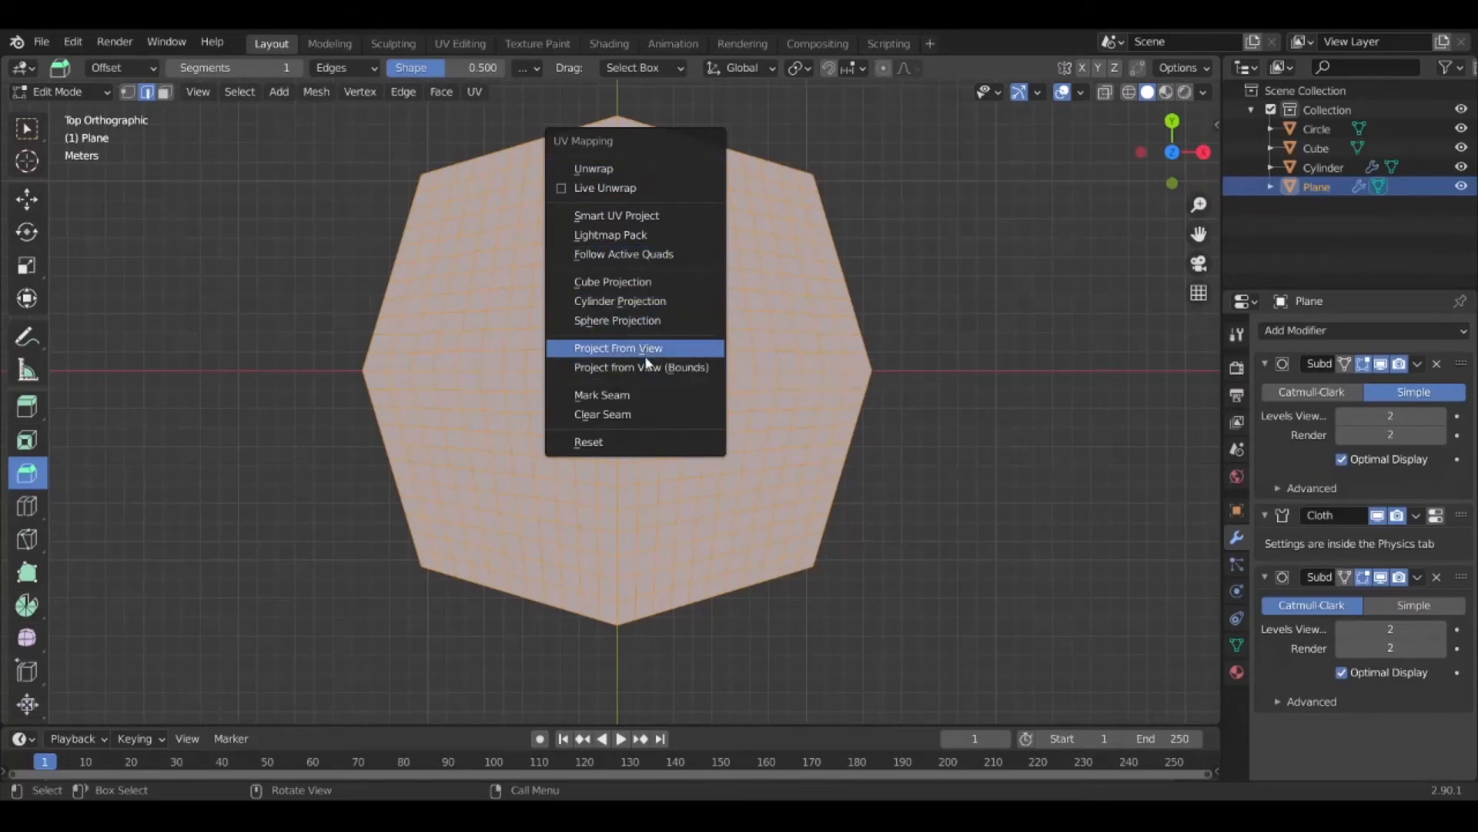
{"action": "left_click", "coordinate": [649, 350]}
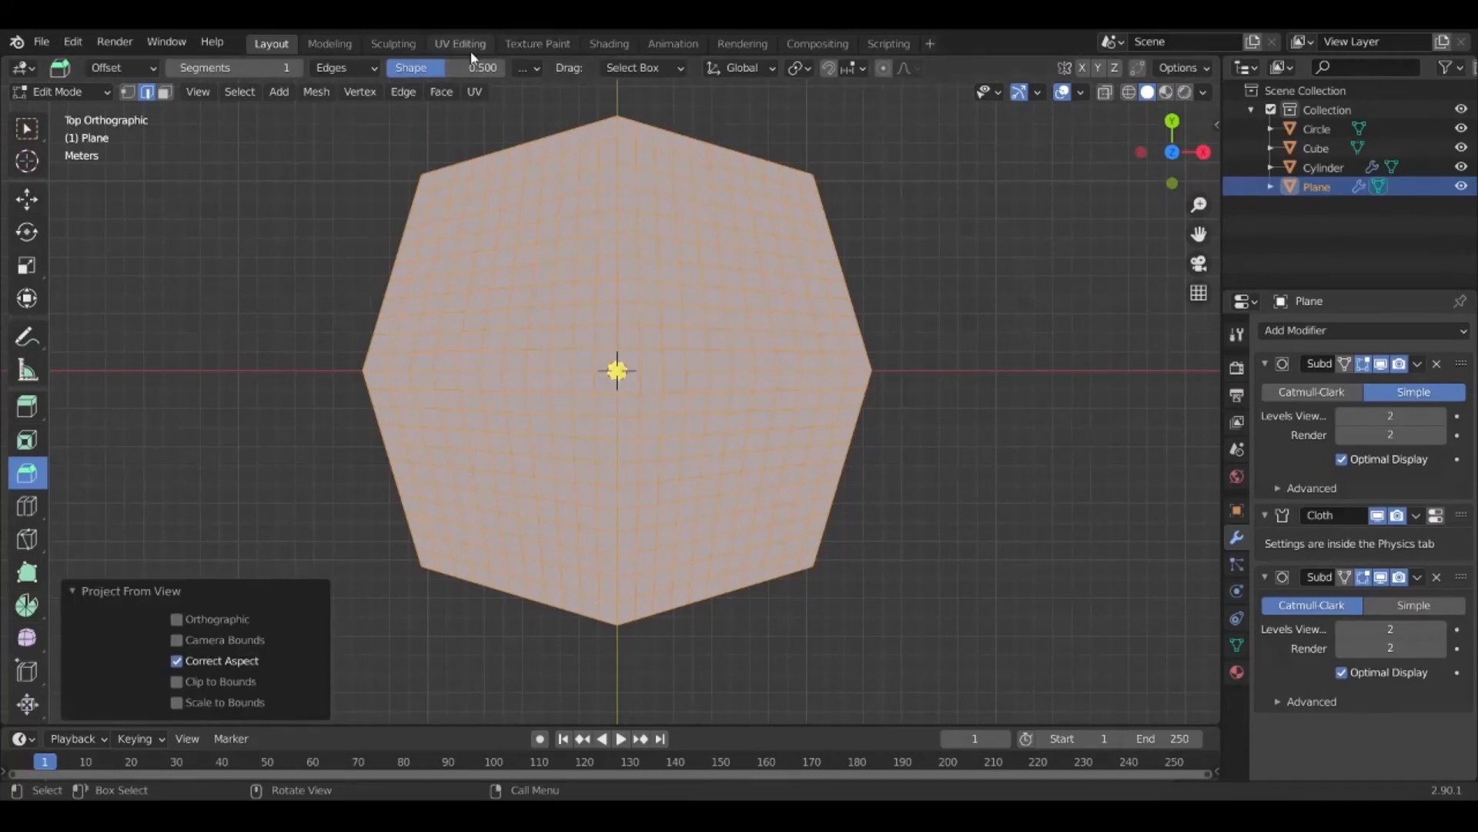
In the UV Editing workspace, enlarge the tablecloth's entire UV island to nearly fill the UV square and shift it slightly down to centre it
{"action": "left_click", "coordinate": [444, 46]}
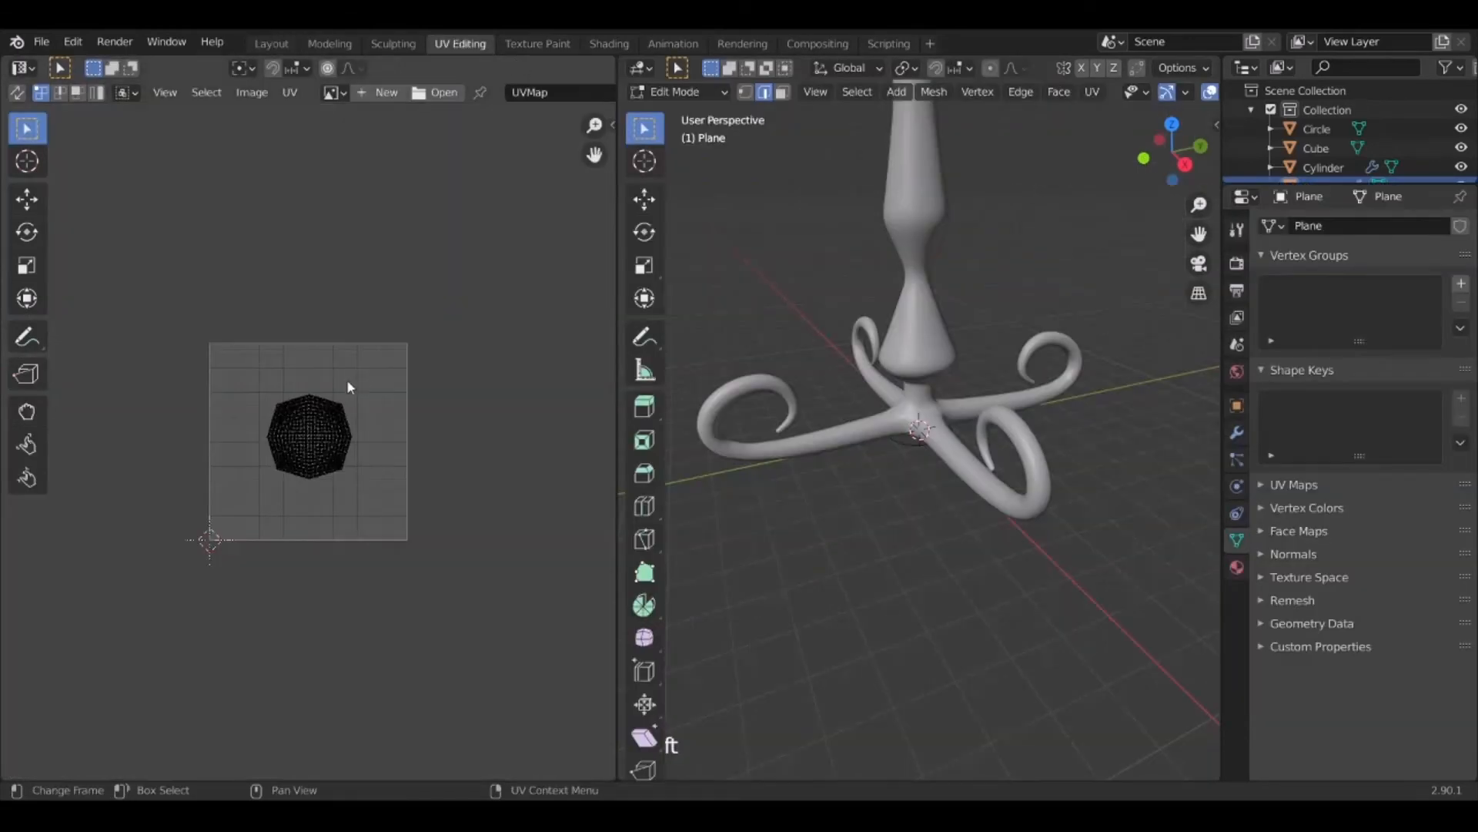
{"action": "scroll", "coordinate": [346, 379], "scroll_direction": "up", "scroll_amount": 4}
{"action": "scroll", "coordinate": [341, 465], "scroll_direction": "down", "scroll_amount": 1}
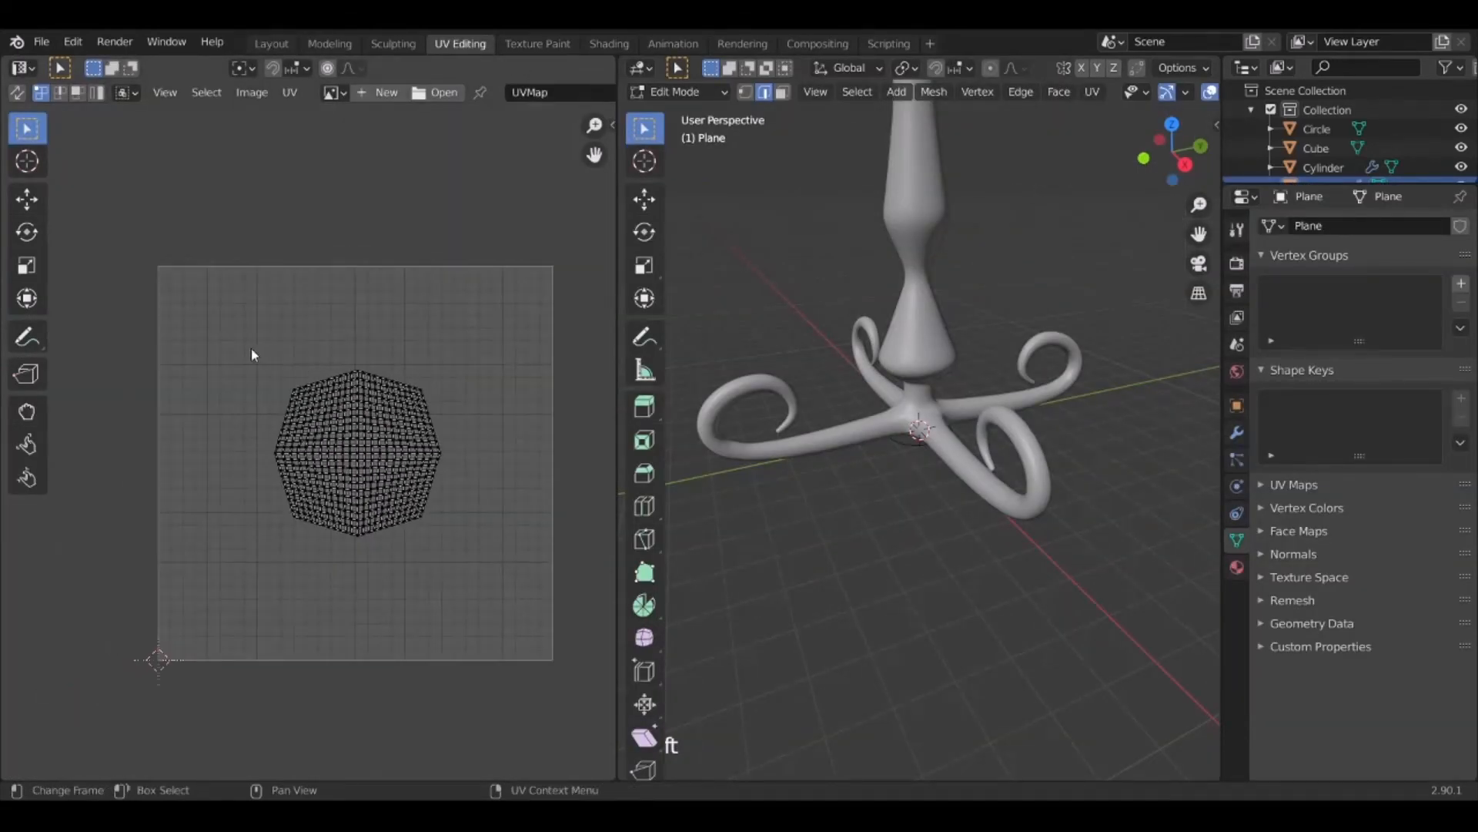
{"action": "left_click_drag", "start_coordinate": [238, 344], "coordinate": [482, 570]}
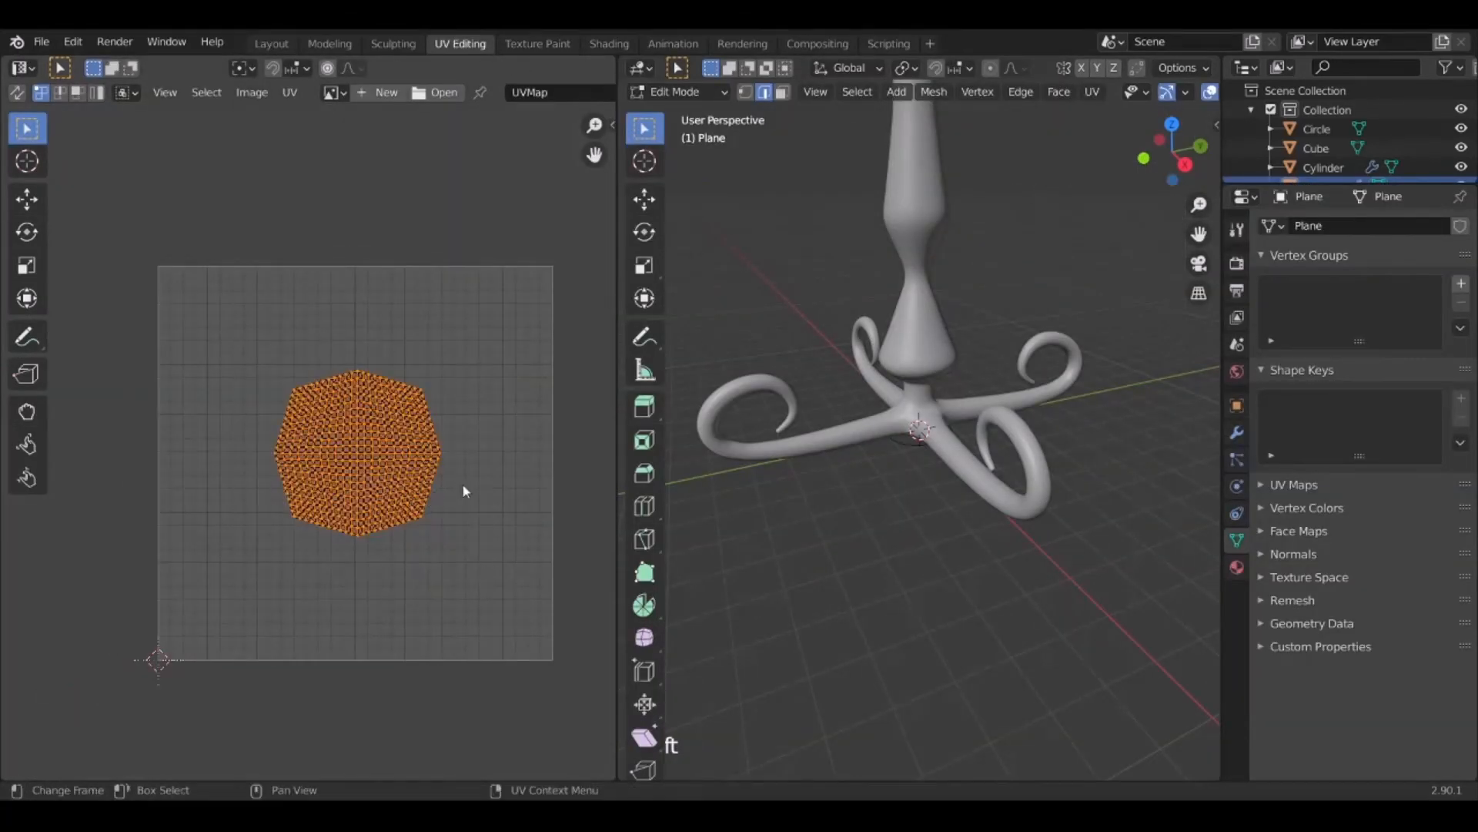
{"action": "key", "text": "s"}
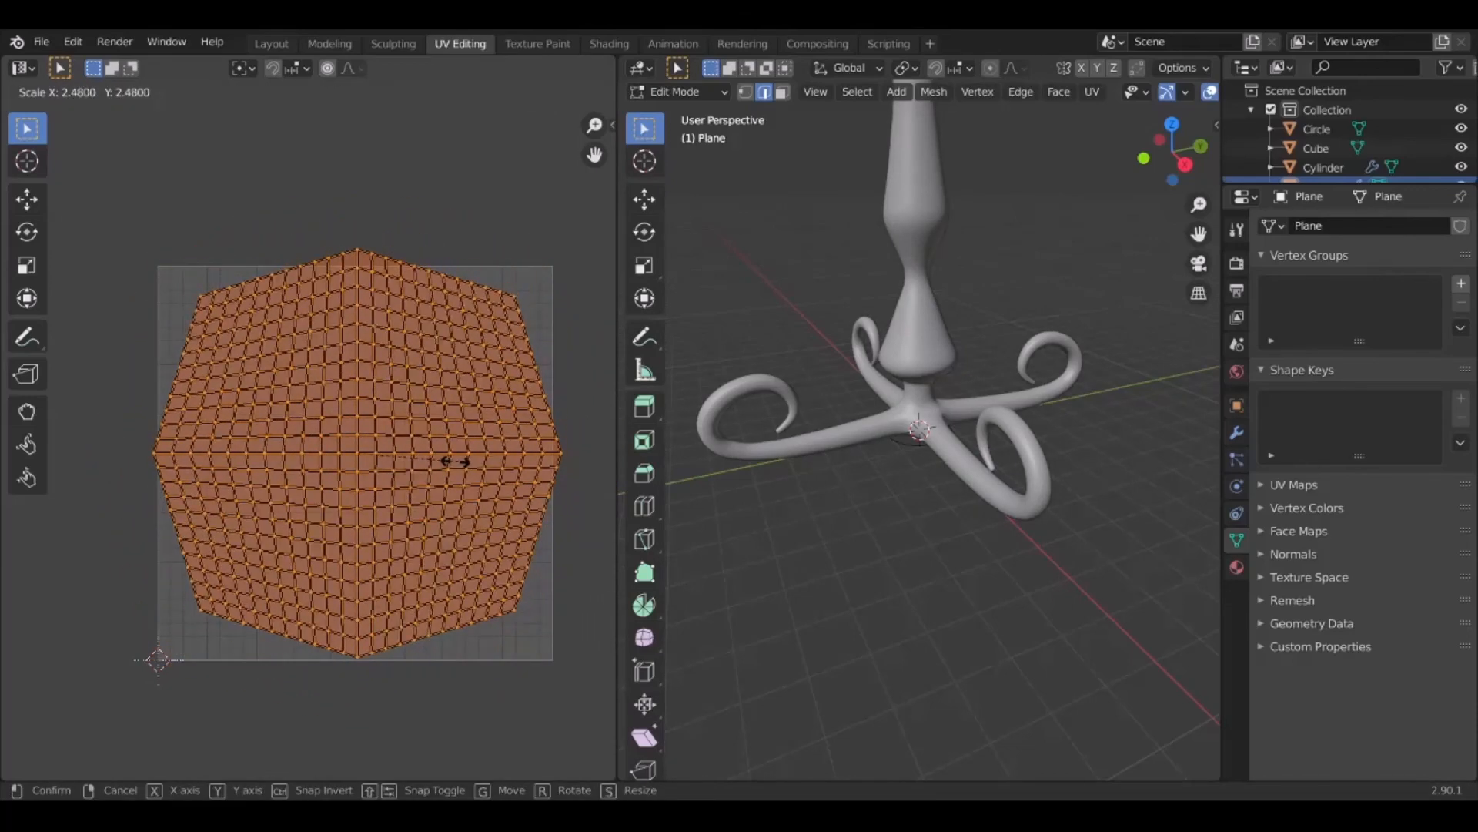
{"action": "left_click", "coordinate": [445, 461]}
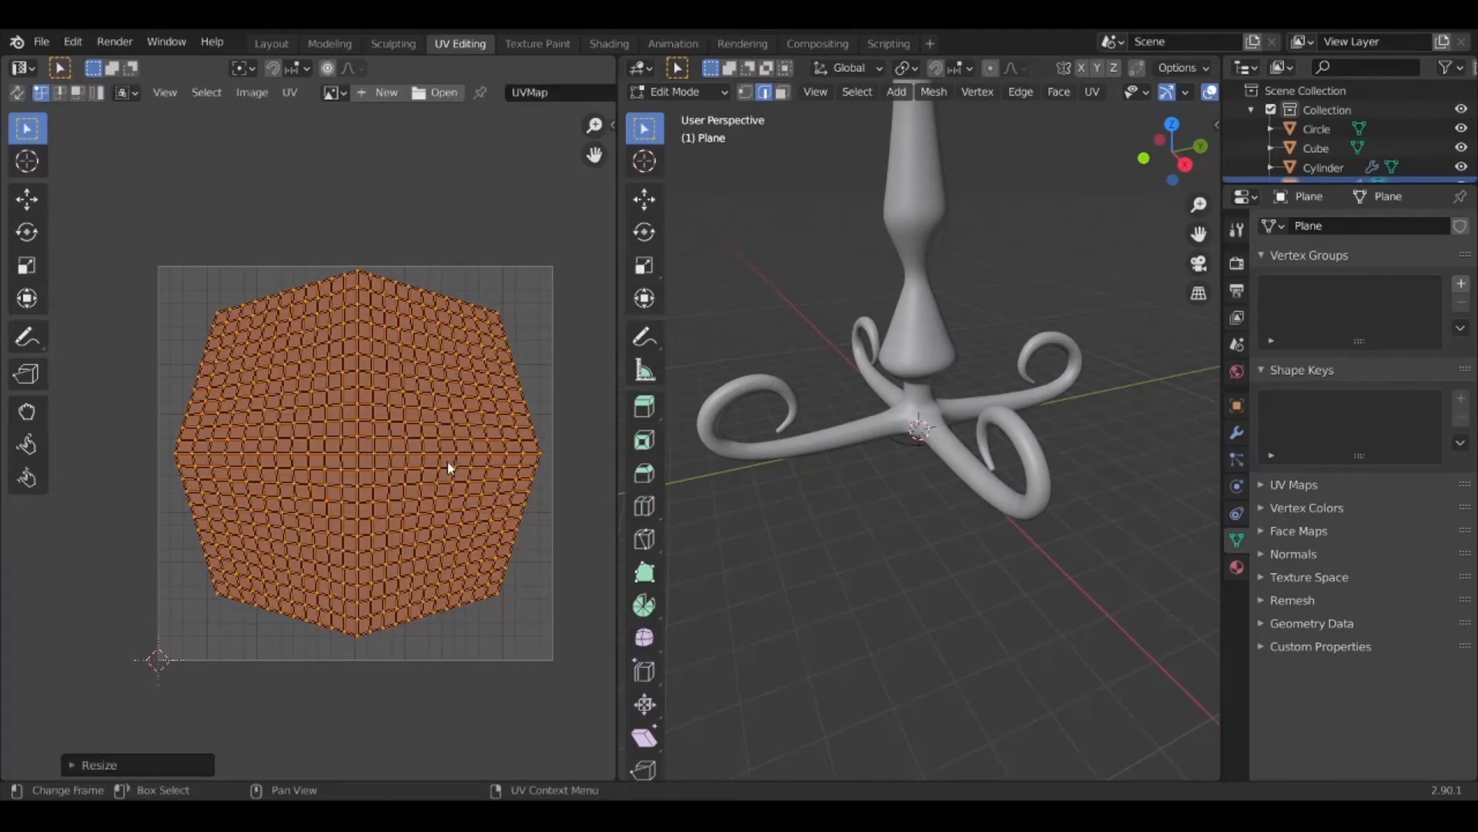
{"action": "left_click", "coordinate": [30, 200]}
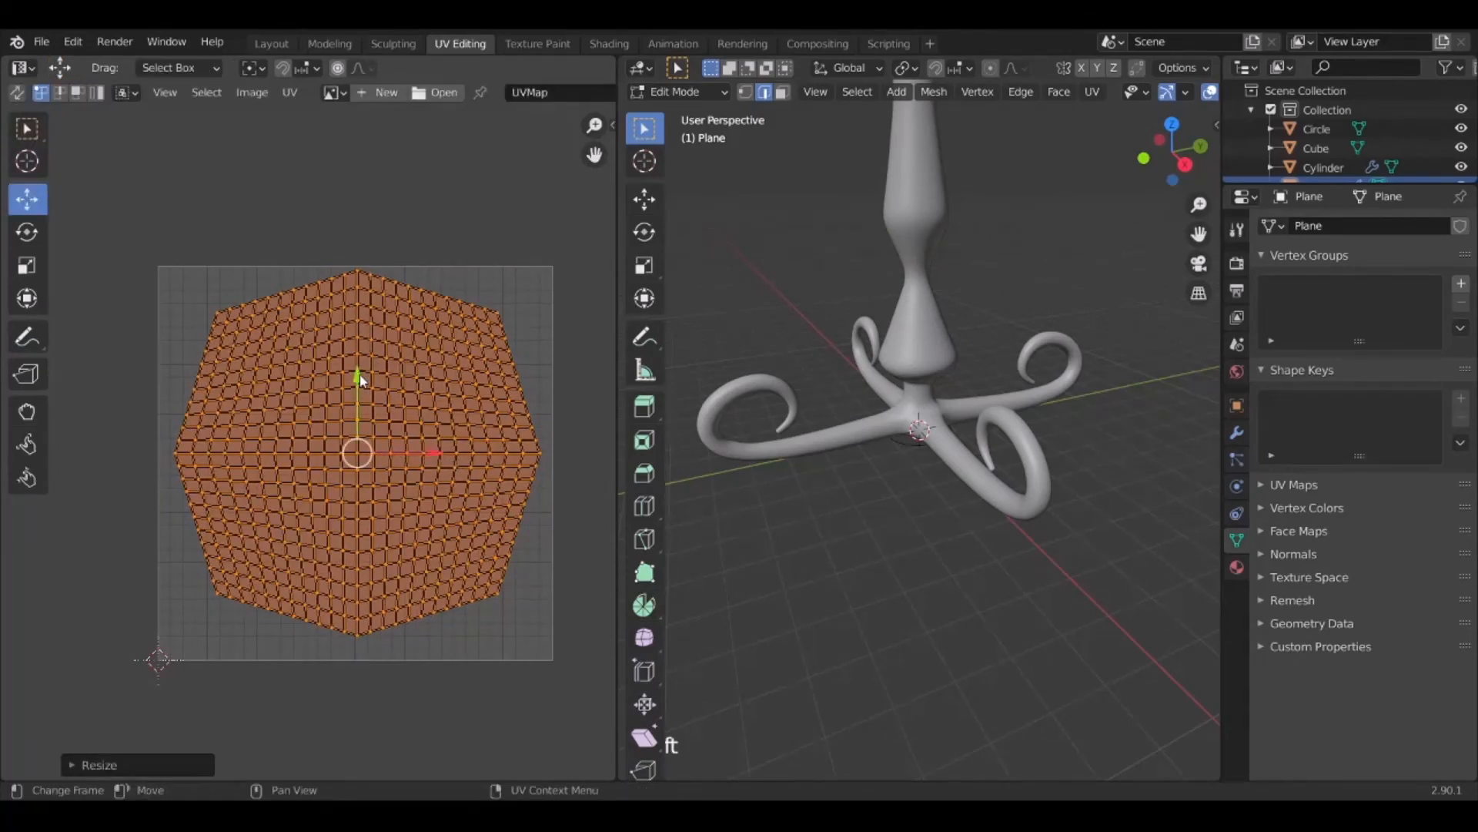
{"action": "left_click_drag", "start_coordinate": [361, 375], "coordinate": [351, 389]}
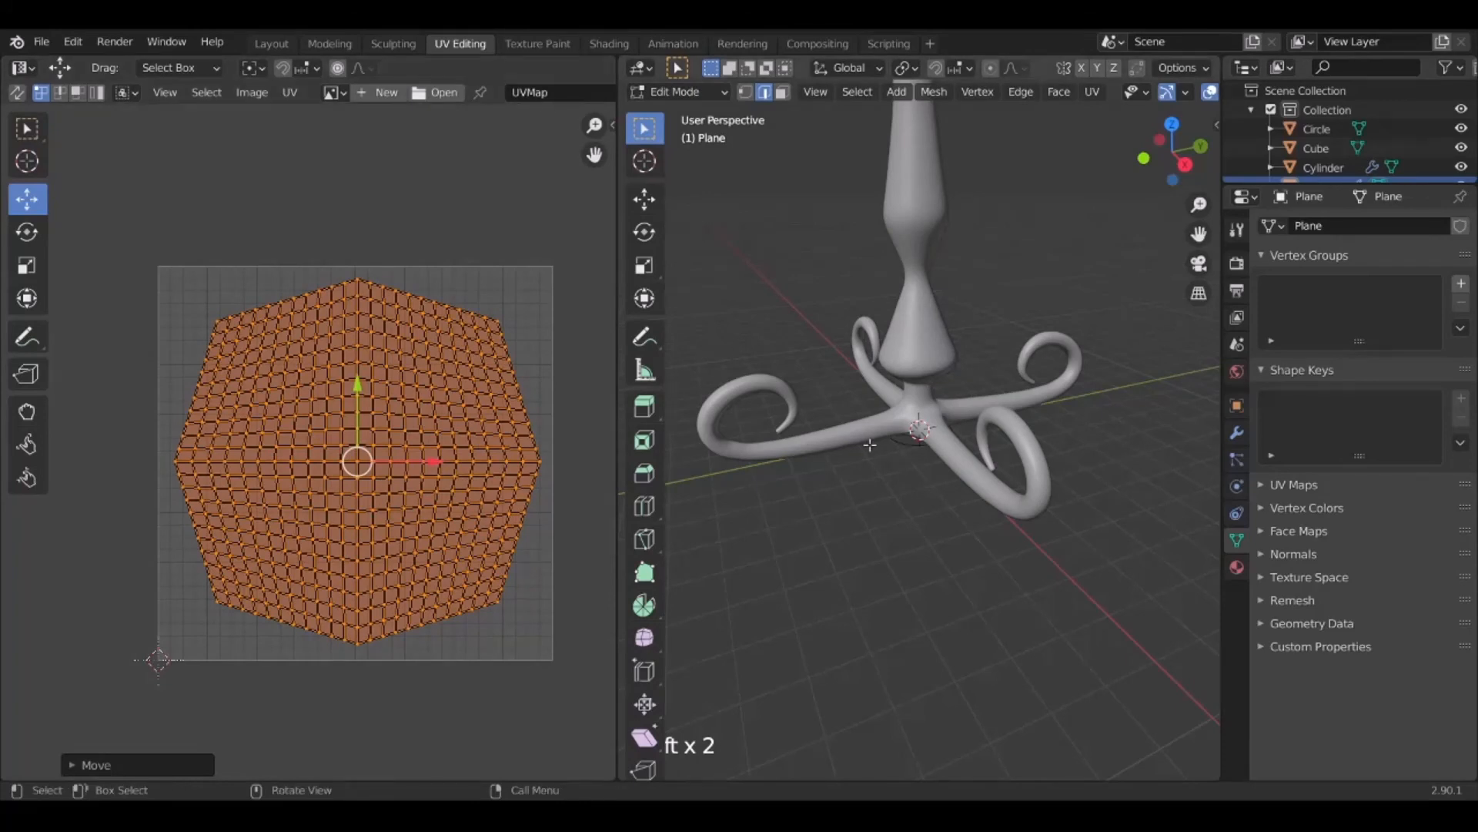
Examine the flat tablecloth mesh and the table beneath it from above and from the side in the 3D viewport
{"action": "scroll", "coordinate": [1024, 493], "scroll_direction": "down", "scroll_amount": 2}
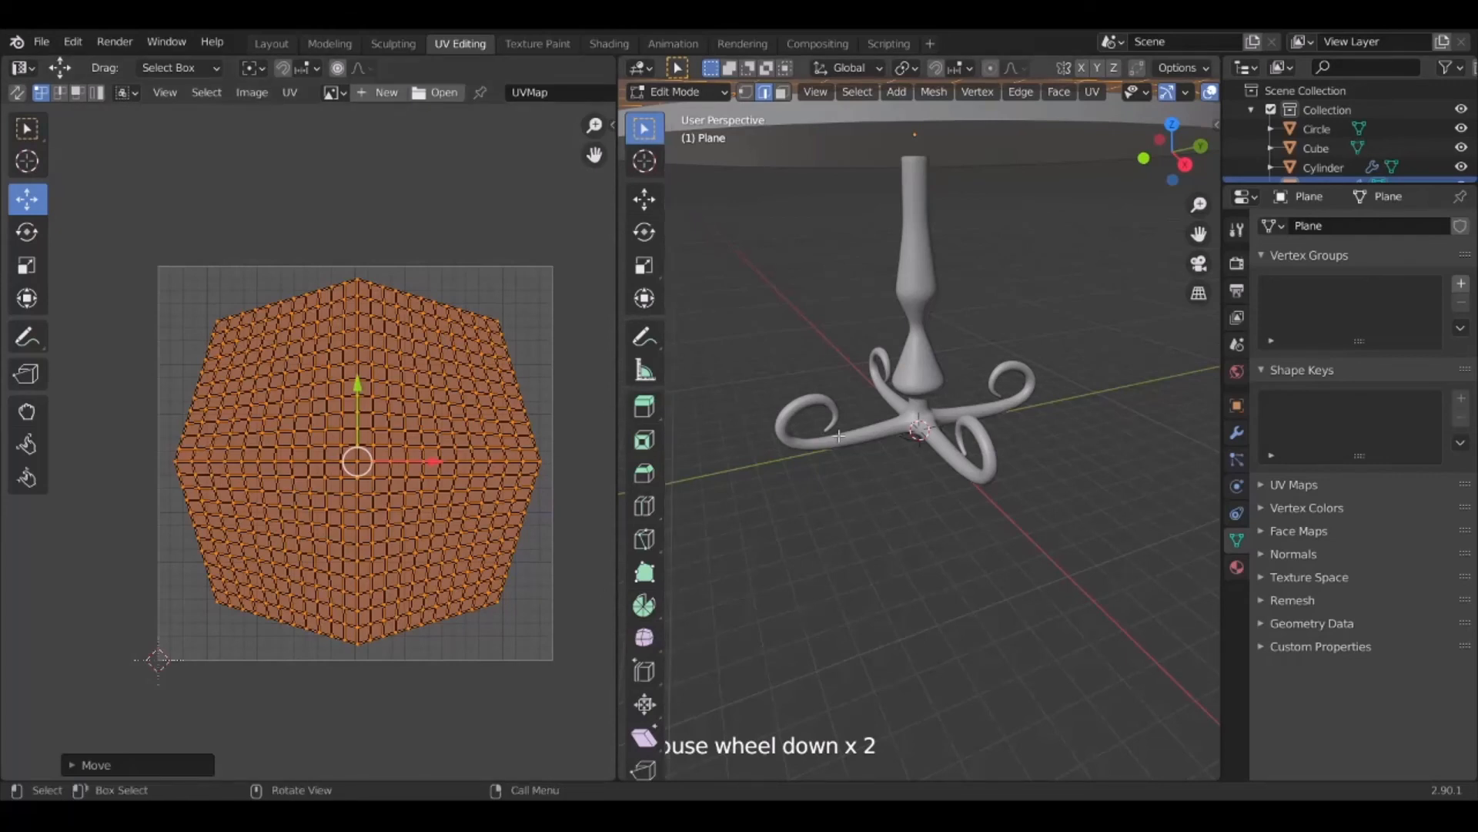
{"action": "scroll", "coordinate": [922, 197], "scroll_direction": "up", "scroll_amount": 1}
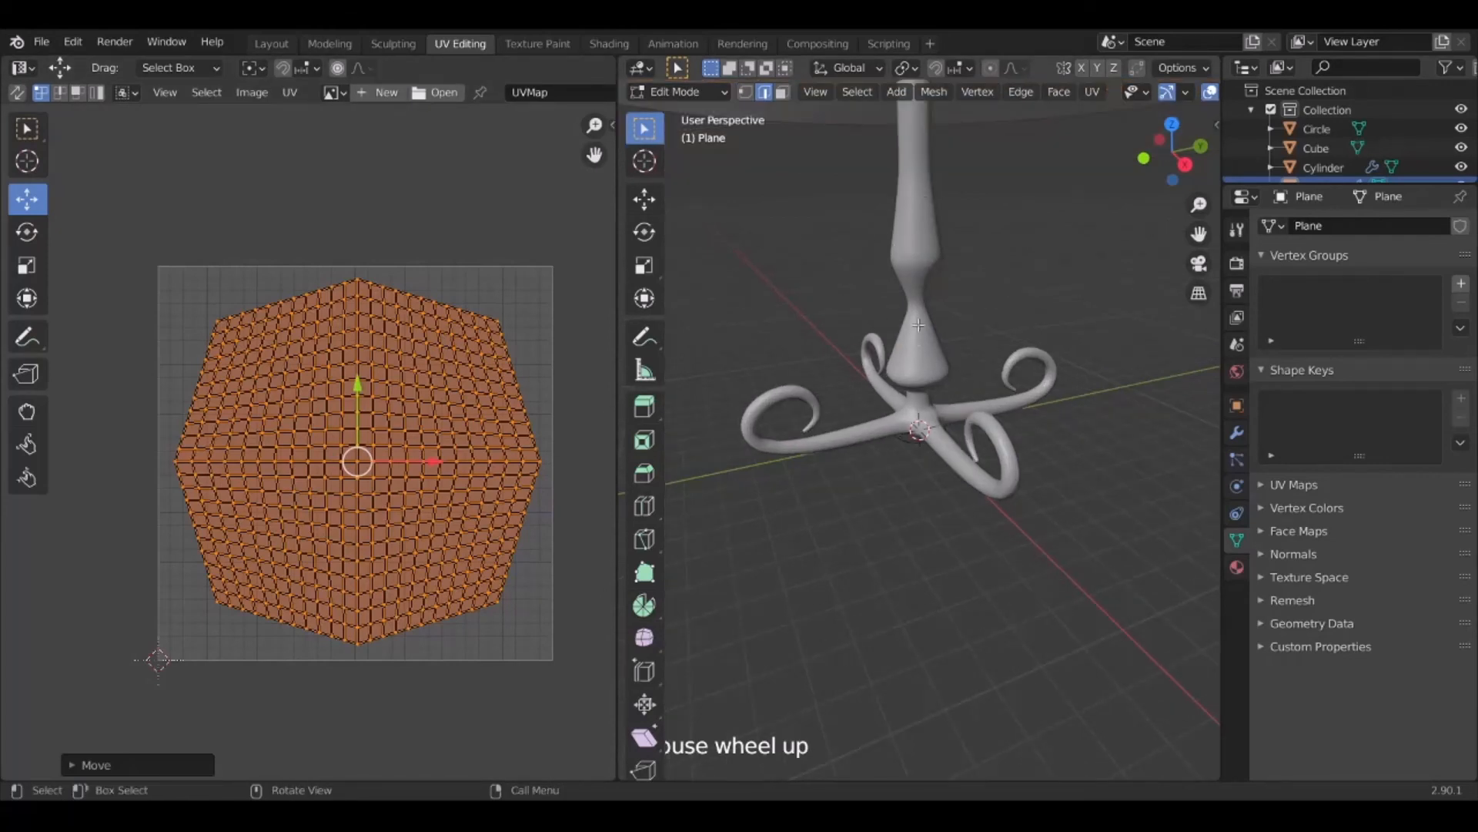
{"action": "middle_click_drag", "start_coordinate": [919, 325], "coordinate": [894, 385]}
{"action": "scroll", "coordinate": [914, 429], "scroll_direction": "down", "scroll_amount": 5}
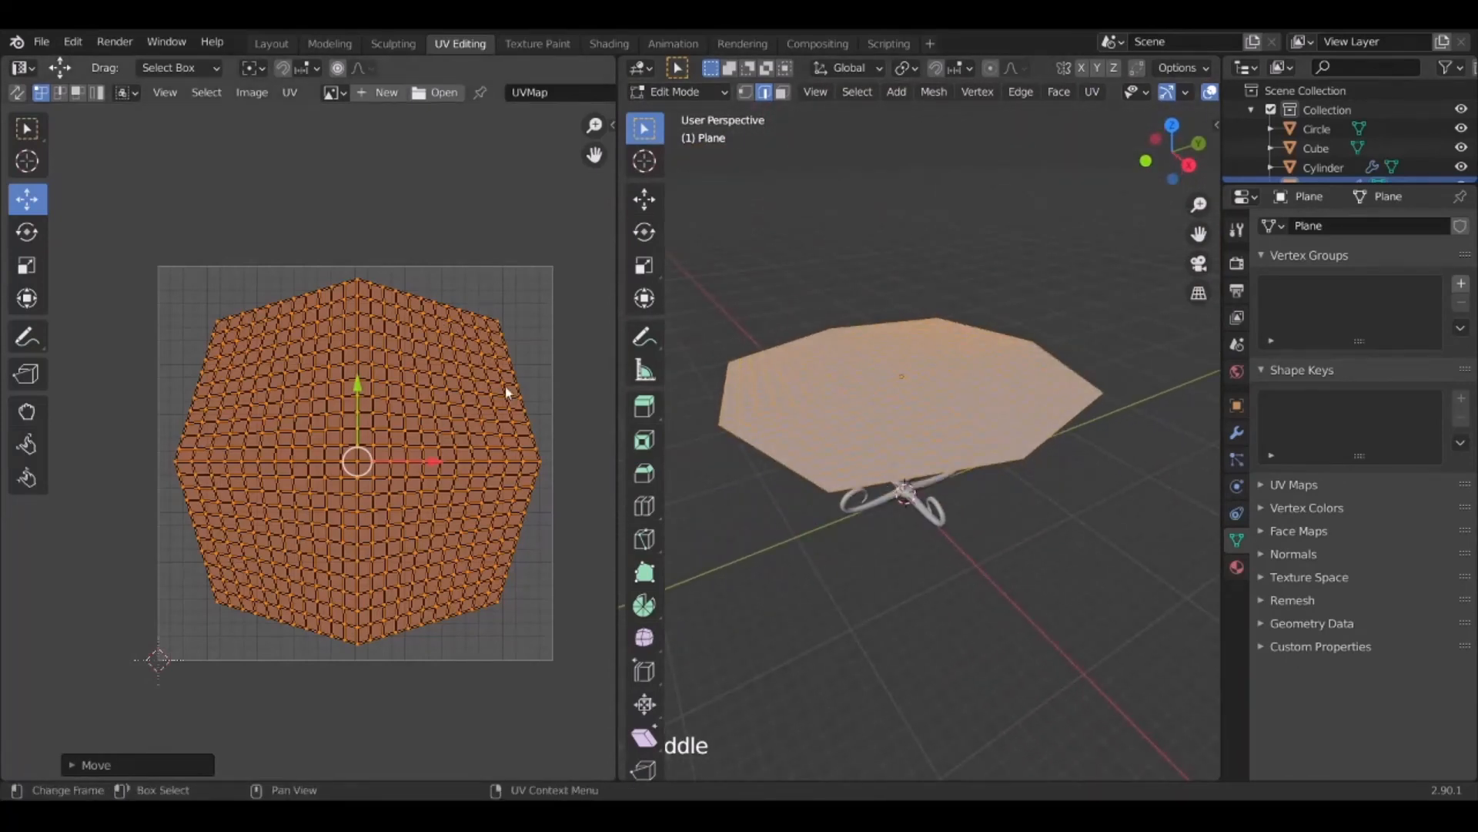
{"action": "middle_click_drag", "start_coordinate": [867, 513], "coordinate": [980, 483]}
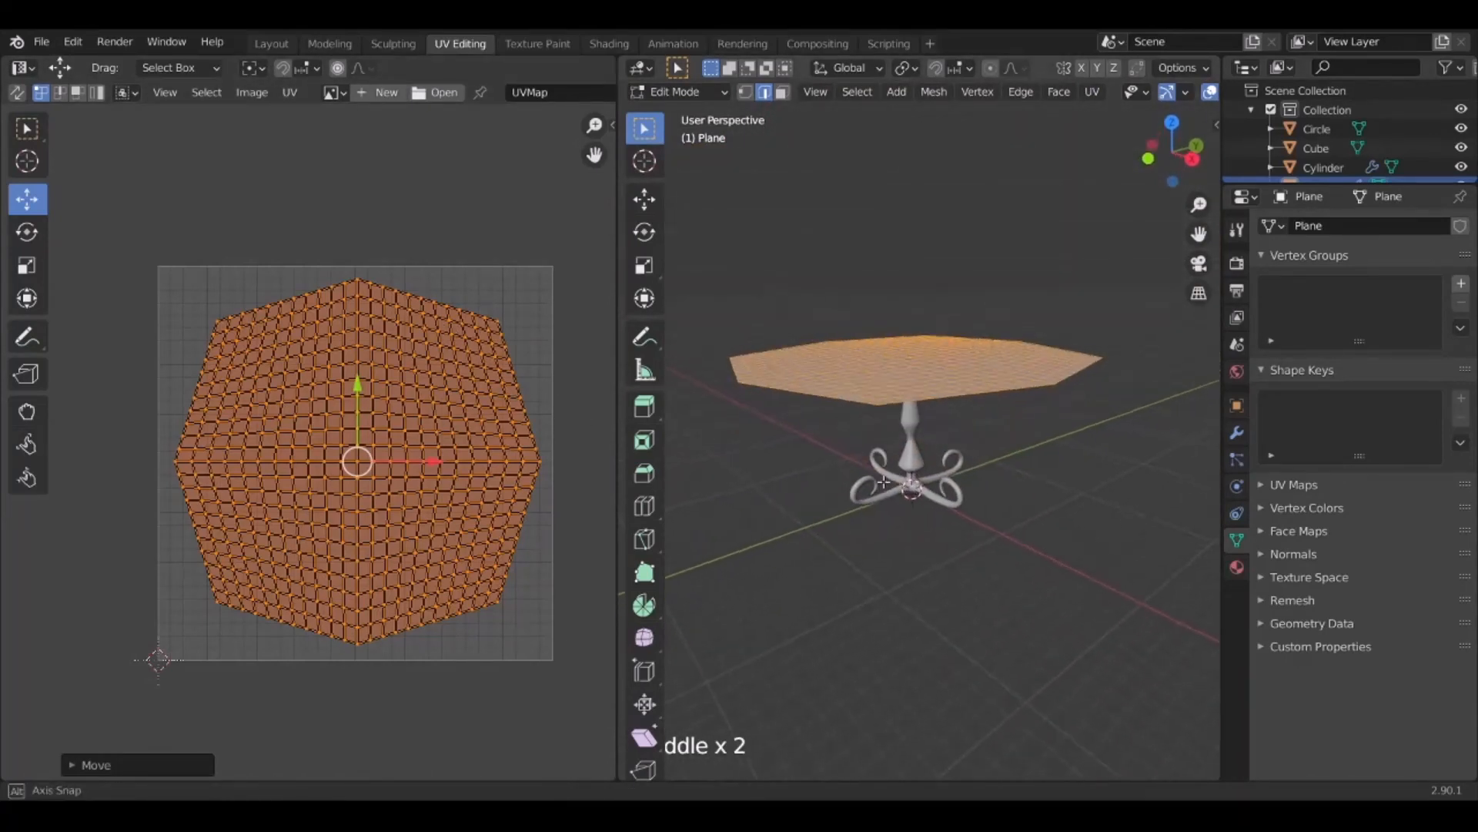
{"action": "scroll", "coordinate": [979, 482], "scroll_direction": "up", "scroll_amount": 2}
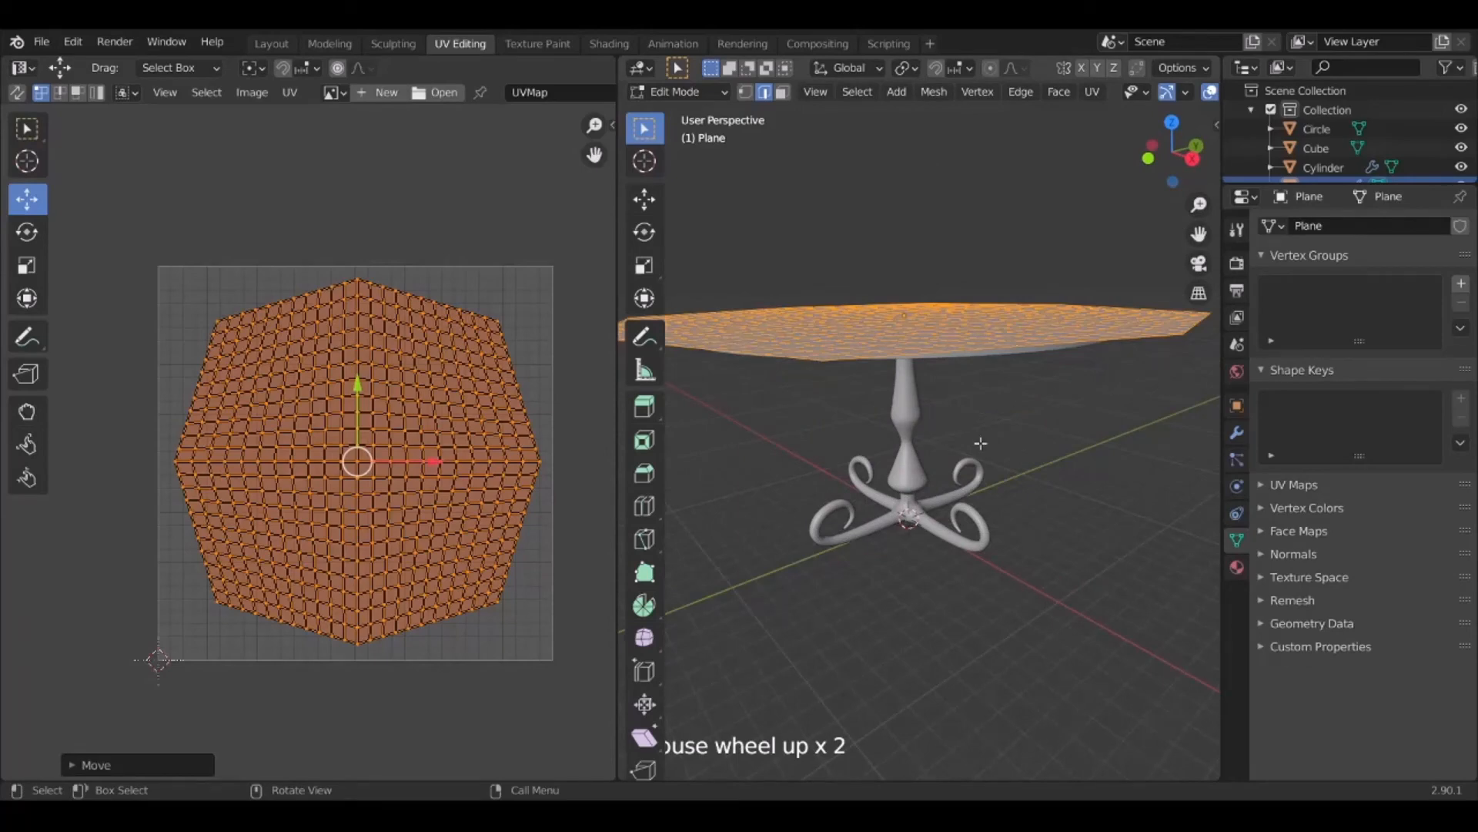
{"action": "scroll", "coordinate": [1002, 499], "scroll_direction": "up", "scroll_amount": 1}
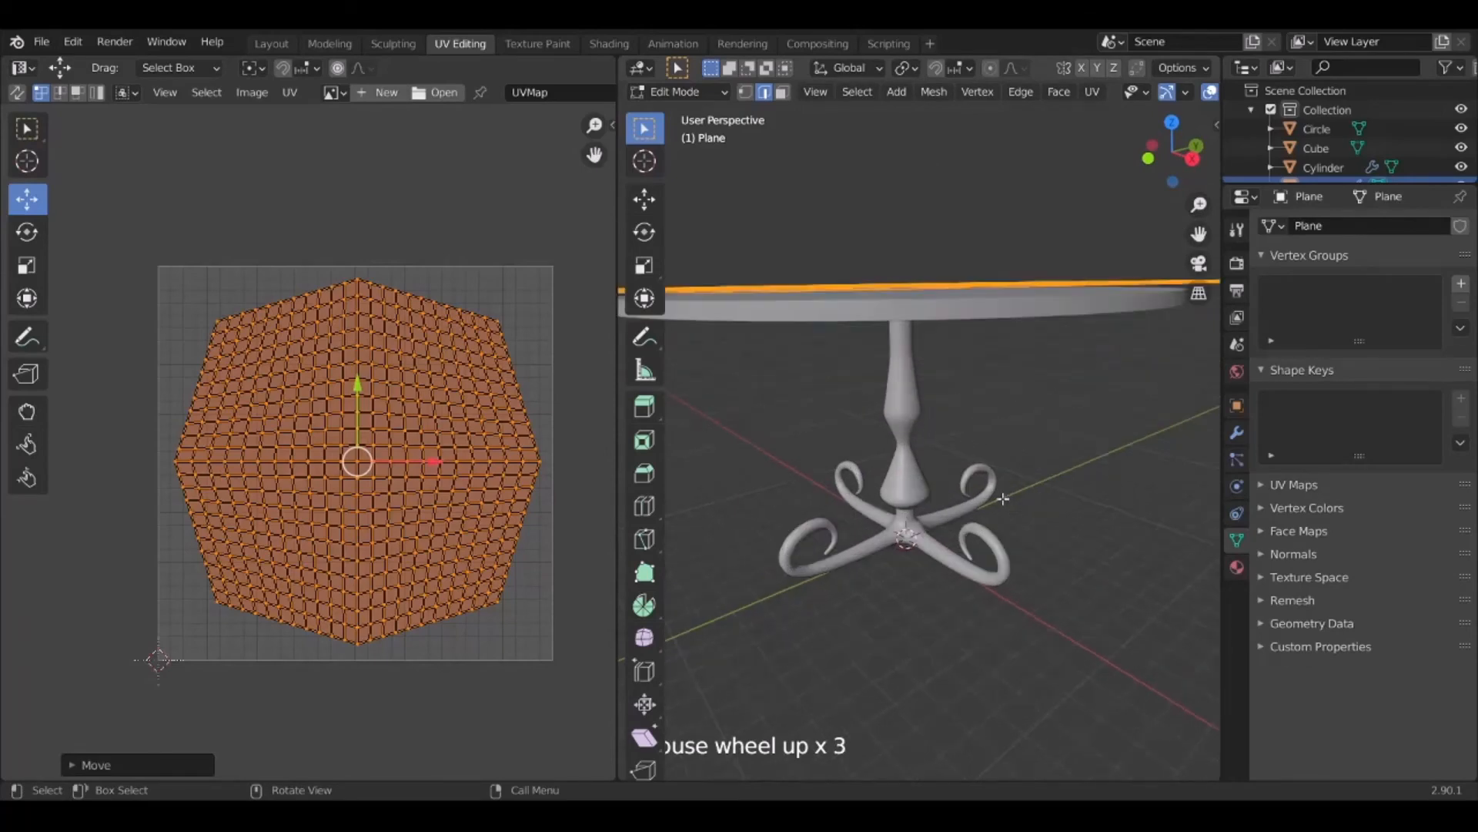
{"action": "middle_click_drag", "start_coordinate": [1003, 499], "coordinate": [945, 518]}
{"action": "scroll", "coordinate": [944, 517], "scroll_direction": "down", "scroll_amount": 2}
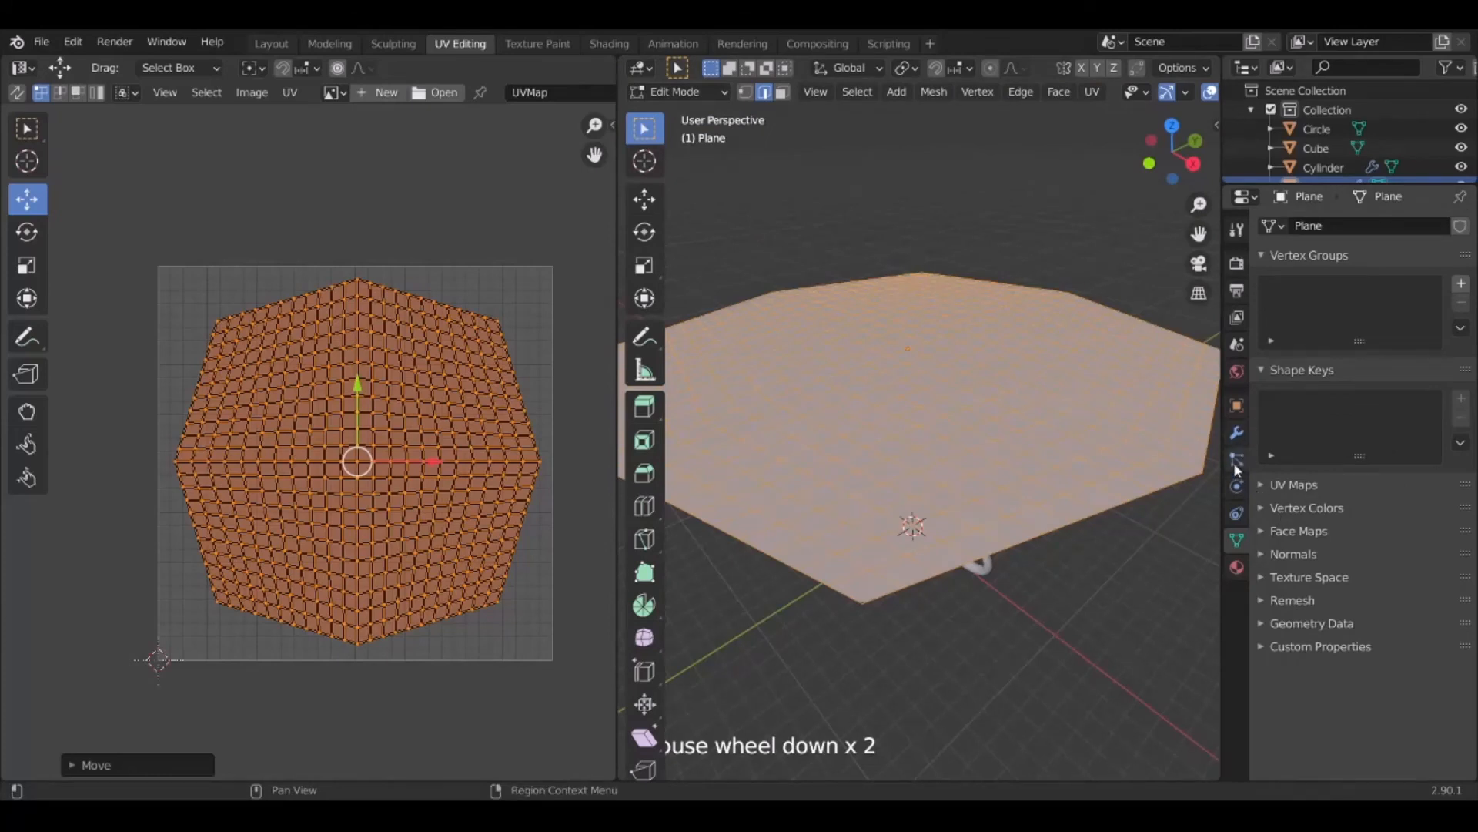
Assign a new material with a pale peach base colour to the whole tablecloth, and show the scene in Object Mode with Material Preview shading
{"action": "left_click", "coordinate": [1237, 567]}
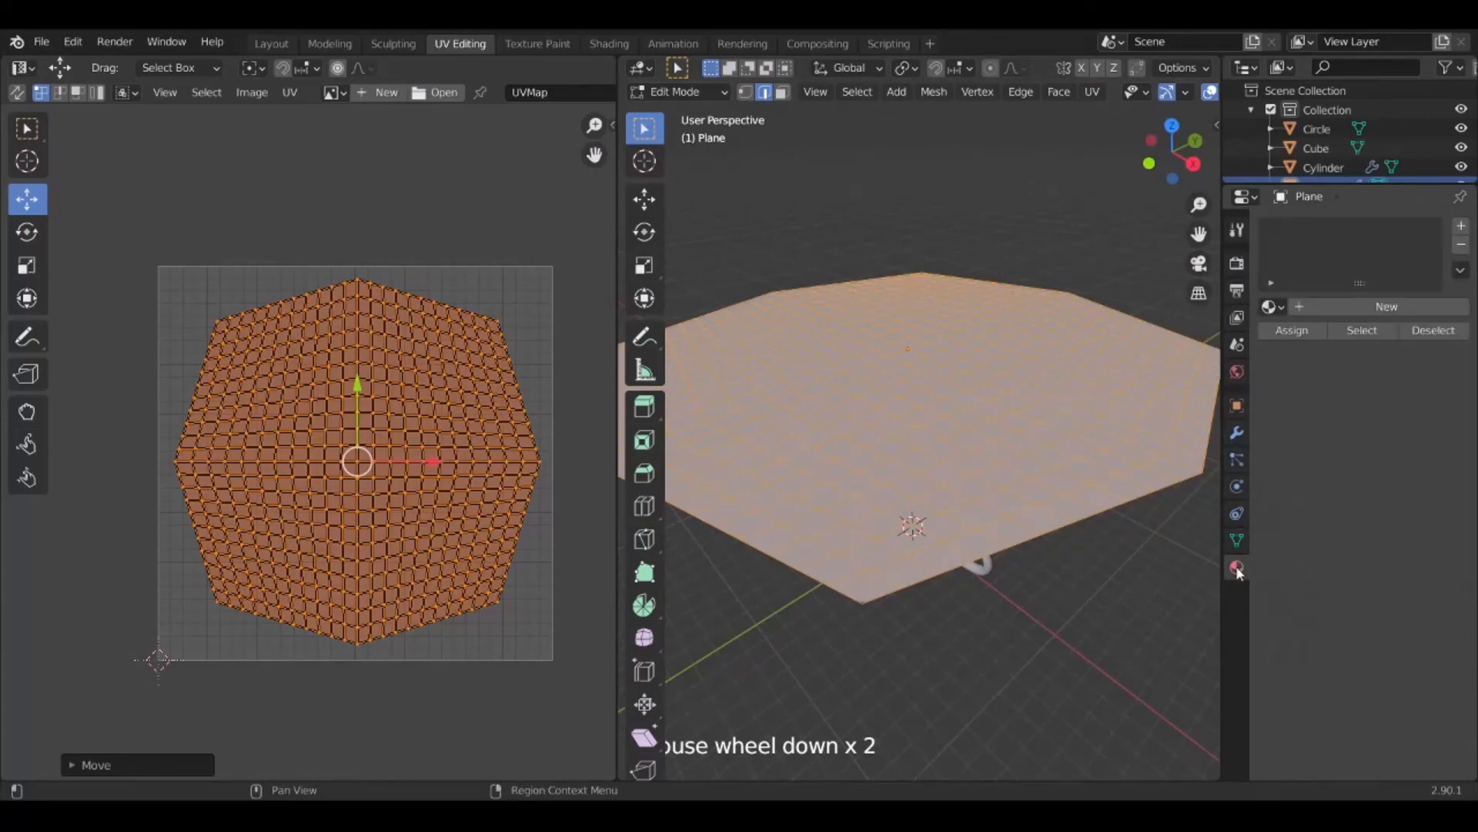
{"action": "left_click", "coordinate": [1319, 306]}
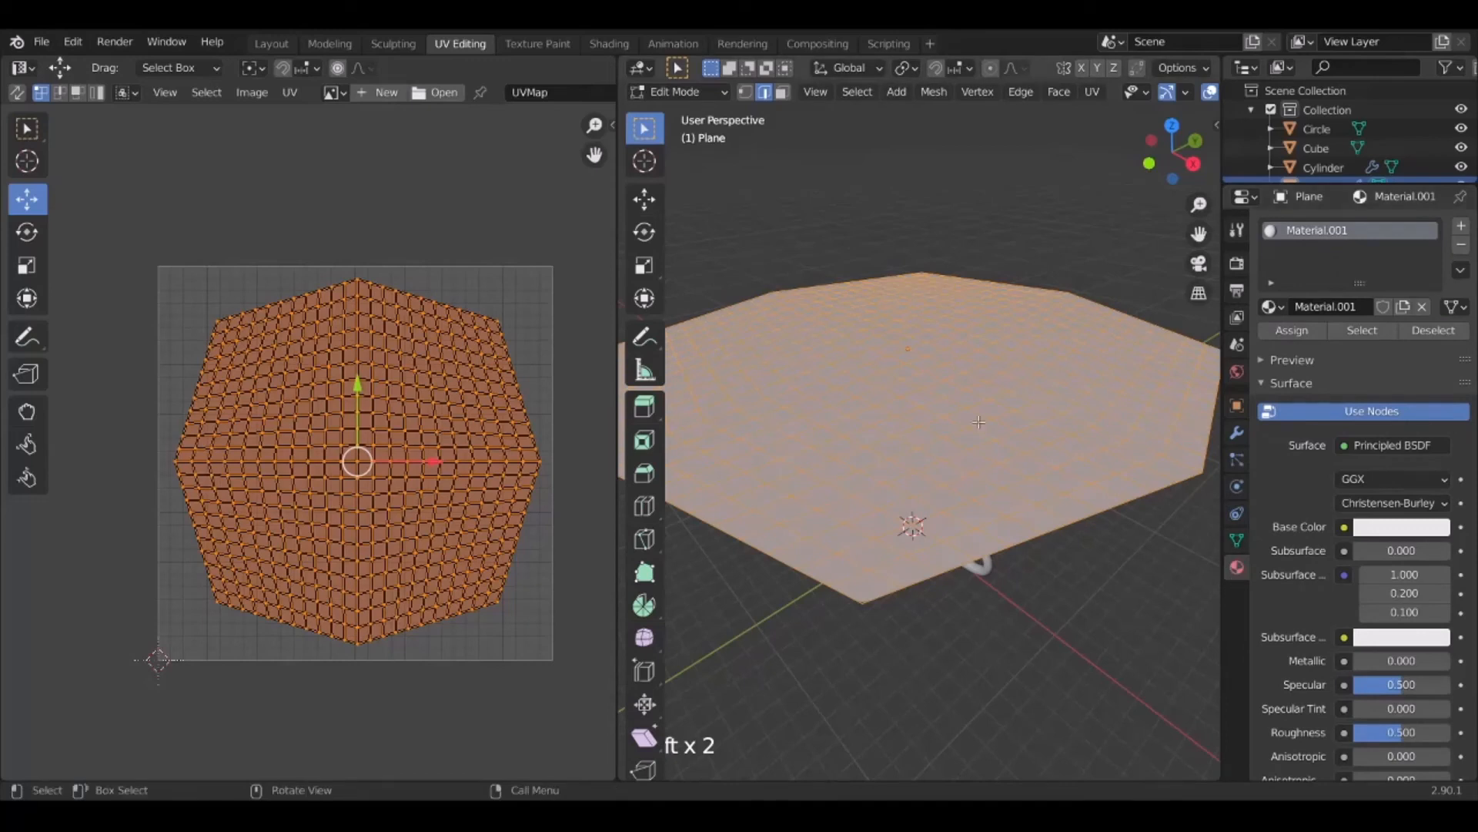
{"action": "left_click", "coordinate": [1313, 331]}
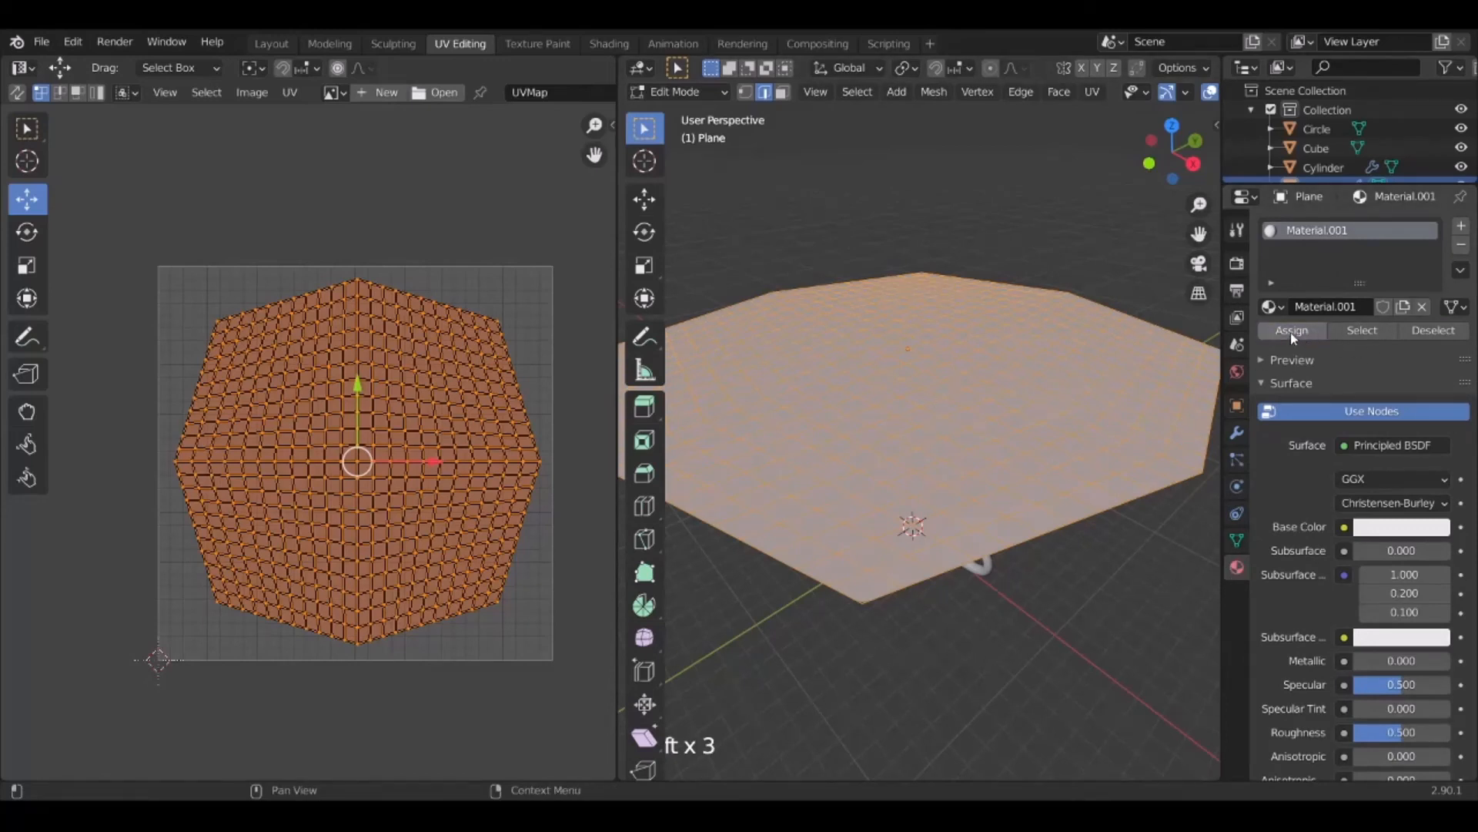
{"action": "left_click", "coordinate": [1396, 529]}
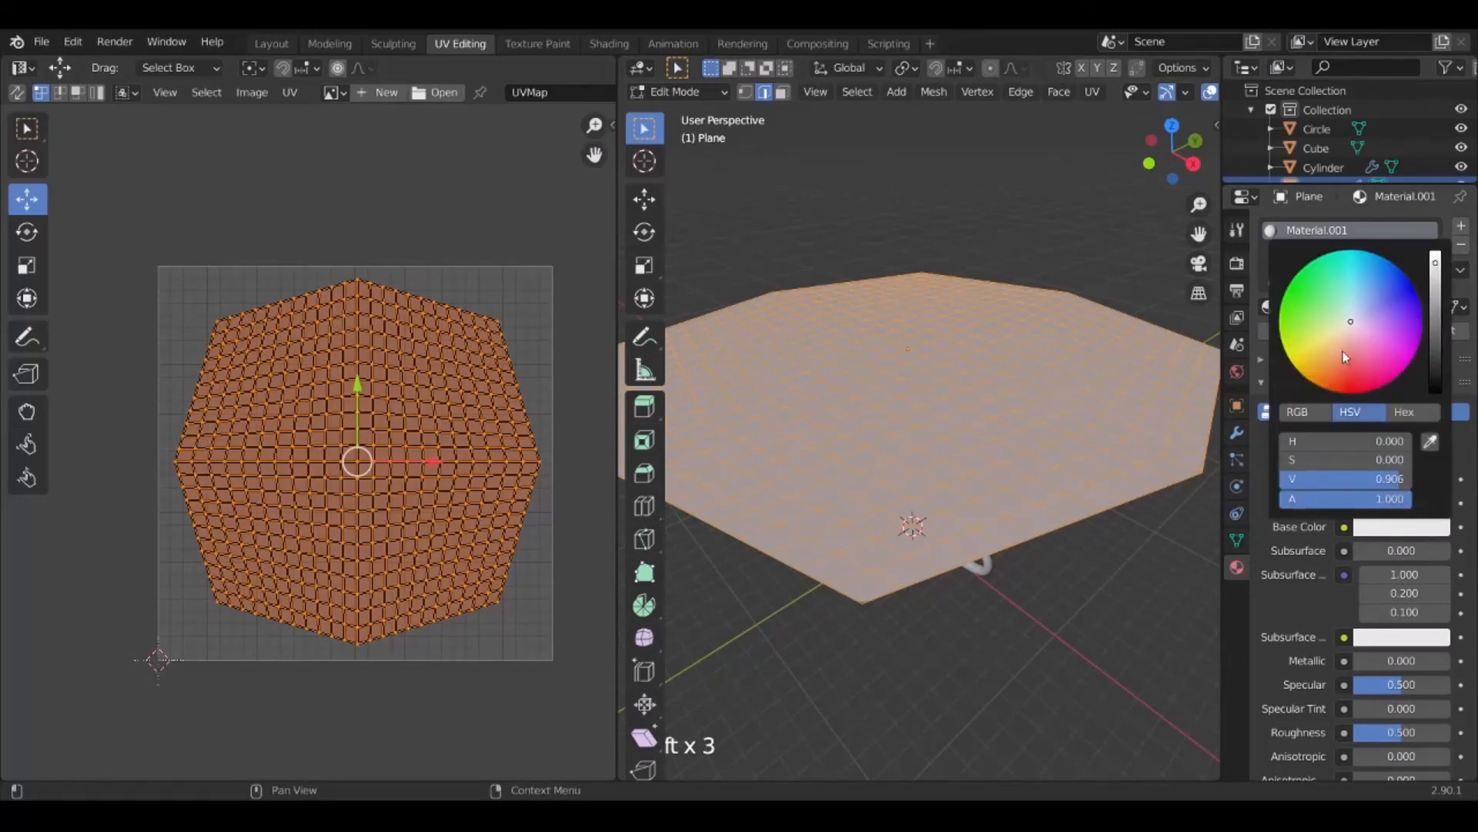
{"action": "mouse_move", "coordinate": [1299, 461]}
{"action": "left_mouse_down"}
{"action": "mouse_move", "coordinate": [1320, 461]}
{"action": "mouse_move", "coordinate": [1303, 446]}
{"action": "left_mouse_up"}
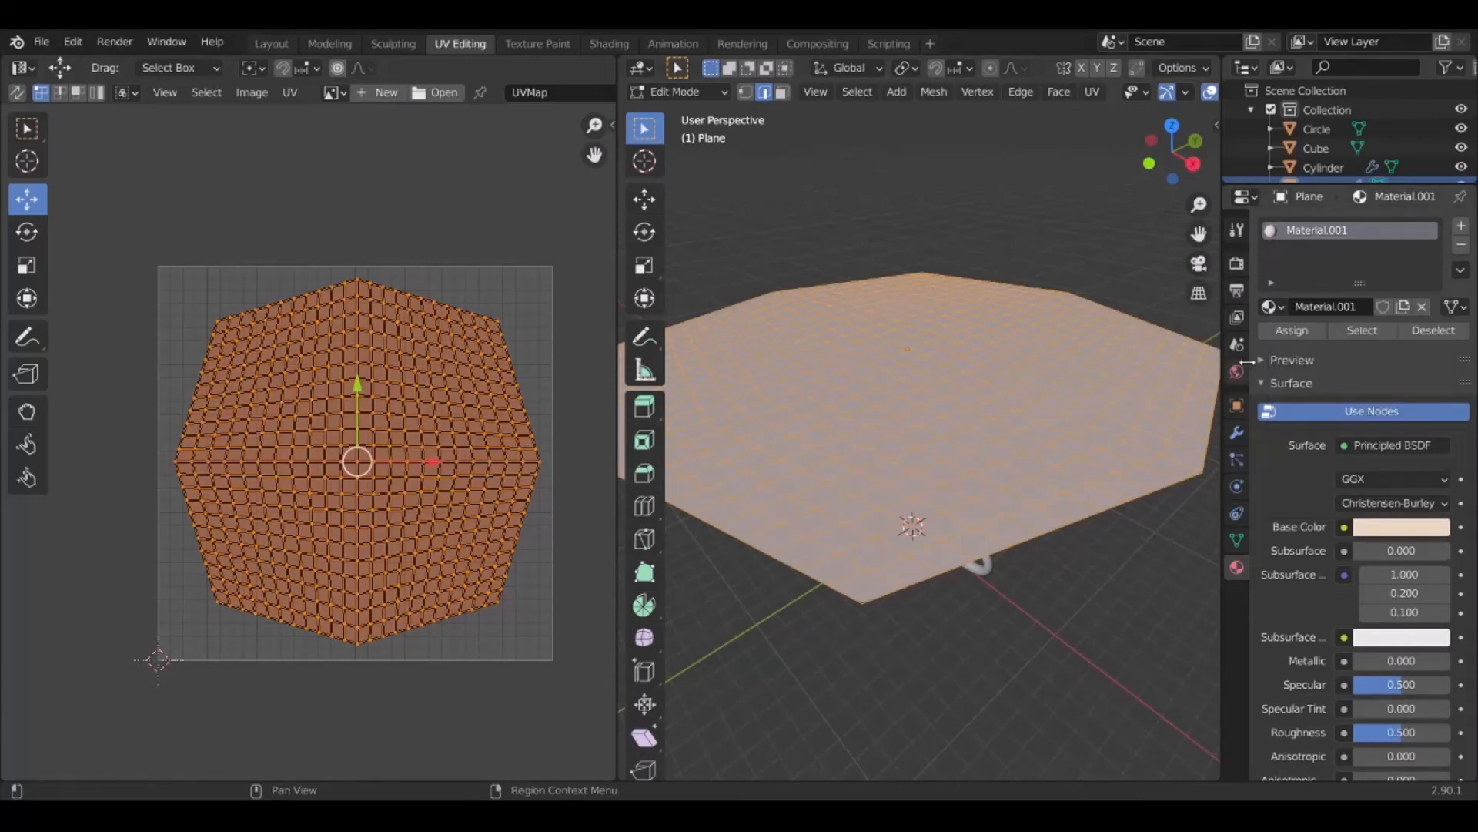
{"action": "key", "text": "Tab"}
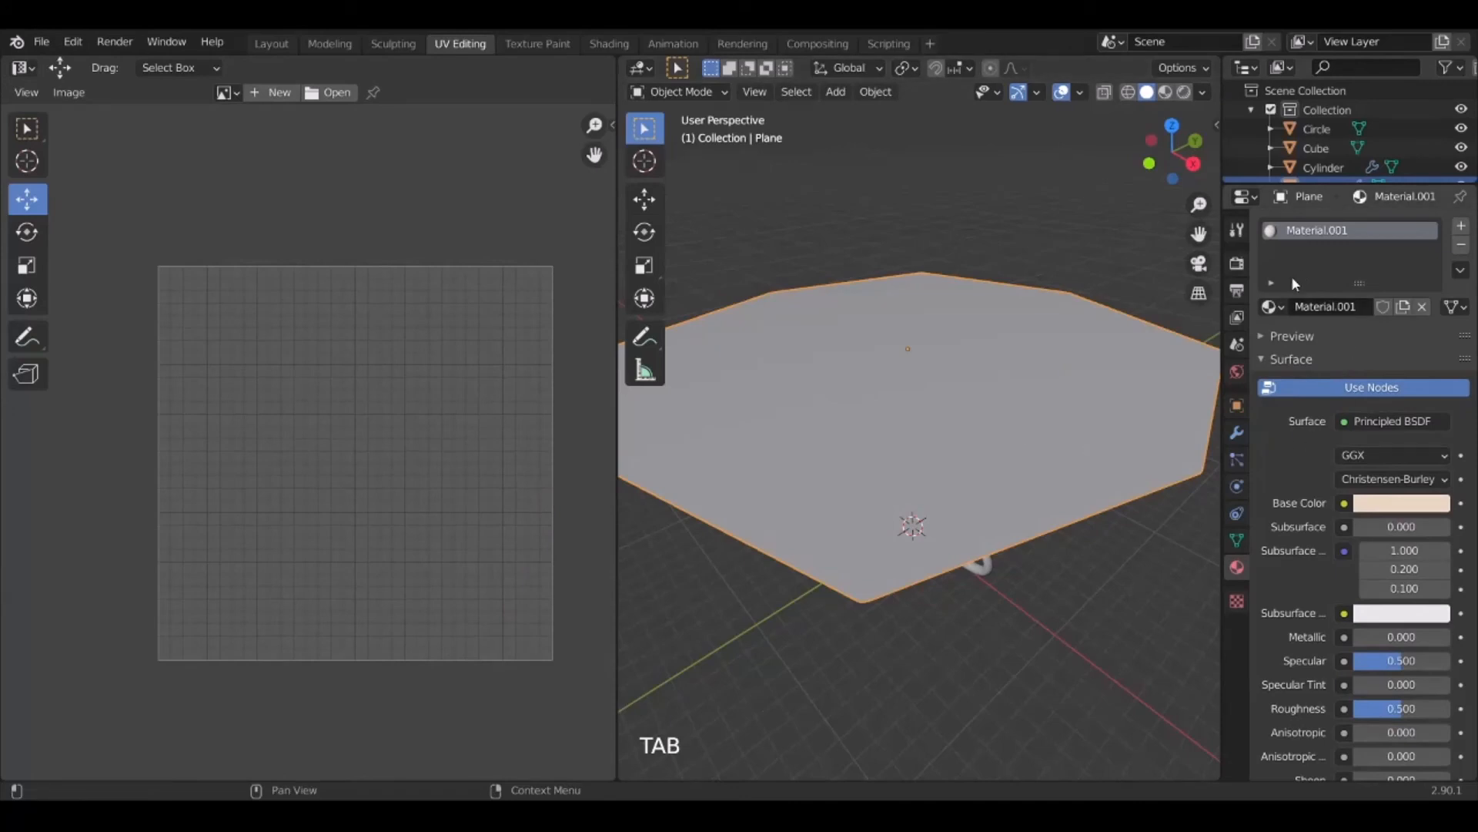
{"action": "left_click", "coordinate": [1166, 92]}
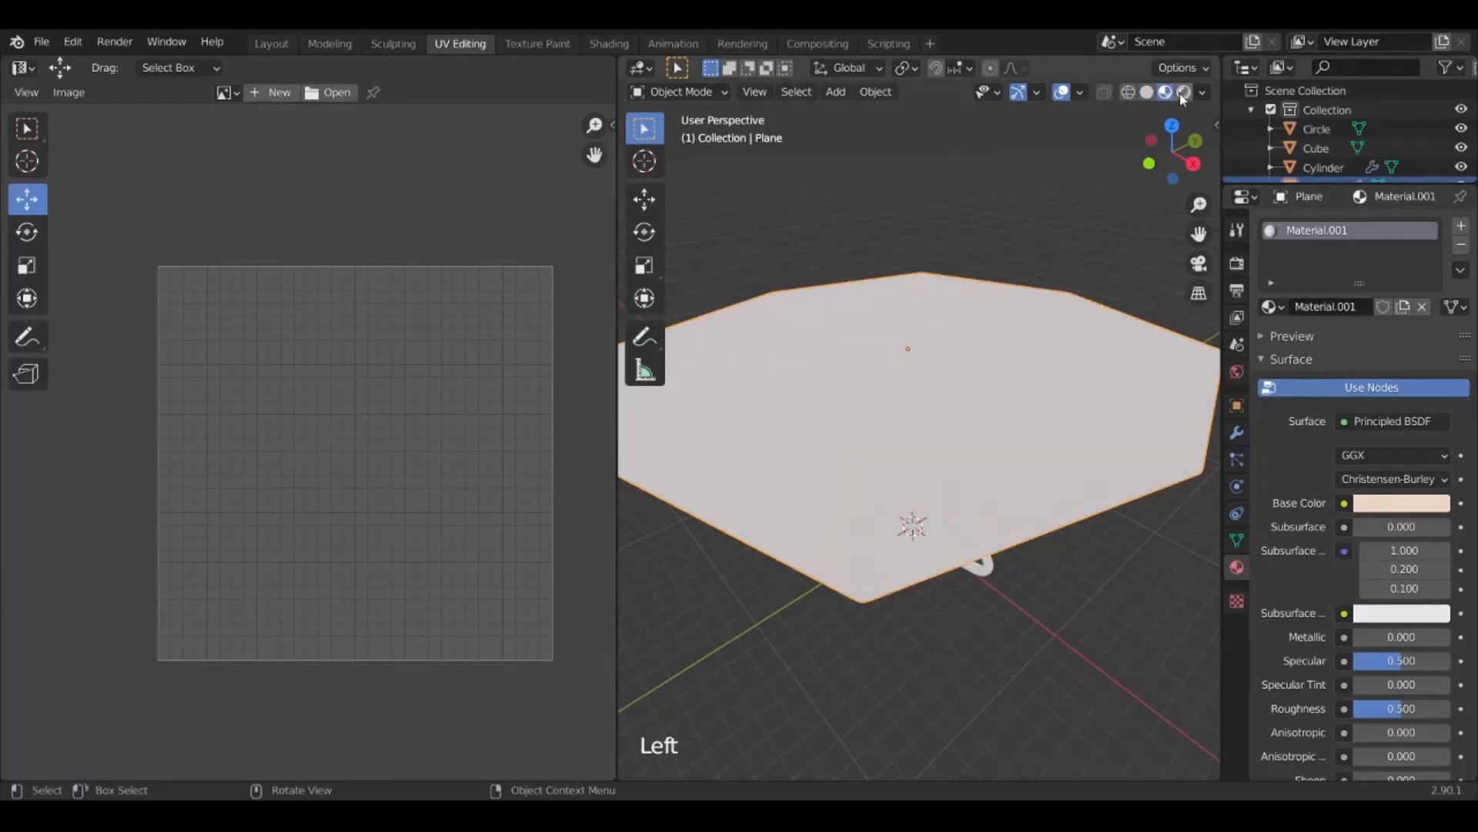
Give the round tabletop a new material with a dull brown base colour of H 0.063, S 0.376, V 0.364
{"action": "middle_click_drag", "start_coordinate": [912, 532], "coordinate": [928, 391]}
{"action": "left_click", "coordinate": [928, 392]}
{"action": "left_click", "coordinate": [930, 307]}
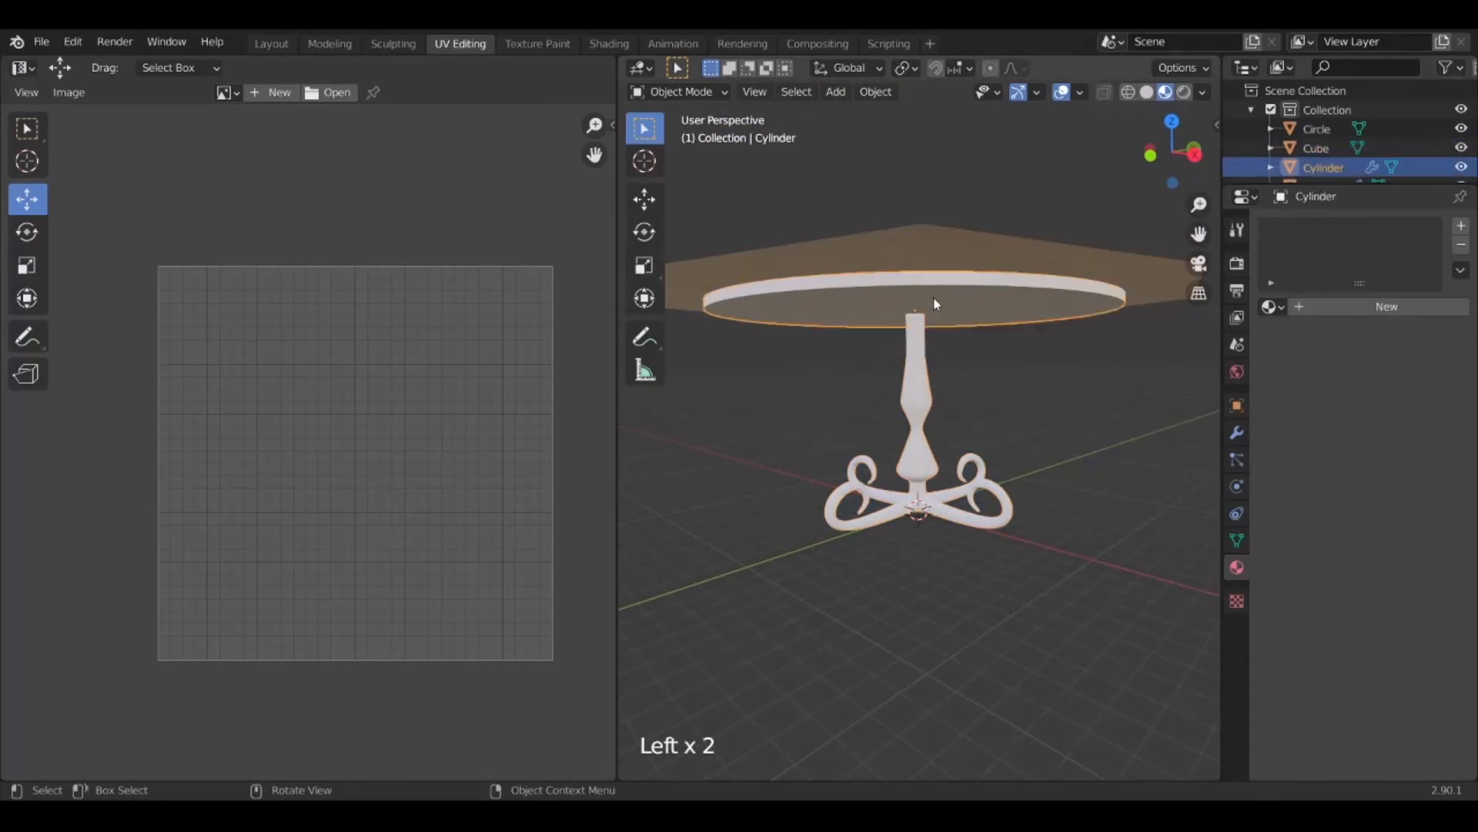
{"action": "left_click", "coordinate": [1328, 306]}
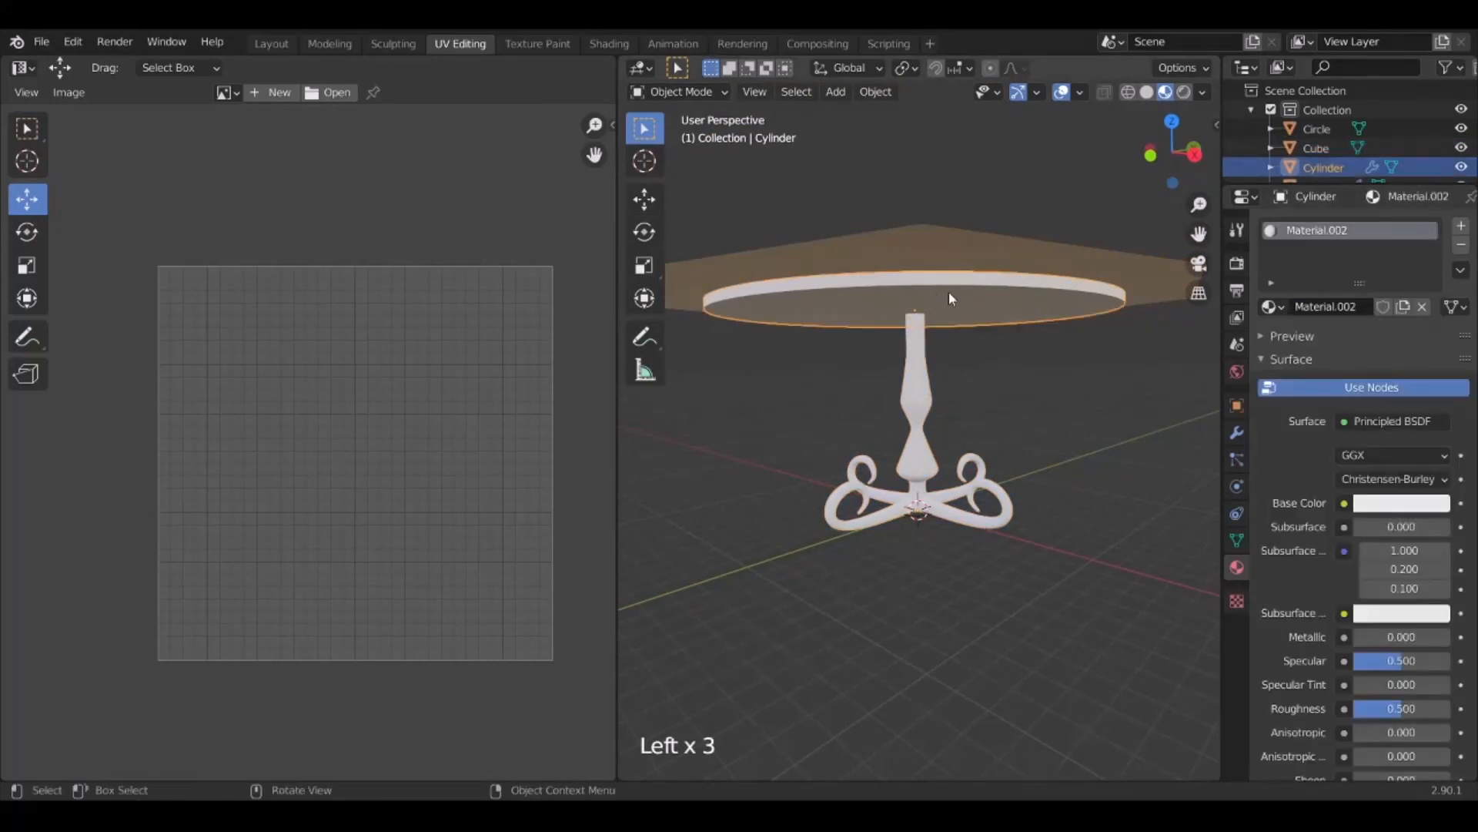
{"action": "left_click", "coordinate": [1377, 502]}
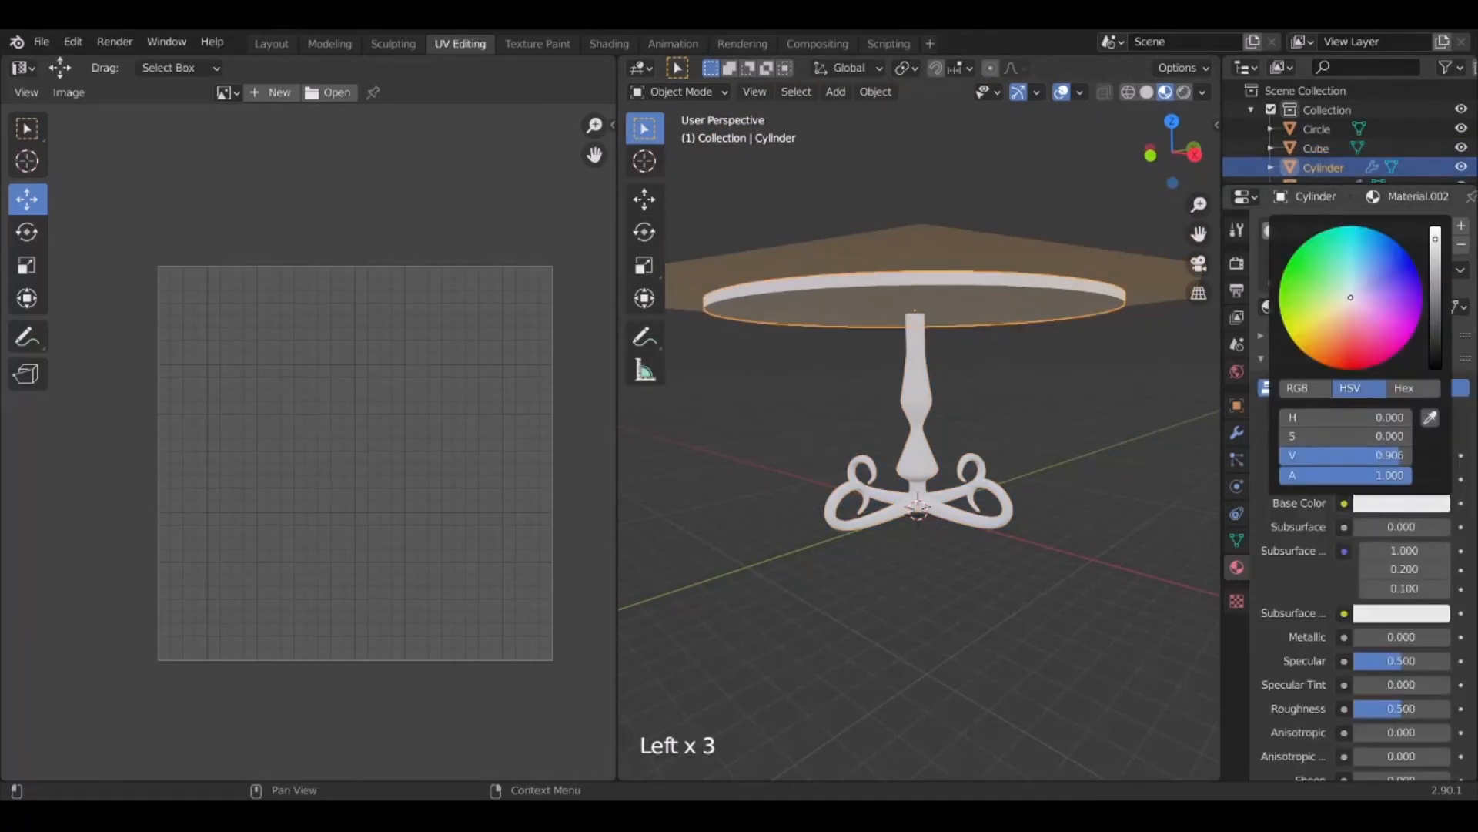
{"action": "left_click", "coordinate": [1335, 344]}
{"action": "left_click_drag", "start_coordinate": [1335, 345], "coordinate": [1341, 336]}
{"action": "left_click_drag", "start_coordinate": [1437, 269], "coordinate": [1436, 316]}
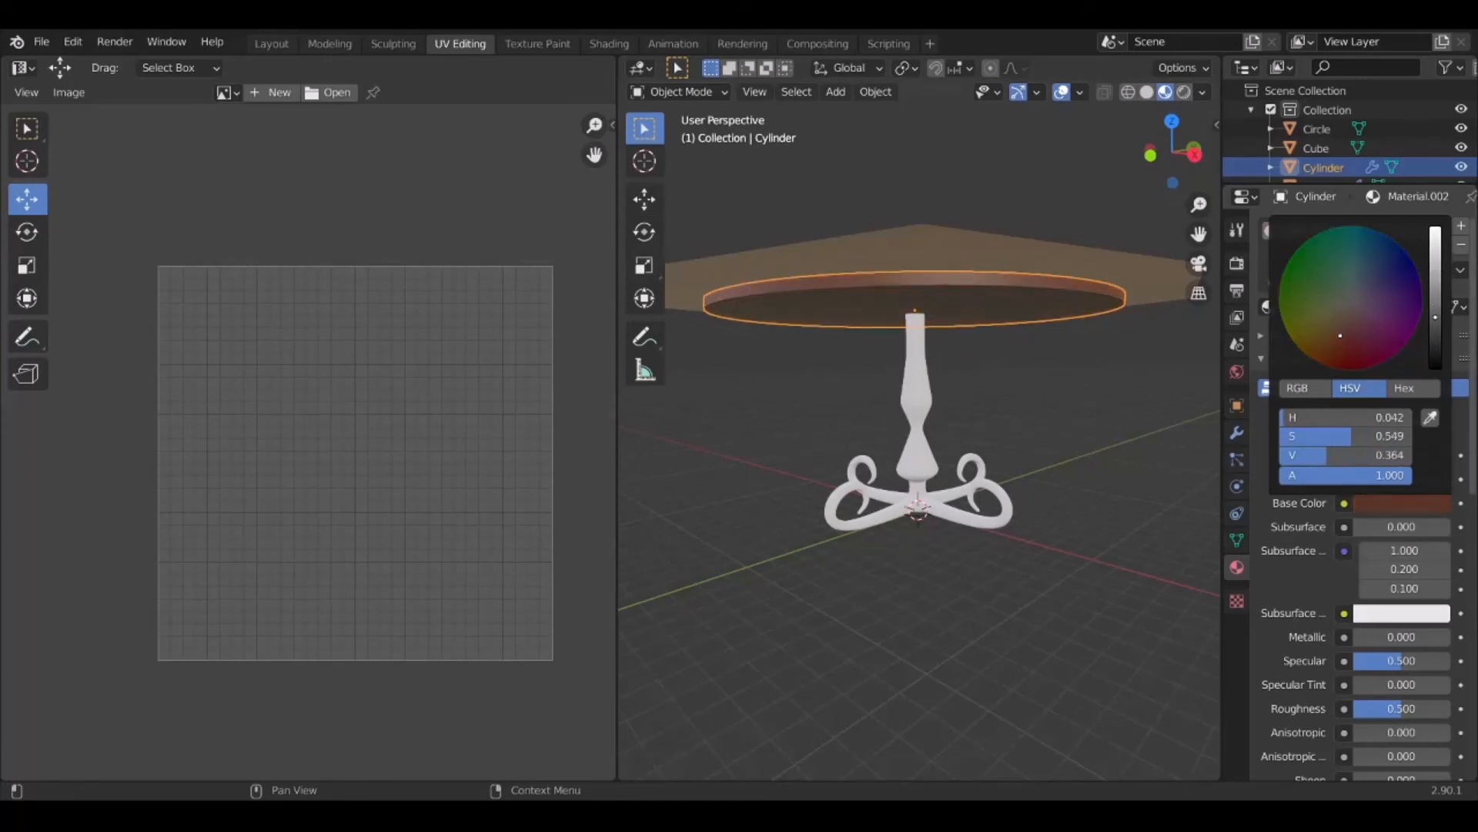
{"action": "left_click_drag", "start_coordinate": [1340, 334], "coordinate": [1340, 322]}
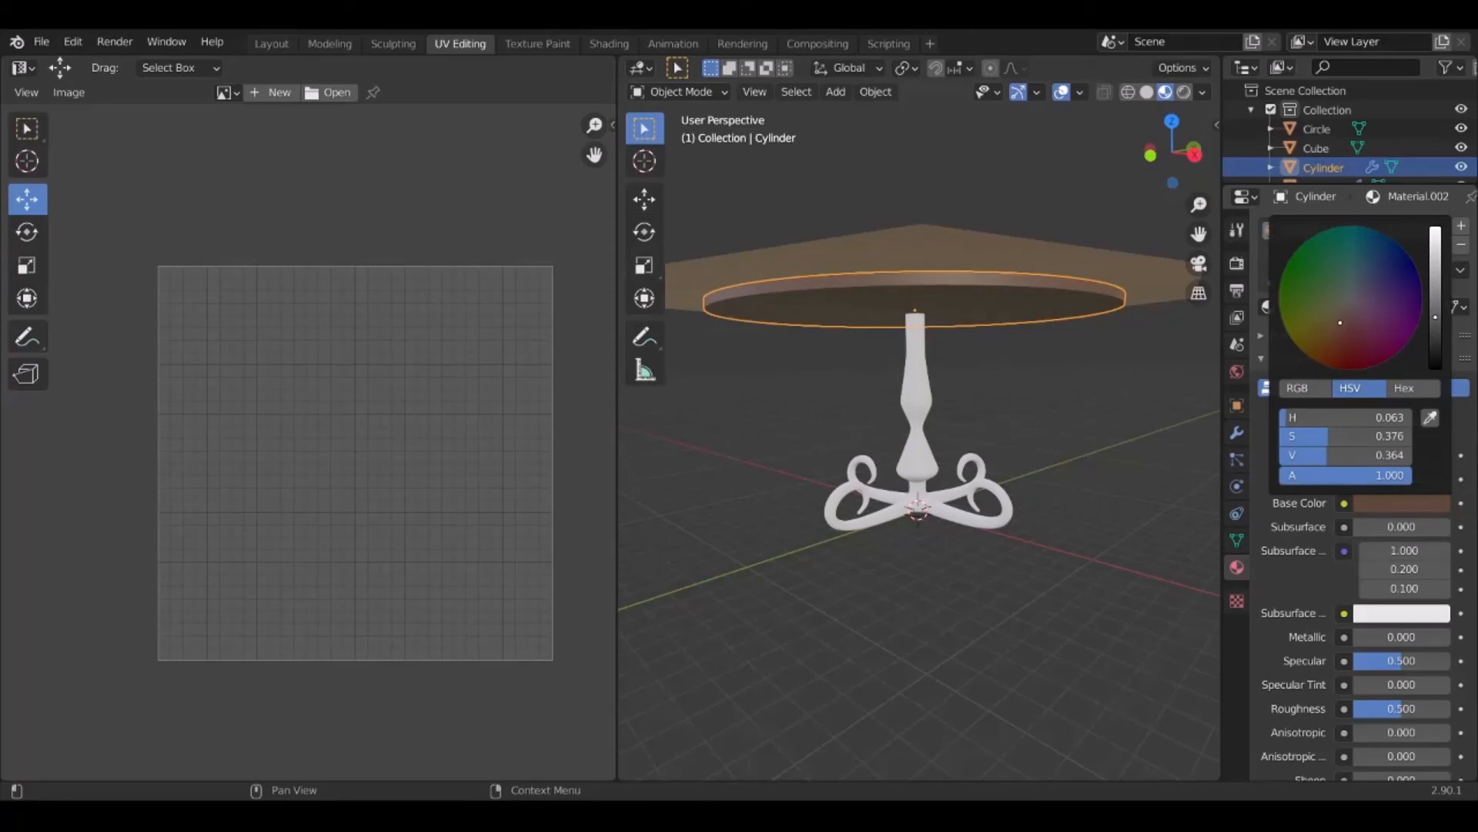
Add a new material to the table's curled-leg base, setting Metallic to 0.654 and Roughness to 0.193
{"action": "mouse_move", "coordinate": [924, 308]}
{"action": "middle_mouse_down"}
{"action": "mouse_move", "coordinate": [917, 280]}
{"action": "mouse_move", "coordinate": [909, 317]}
{"action": "middle_mouse_up"}
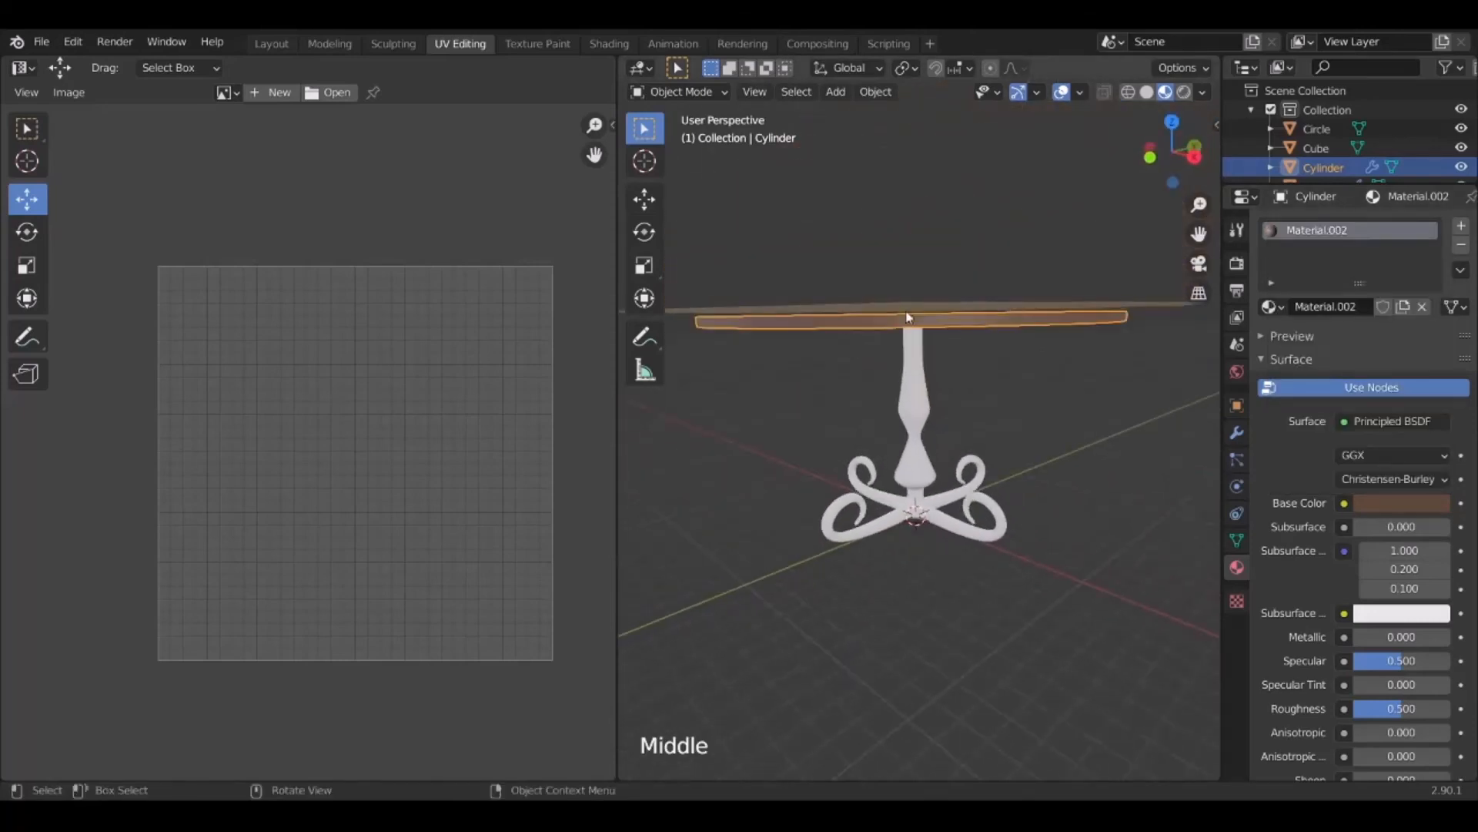
{"action": "left_click", "coordinate": [917, 397]}
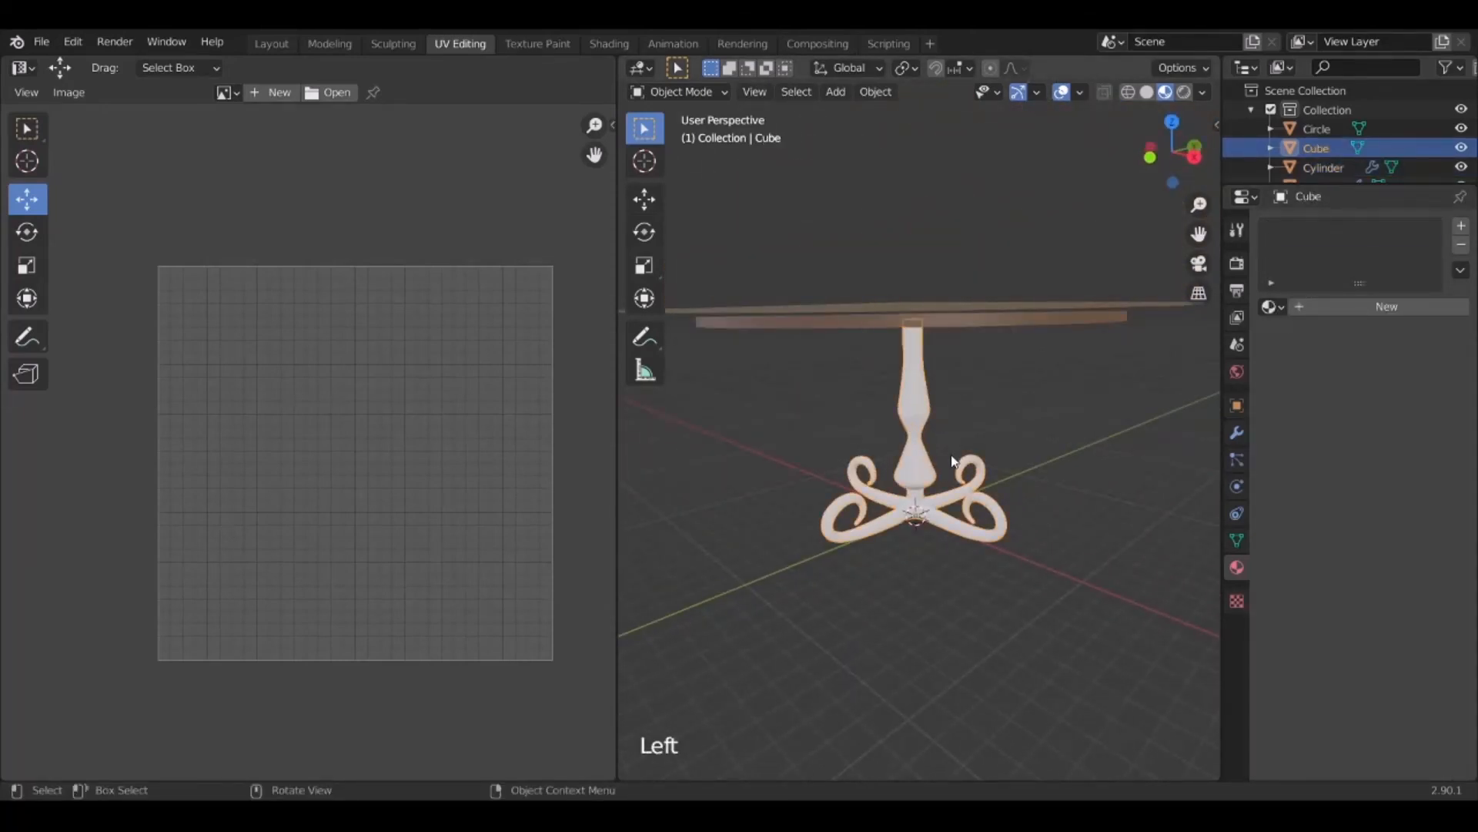
{"action": "middle_click_drag", "start_coordinate": [957, 380], "coordinate": [936, 465]}
{"action": "scroll", "coordinate": [935, 466], "scroll_direction": "down", "scroll_amount": 3}
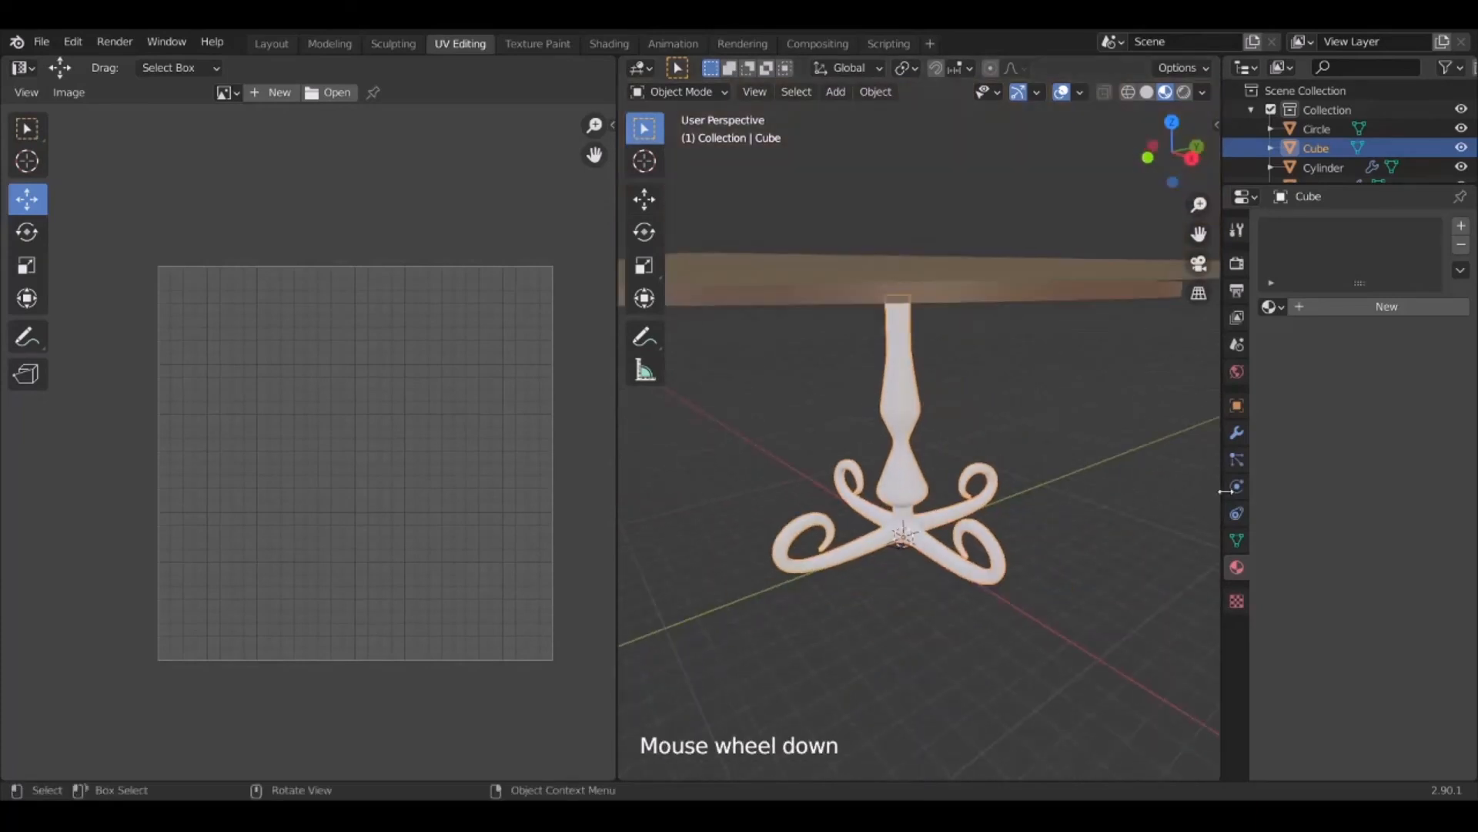
{"action": "left_click", "coordinate": [1237, 433]}
{"action": "left_click", "coordinate": [1236, 567]}
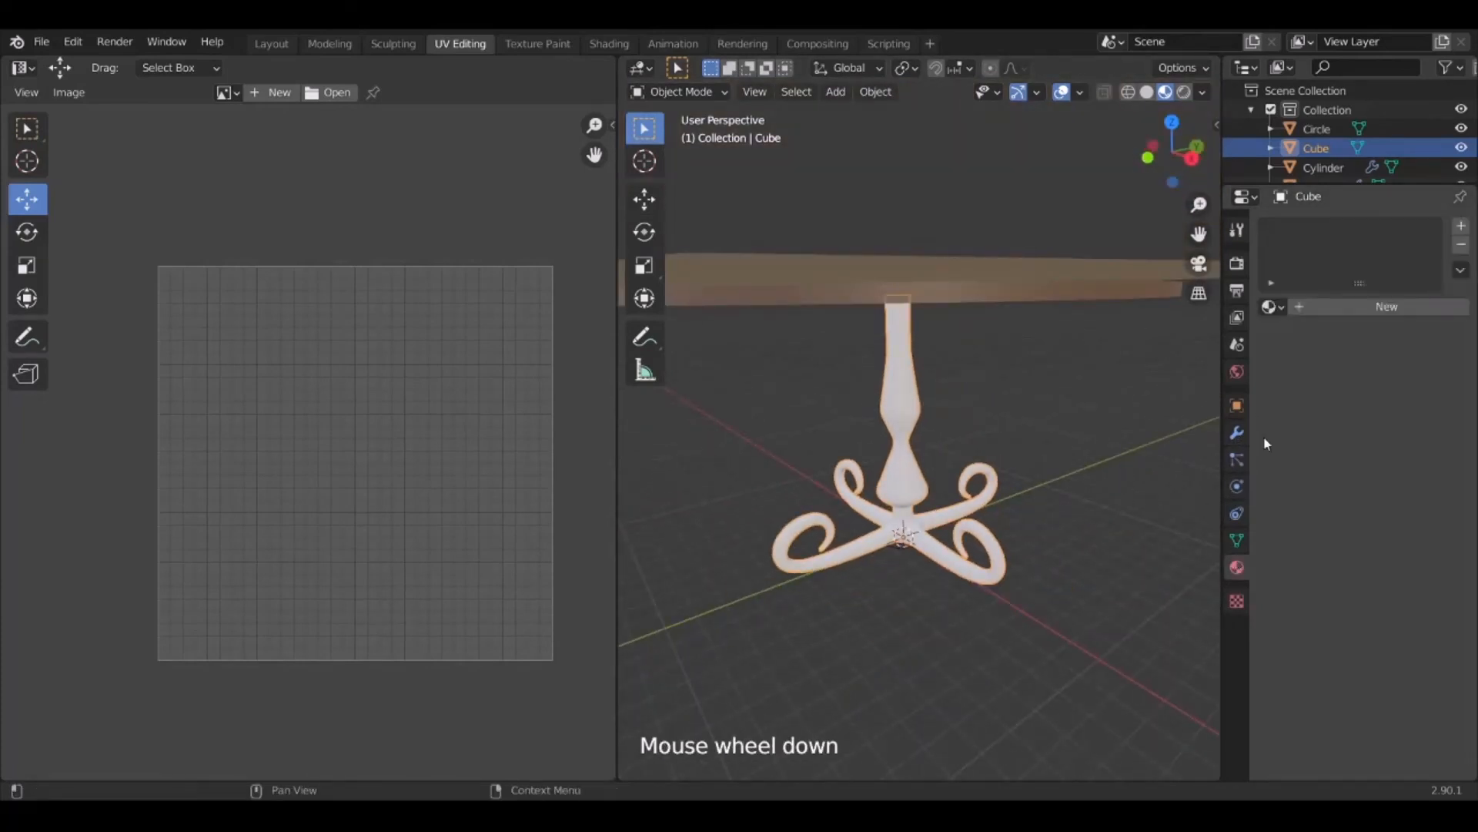
{"action": "left_click", "coordinate": [1326, 311]}
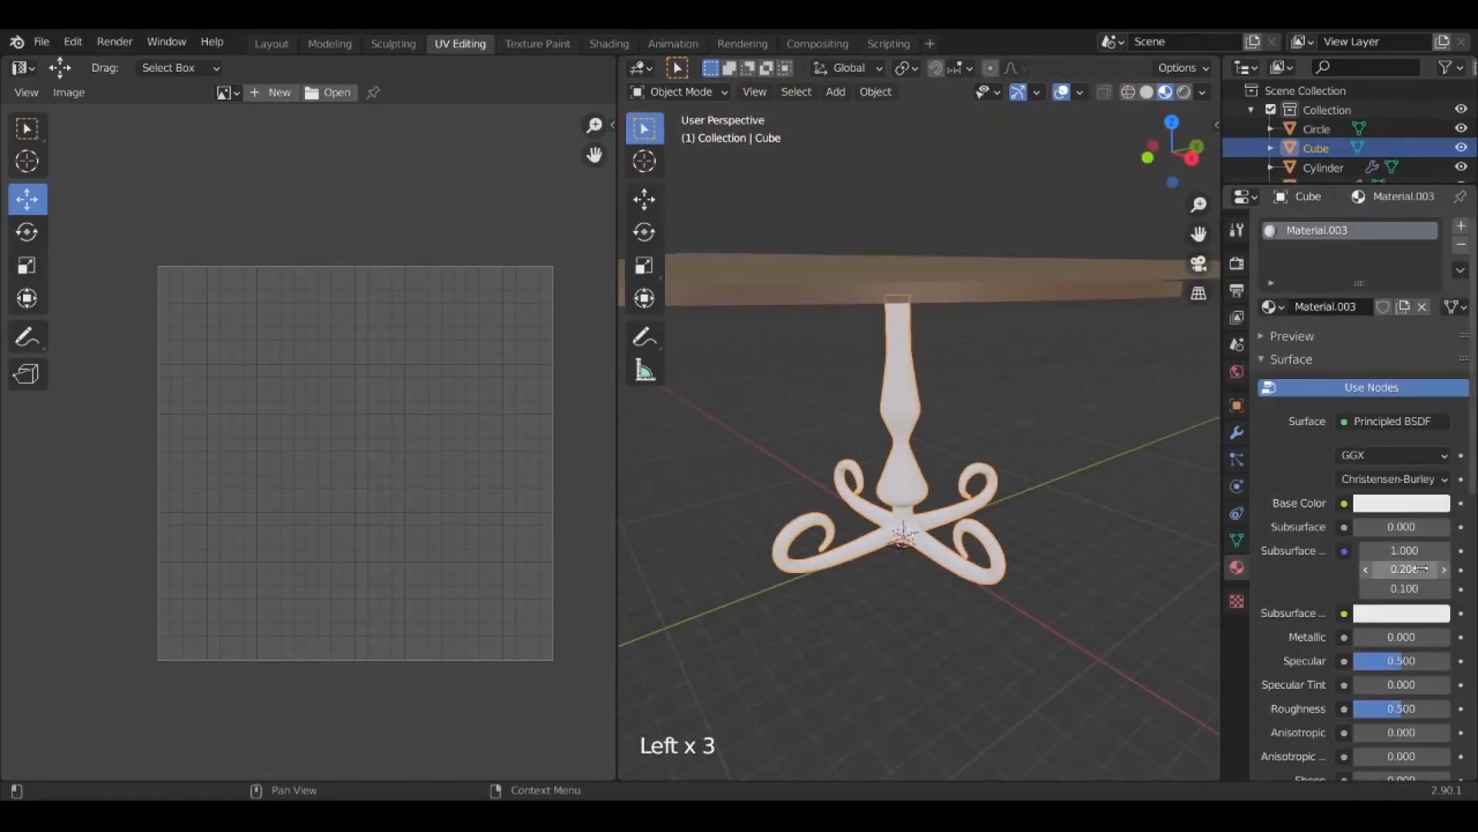
{"action": "left_click_drag", "start_coordinate": [1365, 641], "coordinate": [1417, 636]}
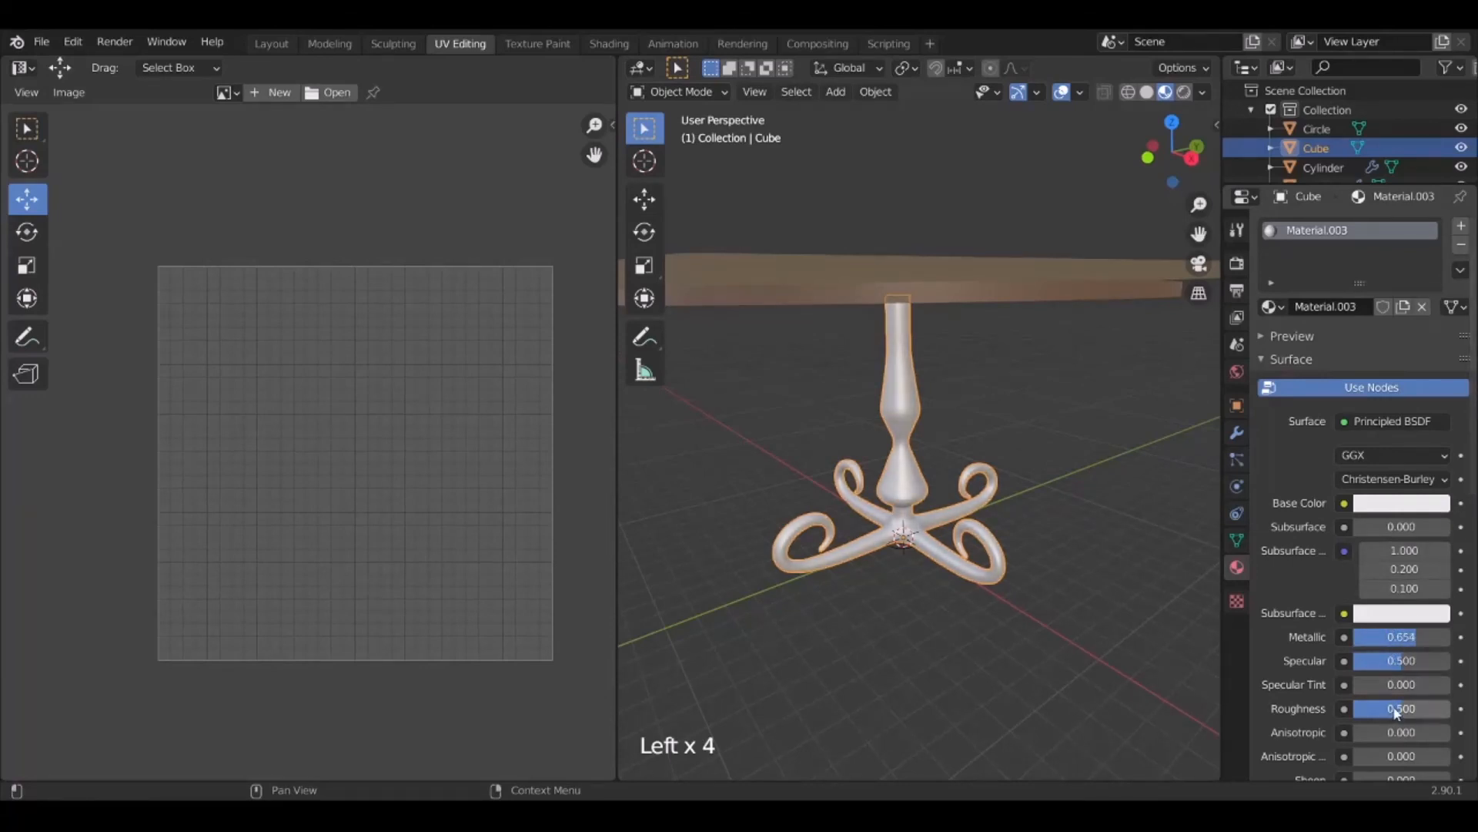
{"action": "left_click_drag", "start_coordinate": [1399, 708], "coordinate": [1375, 708]}
Set the base colour of the curled-leg base's material to a golden brown
{"action": "left_click", "coordinate": [1401, 503]}
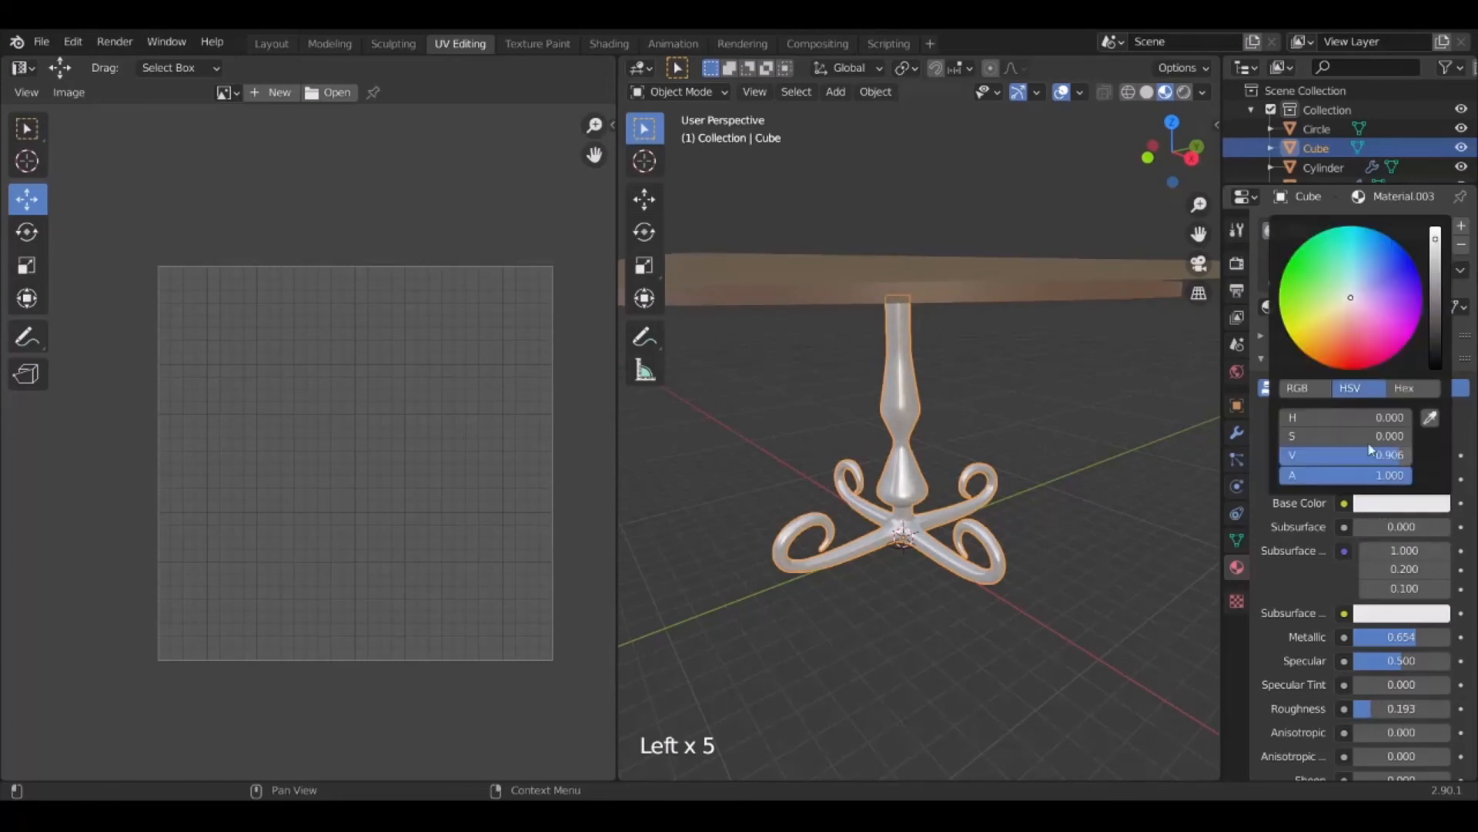
{"action": "left_click_drag", "start_coordinate": [1363, 306], "coordinate": [1340, 328]}
{"action": "mouse_move", "coordinate": [1434, 277]}
{"action": "left_mouse_down"}
{"action": "mouse_move", "coordinate": [1436, 318]}
{"action": "mouse_move", "coordinate": [1435, 303]}
{"action": "left_mouse_up"}
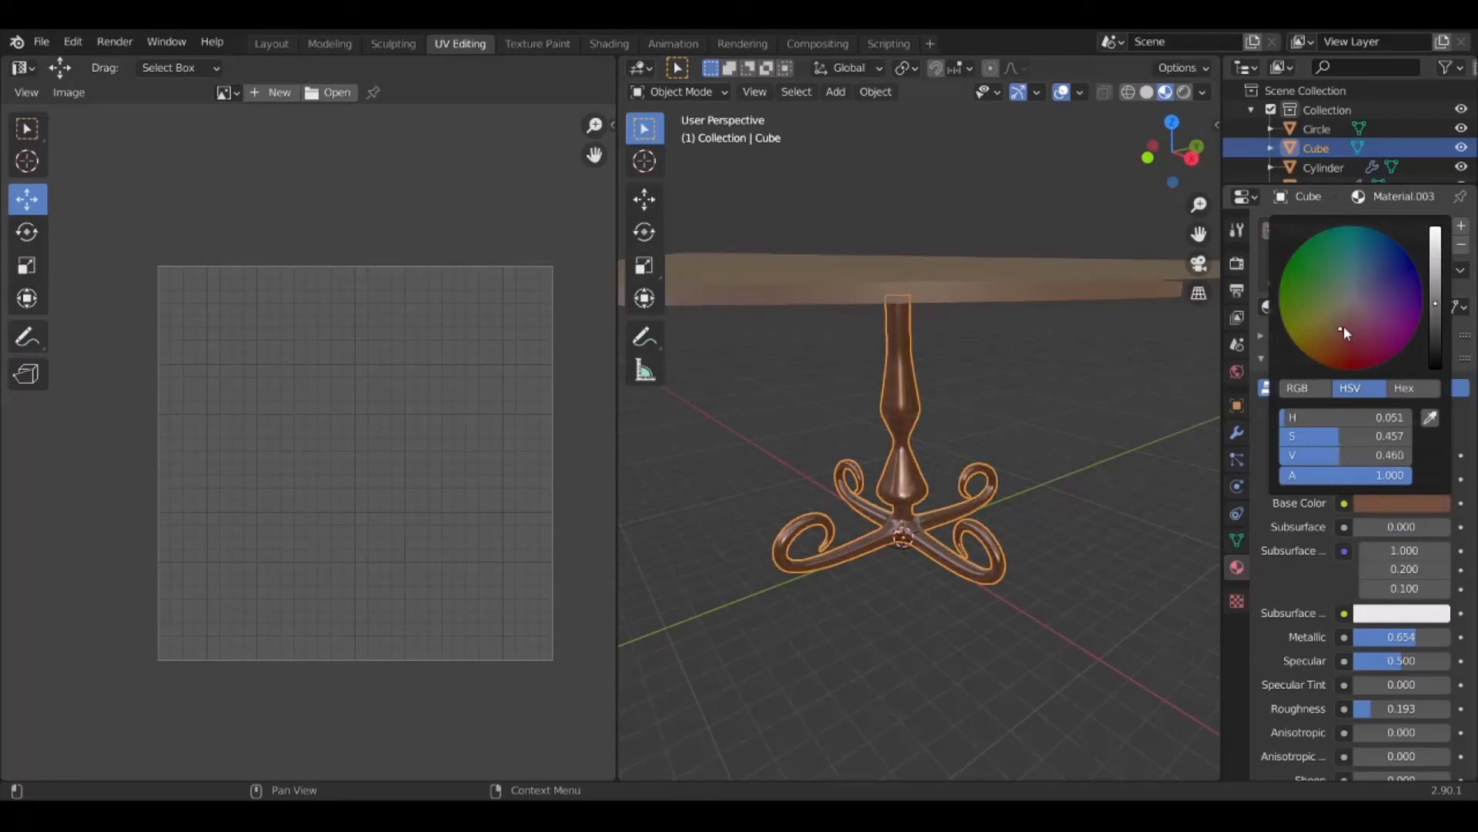
{"action": "mouse_move", "coordinate": [1340, 328]}
{"action": "left_mouse_down"}
{"action": "mouse_move", "coordinate": [1312, 347]}
{"action": "mouse_move", "coordinate": [1341, 325]}
{"action": "left_mouse_up"}
{"action": "middle_click_drag", "start_coordinate": [1067, 432], "coordinate": [908, 504]}
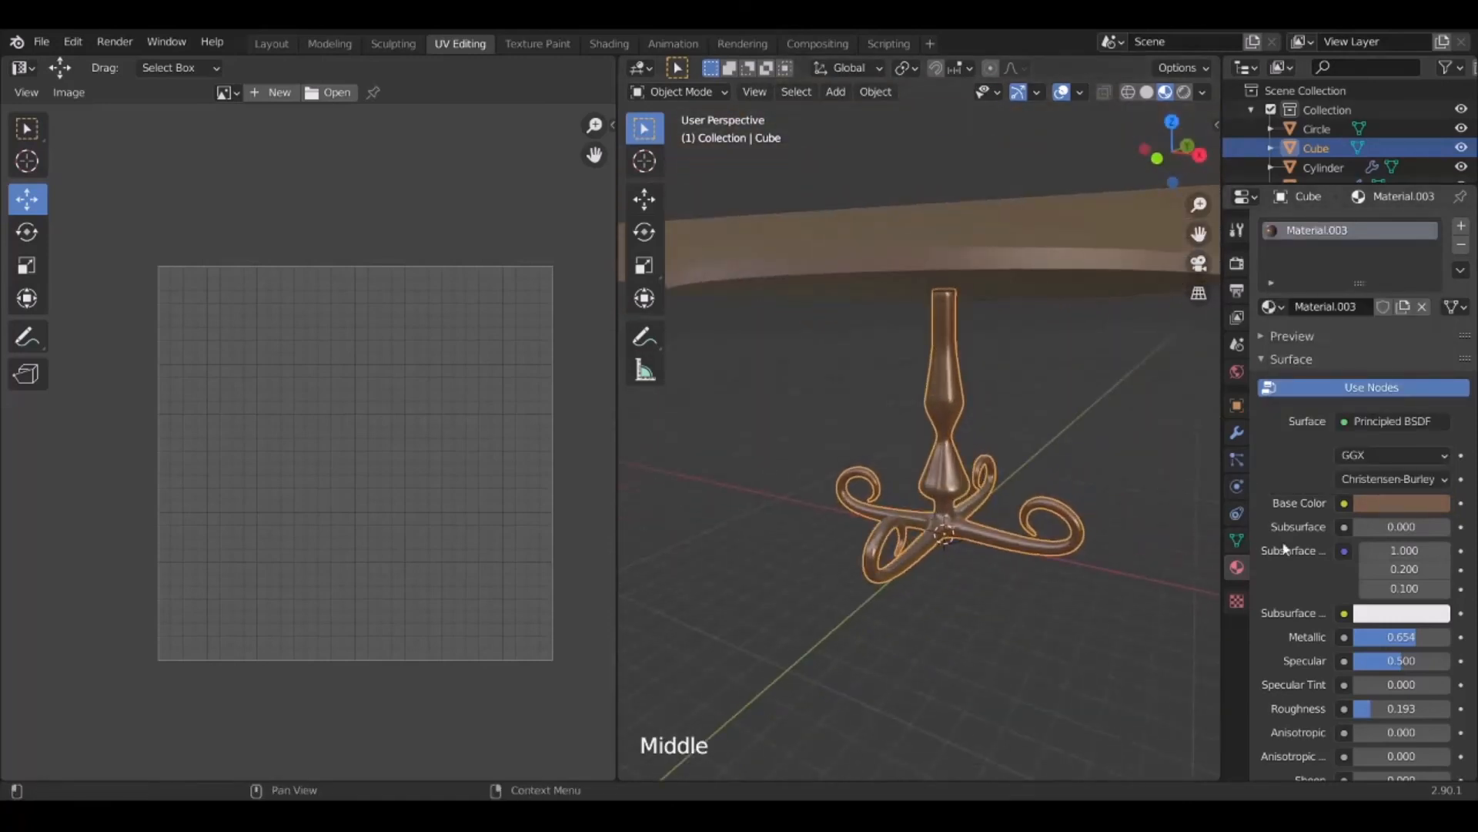
{"action": "left_click", "coordinate": [1423, 504]}
{"action": "mouse_move", "coordinate": [1329, 426]}
{"action": "left_mouse_down"}
{"action": "mouse_move", "coordinate": [1354, 421]}
{"action": "mouse_move", "coordinate": [1383, 455]}
{"action": "mouse_move", "coordinate": [1318, 445]}
{"action": "mouse_move", "coordinate": [1336, 417]}
{"action": "mouse_move", "coordinate": [1304, 417]}
{"action": "mouse_move", "coordinate": [1373, 456]}
{"action": "mouse_move", "coordinate": [1334, 436]}
{"action": "mouse_move", "coordinate": [1347, 435]}
{"action": "left_mouse_up"}
{"action": "left_click_drag", "start_coordinate": [1435, 277], "coordinate": [1435, 295]}
{"action": "middle_click_drag", "start_coordinate": [949, 473], "coordinate": [917, 481]}
{"action": "key", "text": "Tab"}
{"action": "key", "text": "Tab"}
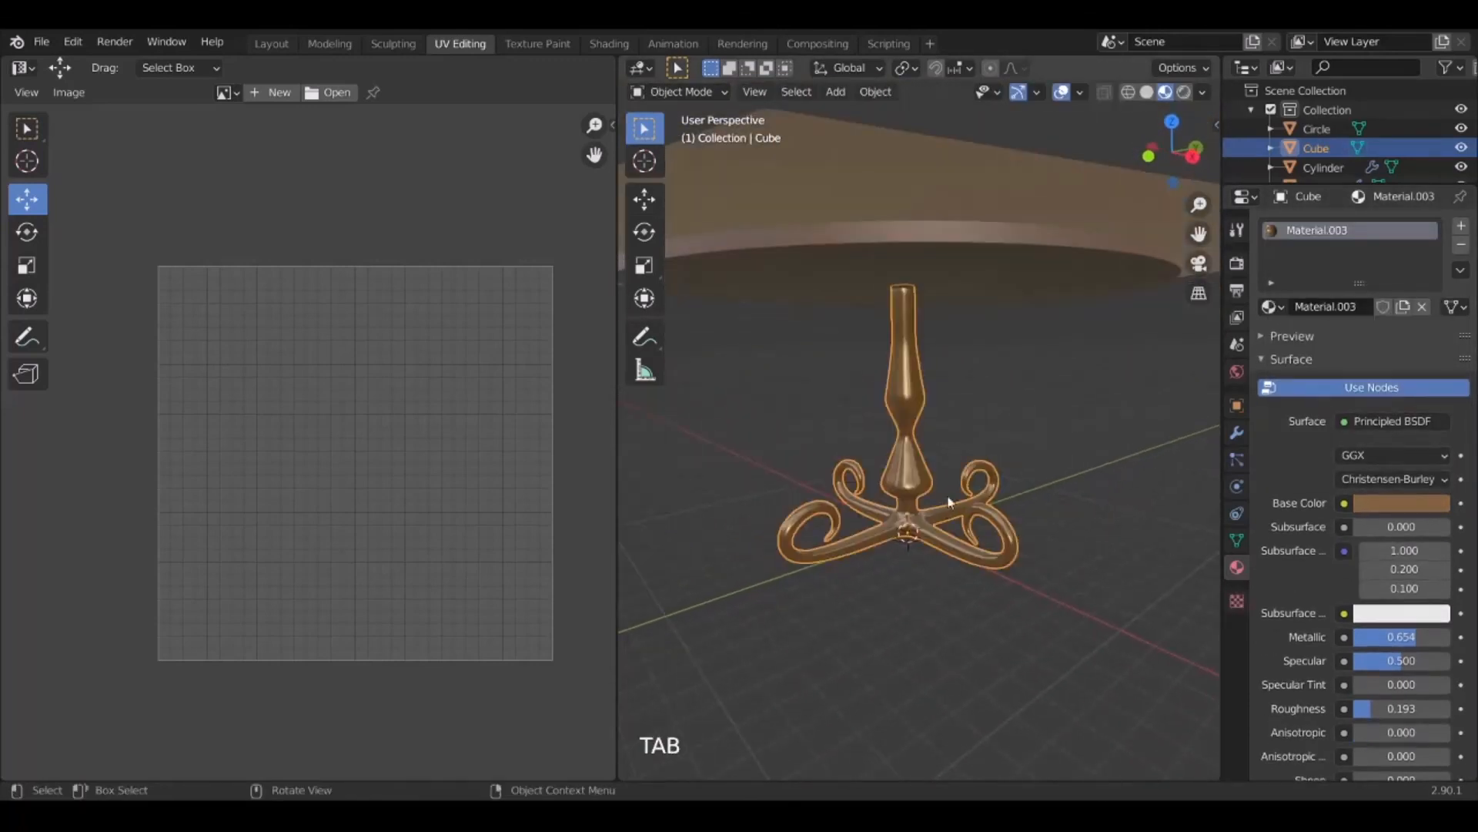
Select the tablecloth and show the whole table in the Layout workspace with Material Preview shading
{"action": "scroll", "coordinate": [976, 417], "scroll_direction": "down", "scroll_amount": 3}
{"action": "middle_click_drag", "start_coordinate": [976, 417], "coordinate": [954, 521]}
{"action": "scroll", "coordinate": [951, 455], "scroll_direction": "up", "scroll_amount": 6}
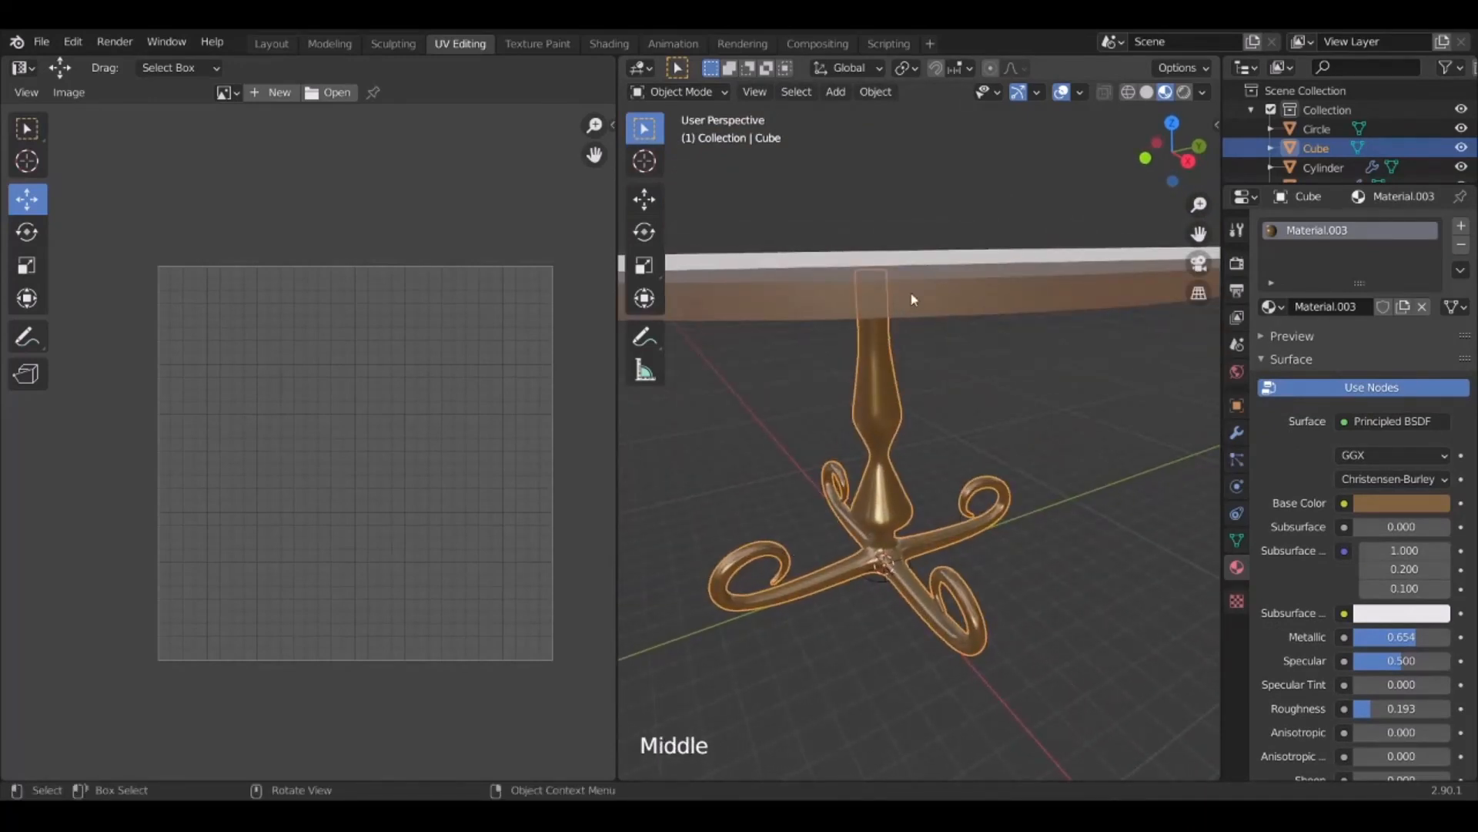
{"action": "scroll", "coordinate": [916, 289], "scroll_direction": "down", "scroll_amount": 2}
{"action": "left_click", "coordinate": [949, 322]}
{"action": "scroll", "coordinate": [945, 322], "scroll_direction": "down", "scroll_amount": 2}
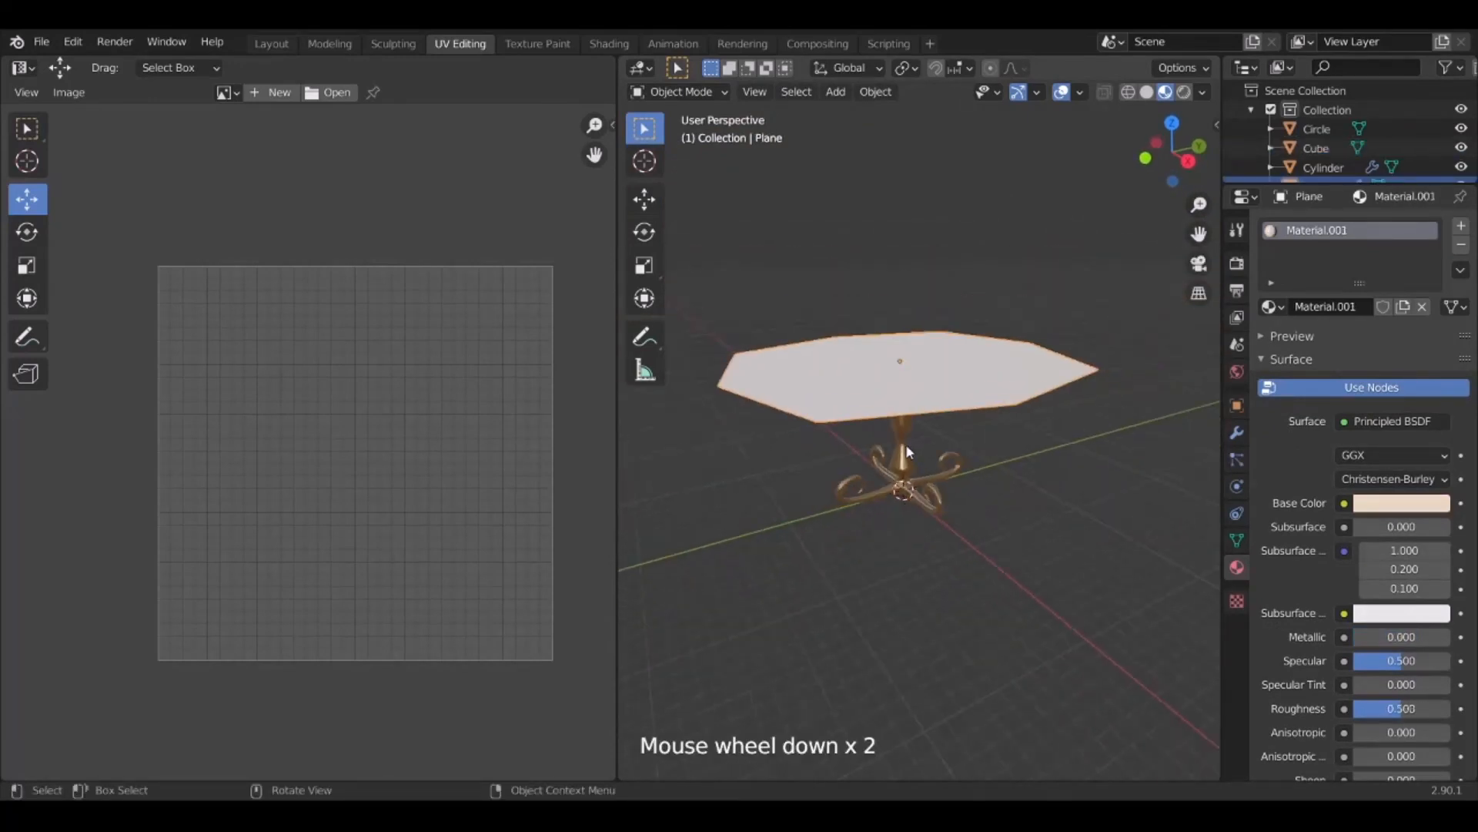
{"action": "middle_click_drag", "start_coordinate": [906, 444], "coordinate": [916, 497], "text": "shift"}
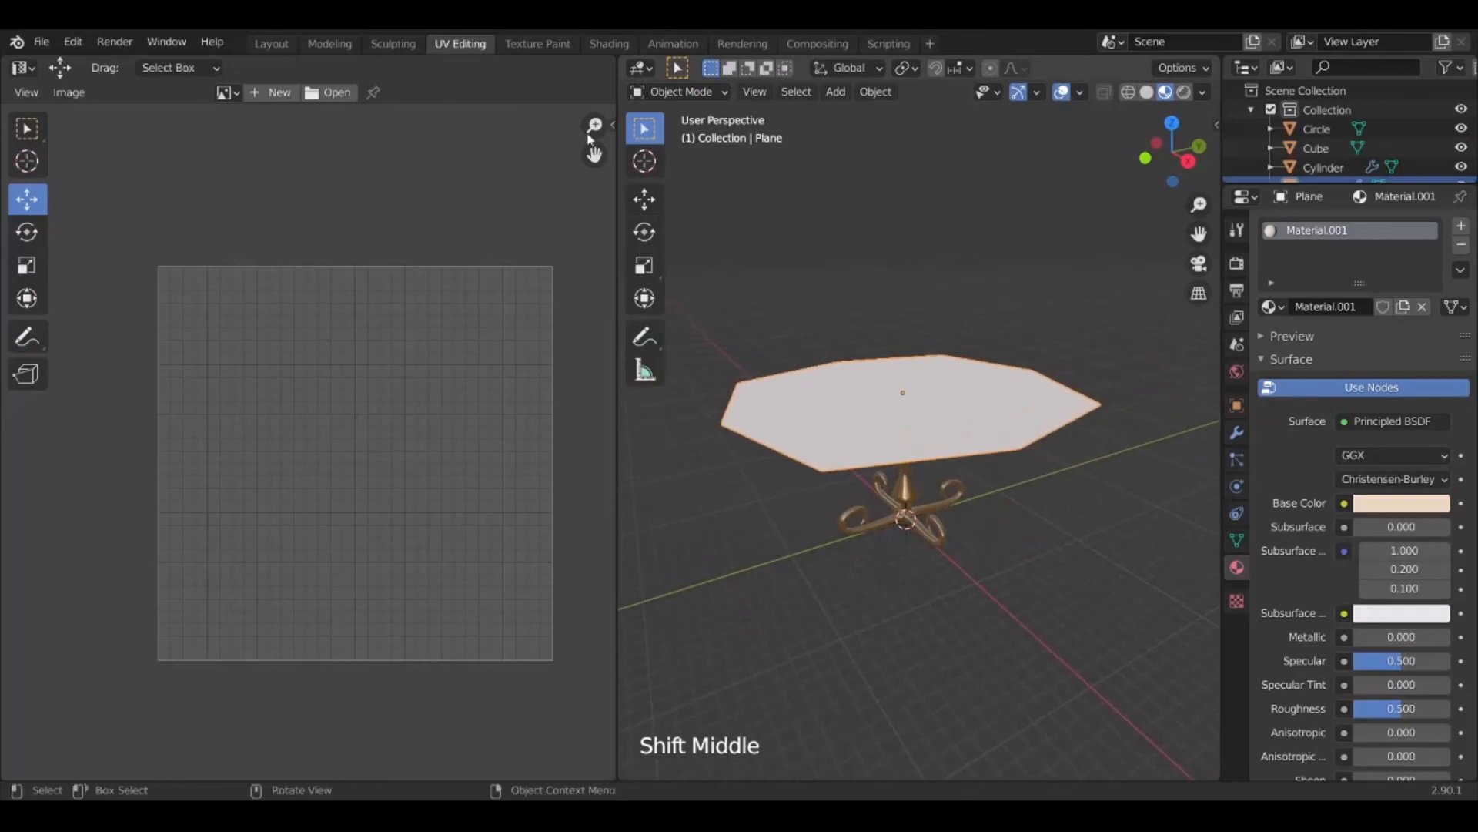
{"action": "left_click", "coordinate": [274, 45]}
{"action": "scroll", "coordinate": [752, 581], "scroll_direction": "up", "scroll_amount": 2}
{"action": "middle_click_drag", "start_coordinate": [752, 581], "coordinate": [853, 329]}
{"action": "left_click", "coordinate": [1166, 91]}
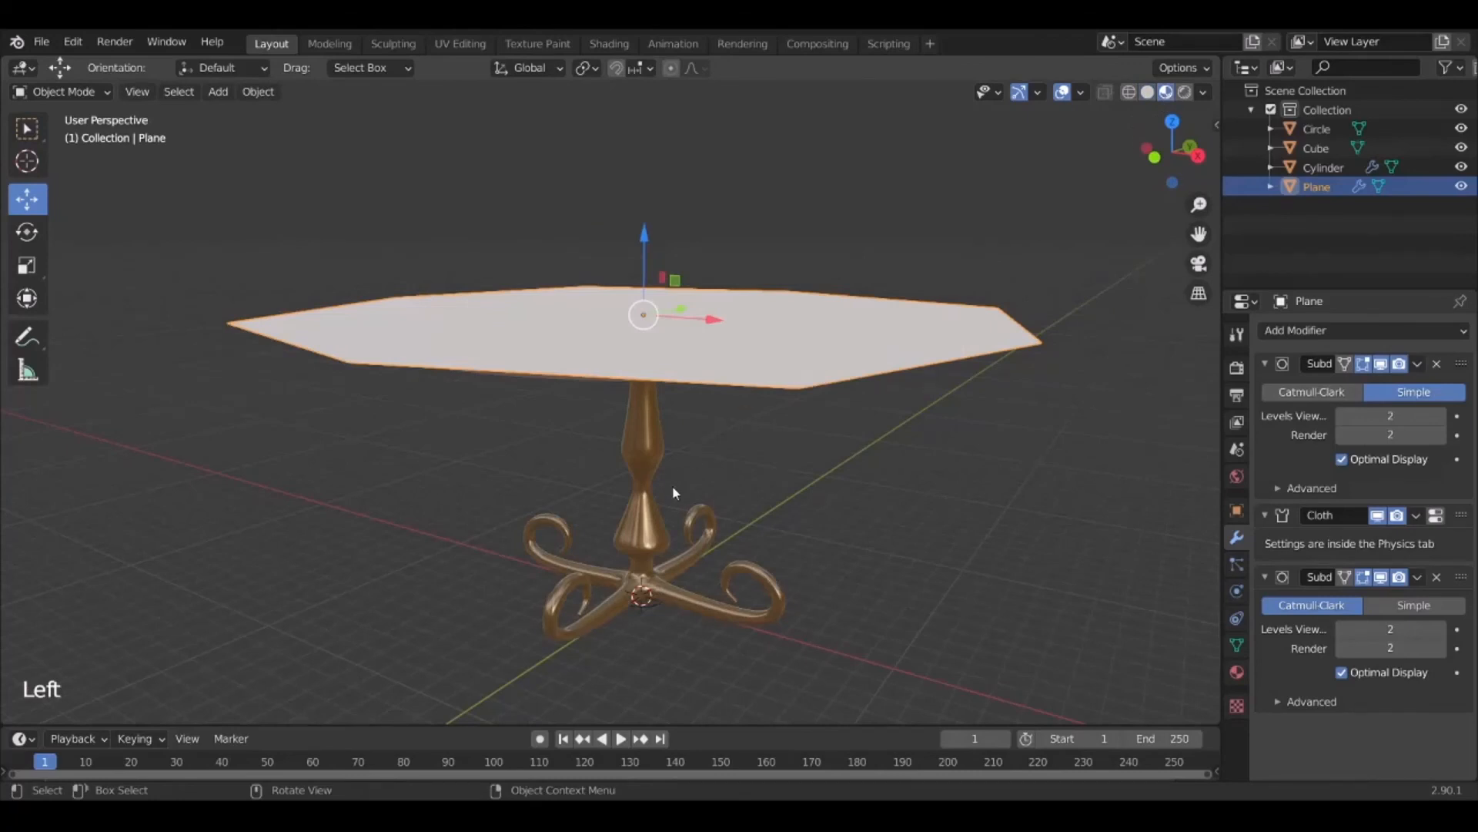
{"action": "mouse_move", "coordinate": [677, 494]}
{"action": "middle_mouse_down", "text": "shift"}
{"action": "mouse_move", "coordinate": [704, 462]}
{"action": "mouse_move", "coordinate": [727, 479]}
{"action": "mouse_move", "coordinate": [720, 504]}
{"action": "mouse_move", "coordinate": [735, 458]}
{"action": "middle_mouse_up", "text": "shift"}
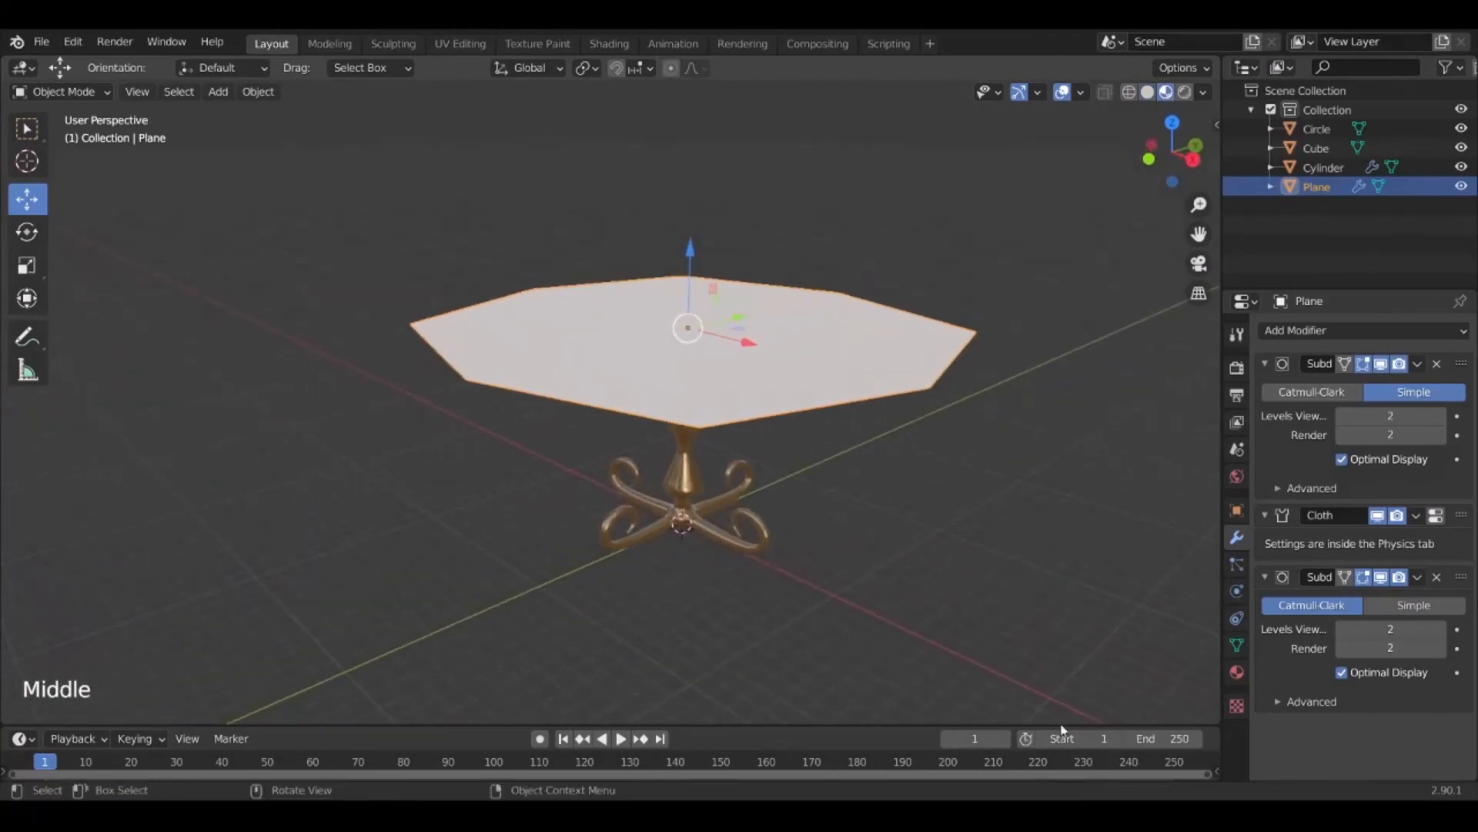
Play the cloth simulation to frame 132, open the tablecloth's modifier stack, and toggle the cloth in and out of Edit Mode
{"action": "left_click", "coordinate": [621, 739]}
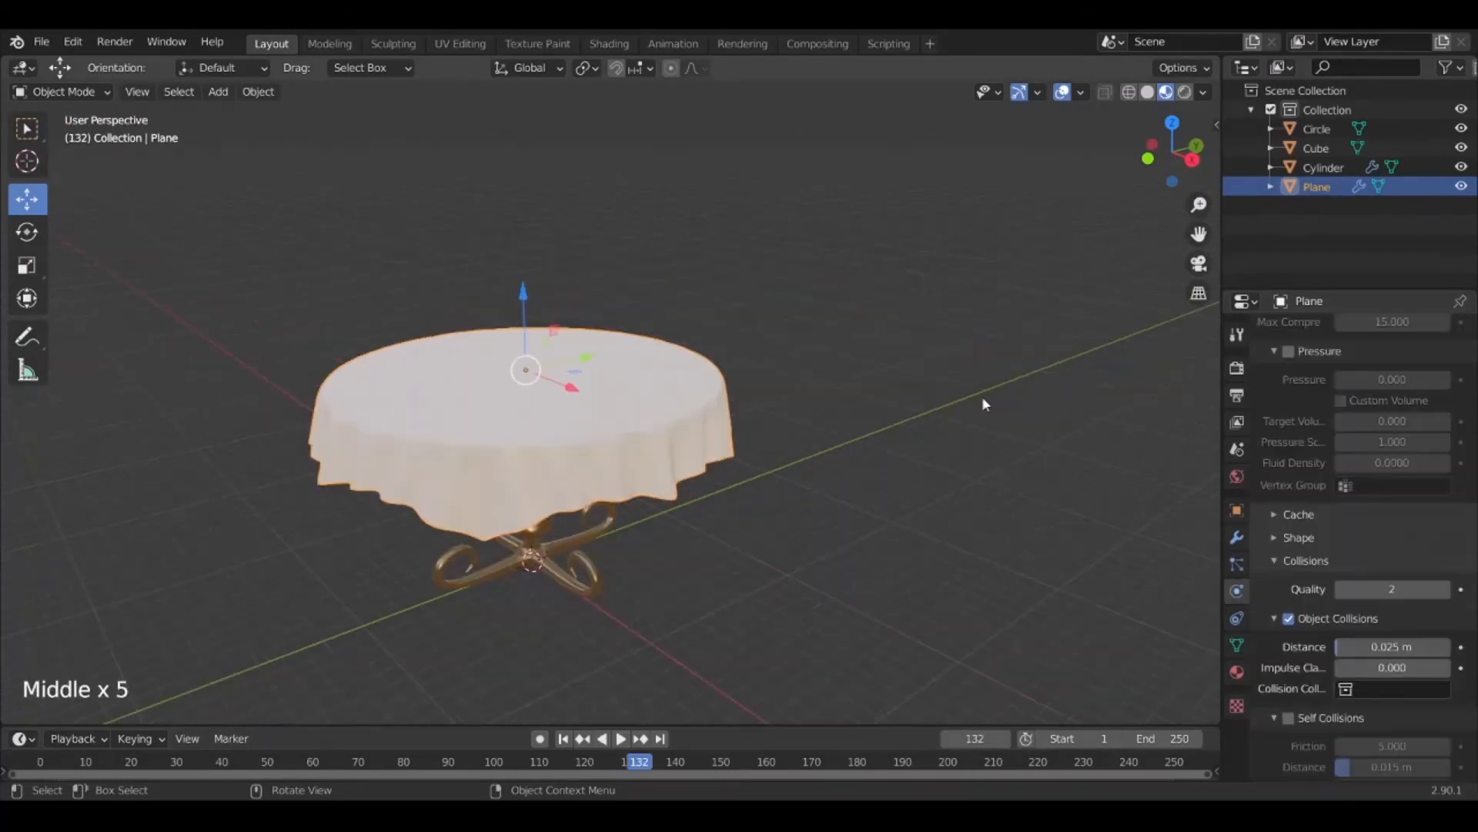
{"action": "left_click", "coordinate": [1237, 562]}
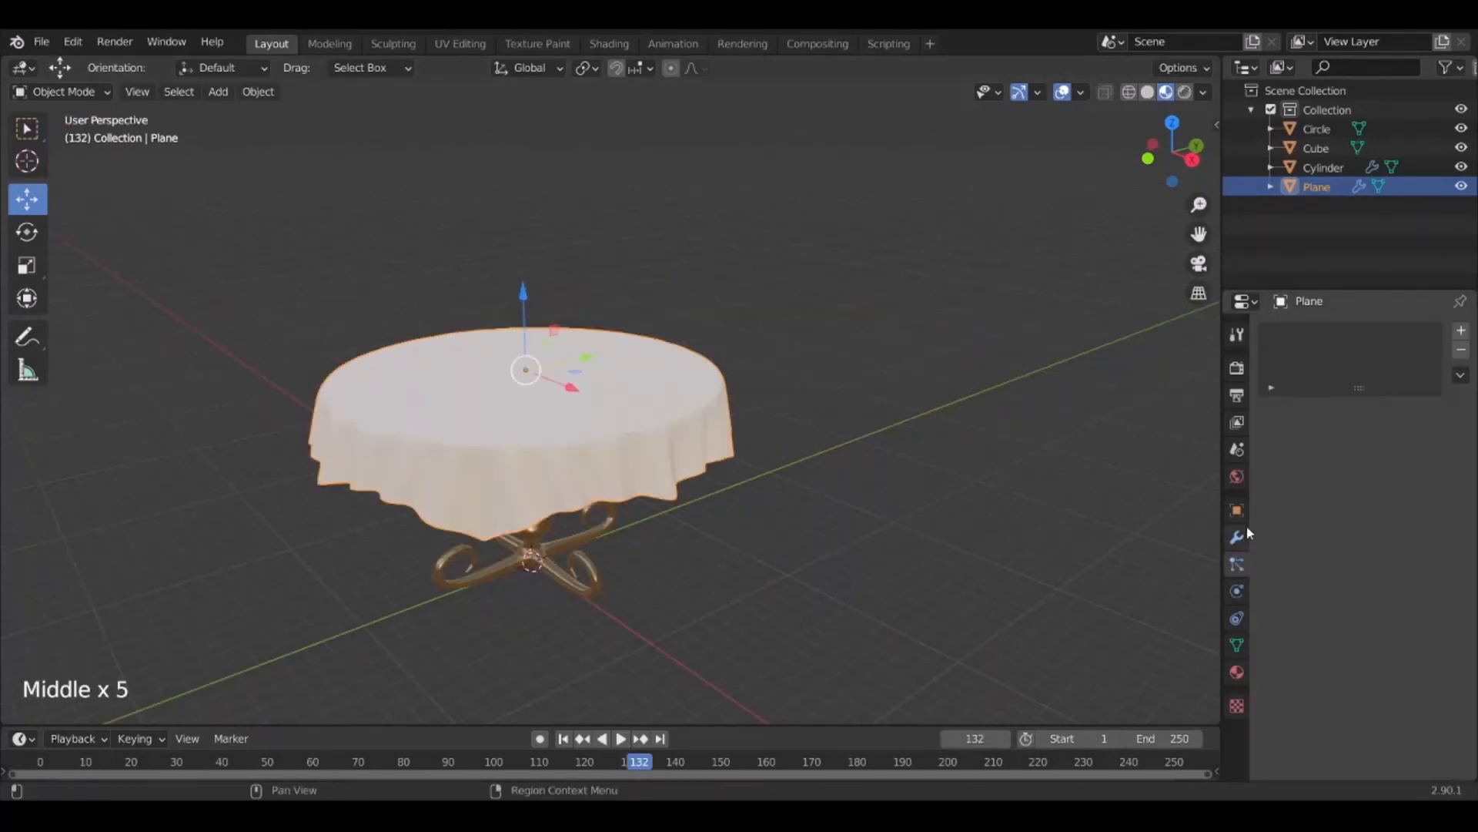
{"action": "left_click", "coordinate": [1237, 537]}
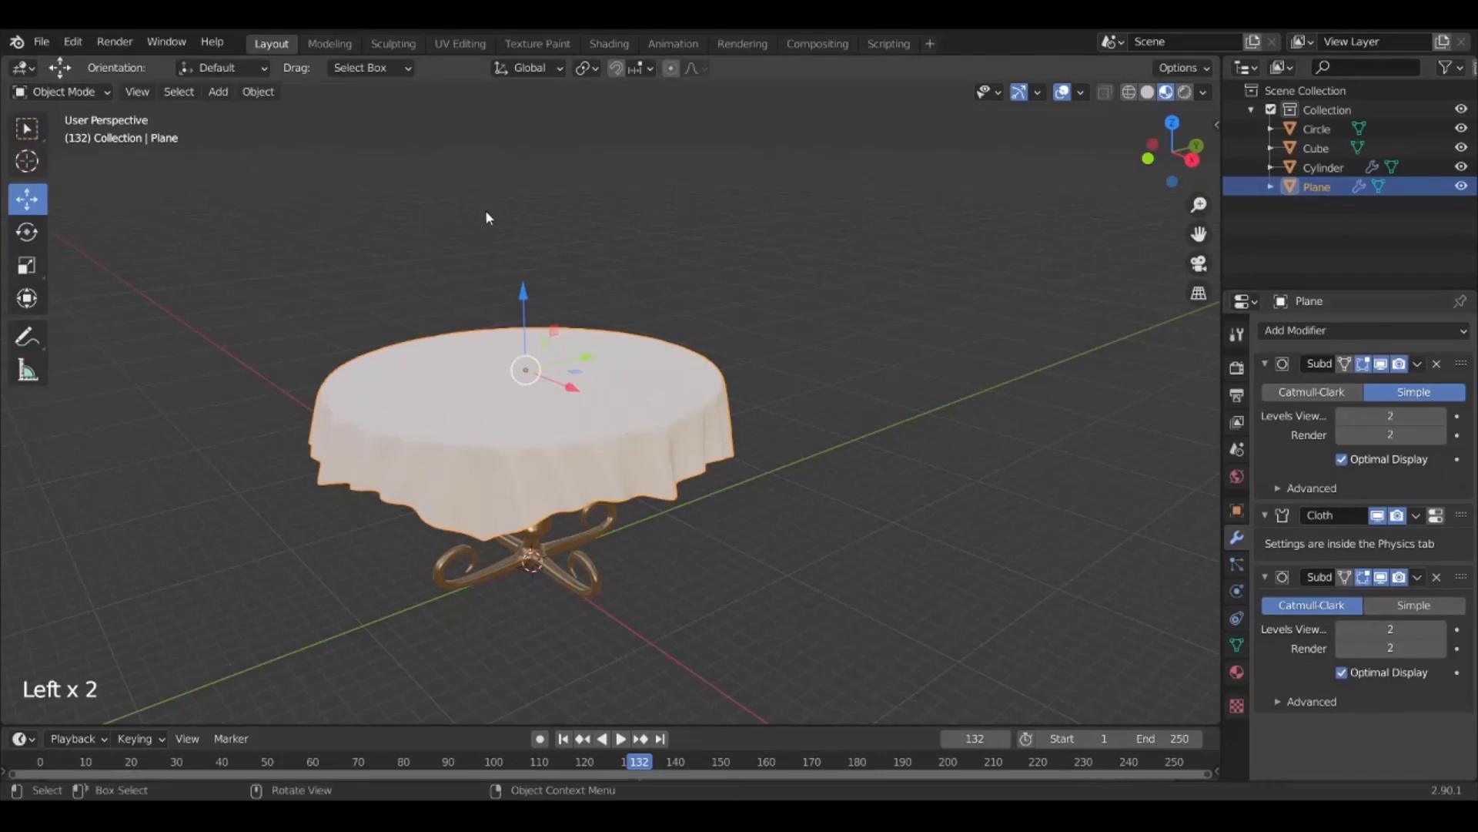
{"action": "key", "text": "Tab"}
{"action": "key", "text": "Tab"}
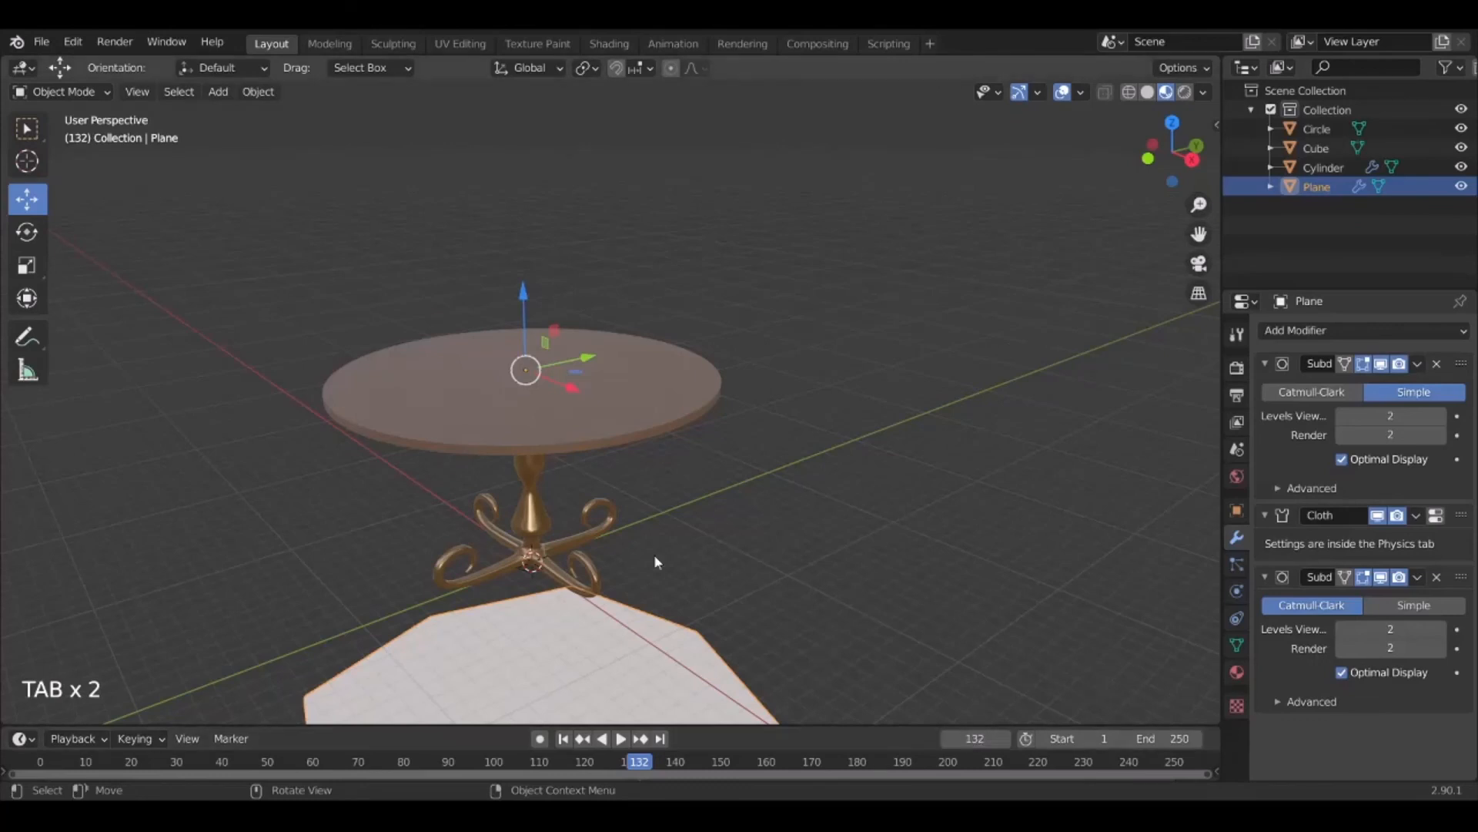
Rewind the timeline to frame 1 and replay the cloth simulation to frame 110 to drape the tablecloth over the table
{"action": "key", "text": "Left"}
{"action": "left_click", "coordinate": [1006, 738]}
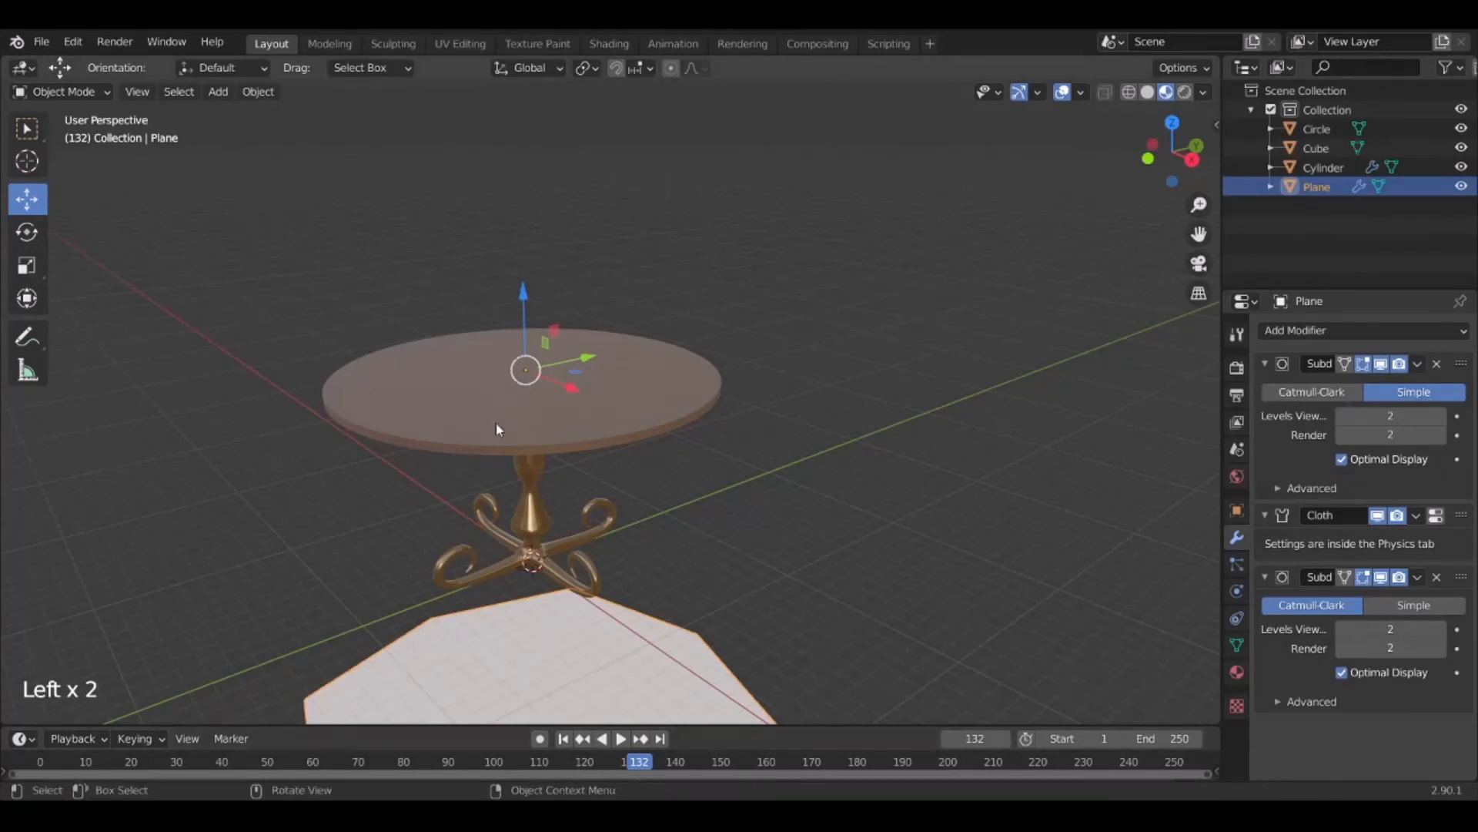
{"action": "left_click", "coordinate": [563, 739]}
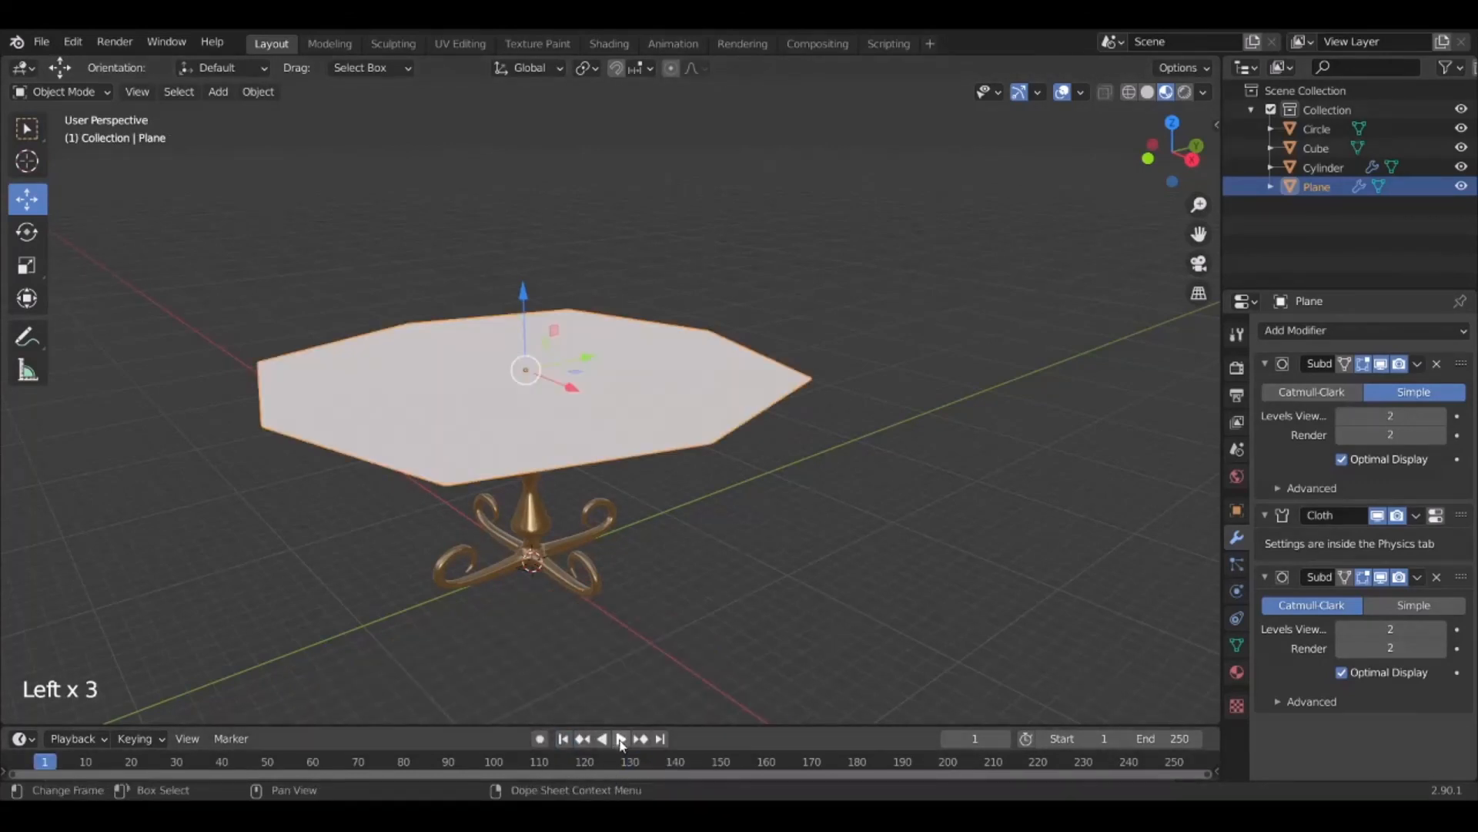
{"action": "left_click", "coordinate": [621, 738]}
{"action": "middle_click_drag", "start_coordinate": [539, 600], "coordinate": [461, 596]}
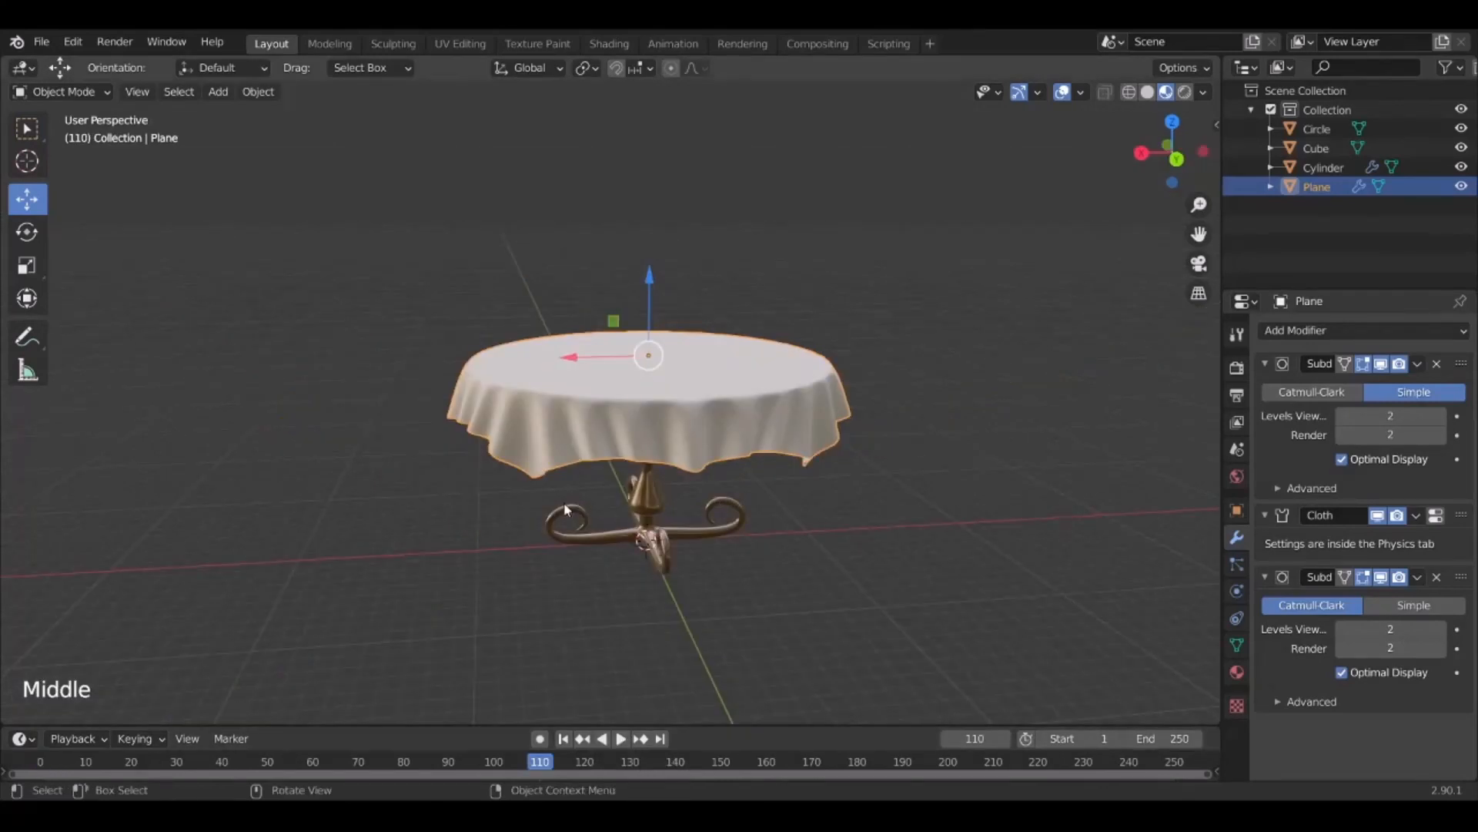
{"action": "middle_click_drag", "start_coordinate": [566, 509], "coordinate": [957, 564]}
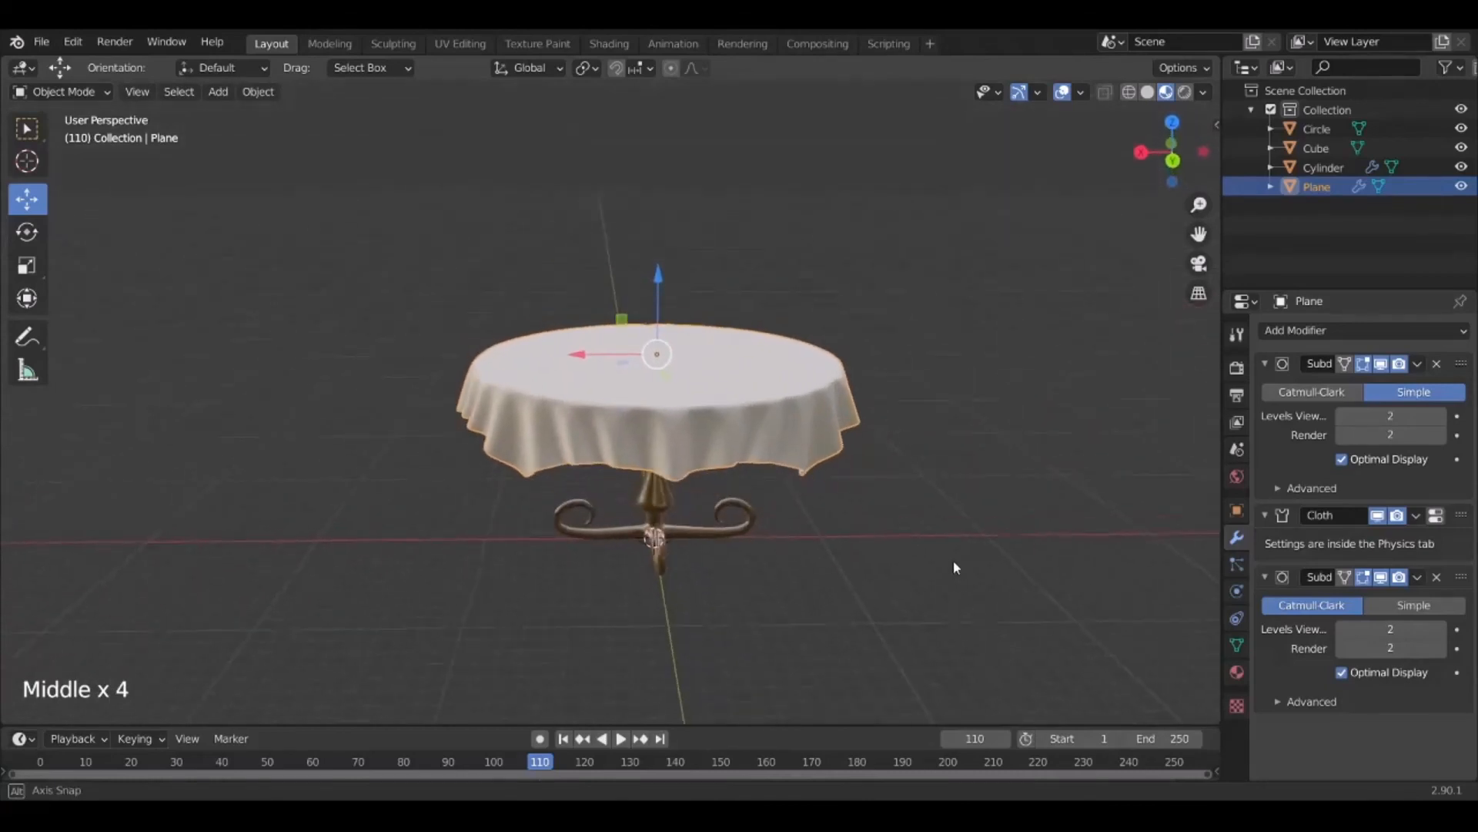
Apply the tablecloth's whole modifier stack in order: the Simple subdivision, the Cloth simulation and the Catmull-Clark subdivision
{"action": "left_click", "coordinate": [1419, 367]}
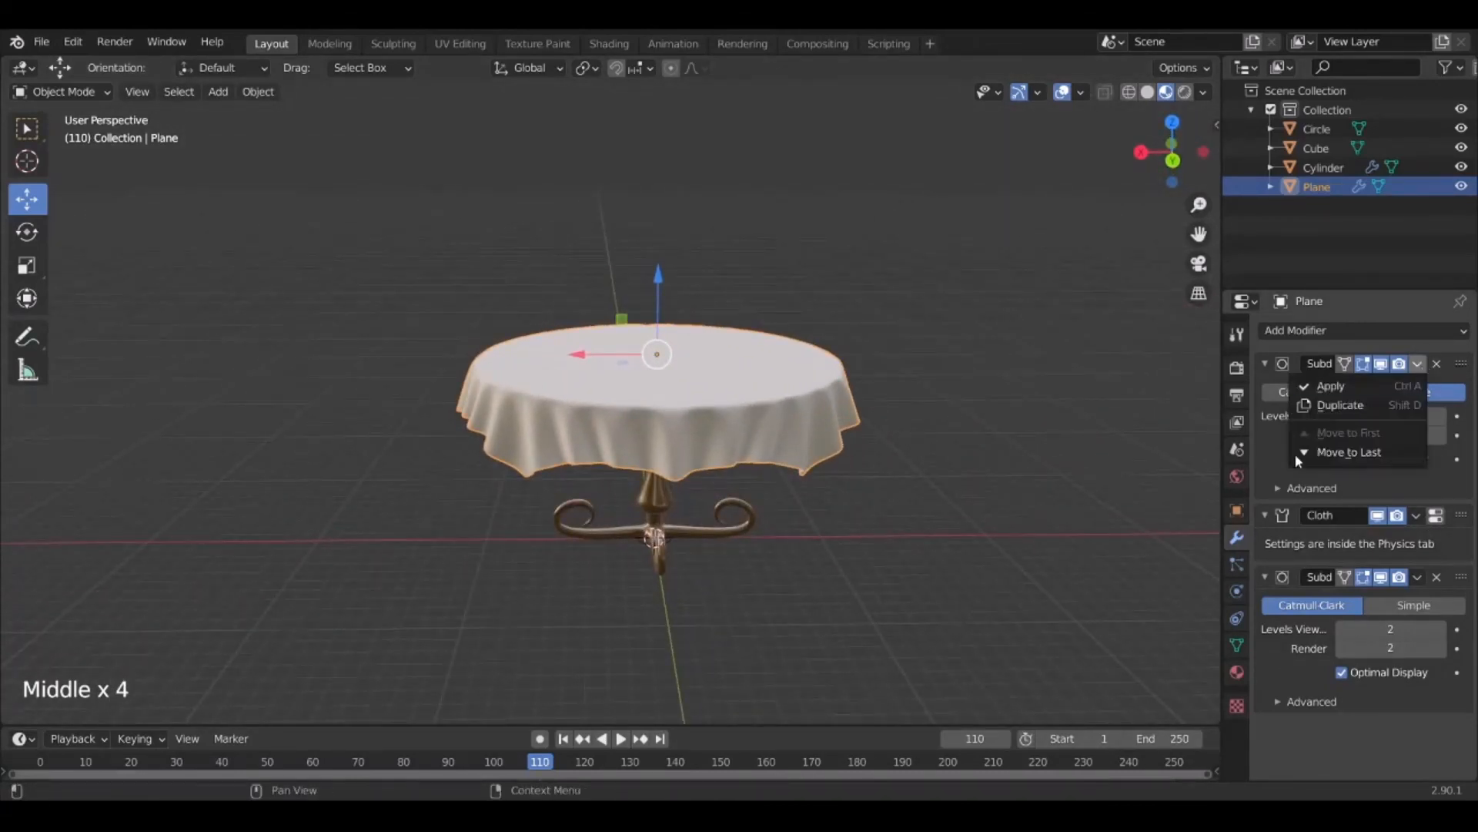
{"action": "left_click", "coordinate": [1332, 386]}
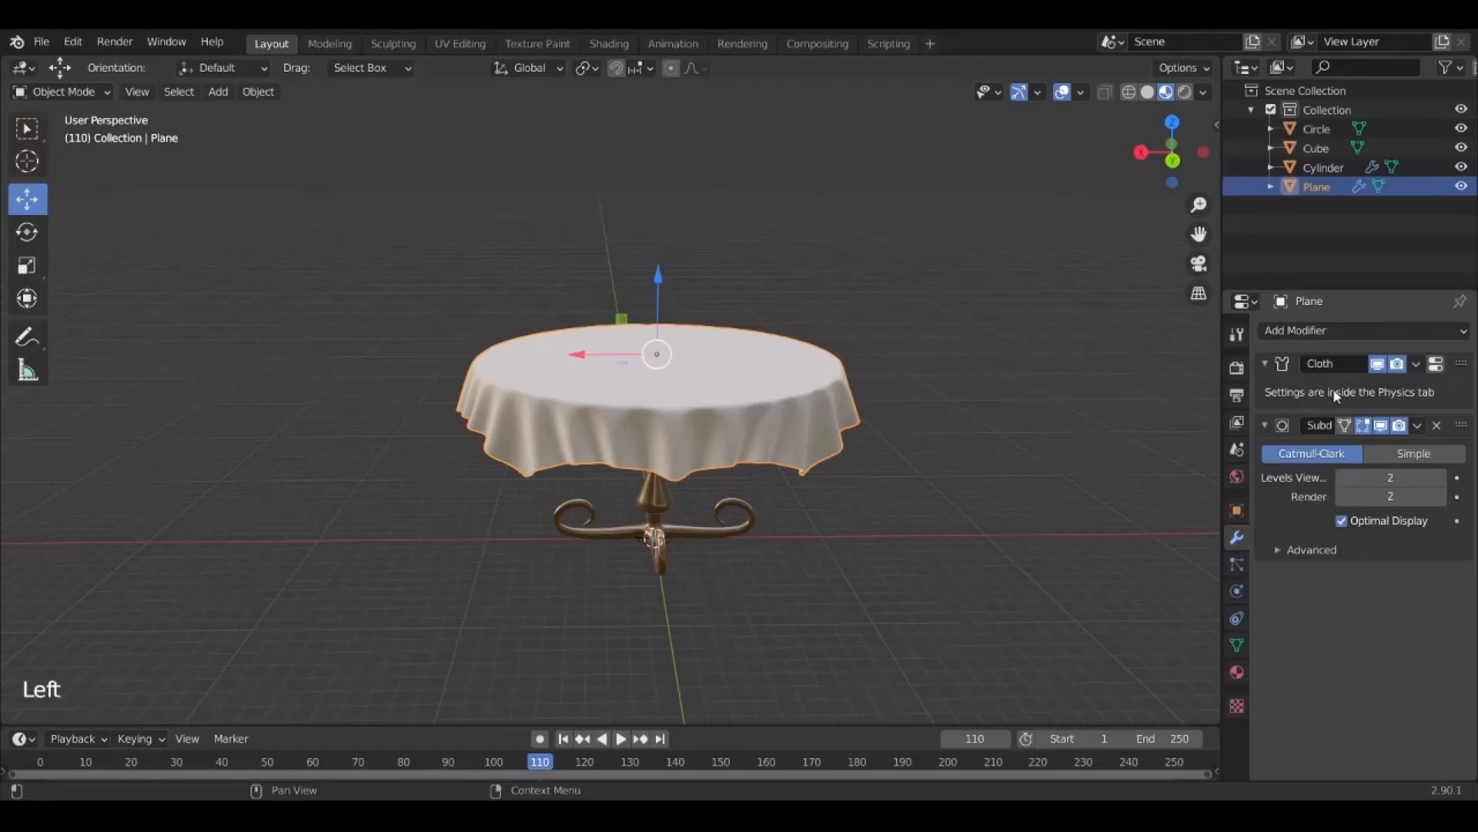
{"action": "left_click", "coordinate": [1416, 365]}
{"action": "left_click", "coordinate": [1386, 386]}
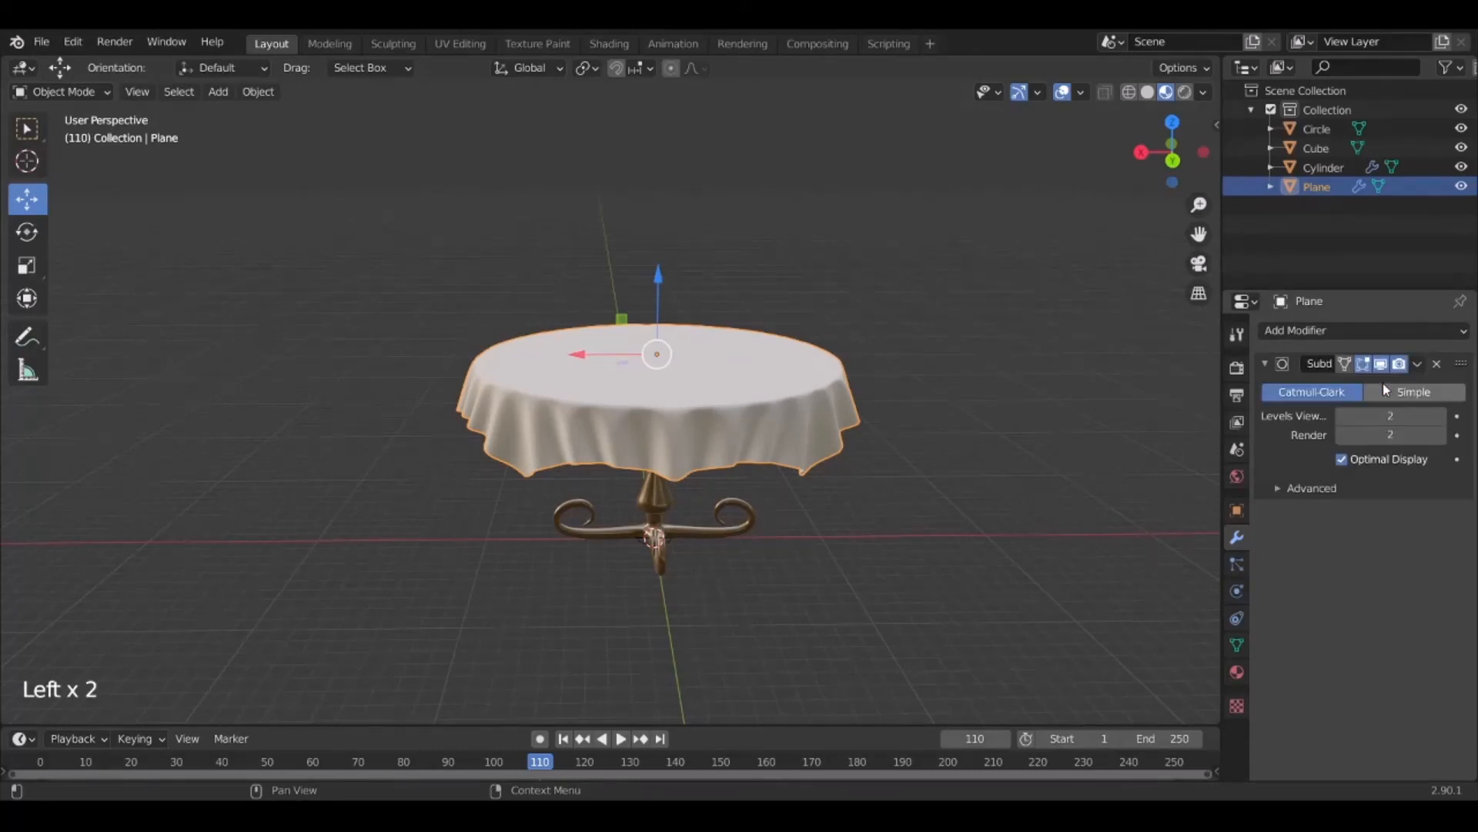
{"action": "left_click", "coordinate": [1416, 364]}
{"action": "left_click", "coordinate": [1391, 385]}
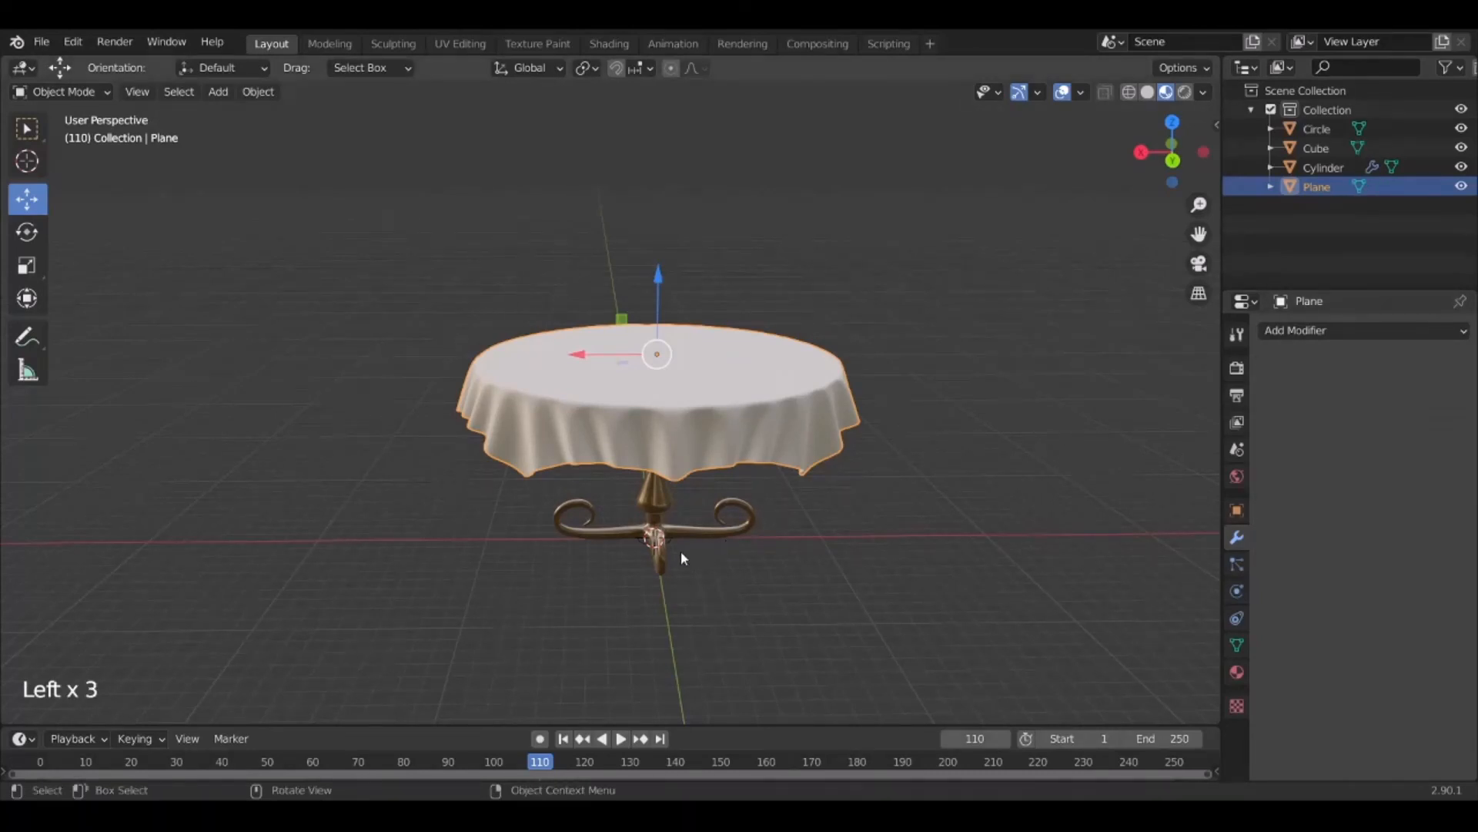
Inspect the tablecloth's applied mesh density up close in Edit Mode with vertex selection, and return to Object Mode
{"action": "middle_click_drag", "start_coordinate": [677, 558], "coordinate": [874, 551]}
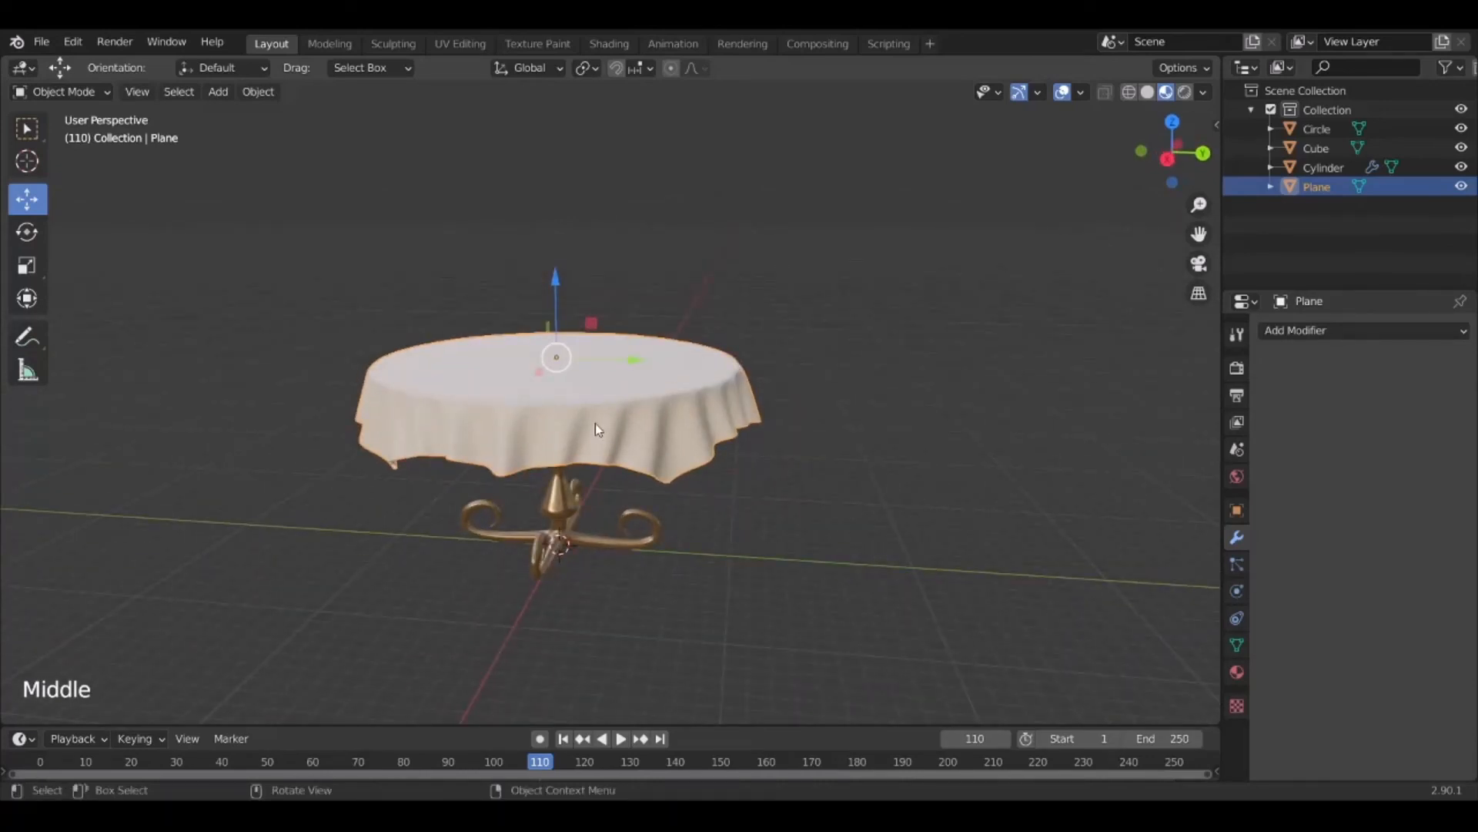
{"action": "key", "text": "Tab"}
{"action": "middle_click_drag", "start_coordinate": [662, 412], "coordinate": [701, 434]}
{"action": "scroll", "coordinate": [891, 396], "scroll_direction": "up", "scroll_amount": 3}
{"action": "left_click", "coordinate": [633, 393]}
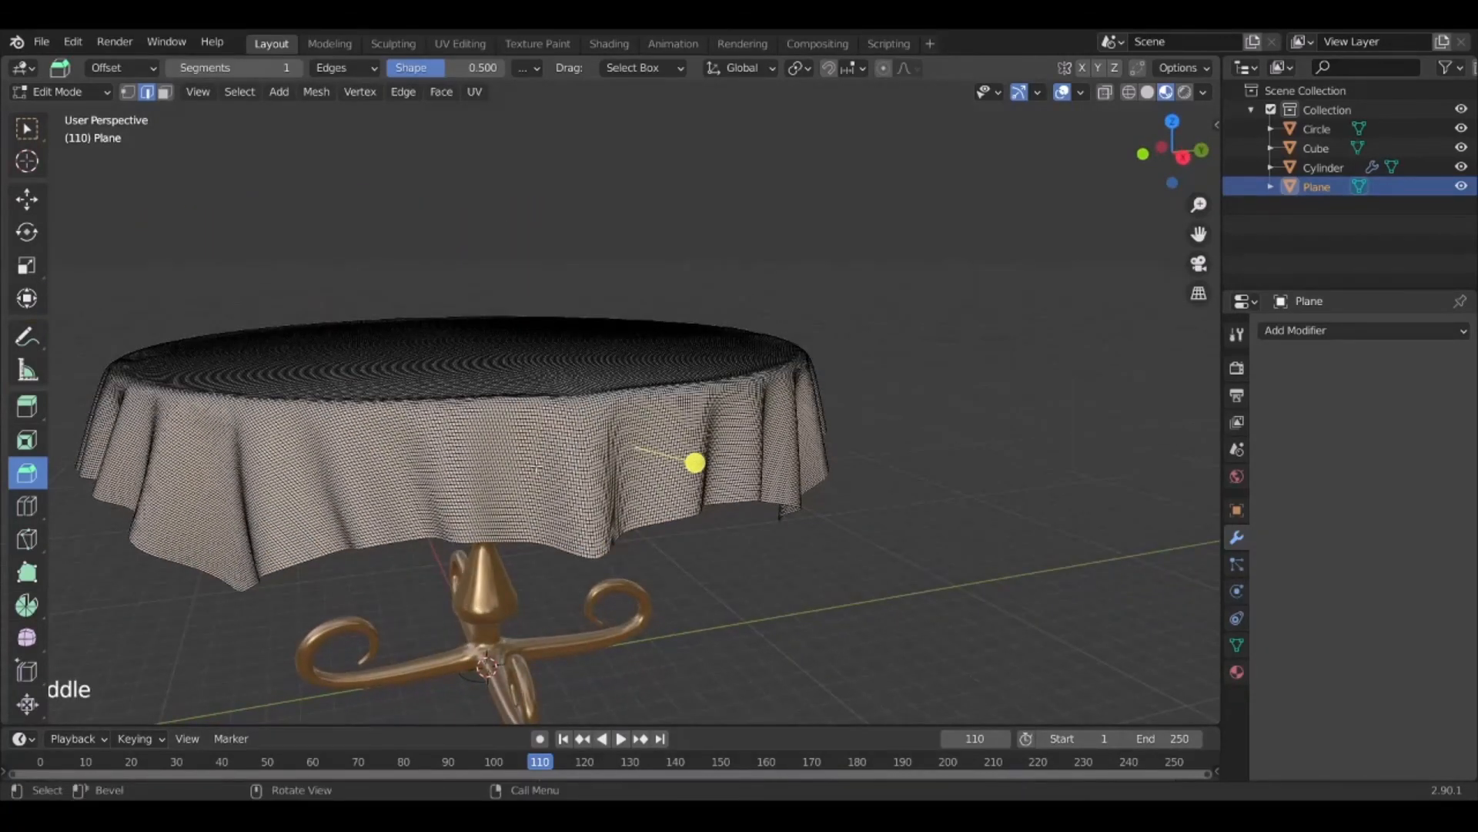
{"action": "scroll", "coordinate": [696, 463], "scroll_direction": "up", "scroll_amount": 2}
{"action": "key", "text": "1"}
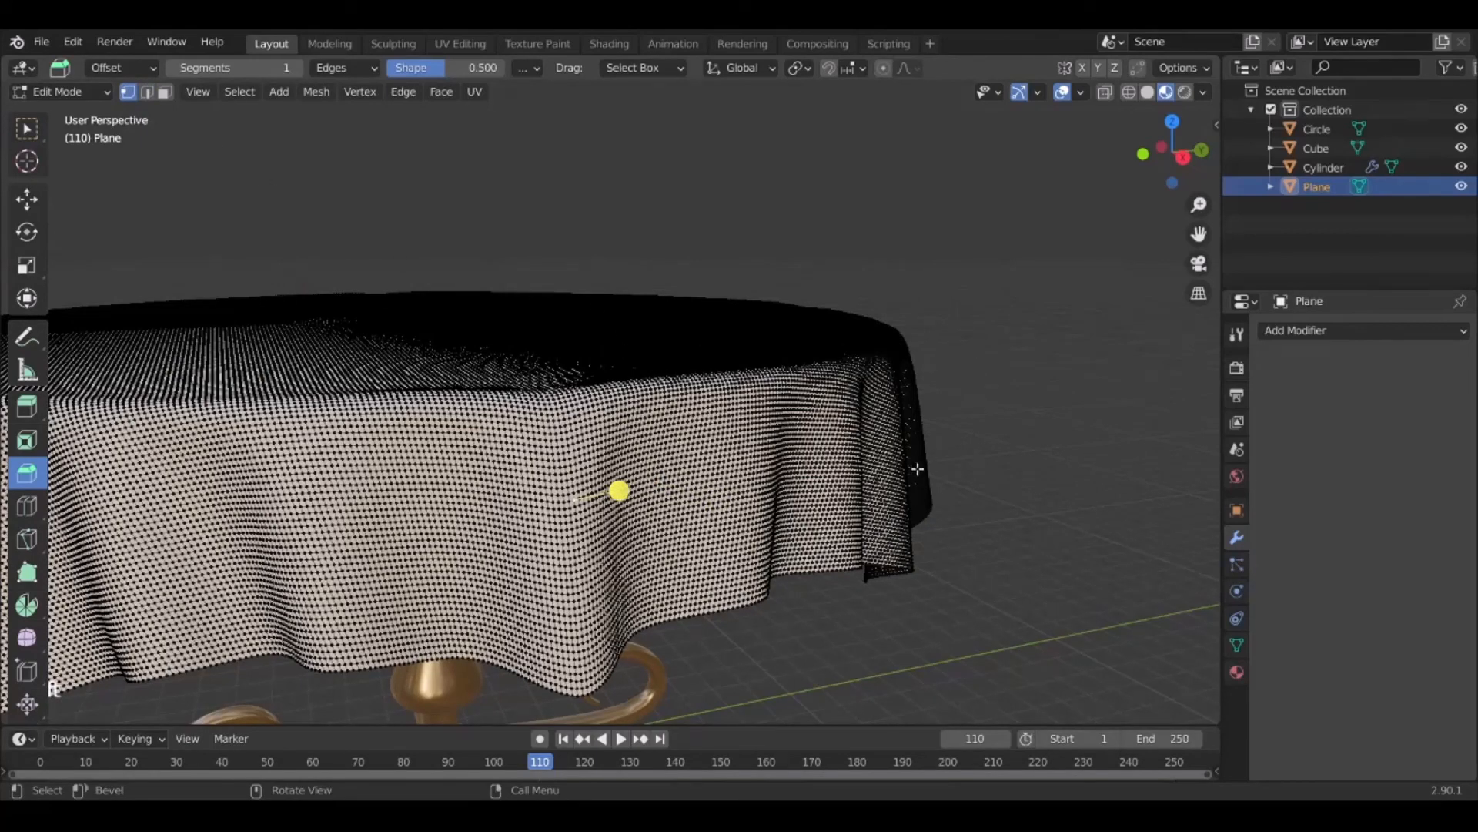
{"action": "key", "text": "Tab"}
Examine the draped tablecloth and the curled-leg base from all around and from a low angle
{"action": "middle_click_drag", "start_coordinate": [785, 485], "coordinate": [730, 557]}
{"action": "scroll", "coordinate": [622, 585], "scroll_direction": "down", "scroll_amount": 6}
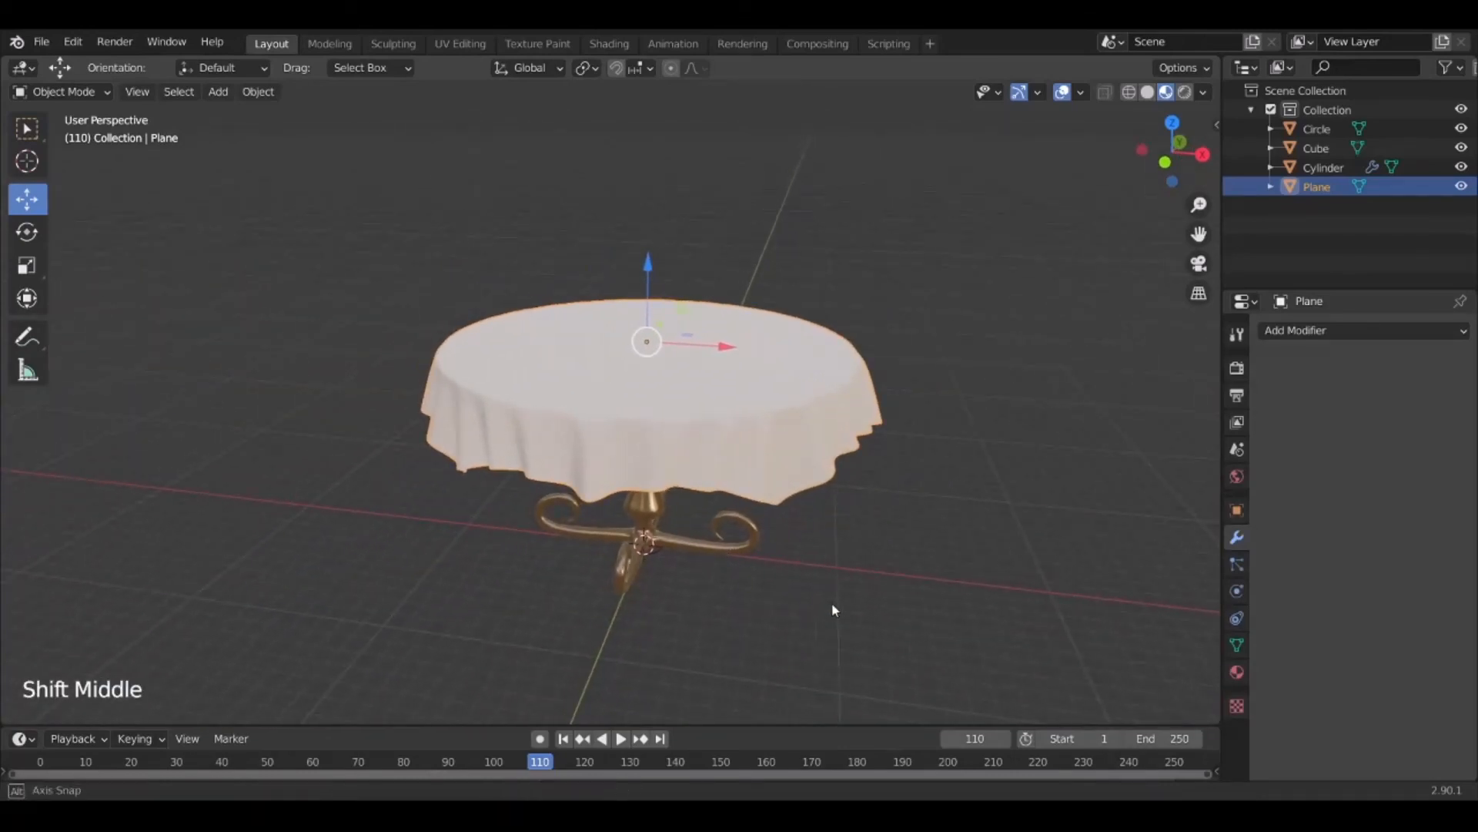
{"action": "middle_click_drag", "start_coordinate": [835, 607], "coordinate": [664, 539]}
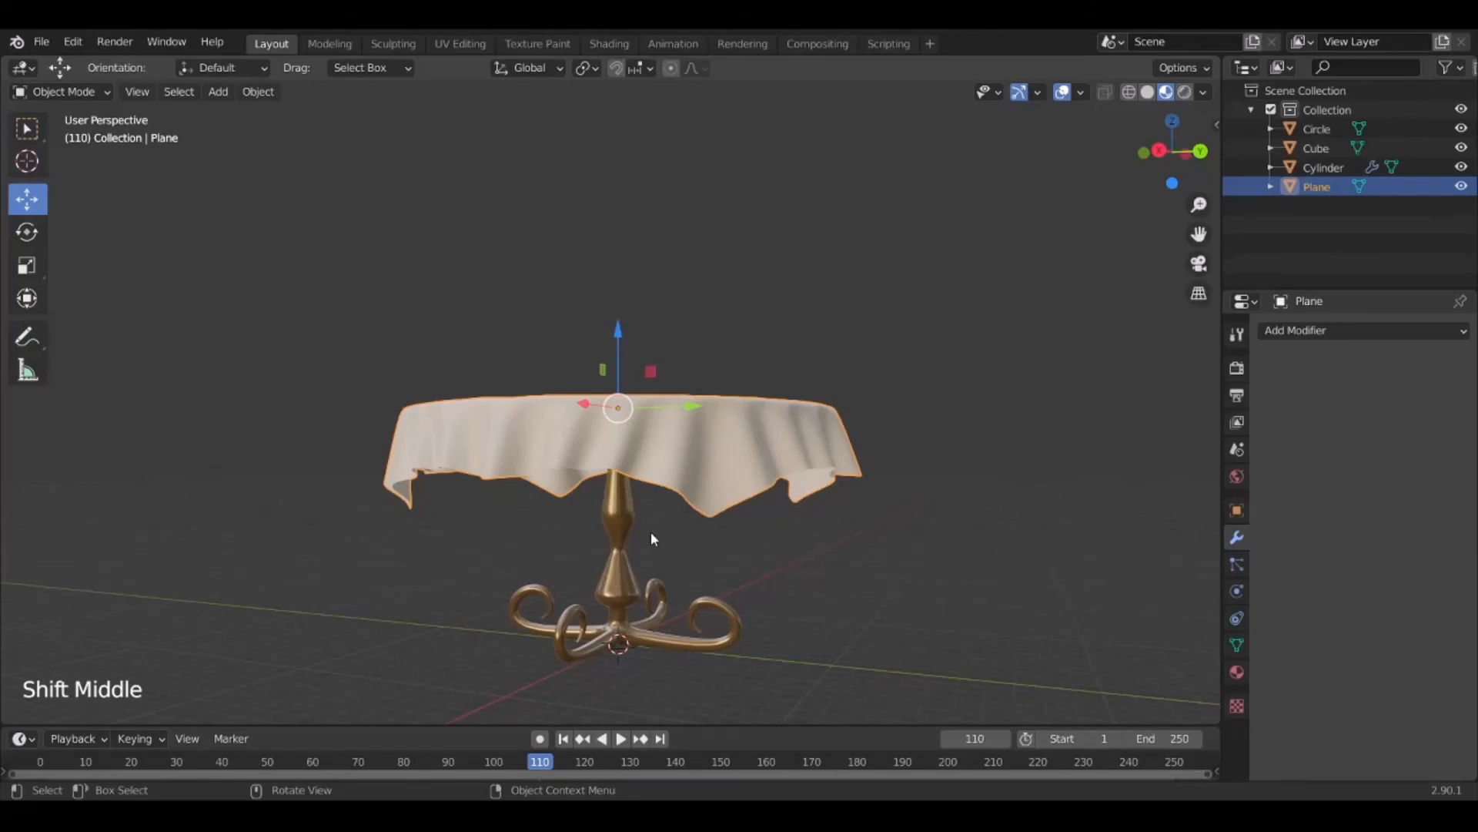
{"action": "mouse_move", "coordinate": [652, 539]}
{"action": "middle_mouse_down"}
{"action": "mouse_move", "coordinate": [696, 577]}
{"action": "mouse_move", "coordinate": [746, 587]}
{"action": "mouse_move", "coordinate": [696, 584]}
{"action": "mouse_move", "coordinate": [742, 539]}
{"action": "mouse_move", "coordinate": [675, 534]}
{"action": "middle_mouse_up"}
{"action": "scroll", "coordinate": [675, 535], "scroll_direction": "down", "scroll_amount": 2}
{"action": "middle_click_drag", "start_coordinate": [788, 417], "coordinate": [420, 413]}
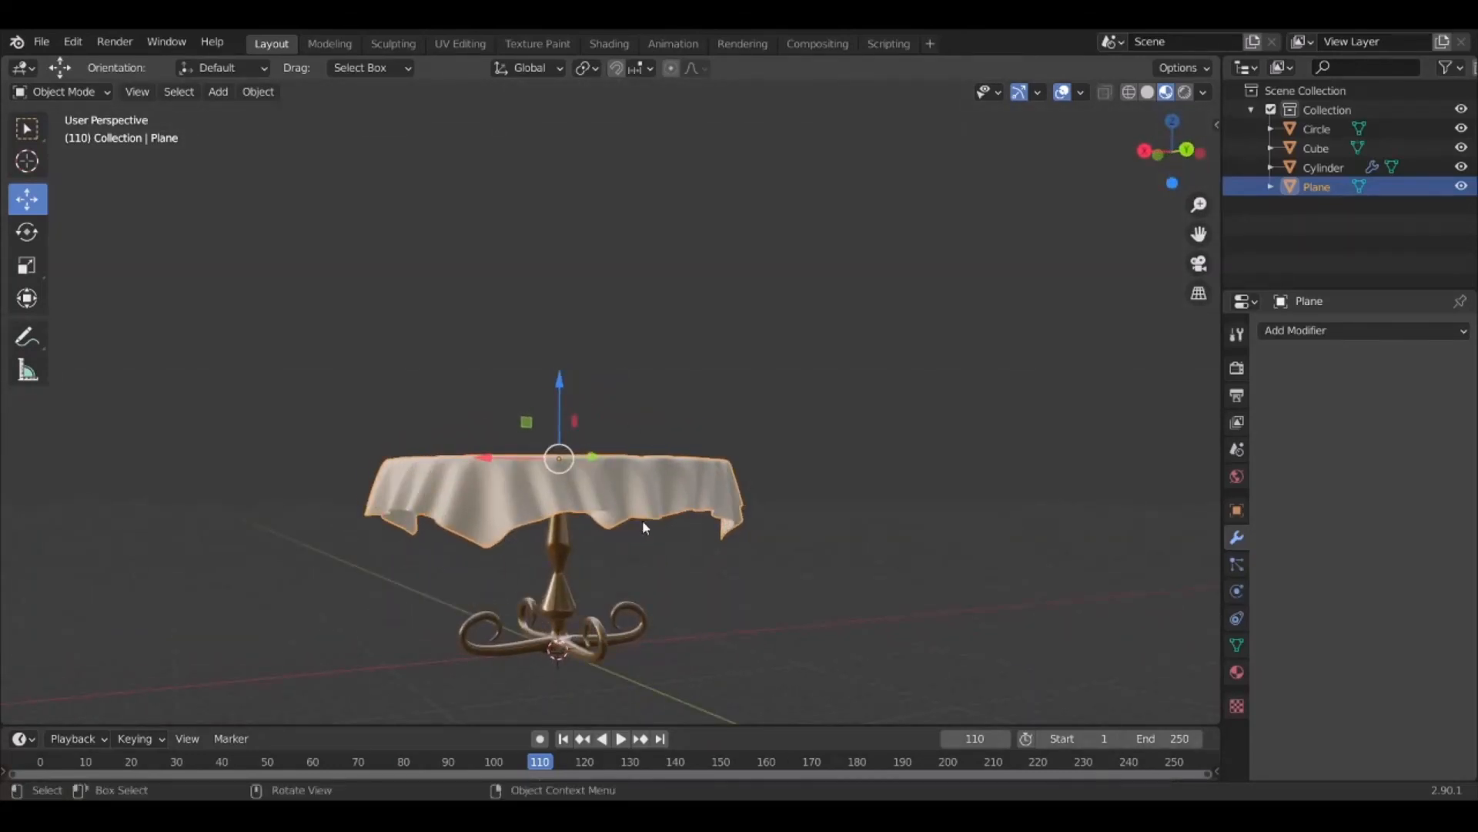
{"action": "middle_click_drag", "start_coordinate": [645, 527], "coordinate": [703, 543]}
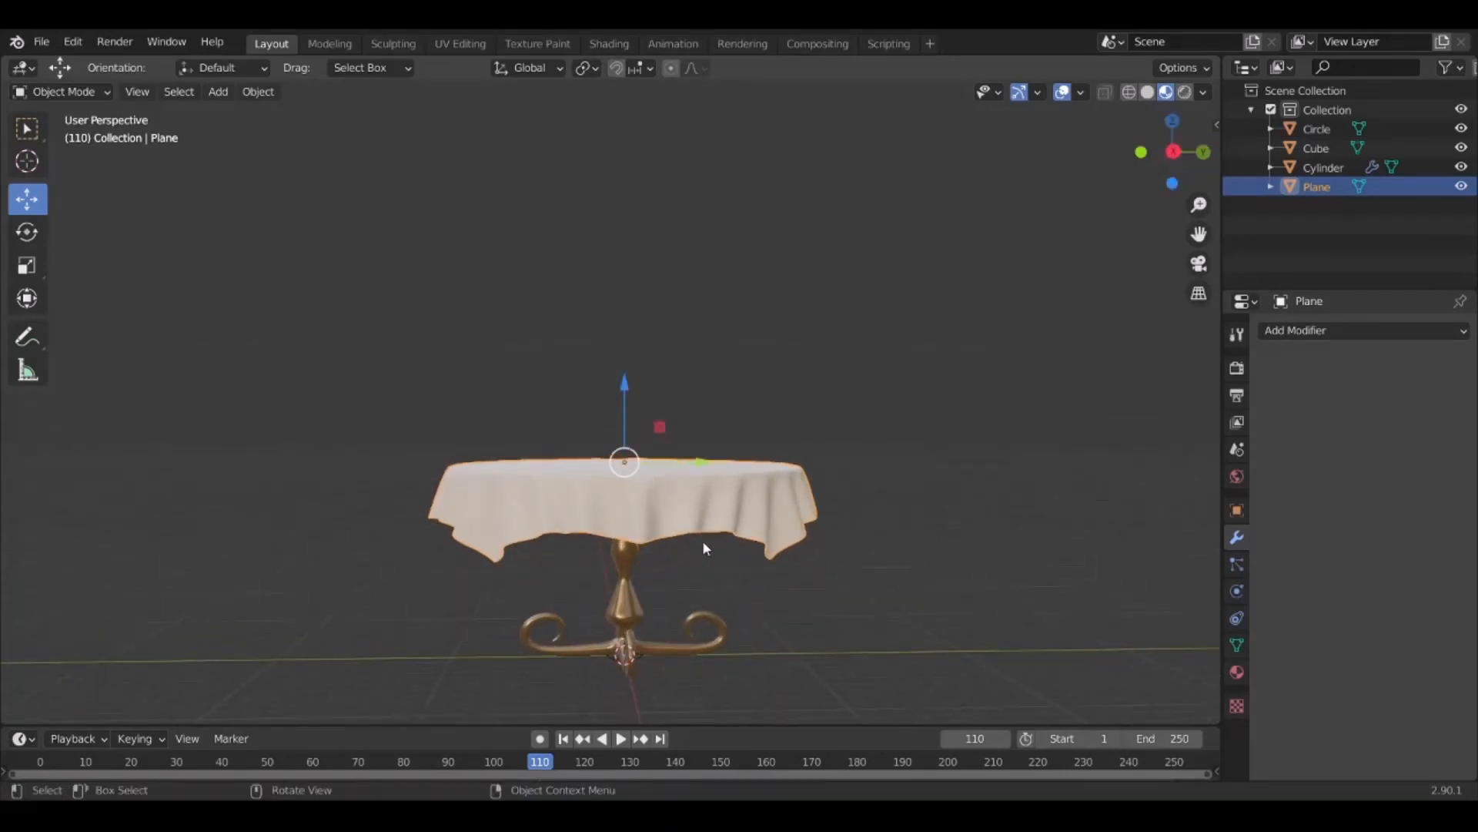